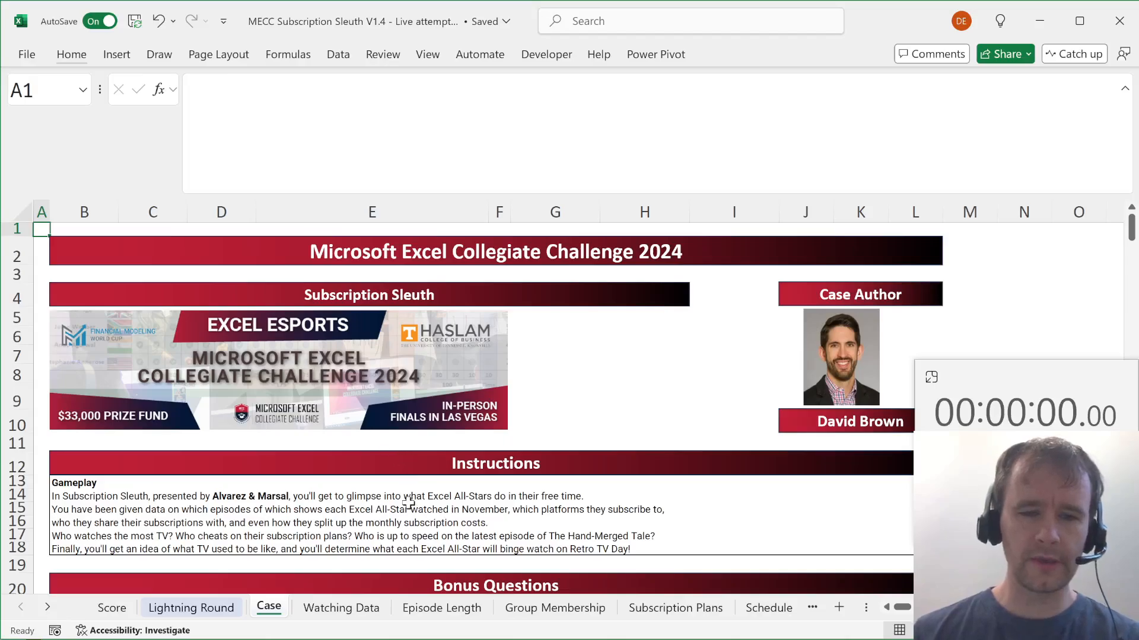
Read the gameplay instructions on the Case sheet and review the columns of the Watching Data table.
scroll(409, 503, "down", 4)
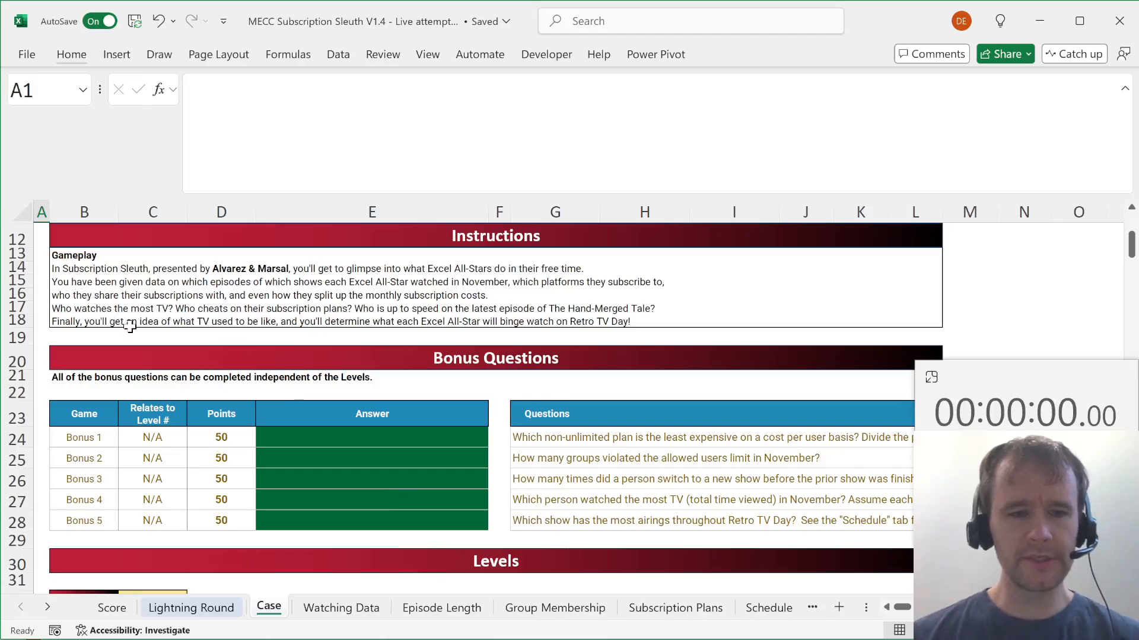
key("ctrl+Page_Down")
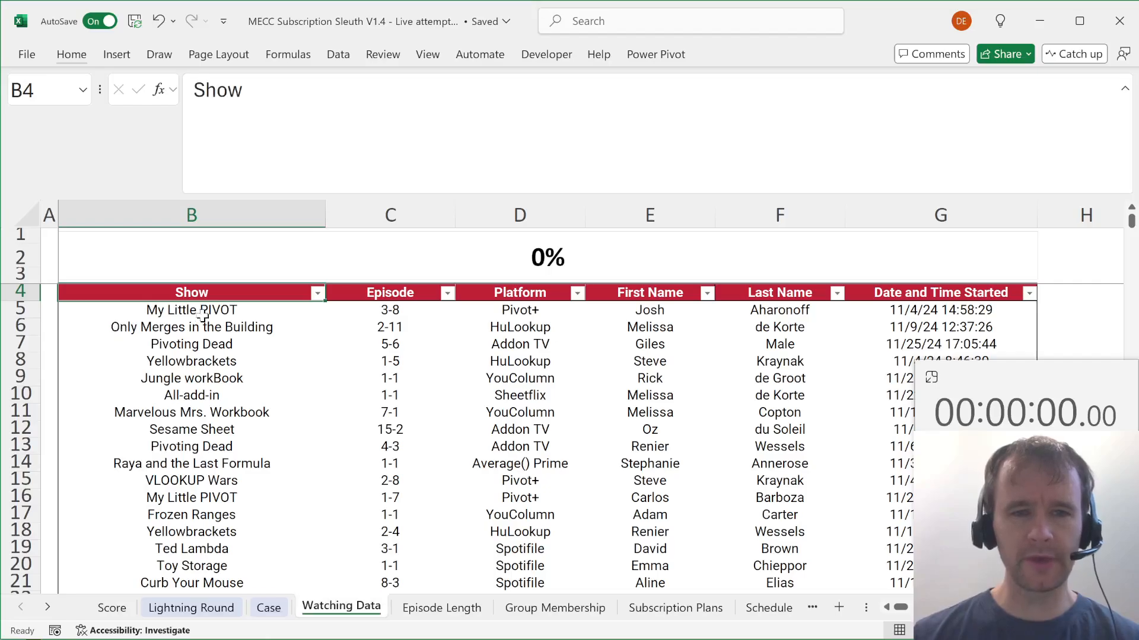
left_click(204, 314)
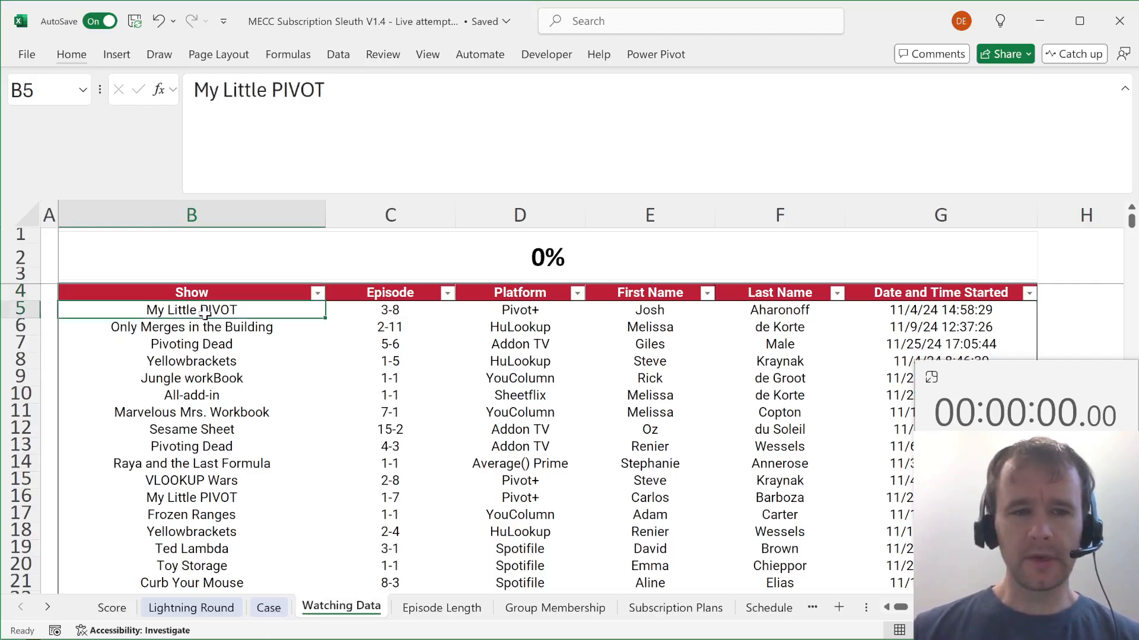
key("Right")
key("Right")
key("Right")
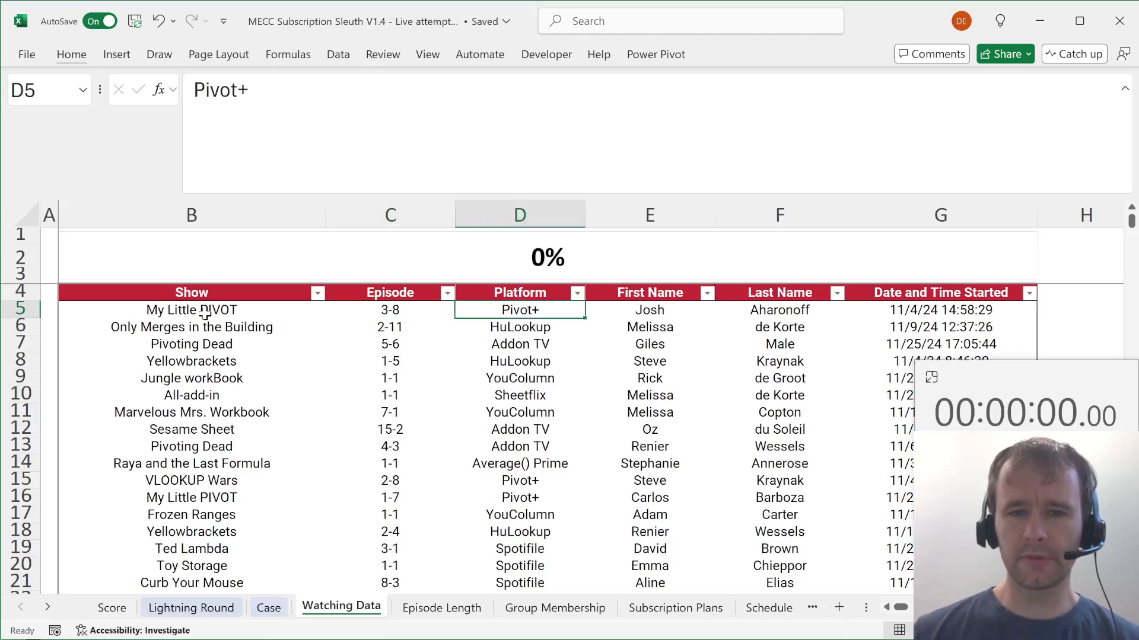
key("Right")
key("Right")
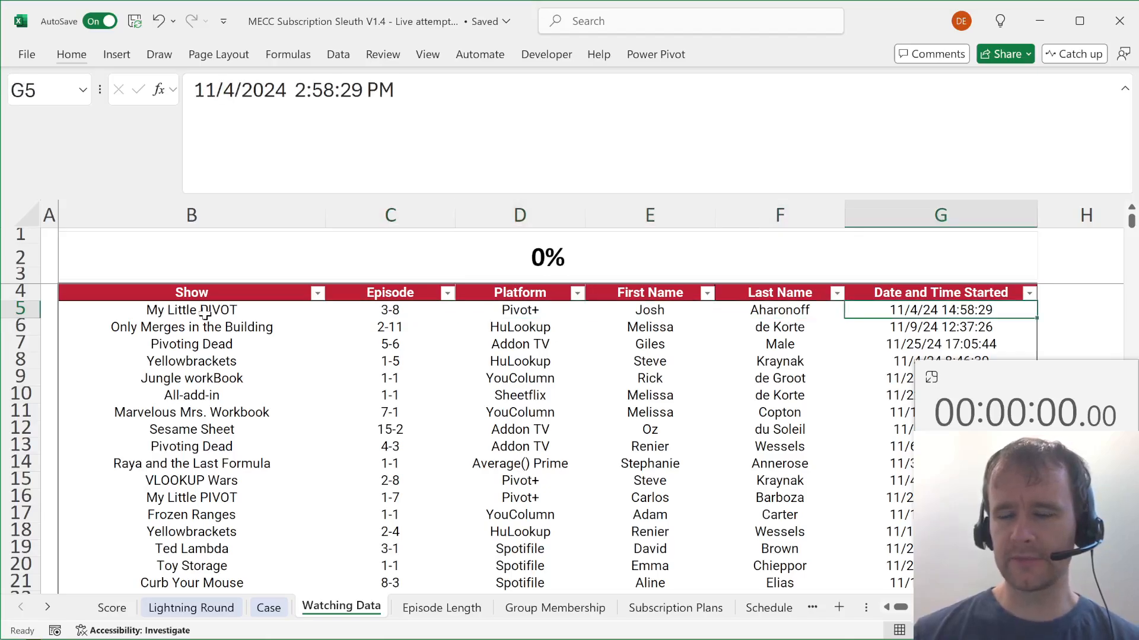
key("ctrl+Left")
key("Right")
key("Right")
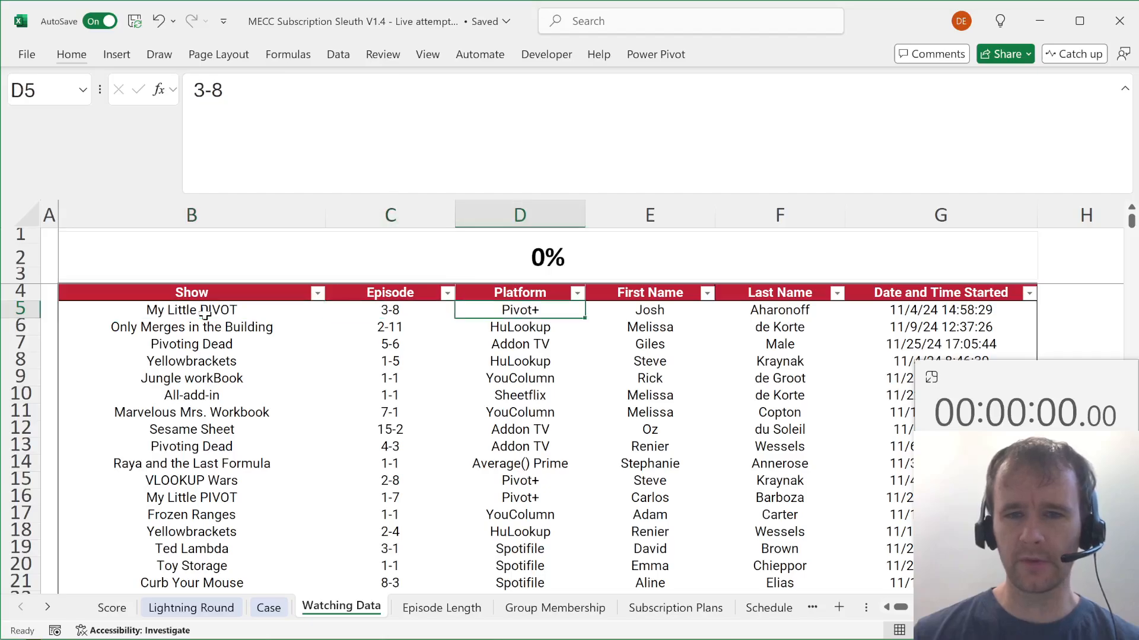
Examine the extent of the Watching Data records and the dates offered in the Date and Time Started filter.
key("Right")
key("Down")
key("Down")
key("Down")
key("Down")
key("Down")
key("Down")
key("Down")
key("Down")
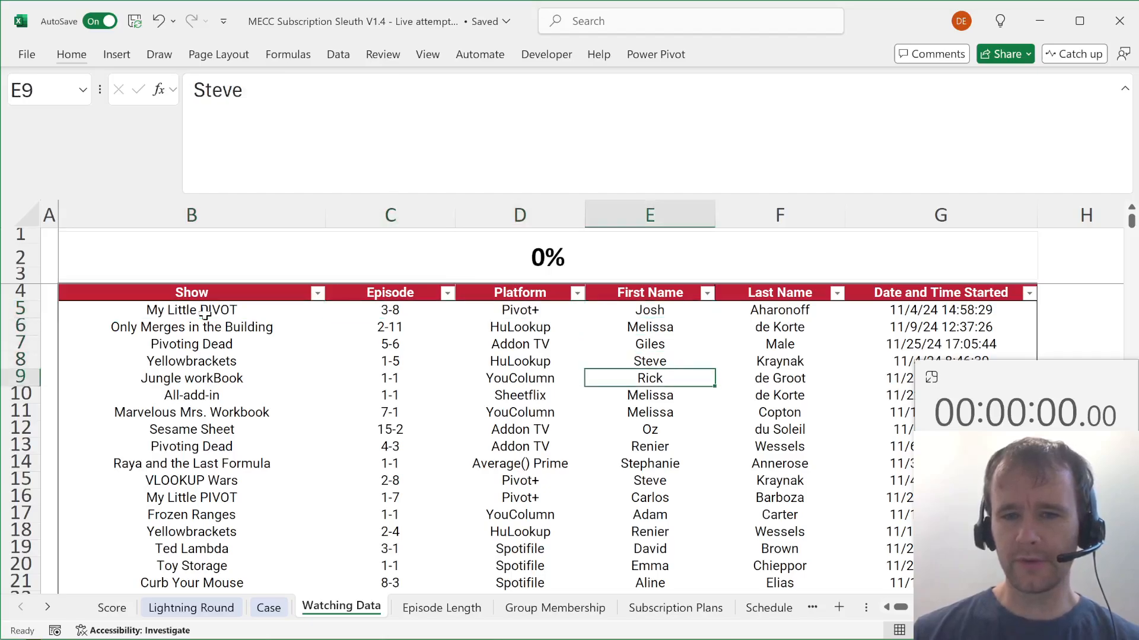
key("ctrl+Down")
key("ctrl+Up")
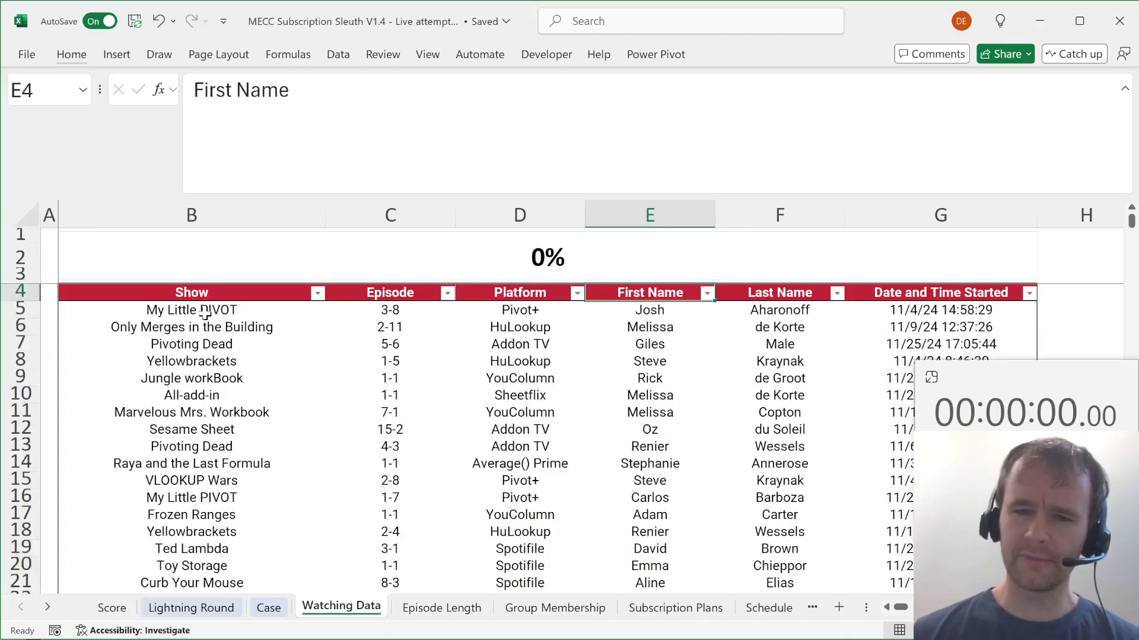
key("Down")
key("ctrl+Down")
key("ctrl+Up")
key("Down")
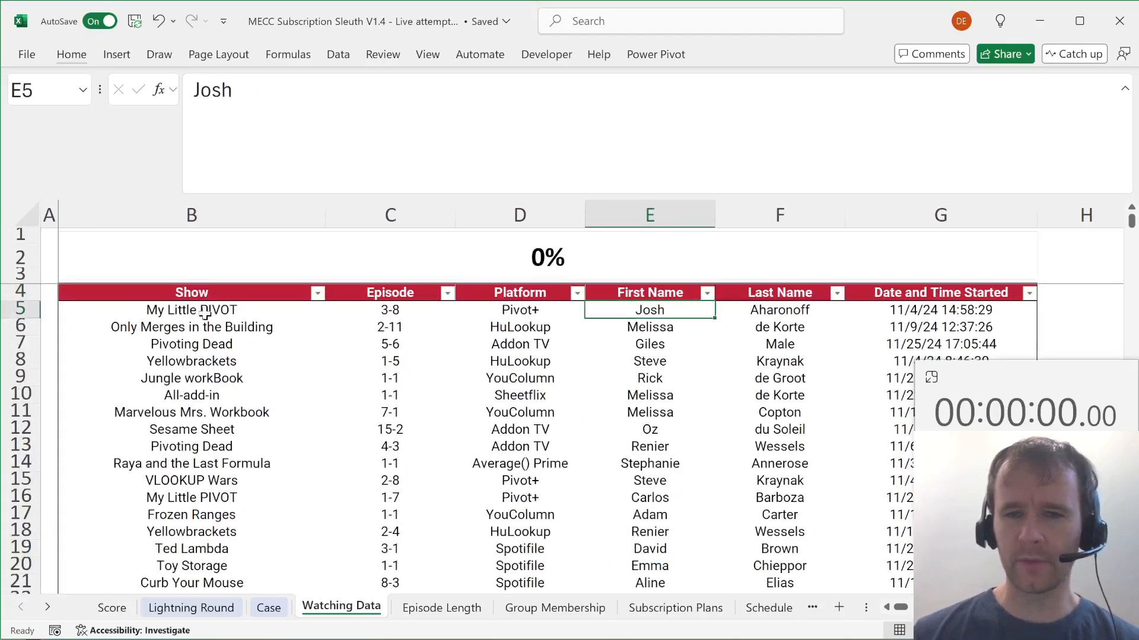
key("Right")
key("Right")
key("Up")
key("alt+Down")
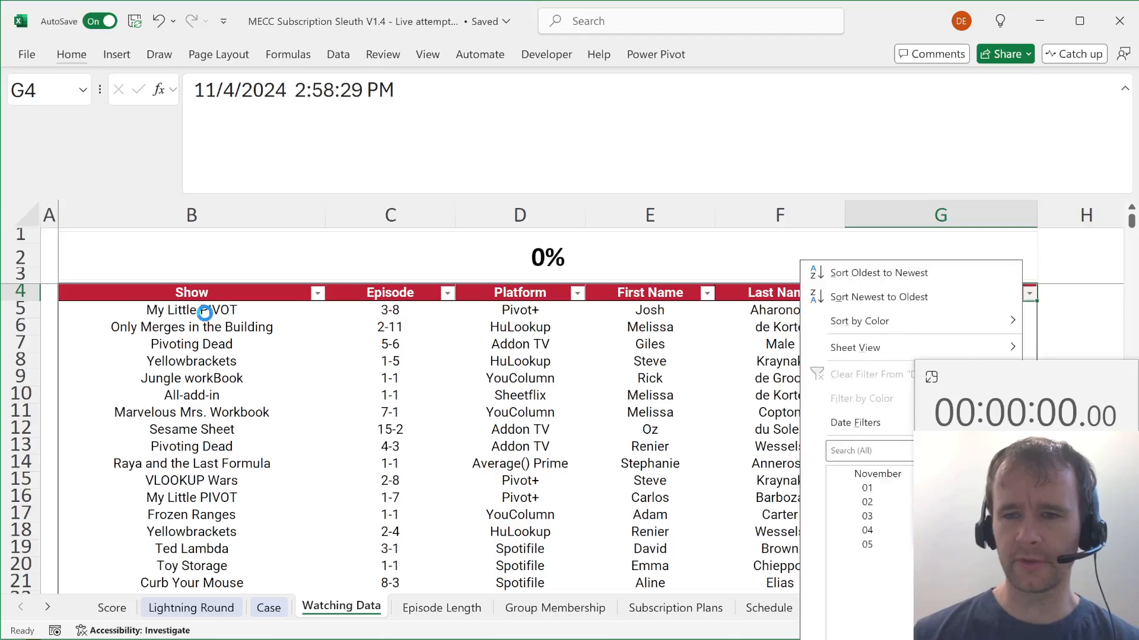
key("Escape")
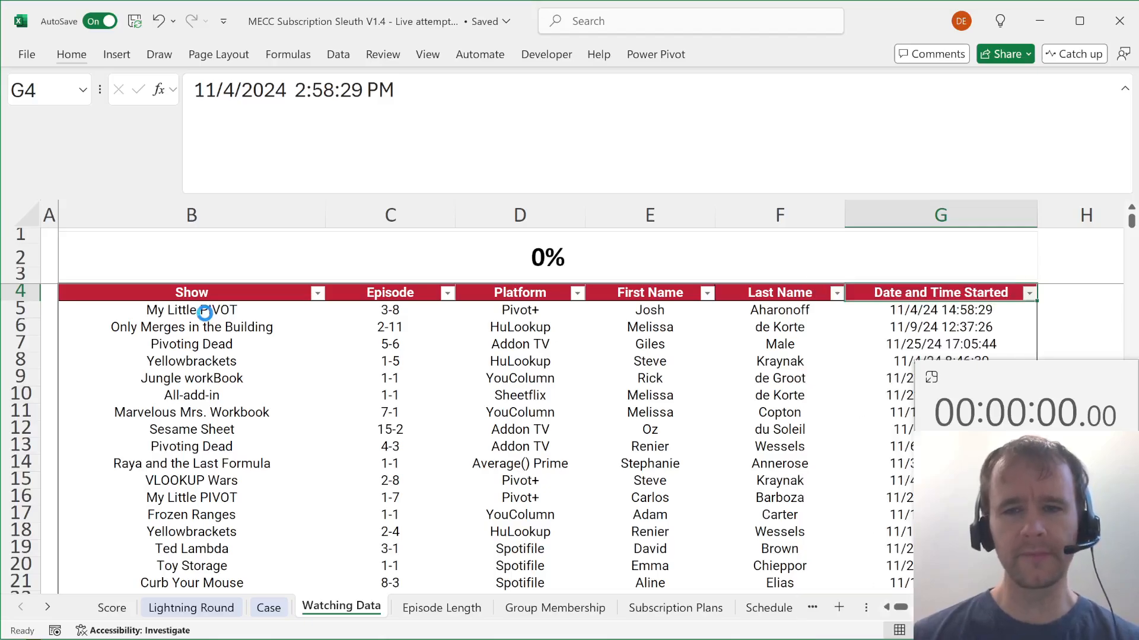
left_click(204, 313)
Examine the Episode Length sheet, covering its shows, episode numbers and lengths.
key("ctrl+Page_Down")
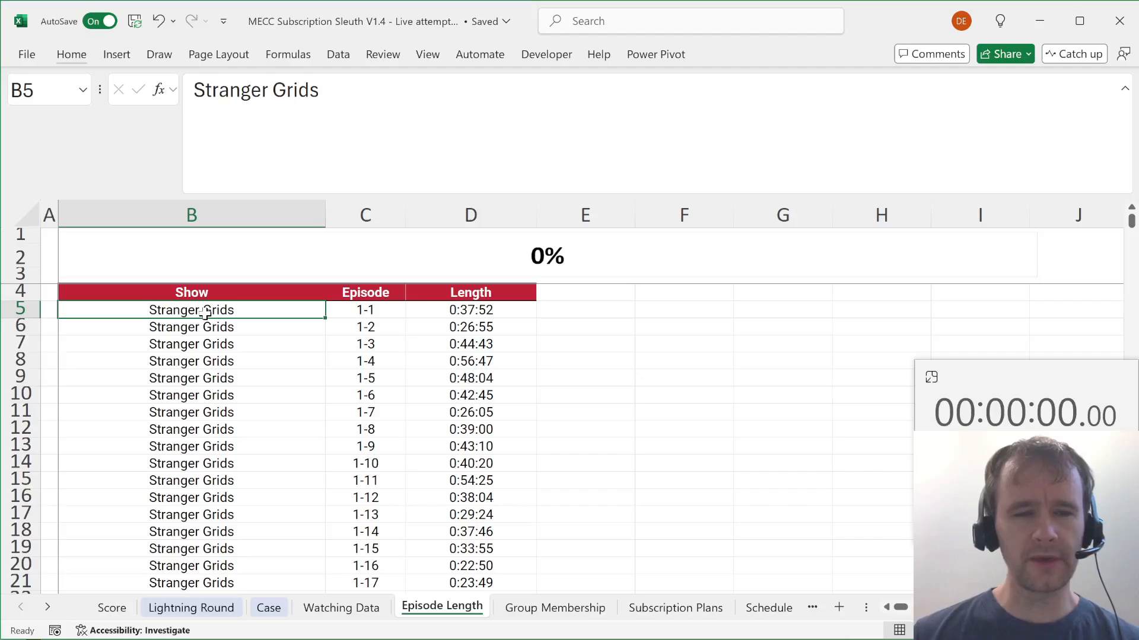
key("Page_Down")
key("Page_Down")
key("Page_Down")
key("Page_Down")
key("Page_Down")
key("Page_Down")
key("Page_Down")
key("Page_Down")
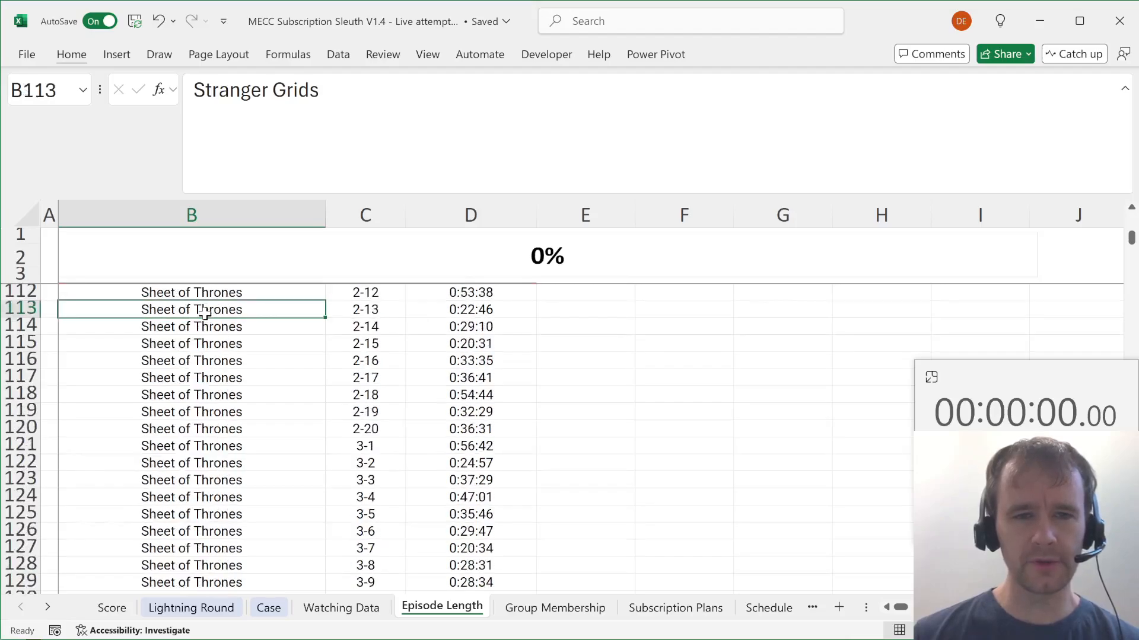
key("ctrl+Up")
key("Down")
key("Right")
key("Right")
key("Left")
key("Left")
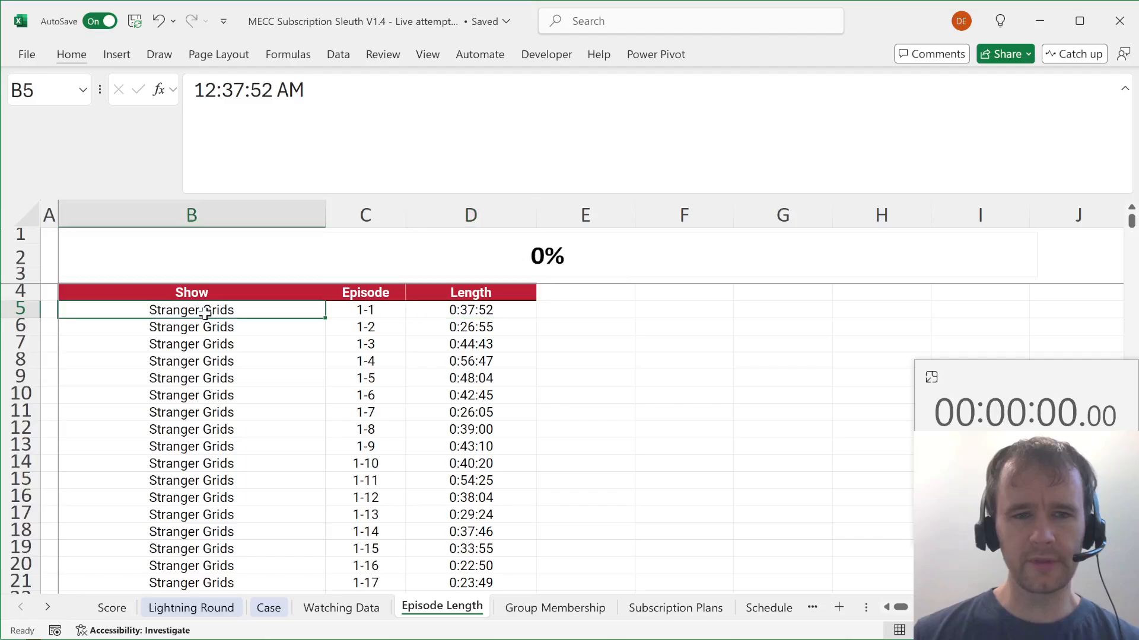
Examine the Group Membership sheet, checking how platform, members, group name, plan and cost allocation relate for the ChartChasers group.
key("ctrl+Page_Down")
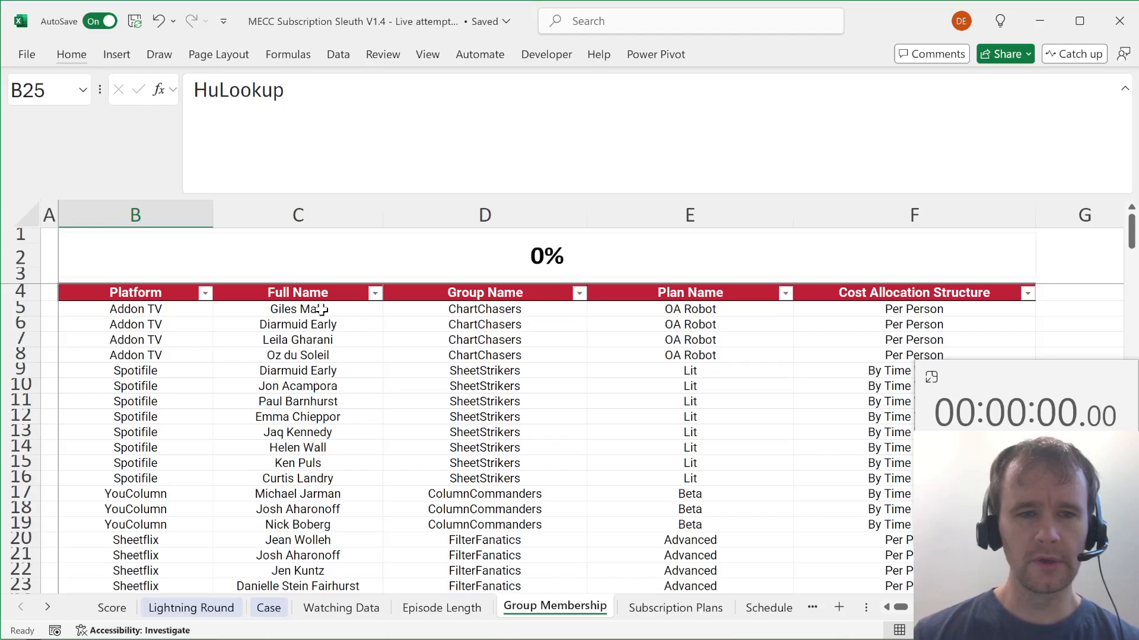
left_click_drag(321, 314, 326, 355)
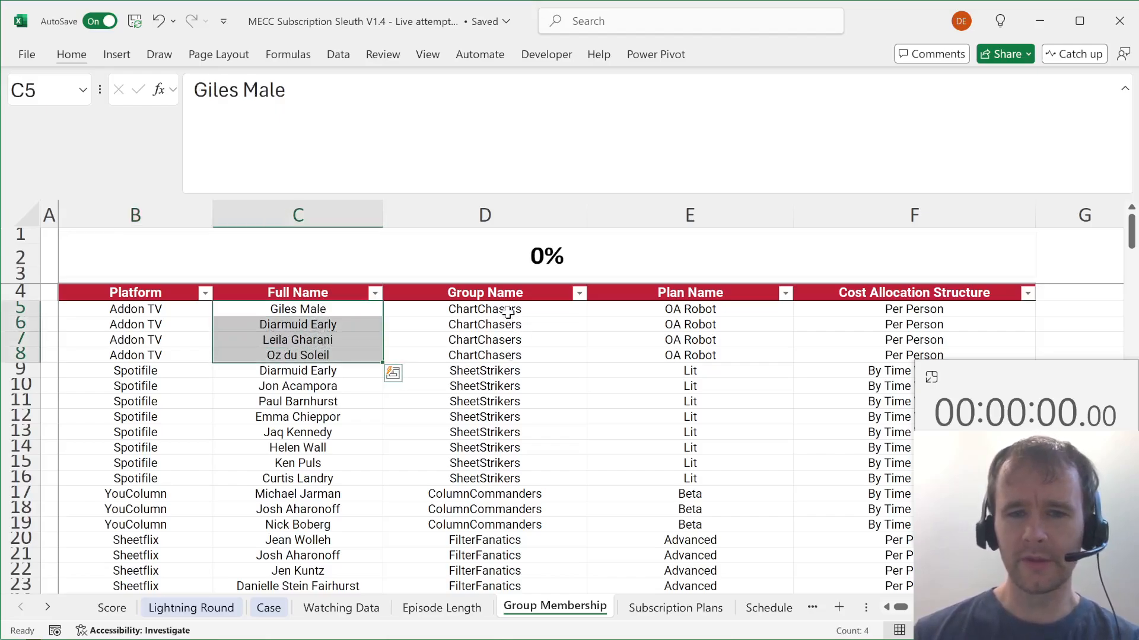
left_click_drag(508, 310, 516, 356)
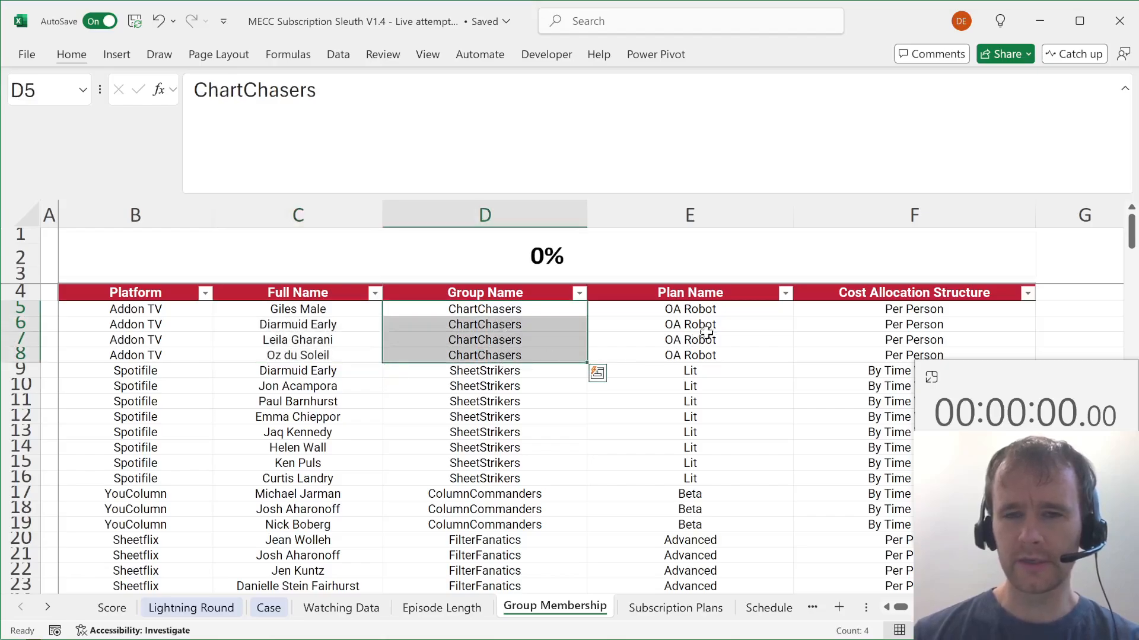
left_click(686, 308)
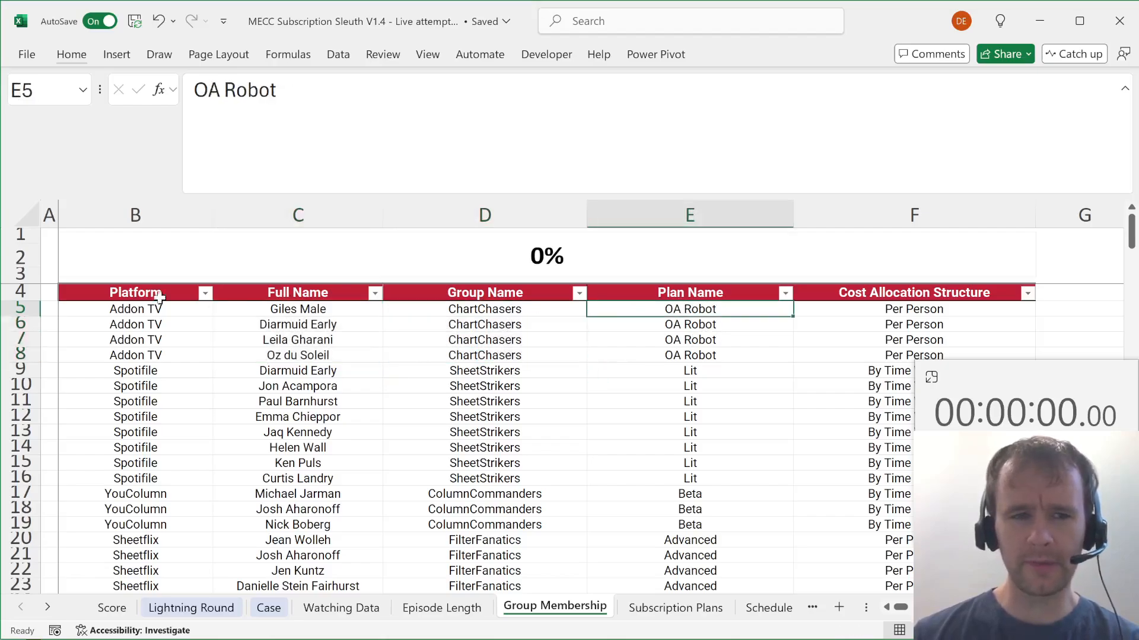
left_click(124, 310)
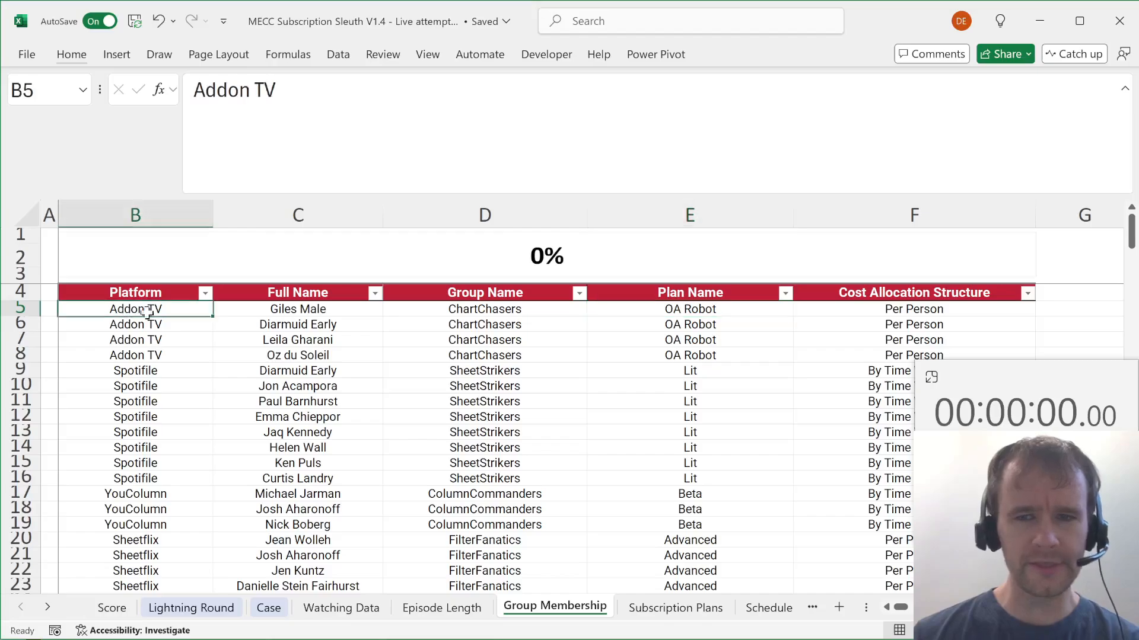
left_click(874, 311)
key("ctrl+Home")
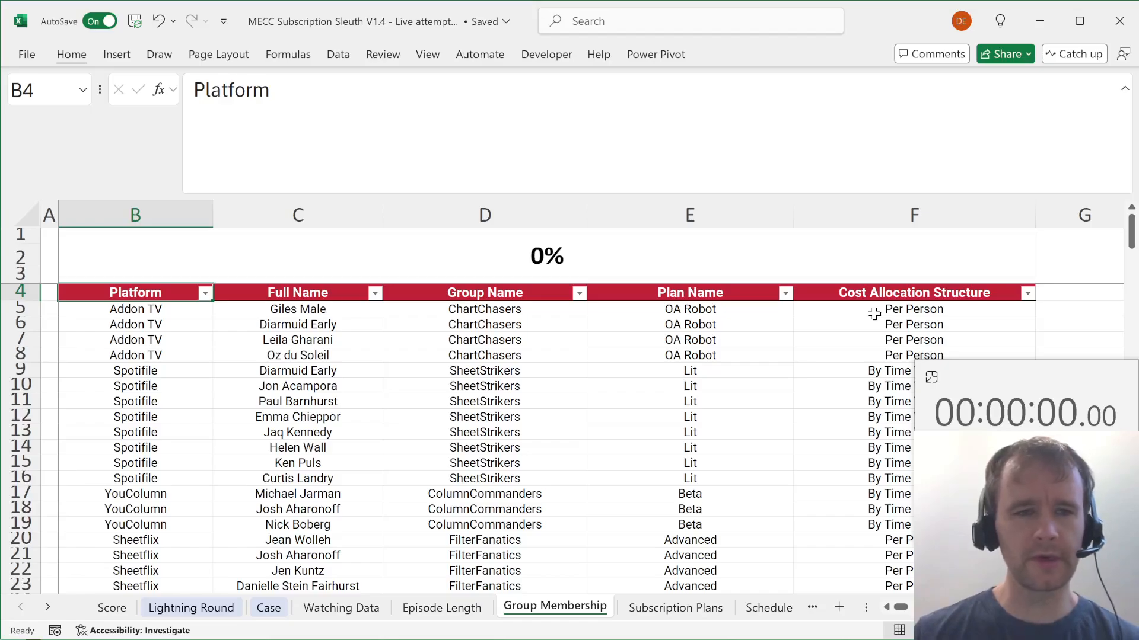
Correct the swapped HuLookup headers in B14:C14 on the Subscription Plans sheet by copying the Platform and Plan Name headers from B9:C9.
key("ctrl+Page_Down")
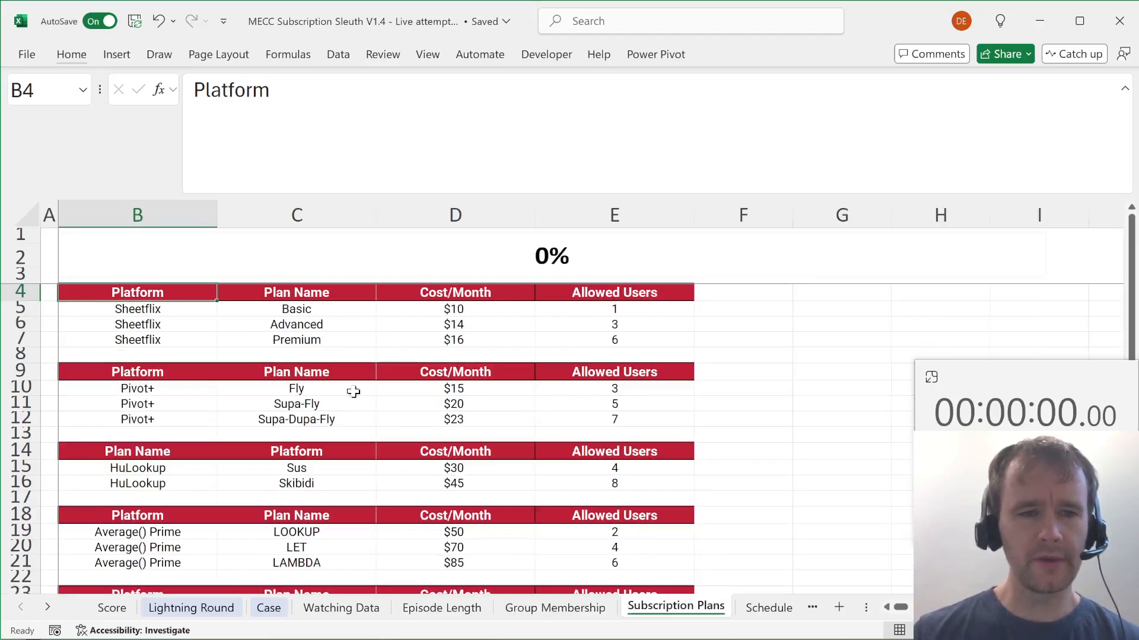
left_click(204, 372)
key("shift+Right")
key("ctrl+c")
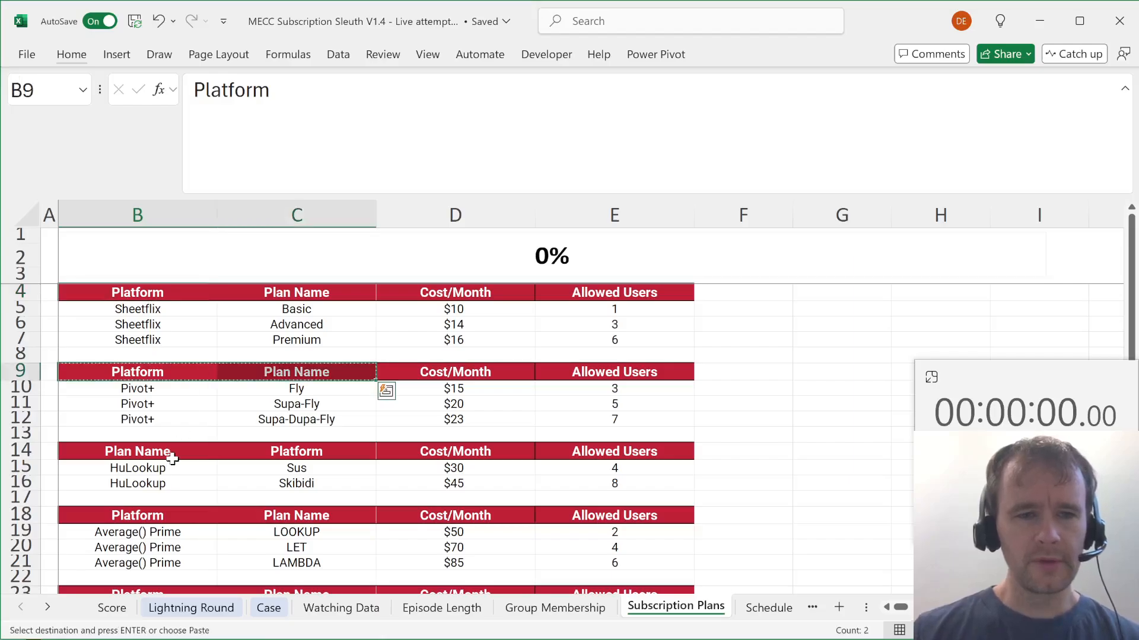
left_click(176, 452)
key("ctrl+v")
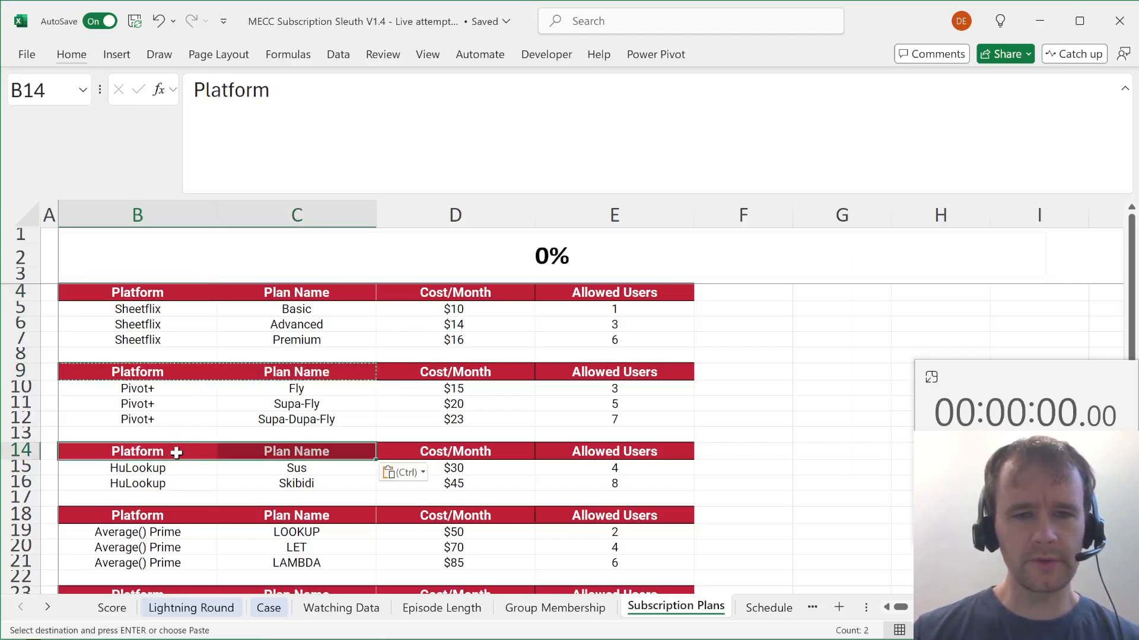
key("Escape")
Review the Sheetflix plans by platform, plan name and allowed users on the Subscription Plans sheet.
left_click(140, 294)
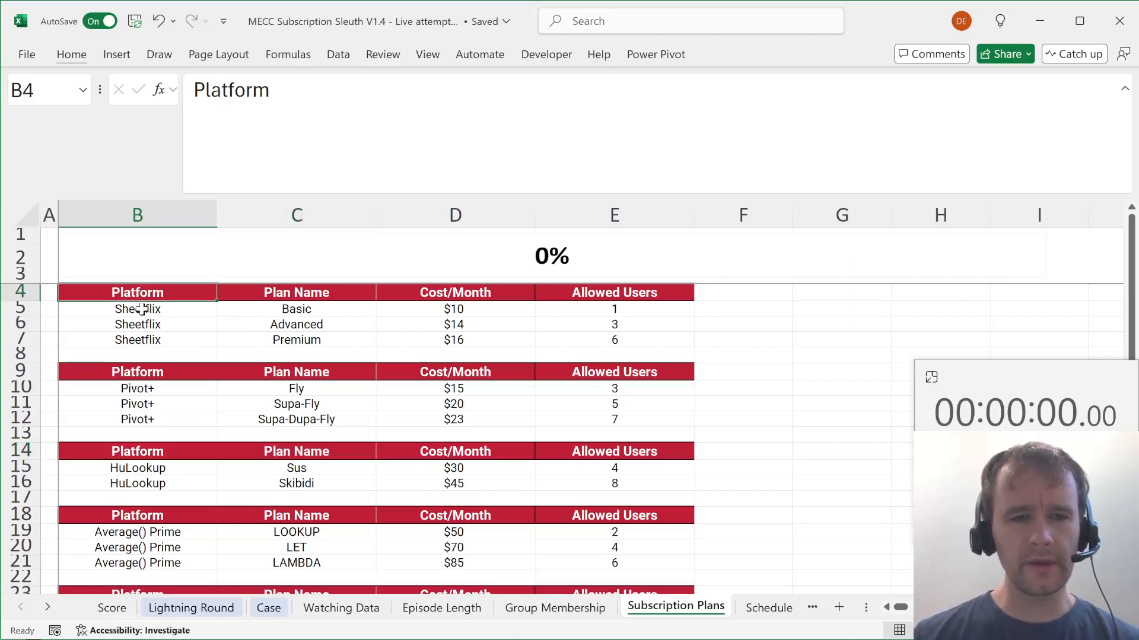
left_click_drag(157, 307, 158, 340)
left_click_drag(253, 314, 261, 341)
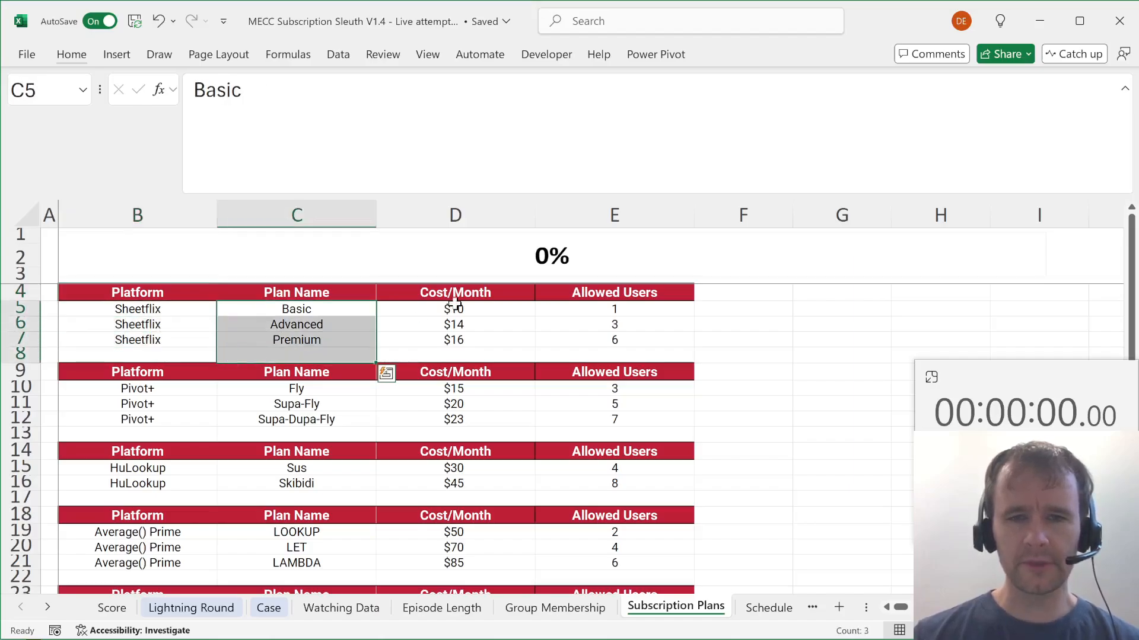
left_click(623, 307)
key("ctrl+Home")
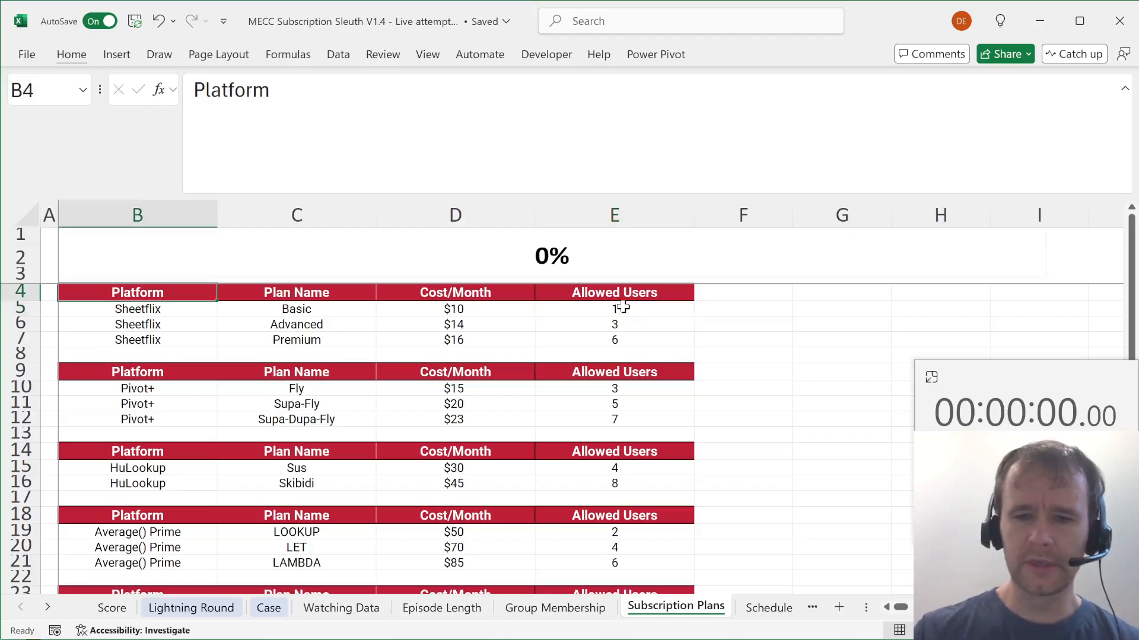
Examine the Retro TV Day schedule, including its numbered airing grid and show color key.
key("ctrl+Page_Down")
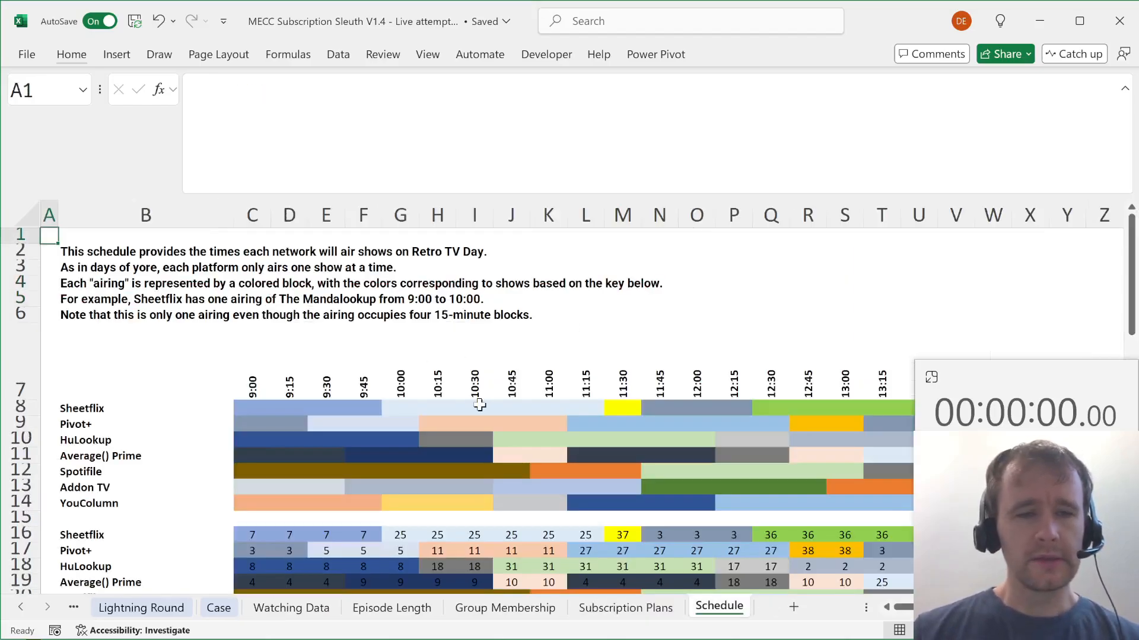
scroll(427, 334, "down", 2)
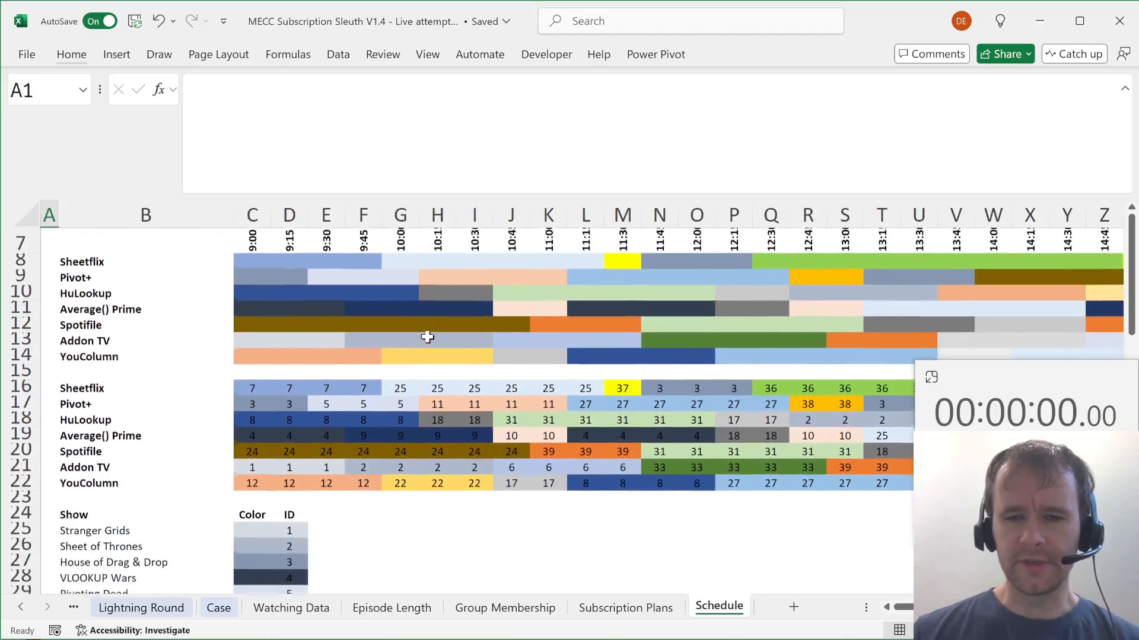
scroll(428, 337, "up", 1)
scroll(428, 337, "up", 1)
Return to the Lightning Round sheet and select the answer cell for game 1, E15.
key("ctrl+Page_Up")
key("ctrl+Page_Up")
key("ctrl+Page_Up")
key("ctrl+Page_Up")
key("ctrl+Page_Up")
key("ctrl+Page_Up")
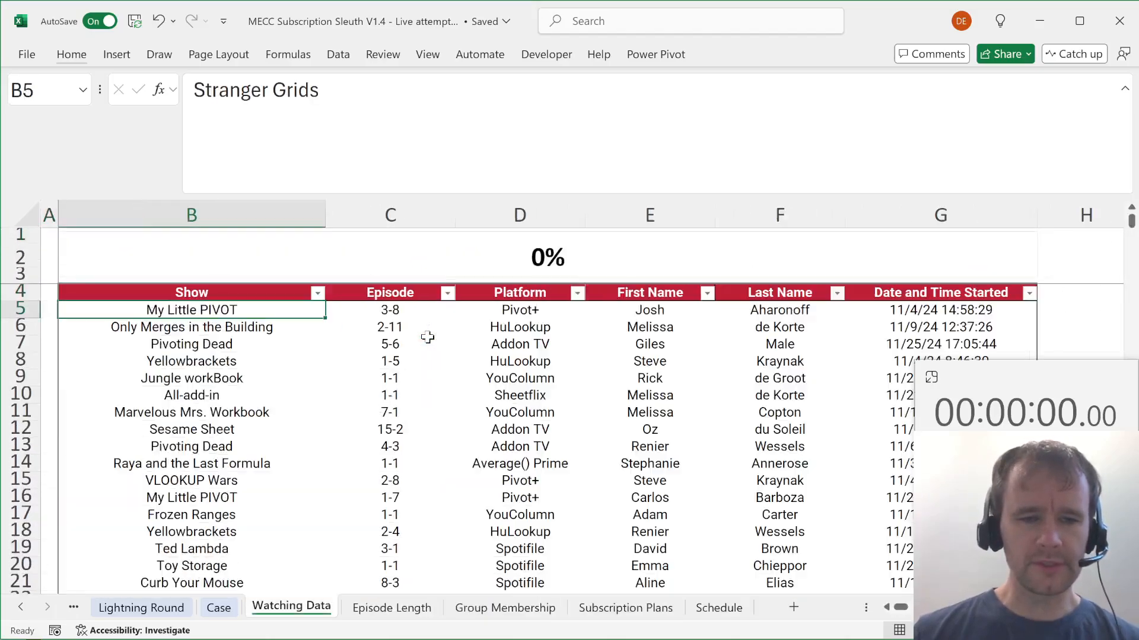
key("ctrl+Page_Up")
key("ctrl+Page_Down")
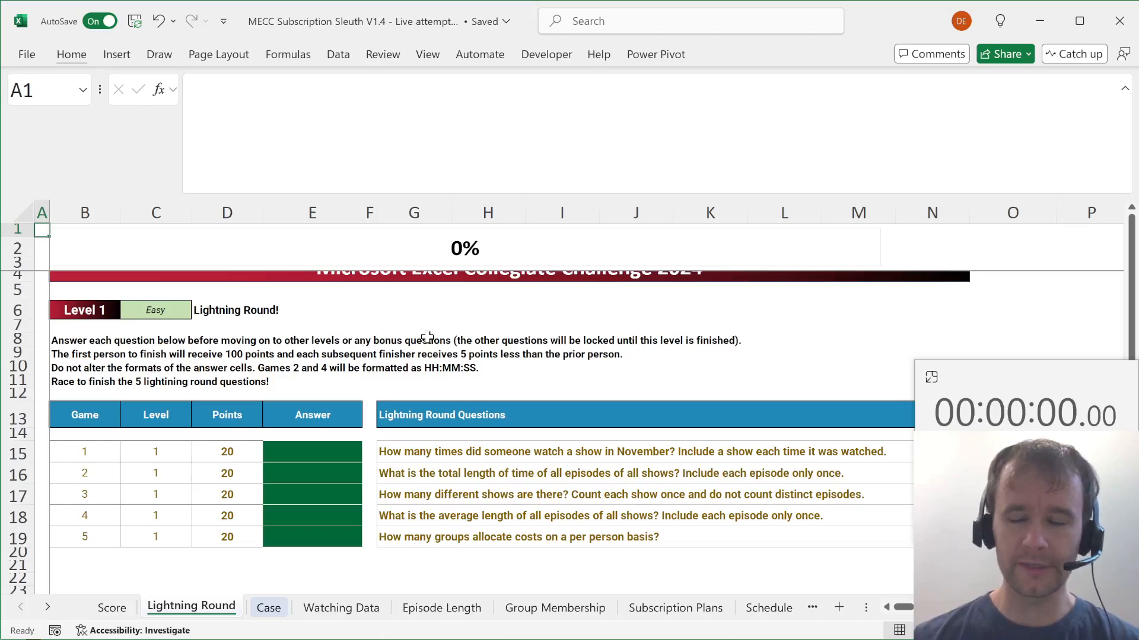
left_click(315, 454)
scroll(332, 415, "up", 1)
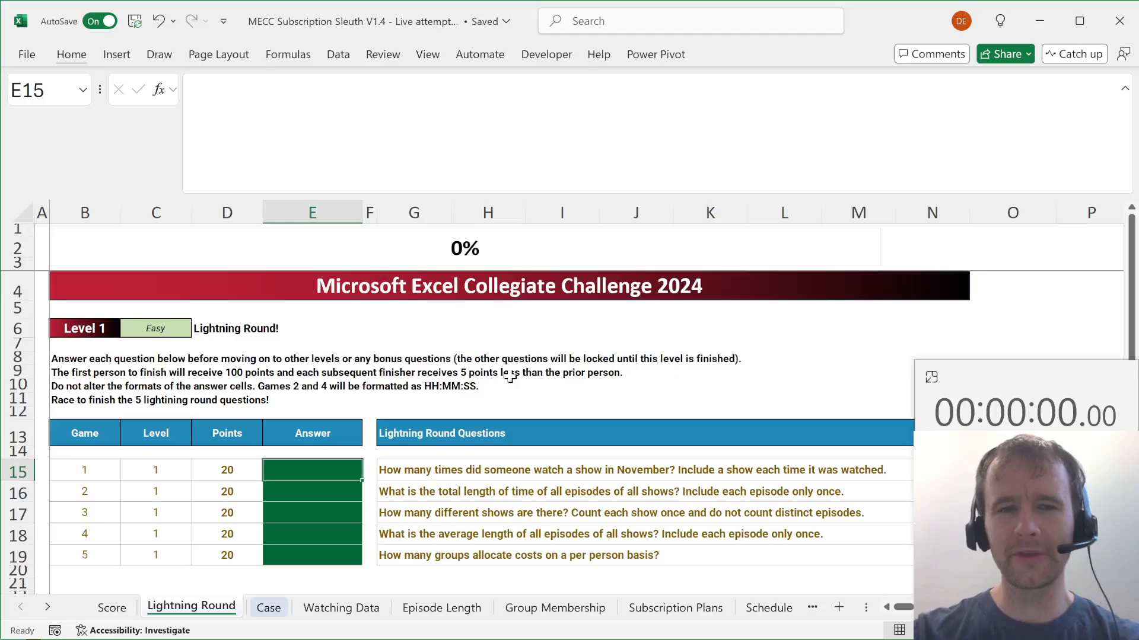
Move the Lightning Round sheet between the Watching Data and Episode Length sheets.
key("ctrl+Page_Down")
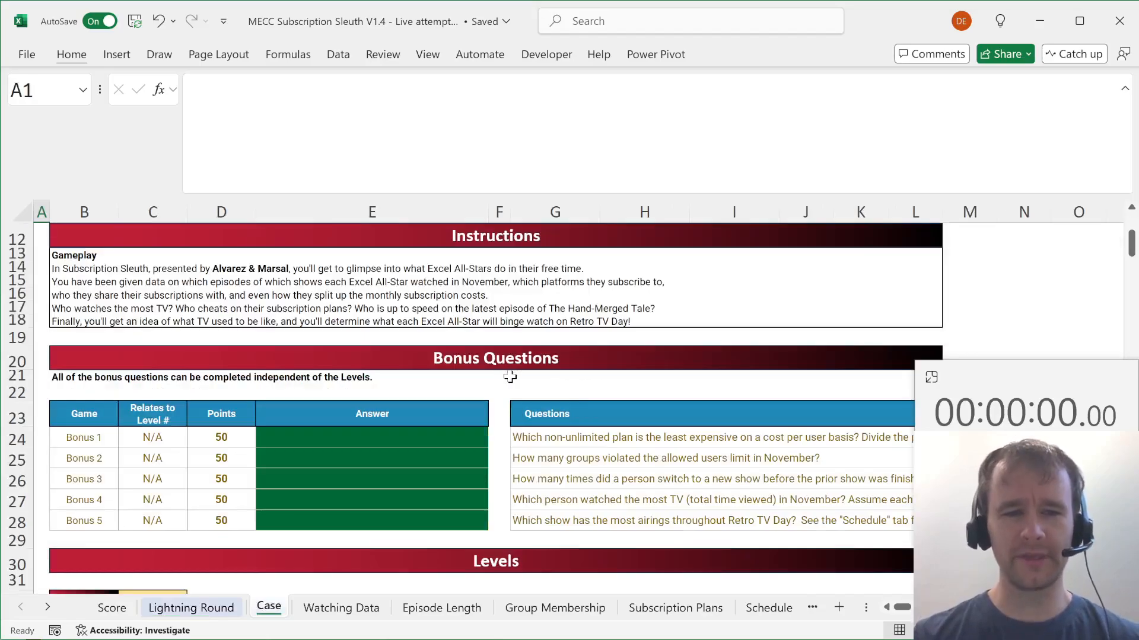
key("ctrl+Page_Up")
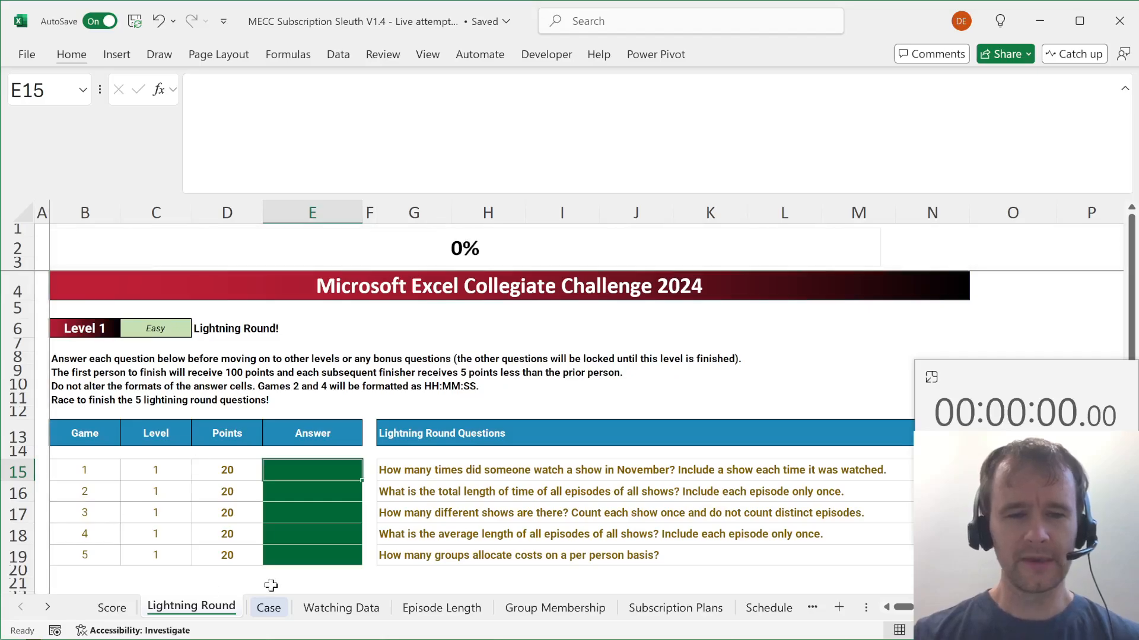
left_click_drag(209, 618, 409, 619)
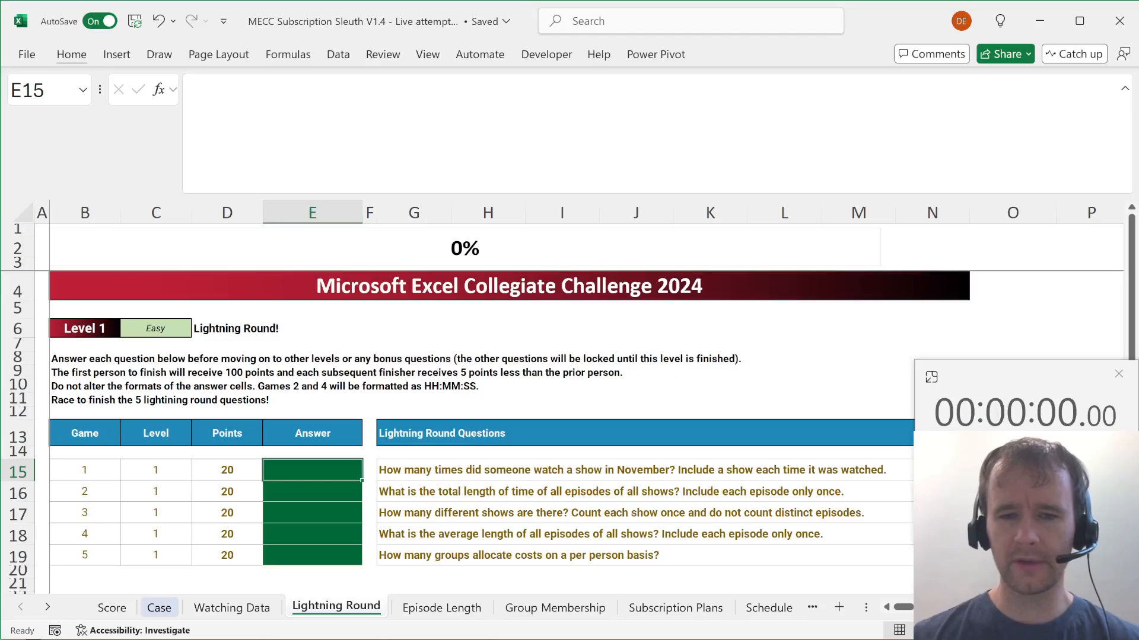
Start the stopwatch and return to the game 1 answer cell E15 on the Lightning Round sheet.
left_click(1008, 460)
left_click(313, 483)
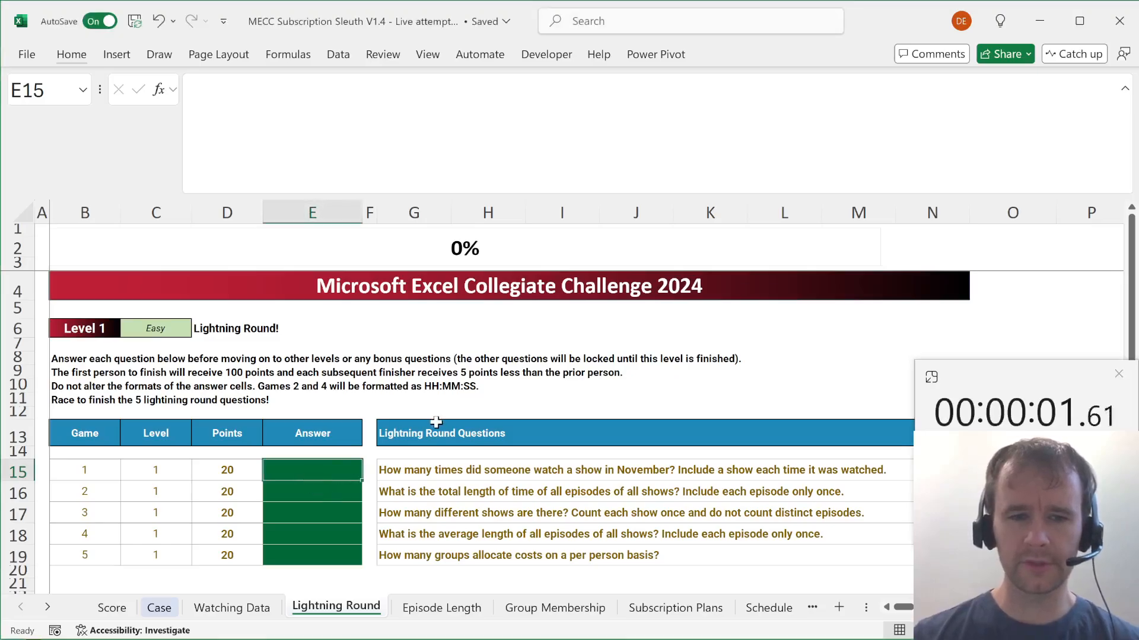
Answer game 1 in E15 with a ROWS formula over the Watching Data Episode column from C5 through the last row.
type("=rows")
key("Tab")
key("ctrl+Page_Up")
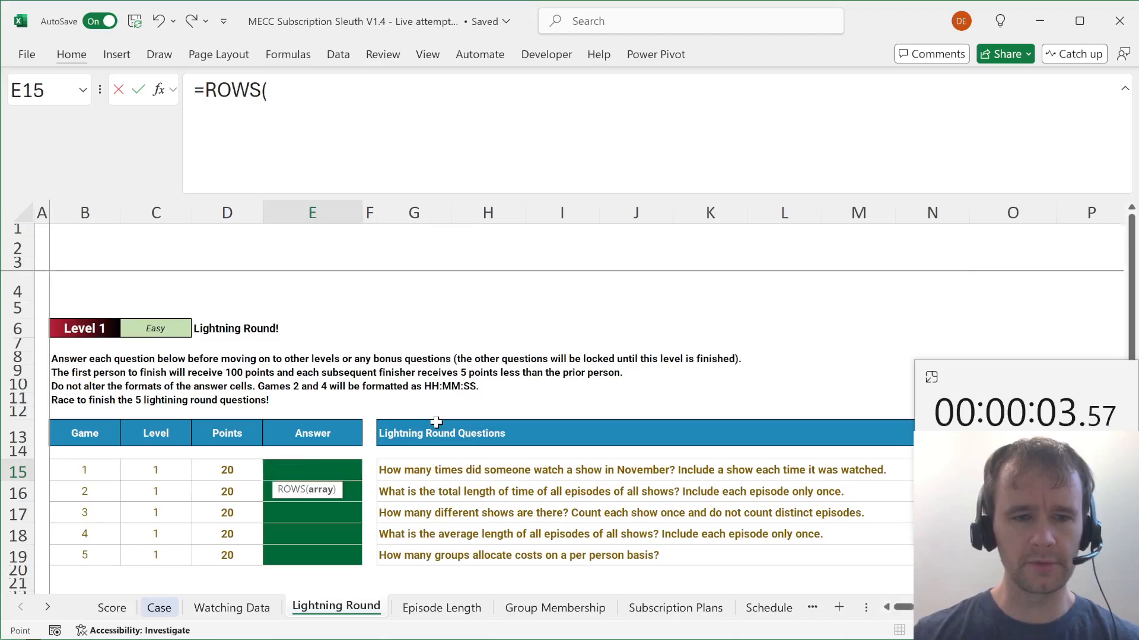
left_click(390, 299)
key("Down")
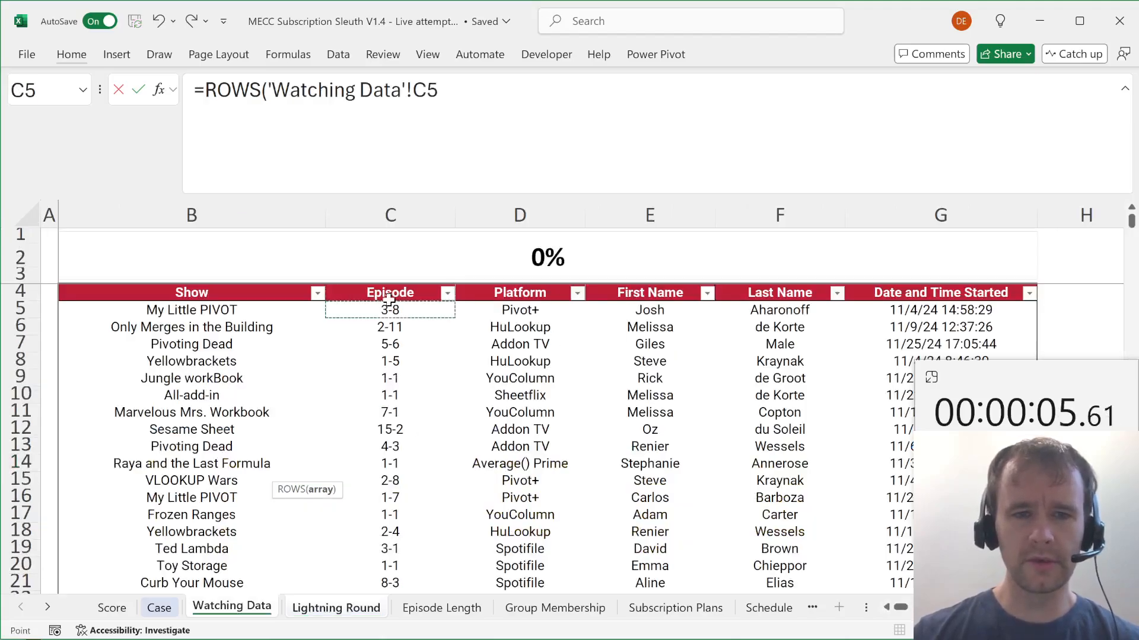
key("ctrl+shift+Down")
key("Return")
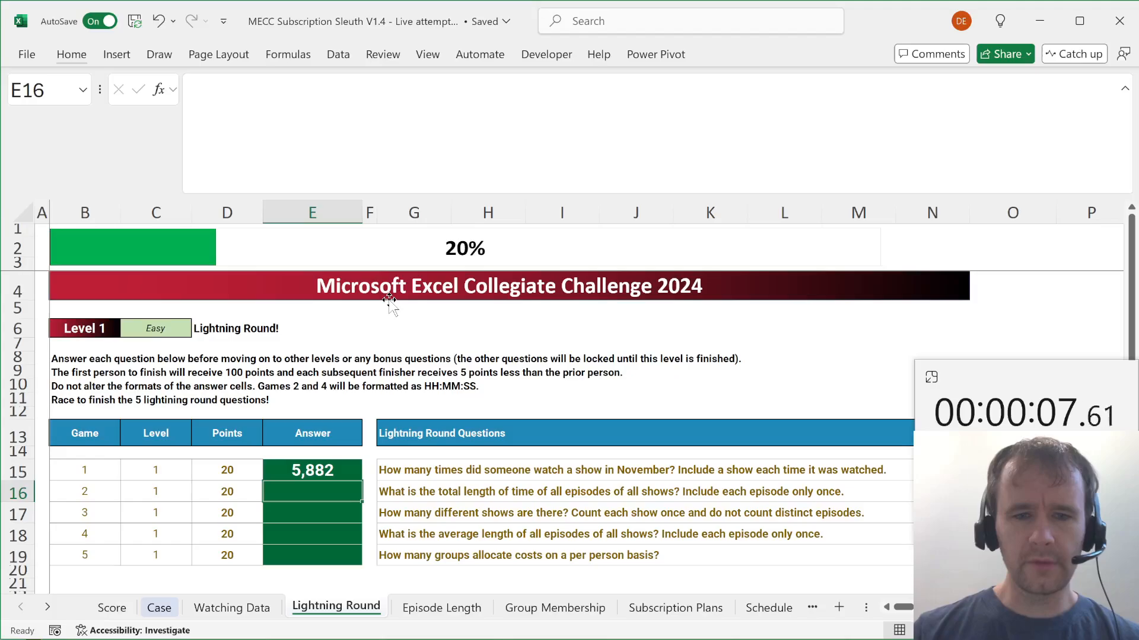
Answer game 2 in E16 with a SUM of the Episode Length sheet's Length column from D5 through the last row.
type("=sum")
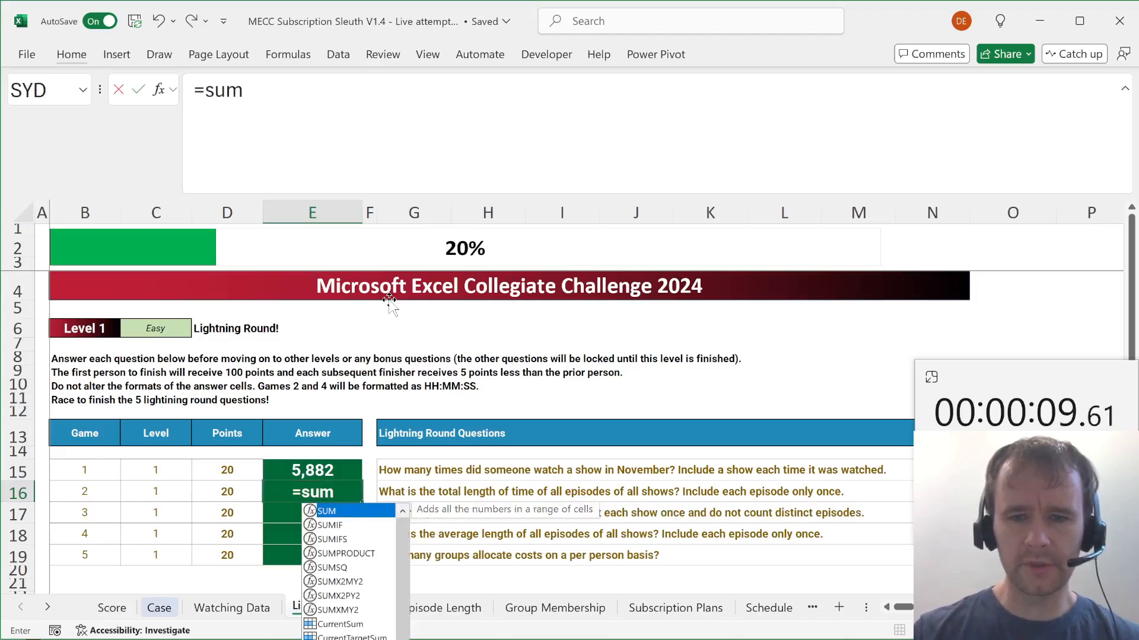
key("Tab")
key("ctrl+Page_Down")
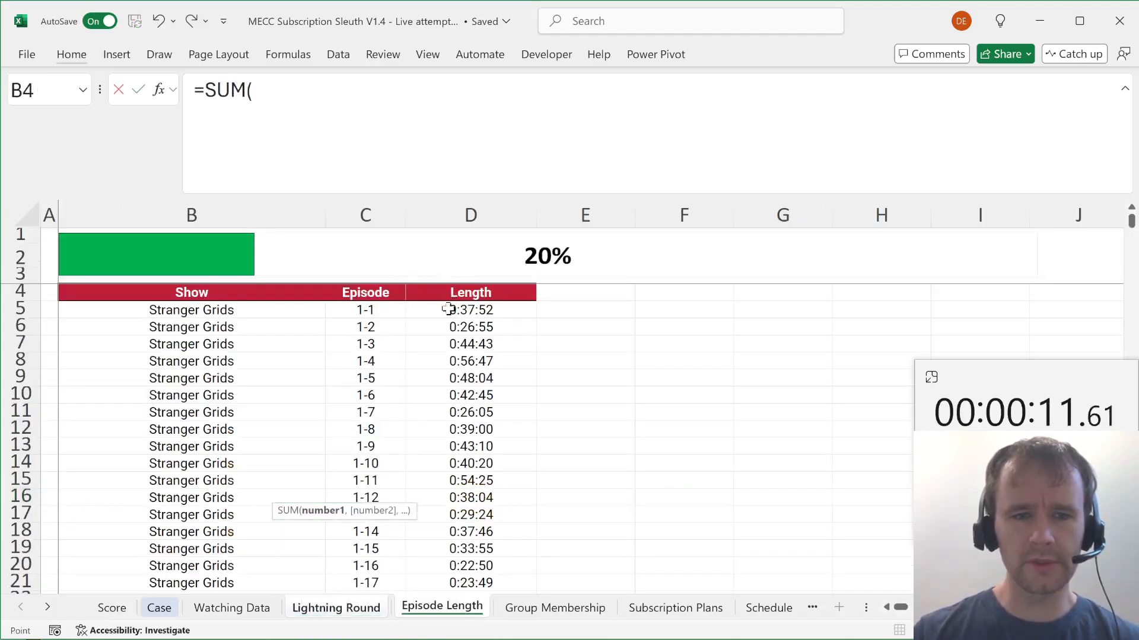
left_click(450, 309)
key("ctrl+shift+Down")
type(")")
key("Return")
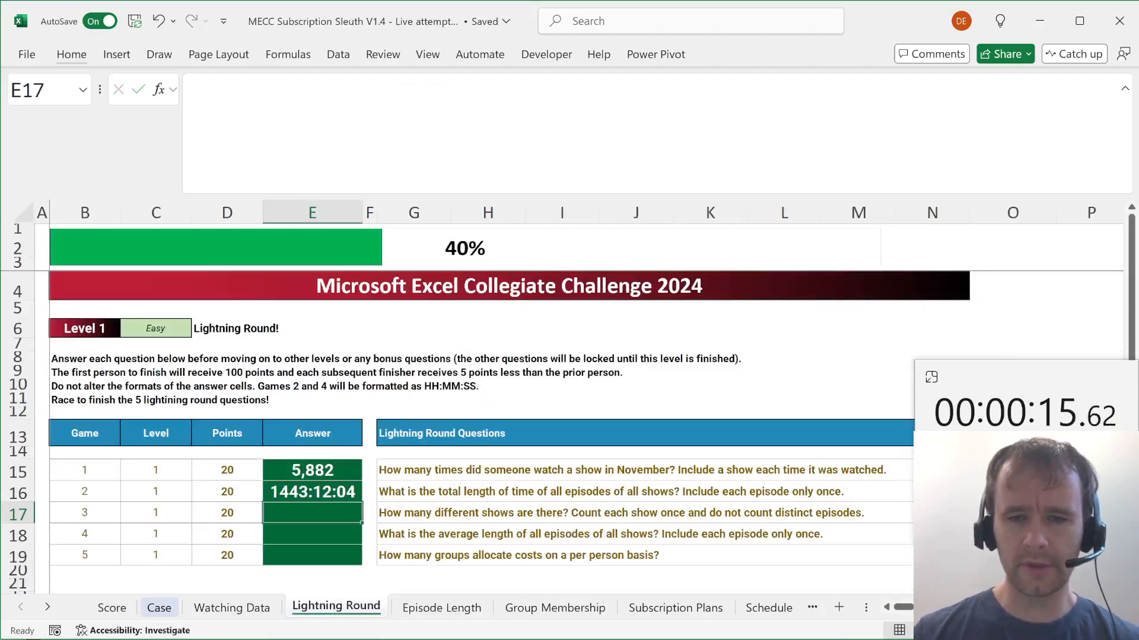
type("=rows")
key("Tab")
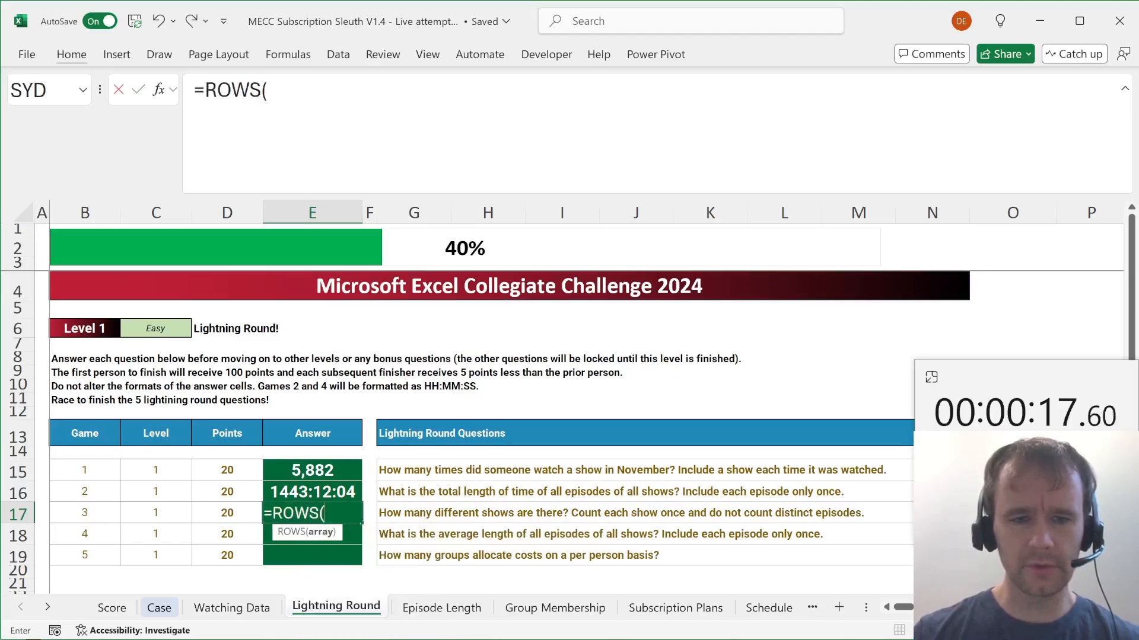
key("ctrl+Page_Down")
left_click(263, 303)
key("ctrl+Up")
key("Down")
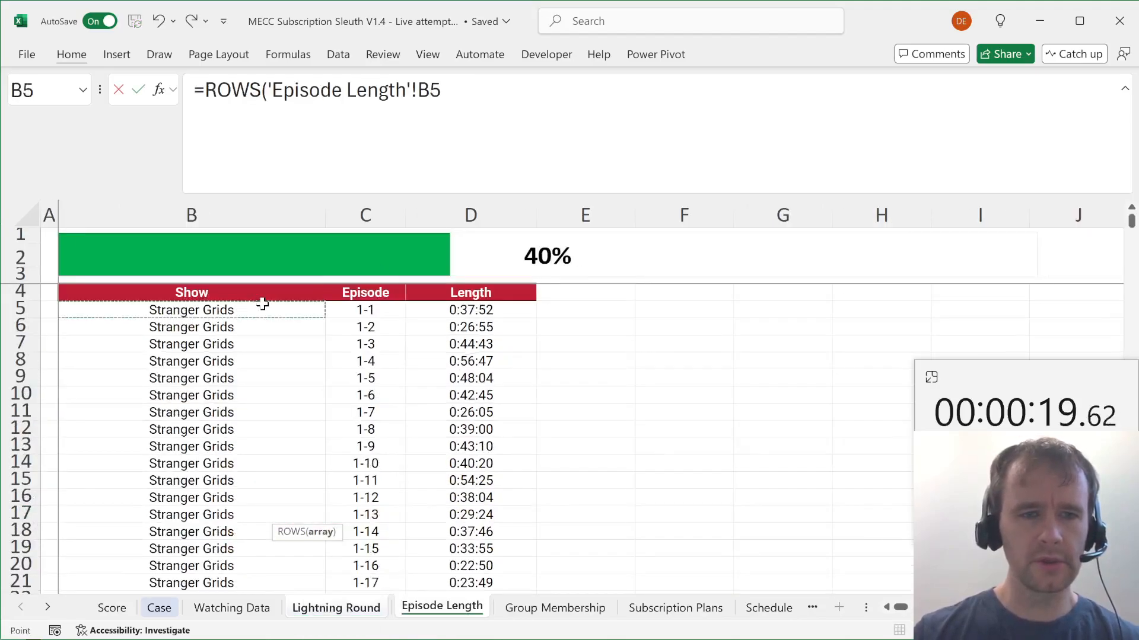
key("ctrl+shift+Down")
key("Escape")
Answer game 3 in E17 with =ROWS(UNIQUE()) over the Show range B5:B2309 on the Episode Length sheet.
type("=rows")
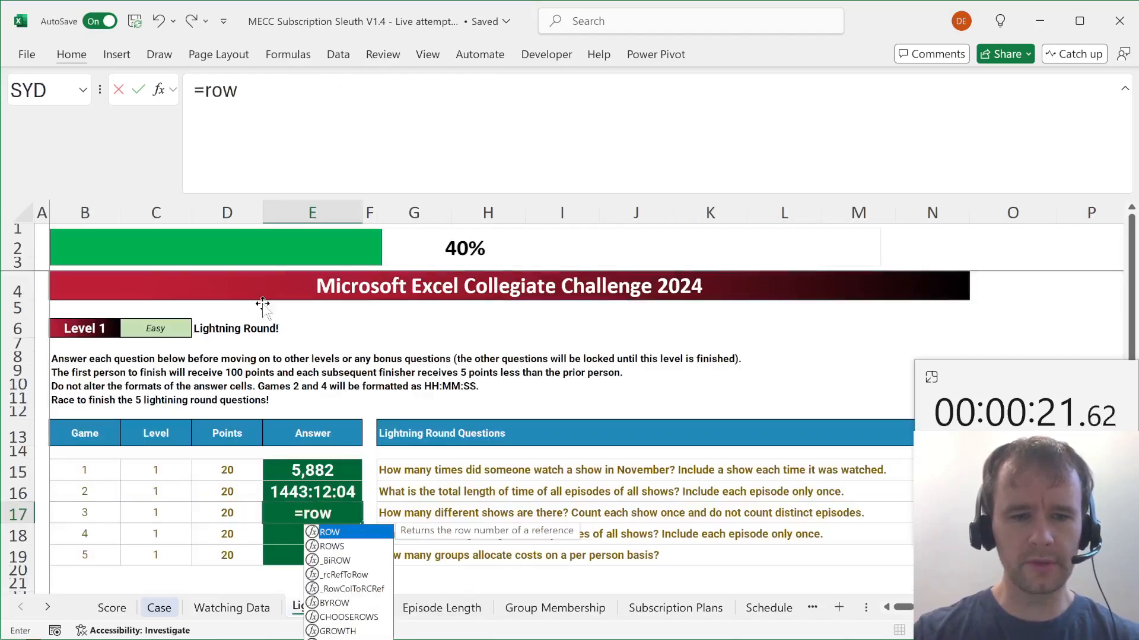
key("Tab")
type("uniq")
key("Tab")
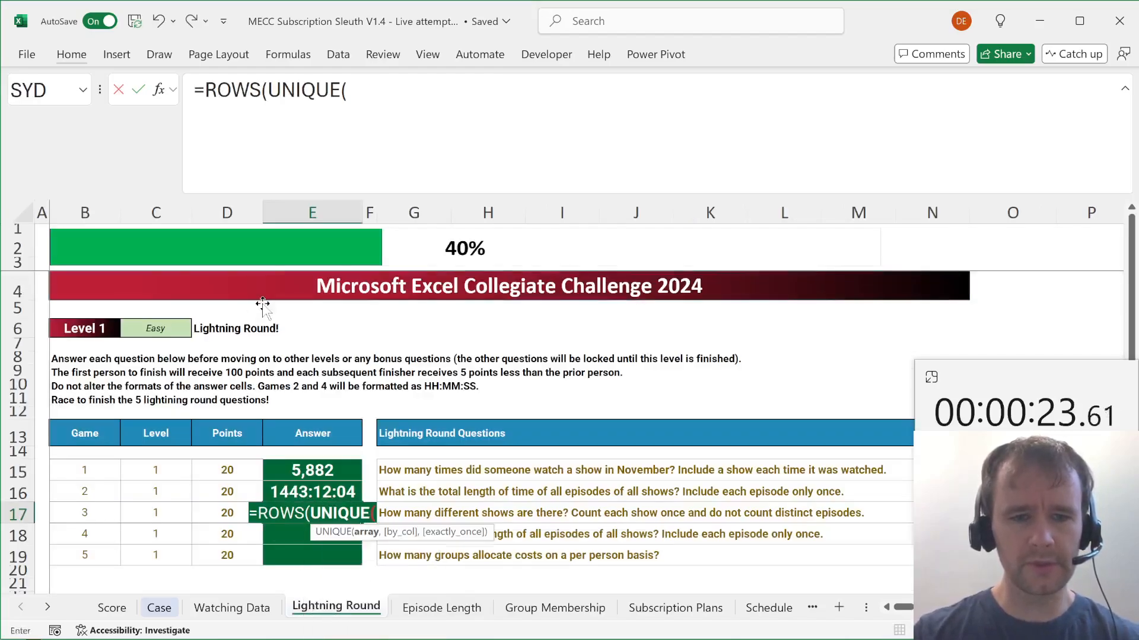
key("ctrl+Page_Down")
left_click(218, 309)
key("ctrl+Up")
key("Down")
key("ctrl+shift+Down")
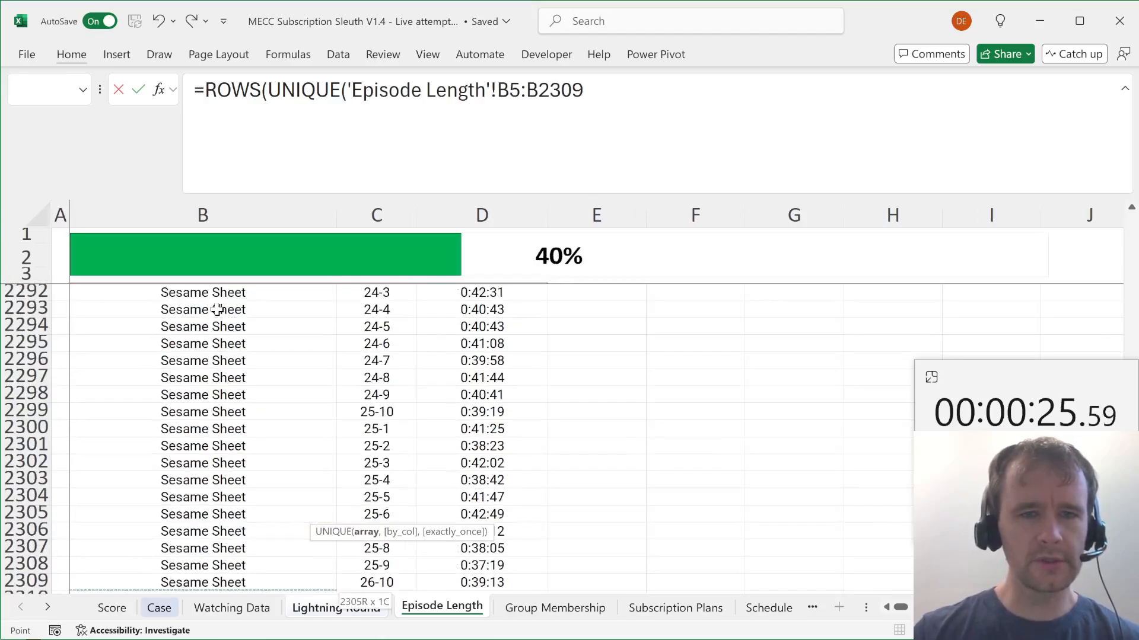
type("))")
key("Return")
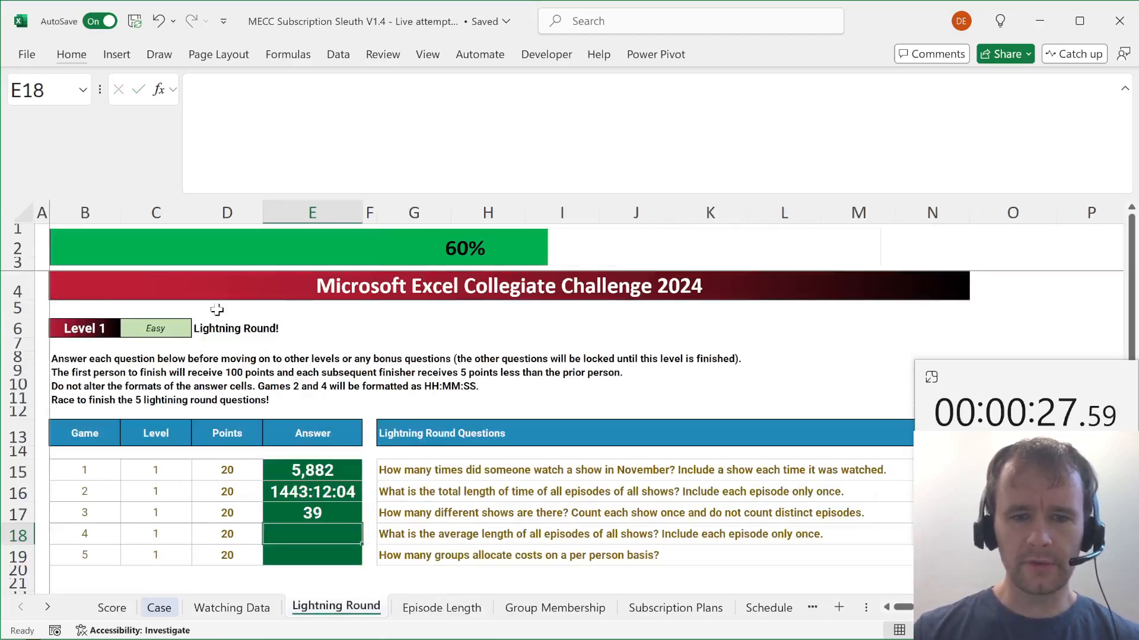
Answer game 4 in E18 with an AVERAGE of the Episode Length sheet's Length column from D5 through the last row.
type("=aver")
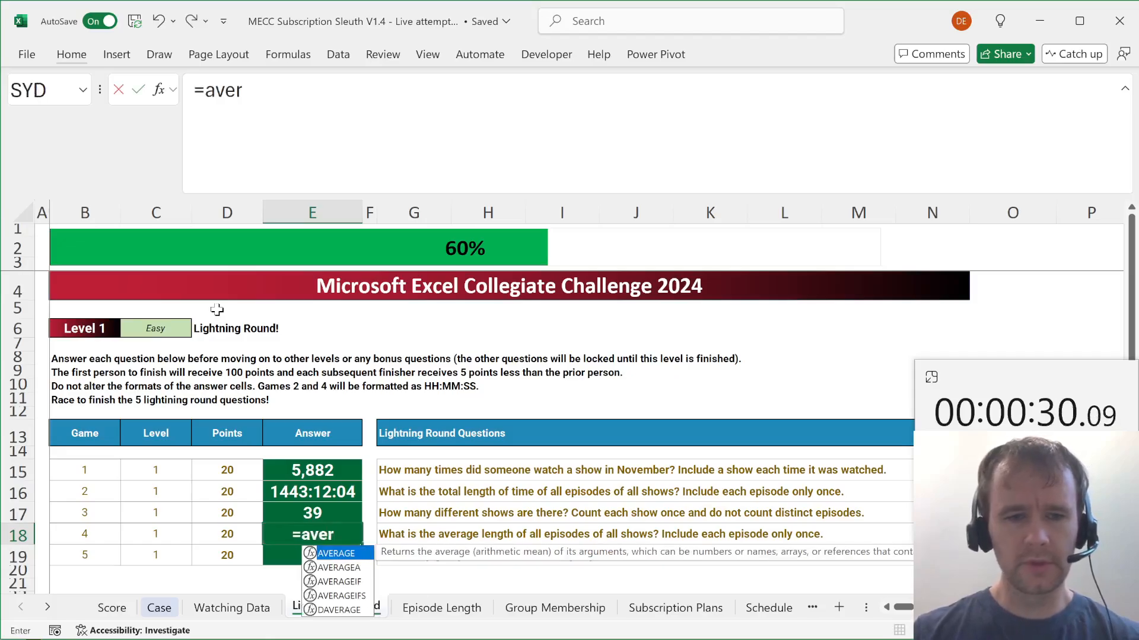
key("Tab")
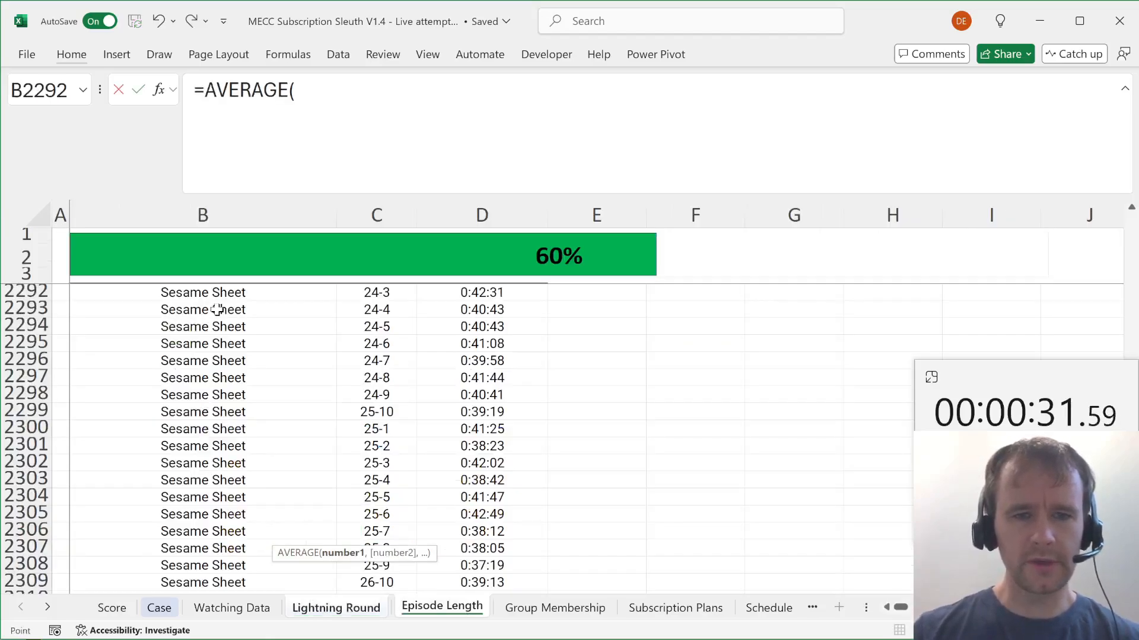
left_click(217, 310)
key("Right")
key("Right")
key("ctrl+Up")
key("Down")
key("ctrl+shift+Down")
type(")")
key("Return")
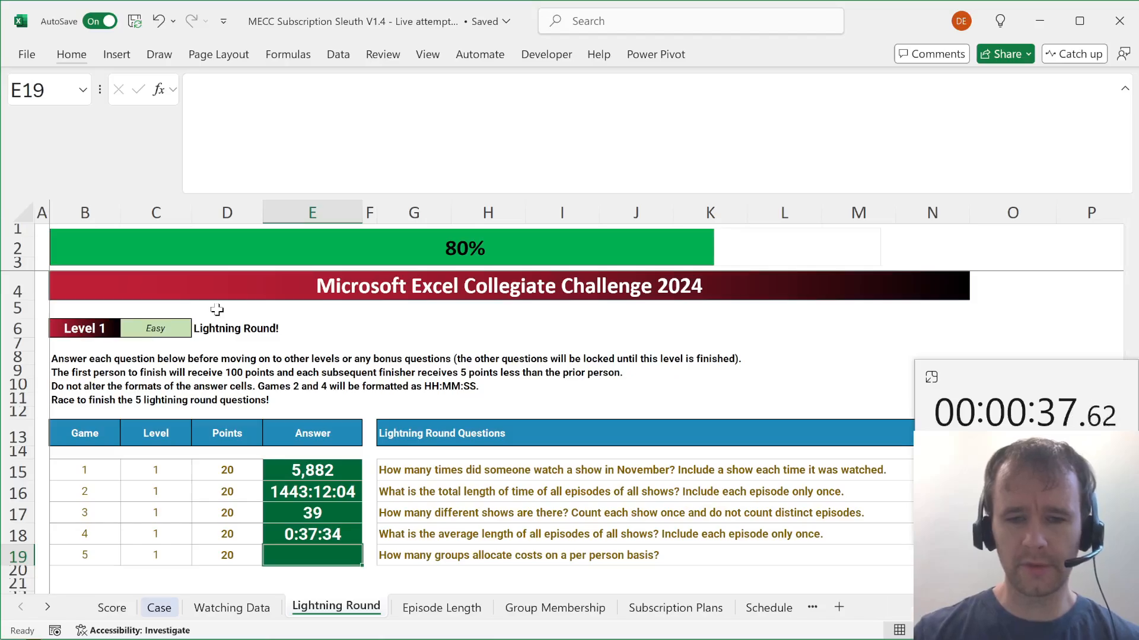
Check the Group Membership columns, then begin the game 5 formula in E19 as =ROWS(UNIQUE(FILTER( pointing to that sheet.
key("ctrl+Page_Down")
key("ctrl+Page_Down")
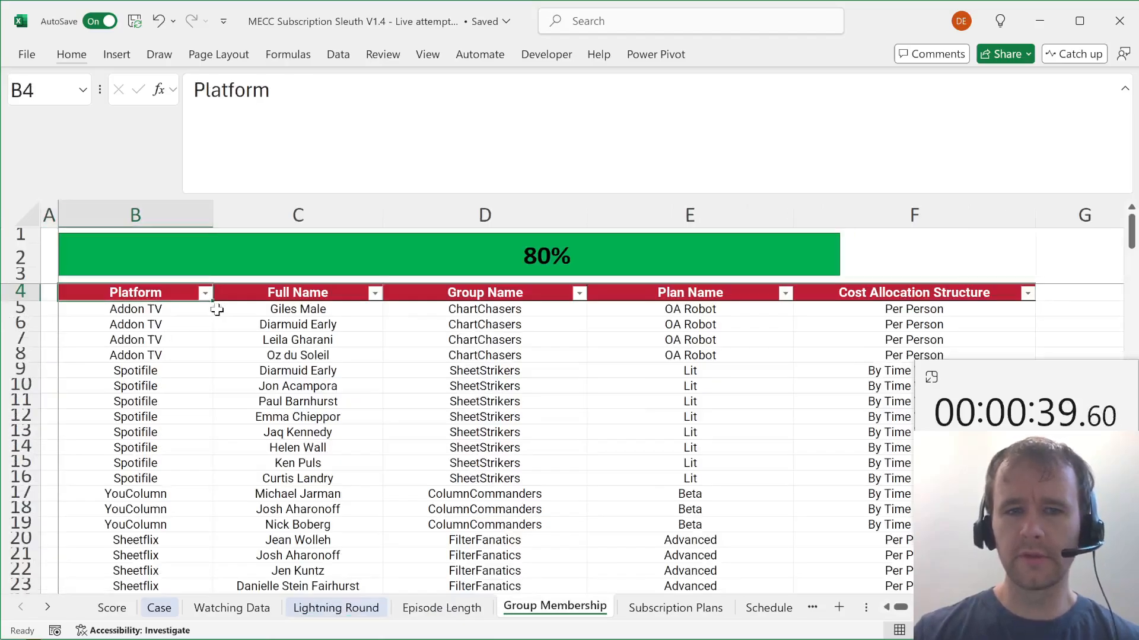
key("ctrl+Right")
key("ctrl+Page_Up")
key("ctrl+Page_Up")
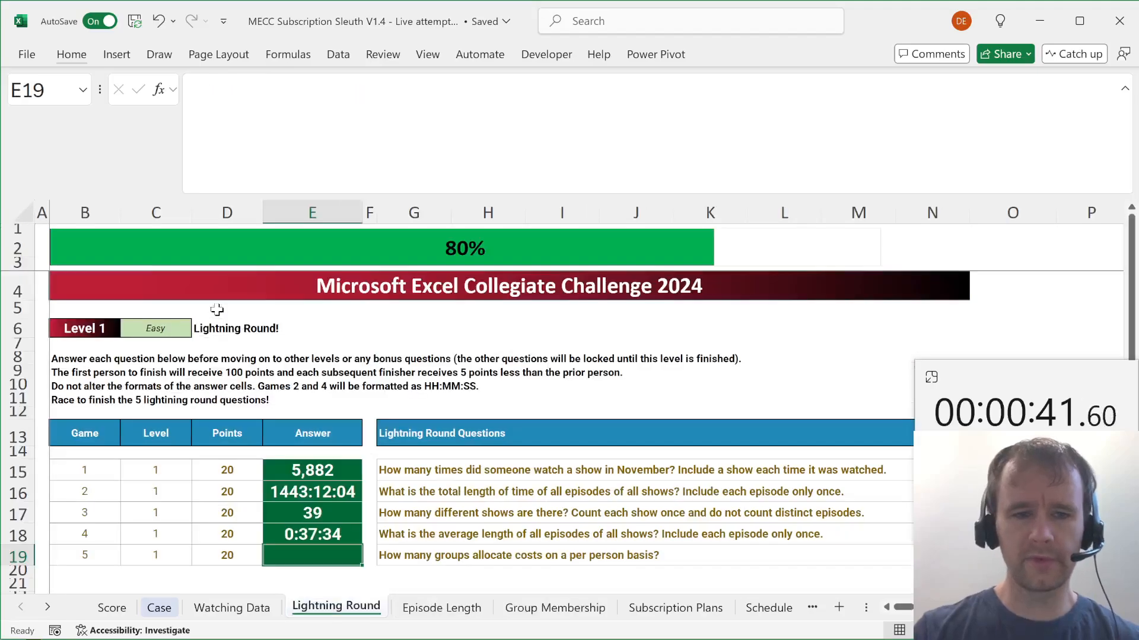
type("=rows")
key("Tab")
type("uniq")
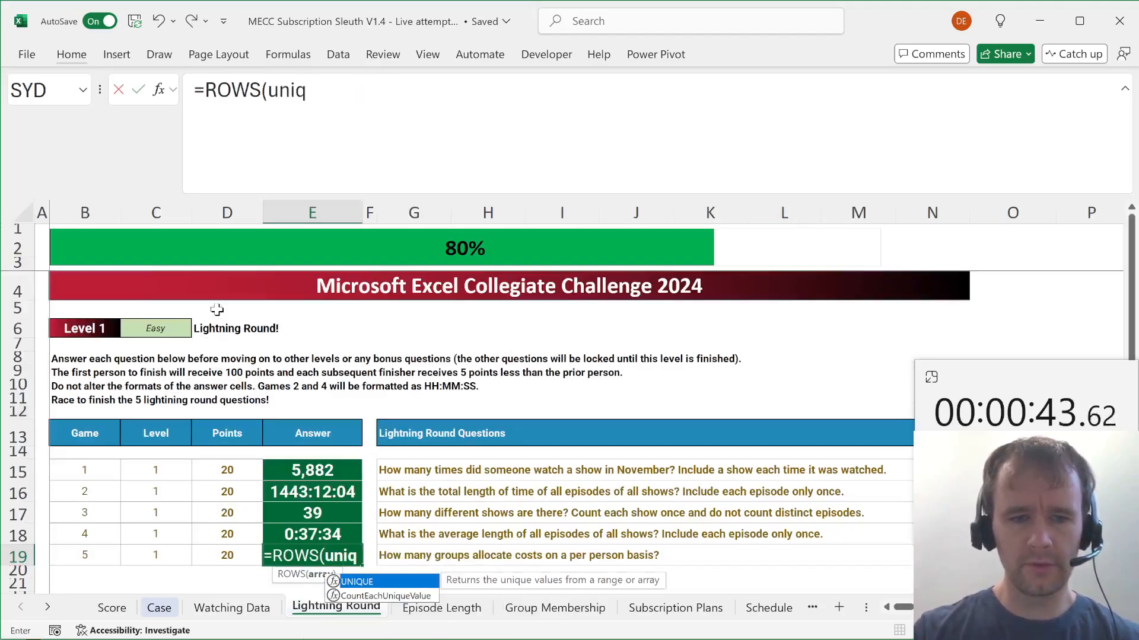
key("Tab")
type("fil")
key("Down")
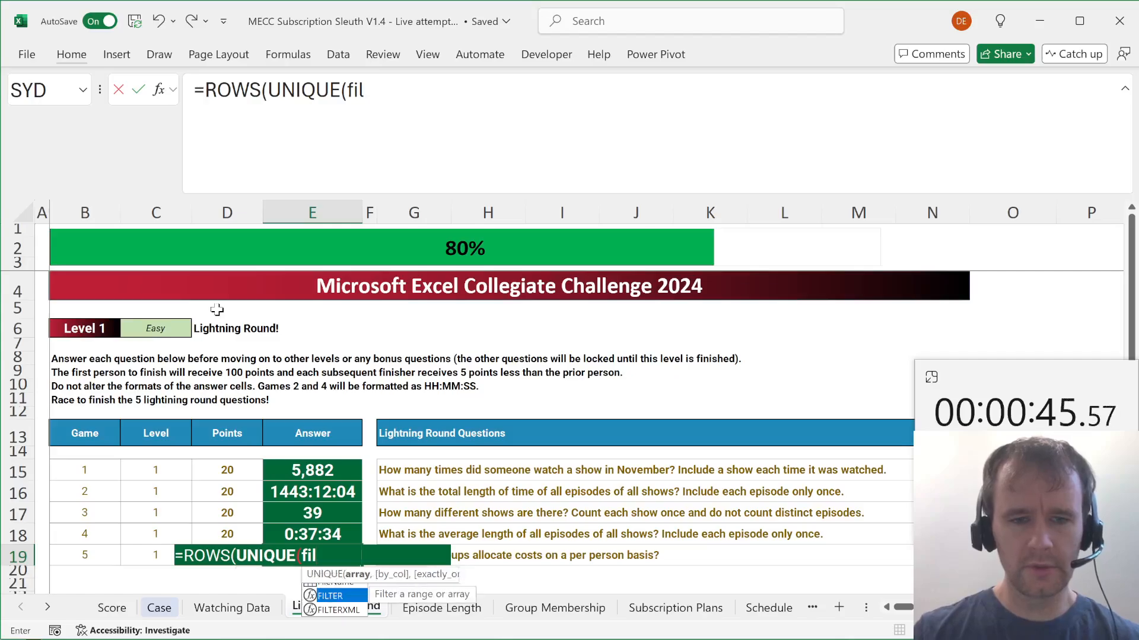
key("Tab")
key("ctrl+Page_Down")
key("ctrl+Page_Down")
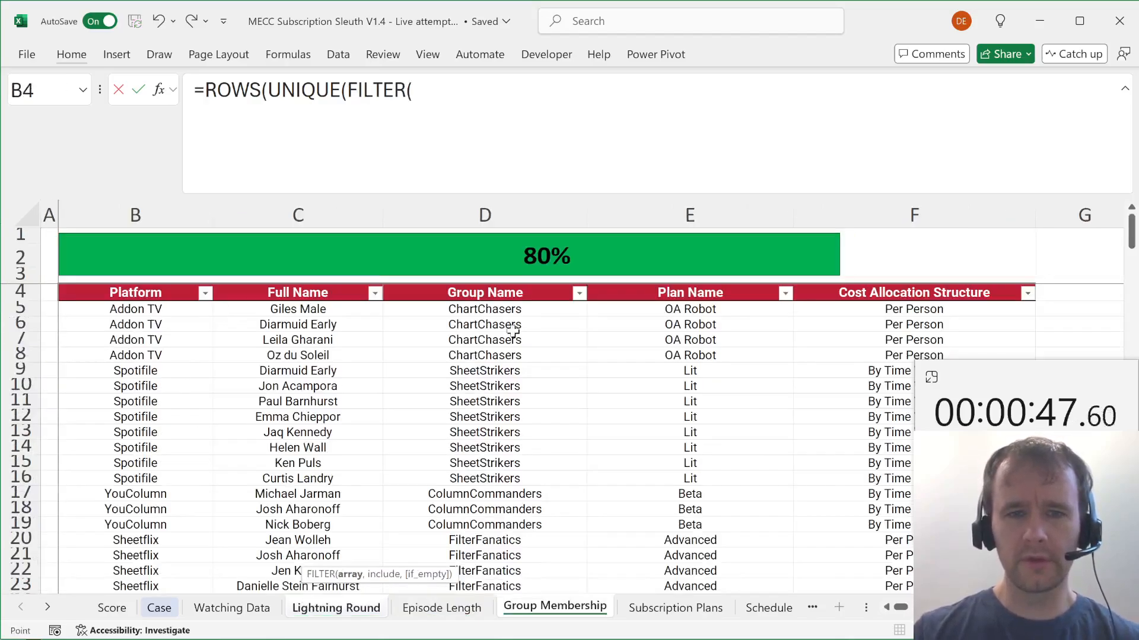
key("Up")
key("Up")
key("Up")
key("Down")
key("shift+Down")
key("shift+Down")
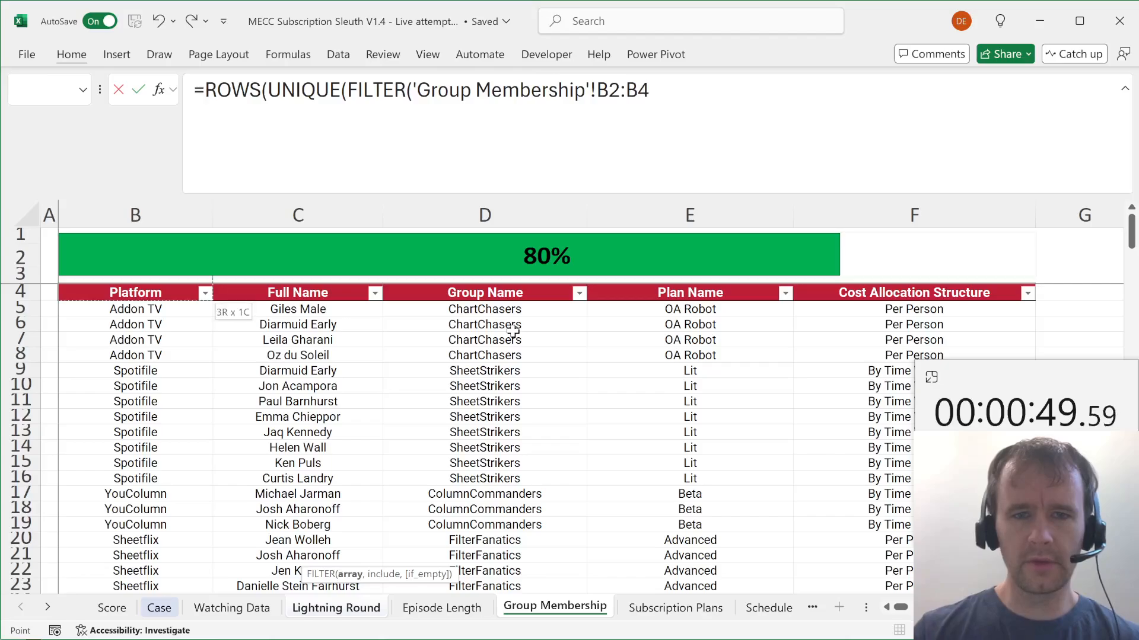
Use the Group Name range D5:D203 on Group Membership as the FILTER array.
left_click(514, 328)
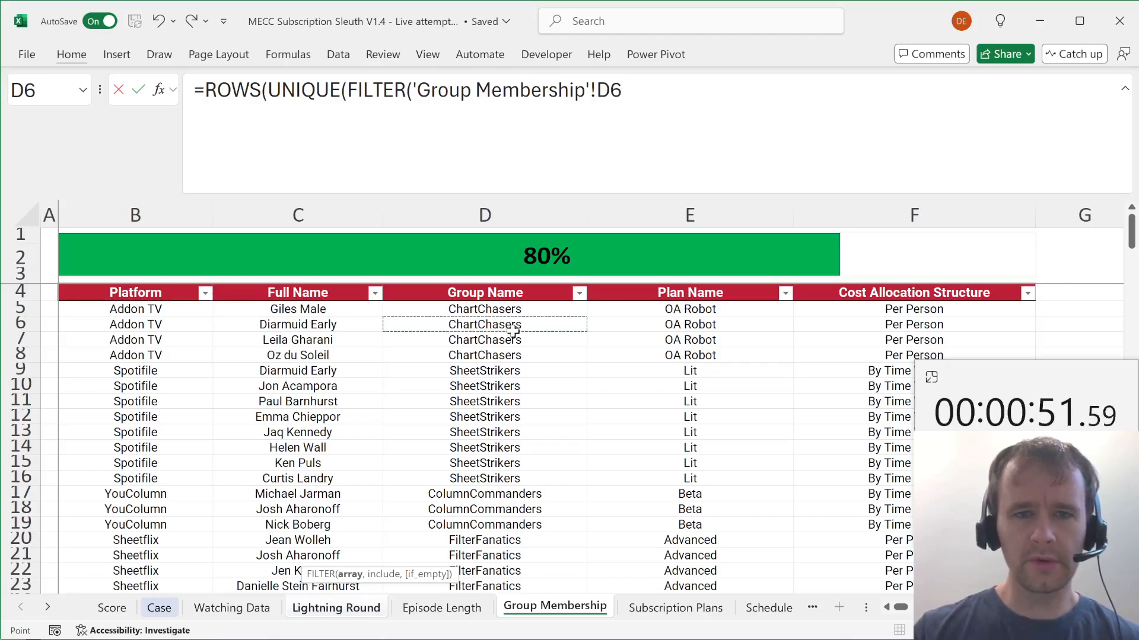
key("Up")
key("ctrl+shift+Down")
type(",")
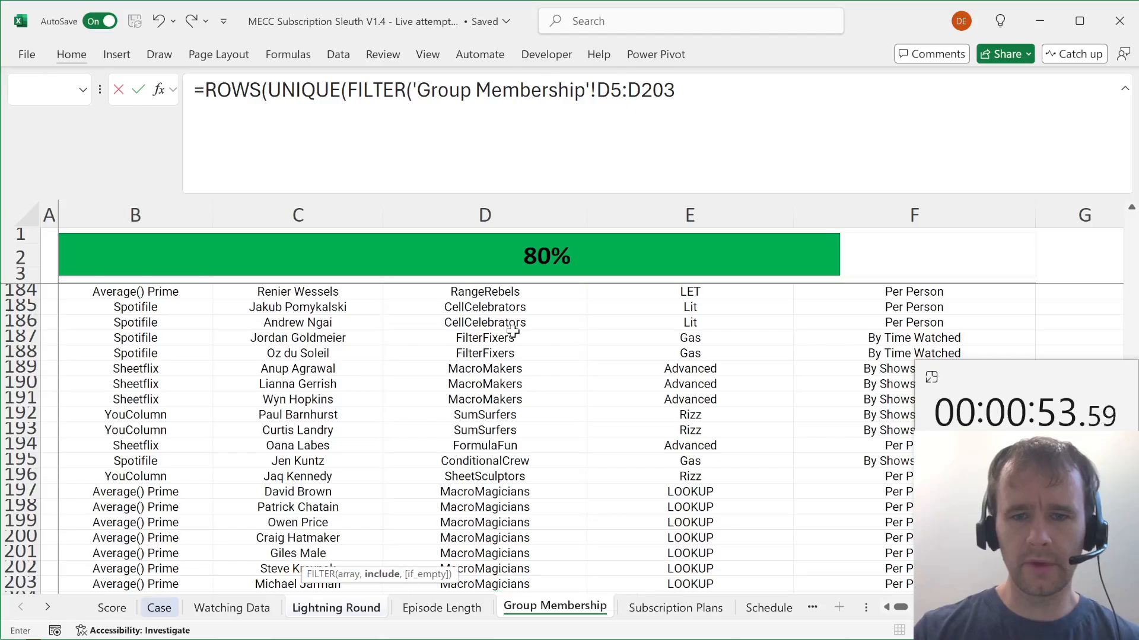
Filter on cost allocation range F5:F203 equal to the Per Person cell F186, and complete the game 5 formula.
left_click(834, 387)
key("ctrl+Up")
key("Down")
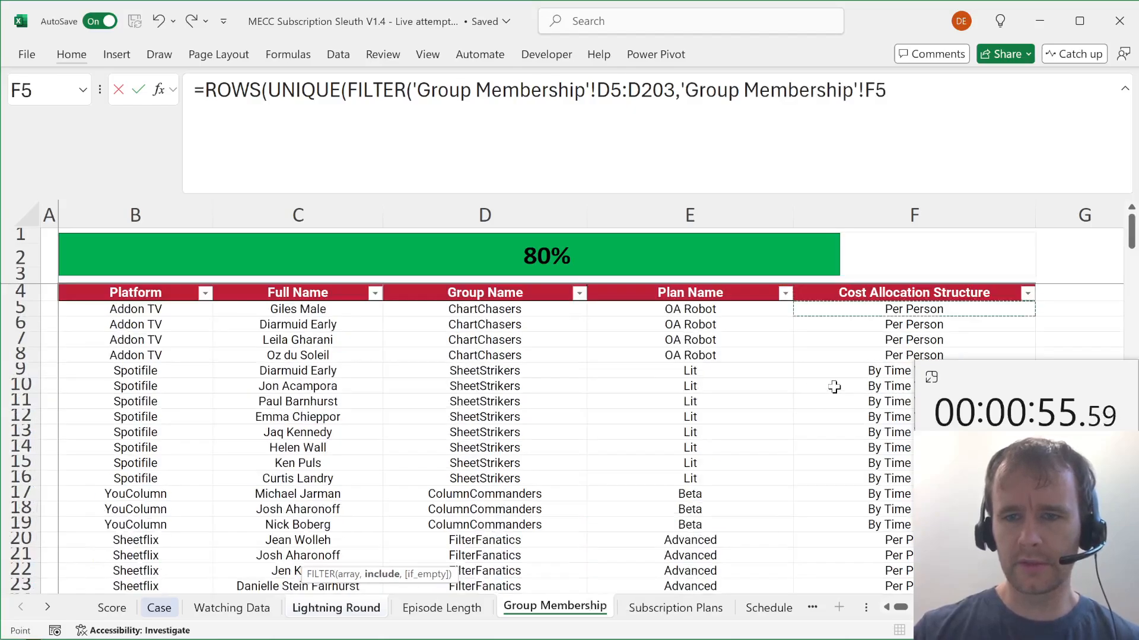
key("ctrl+shift+Down")
type("=")
left_click(885, 325)
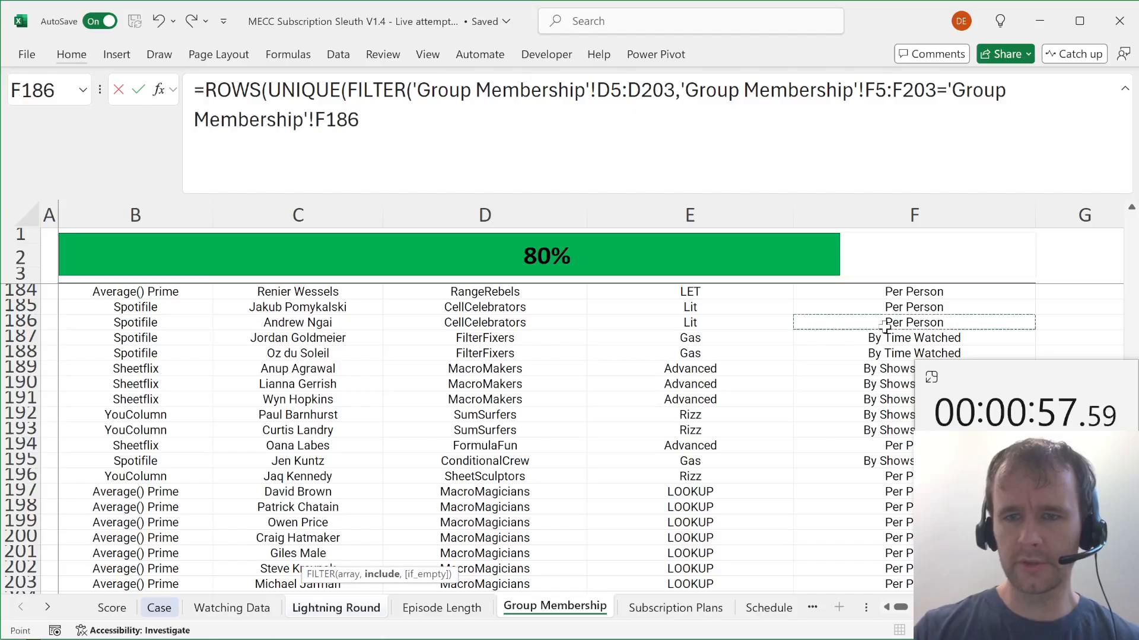
type("))))")
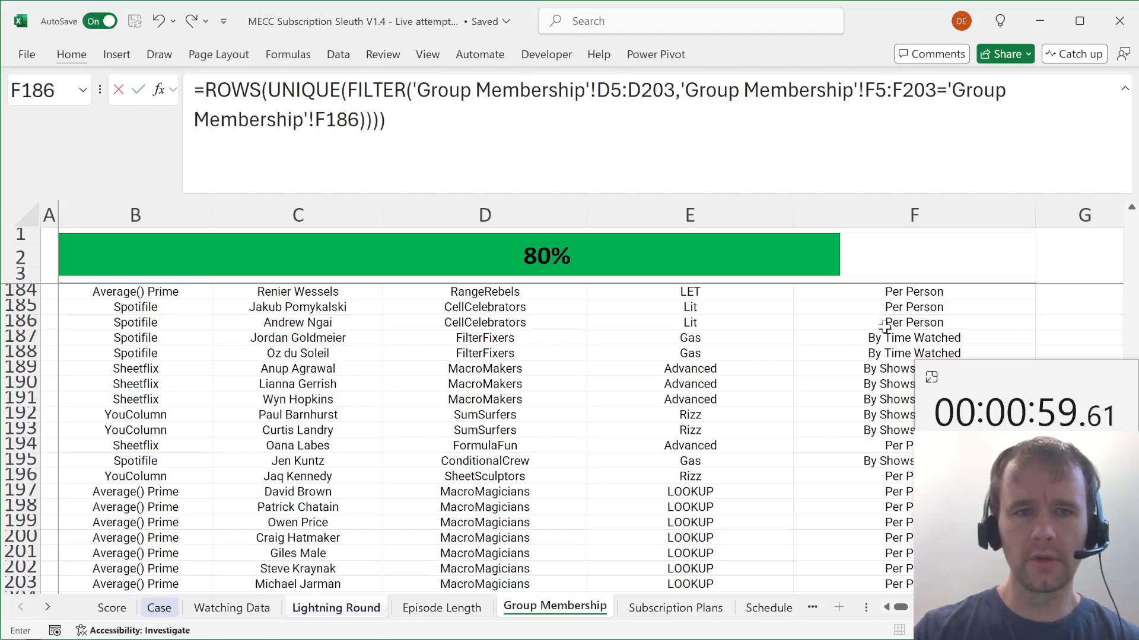
key("Return")
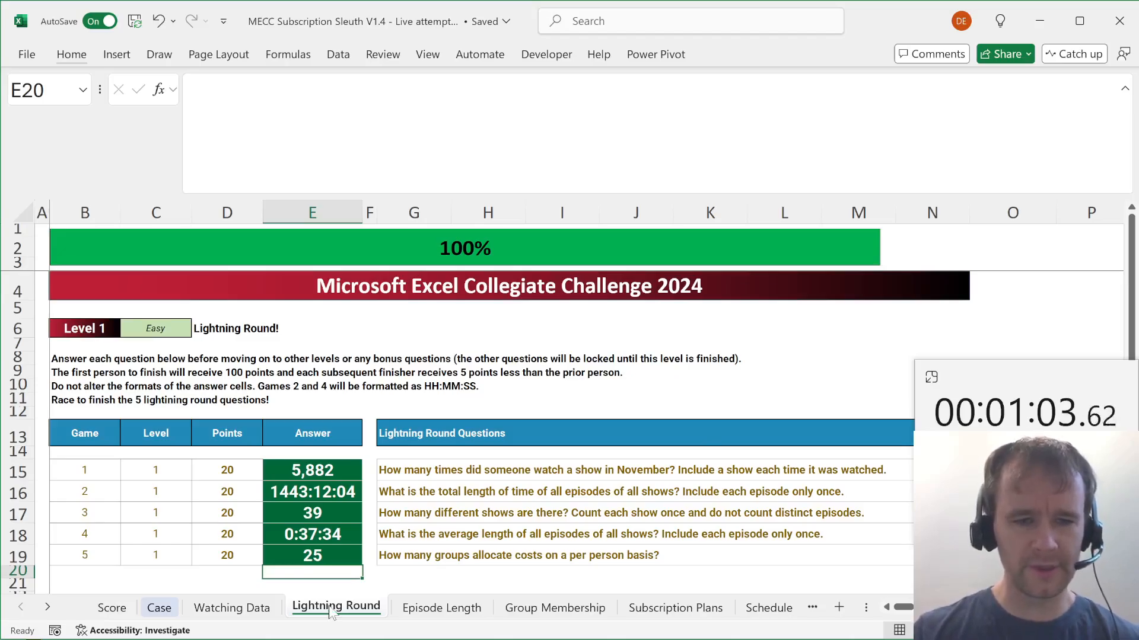
Move the Lightning Round sheet in front of the Score sheet and open the Score sheet.
left_click_drag(329, 613, 142, 612)
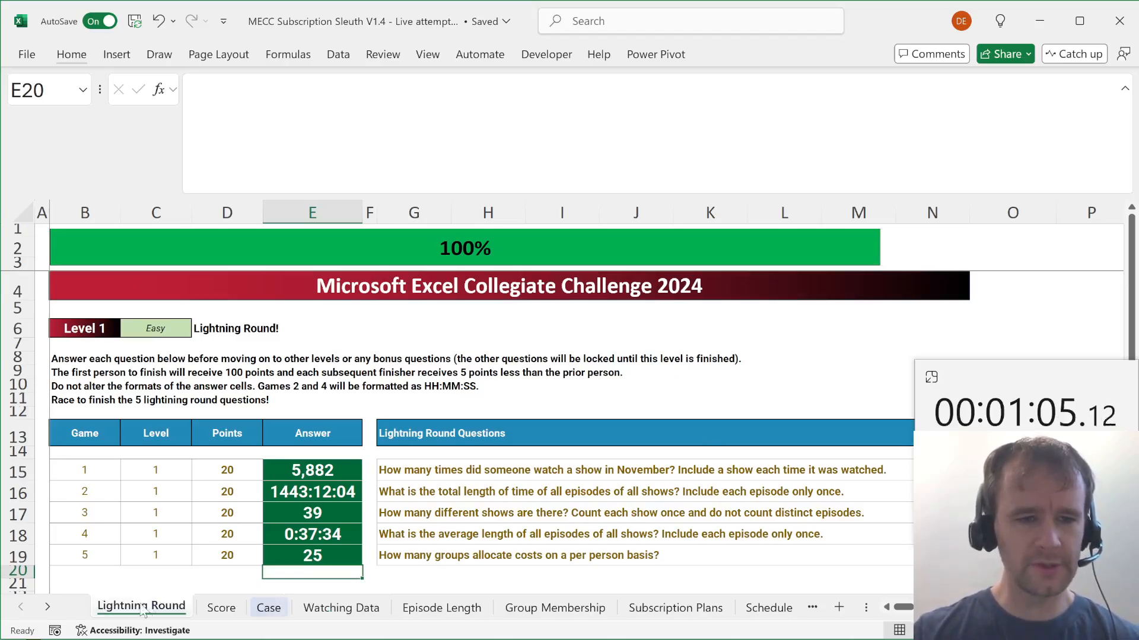
left_click(221, 608)
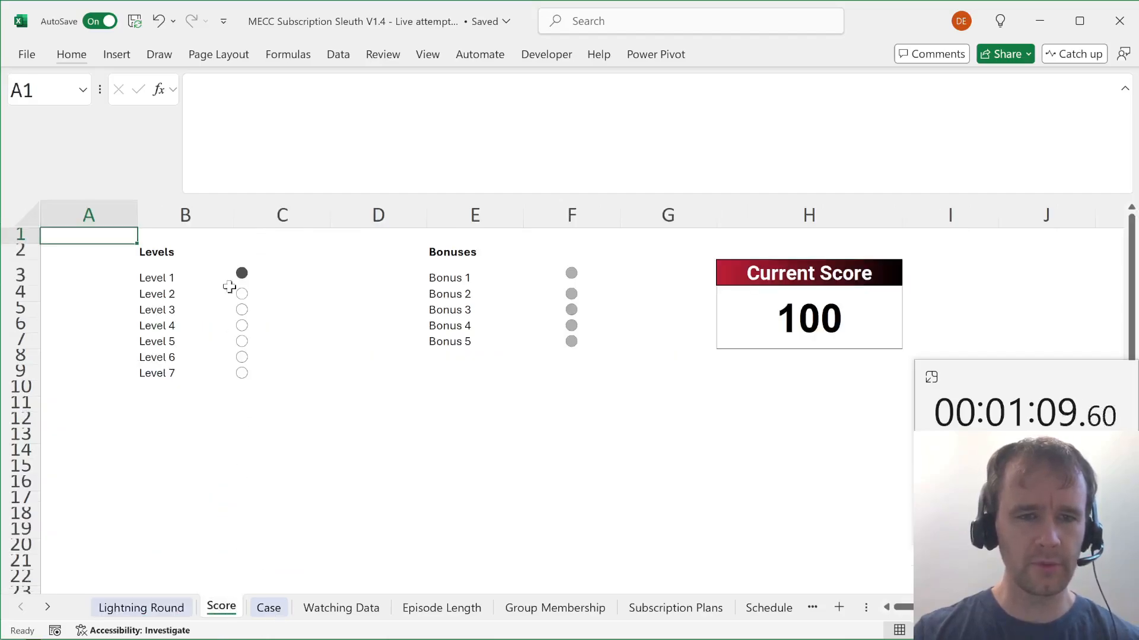
Go to the bonus questions on the Case sheet and select the Bonus 1 answer cell E24.
left_click(268, 611)
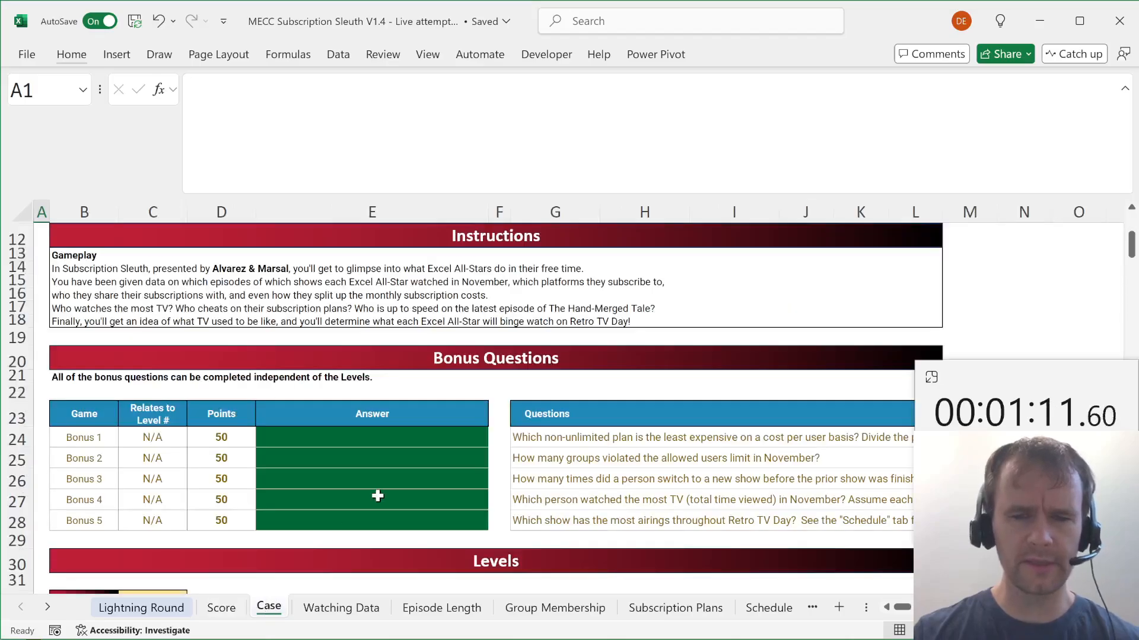
scroll(316, 445, "down", 3)
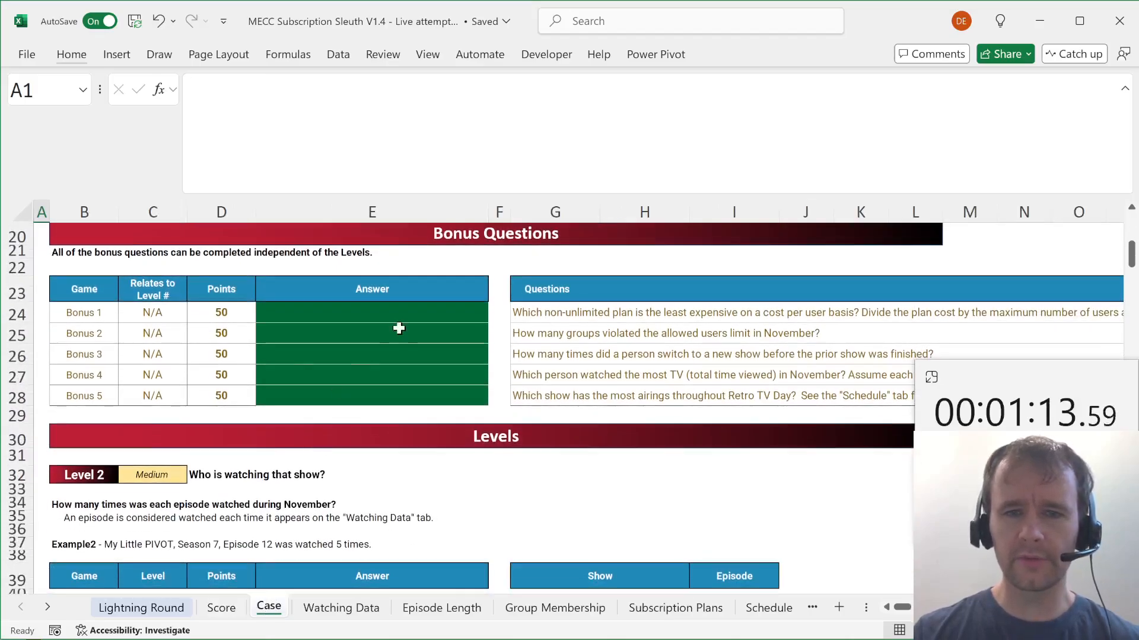
left_click(391, 313)
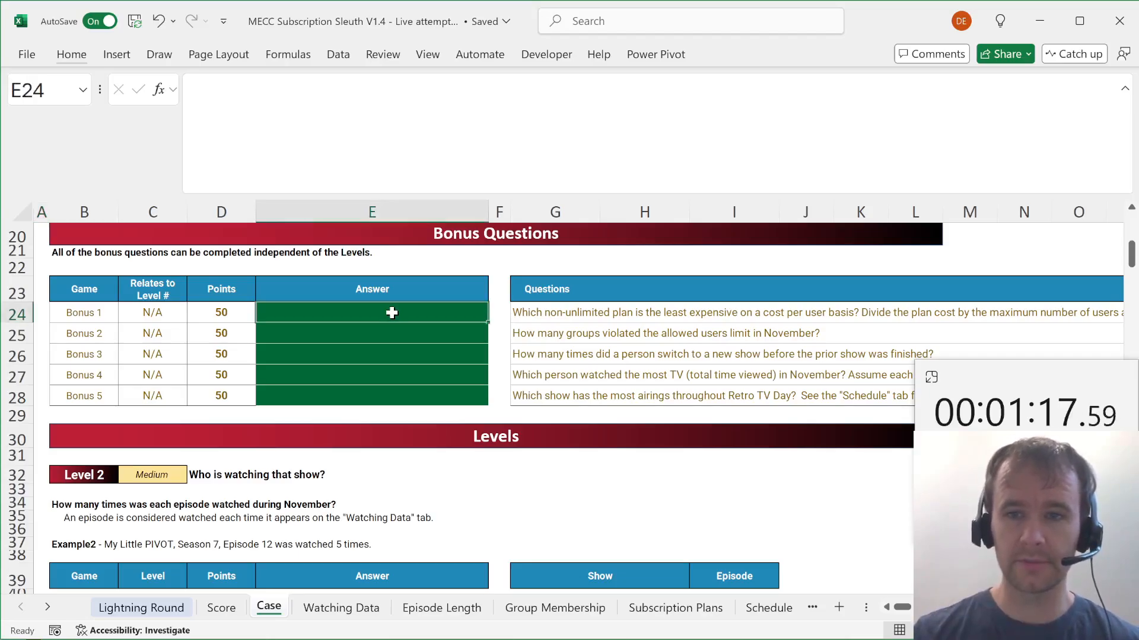
On the Subscription Plans sheet, delete blank row 8 and the repeated header row 9 between the Sheetflix and Pivot+ plans.
key("ctrl+Page_Down")
key("ctrl+Page_Down")
key("ctrl+Page_Down")
key("ctrl+Page_Down")
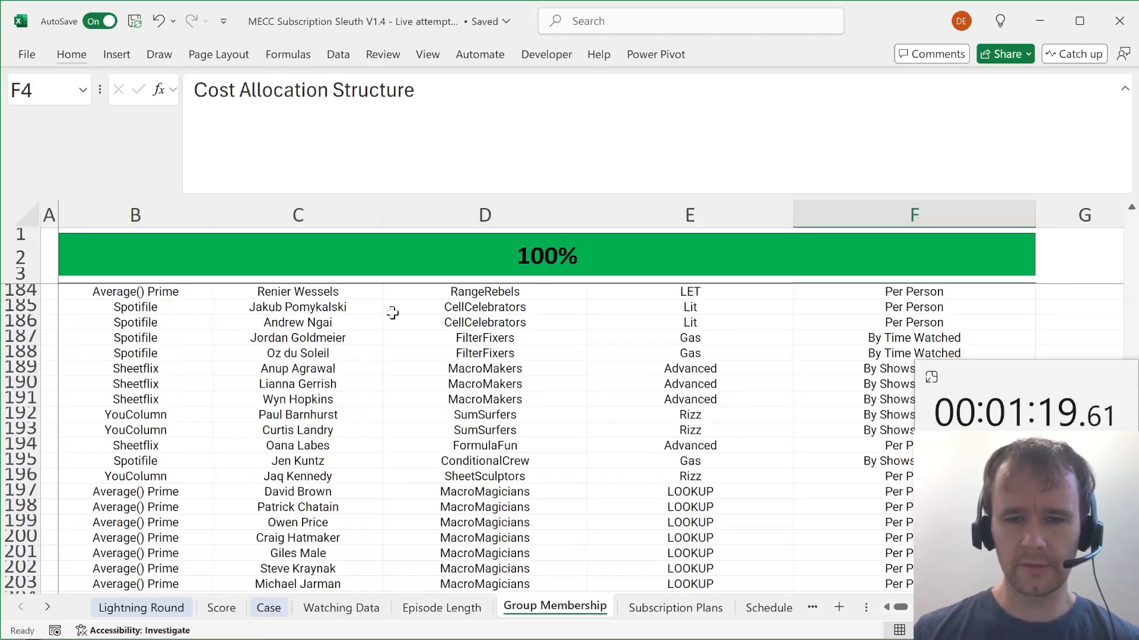
left_click(272, 355)
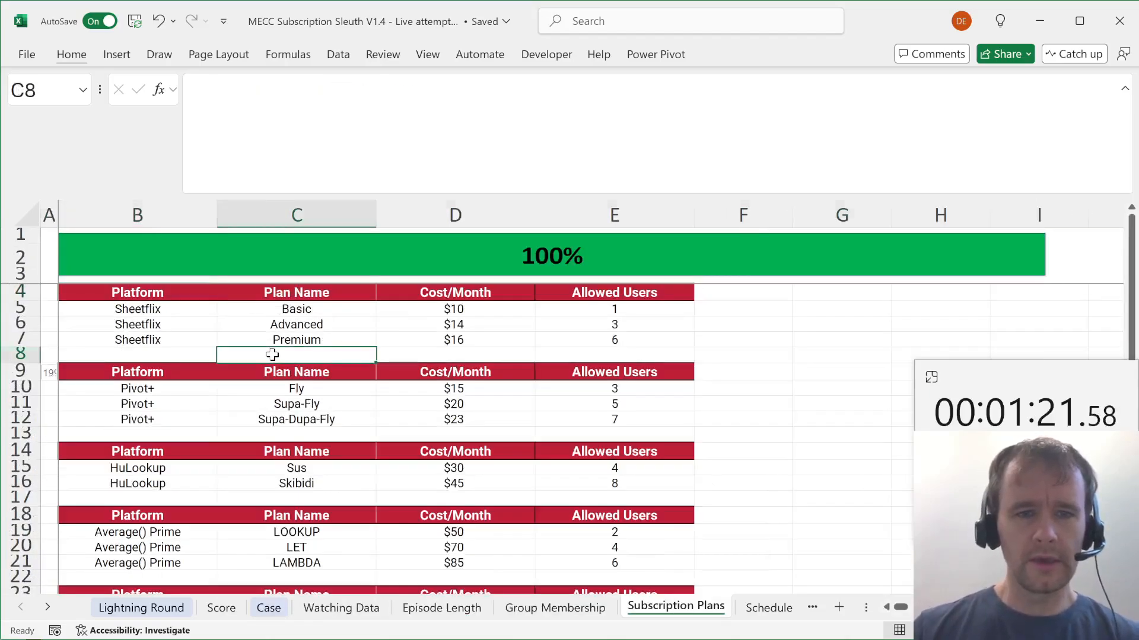
key("shift+space")
key("shift+Down")
key("ctrl+minus")
Delete blank row 11 and the repeated header row 12 above the HuLookup plans.
key("Down")
key("Down")
key("Down")
key("shift+space")
key("shift+Down")
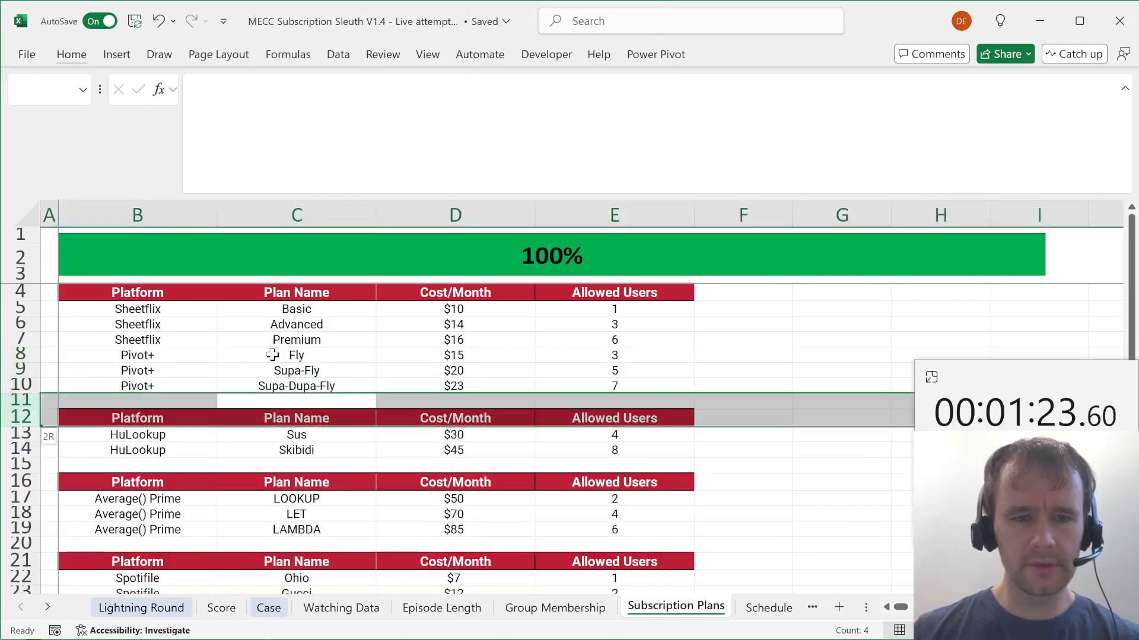
key("ctrl+minus")
Delete blank row 13 and the repeated header row 14 above the Average() Prime plans.
key("Down")
key("Down")
key("Down")
key("shift+space")
key("shift+Up")
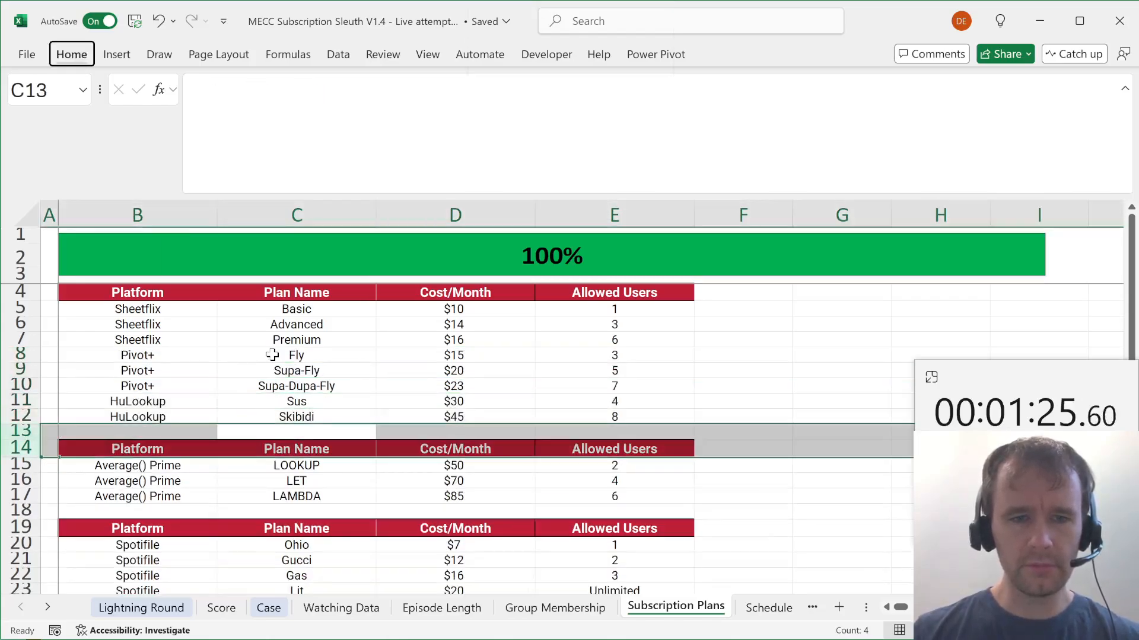
key("ctrl+minus")
Delete blank row 16 and the repeated header row 17 above the Spotifile plans.
key("Down")
key("Down")
key("Down")
key("shift+space")
key("shift+Down")
key("ctrl+minus")
Delete blank row 20 and the repeated header row 21 above the Addon TV plans.
key("Down")
key("Down")
key("Down")
key("Down")
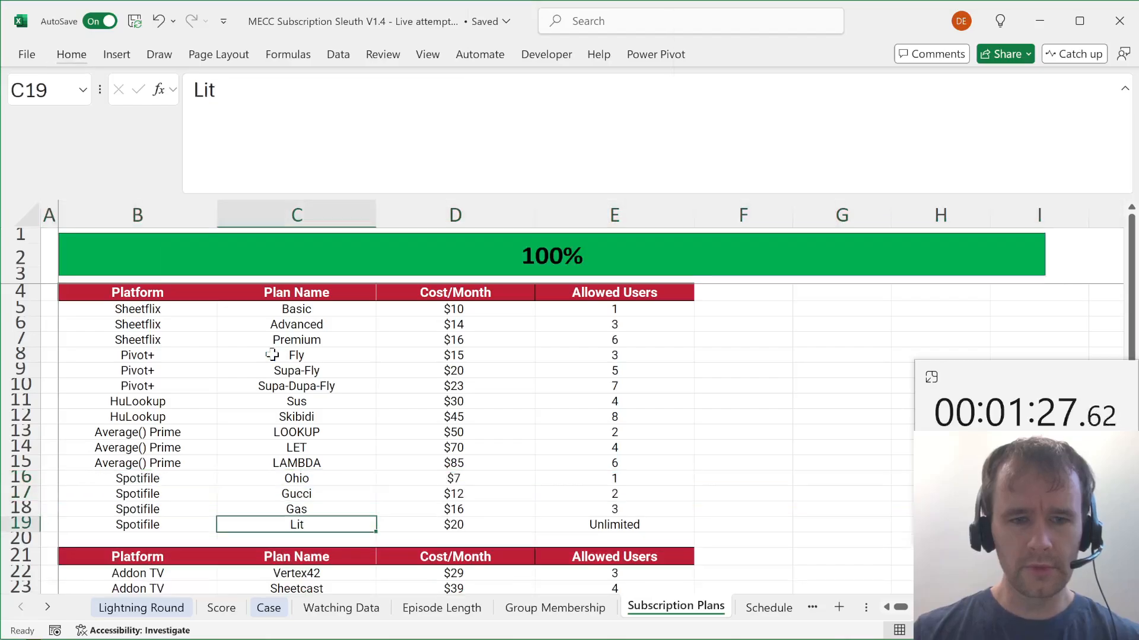
key("shift+space")
key("shift+Down")
key("ctrl+minus")
Delete blank row 23 and the repeated header row 24 above the YouColumn plans.
key("Down")
key("Down")
key("Down")
key("Down")
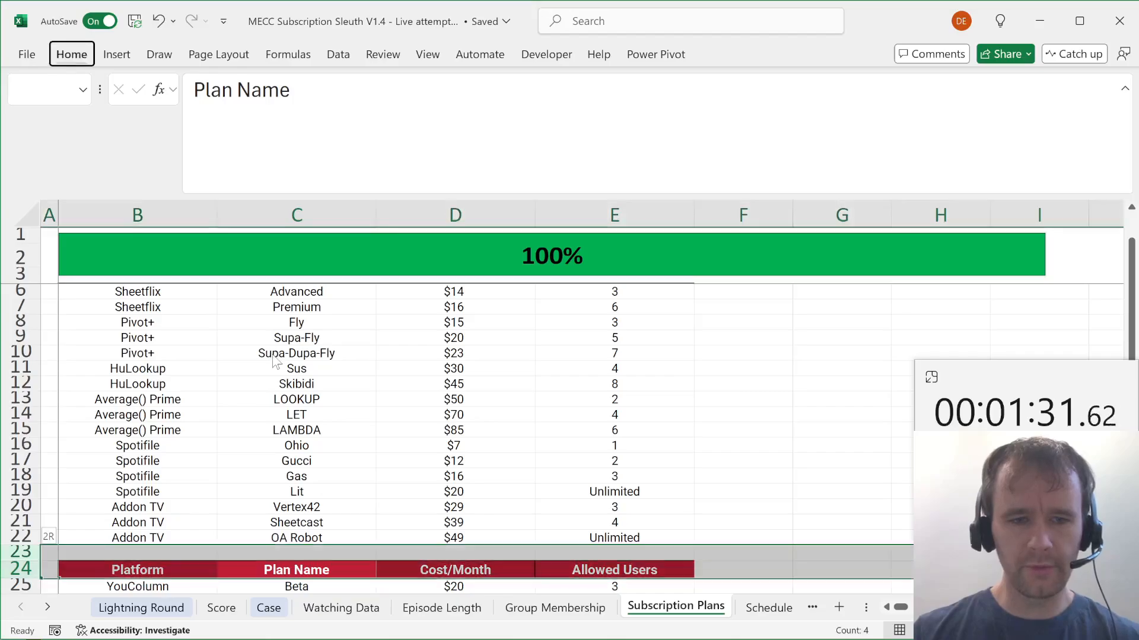
Enter the cost-per-user formula =D5/E5 in cell F5, beside the first Sheetflix plan.
key("ctrl+Down")
key("ctrl+Down")
key("ctrl+Up")
key("ctrl+Up")
key("Down")
key("Right")
key("Right")
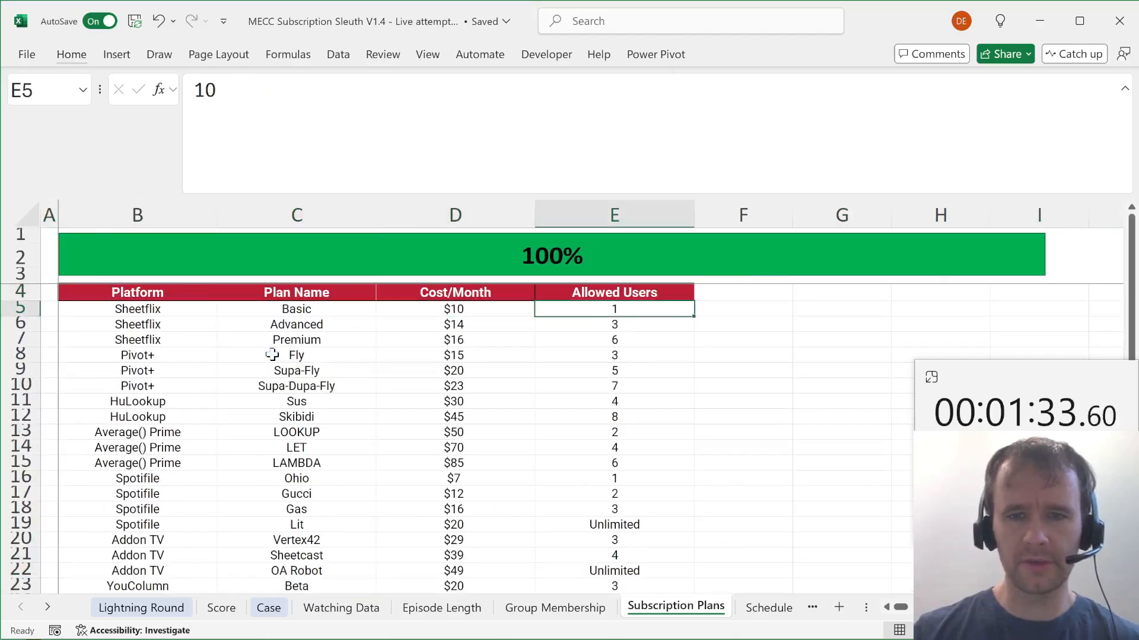
key("Right")
type("=")
key("Left")
key("Left")
type("/")
key("Left")
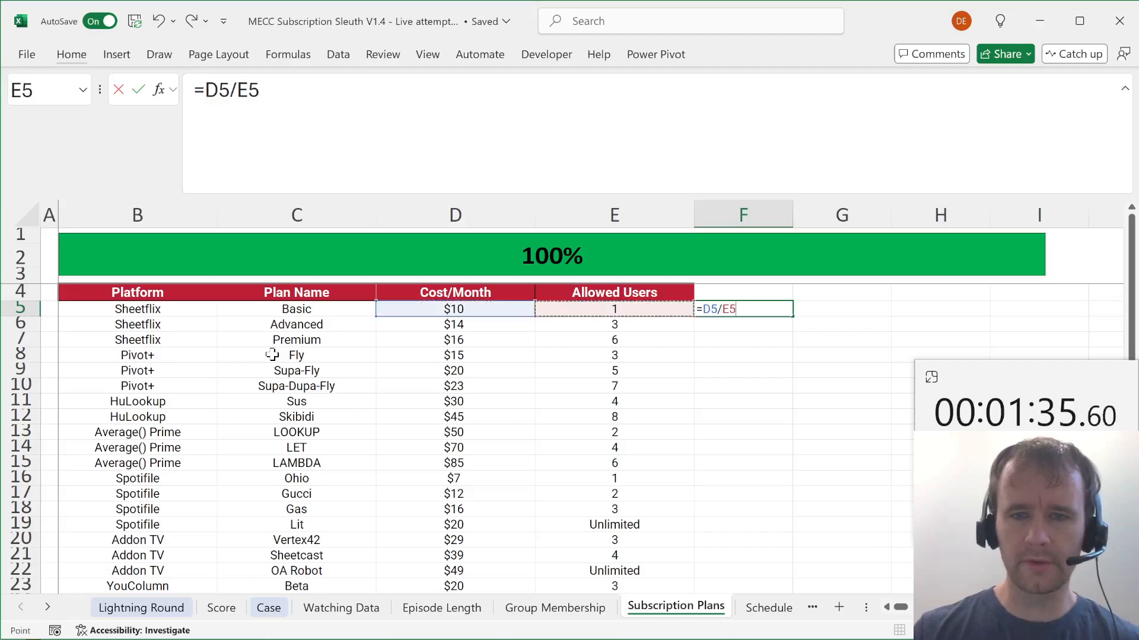
key("Return")
Fill the cost-per-user formula from F5 down to the last plan in row 24.
key("Left")
key("ctrl+Down")
key("Right")
key("ctrl+shift+Up")
key("ctrl+d")
key("ctrl+Up")
Add a filter to the plan list and keep only the rows showing $3 in column F.
key("Up")
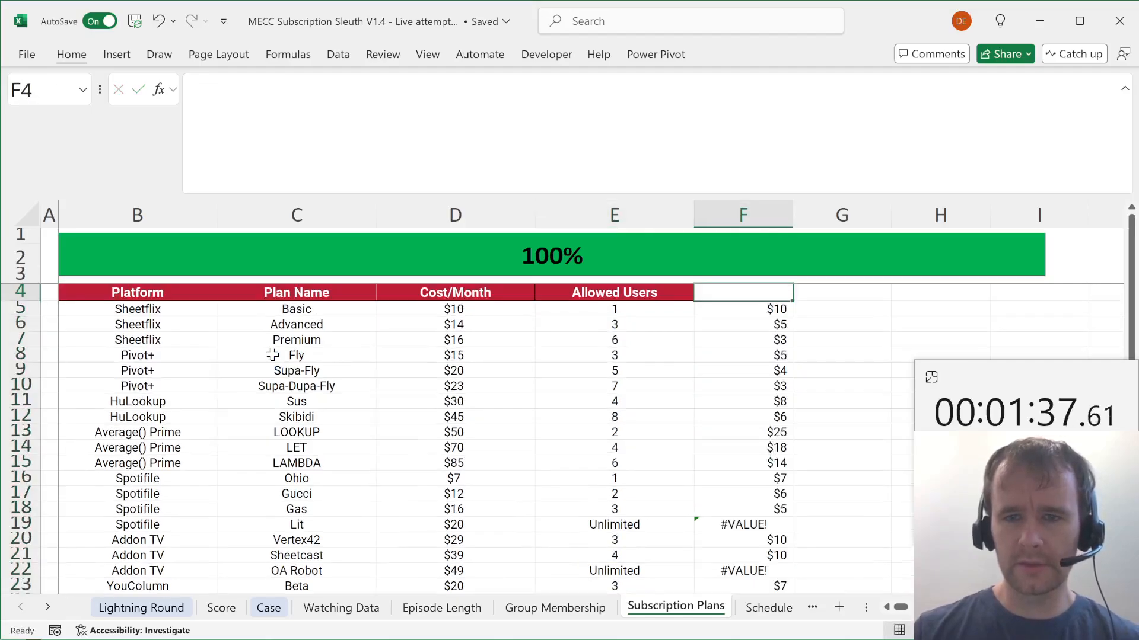
key("ctrl+a")
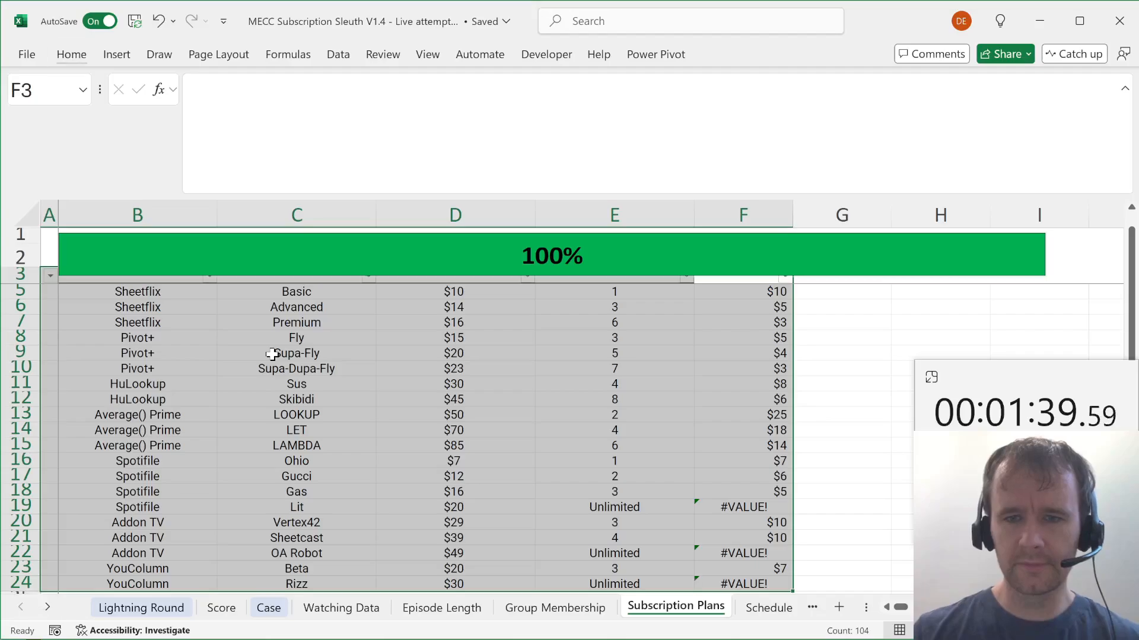
key("ctrl+shift+l")
key("alt+Down")
key("Down")
key("Down")
key("Down")
key("Tab")
key("Up")
key("space")
key("Down")
key("space")
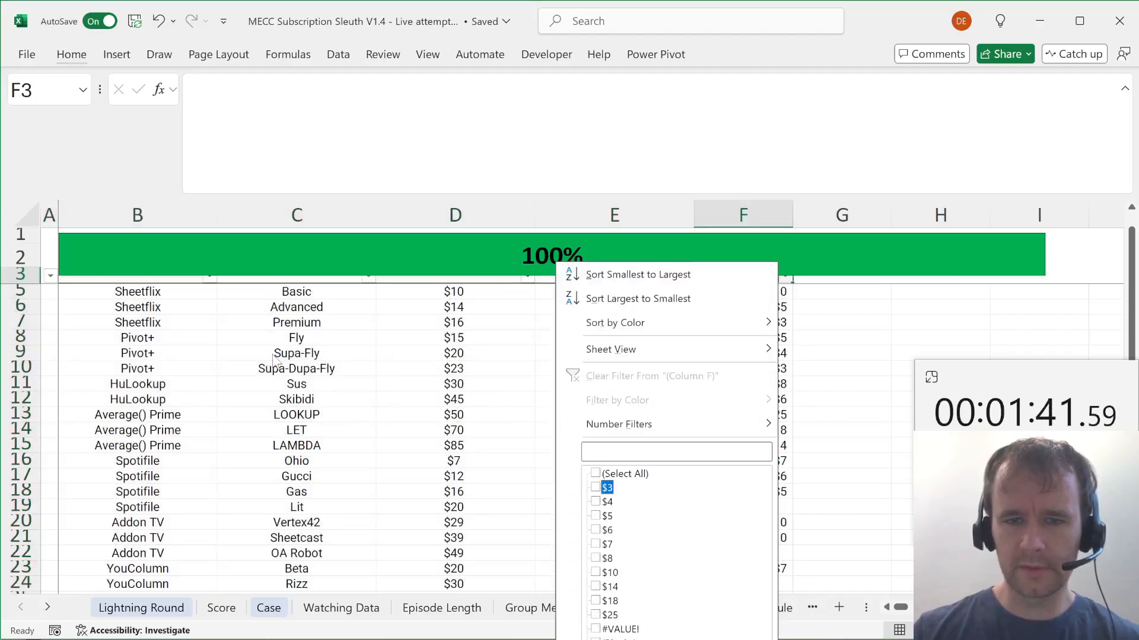
key("Return")
Go back to the Case sheet and read the full Bonus 1 question in row 24.
key("Home")
key("Down")
key("Right")
key("Right")
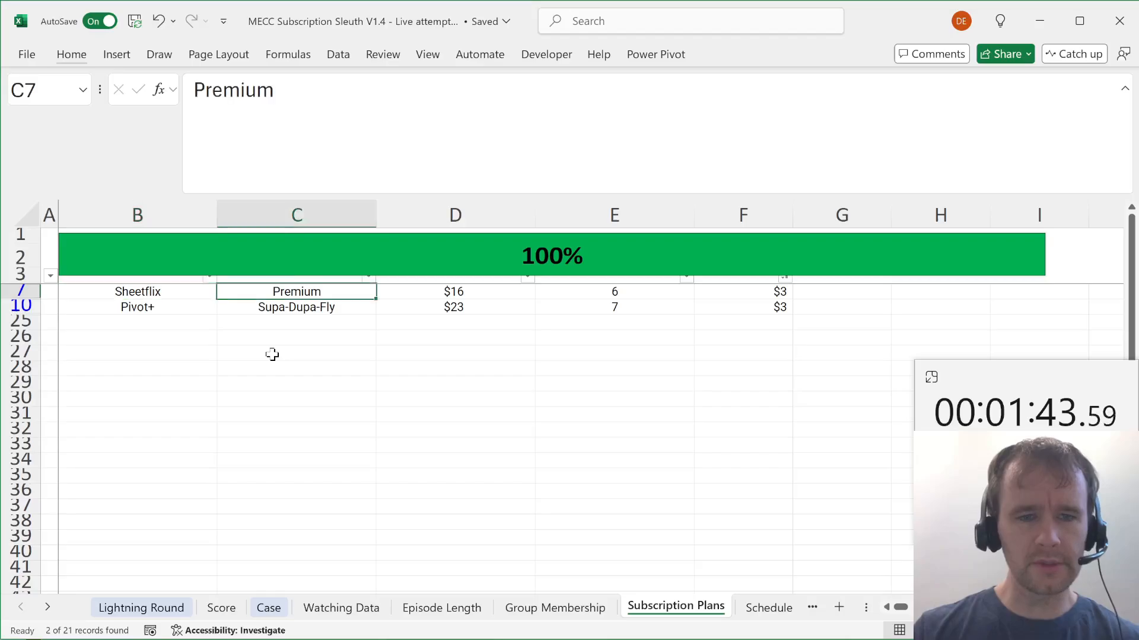
key("ctrl+Page_Up")
key("ctrl+Page_Up")
key("ctrl+Page_Up")
key("ctrl+Page_Up")
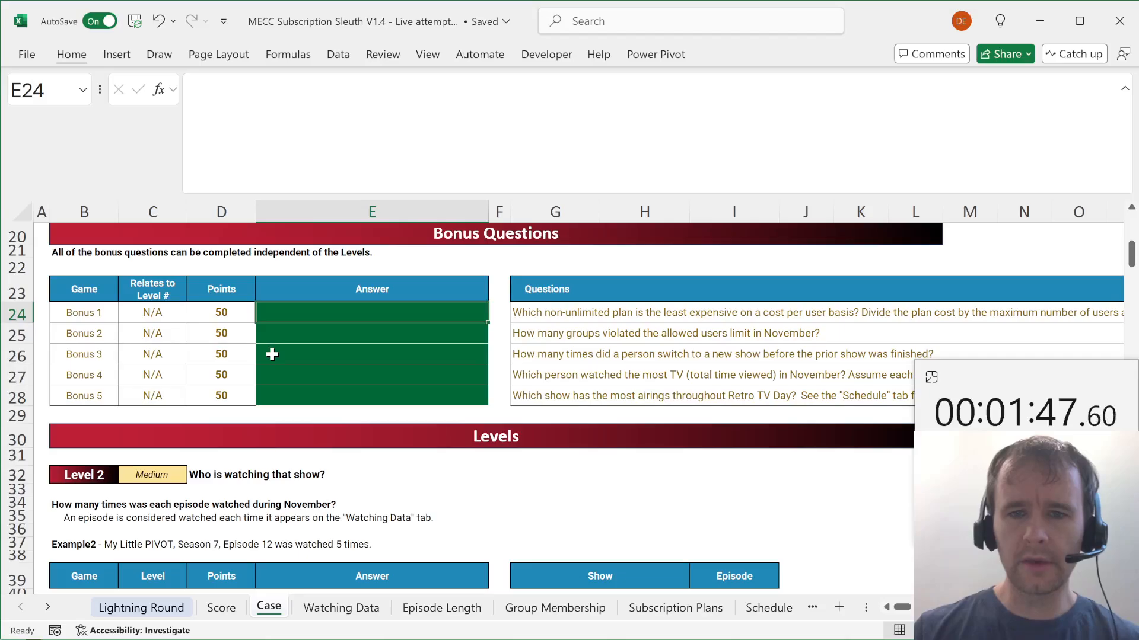
key("Right")
key("Right")
key("Right")
key("Right")
key("Right")
key("Right")
key("Right")
key("Right")
key("Right")
key("Right")
key("Right")
key("Right")
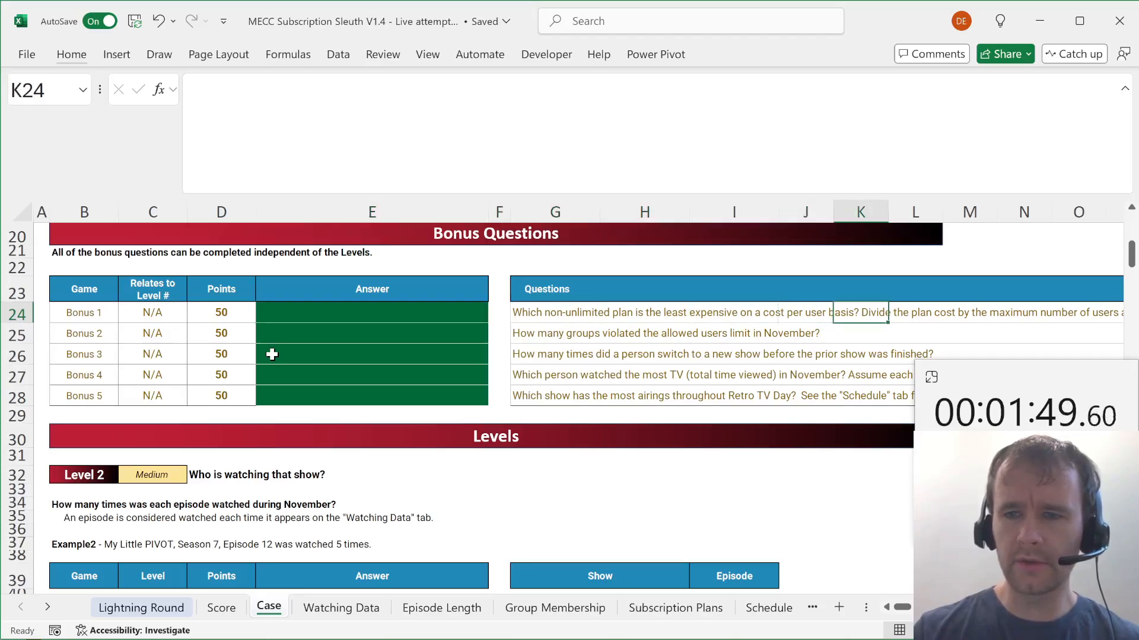
key("Right")
key("Right")
key("Right")
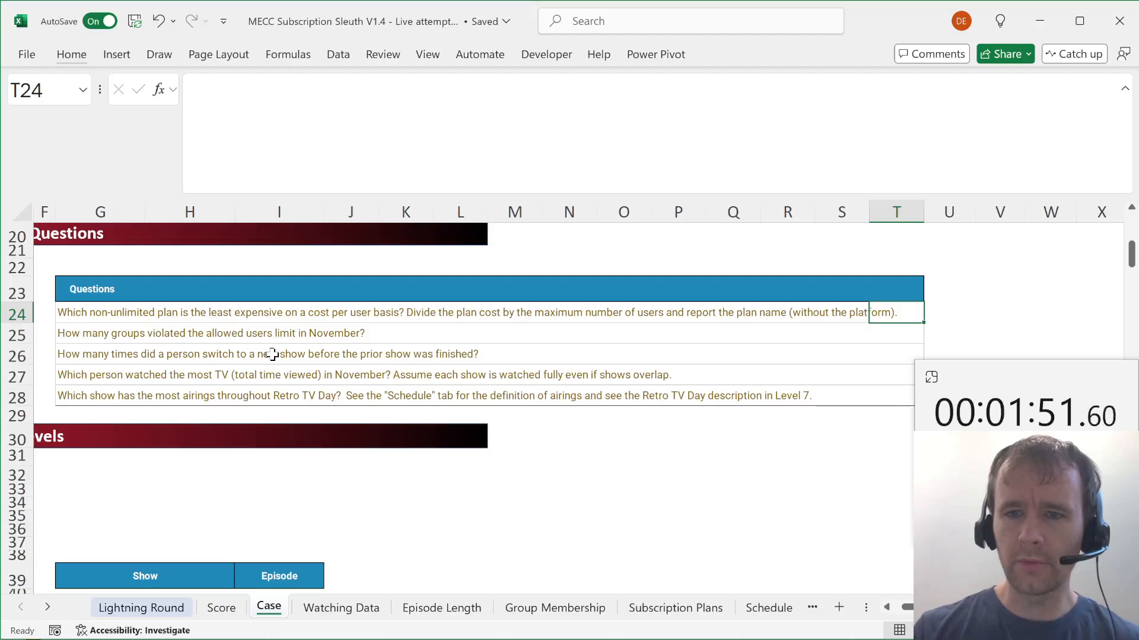
key("Left")
key("Left")
key("Left")
key("Left")
key("Left")
key("Left")
key("Left")
key("Left")
key("Left")
key("Left")
key("Left")
key("Left")
key("Left")
key("Left")
key("Left")
type("=")
key("ctrl+Page_Down")
key("ctrl+Page_Down")
key("ctrl+Page_Down")
key("ctrl+Page_Down")
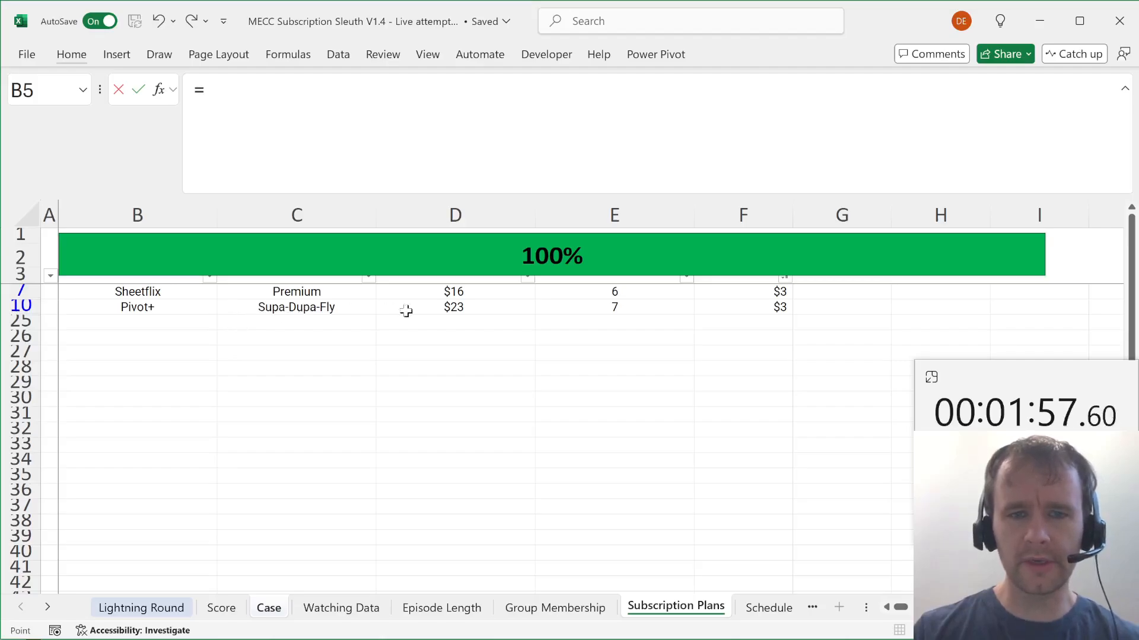
key("Escape")
On the Subscription Plans sheet, show the costs per user in F7 and F10 with one decimal place.
key("ctrl+Page_Down")
key("ctrl+Page_Down")
key("ctrl+Page_Down")
key("ctrl+Page_Down")
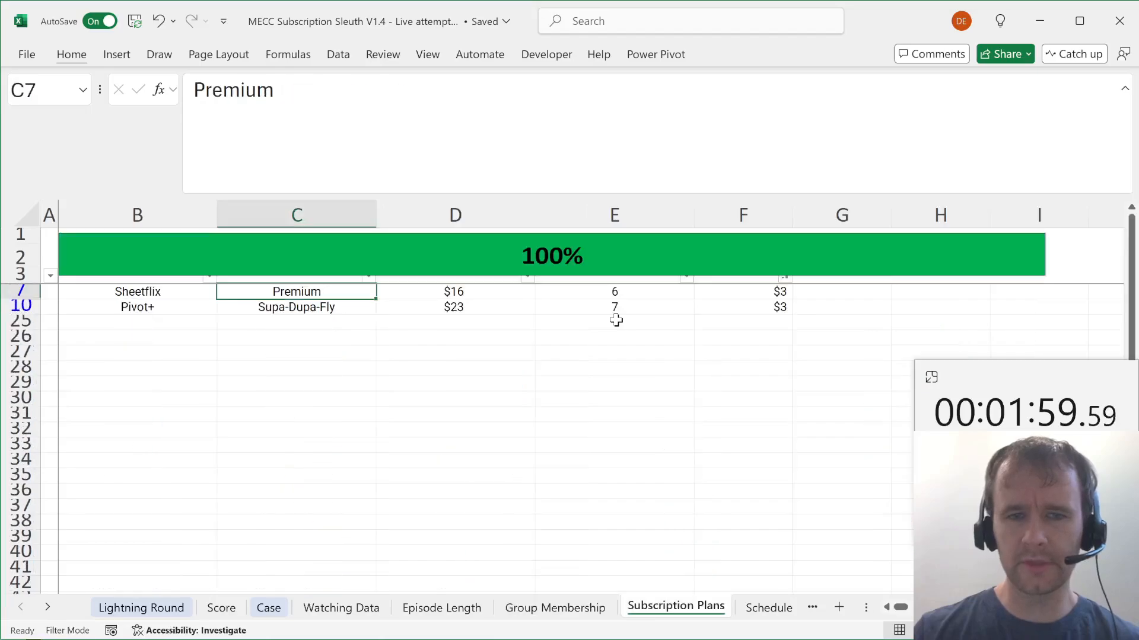
key("Right")
key("Right")
key("Right")
key("shift+Down")
key("alt+h")
key("0")
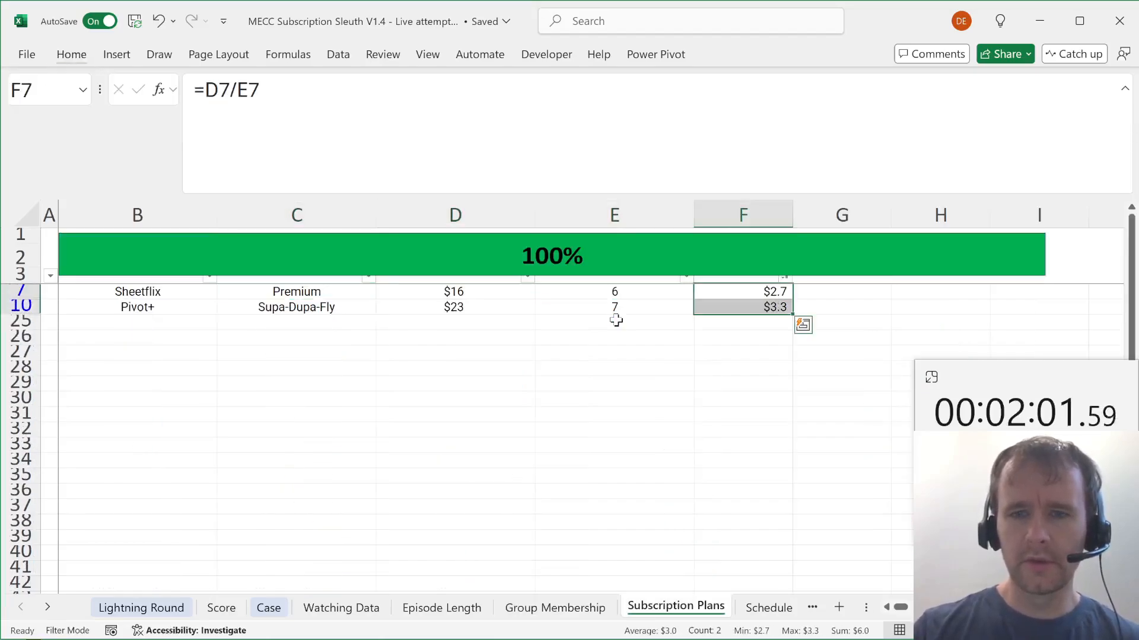
Copy the Premium plan name from C7 and paste it as a link into Bonus 1 answer cell E24 on the Case sheet.
key("ctrl+Left")
key("Right")
key("Up")
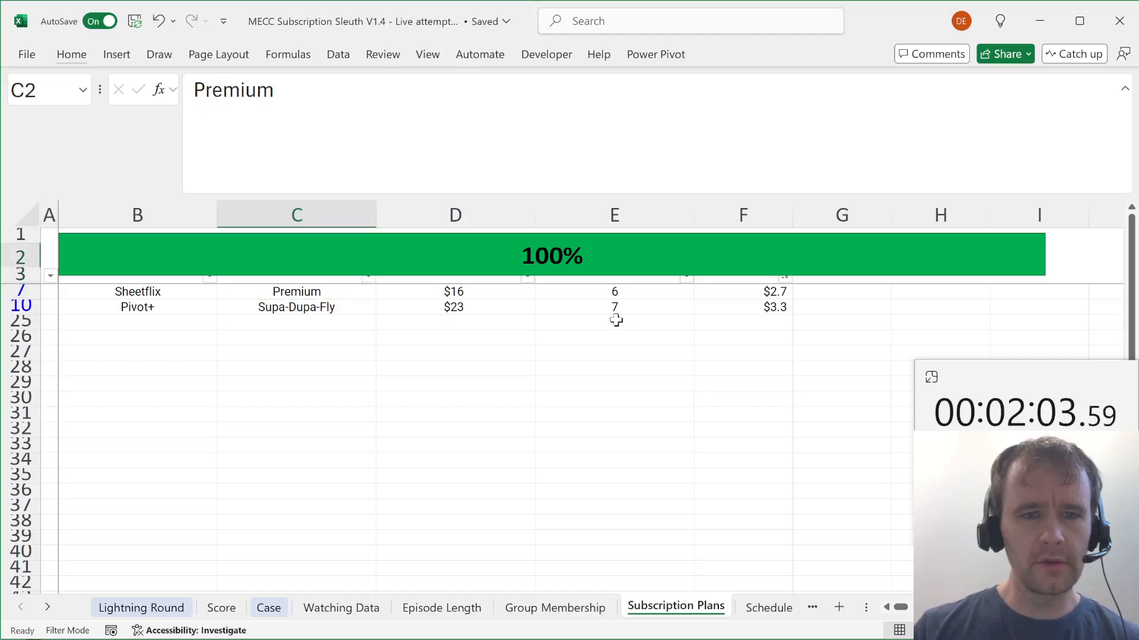
key("Down")
key("ctrl+c")
key("ctrl+Page_Up")
key("ctrl+Page_Up")
key("ctrl+Page_Up")
key("ctrl+Page_Up")
key("ctrl+Page_Up")
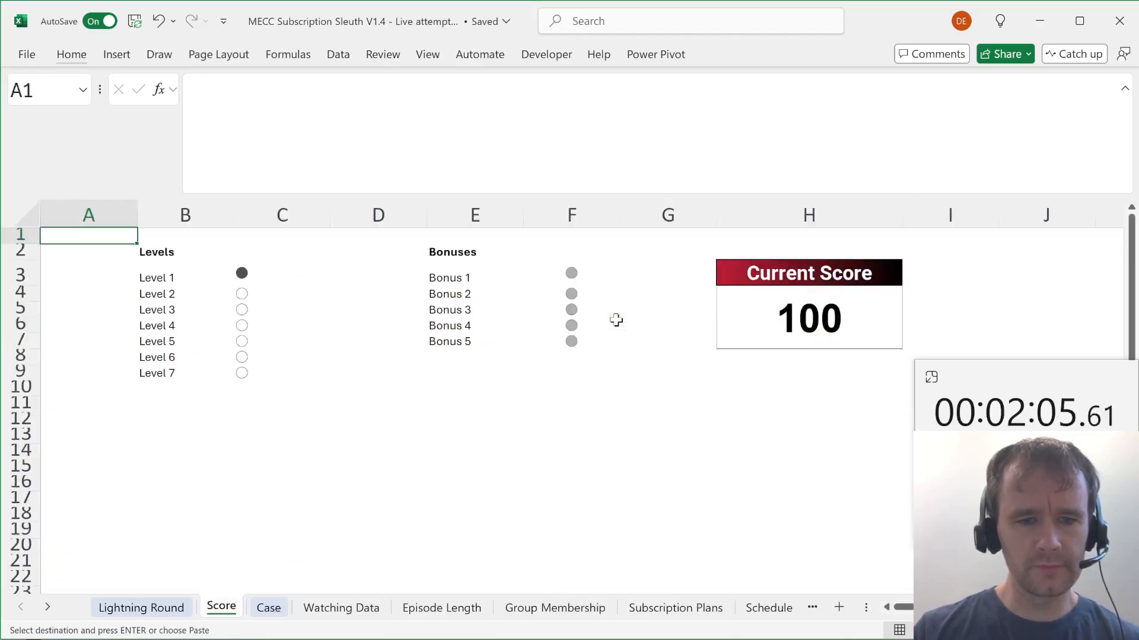
key("ctrl+Page_Down")
key("ctrl+v")
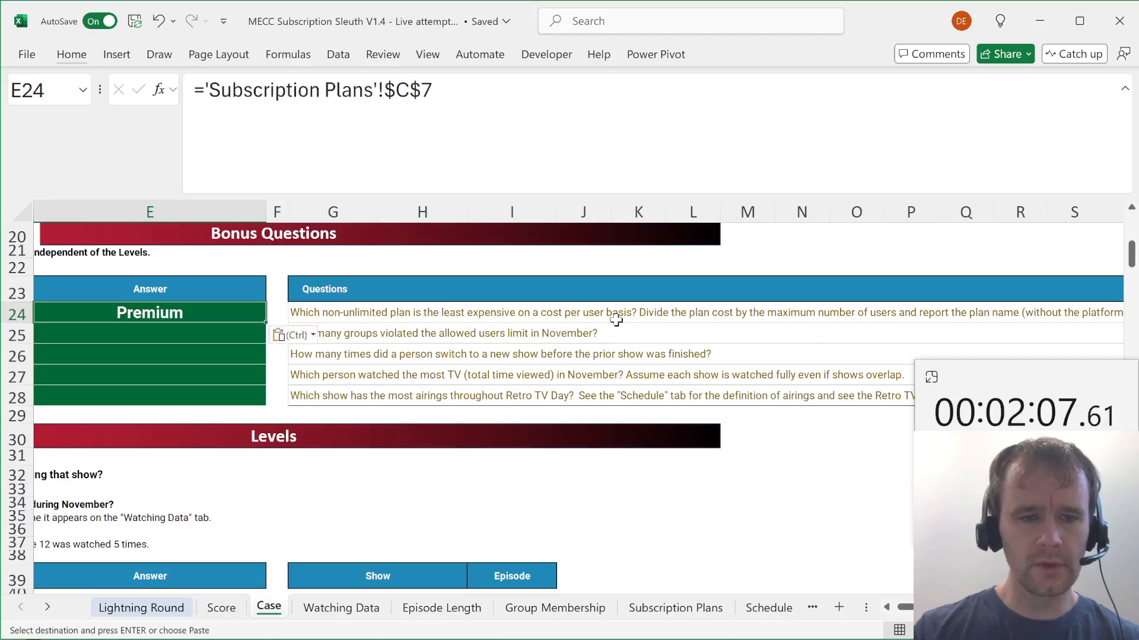
Check the Bonus 1 result on the Score sheet and return to the Case sheet.
key("ctrl+Page_Up")
key("ctrl+Page_Up")
key("ctrl+Page_Down")
key("ctrl+Page_Down")
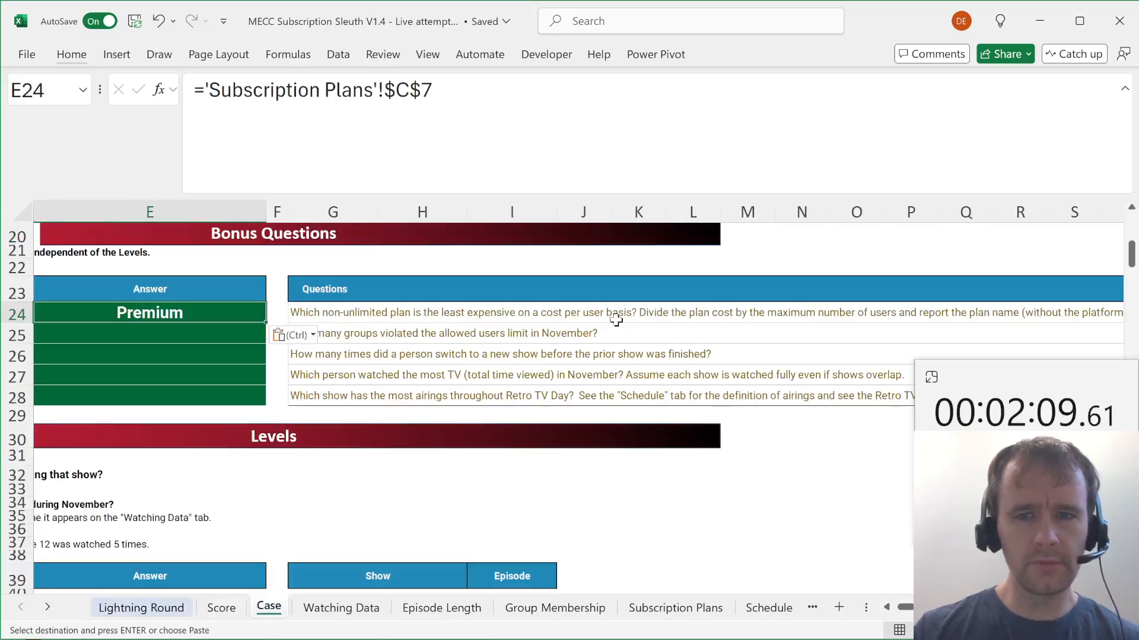
key("ctrl+Page_Up")
key("ctrl+Page_Down")
Read the Bonus 2 question in G25 and select its answer cell E25.
key("Return")
key("Right")
key("Right")
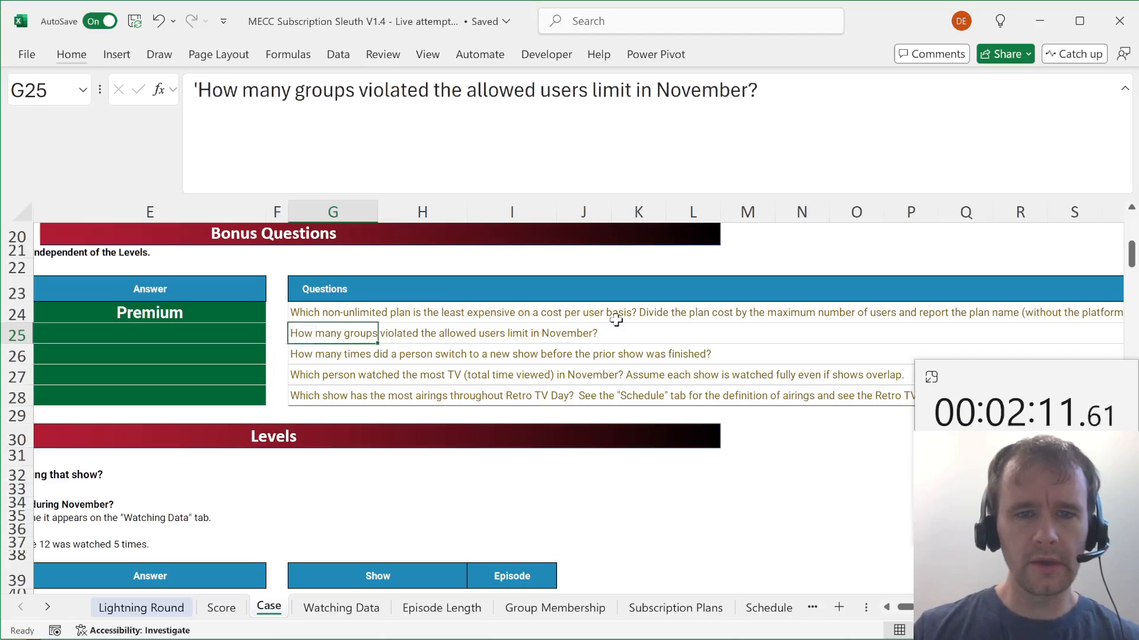
key("Left")
key("Left")
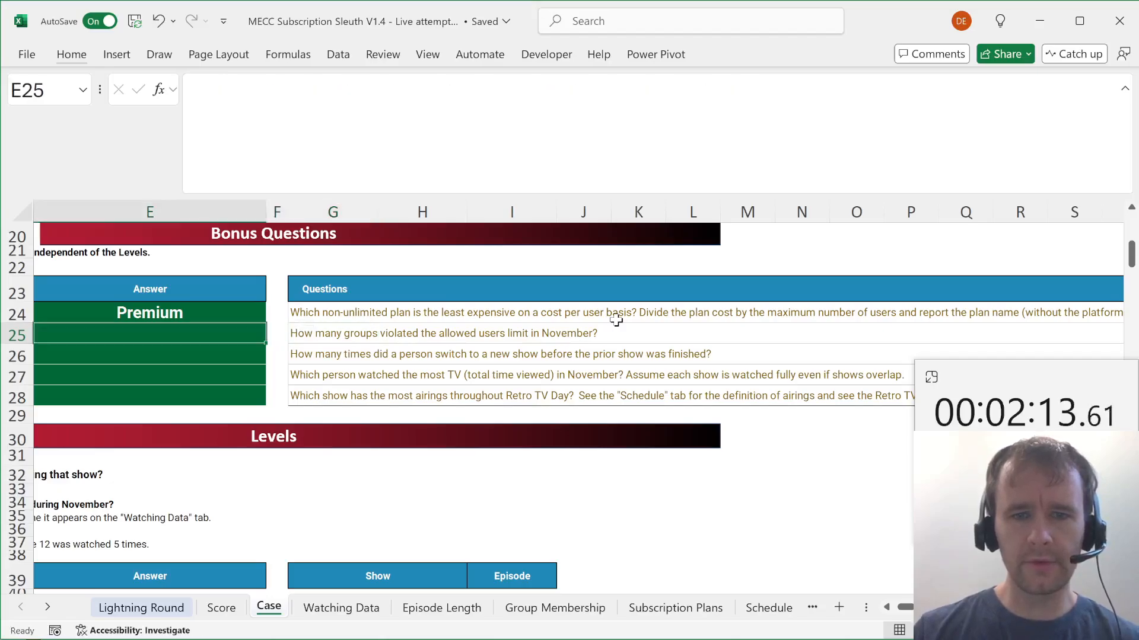
Remove the filter from the plan list on the Subscription Plans sheet.
key("ctrl+Page_Down")
key("ctrl+Page_Down")
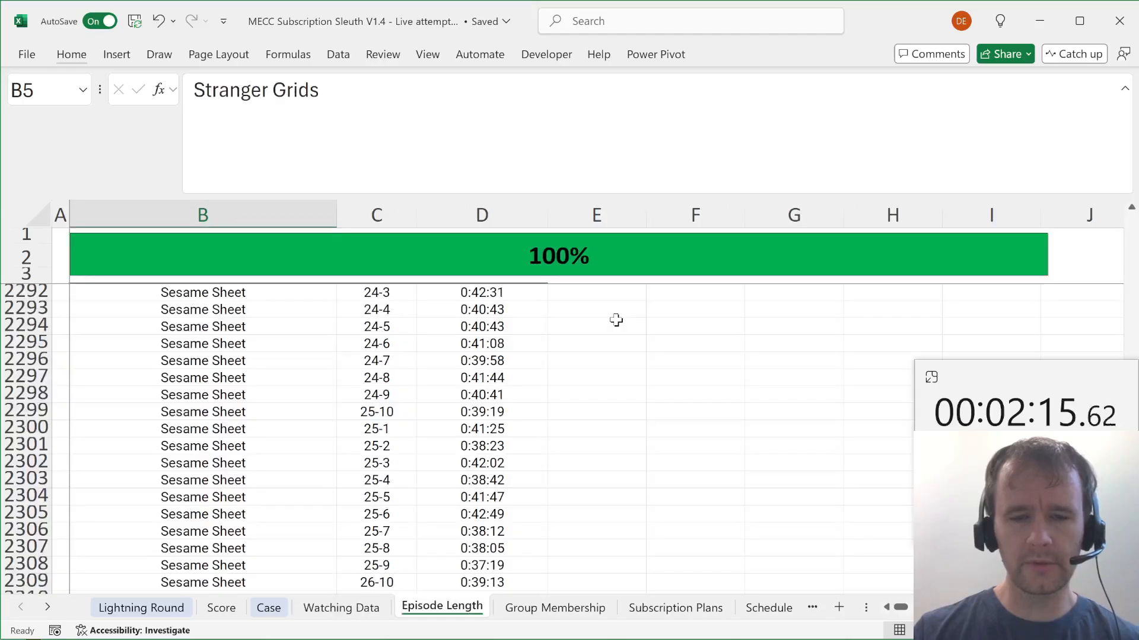
key("ctrl+Page_Down")
key("ctrl+Page_Down")
key("Up")
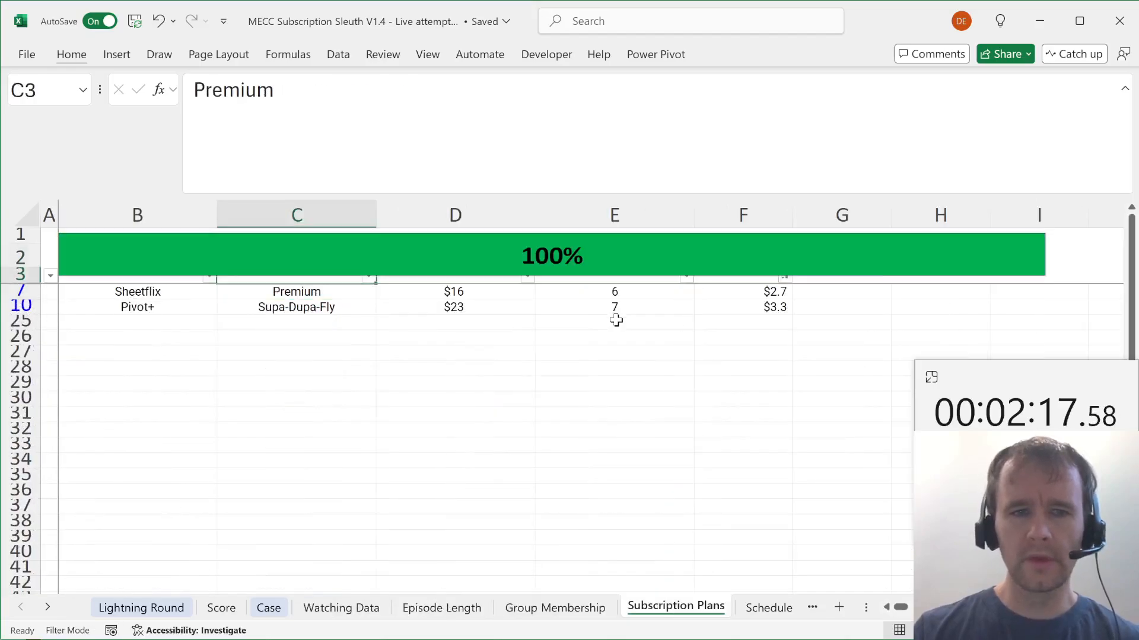
key("alt+d")
key("f")
key("s")
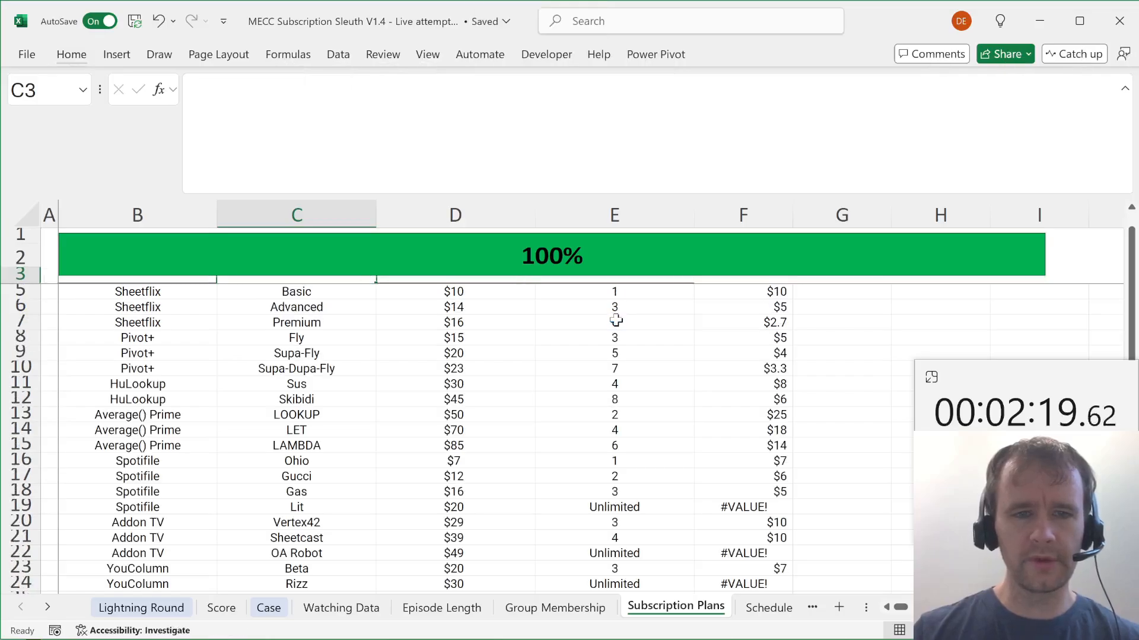
Format the plan list B4:E24 on the Subscription Plans sheet as a table with headers in the blue medium style.
key("Down")
key("Left")
key("Right")
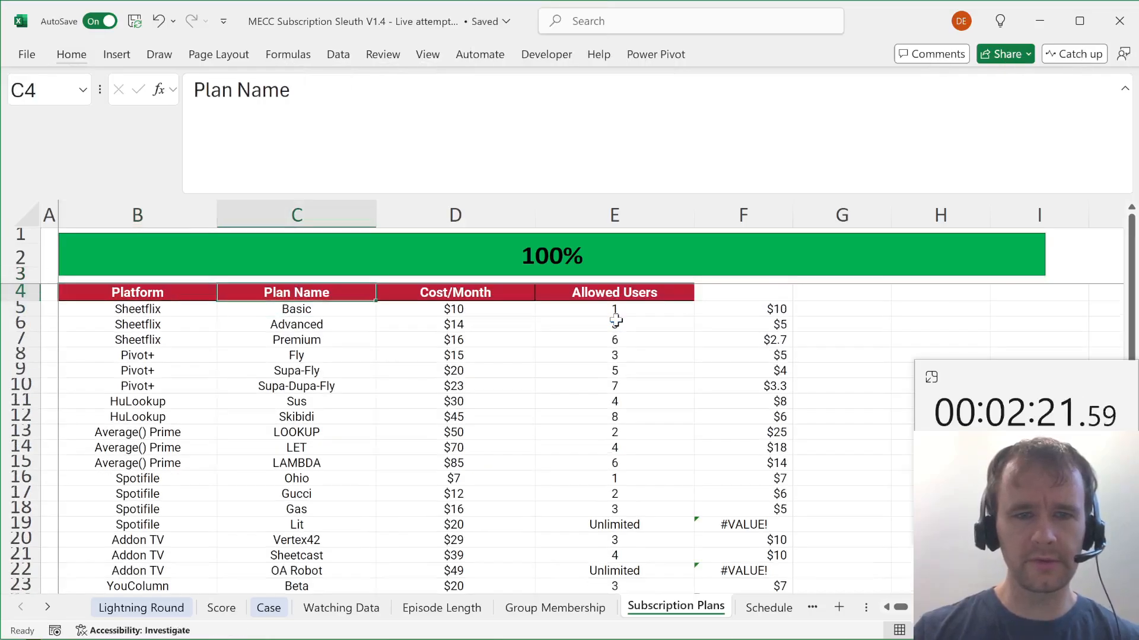
key("Left")
key("ctrl+shift+Right")
key("ctrl+shift+Down")
key("alt")
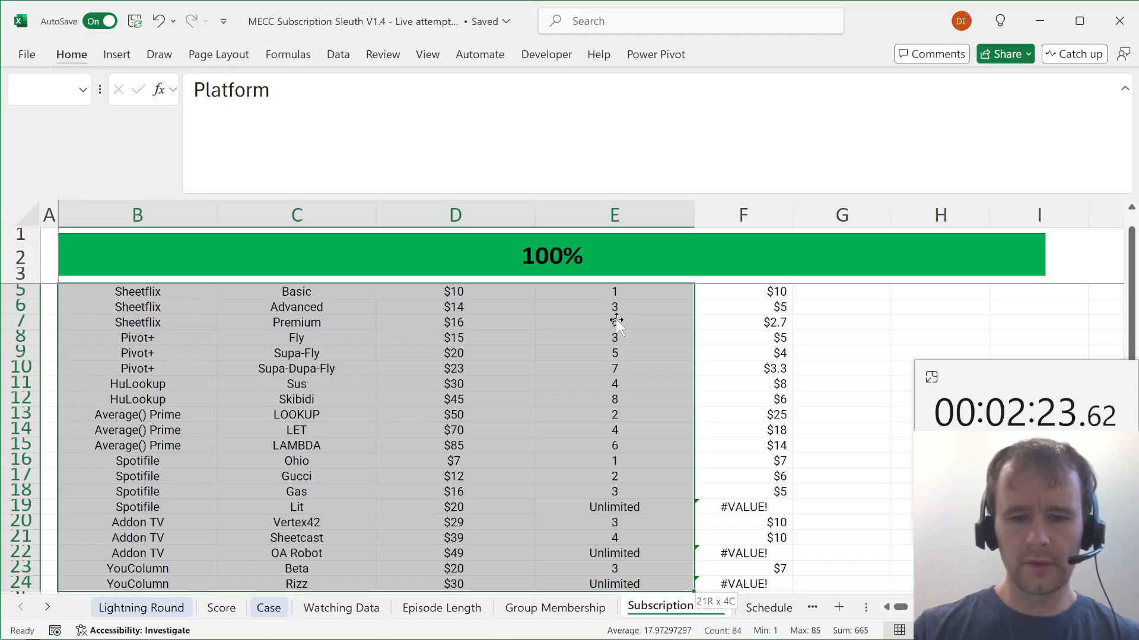
key("h")
key("t")
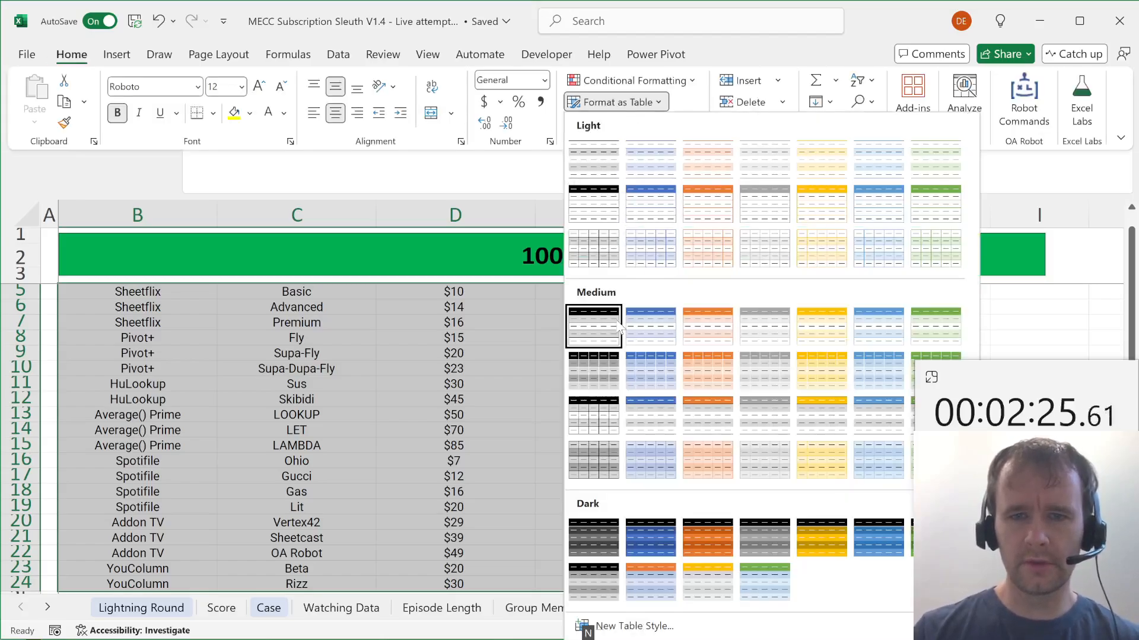
left_click(617, 323)
key("Return")
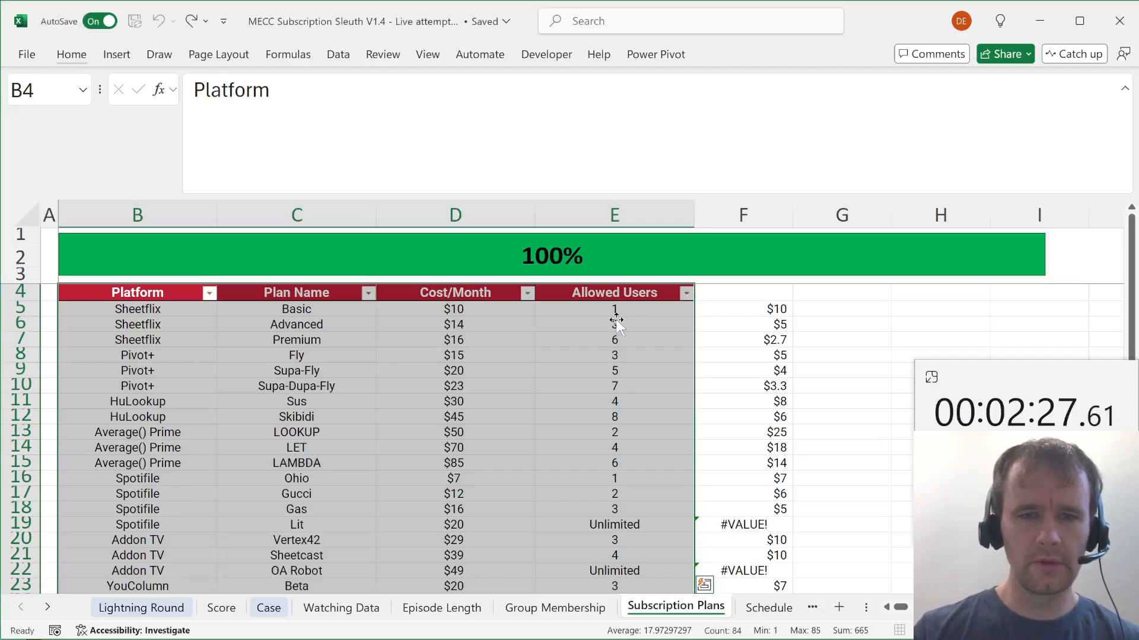
Name the subscription plans table Plans.
left_click(717, 54)
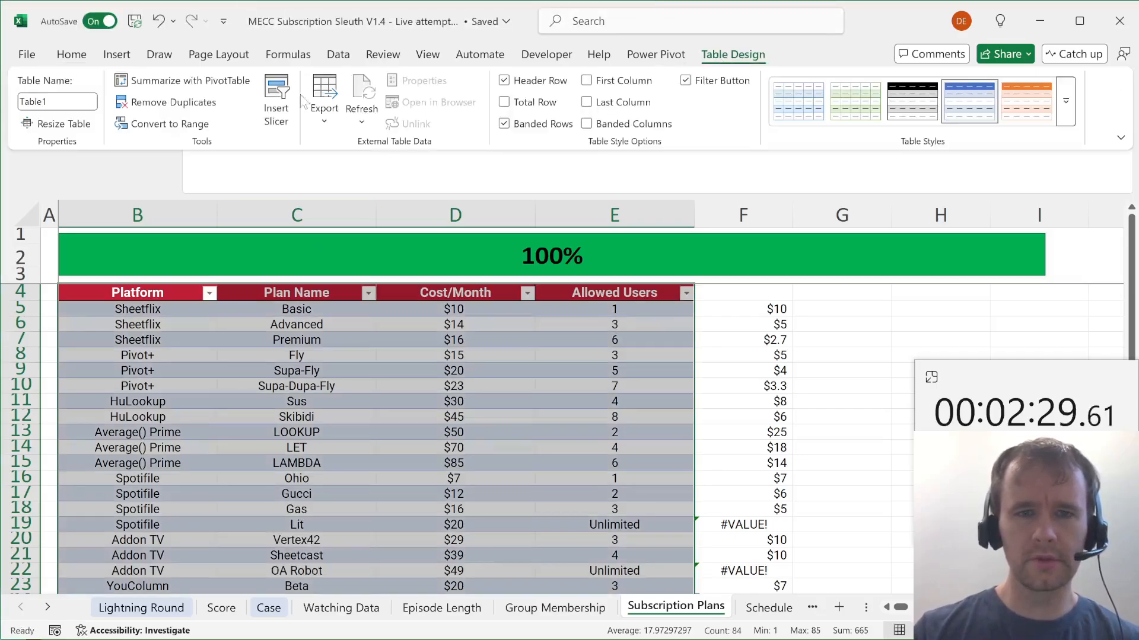
left_click(58, 102)
type("Plans")
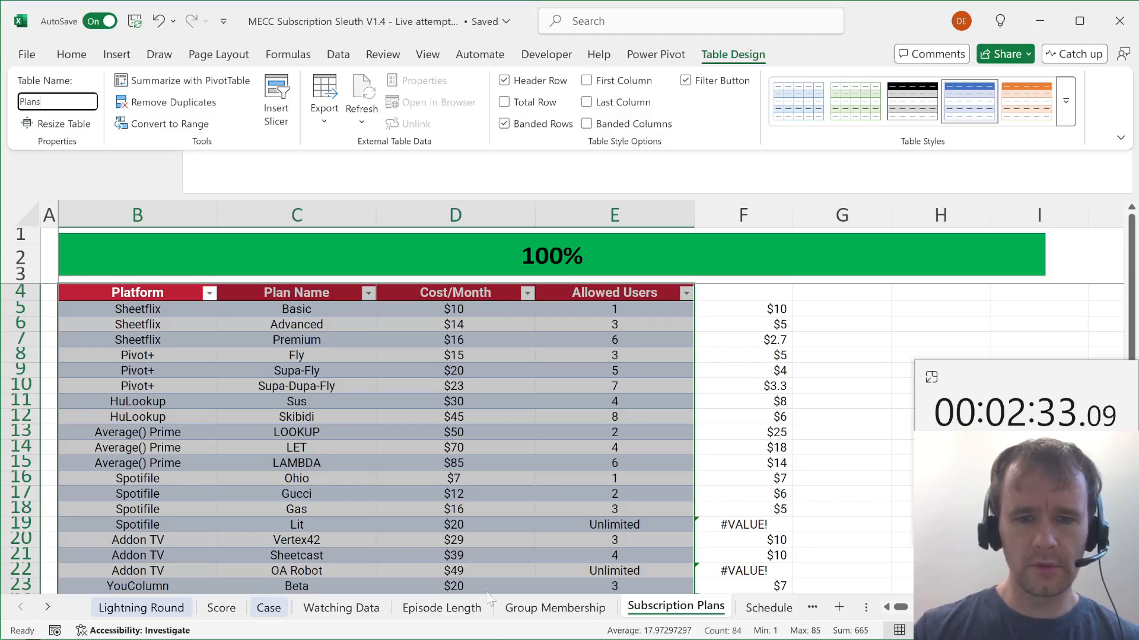
key("Return")
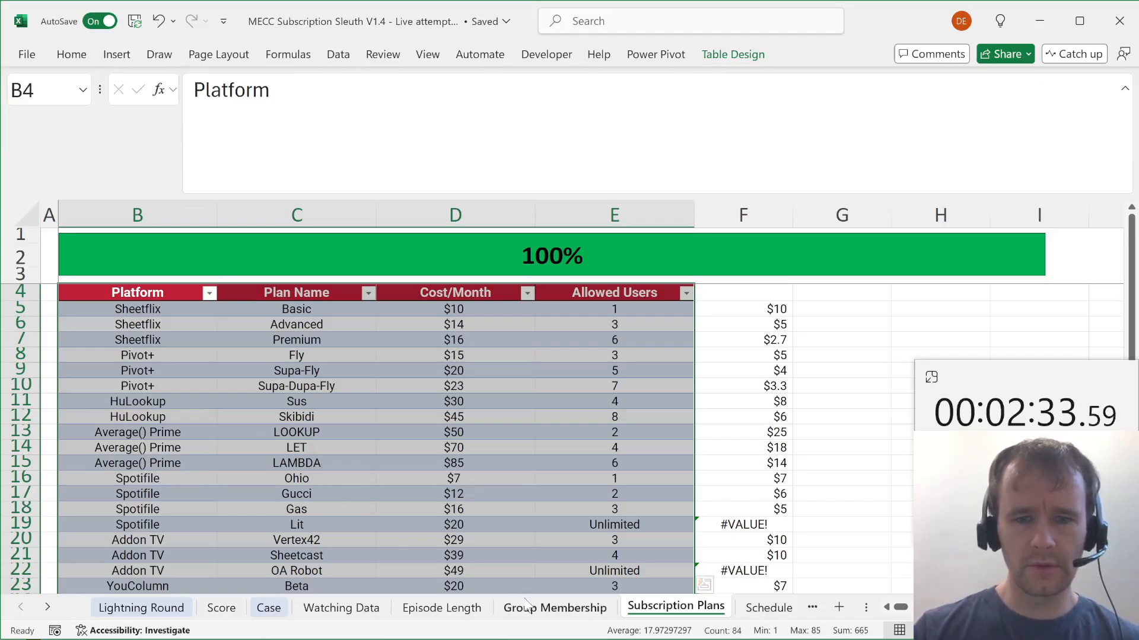
Format the data B4:F203 on the Group Membership sheet as a table with headers in the blue medium style.
right_click(525, 605)
left_click(162, 350)
left_click(162, 350)
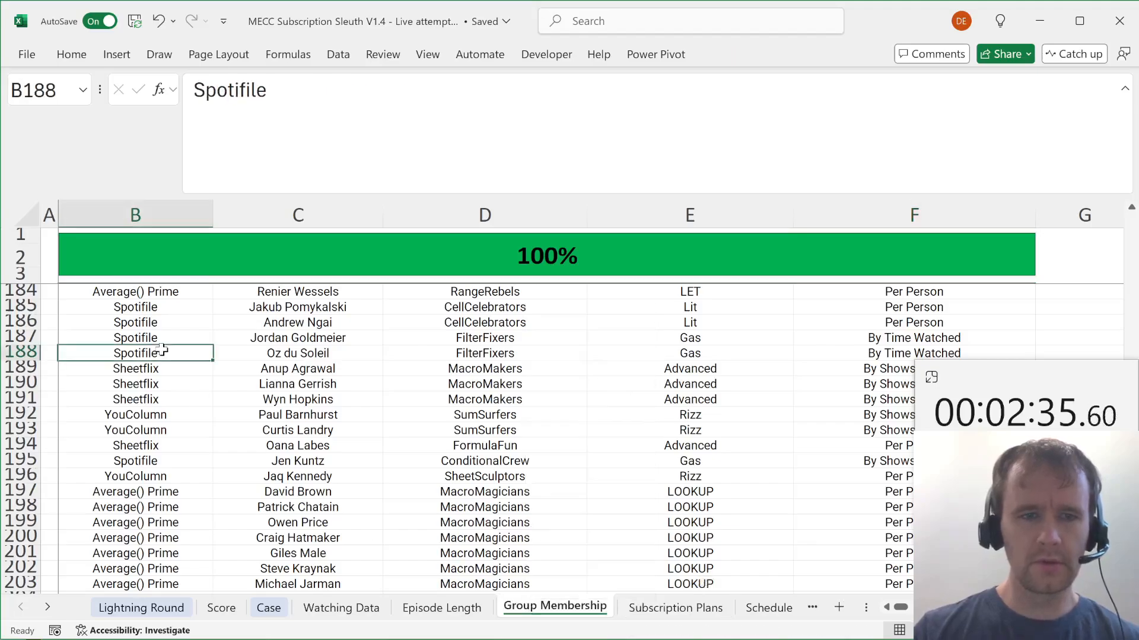
key("ctrl+Up")
key("ctrl+shift+Right")
key("ctrl+shift+Down")
key("alt")
key("h")
key("t")
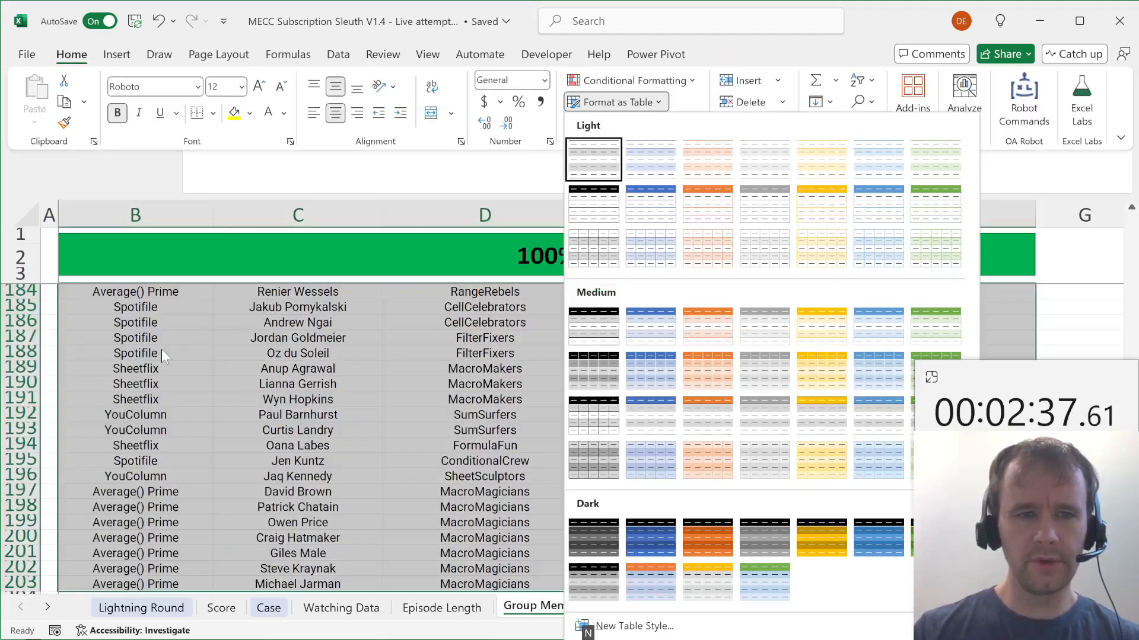
left_click(690, 347)
key("Return")
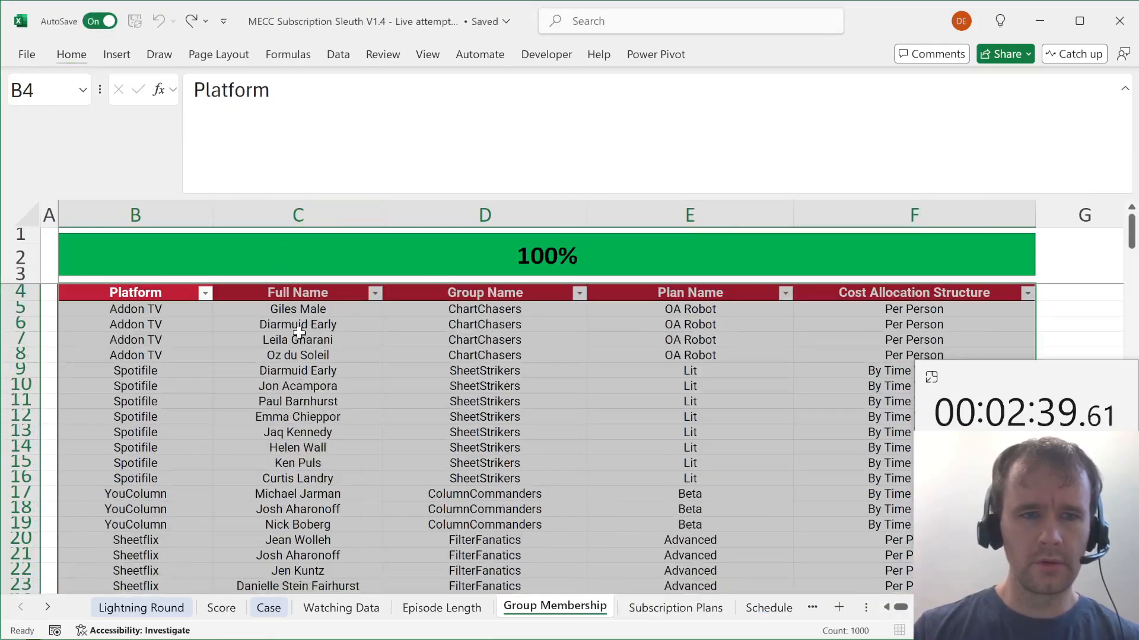
Name the group membership table groups.
left_click(734, 55)
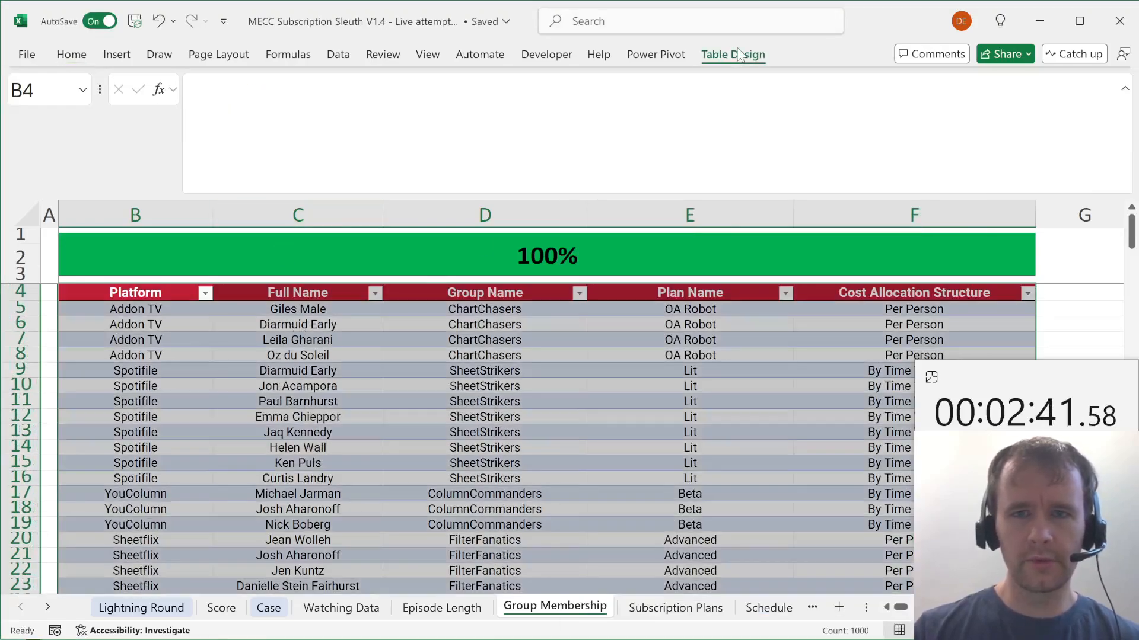
left_click(83, 101)
type("groups")
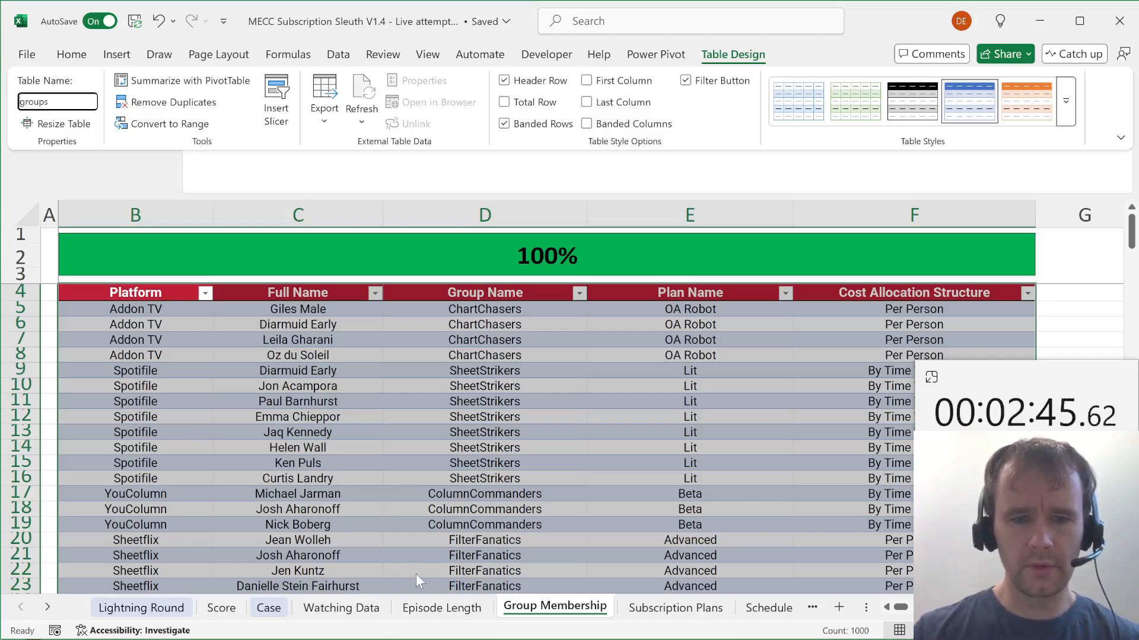
key("Return")
Format the data in columns B to D on the Episode Length sheet as a table with headers in the blue medium style.
left_click(442, 608)
left_click(237, 360)
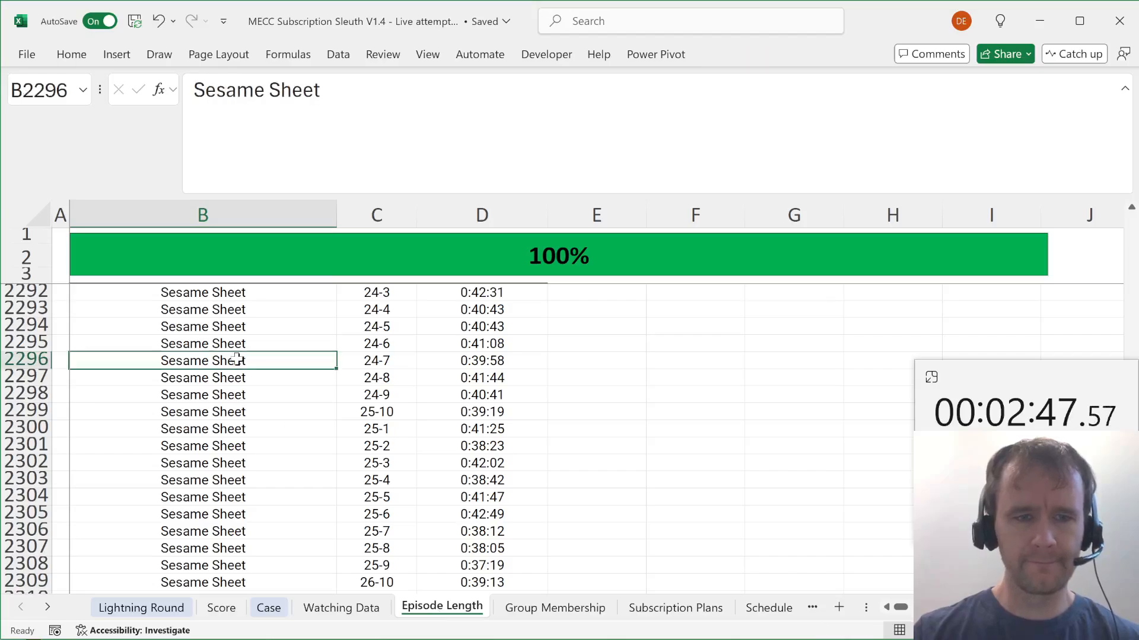
key("ctrl+Up")
key("ctrl+shift+Down")
key("ctrl+shift+Right")
key("alt+h")
key("t")
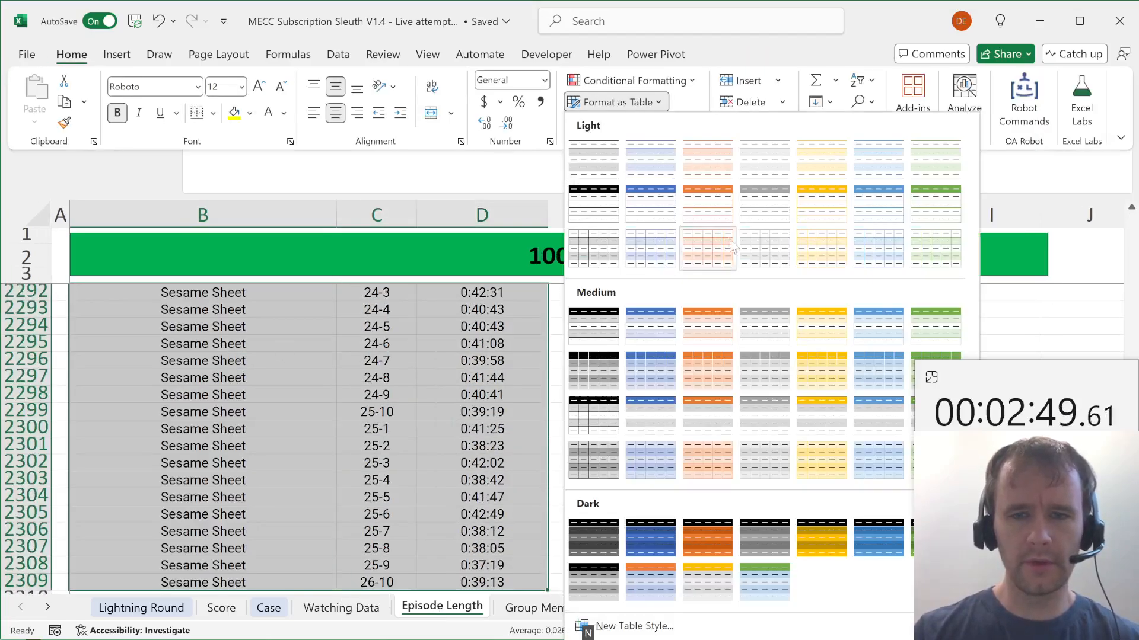
left_click(731, 248)
key("Return")
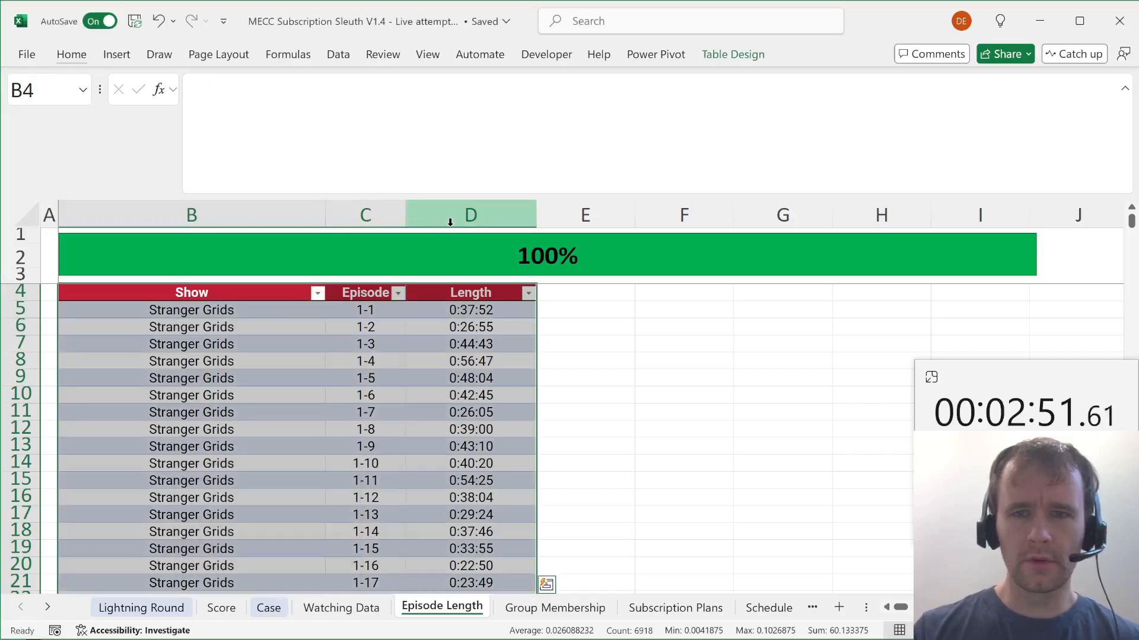
Name the episode length table eps.
left_click(733, 54)
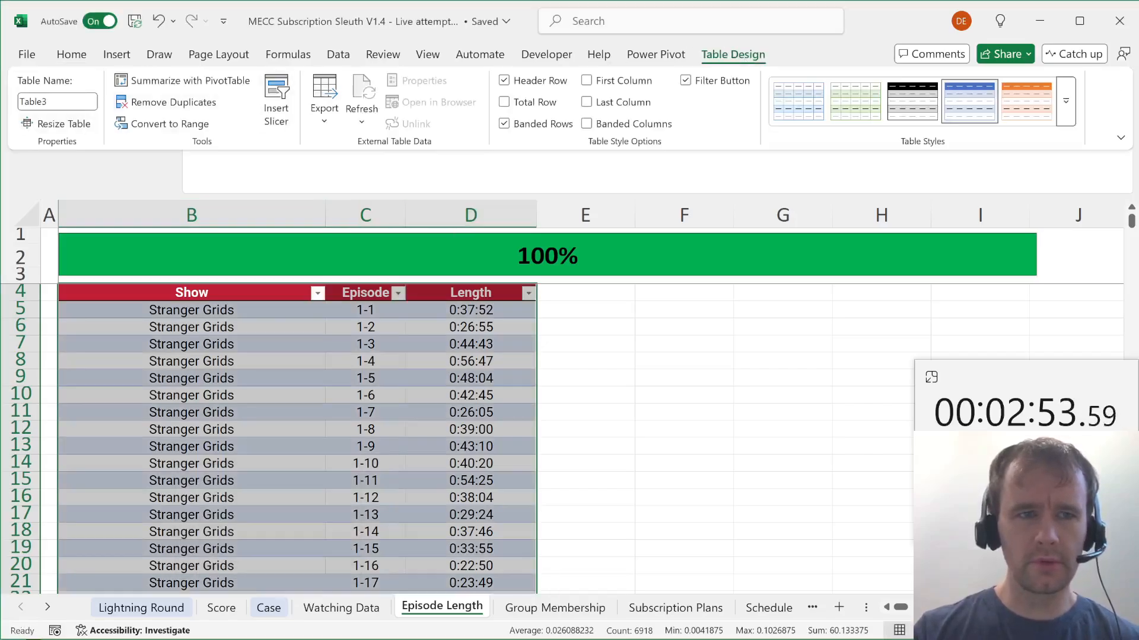
key("alt+j")
type("tae")
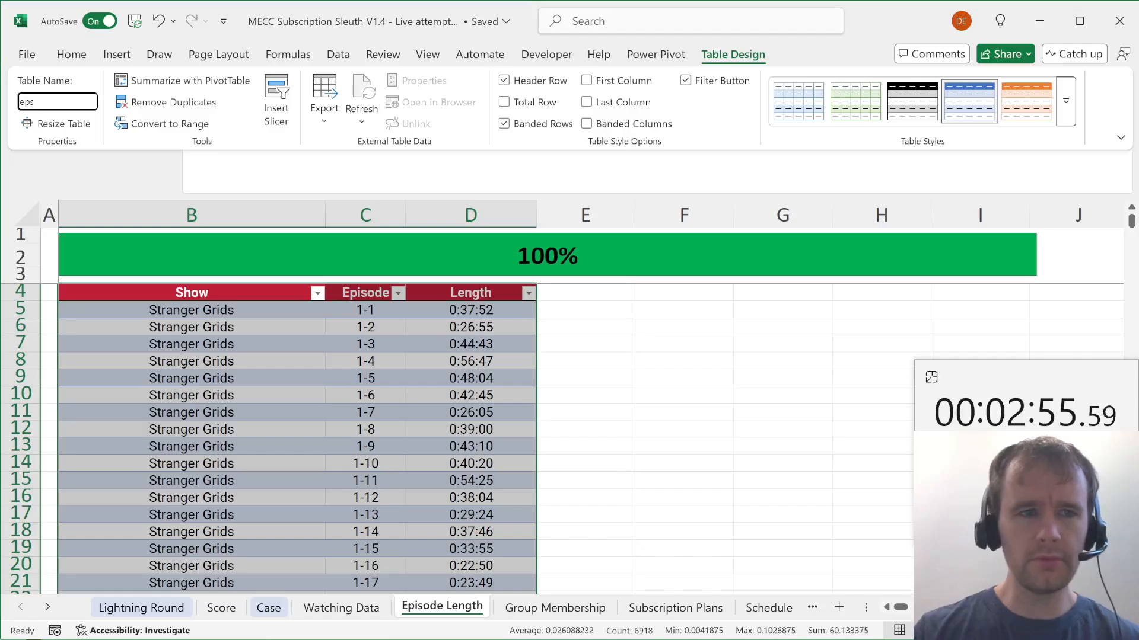
Format the data B4:G5886 on the Watching Data sheet as a table with headers in the blue medium style.
right_click(358, 620)
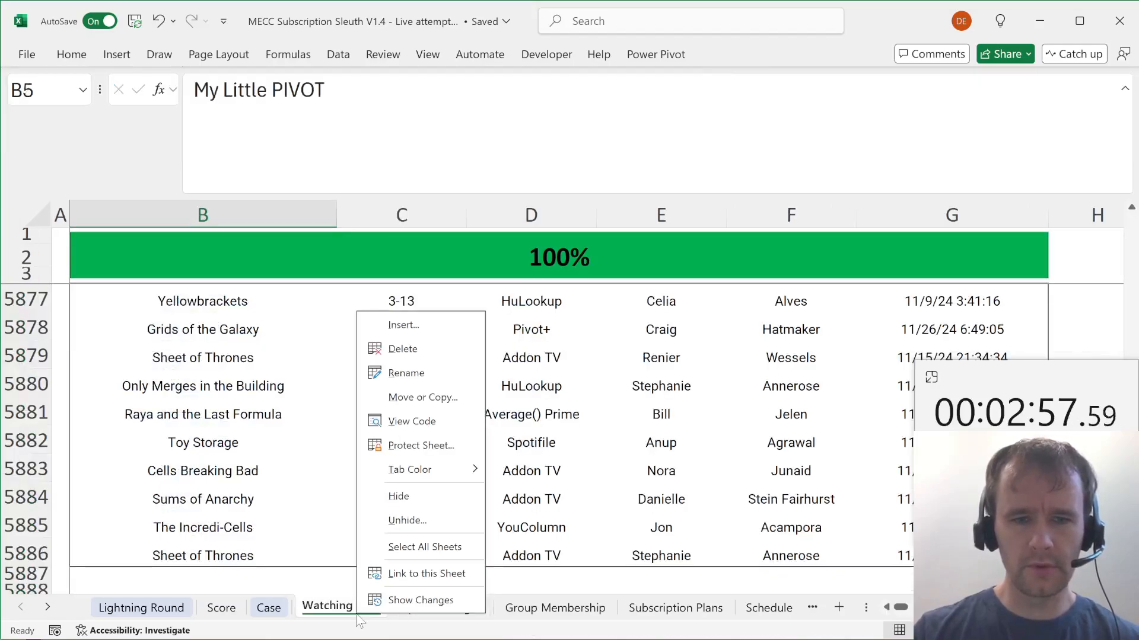
key("Escape")
left_click(250, 458)
key("ctrl+a")
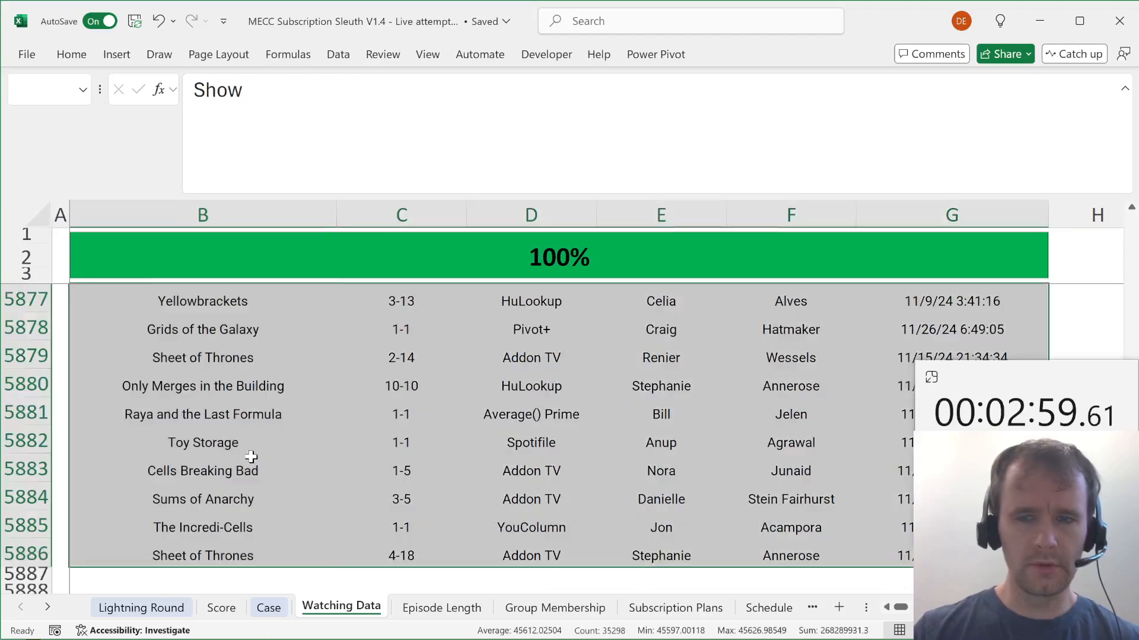
key("alt+h")
key("t")
key("Down")
key("Right")
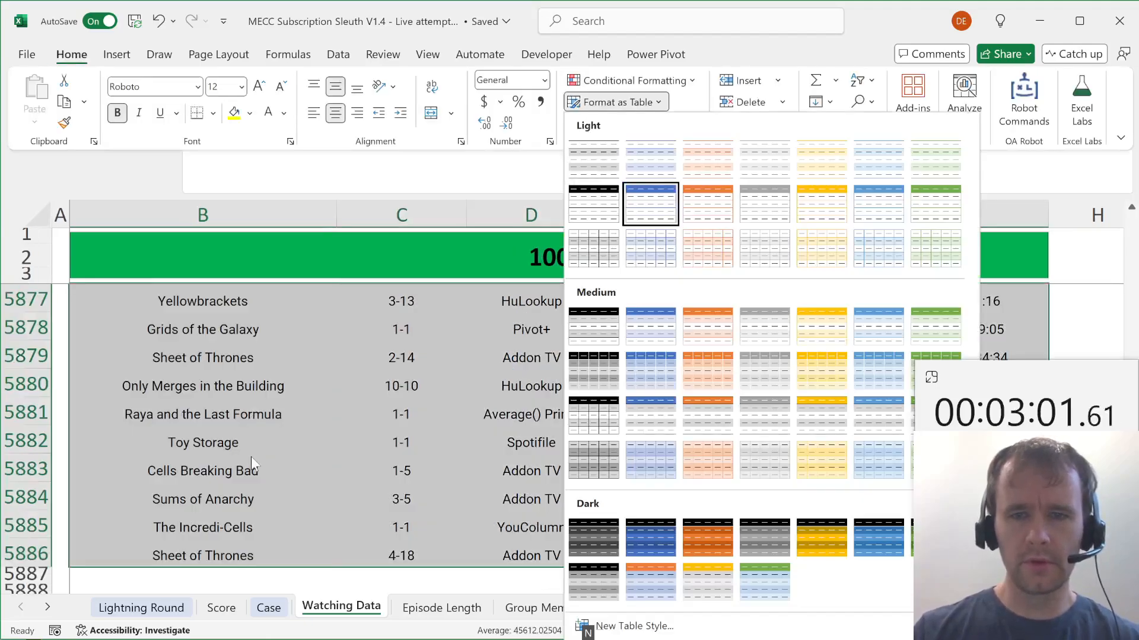
key("Down")
key("Right")
key("Return")
key("Return")
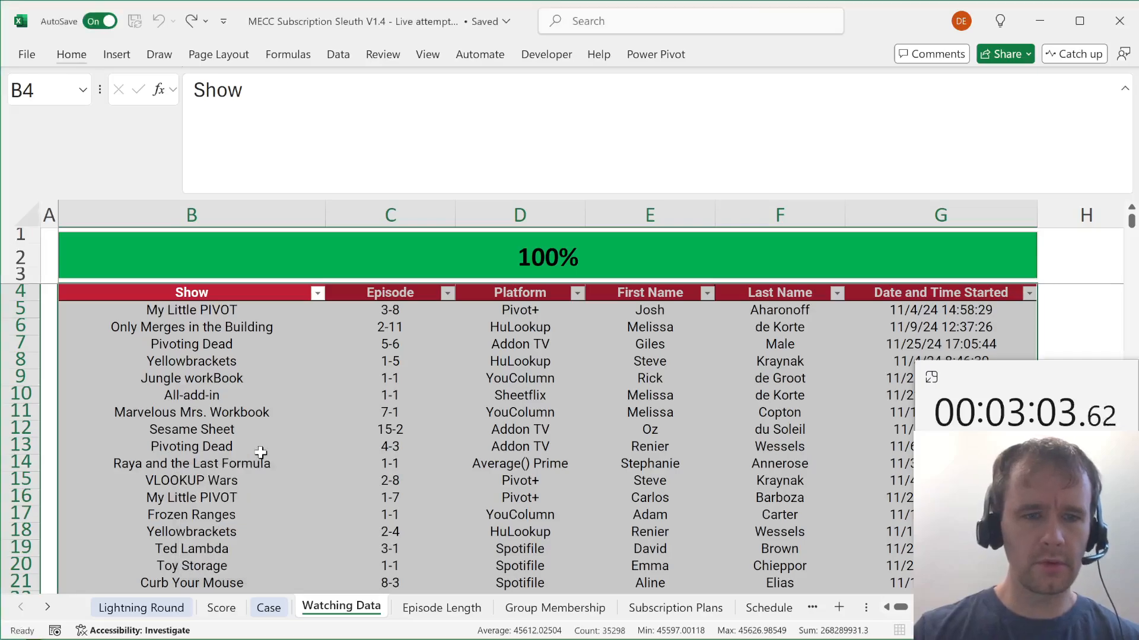
Name the watching data table views.
left_click(735, 56)
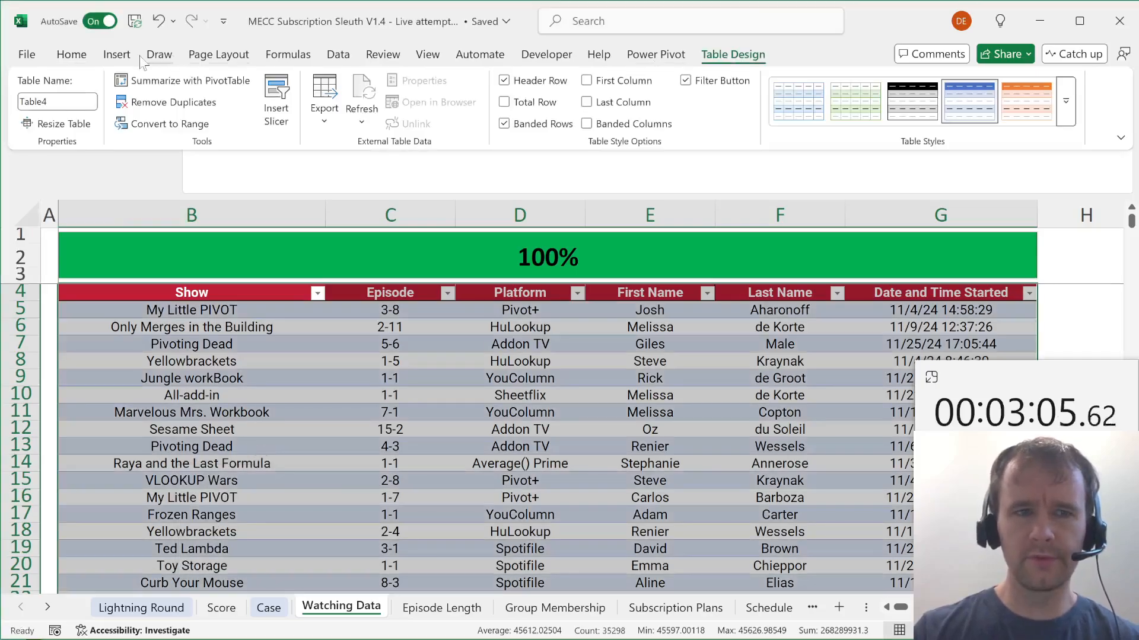
left_click(57, 102)
type("view")
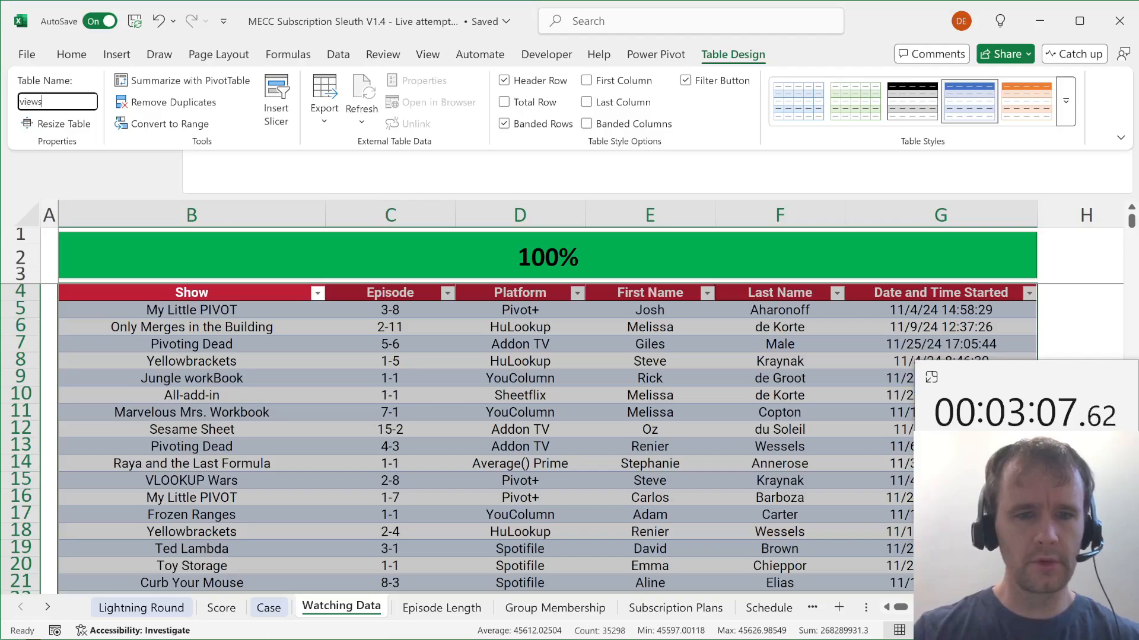
type("s")
key("Return")
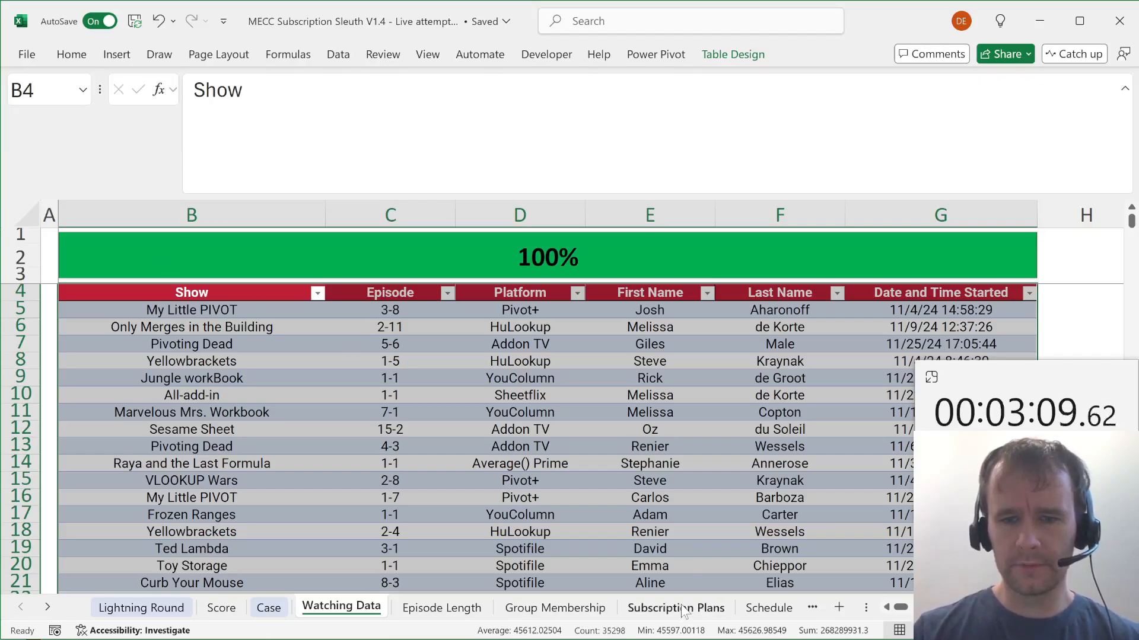
Clear the cost-per-user calculations from column F on the Subscription Plans sheet.
left_click(676, 608)
key("Right")
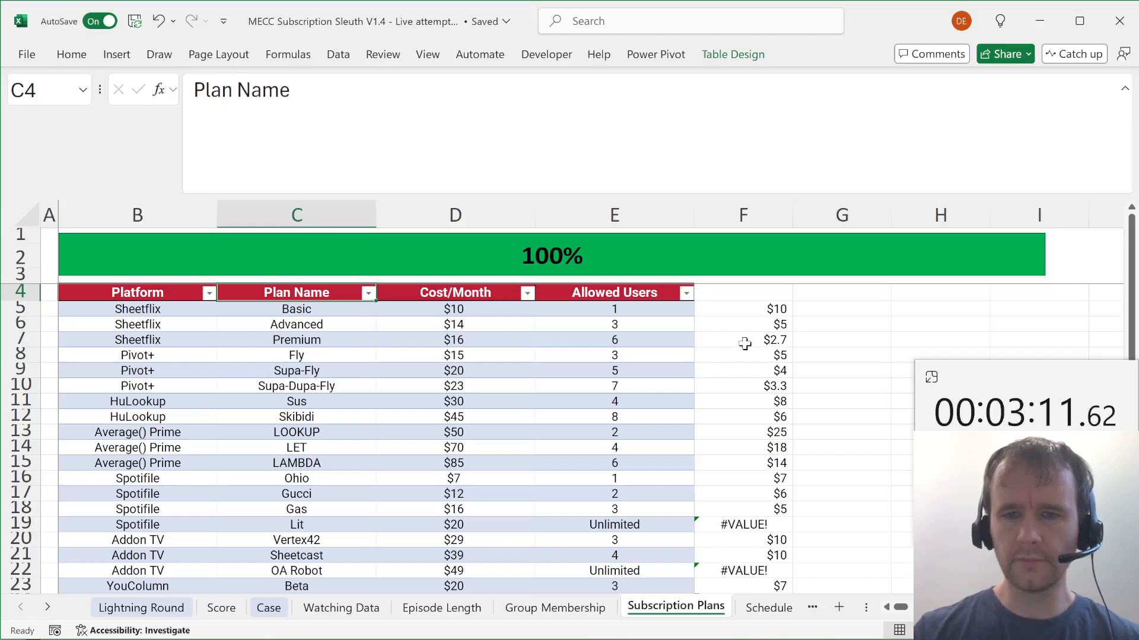
left_click(745, 344)
key("ctrl+space")
key("Delete")
key("Left")
key("ctrl+Up")
key("Right")
key("Down")
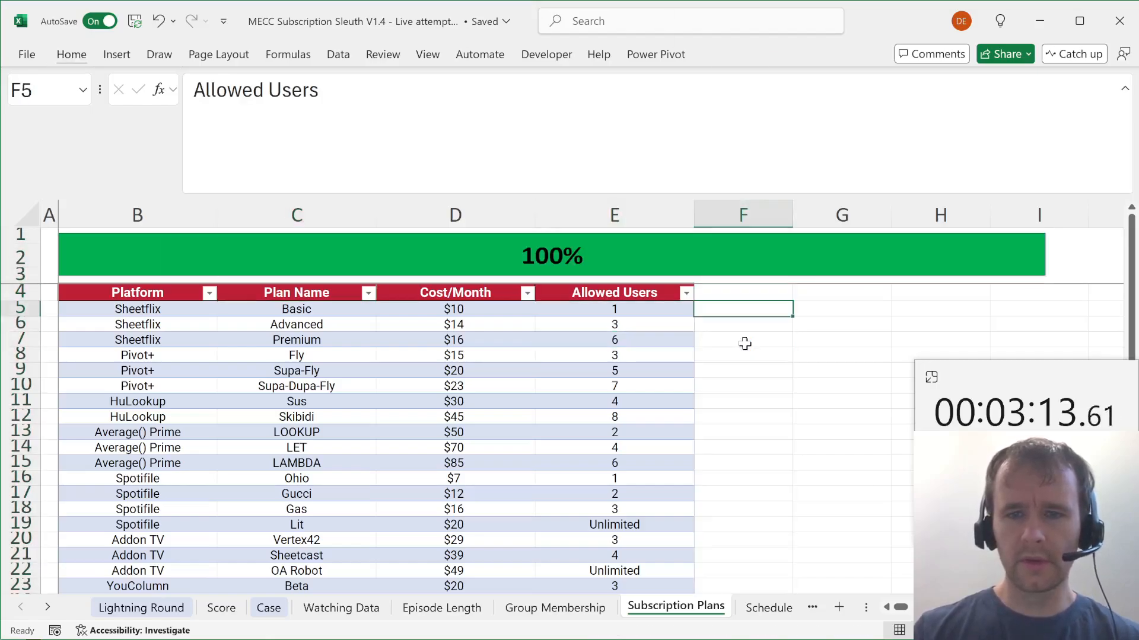
type("=countifs")
key("Tab")
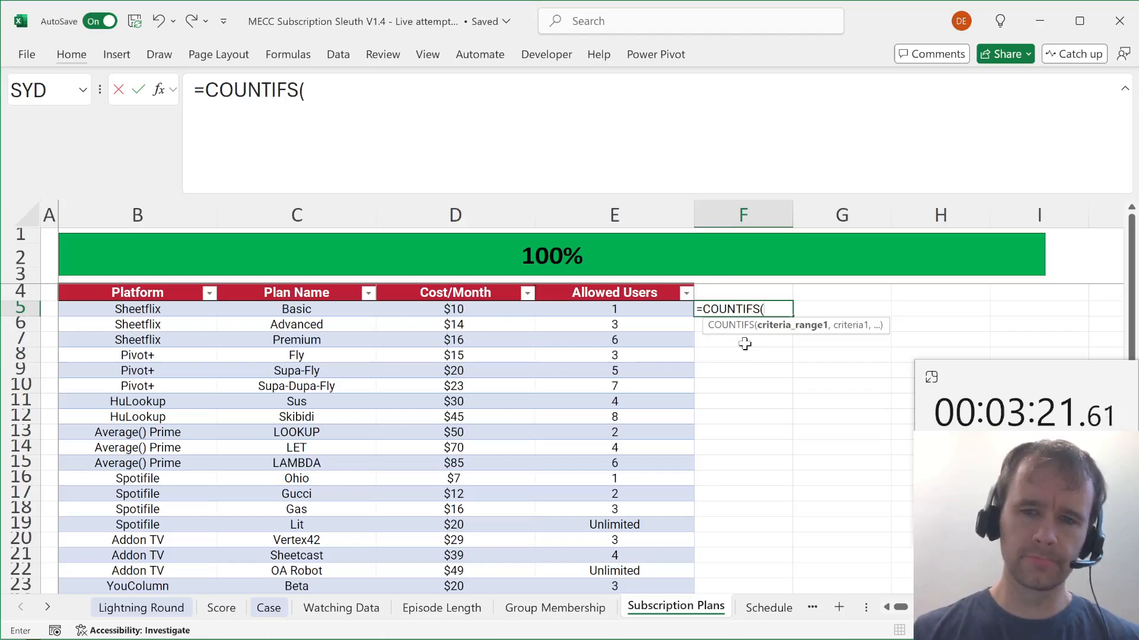
key("ctrl+Page_Up")
key("Escape")
List the distinct group names in H5 of the Group Membership sheet with =UNIQUE(groups[Group Name]).
key("ctrl+Page_Up")
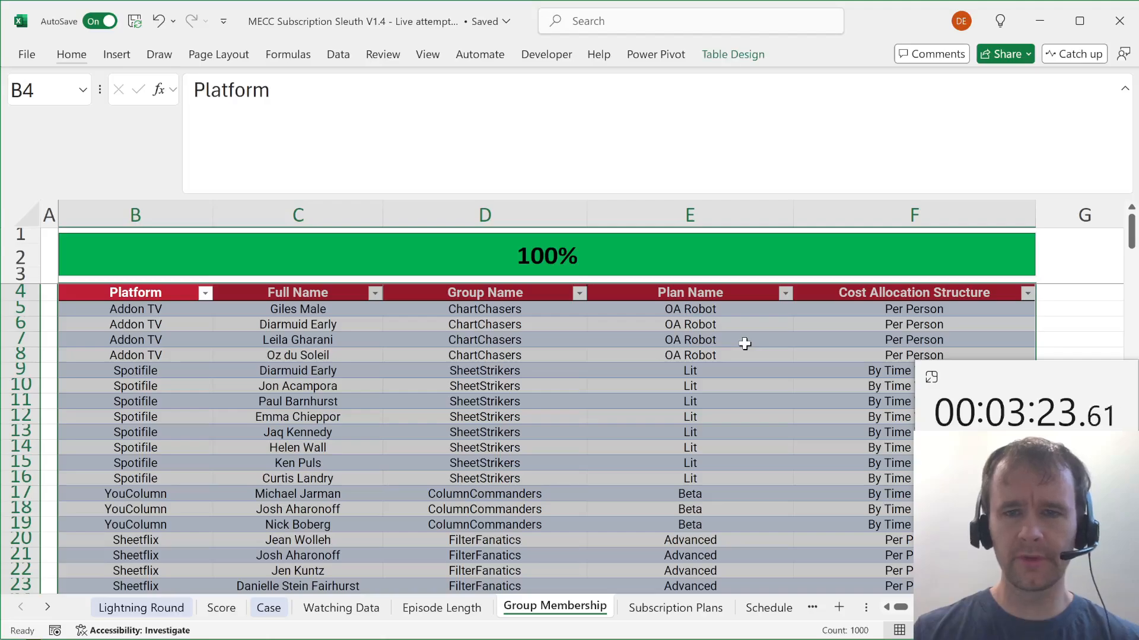
key("Right")
left_click(716, 334)
key("Right")
key("Right")
key("Right")
key("Right")
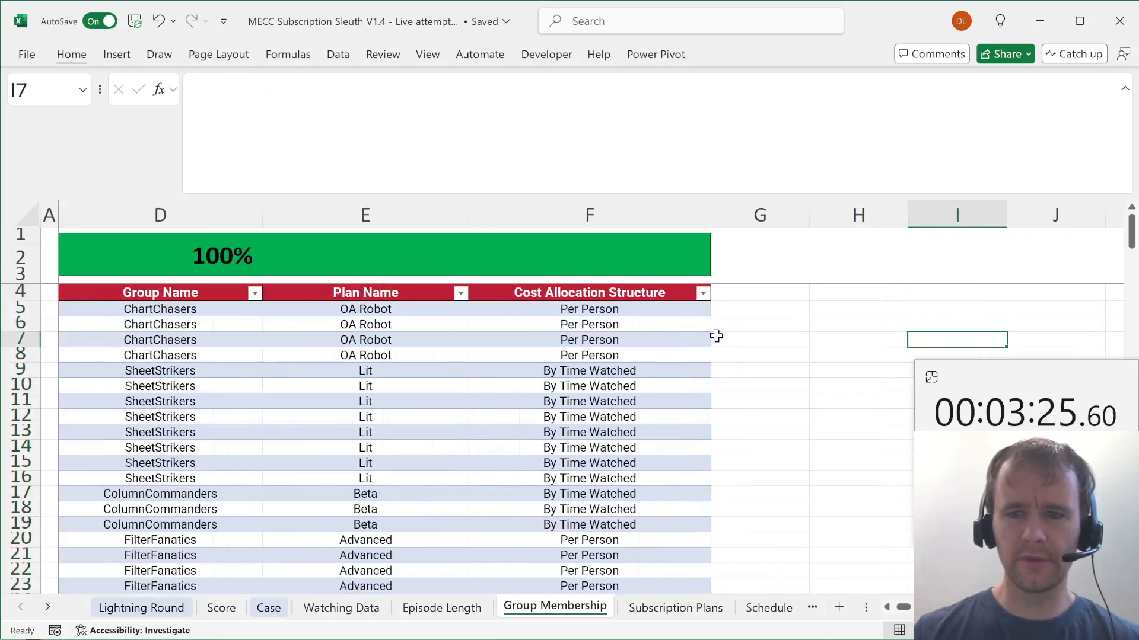
key("Left")
key("Up")
key("Up")
type("=un")
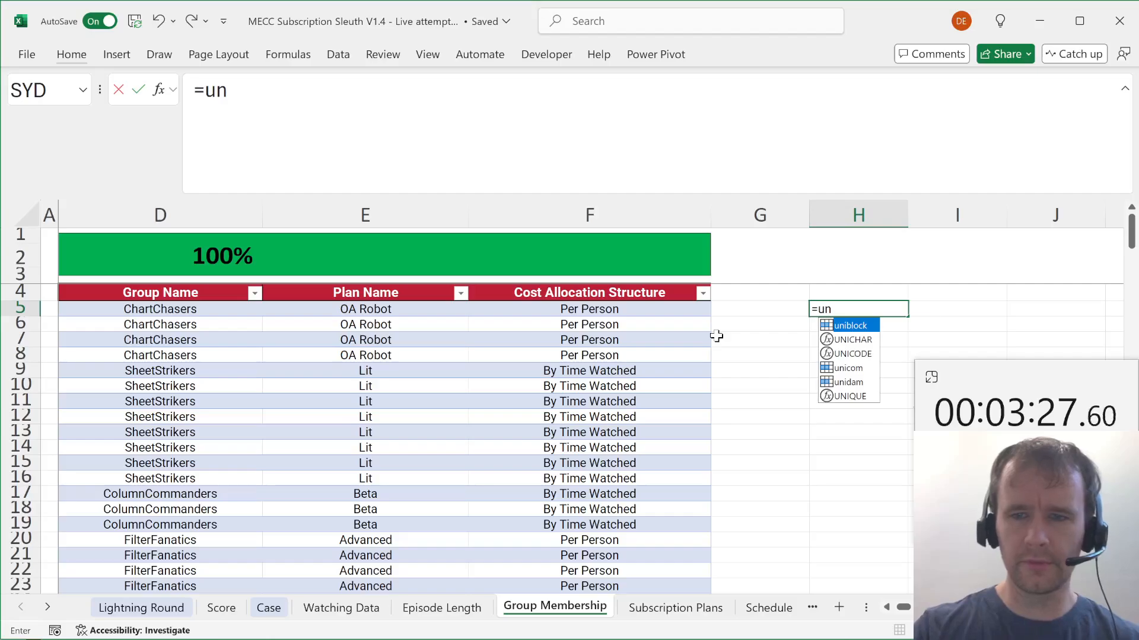
type("iq")
key("Tab")
key("Left")
key("Left")
key("Left")
key("Left")
key("Left")
key("Right")
key("ctrl+shift+Down")
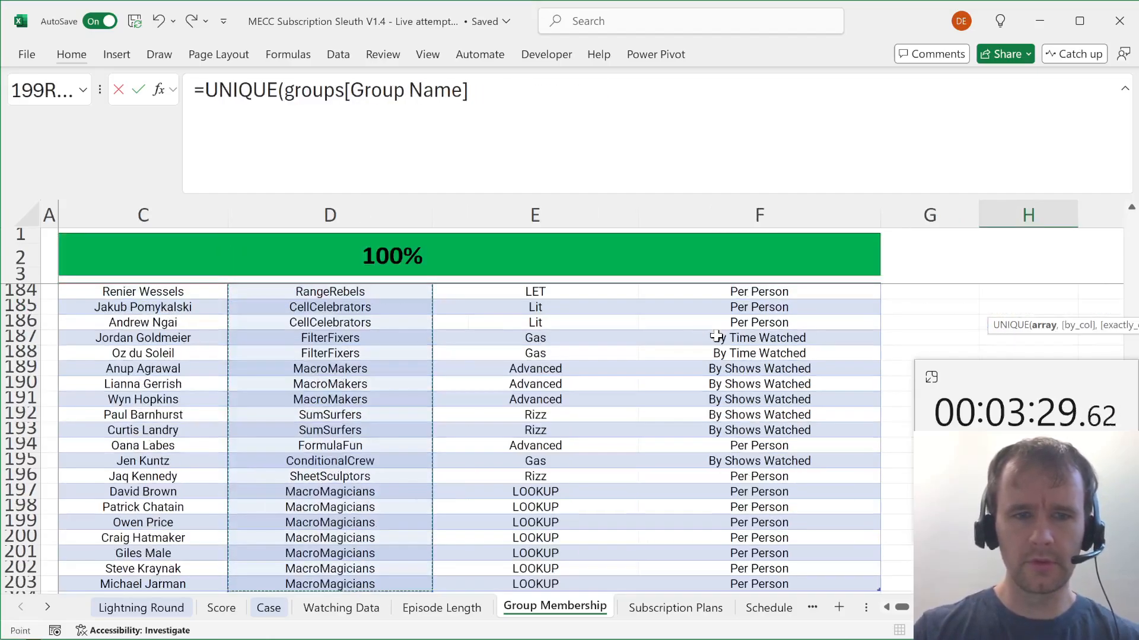
type(")")
key("ctrl+Return")
Look up the first group's plan name in I5 with =XLOOKUP(H5,groups[Group Name],groups[Plan Name]).
key("Right")
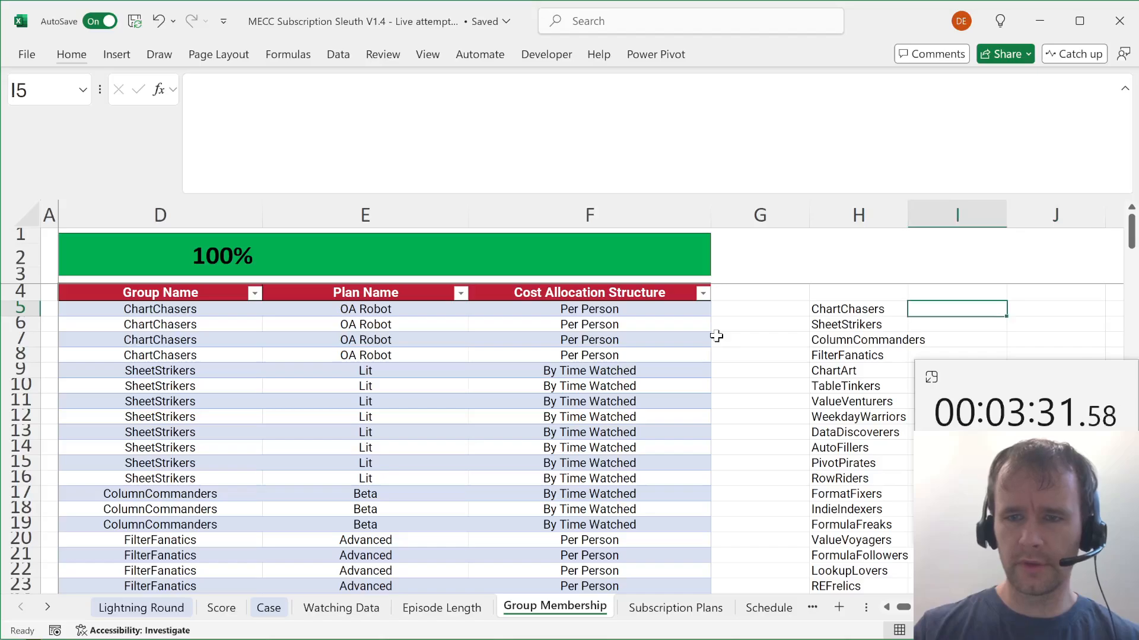
type("=xl")
key("Tab")
key("Left")
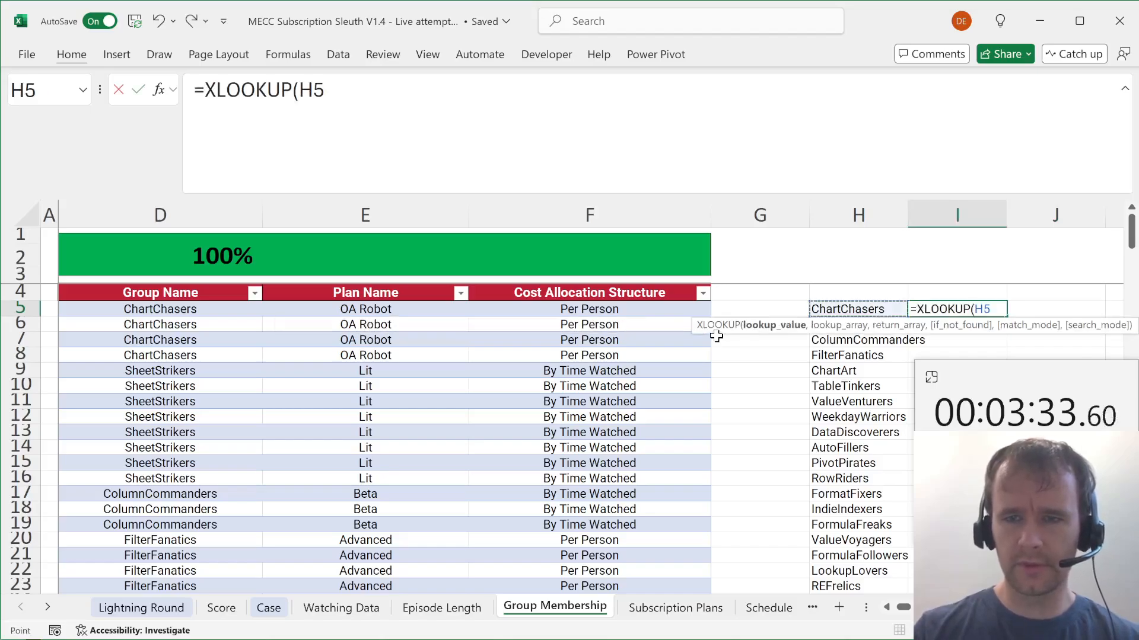
type(",")
key("Left")
key("Left")
key("Left")
key("Left")
key("Left")
key("ctrl+shift+Down")
type(",")
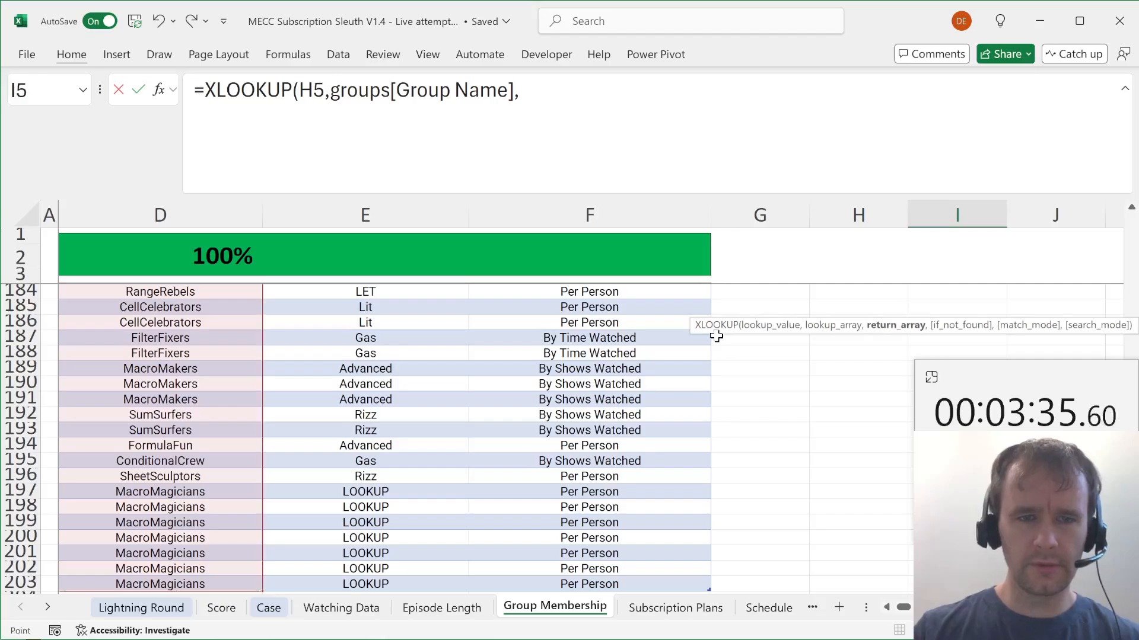
key("Left")
key("Left")
key("Left")
key("Left")
key("Up")
key("Left")
key("Right")
key("Down")
key("Down")
key("ctrl+space")
type(")")
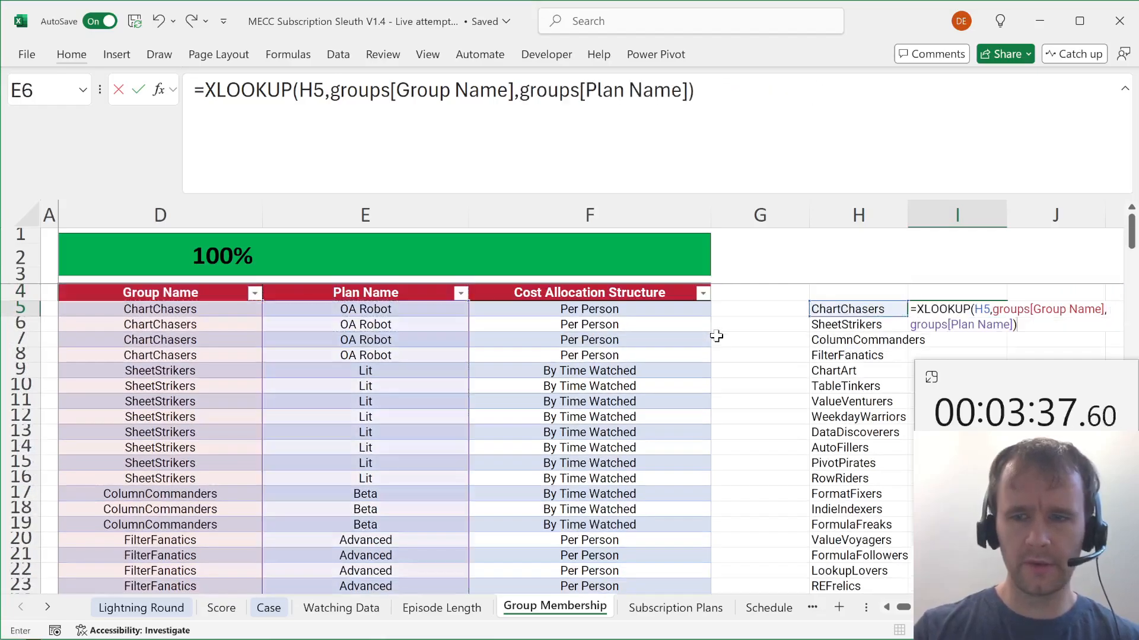
key("Return")
key("Up")
key("Left")
key("Right")
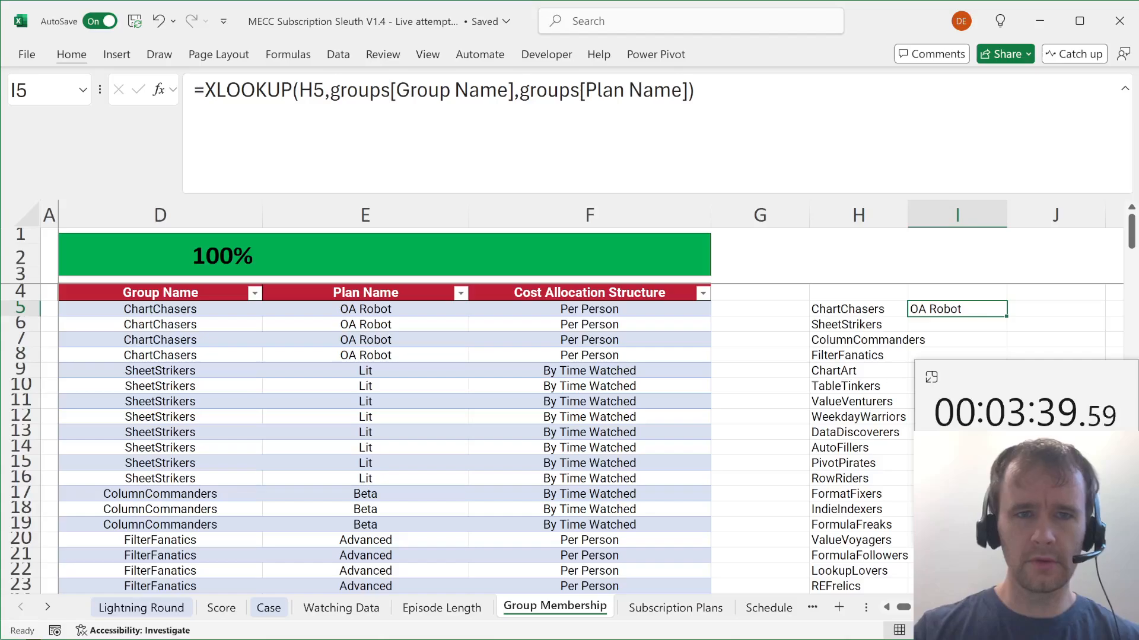
Extend the plan lookup in I5 to the whole group list by changing its lookup value to H5#.
left_click(325, 90)
type("#")
key("Tab")
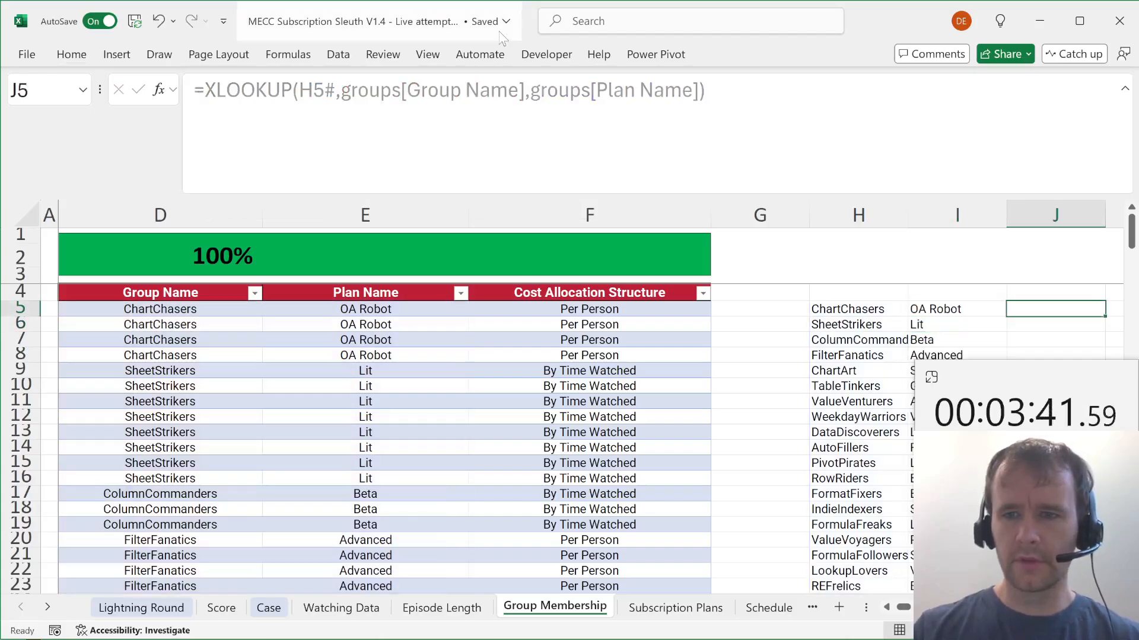
Look up every group's allowed users in J5 with XLOOKUP, matching I5# against Plans[Plan Name] and returning the Allowed Users column.
type("=xlookup(I5#,")
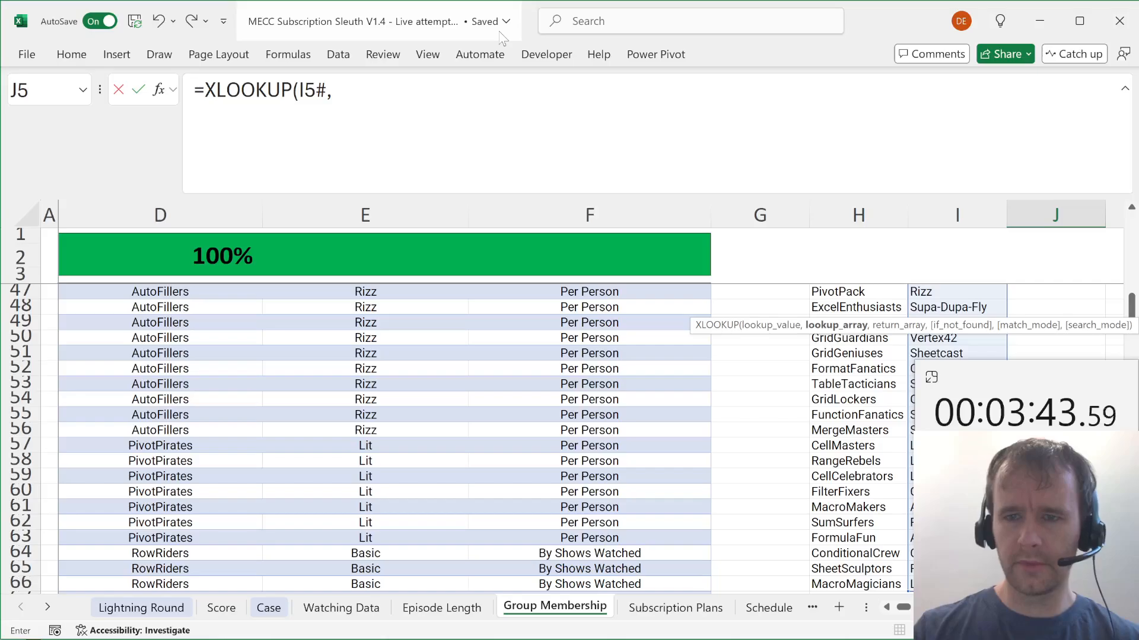
key("ctrl+Page_Down")
left_click(294, 383)
key("ctrl+space")
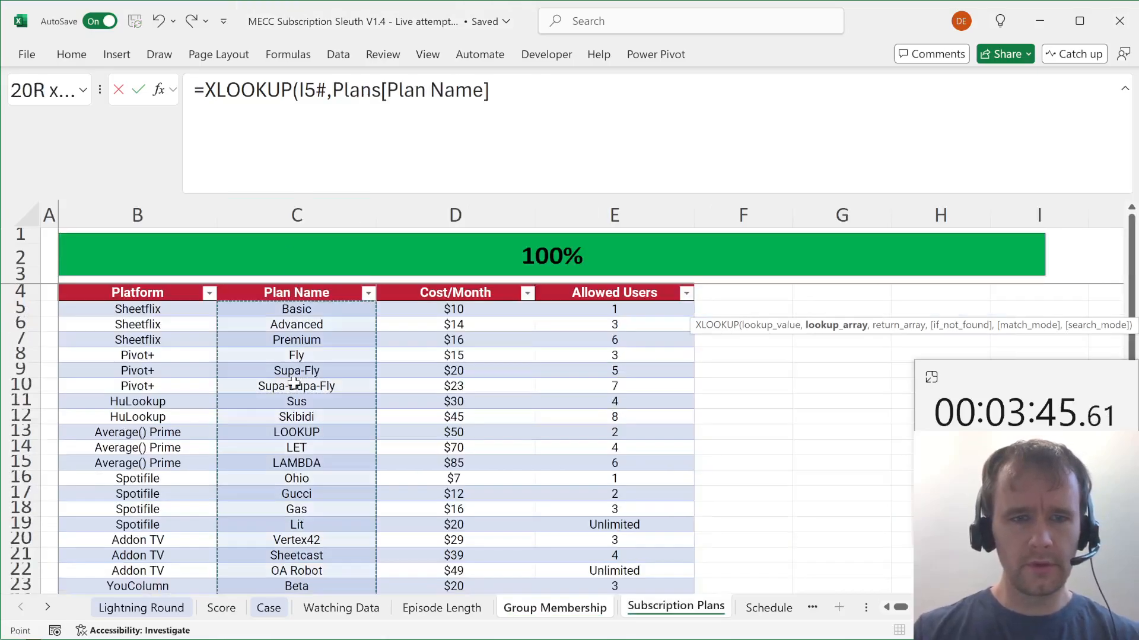
type(",")
left_click(567, 396)
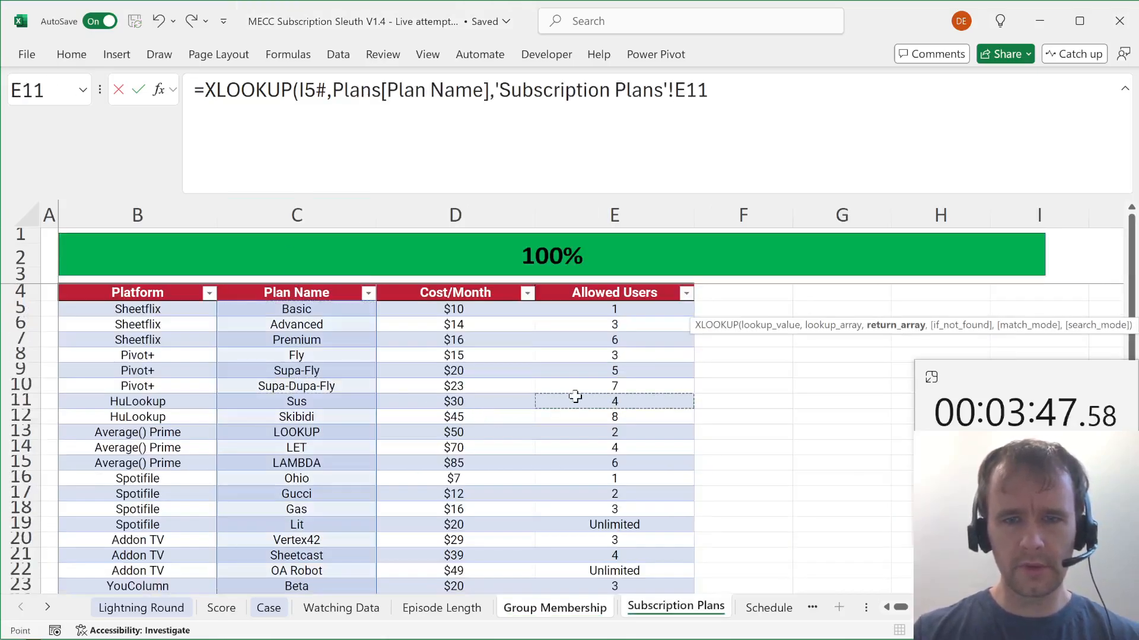
key("ctrl+space")
type(")")
key("Return")
key("Up")
key("Right")
key("Right")
key("Left")
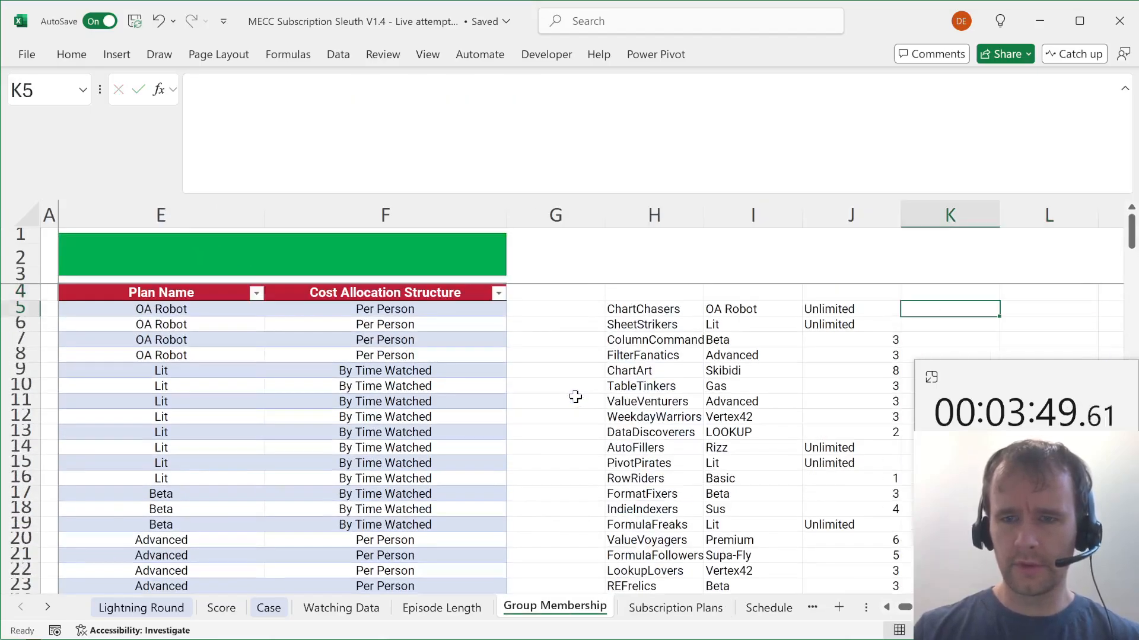
Count each group's members in K5 with =COUNTIFS(groups[Group Name],H5#).
type("=counti")
key("Left")
key("Left")
key("Left")
key("Left")
key("Left")
key("Left")
key("Left")
key("Left")
key("Left")
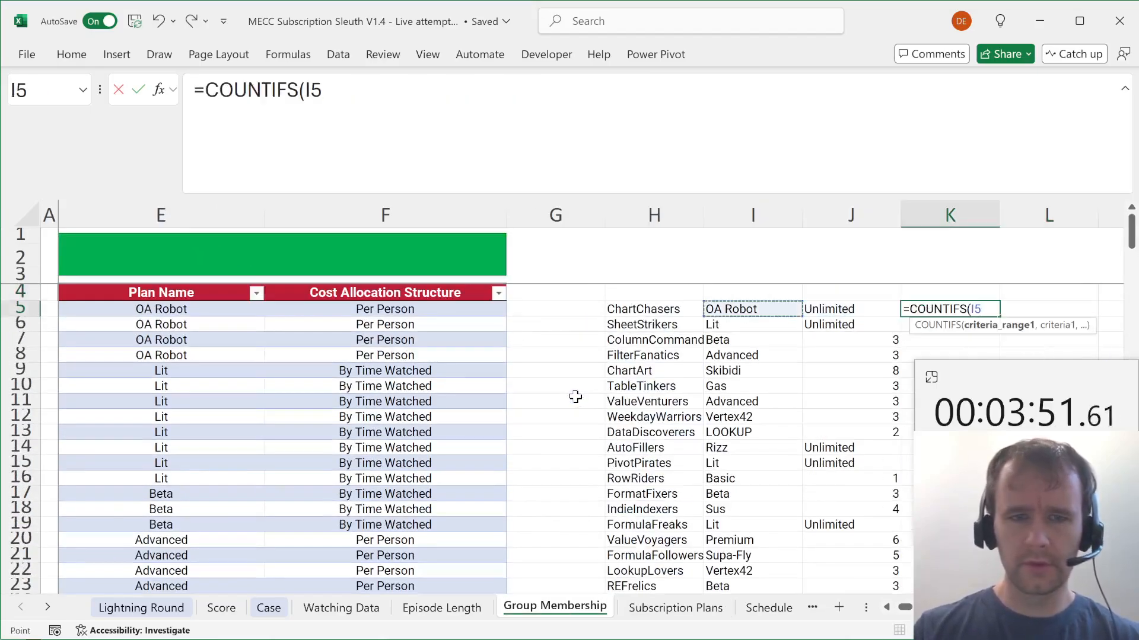
key("Right")
key("Right")
key("ctrl+shift+Down")
type(",")
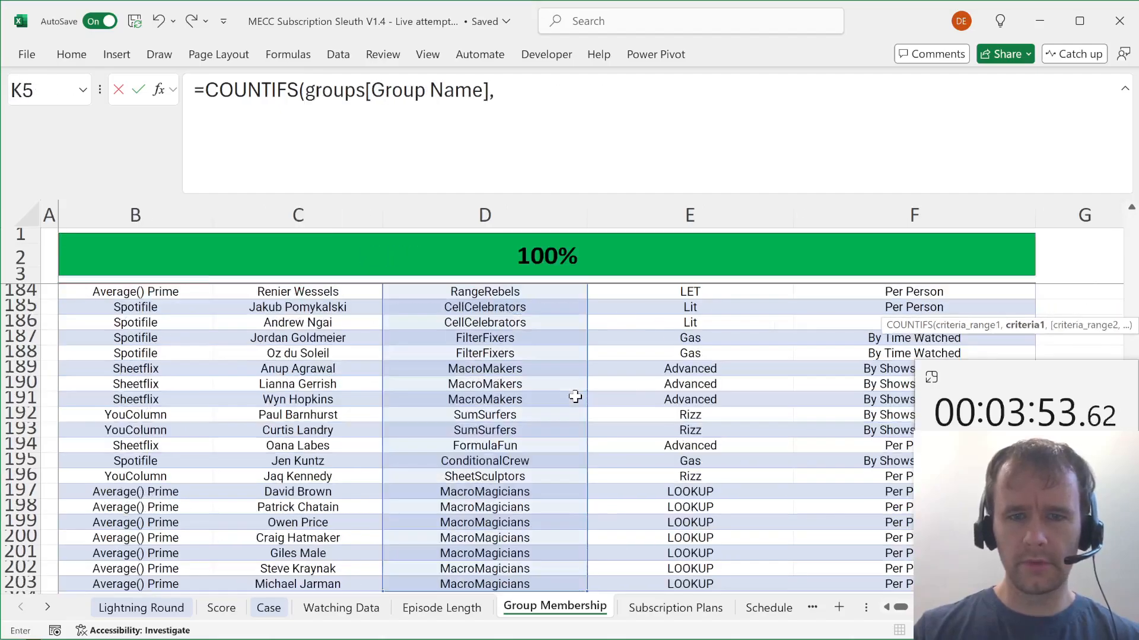
key("Left")
key("Left")
key("Left")
key("Up")
key("Down")
key("ctrl+shift+Down")
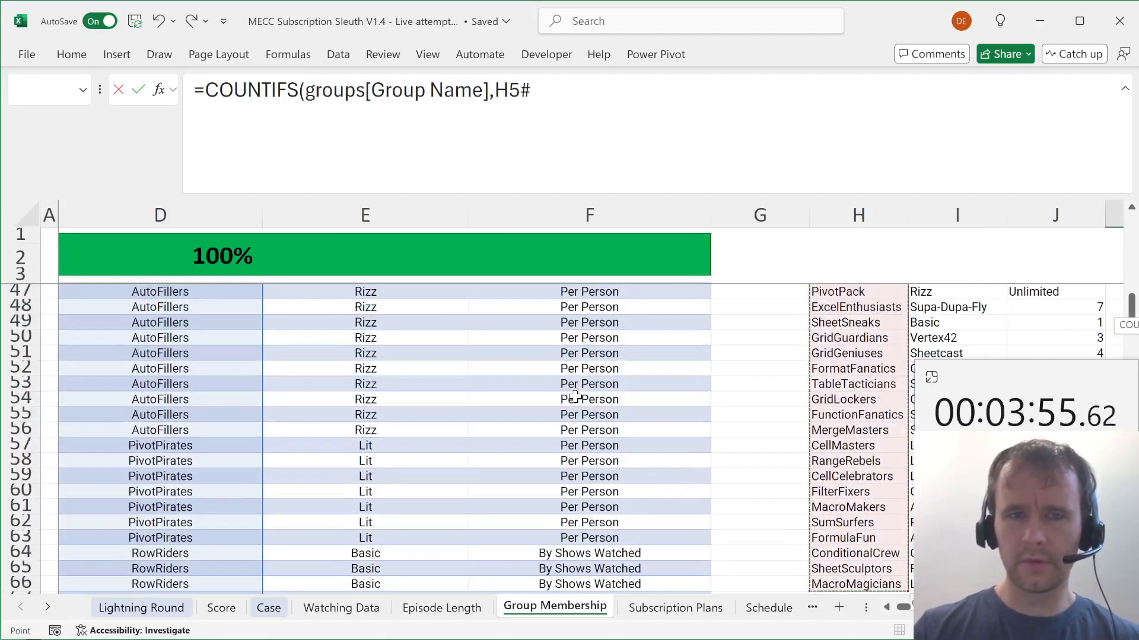
type(")")
key("Return")
key("Up")
key("Right")
scroll(575, 396, "up", 1)
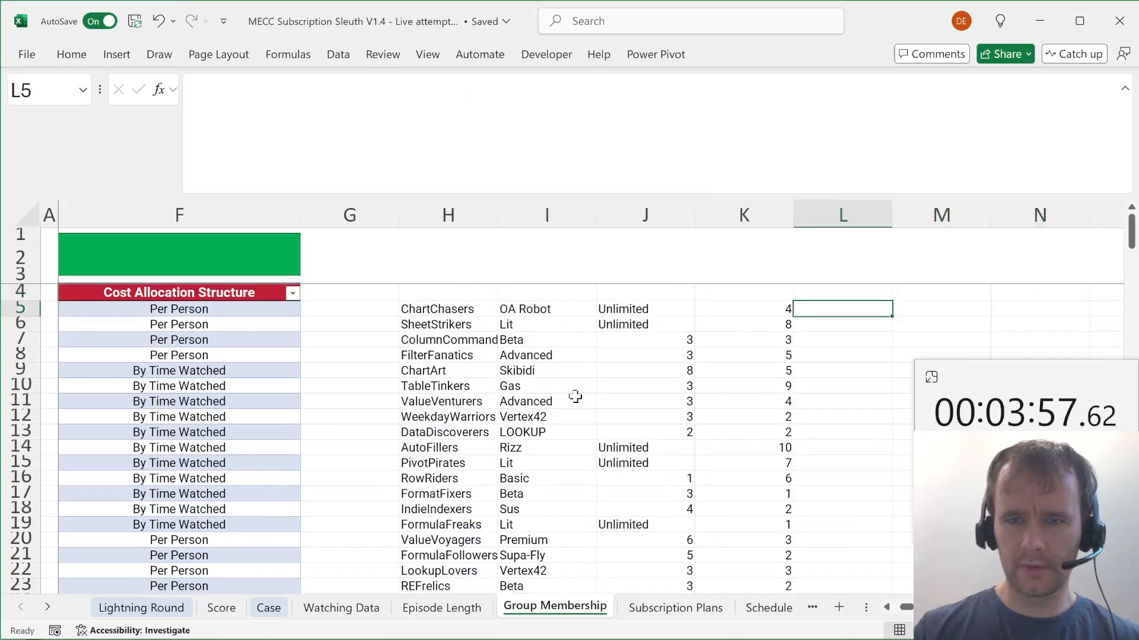
Test in L5 whether each group's member count exceeds its allowed users with =K5#>J5#.
type("=")
key("Left")
key("ctrl+shift+Down")
type(">")
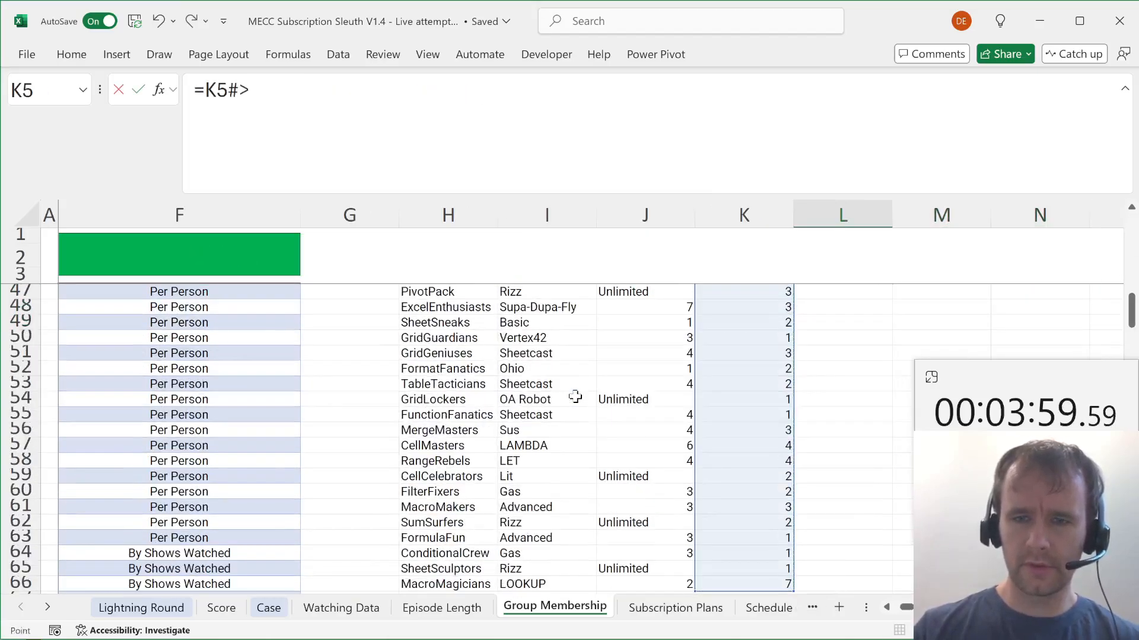
key("Left")
key("Left")
key("ctrl+shift+Down")
key("Return")
key("Up")
key("Up")
key("Down")
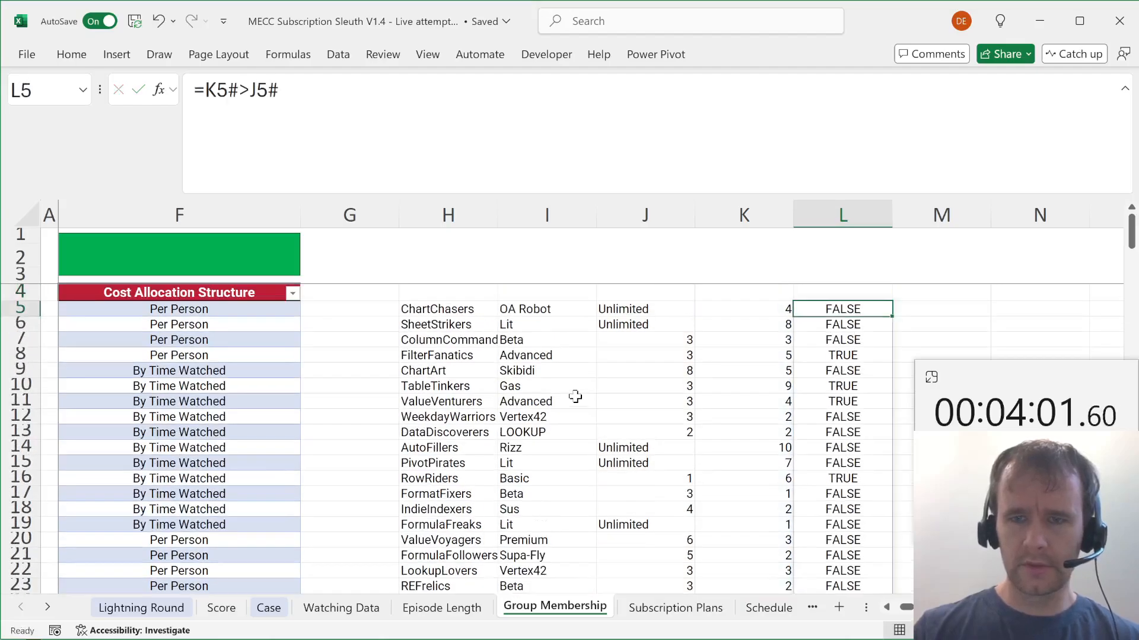
Wrap the comparison in L5 with the N function using OA Robot's Wrap With Function command.
type("wwn")
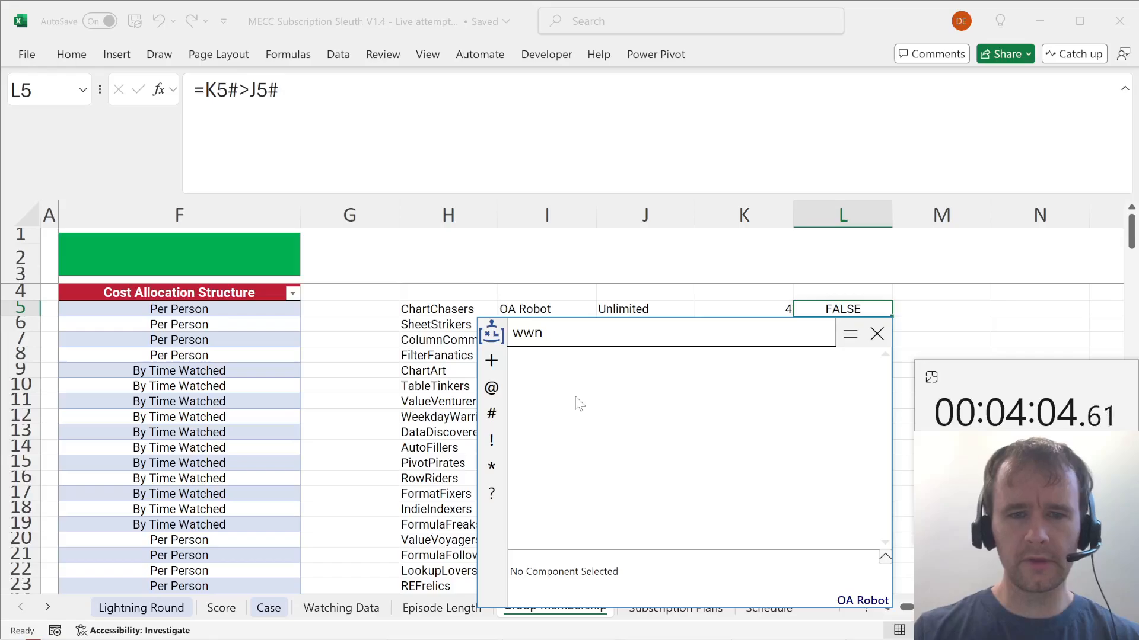
key("BackSpace")
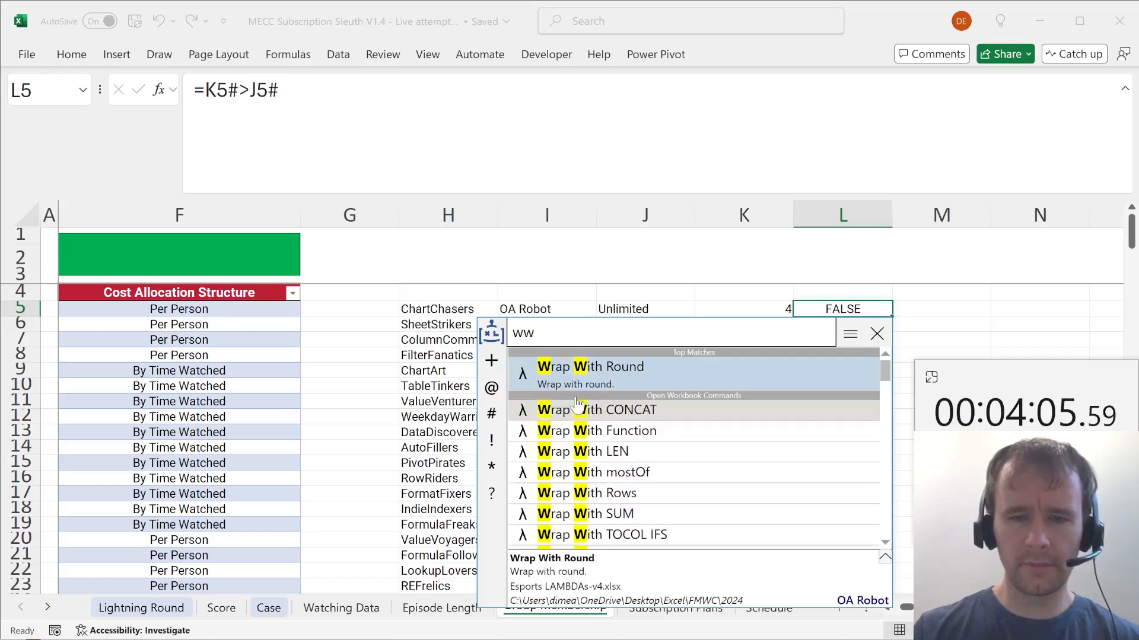
type("f")
key("Return")
type("n")
key("Return")
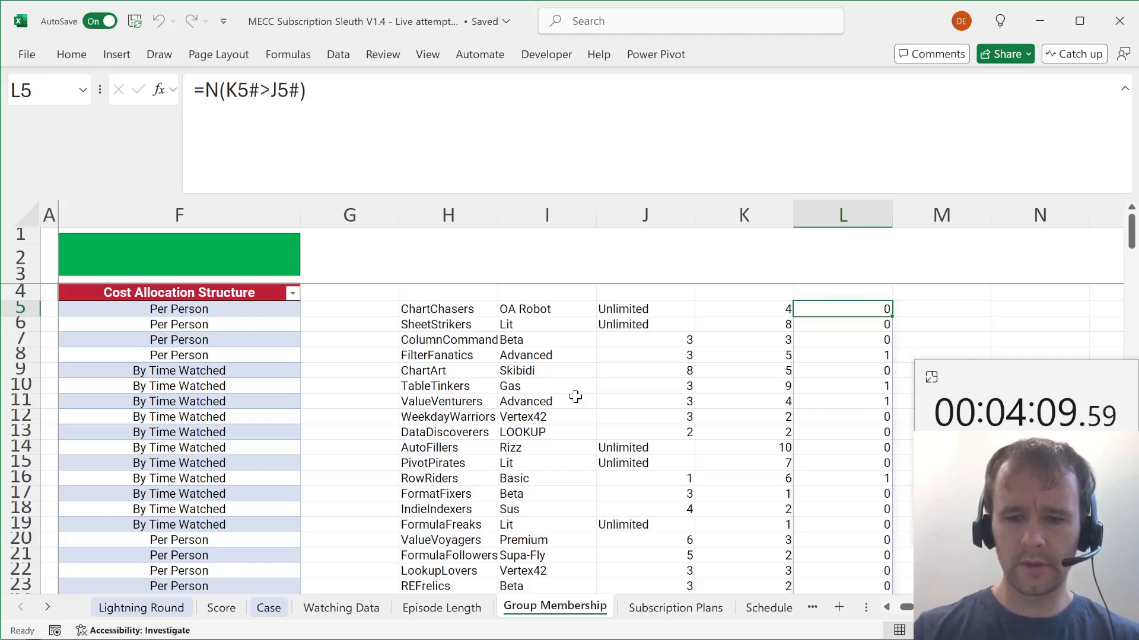
Wrap the L5 formula with SUM using the OA Robot command to total the violating groups.
key("ctrl+space")
type("wws")
key("Return")
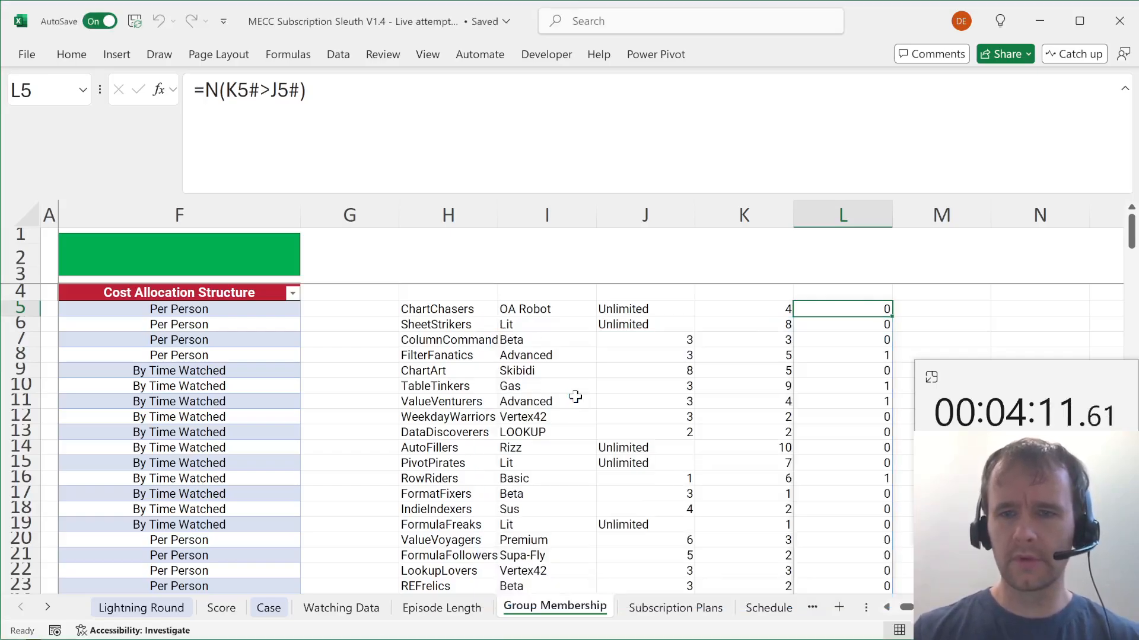
Paste the L5 total as a link into the Bonus 2 answer cell E25 on the Case sheet.
key("ctrl+c")
key("ctrl+Page_Up")
key("ctrl+Page_Up")
key("ctrl+Page_Up")
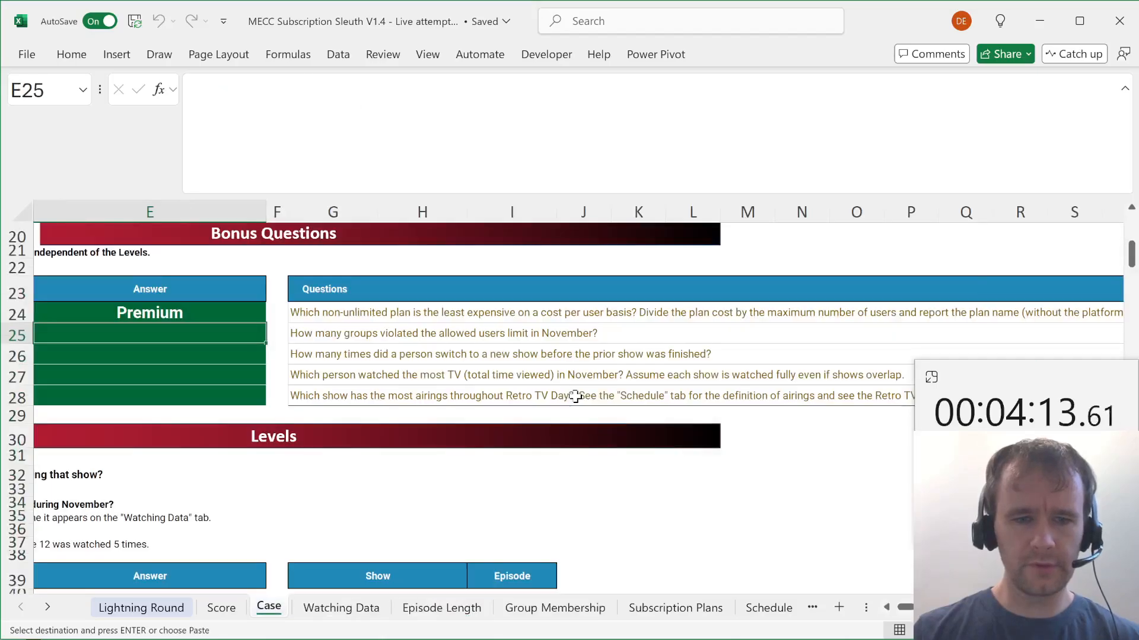
key("alt+h")
key("v")
key("n")
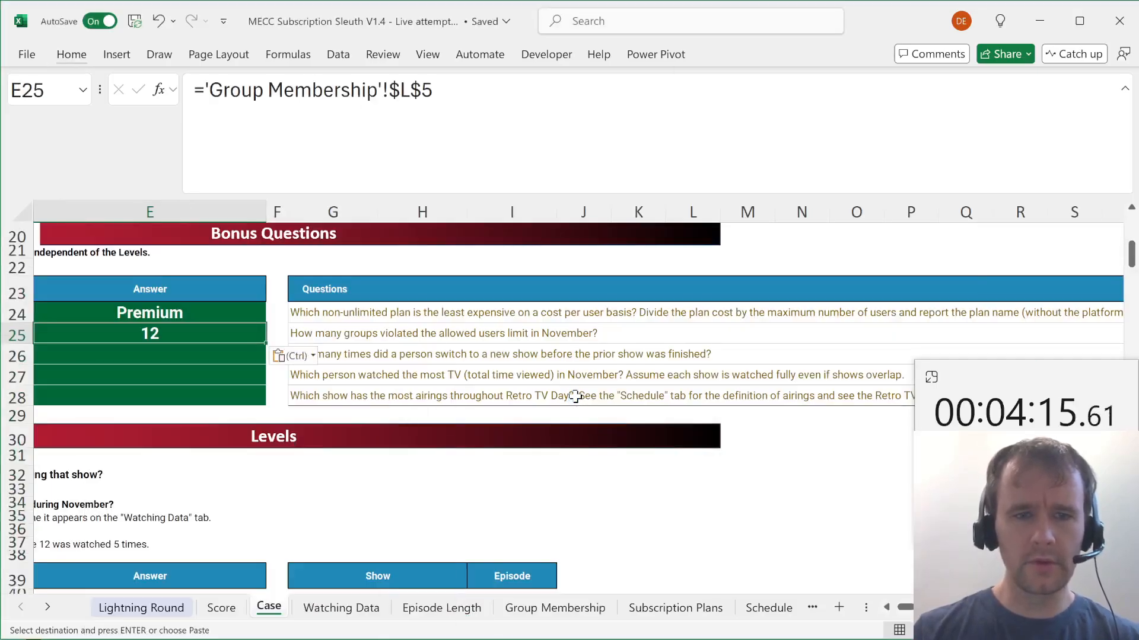
Check the Score sheet, and read the Bonus 3 question and the Level 2 instructions on the Case sheet.
key("ctrl+Page_Up")
key("ctrl+Page_Down")
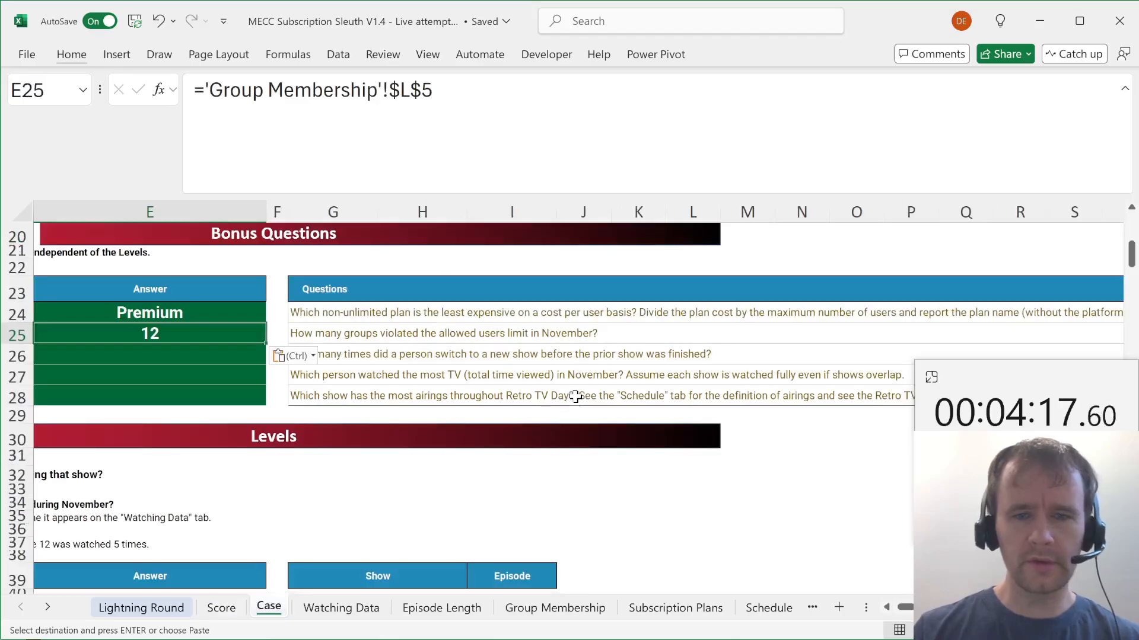
key("Right")
key("Right")
key("Down")
key("Escape")
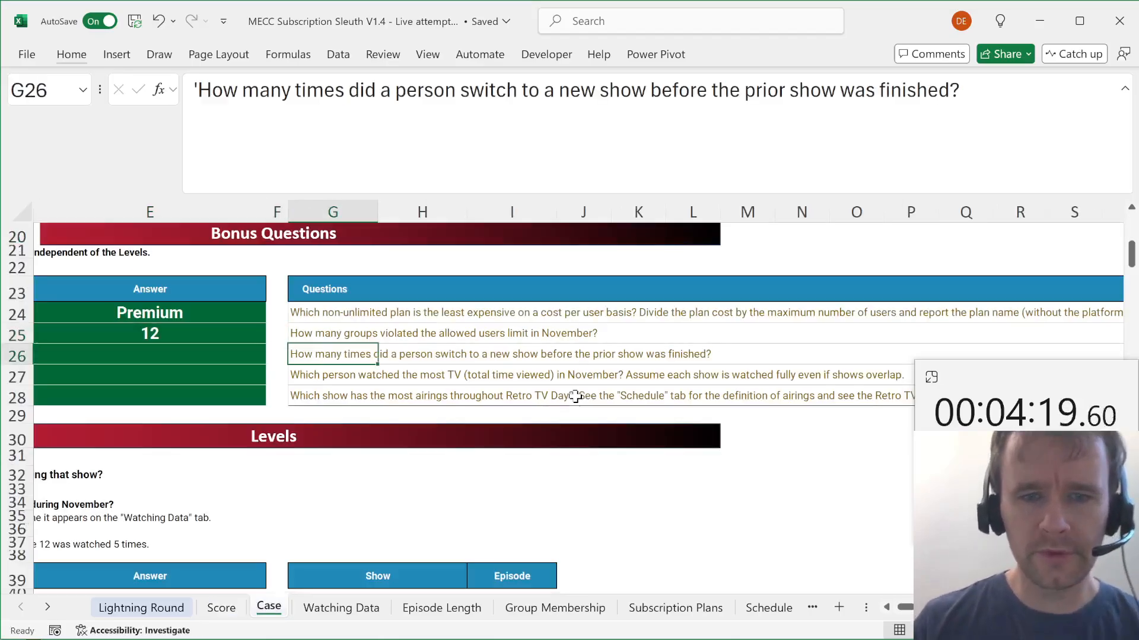
key("Home")
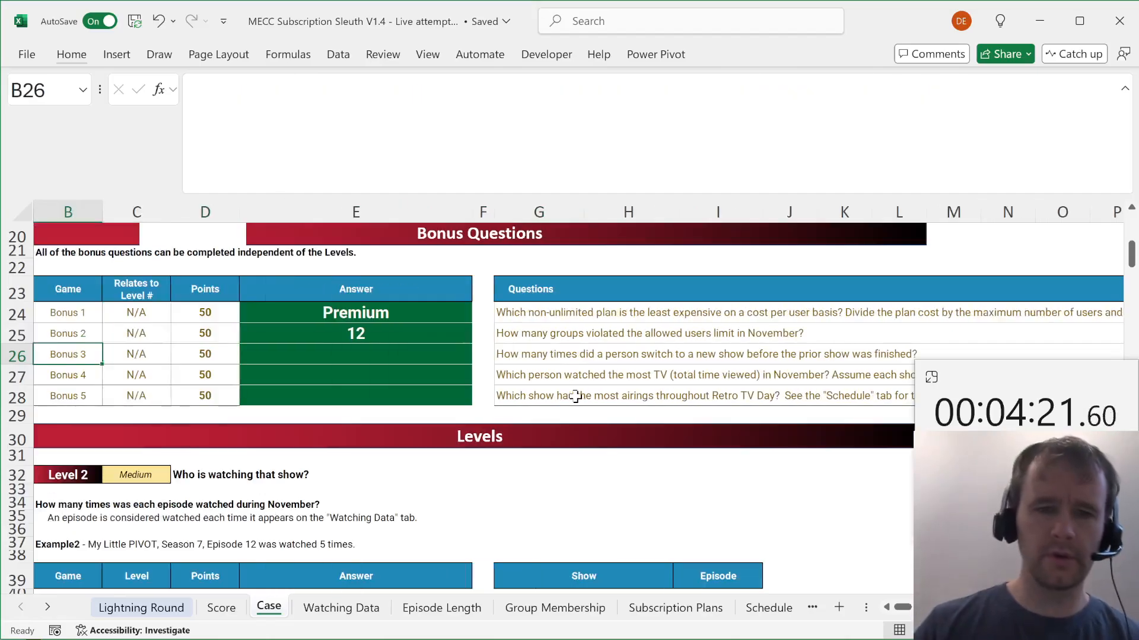
scroll(516, 496, "down", 3)
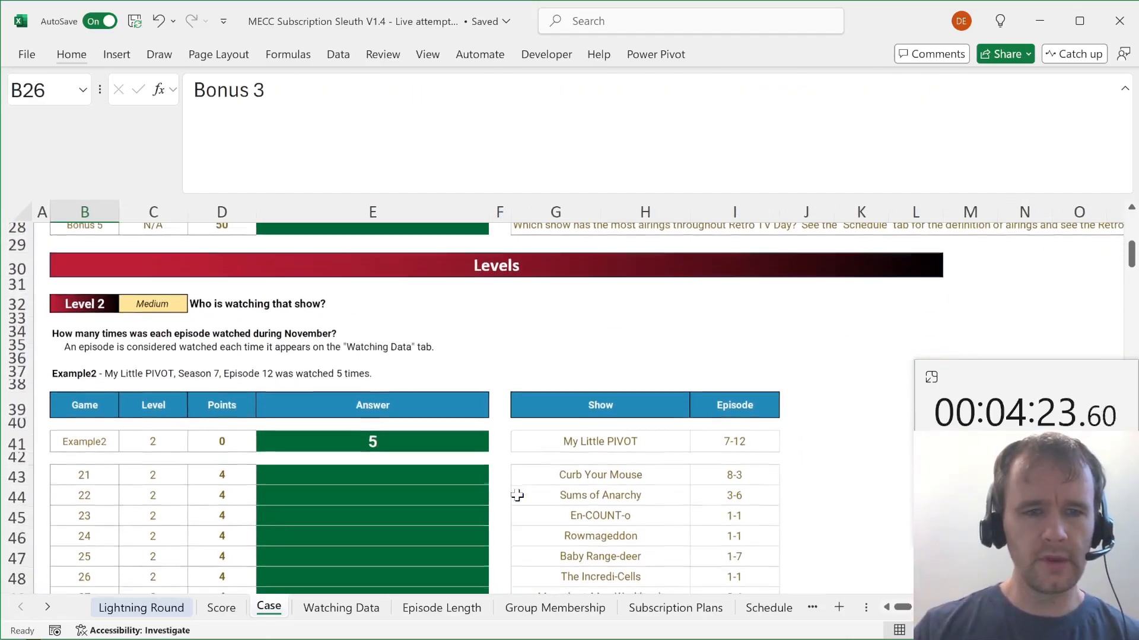
Count the views of game 21's episode in E43 with COUNTIFS, matching views[Show] to G43 and views[Episode] to I43.
left_click(358, 466)
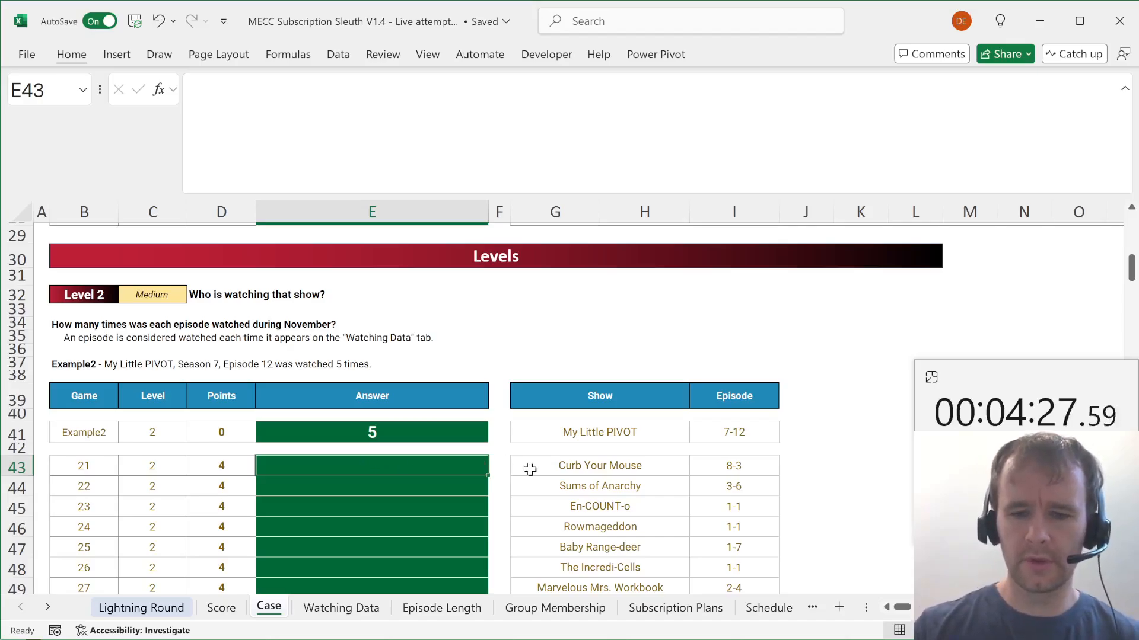
type("=countifs")
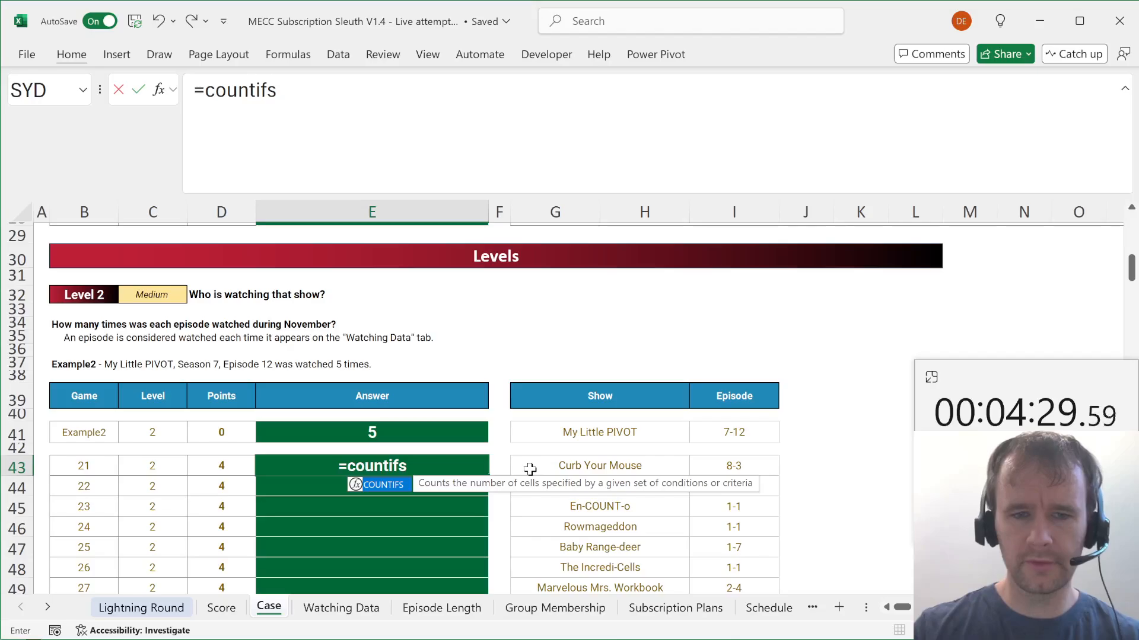
key("Tab")
type("v")
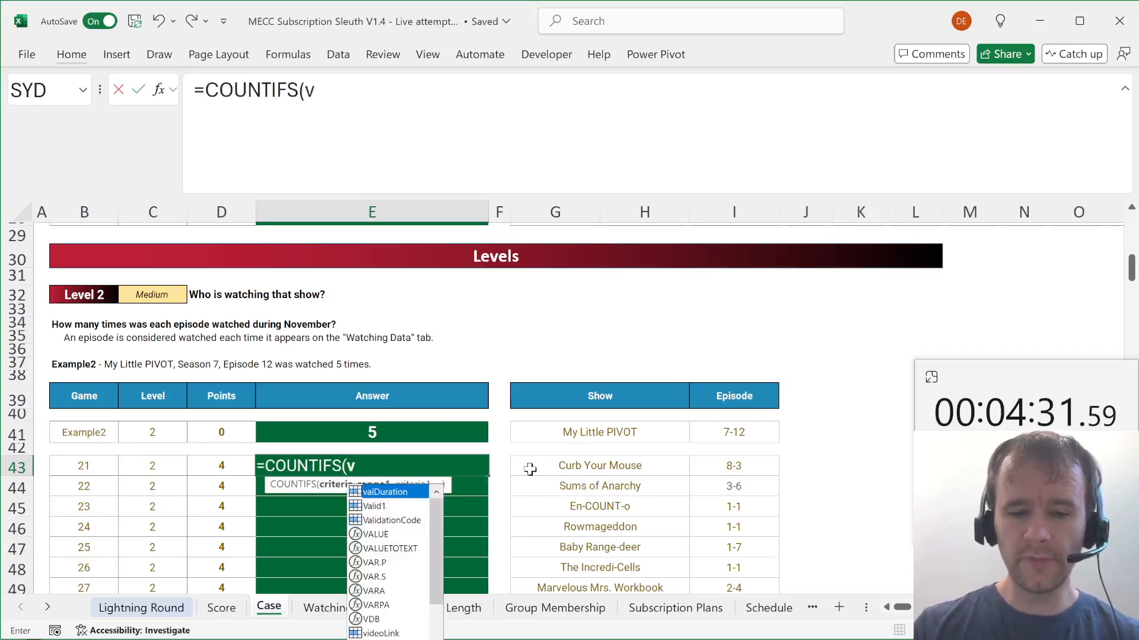
type("iews[Show],")
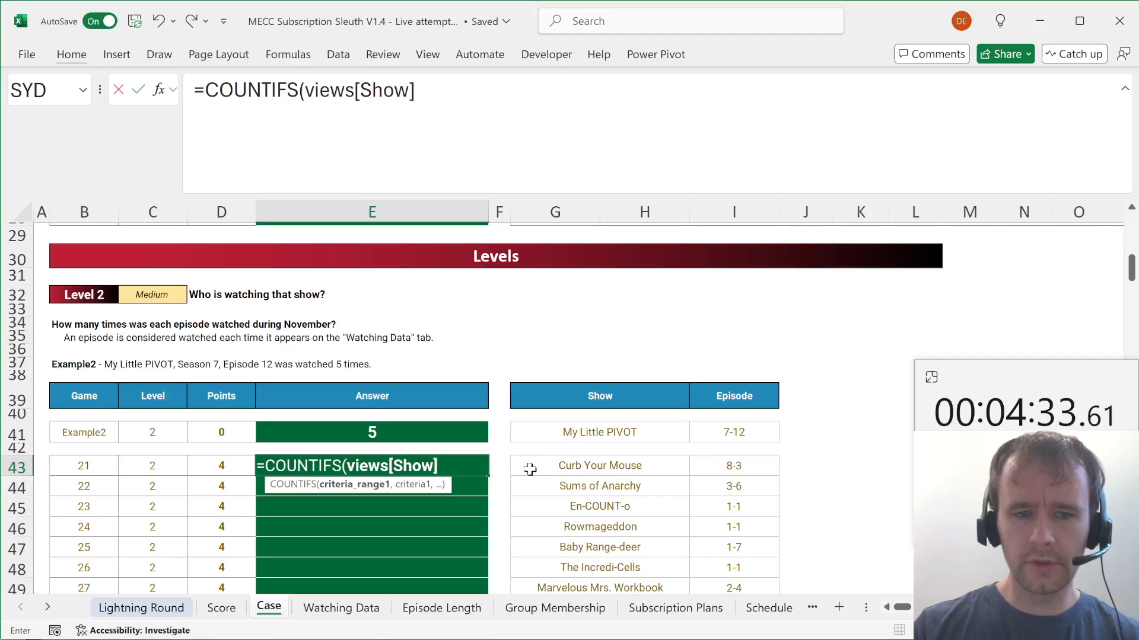
left_click(530, 469)
type(",")
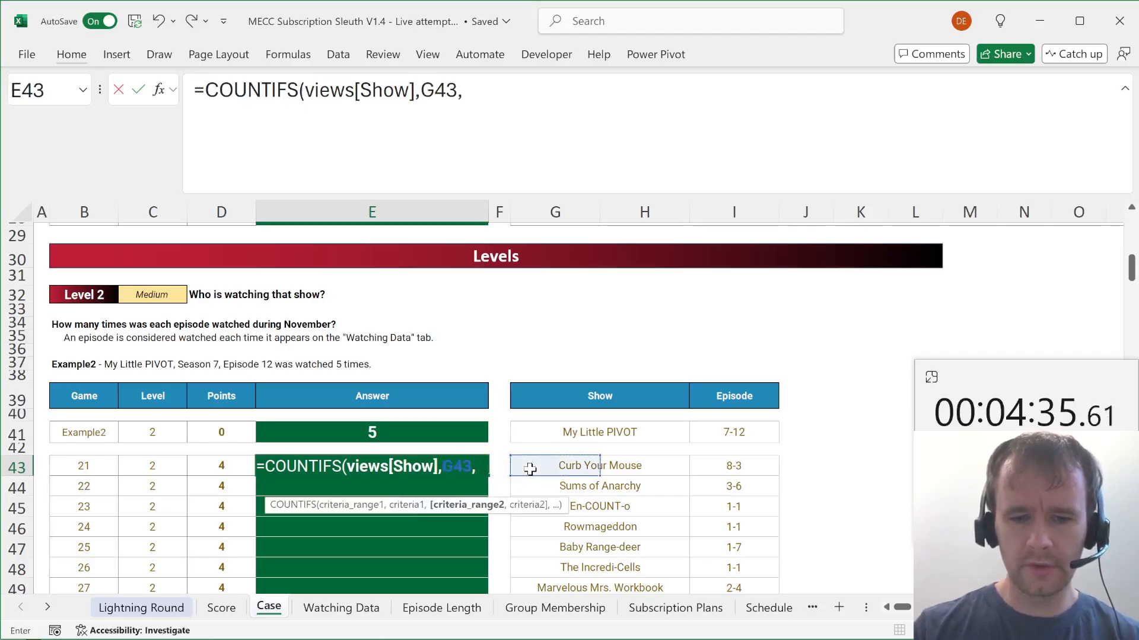
type("views")
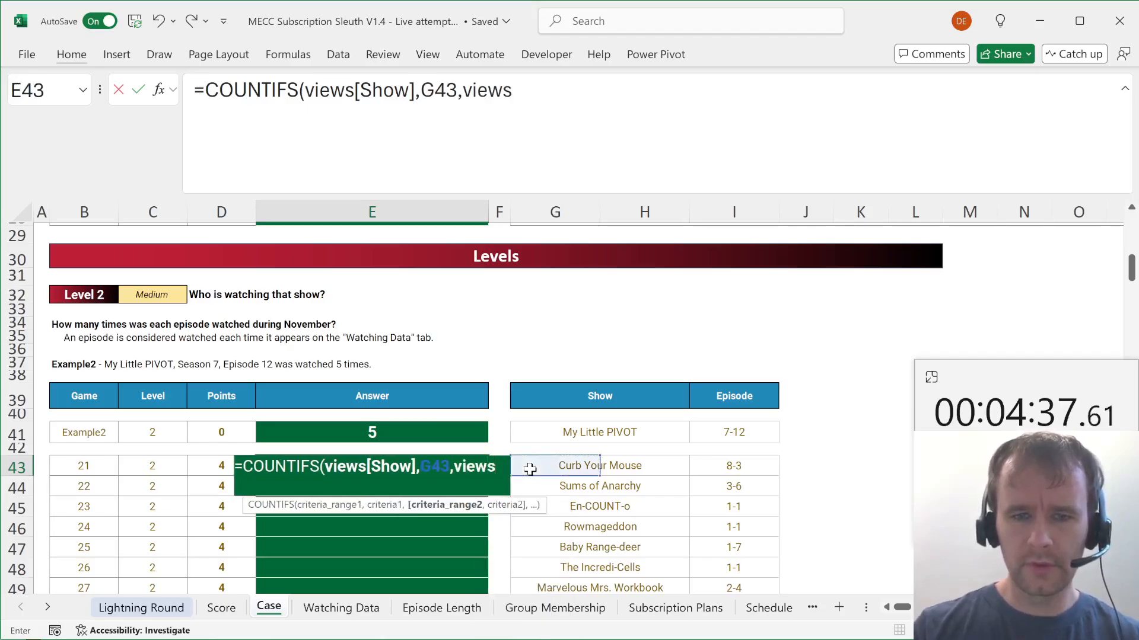
type("[")
key("Down")
key("Down")
key("Down")
key("Up")
key("Tab")
type("]")
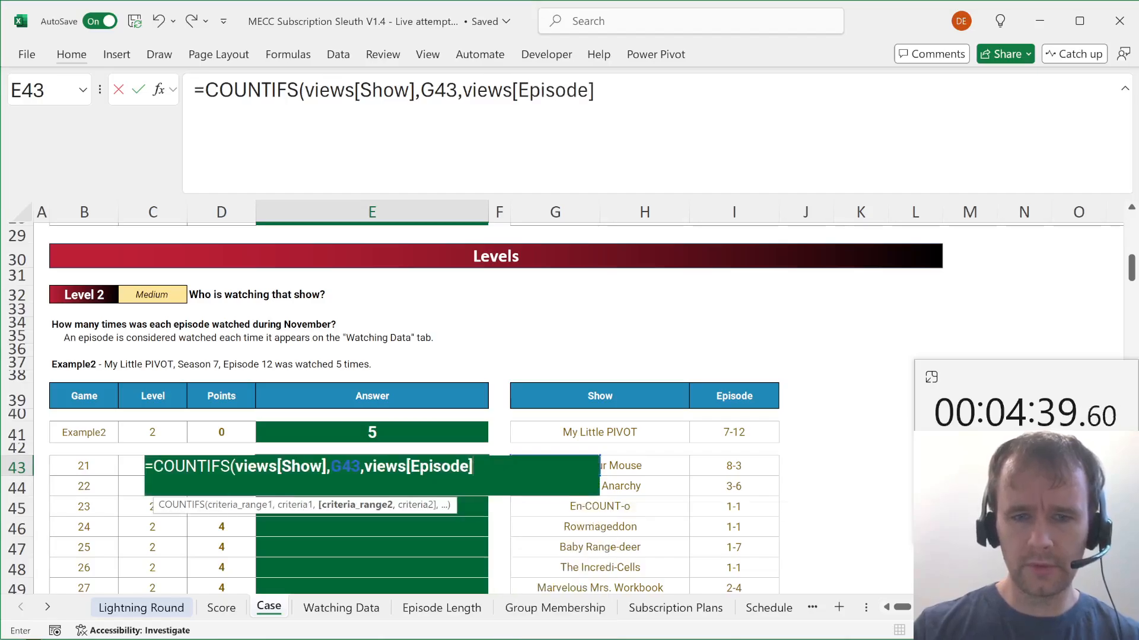
type(",")
key("Right")
key("Right")
key("Right")
type(")")
key("ctrl+Return")
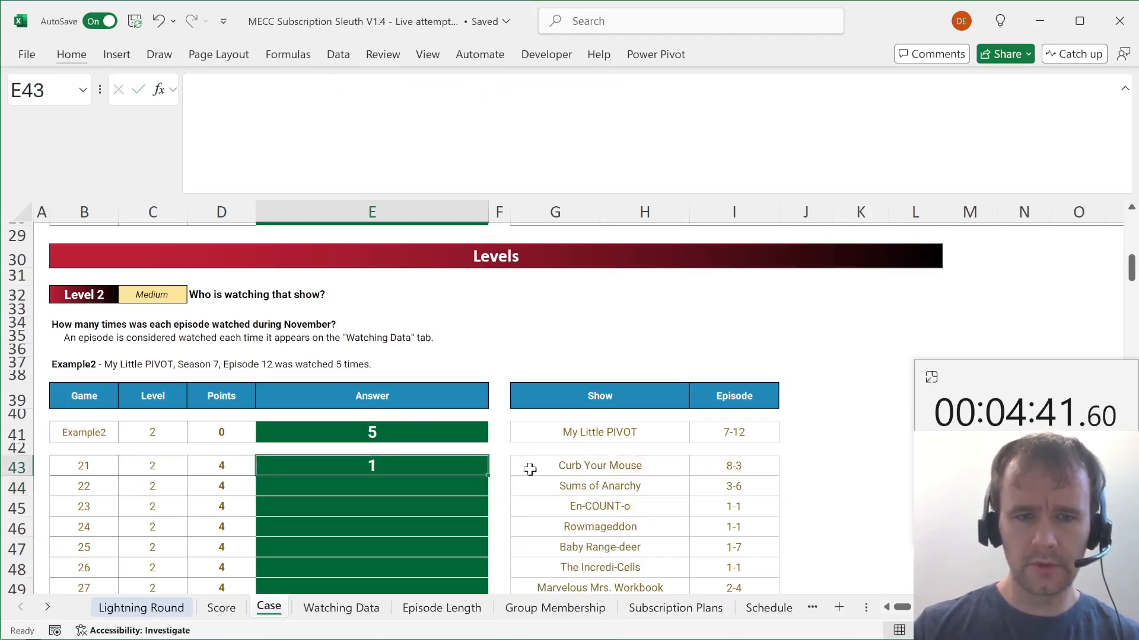
Copy the COUNTIFS formula from E43 down to E62 to count the views for the remaining Level 2 games.
key("ctrl+c")
key("ctrl+Up")
key("ctrl+Down")
key("Left")
key("ctrl+Down")
key("Right")
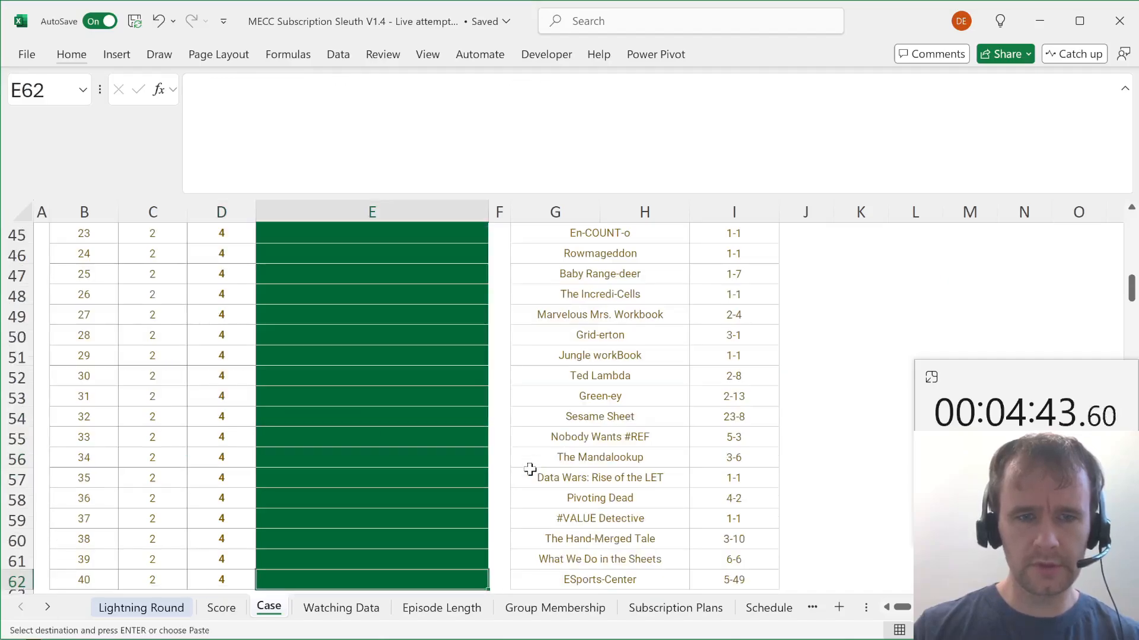
key("Return")
key("Return")
Check the Score sheet, and read the Level 3 instructions on the Case sheet.
key("ctrl+Page_Up")
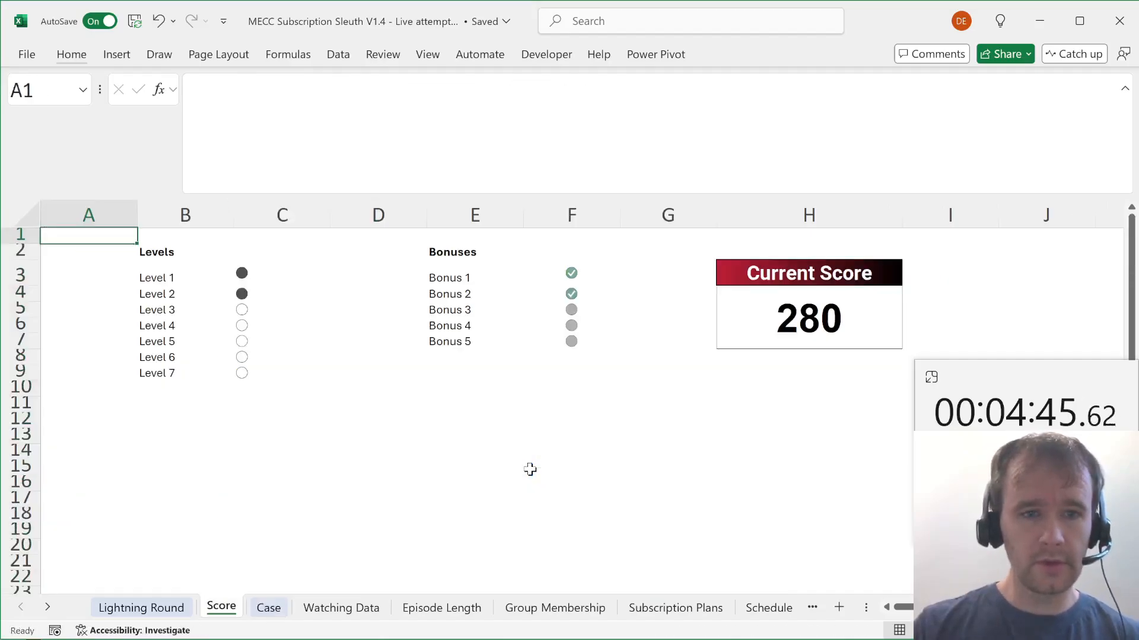
key("ctrl+Page_Down")
scroll(461, 502, "down", 6)
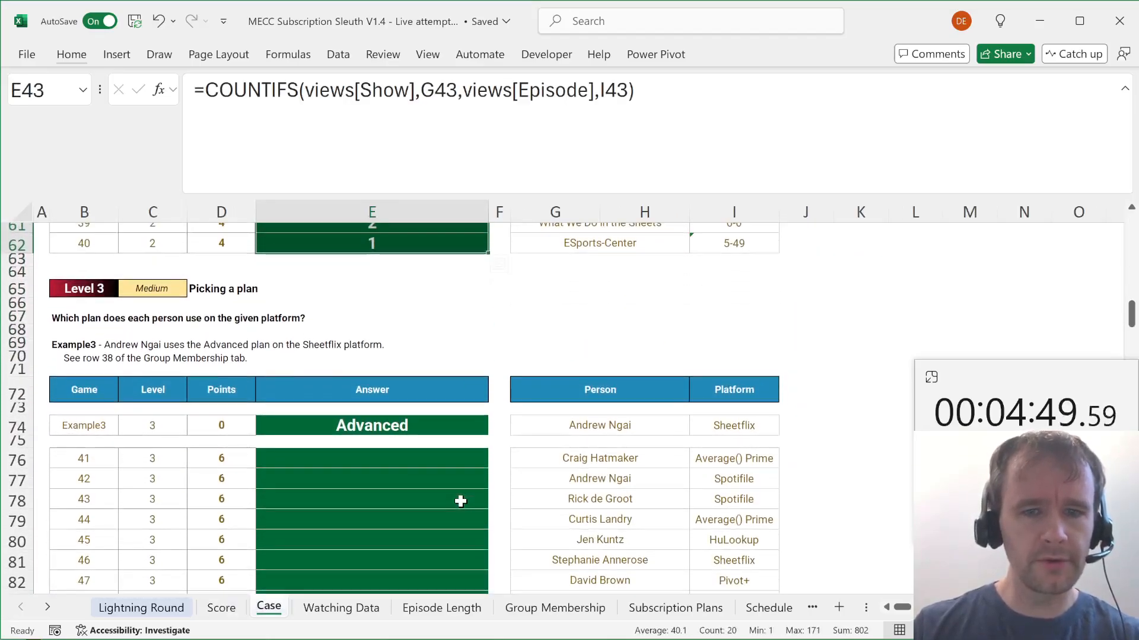
left_click(423, 477)
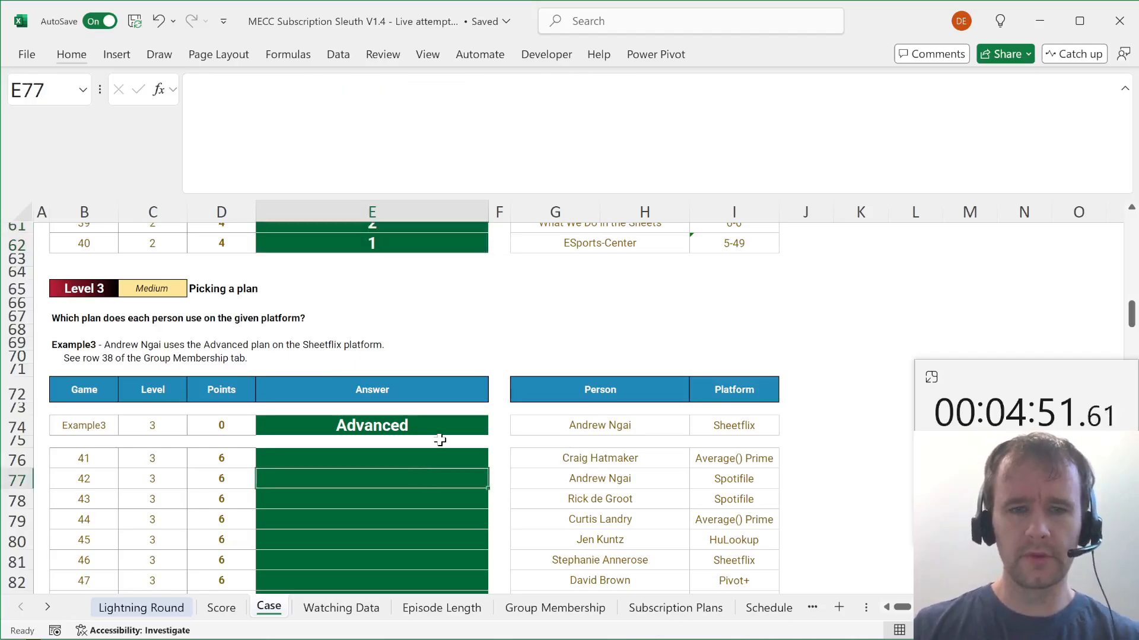
Start a FILTER formula in the Level 3 example answer E74 that returns the groups[Plan Name] column.
left_click(421, 431)
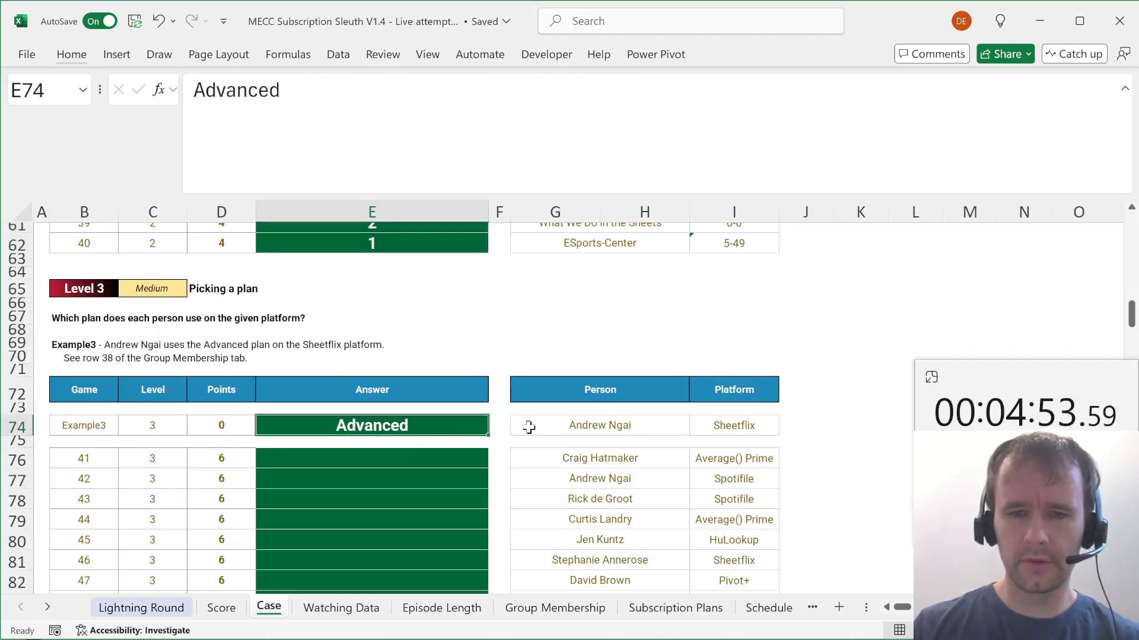
type("=fil")
key("Down")
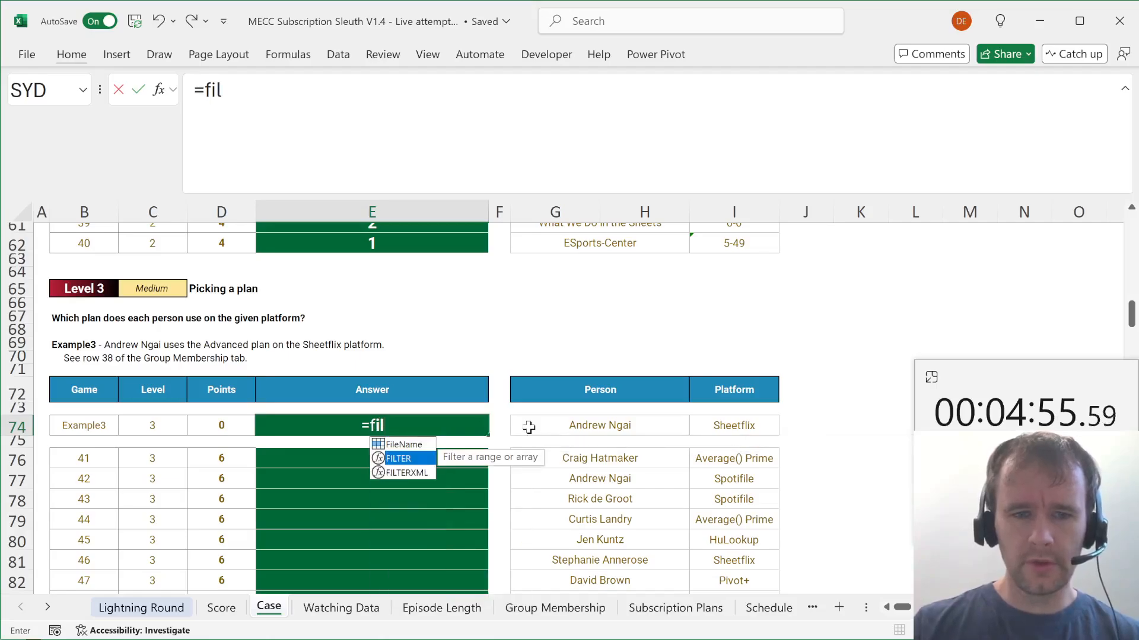
key("Tab")
type("group")
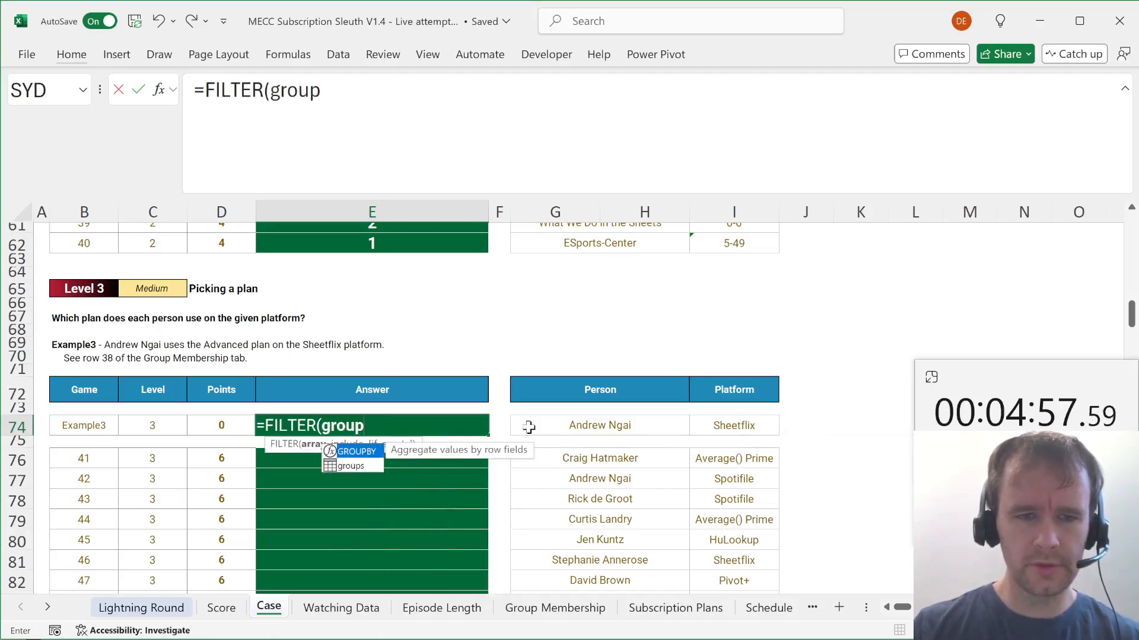
key("Down")
key("Tab")
type("[")
key("Down")
key("Down")
key("Down")
key("Down")
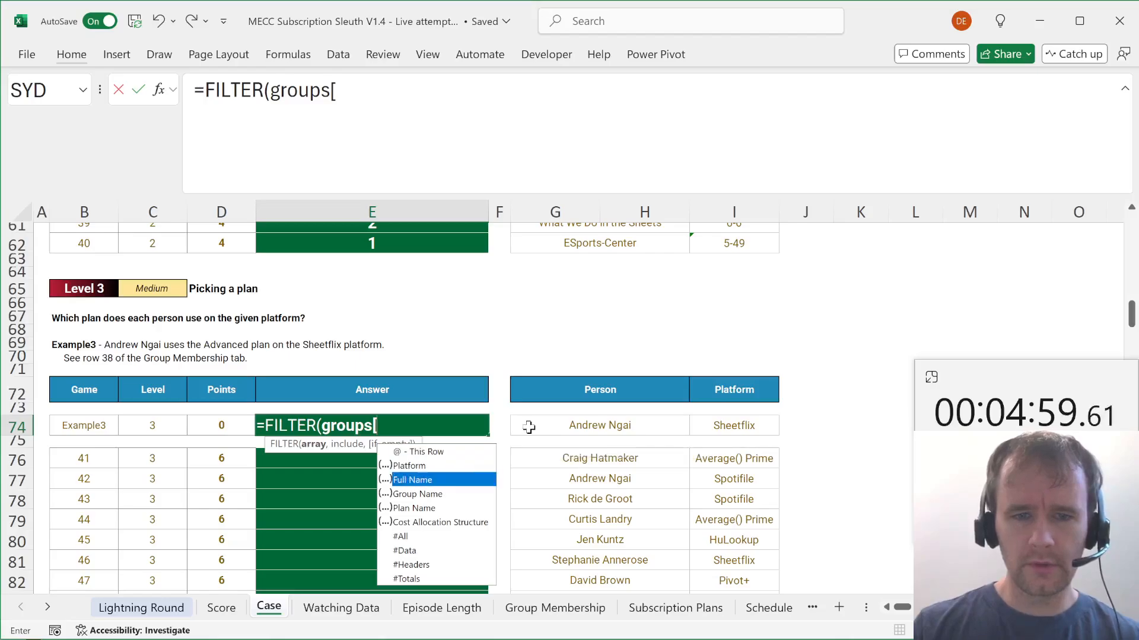
key("Tab")
Add the condition that groups[Full Name] equals G74 to the FILTER formula in E74.
type("],(group")
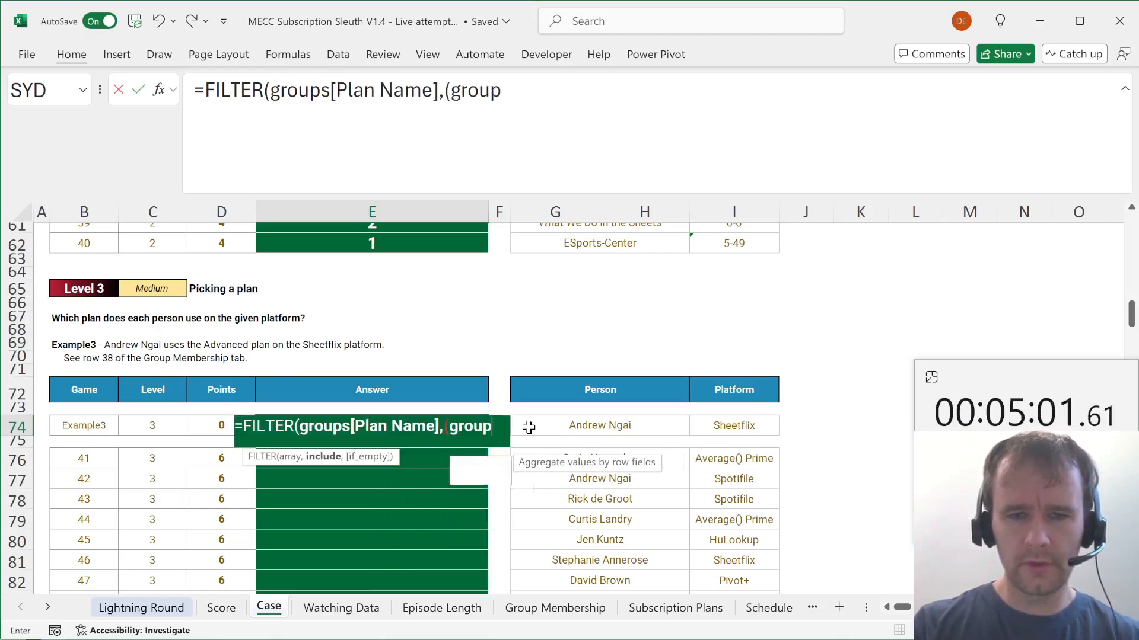
key("Down")
key("Tab")
type("[n")
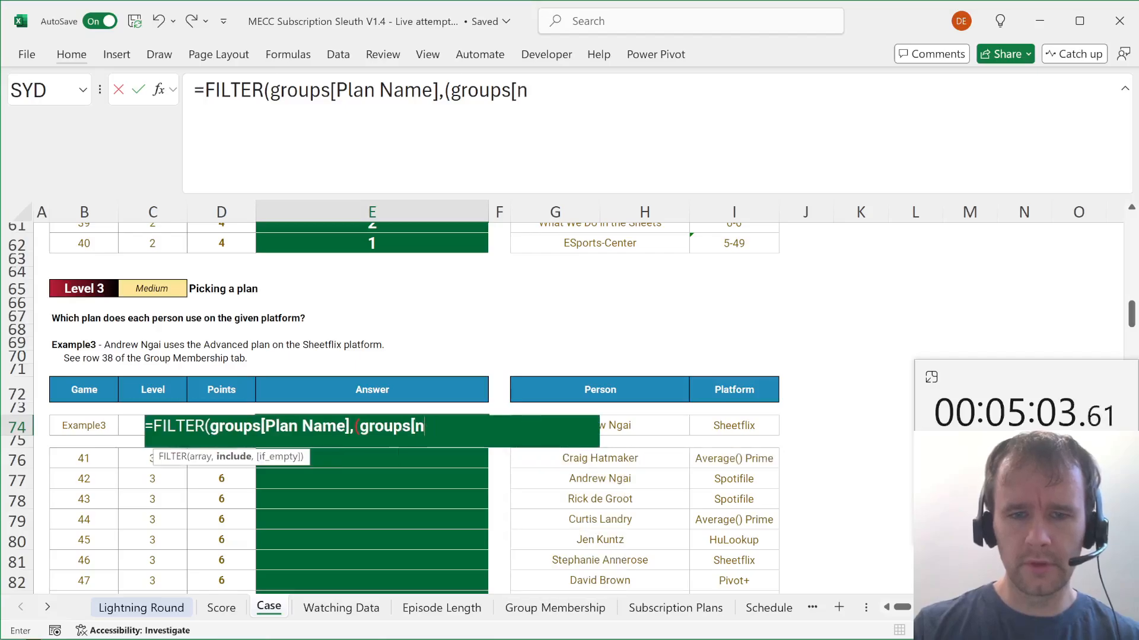
key("BackSpace")
key("Down")
key("Down")
key("Tab")
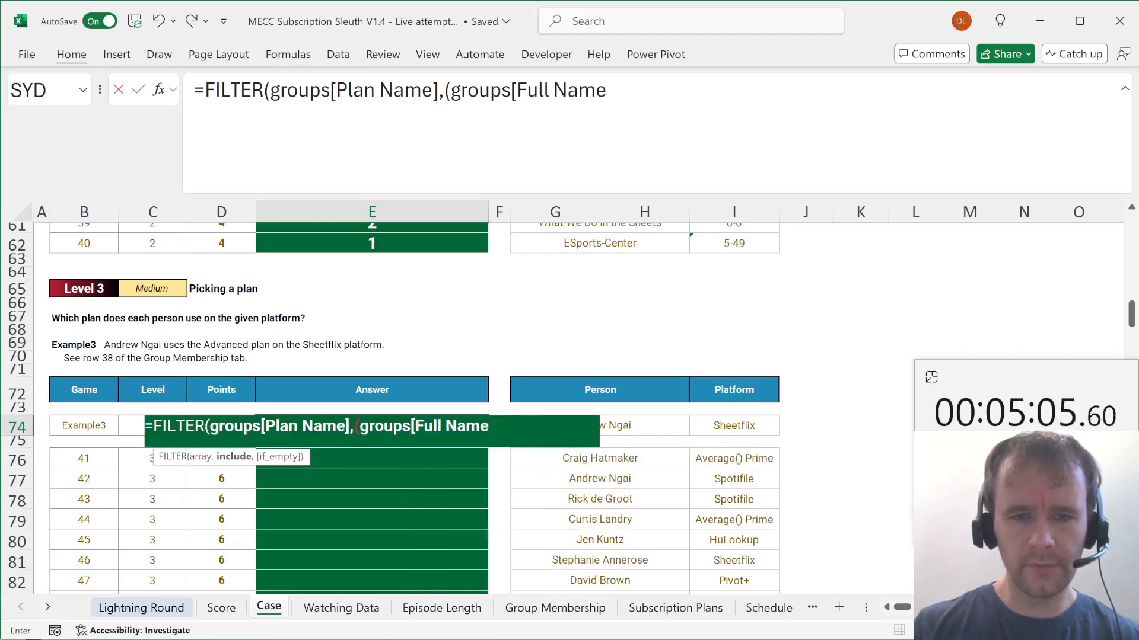
type("==")
left_click(555, 425)
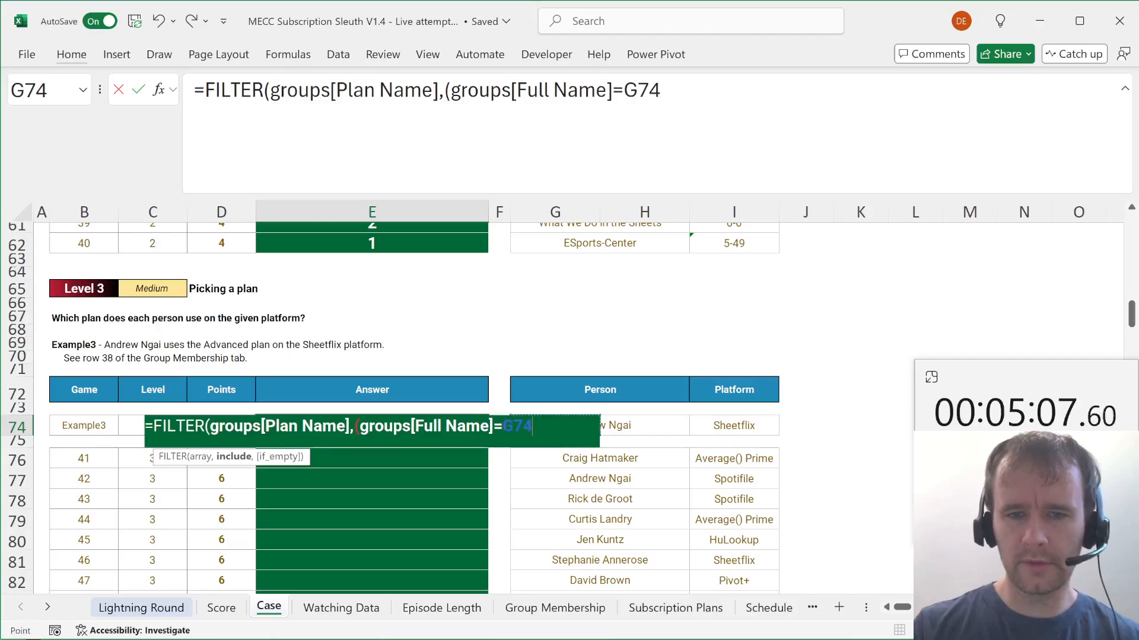
Multiply in a second condition that groups[Platform] equals I74, and complete the E74 formula.
type(")*(")
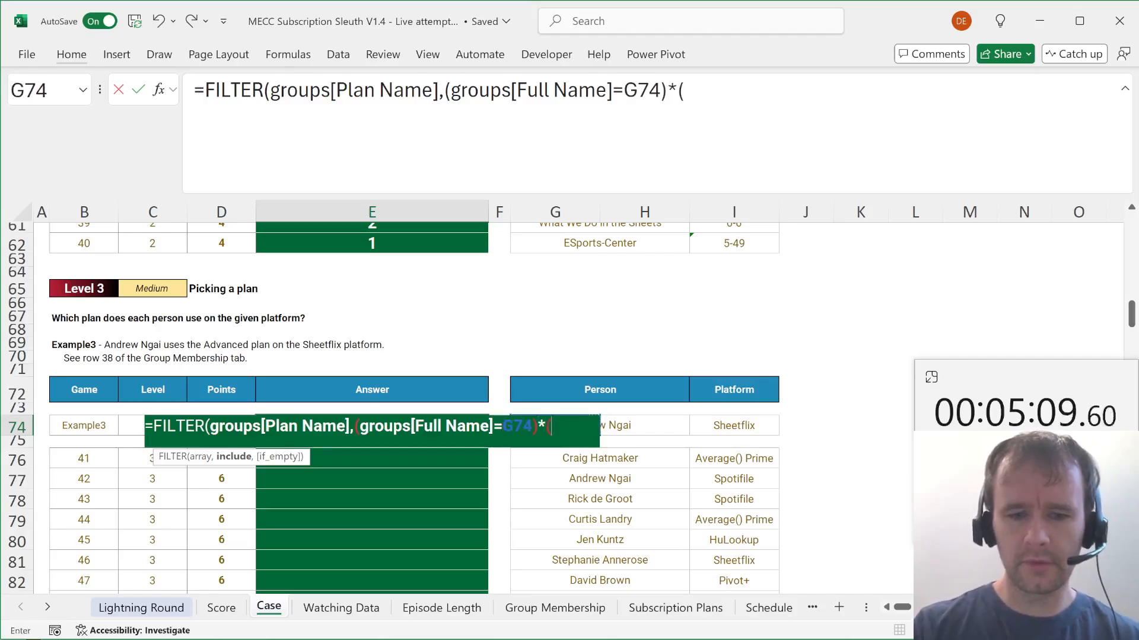
type("gruo")
key("BackSpace")
key("BackSpace")
type("ou")
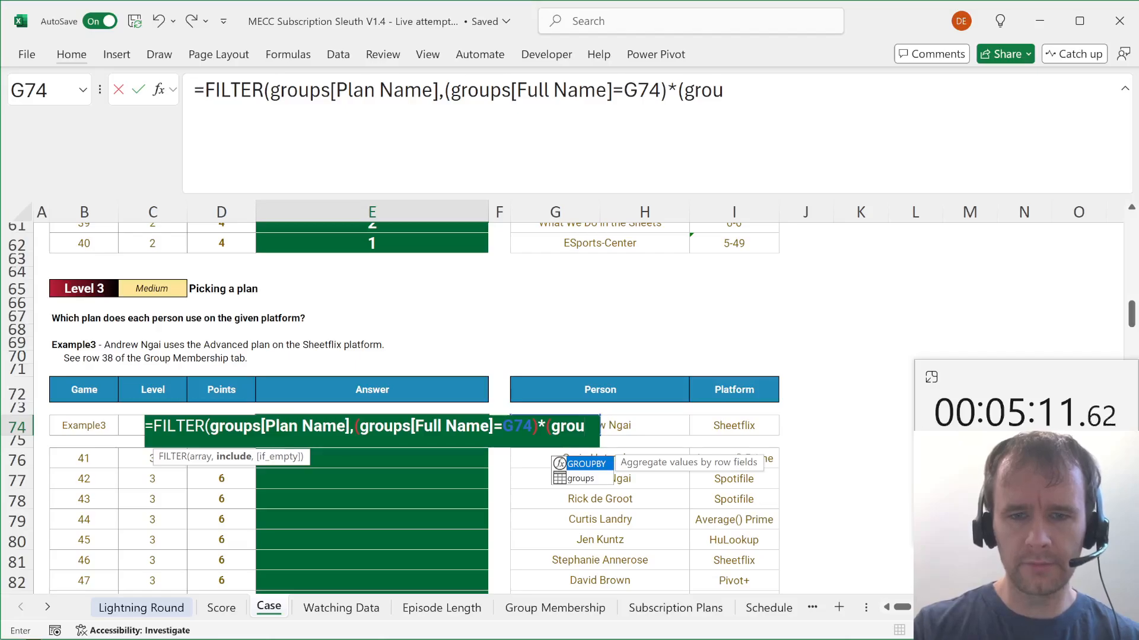
type("ps[")
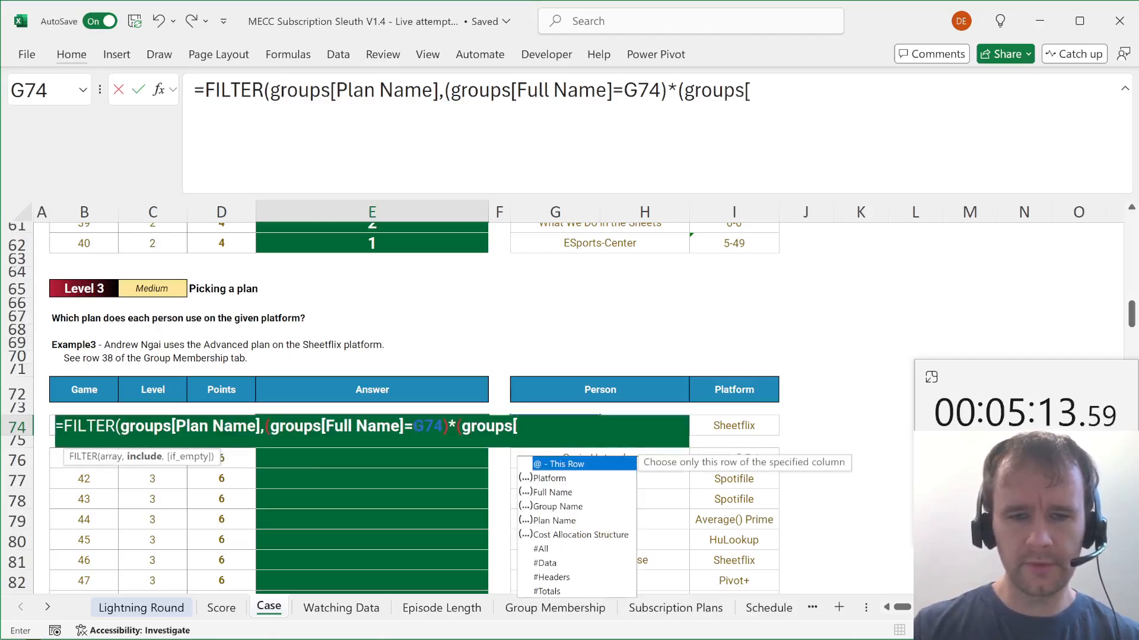
key("Down")
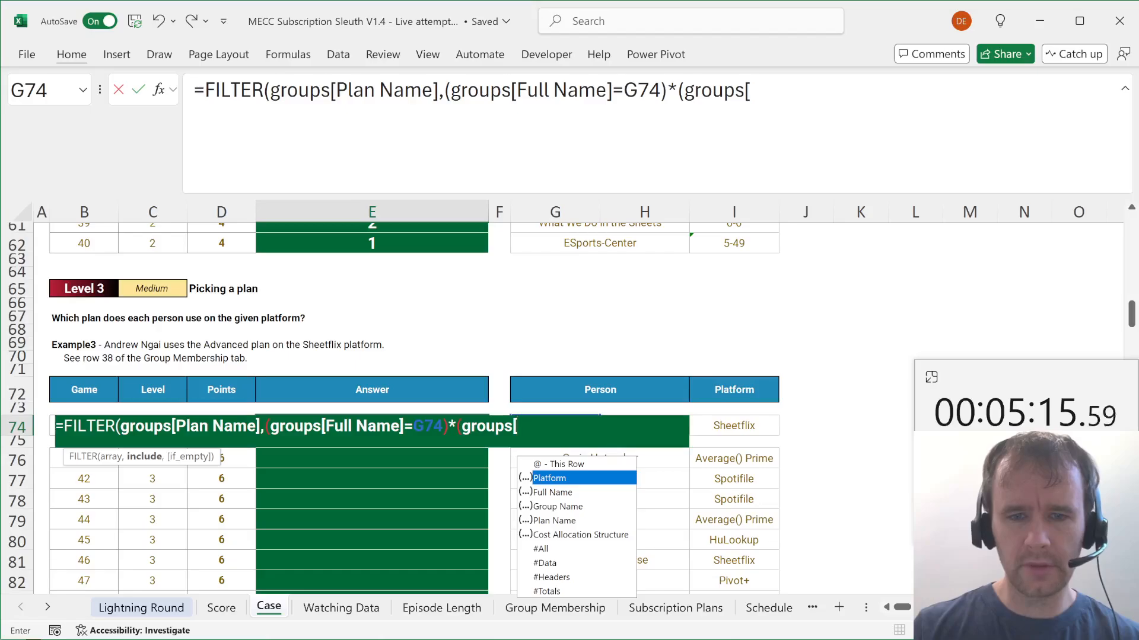
key("Tab")
type("=")
key("Right")
key("Right")
key("Right")
key("Right")
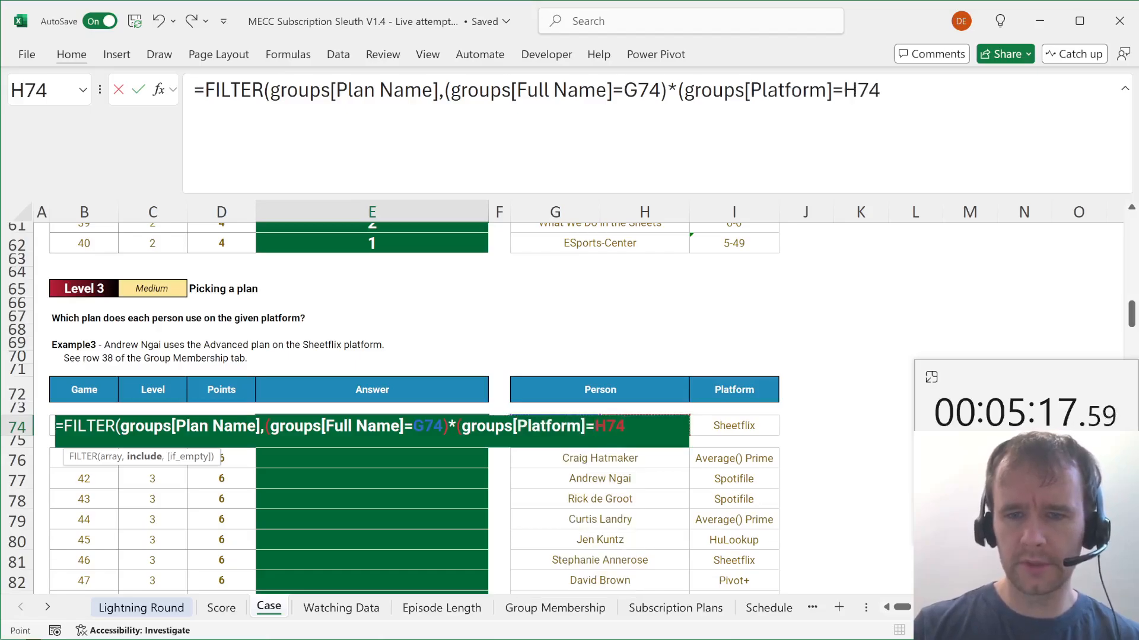
type("))")
key("Return")
key("Up")
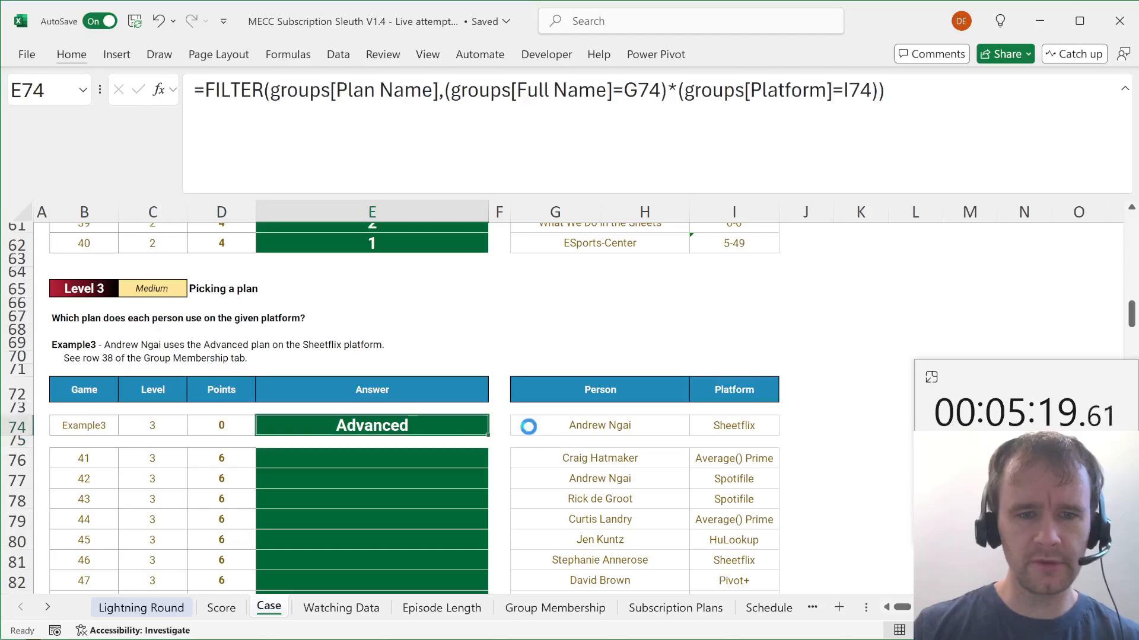
Copy the E74 plan lookup into the Level 3 answer cells E76 to E95.
key("ctrl+c")
key("Down")
key("Down")
key("ctrl+v")
key("ctrl+Down")
key("ctrl+shift+Up")
key("ctrl+v")
Check the Score sheet, and read the Level 4 monthly subscription cost instructions and example on the Case sheet.
key("ctrl+Page_Up")
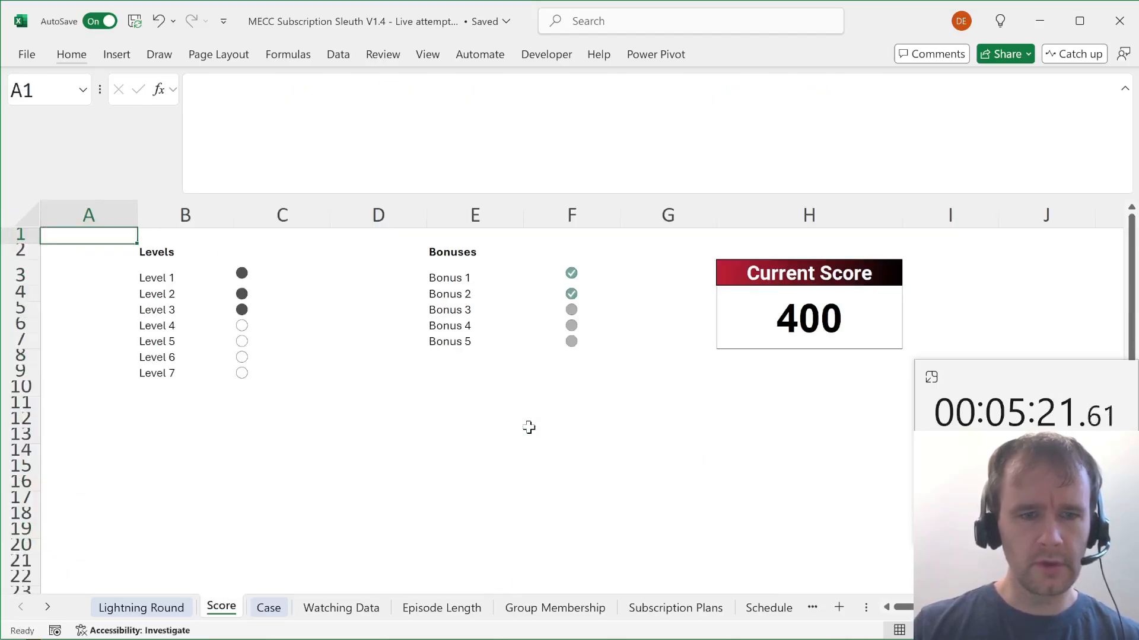
key("ctrl+Page_Down")
scroll(529, 427, "down", 6)
key("Up")
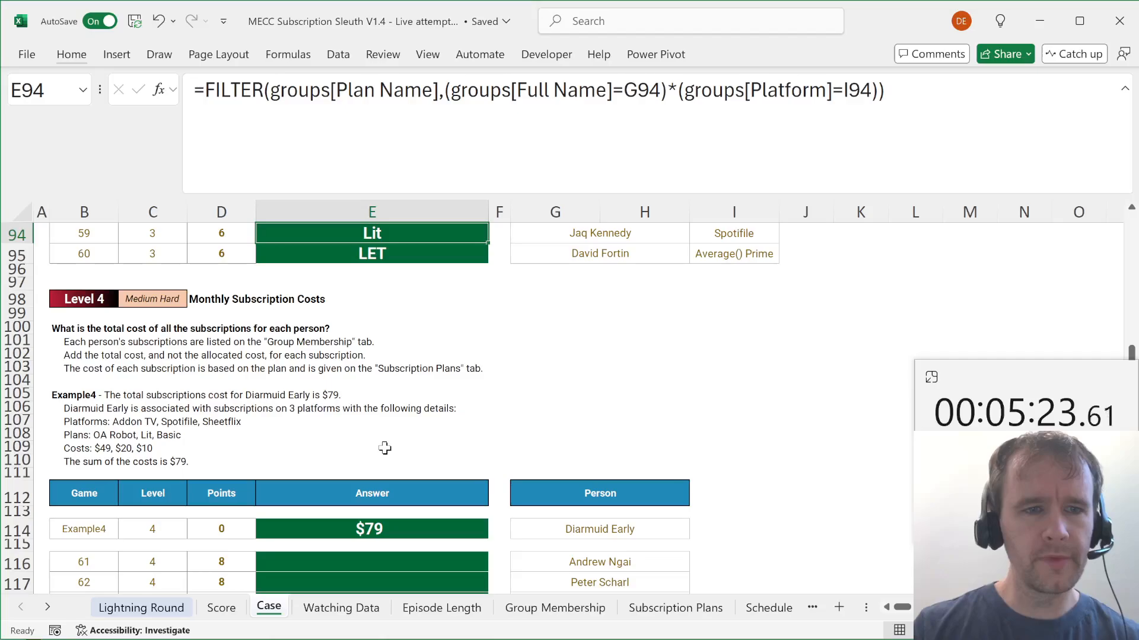
scroll(385, 449, "down", 2)
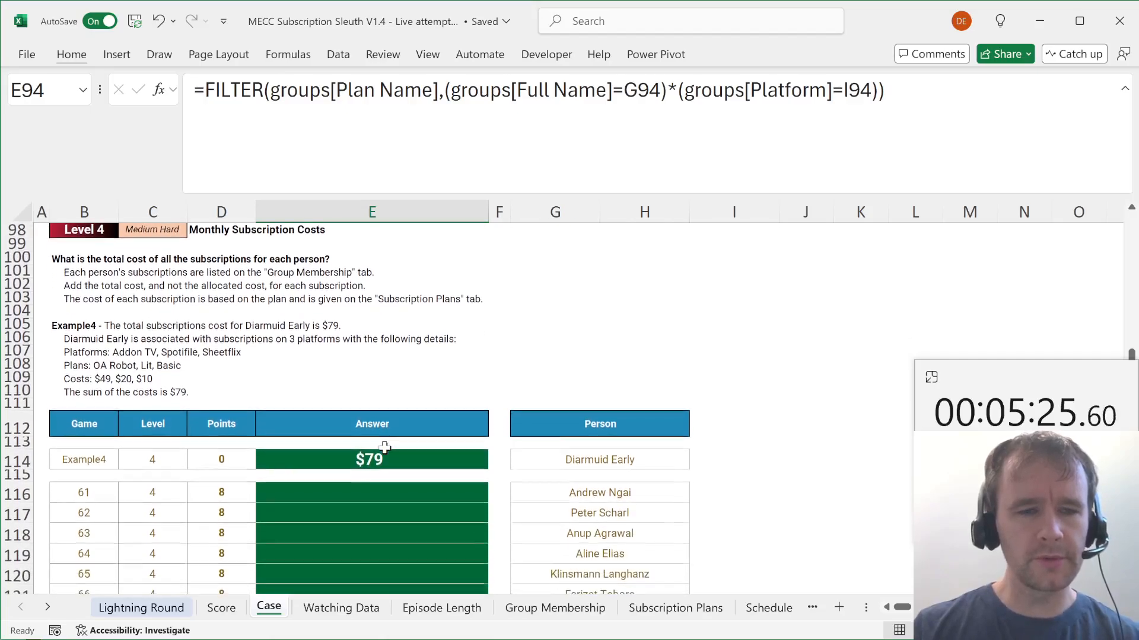
scroll(385, 448, "up", 1)
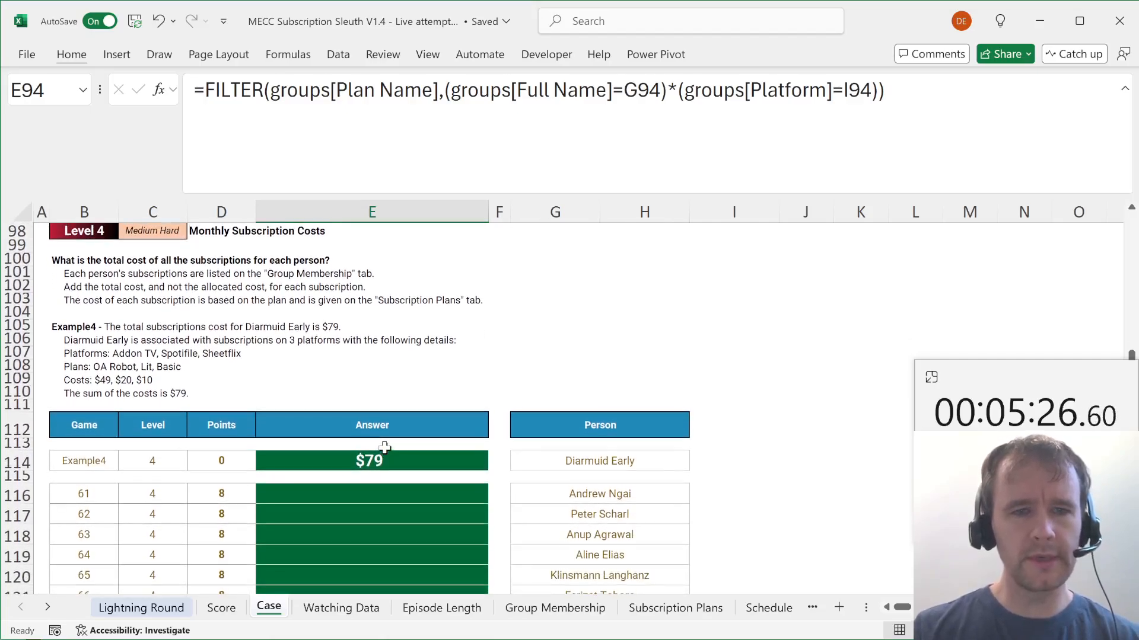
Start a FILTER formula in I114, beside the Level 4 example person, returning groups[Plan Name].
left_click(740, 445)
key("Down")
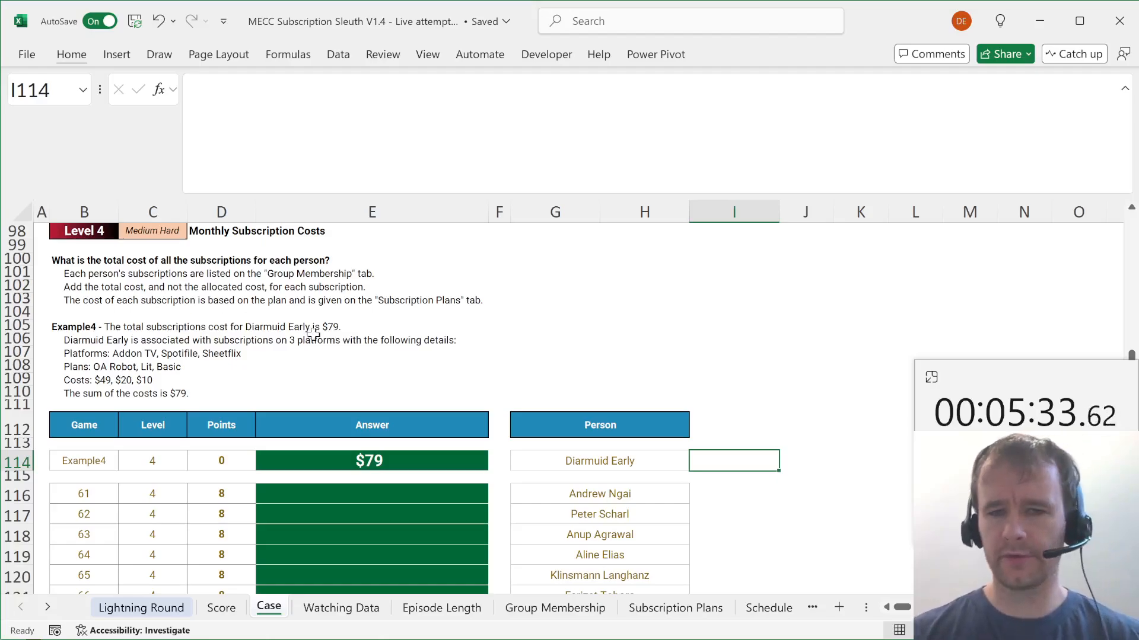
type("=")
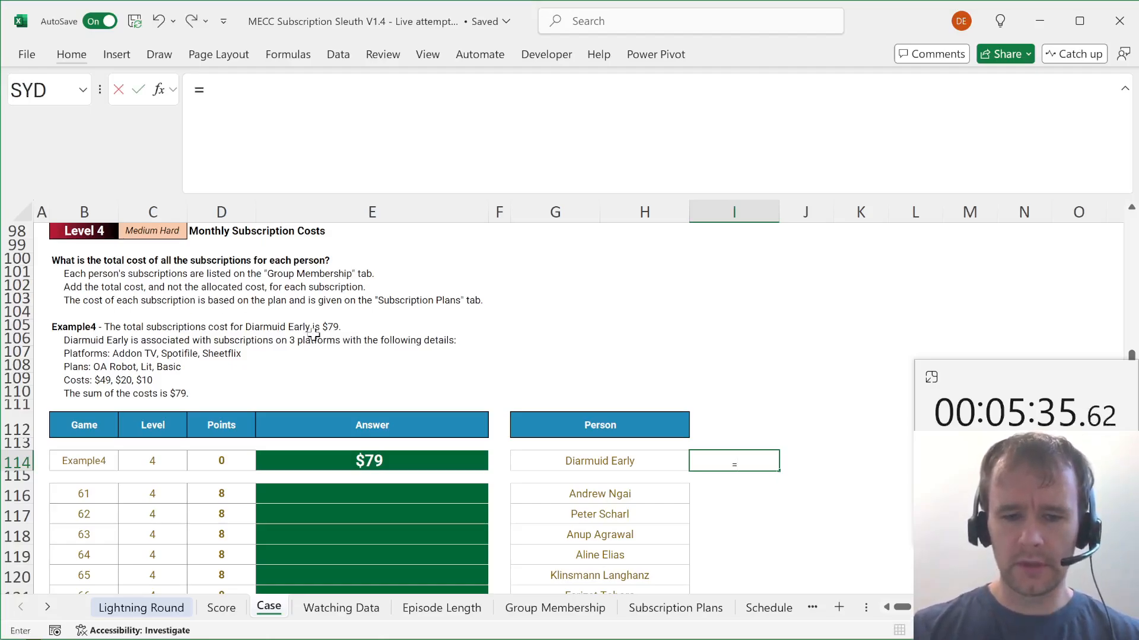
type("fil")
key("Down")
key("Tab")
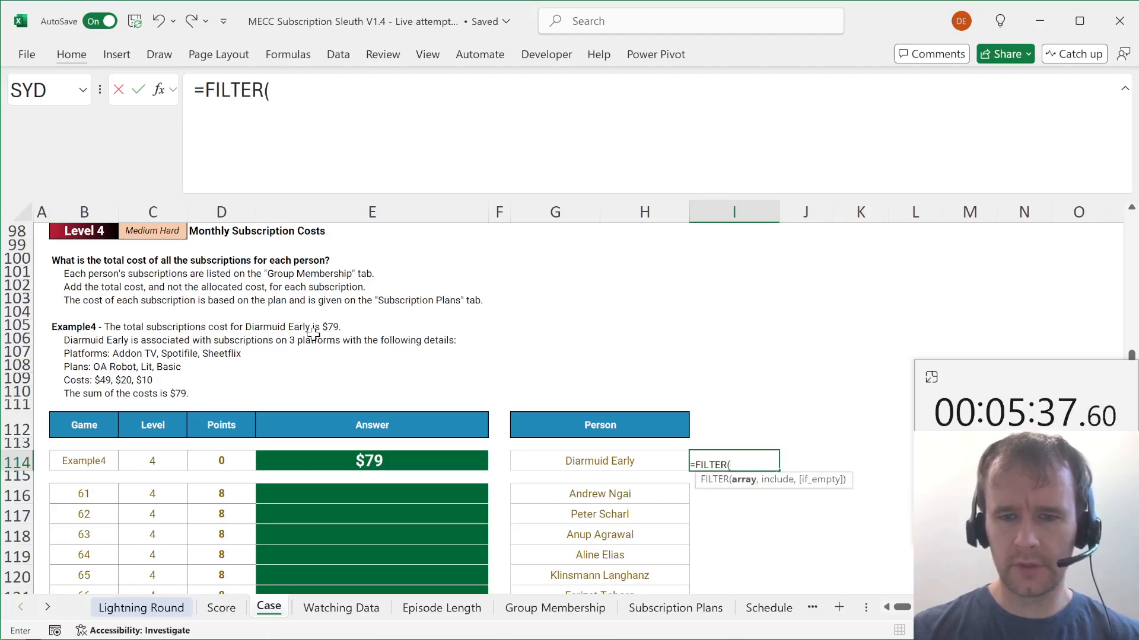
type("groups[")
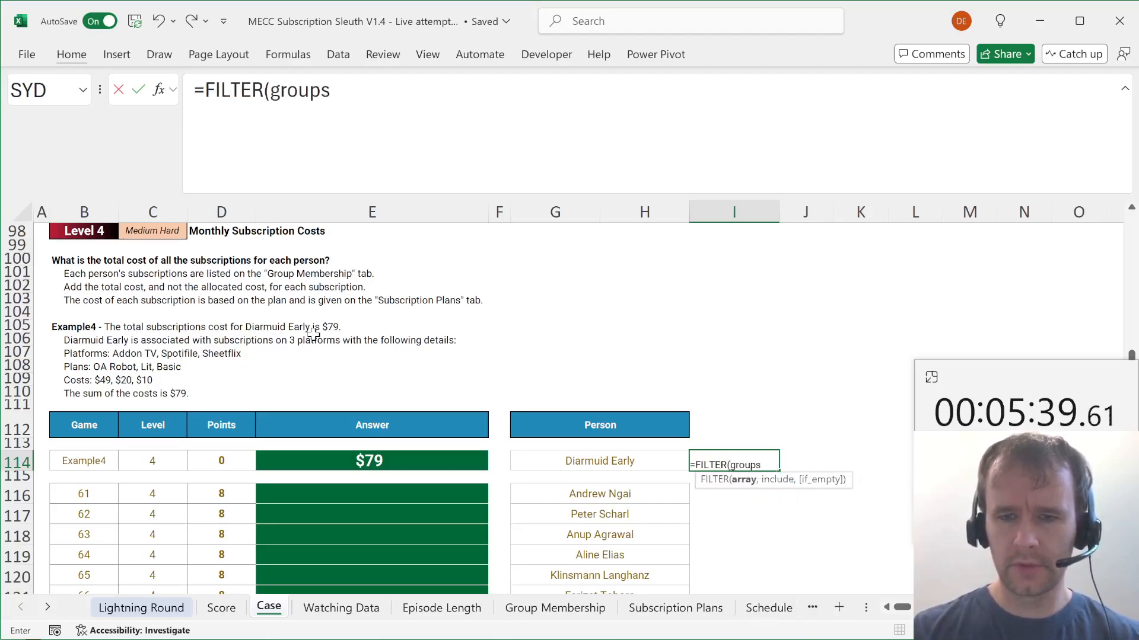
key("Down")
key("Down")
key("Down")
key("Down")
key("Tab")
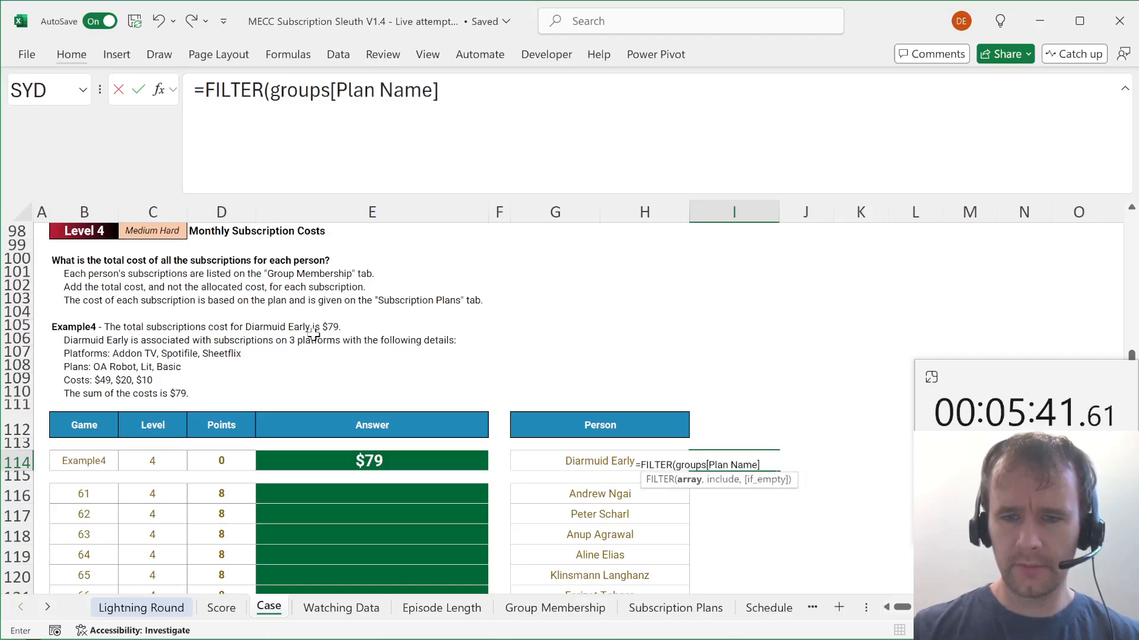
Complete the I114 FILTER with the condition that groups[Full Name] equals H114.
type(",gro")
type("ups[")
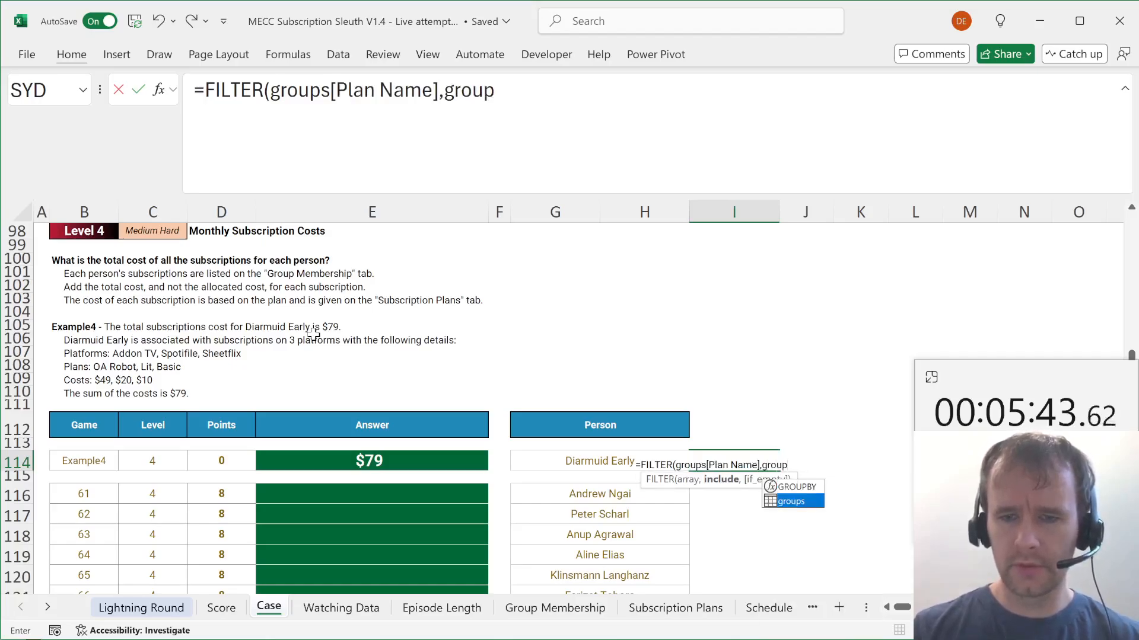
type("f")
key("Tab")
type("]")
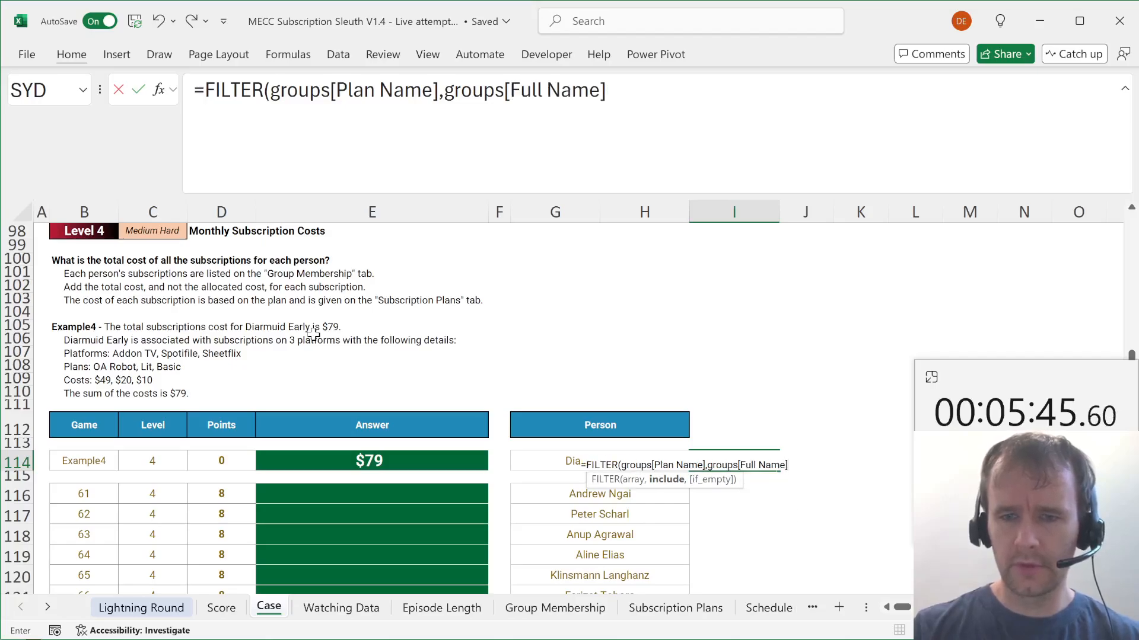
type("=")
key("Left")
type(")")
key("Return")
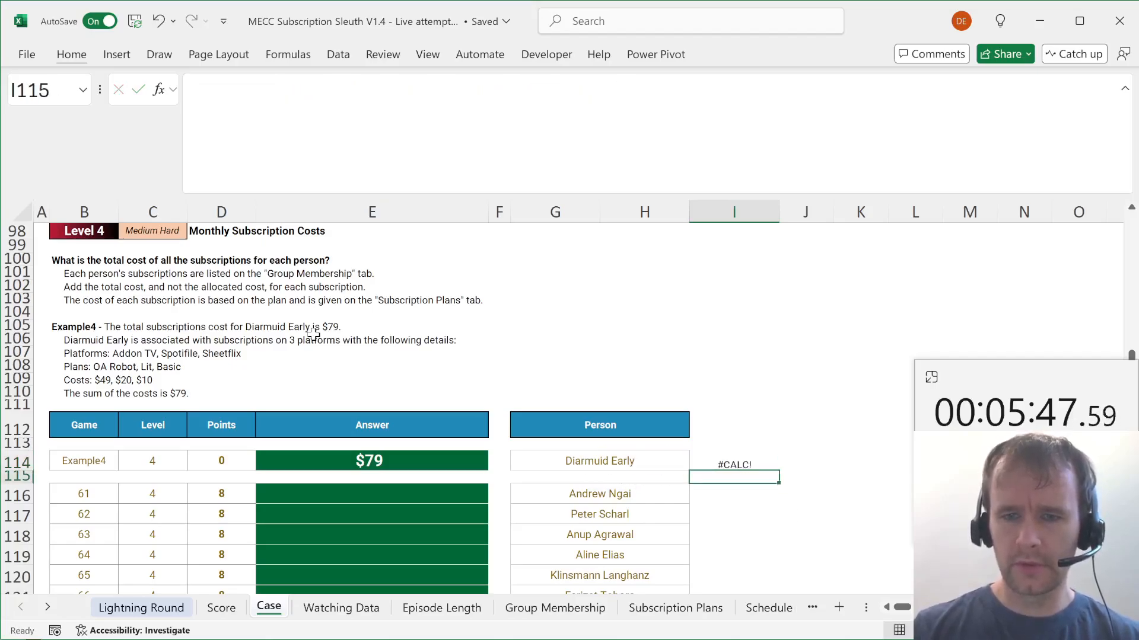
Change the person reference in the I114 FILTER condition to G114.
key("Up")
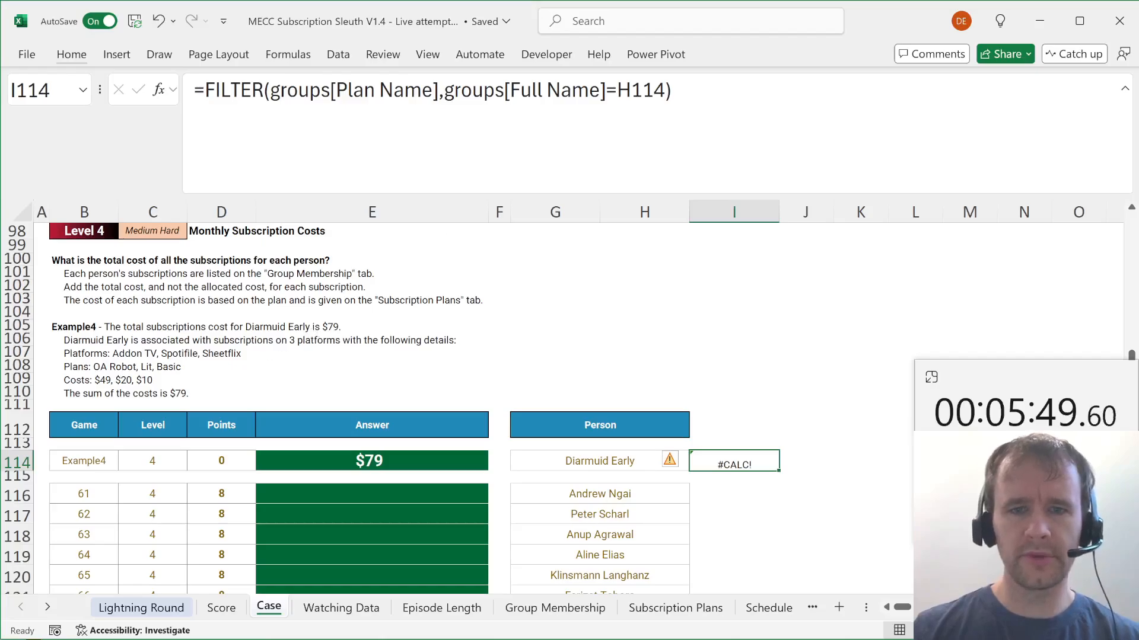
left_click(589, 90)
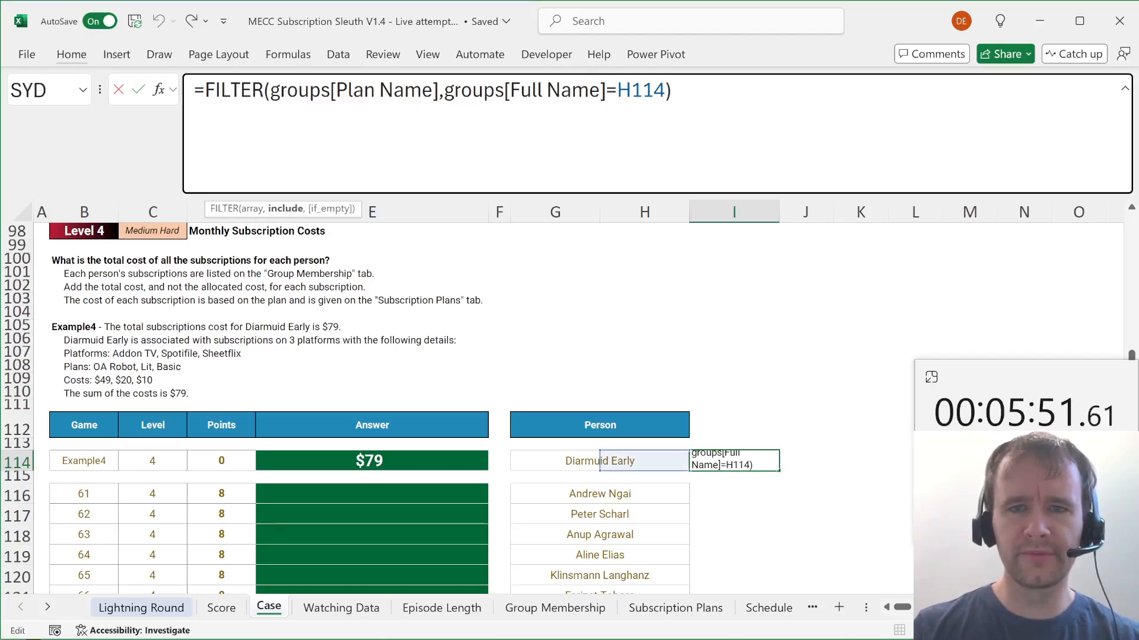
key("BackSpace")
key("BackSpace")
key("BackSpace")
key("BackSpace")
type("g114")
key("Return")
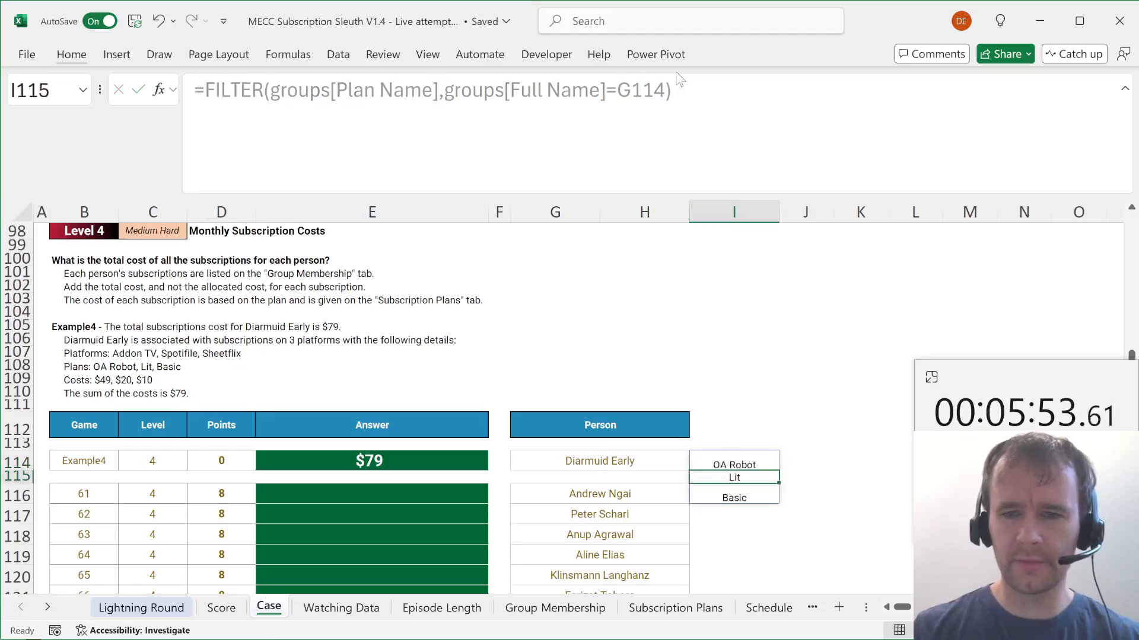
Wrap the I114 FILTER in an XLOOKUP as its lookup value.
key("Up")
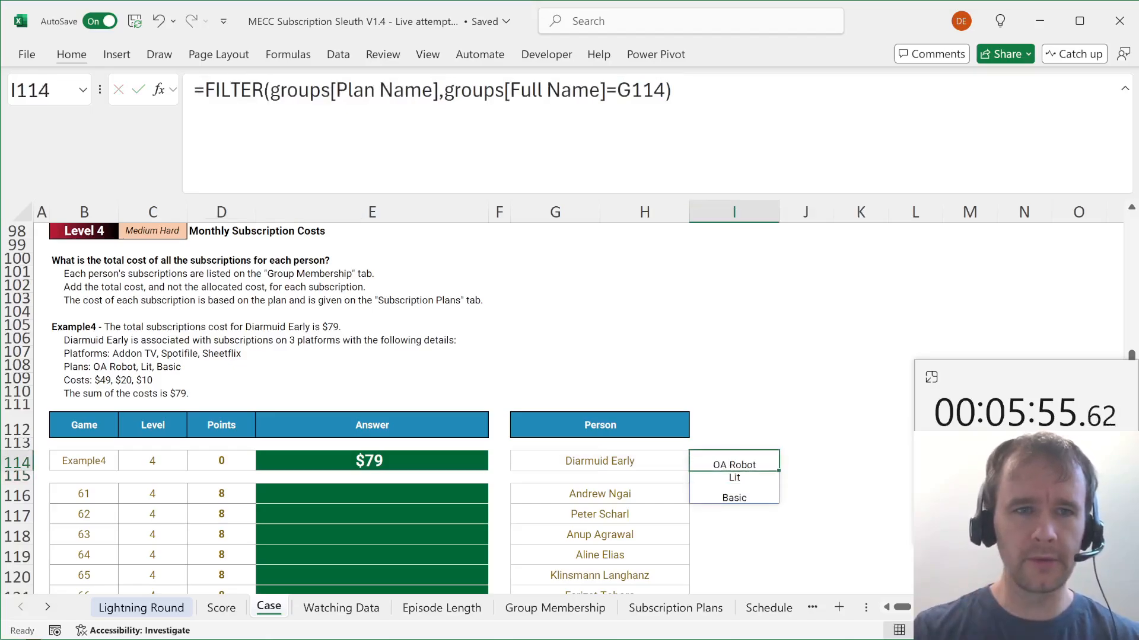
key("F2")
key("Home")
key("Right")
type("XLOOKUP(")
key("End")
type(",")
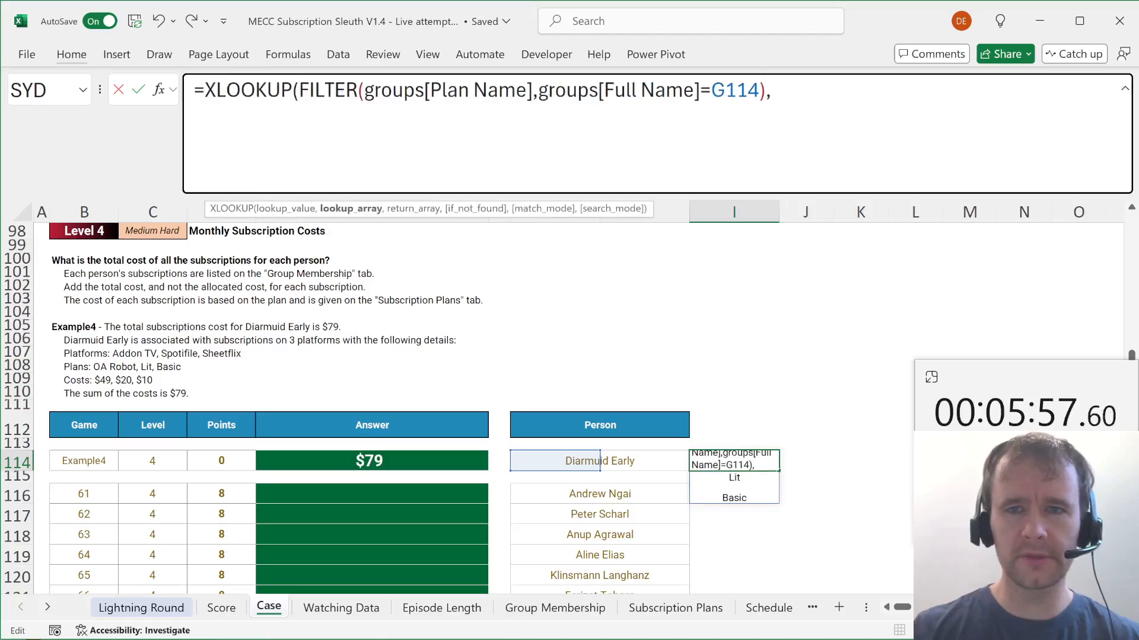
Complete the I114 XLOOKUP with Plans[Plan Name] as the lookup array and Plans[Cost/Month] as the return array.
type("pl")
key("Tab")
key("Down")
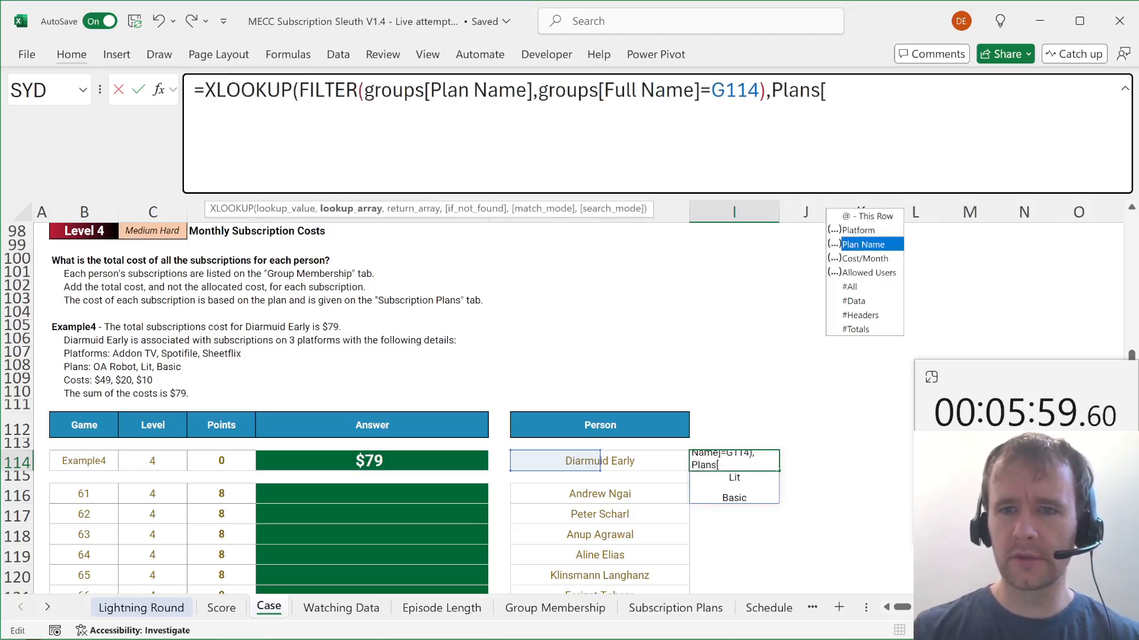
key("Tab")
type(",pla")
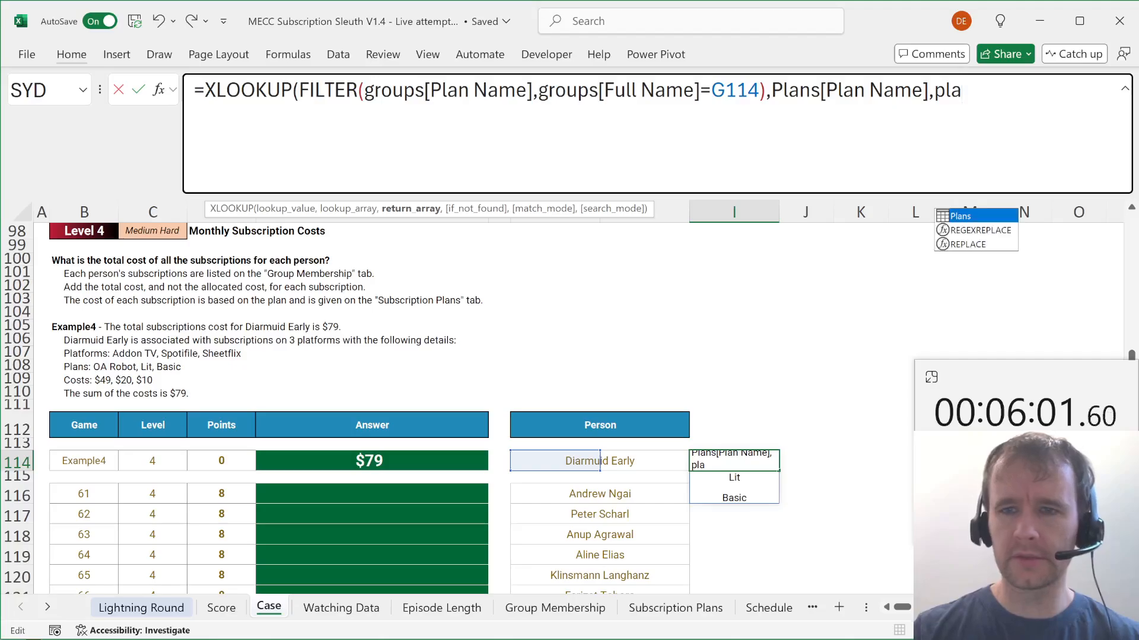
key("Tab")
type("c")
key("Tab")
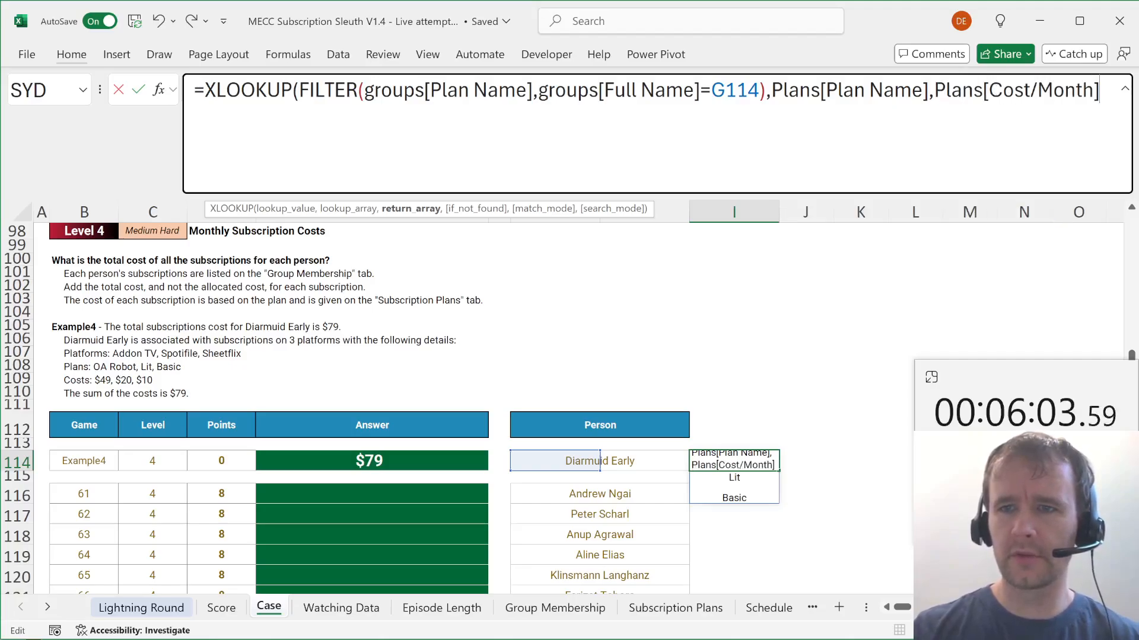
type(")")
key("Return")
Wrap the I114 XLOOKUP formula in SUM to total the plan costs.
left_click(733, 461)
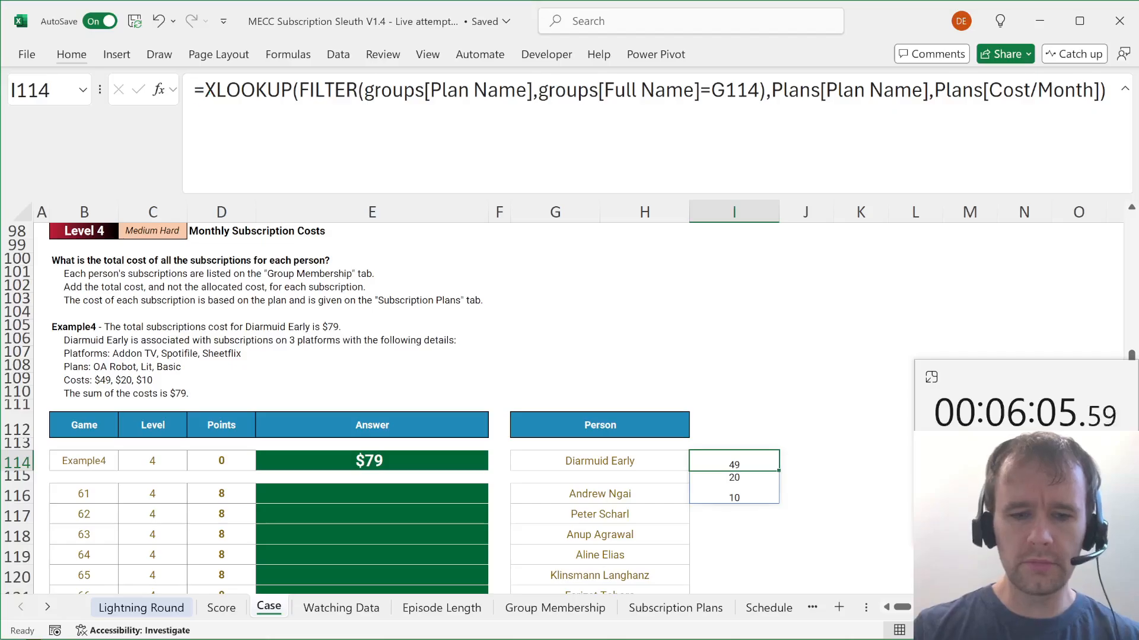
key("ctrl+shift+p")
type("w")
key("Return")
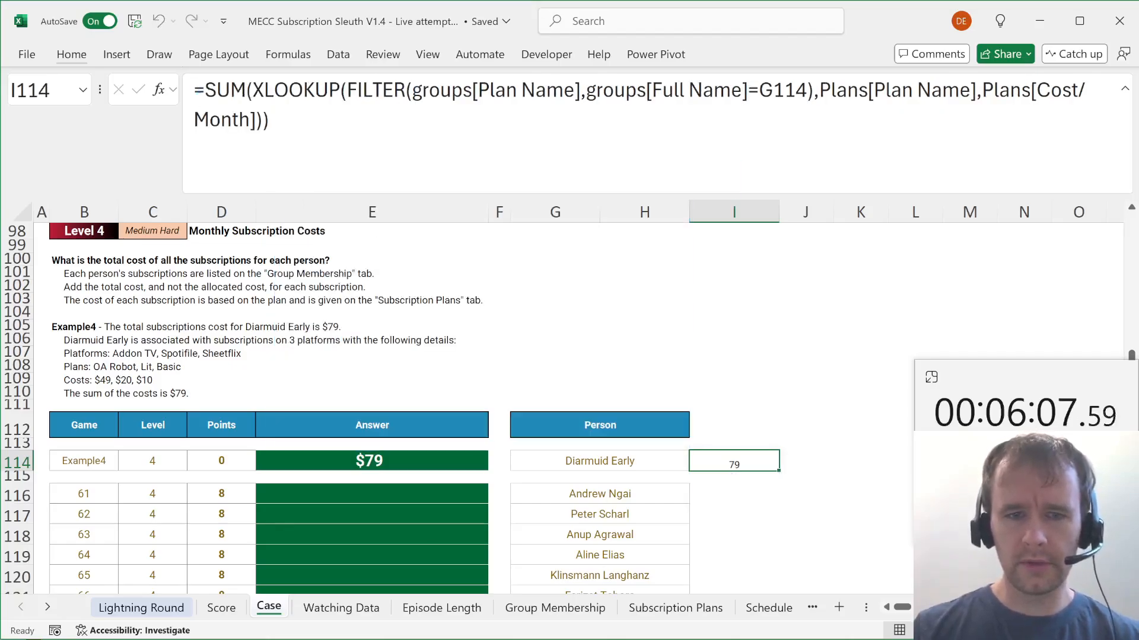
Copy the I114 total cost formula into the Level 4 example answer cell E114.
key("ctrl+c")
key("Left")
key("Left")
key("Left")
key("Left")
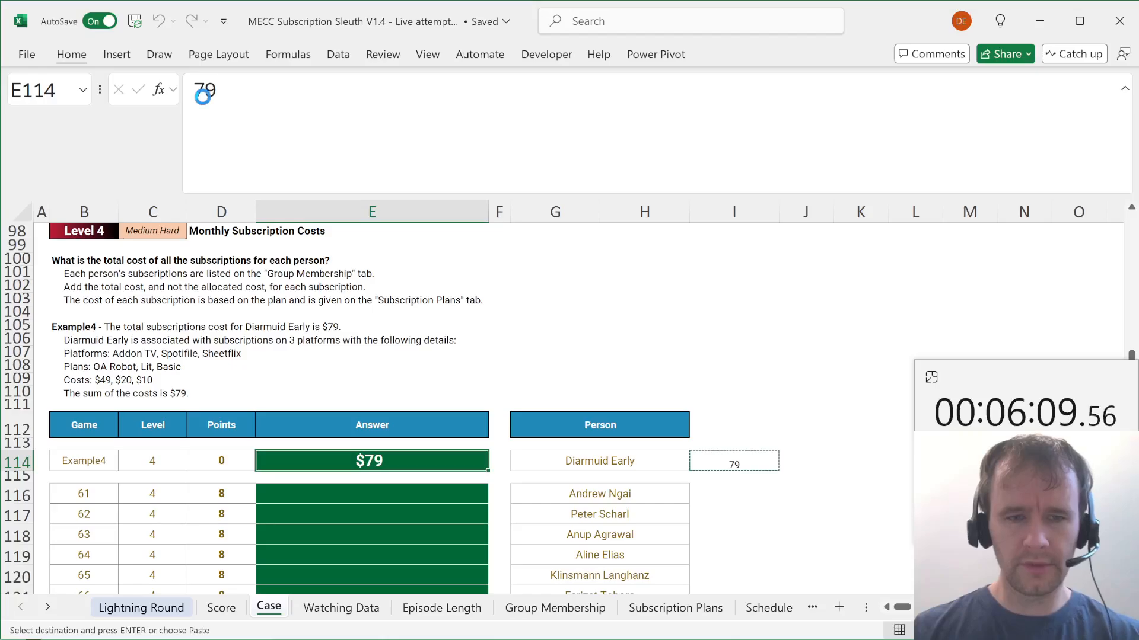
key("ctrl+v")
Copy the E114 formula into all Level 4 answer cells, E116:E135.
key("ctrl+c")
key("Down")
key("Down")
key("ctrl+v")
key("Left")
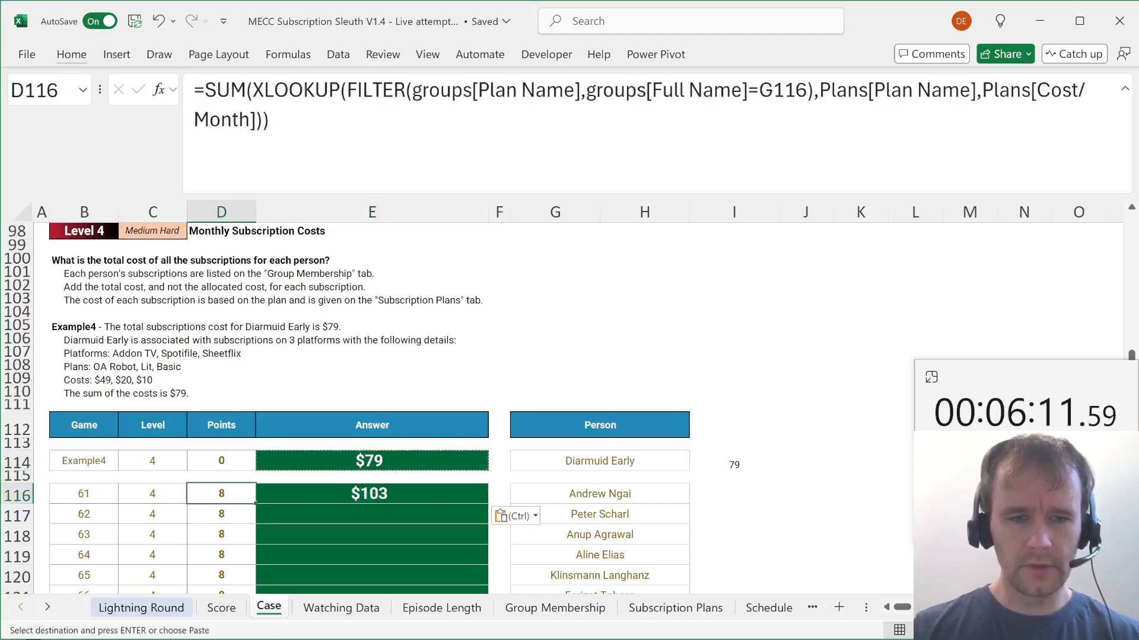
key("ctrl+Down")
key("Right")
key("ctrl+shift+Up")
key("ctrl+v")
Check the Score sheet, and read the Level 5 Sharing Subscriptions instructions and example on the Case sheet.
key("ctrl+Page_Up")
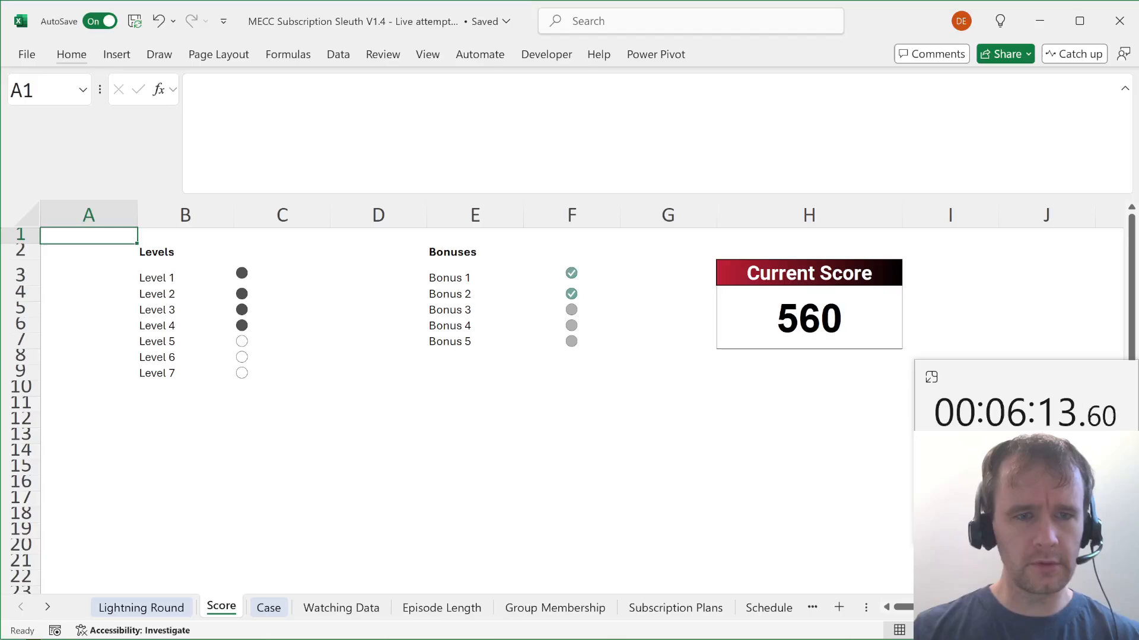
key("ctrl+Page_Down")
key("Up")
scroll(405, 350, "down", 6)
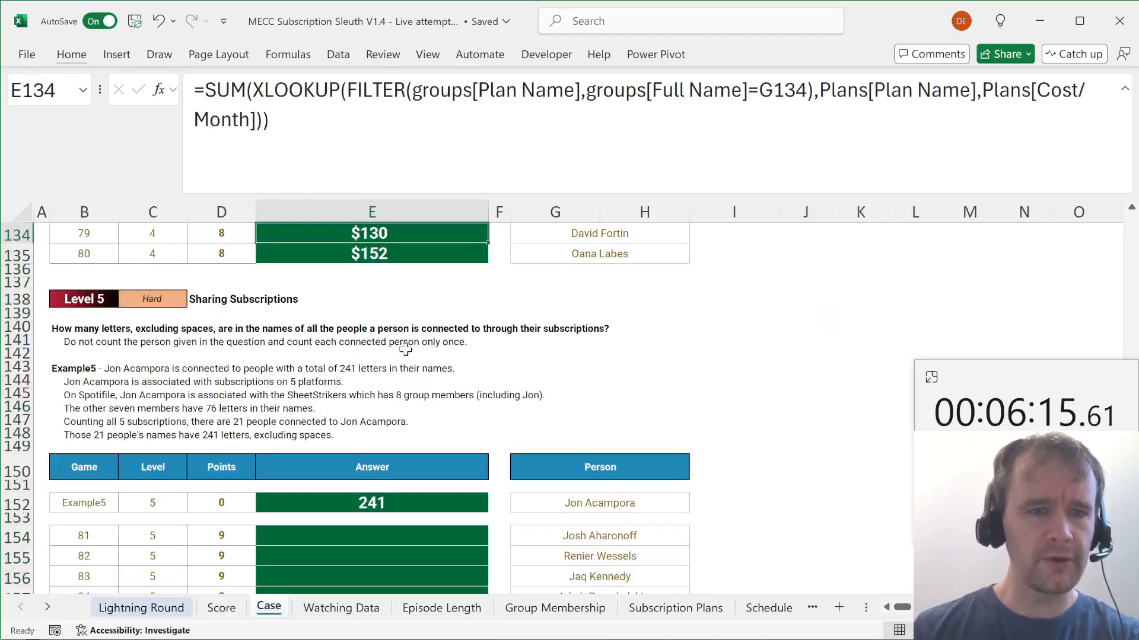
scroll(634, 366, "down", 1)
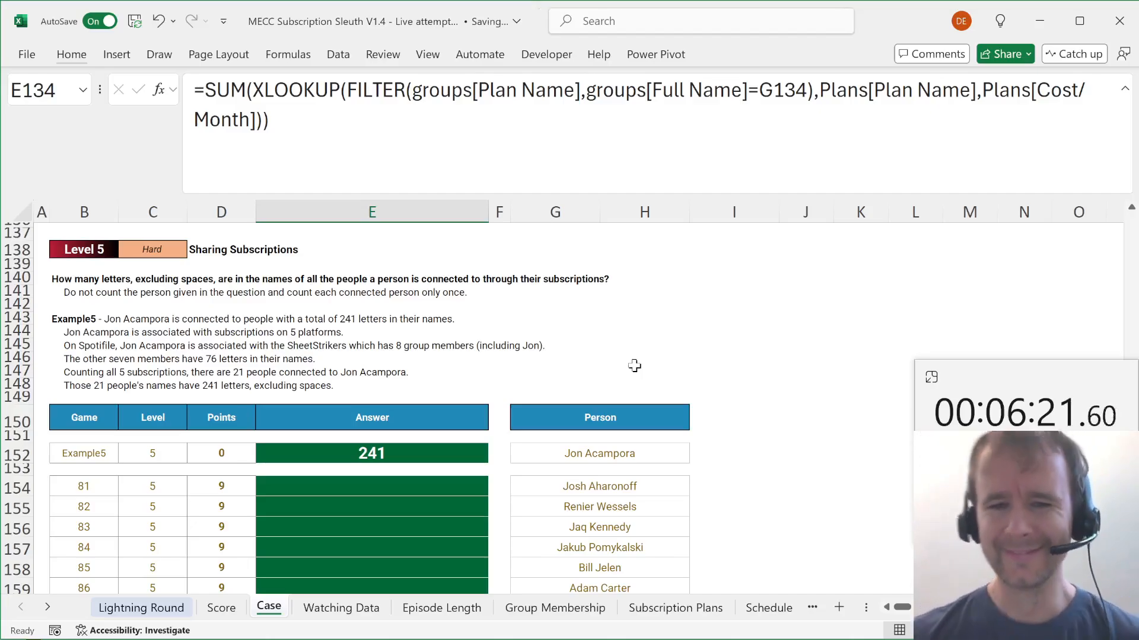
scroll(703, 391, "down", 2)
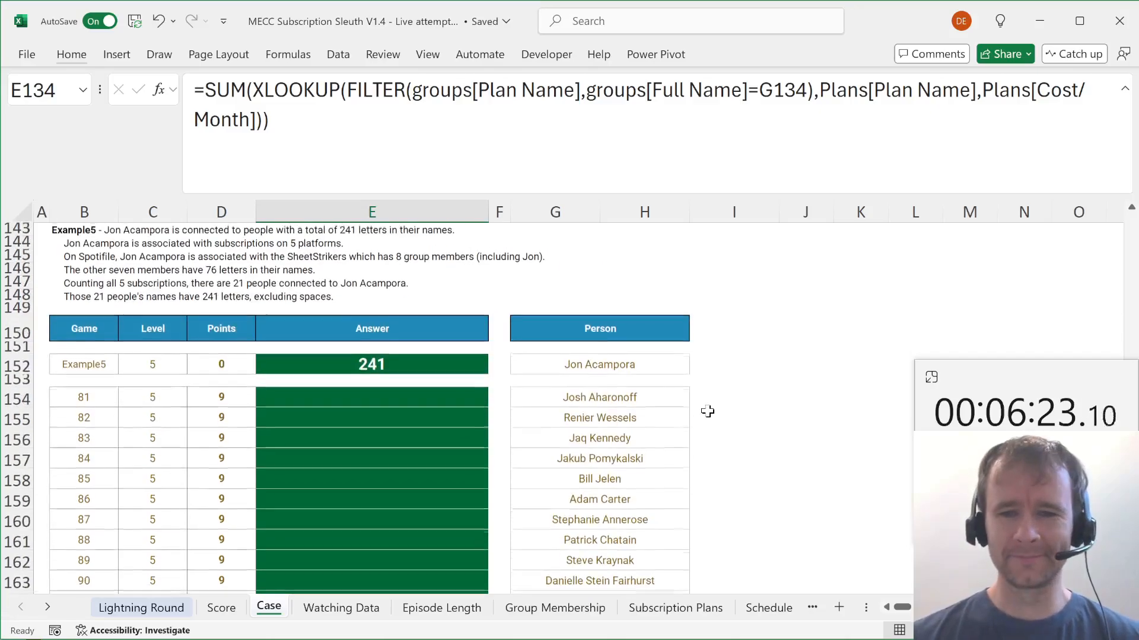
Start a FILTER formula in I152, beside the Level 5 example person, returning groups[Group Name].
left_click(717, 363)
scroll(715, 364, "up", 2)
type("=")
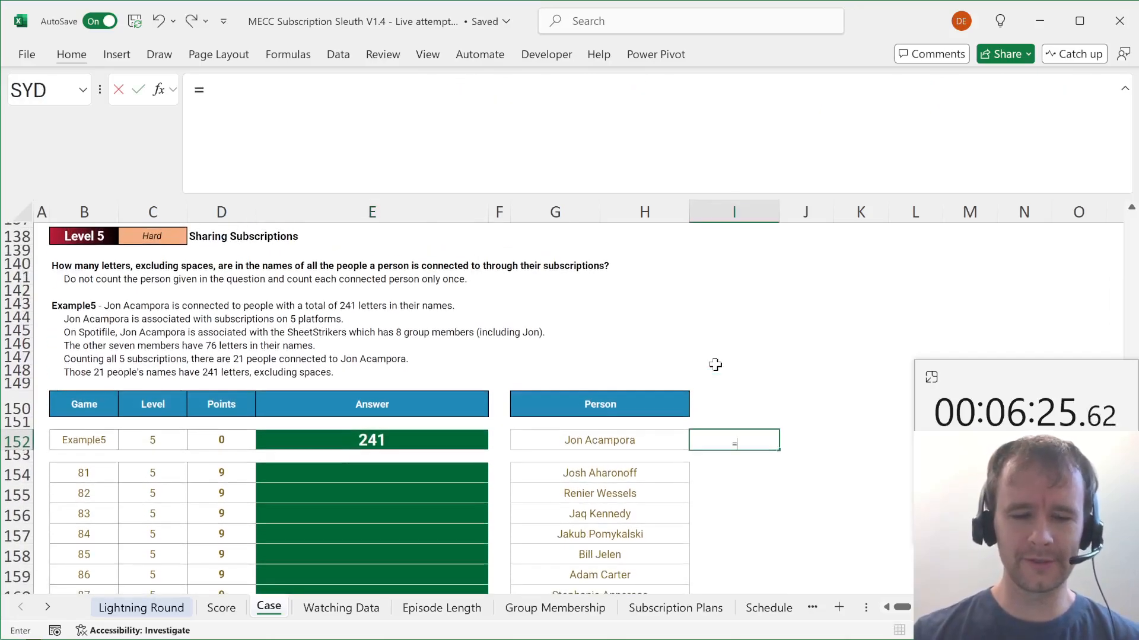
type("x")
key("BackSpace")
type("fil")
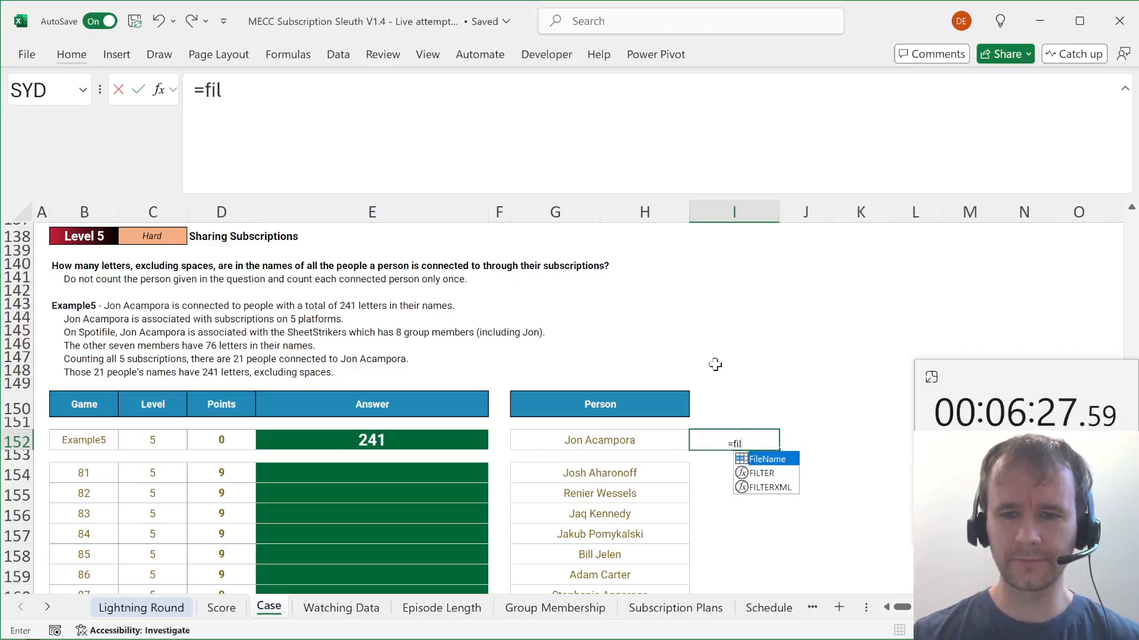
key("Down")
key("Tab")
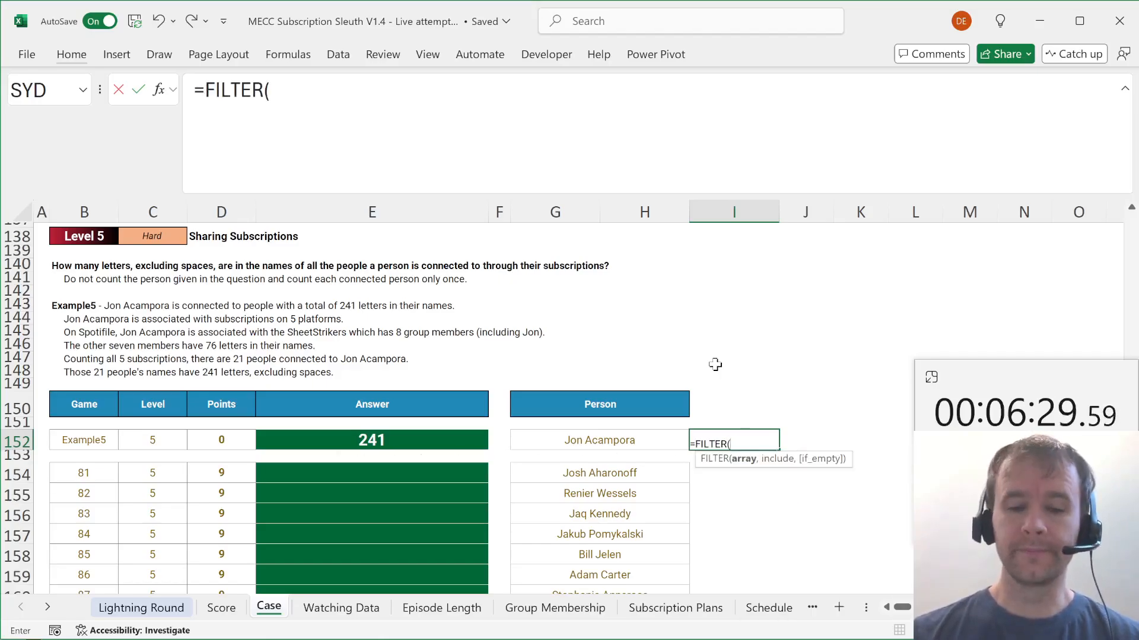
type("groups[")
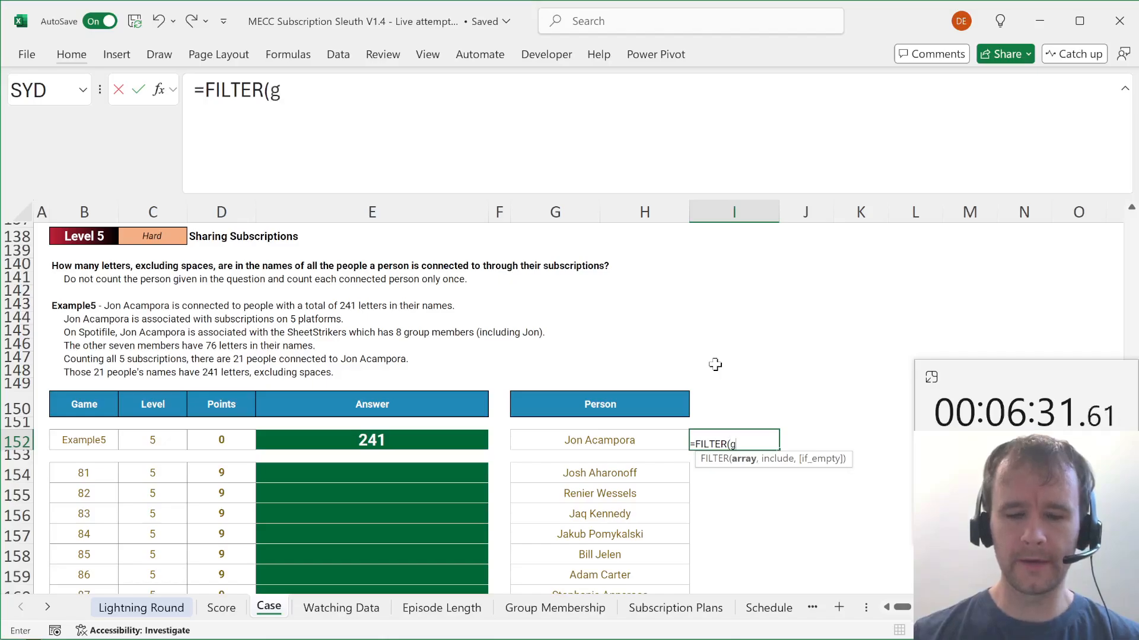
key("Down")
key("Down")
key("Down")
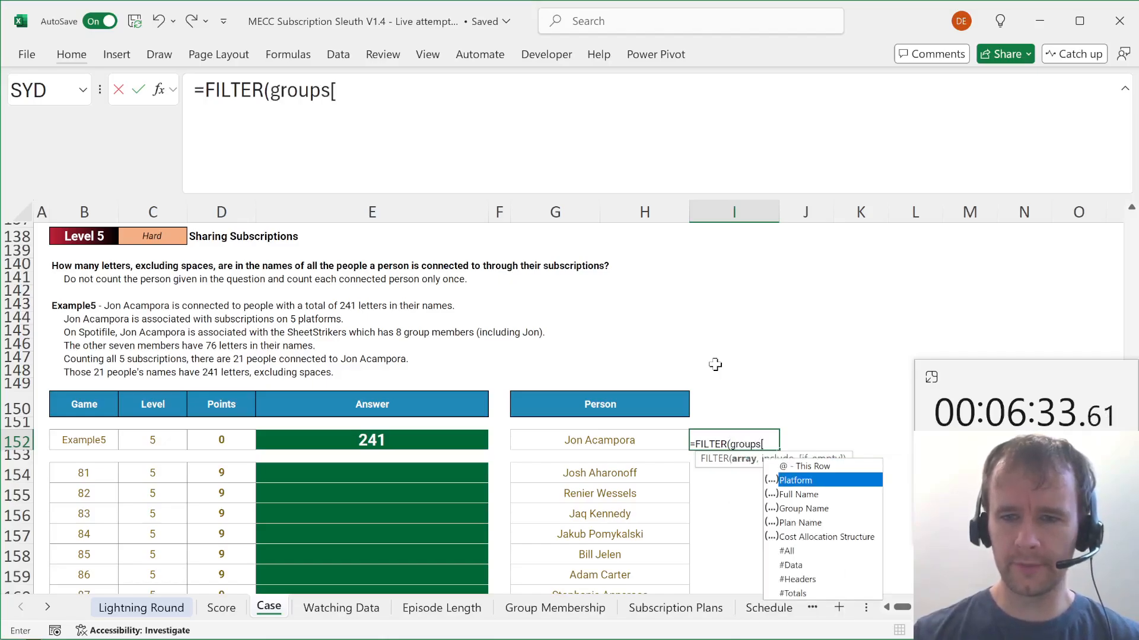
key("Tab")
type("],")
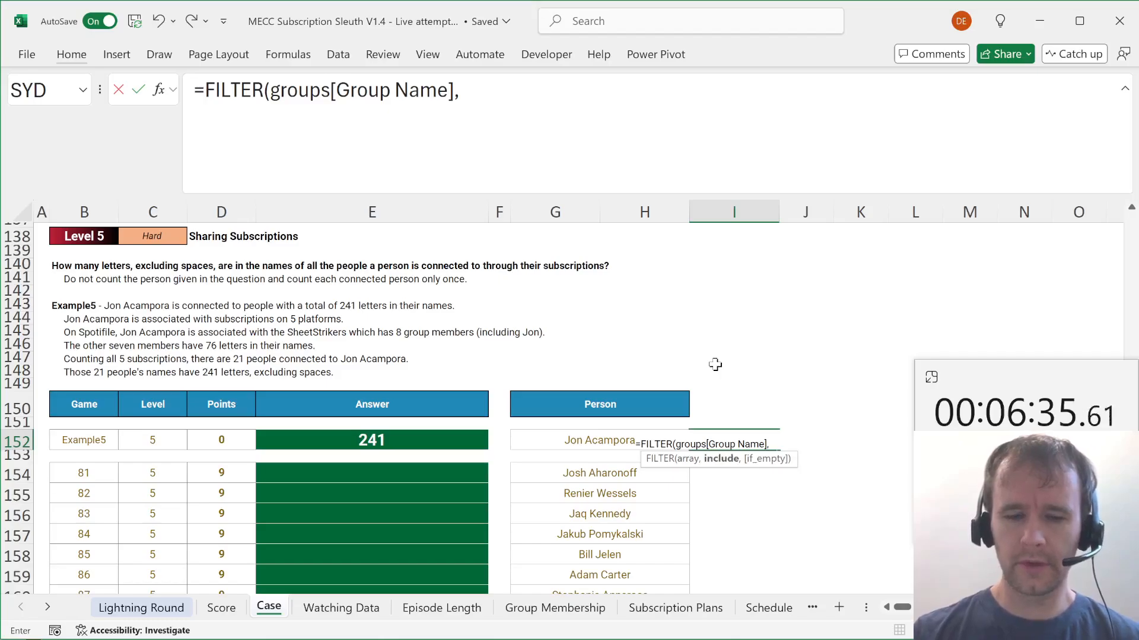
Complete the I152 FILTER with the condition that groups[Full Name] equals G152.
type("groups[")
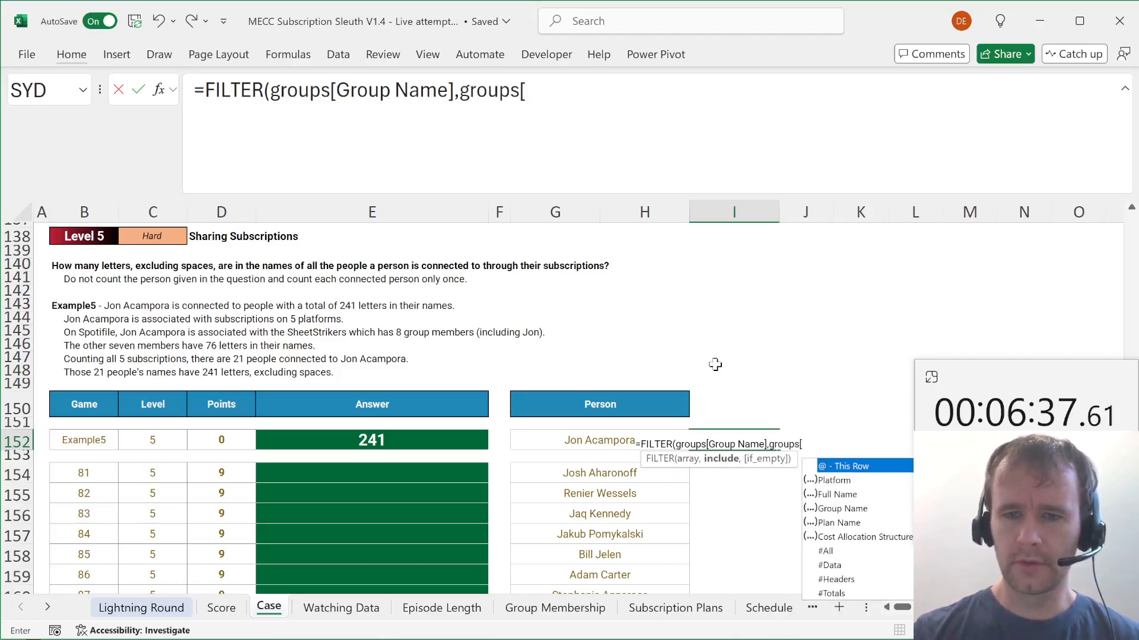
key("Down")
key("Down")
key("Tab")
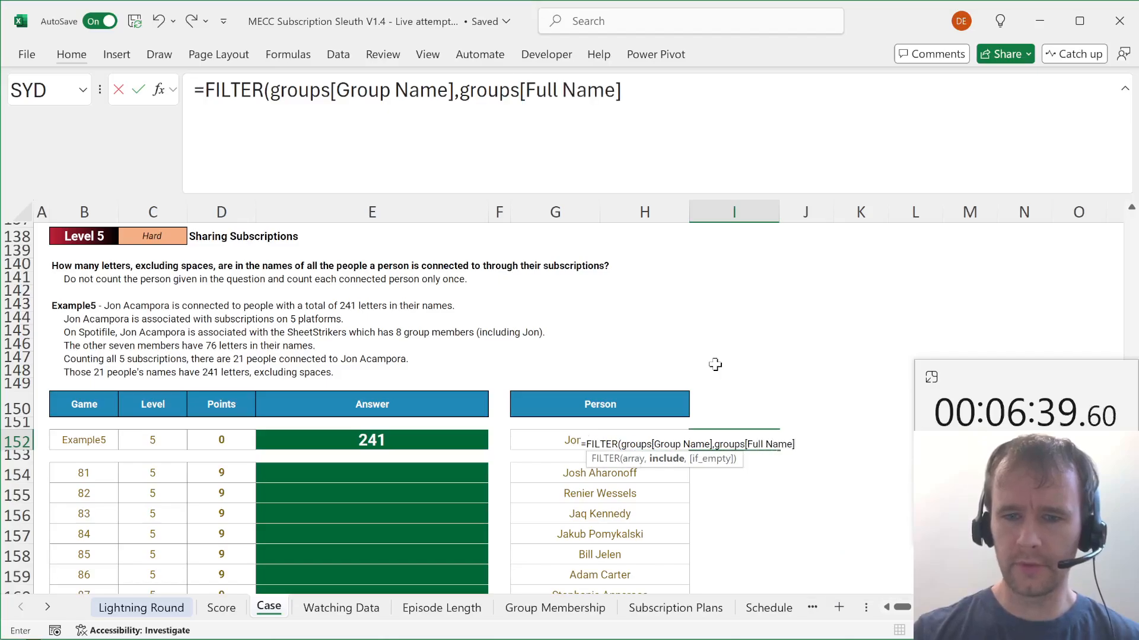
type("=")
key("Left")
key("Left")
type(")")
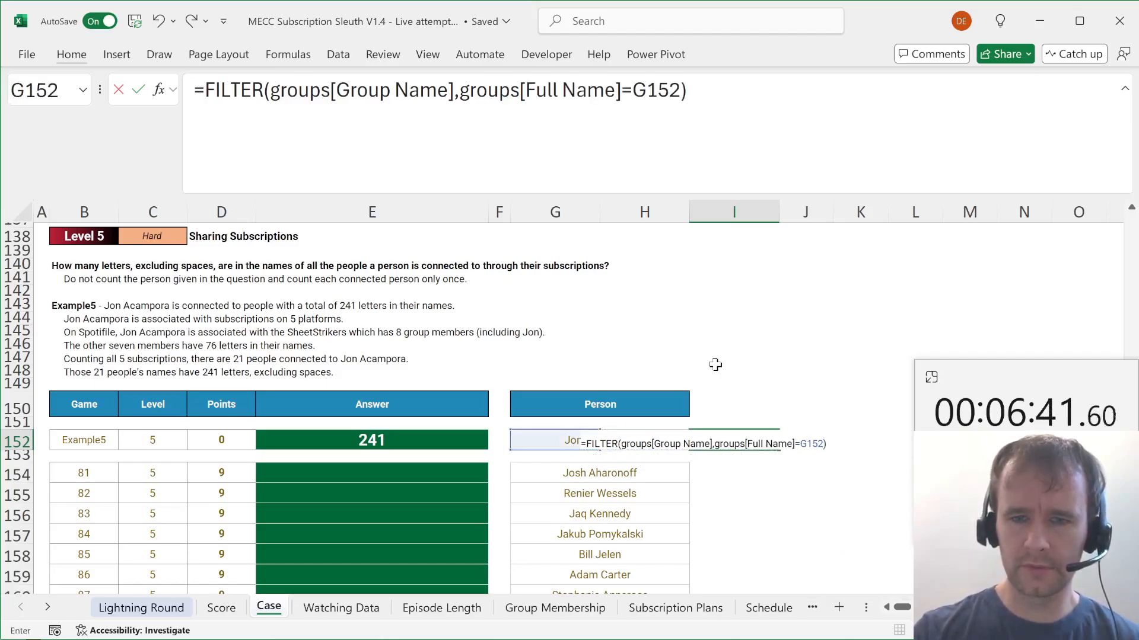
key("Return")
key("Up")
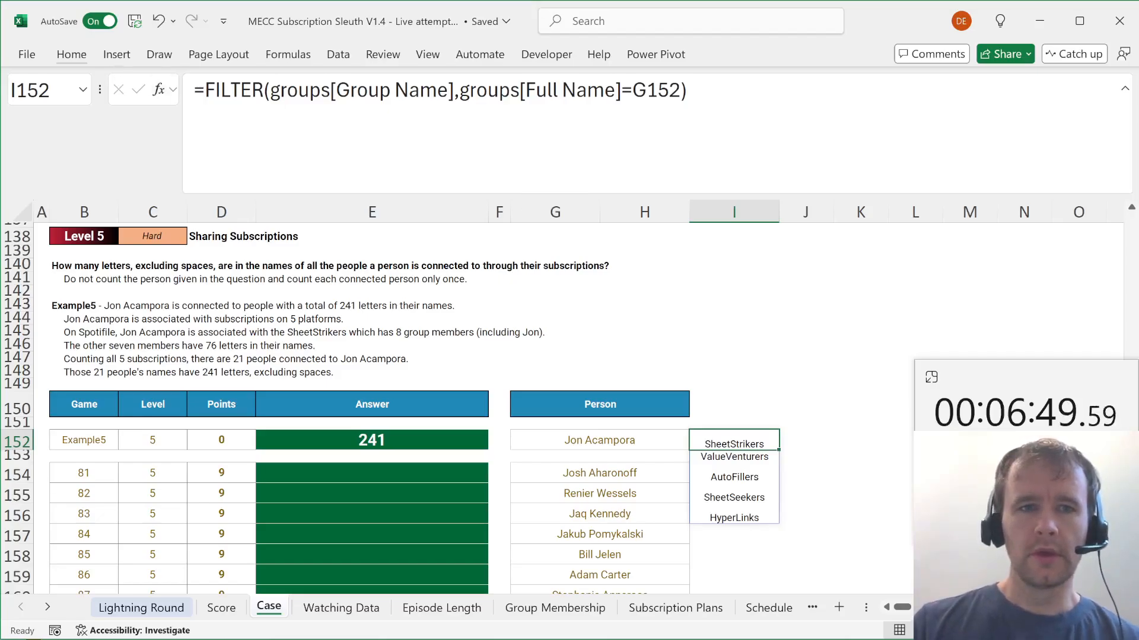
Wrap the I152 FILTER in a LET that names its result allgroups, and begin a new line for the calculation.
key("F2")
key("Home")
key("Right")
type("let")
key("Tab")
type("allgroups,")
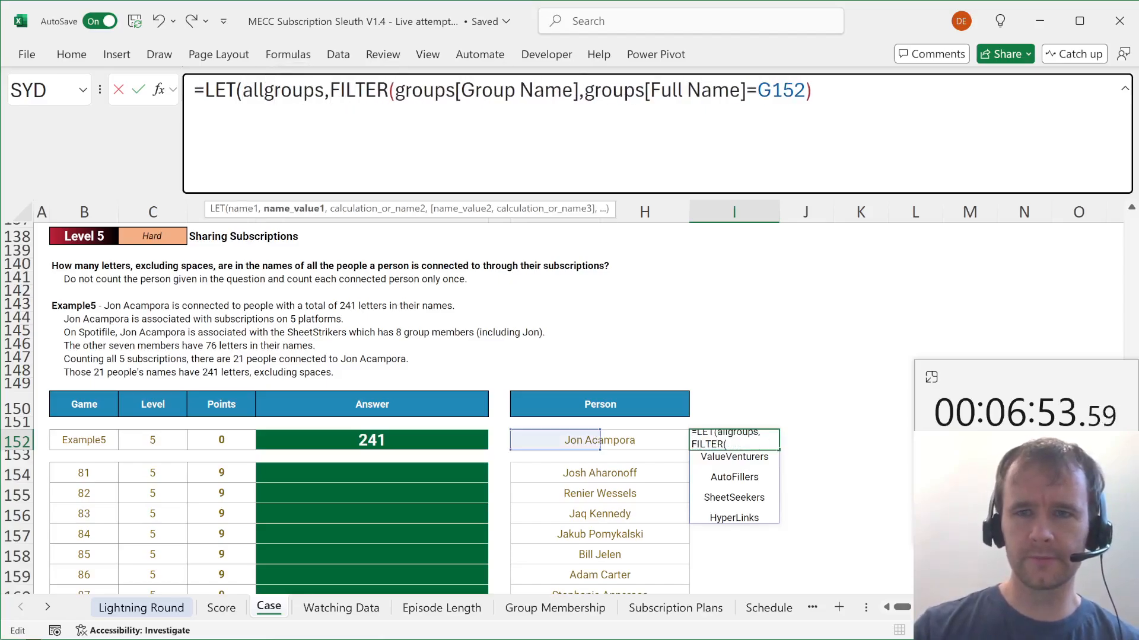
key("End")
type(",   ")
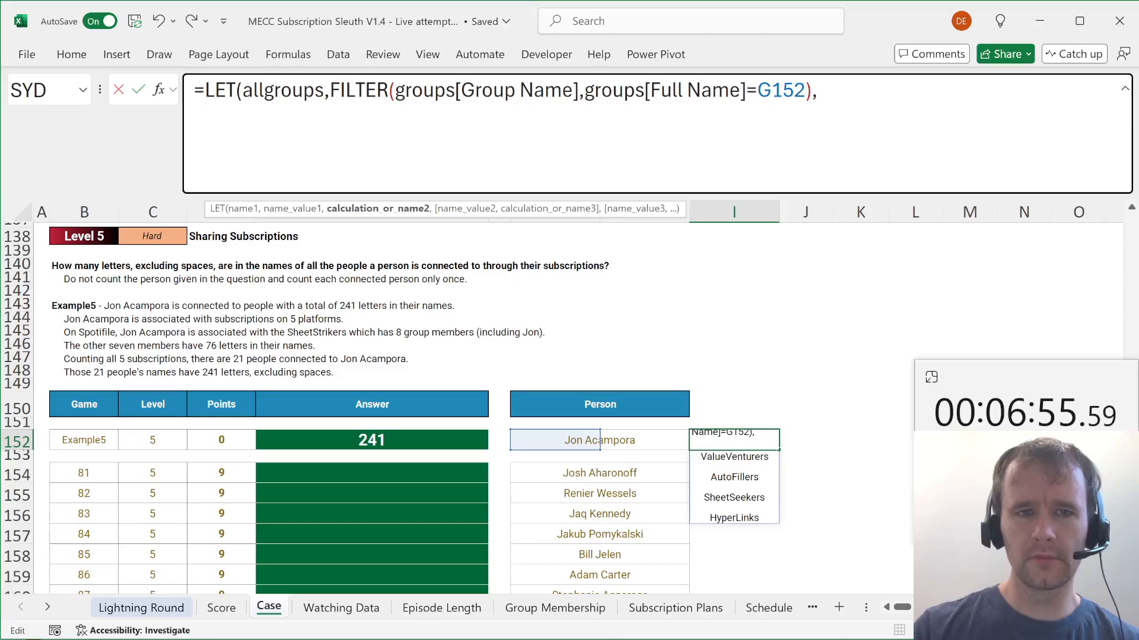
Begin a second FILTER inside the I152 LET with groups[Full Name] as its array.
type("fil")
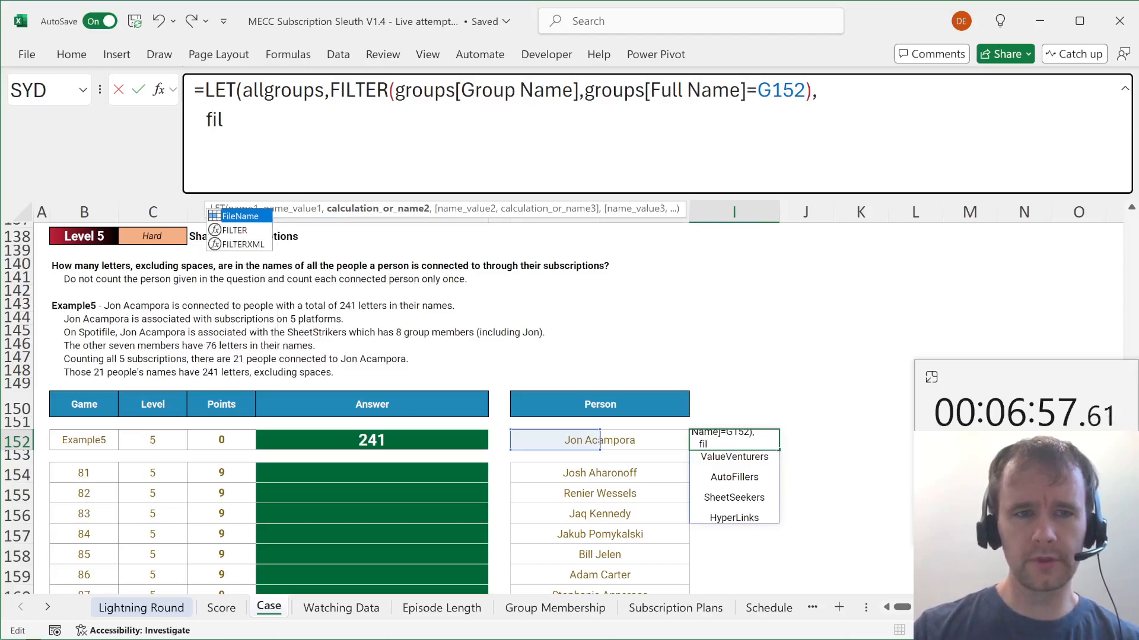
key("Down")
key("Tab")
type("grou")
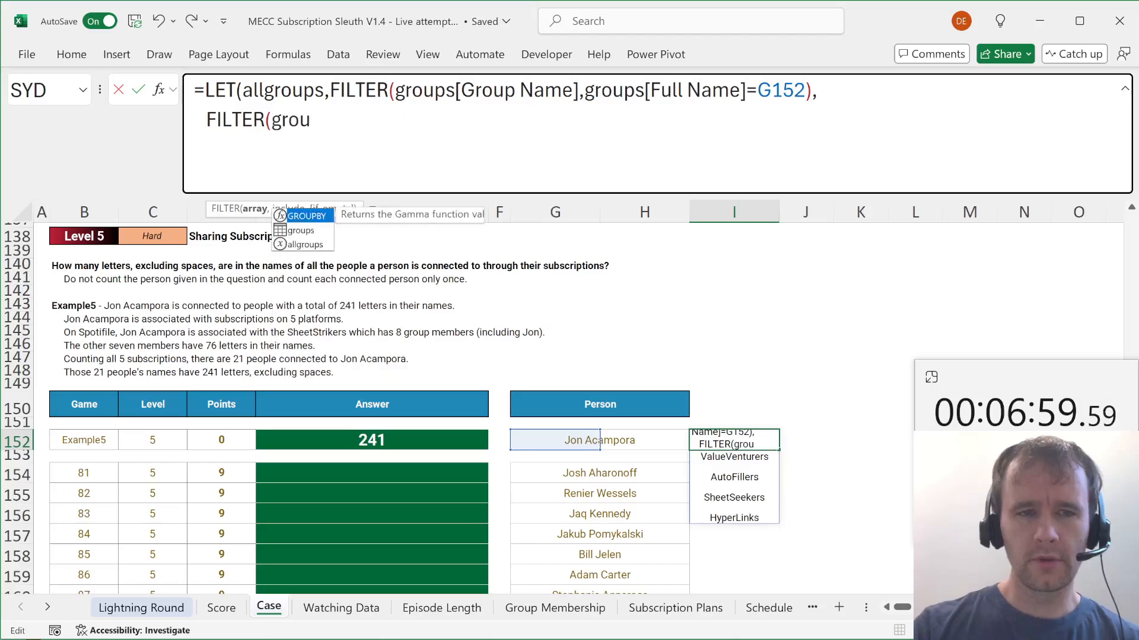
type("ps[fu")
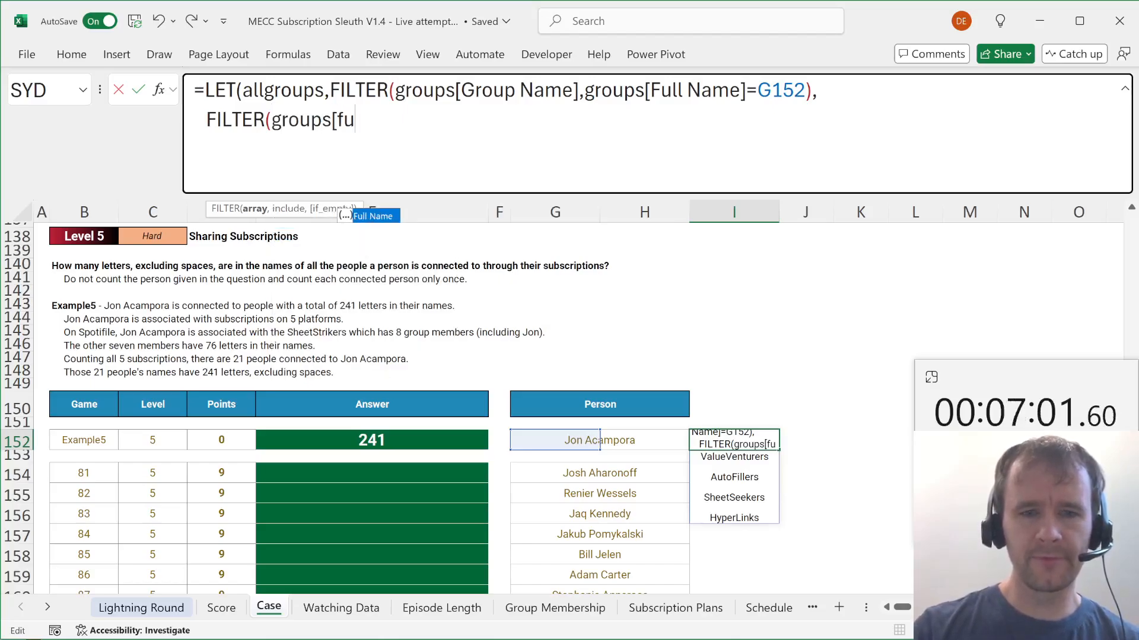
type("l")
key("Tab")
type("],")
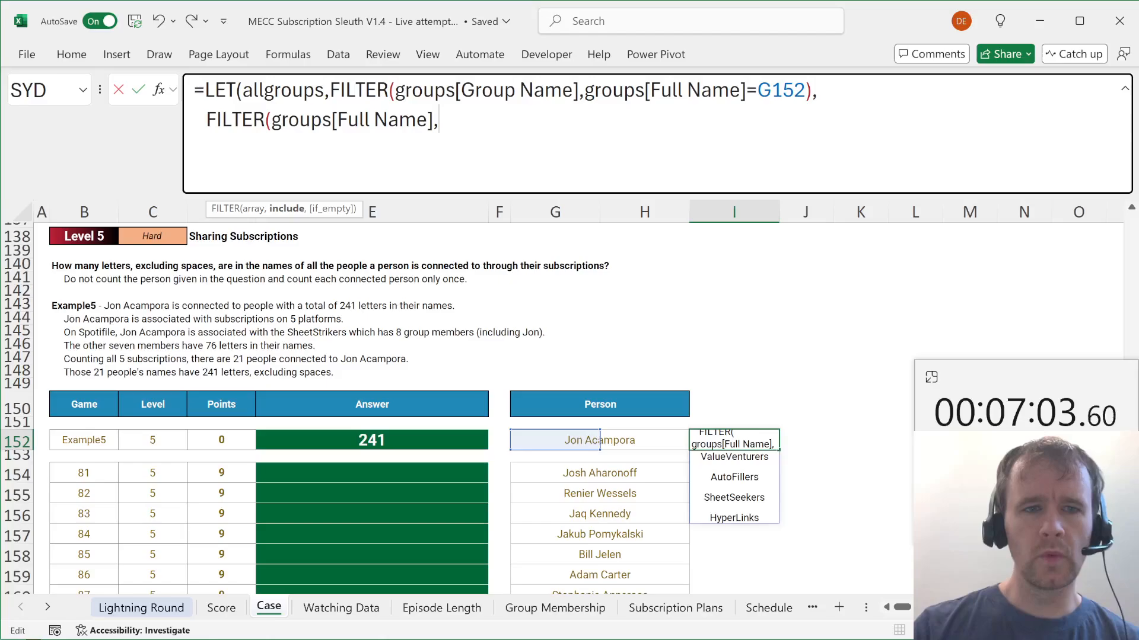
type("groups")
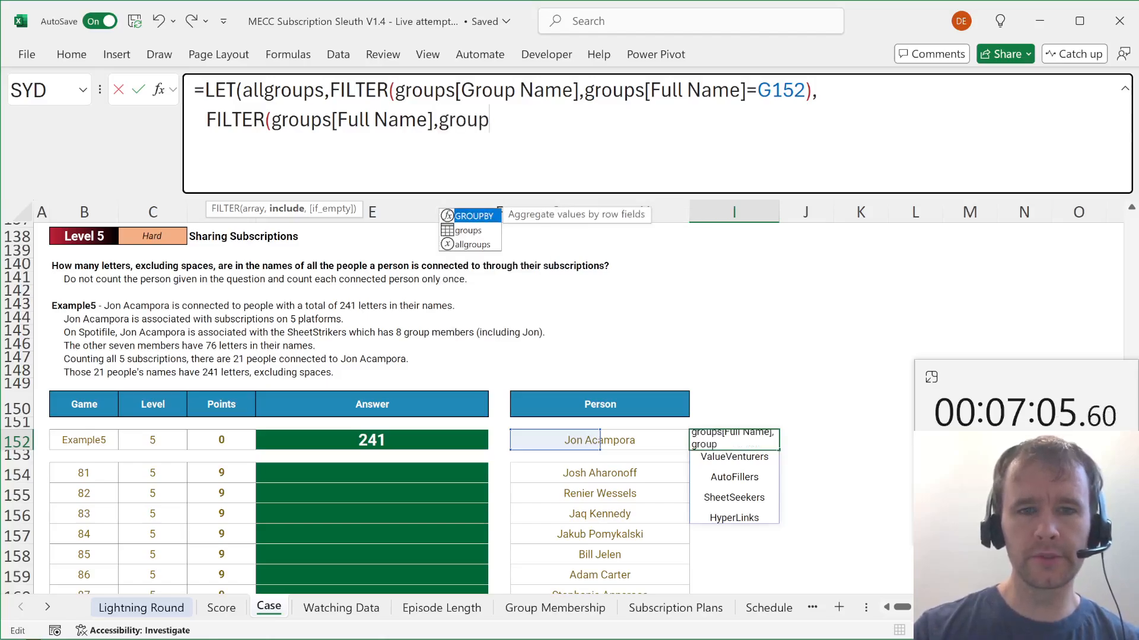
type("[")
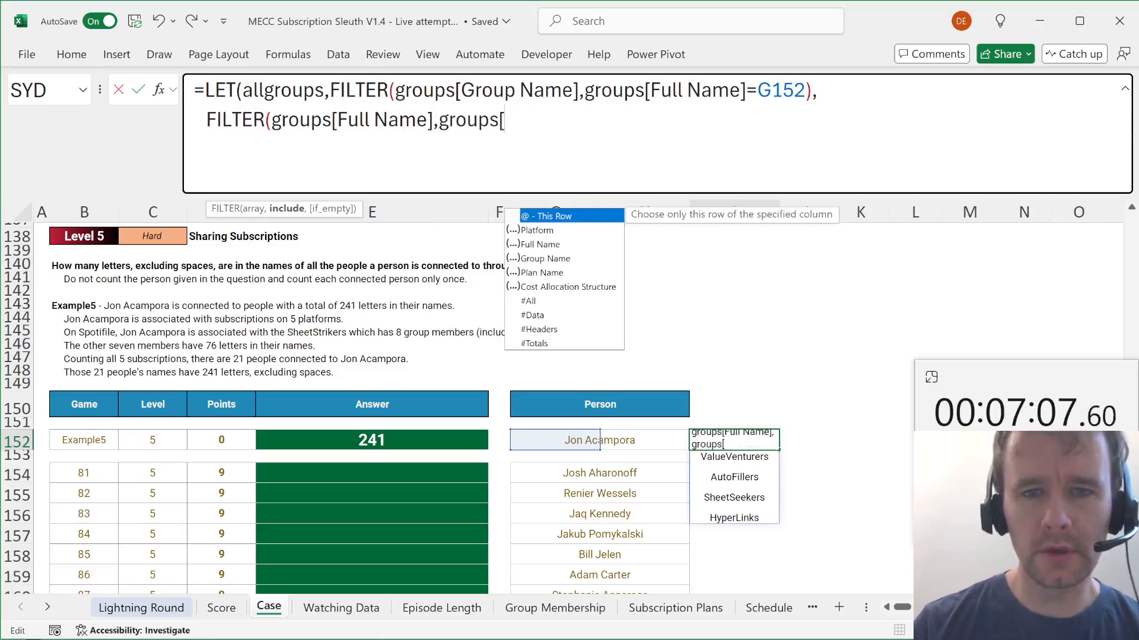
key("BackSpace")
key("BackSpace")
key("BackSpace")
key("BackSpace")
key("BackSpace")
key("BackSpace")
key("BackSpace")
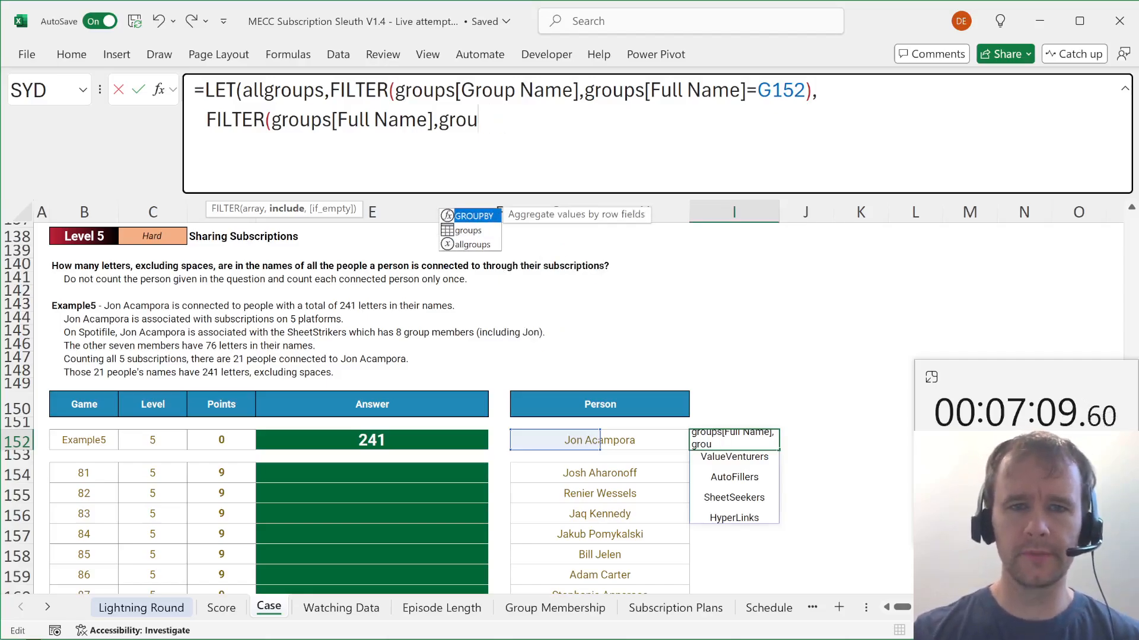
type("roup")
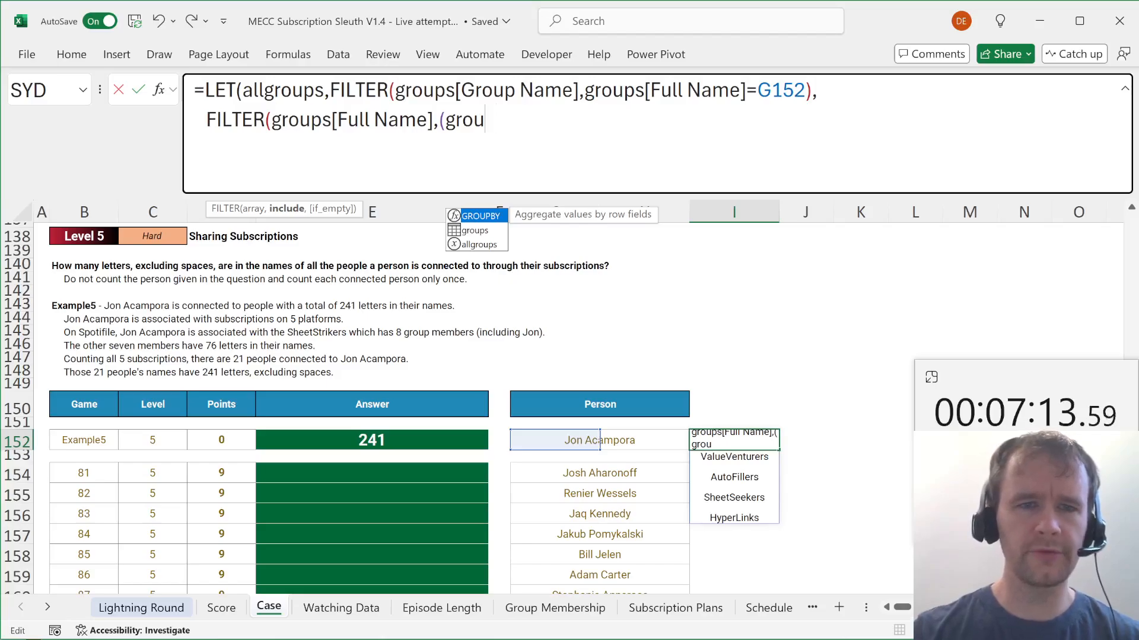
key("BackSpace")
key("BackSpace")
key("BackSpace")
key("BackSpace")
key("BackSpace")
Replace the second FILTER's array in I152 with groups[Group Name].
key("BackSpace")
key("BackSpace")
key("BackSpace")
key("BackSpace")
key("BackSpace")
key("BackSpace")
key("BackSpace")
key("BackSpace")
key("BackSpace")
key("BackSpace")
key("BackSpace")
key("BackSpace")
type("[gr")
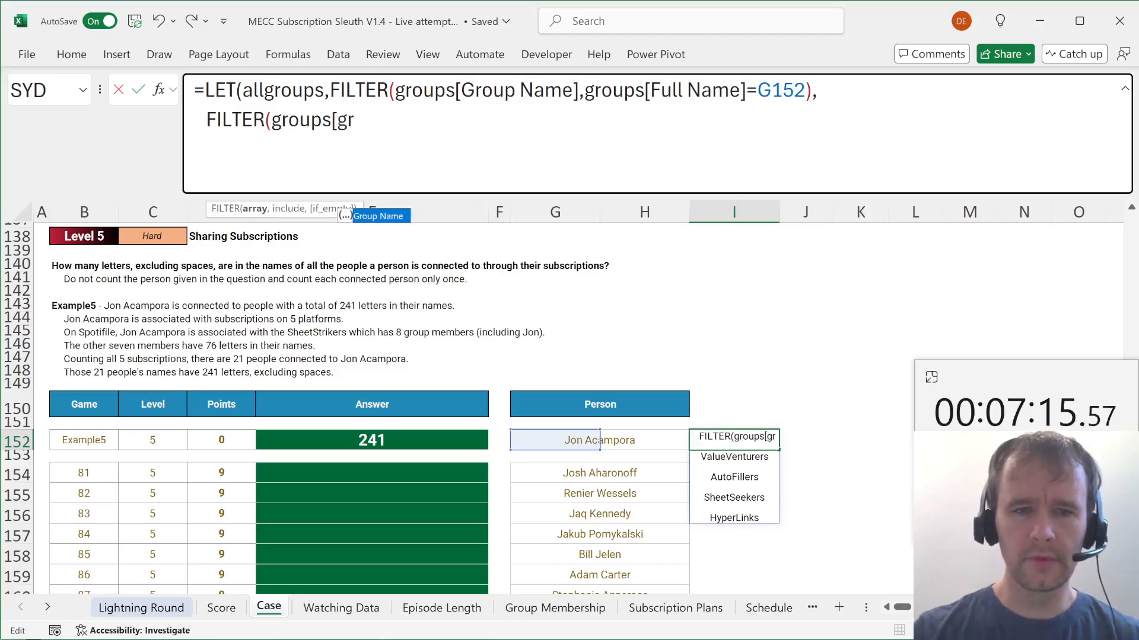
key("Tab")
Replace the second FILTER's array in the I152 LET with groups[Full Name].
key("BackSpace")
key("BackSpace")
key("BackSpace")
key("BackSpace")
key("BackSpace")
key("BackSpace")
key("BackSpace")
key("BackSpace")
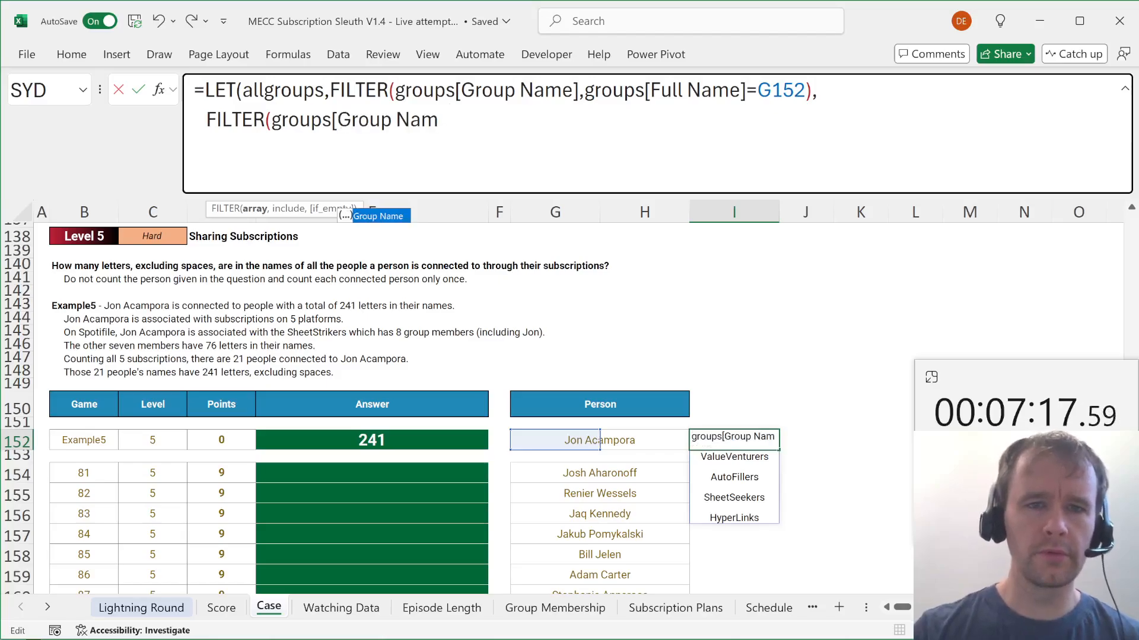
key("BackSpace")
type("fu")
key("Tab")
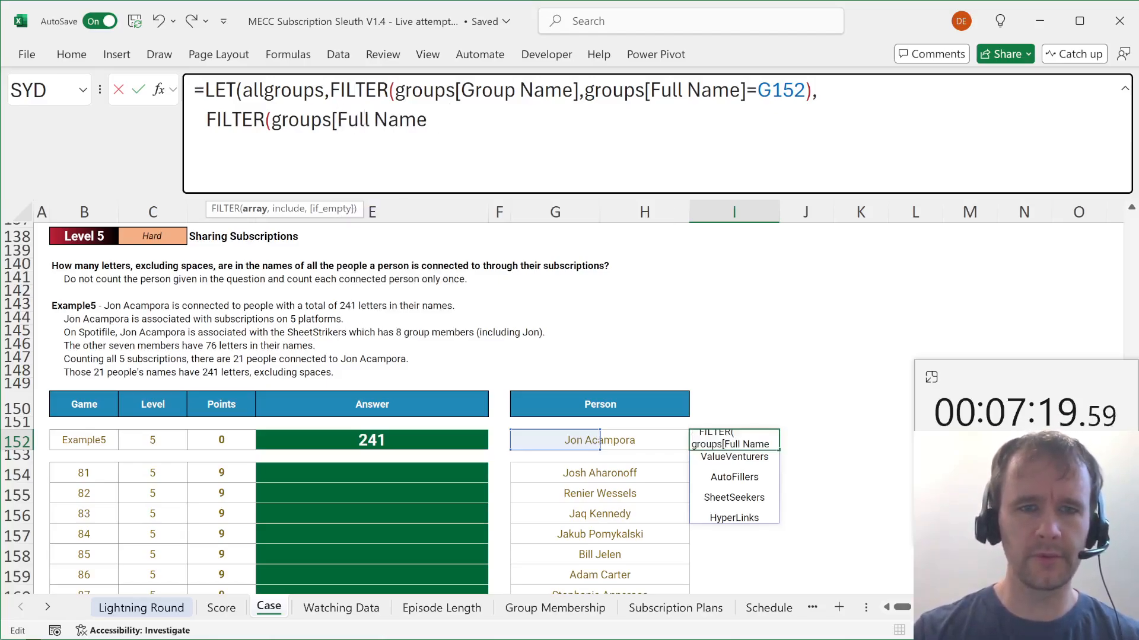
Add an include condition to the second FILTER in I152 that groups[Full Name] differs from G152.
type("],(group")
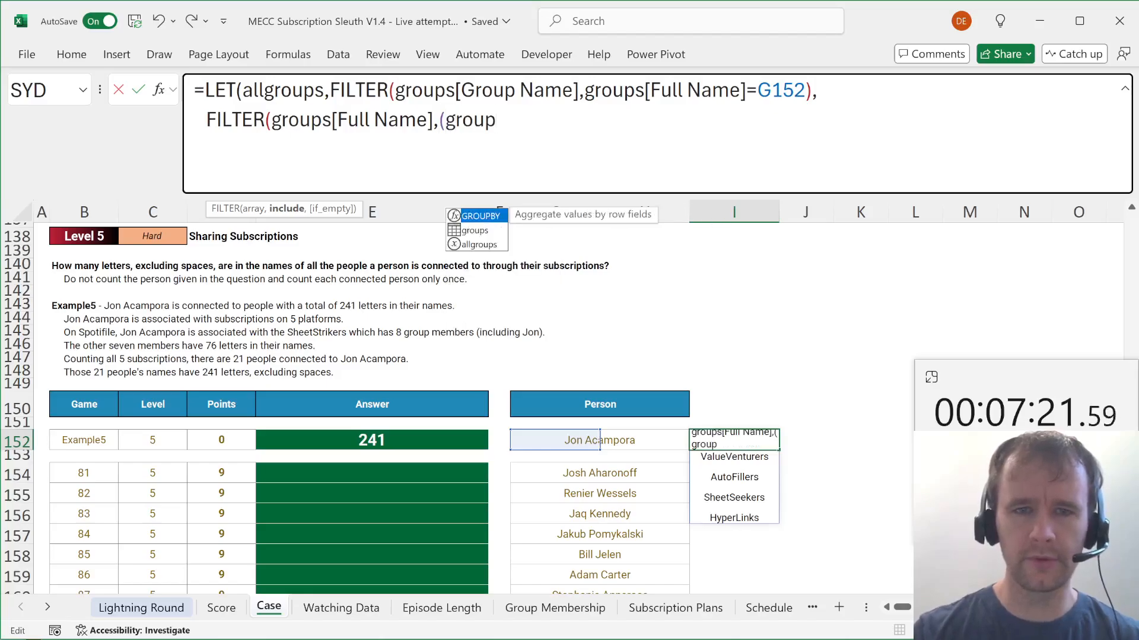
key("BackSpace")
type("[fu")
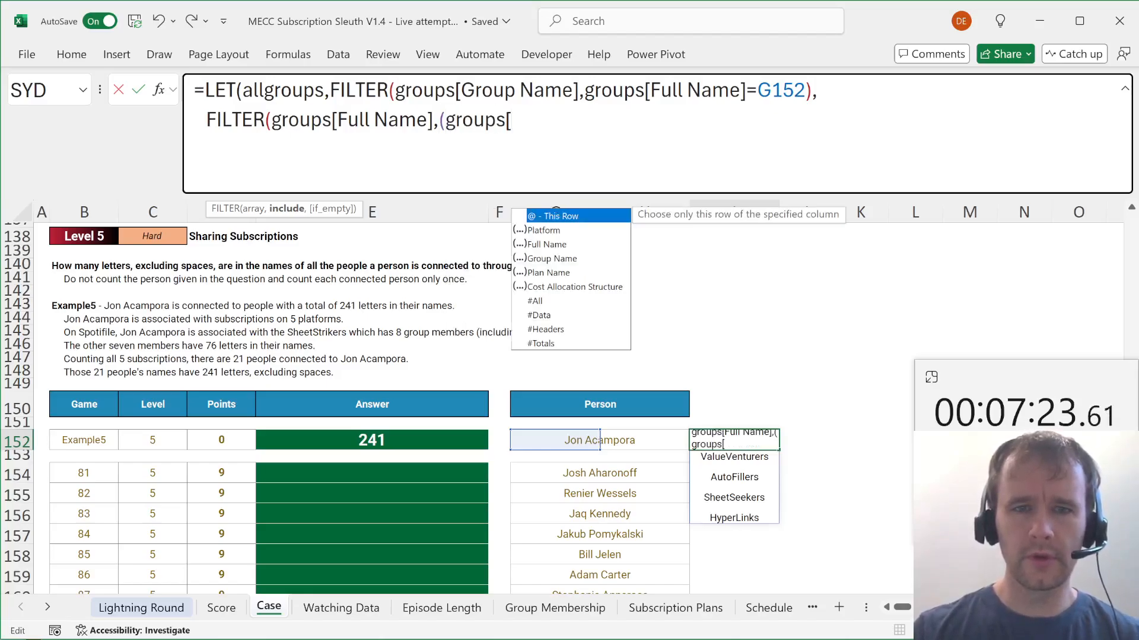
key("Tab")
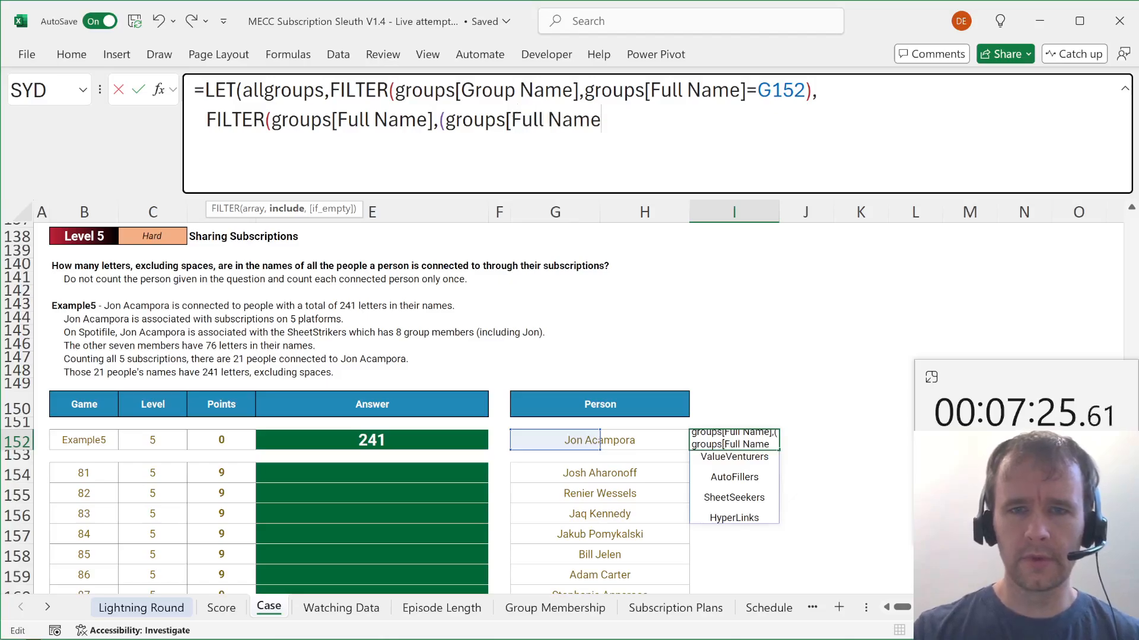
type("]<>")
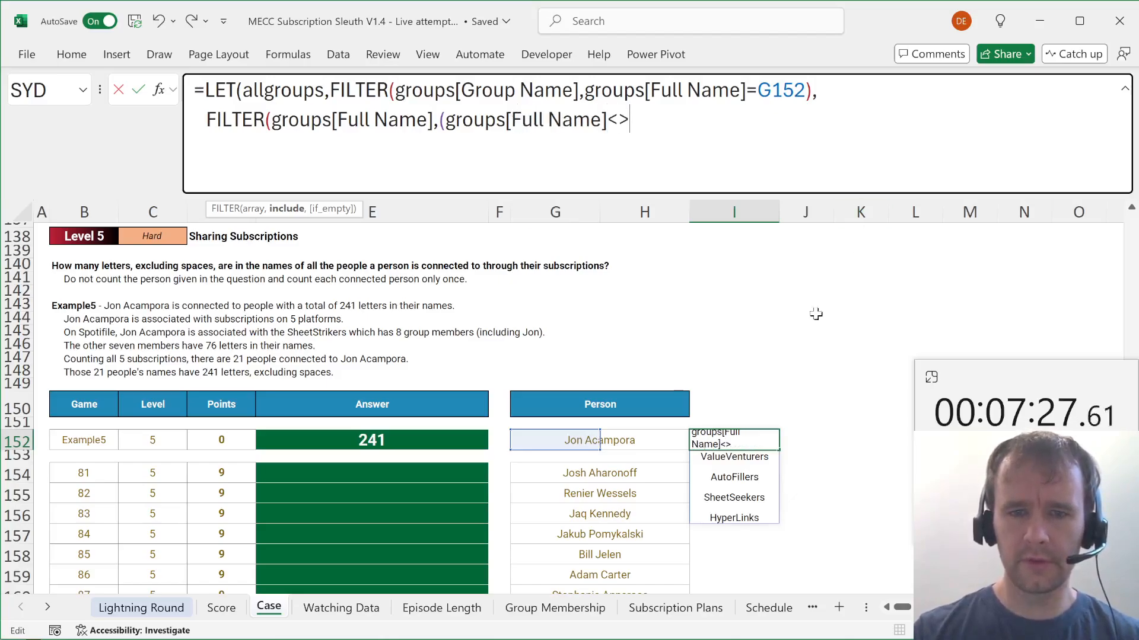
left_click(544, 442)
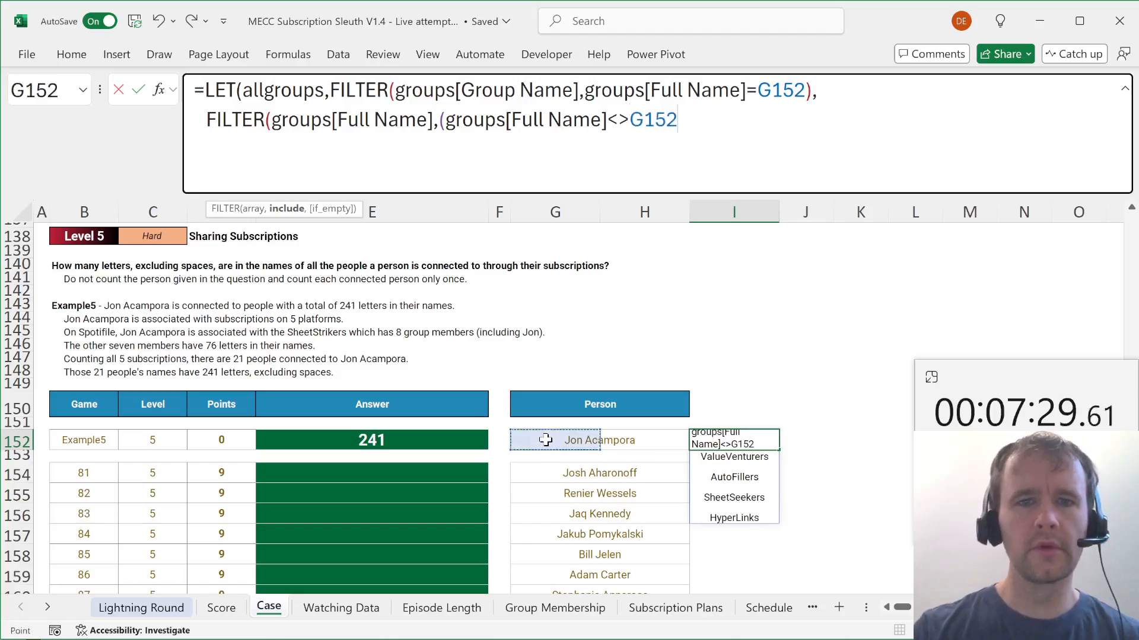
Multiply the include condition in I152 by an ISNUMBER test that takes groups[Group Name].
type(")*isn")
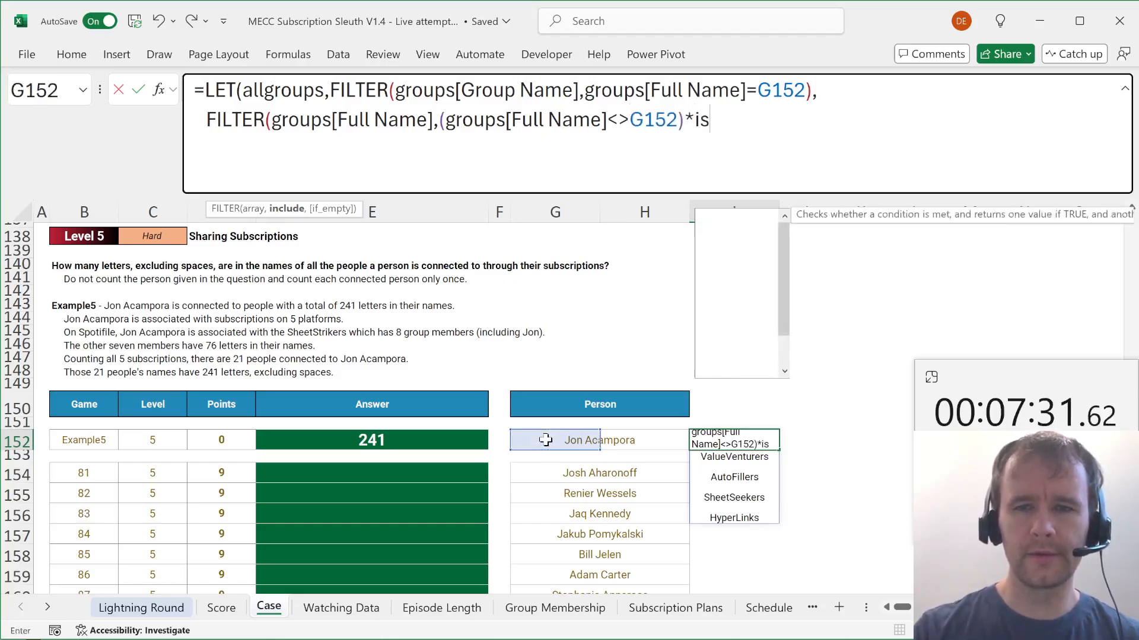
key("Down")
key("Down")
key("Tab")
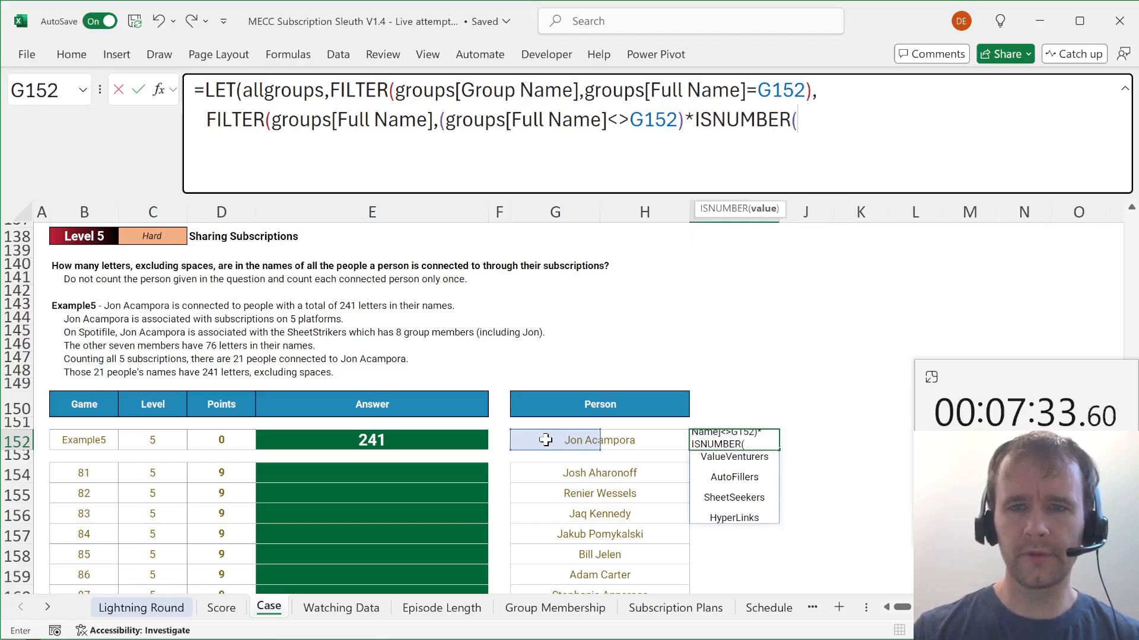
type("group")
key("Down")
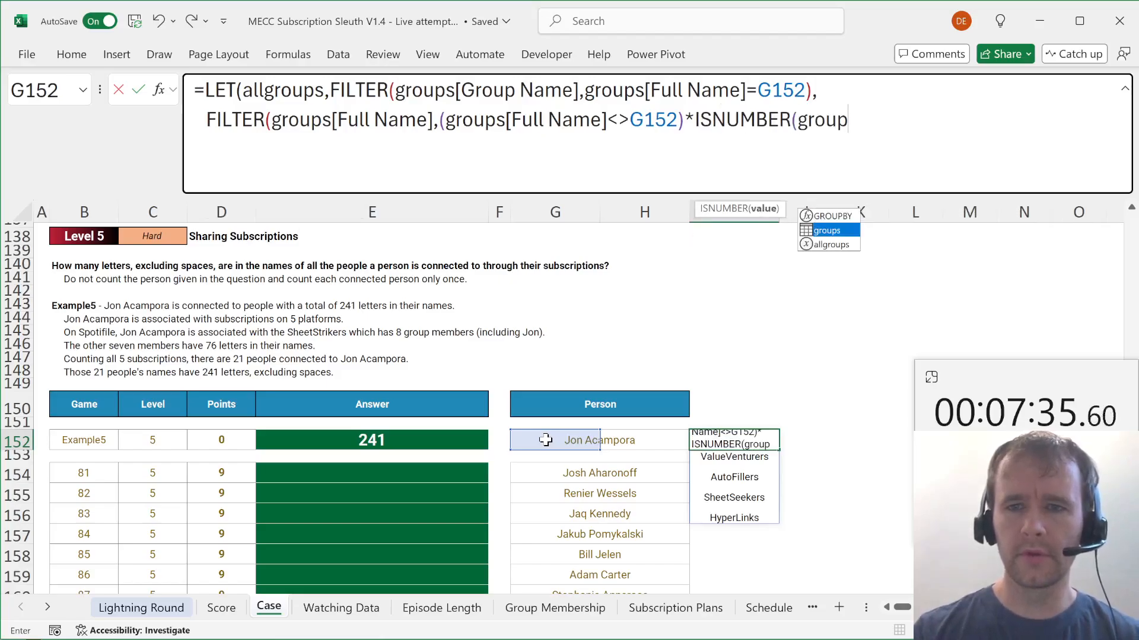
key("Tab")
type("[")
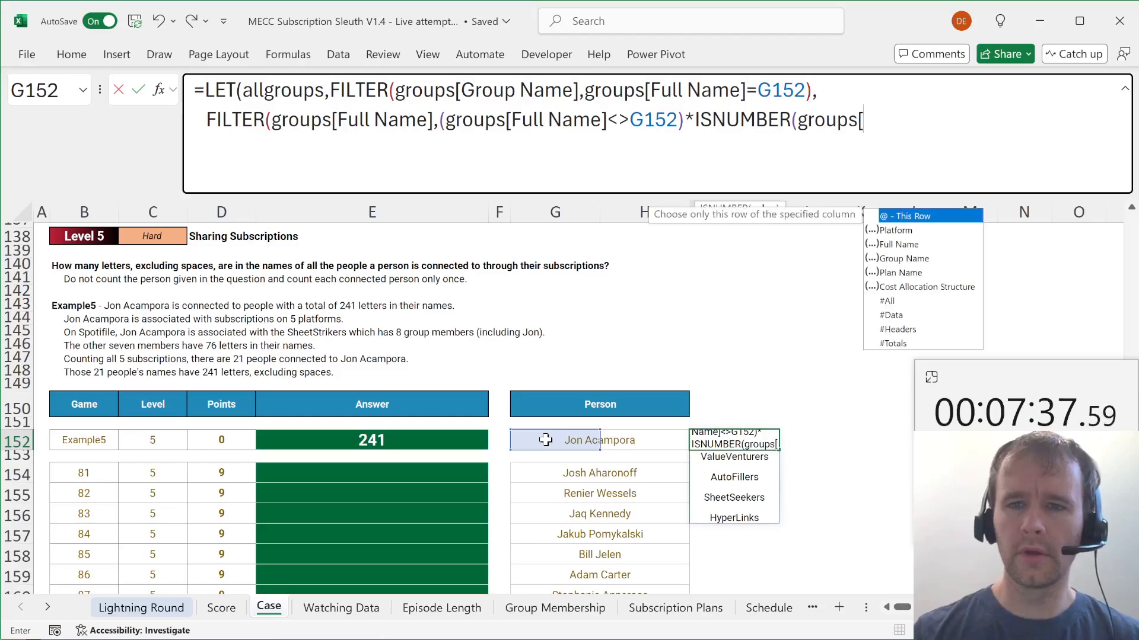
key("Down")
key("Down")
key("Down")
key("Tab")
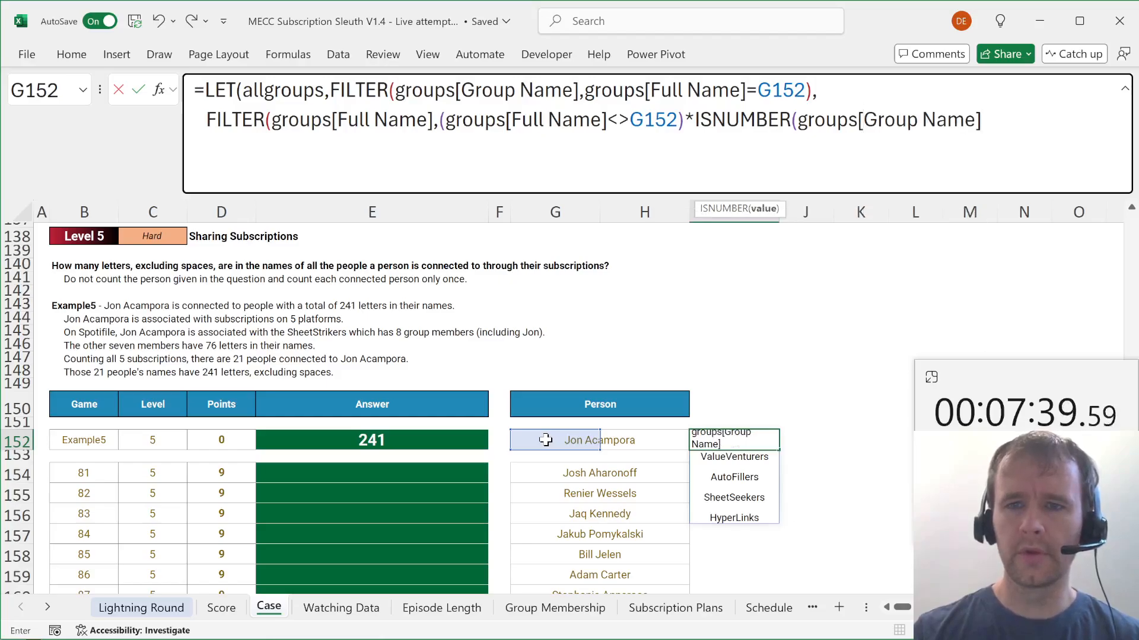
Wrap groups[Group Name] inside ISNUMBER in an XMATCH against allgroups, then close and enter the I152 formula.
type(",")
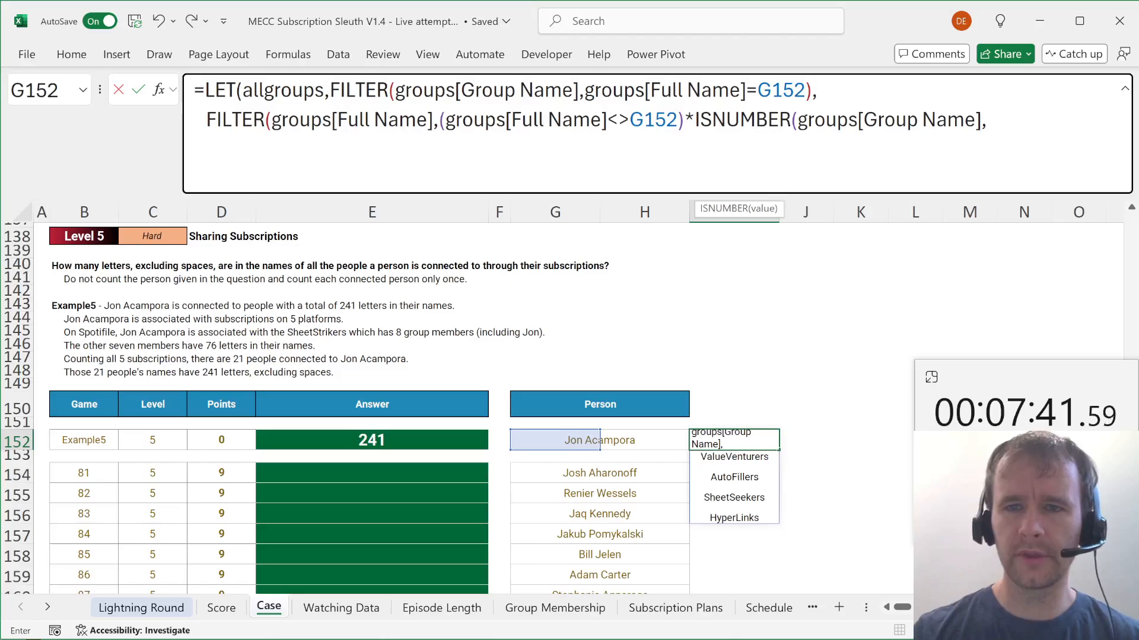
type("xm")
key("Tab")
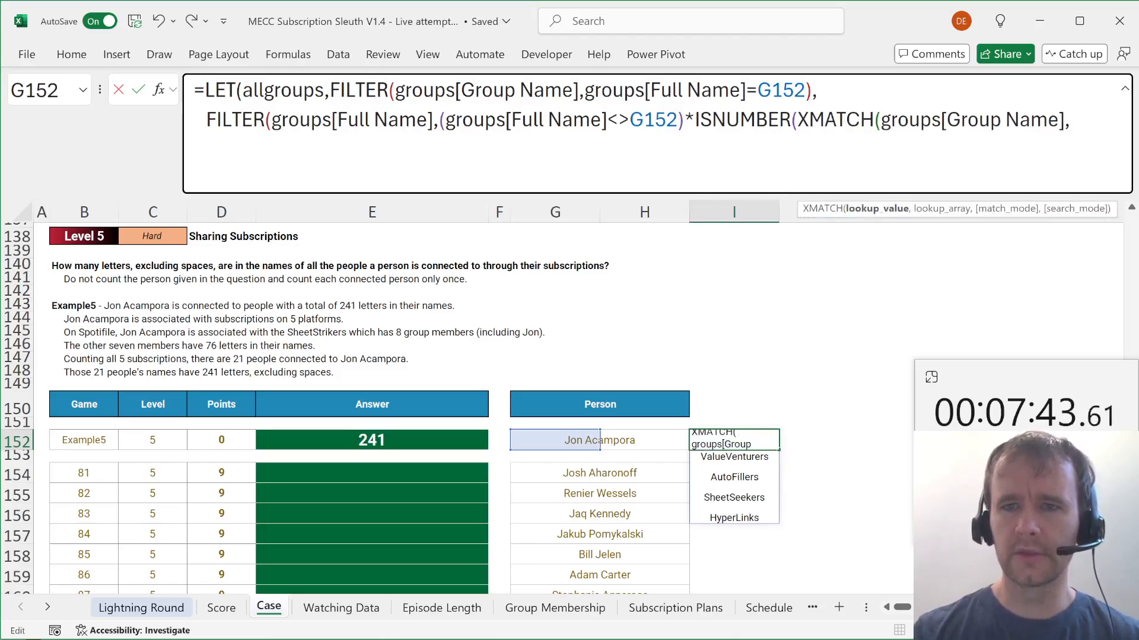
key("End")
type("all")
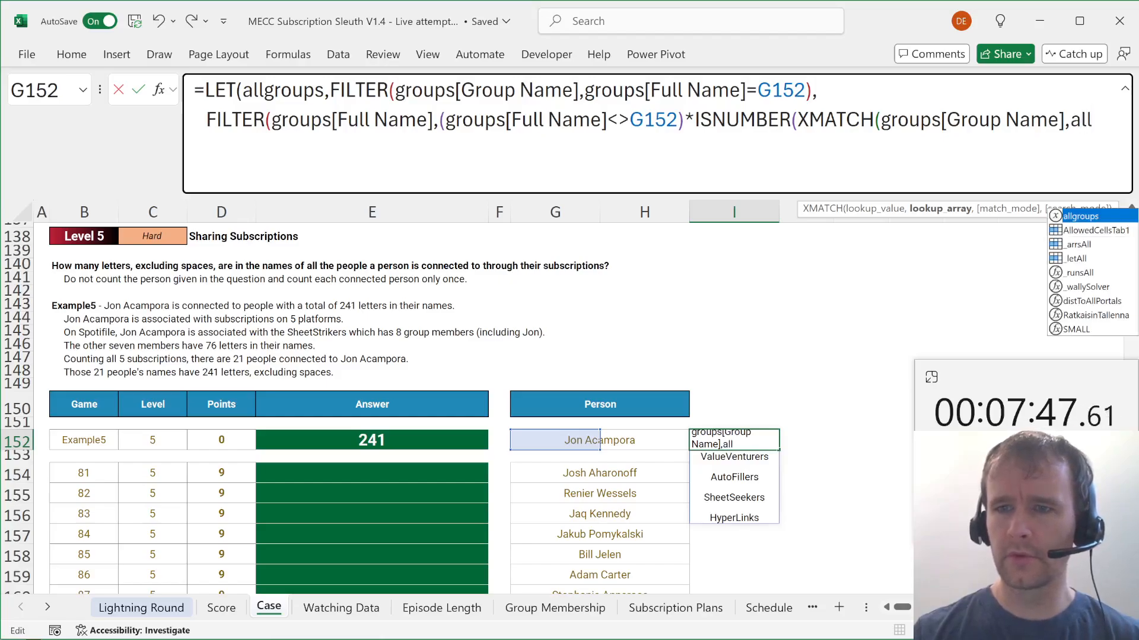
key("Tab")
type("))")
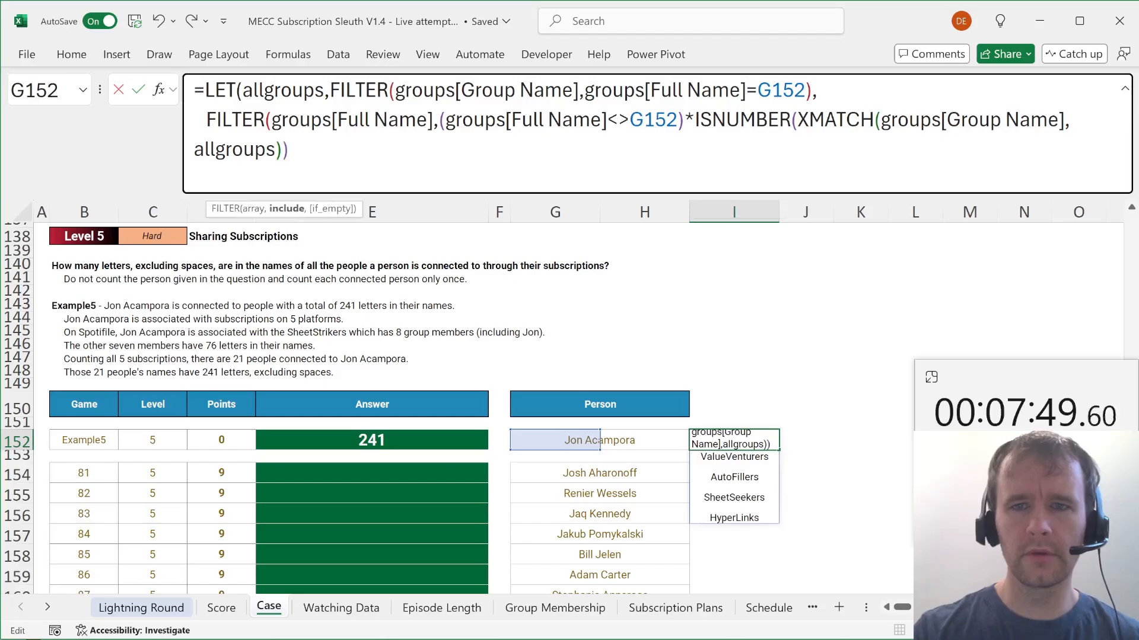
type("))")
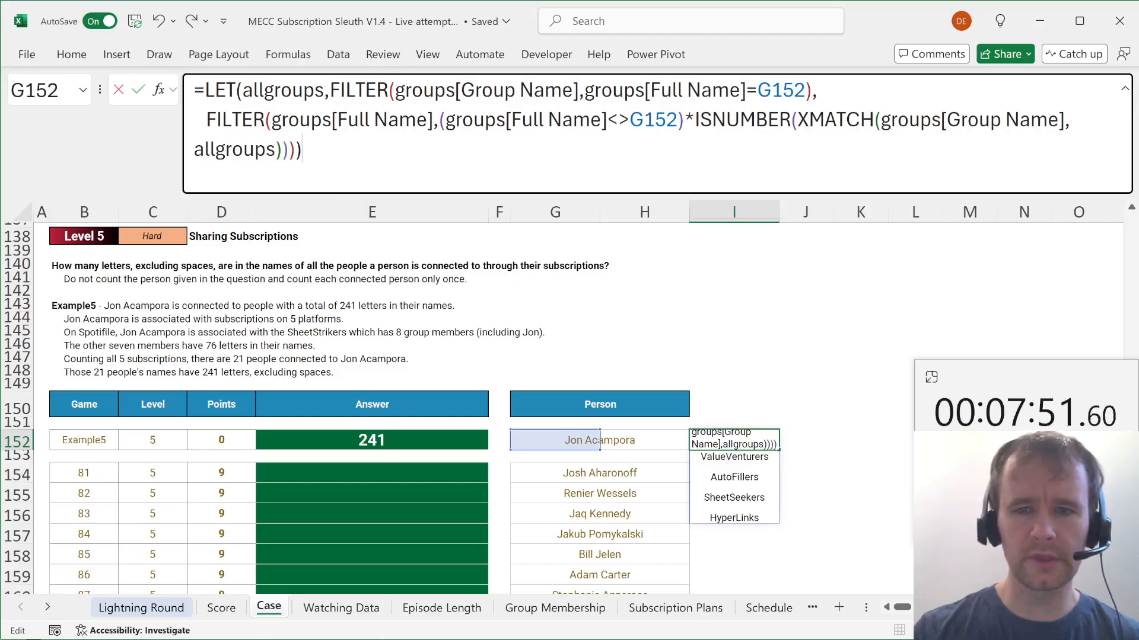
key("Return")
Examine the list of connected names spilled from I152 and compare it with the Example5 explanation.
key("Up")
key("ctrl+shift+Down")
key("Up")
key("Up")
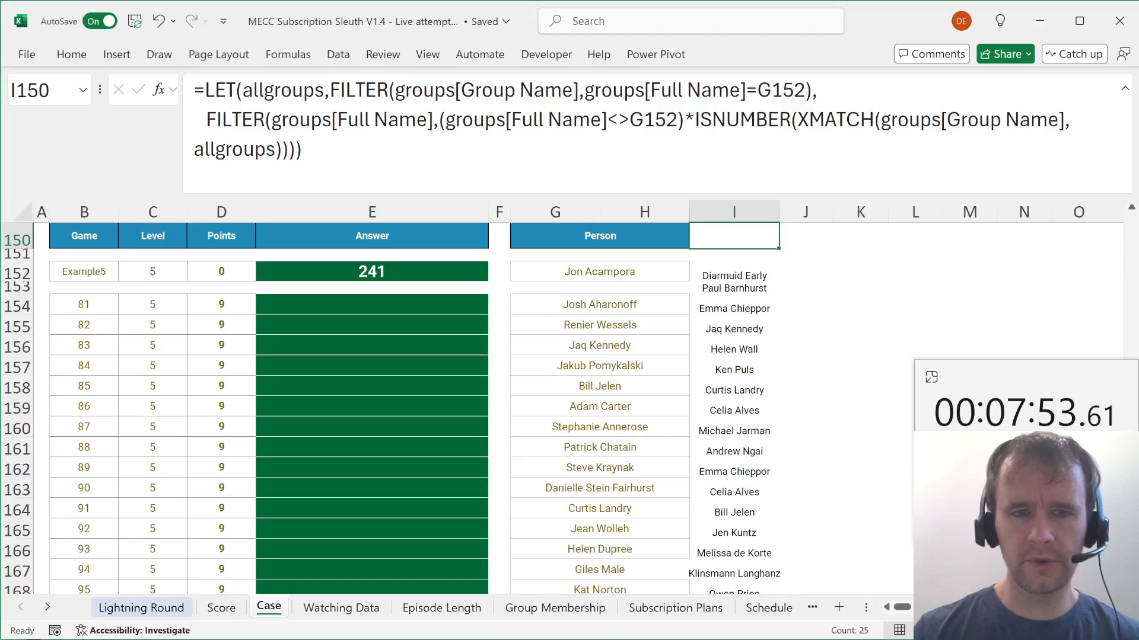
key("Up")
key("Up")
key("Up")
key("Up")
key("Up")
key("Up")
key("ctrl+Down")
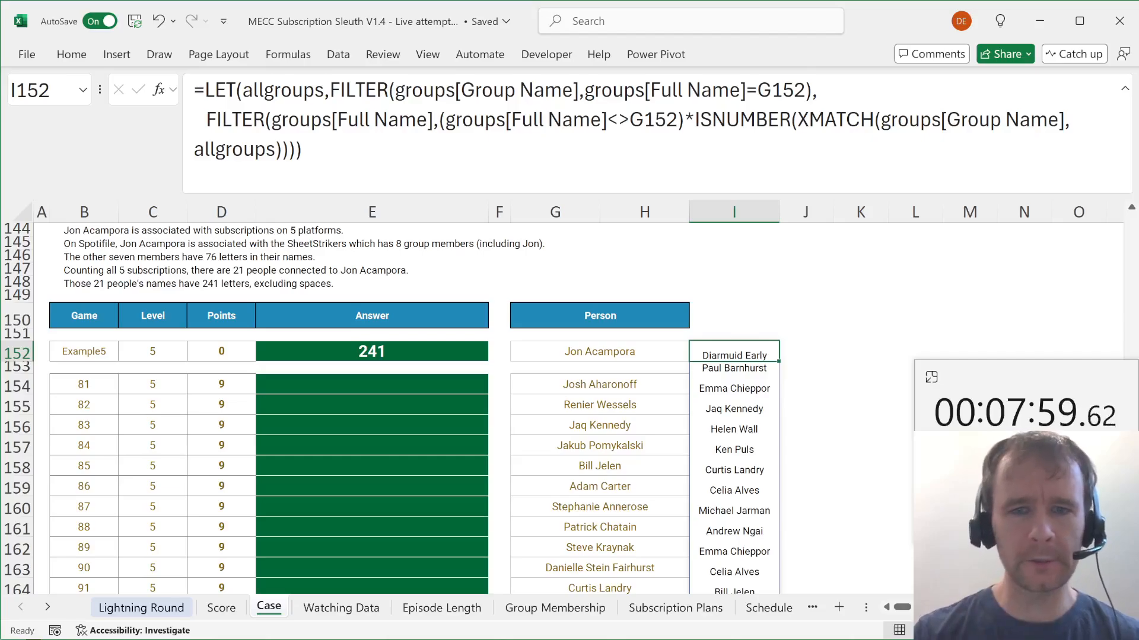
key("ctrl+Page_Down")
key("ctrl+Page_Up")
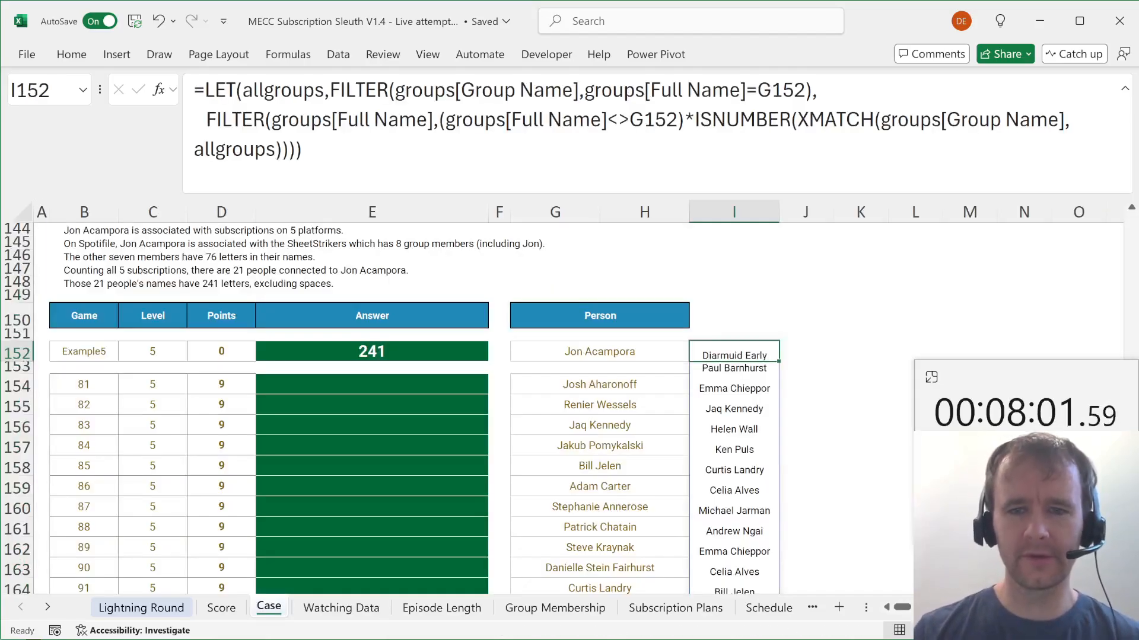
Name the second FILTER in I152 allNames and make the LET return allgroups to check the matched groups.
key("F2")
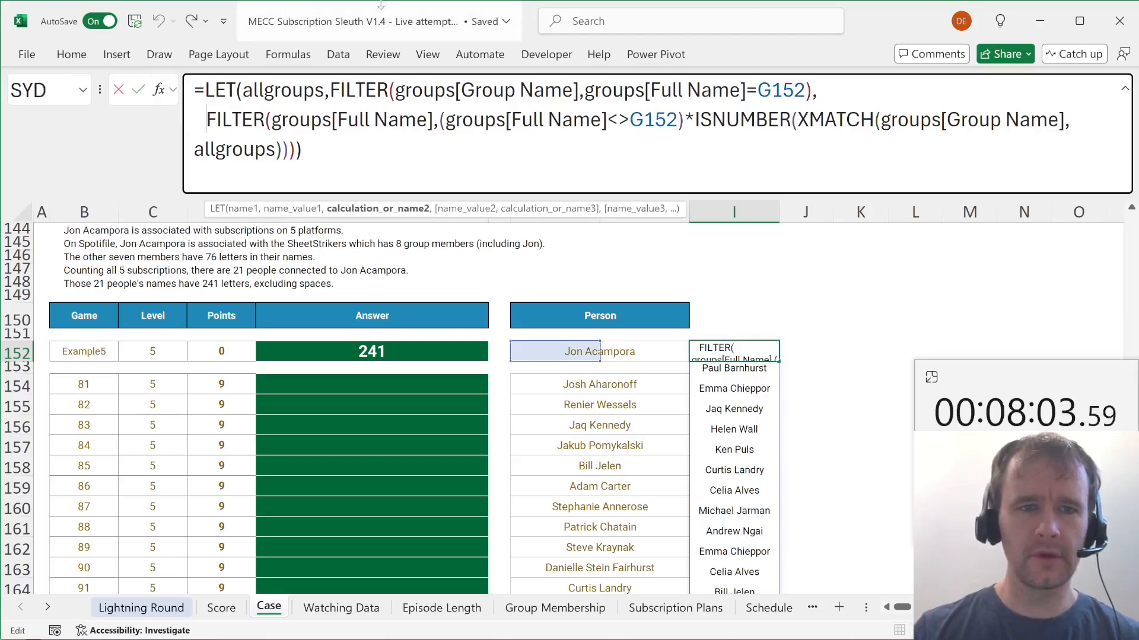
type("allNames,")
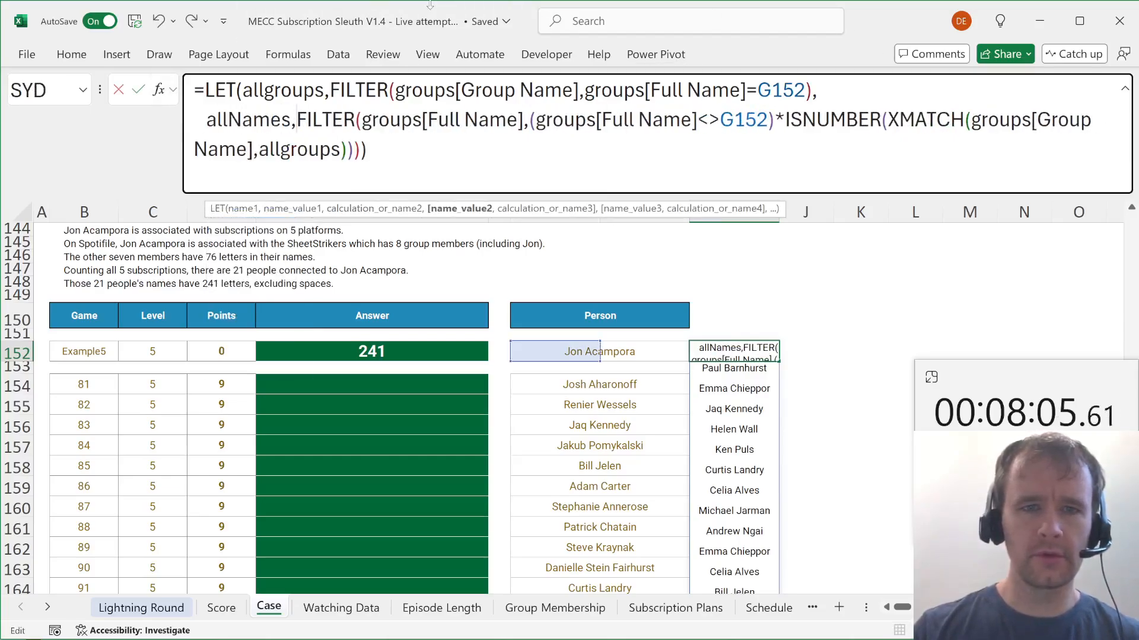
key("ctrl+End")
key("Left")
type(",allgroup")
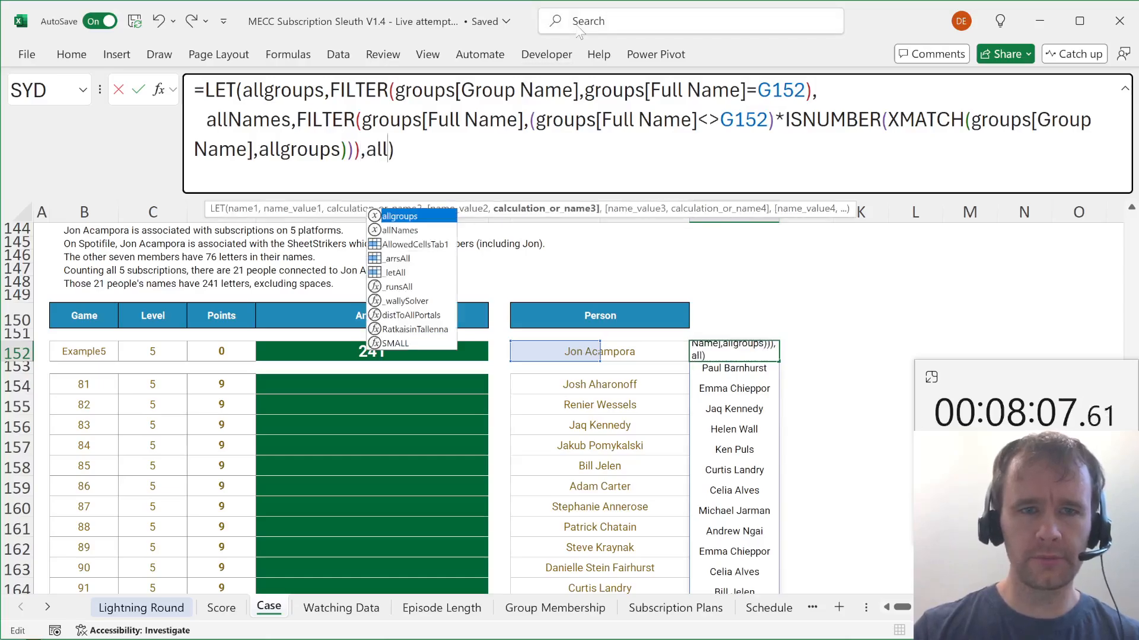
type("s")
key("Return")
key("Up")
key("ctrl+shift+Down")
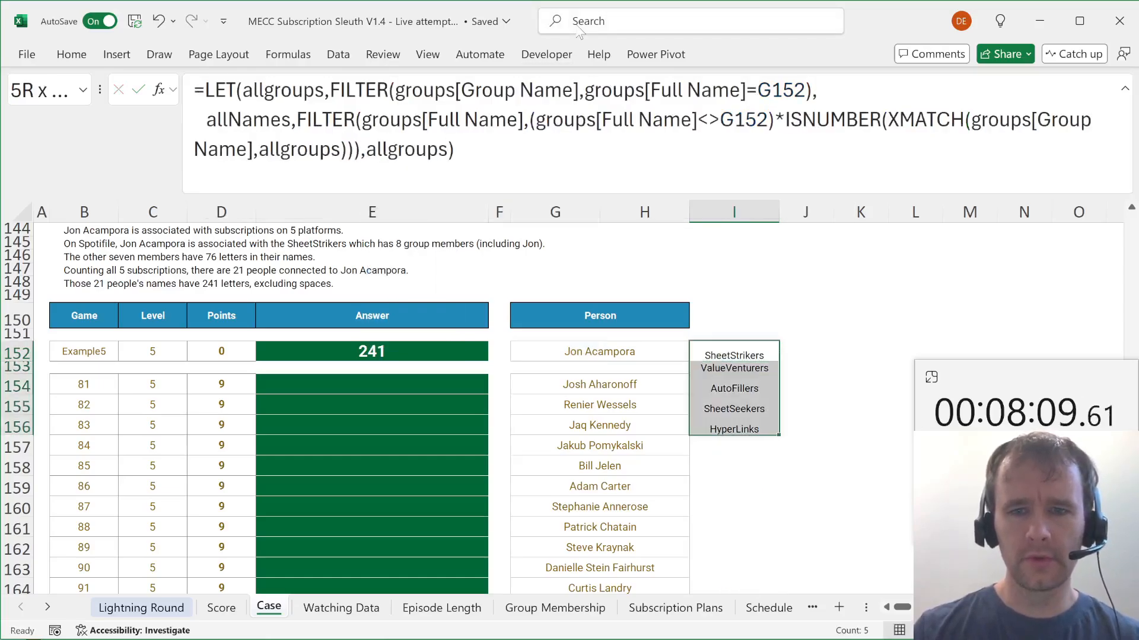
scroll(443, 244, "up", 1)
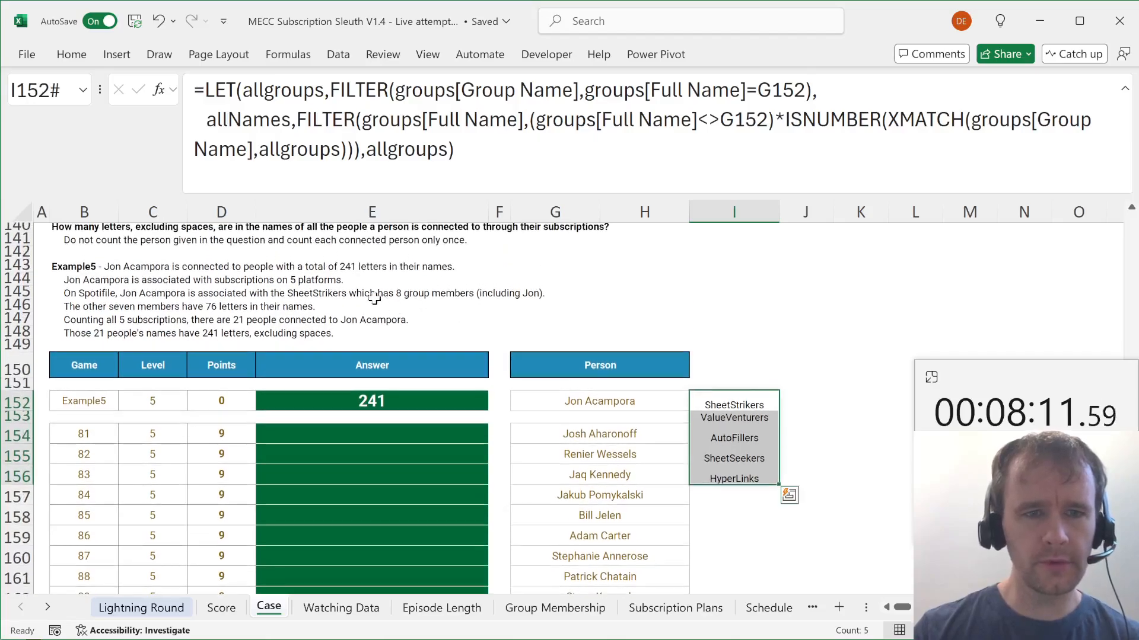
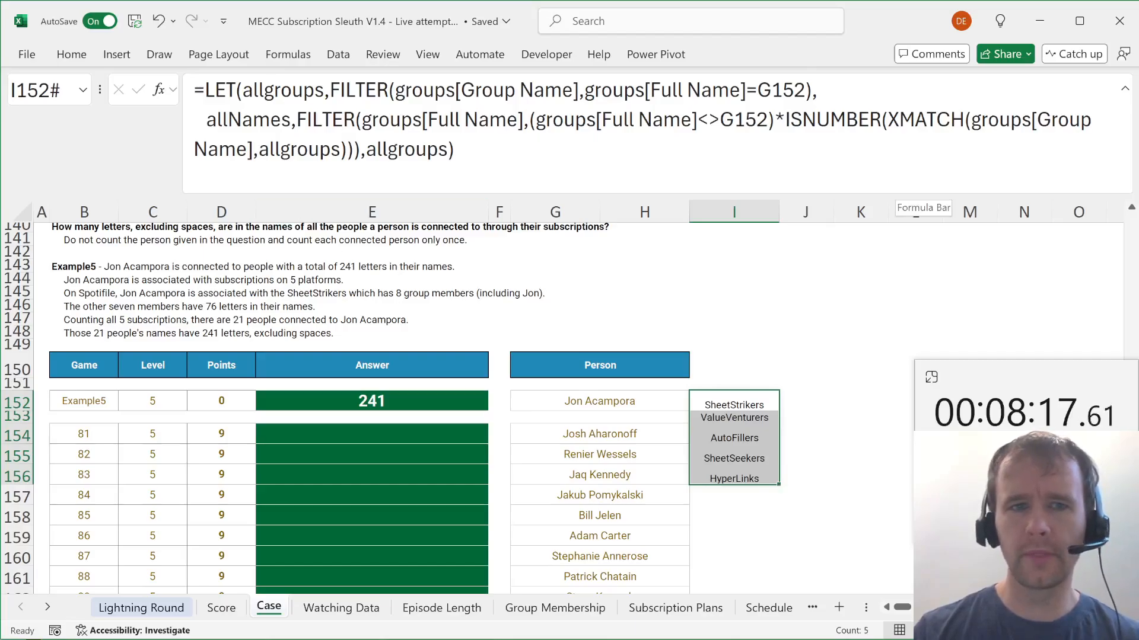
left_click(260, 149)
type("@")
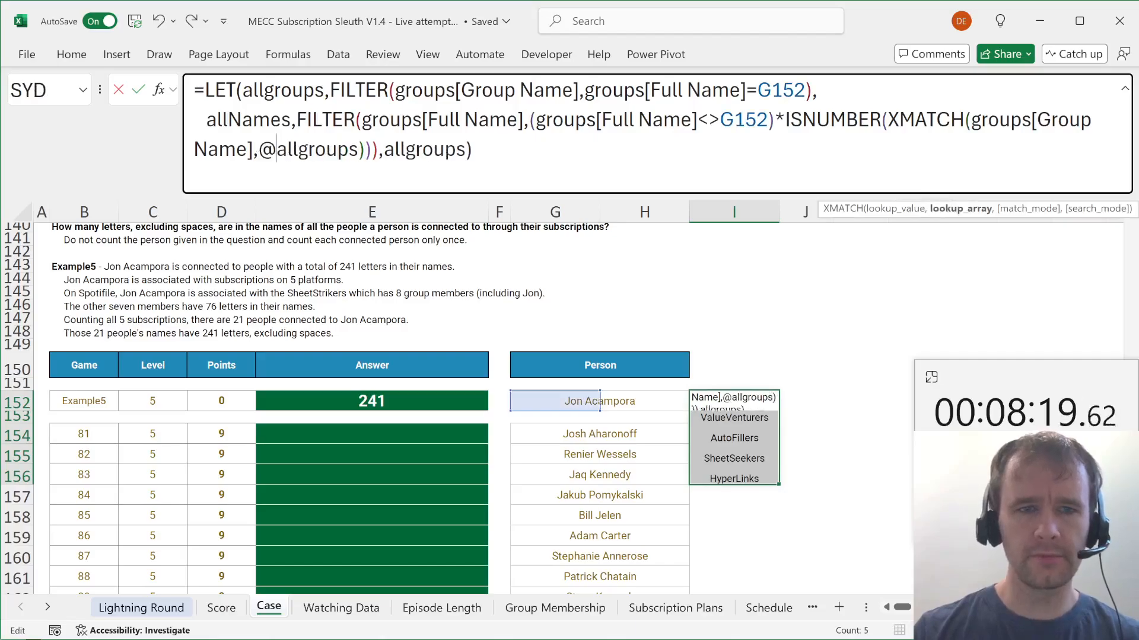
left_click(433, 149)
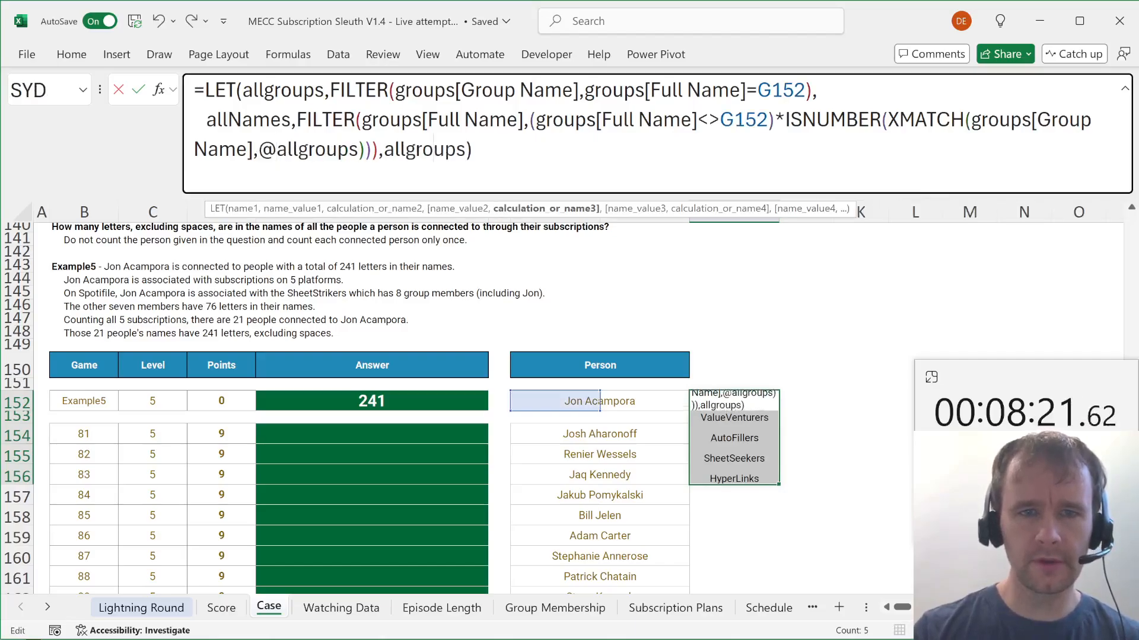
double_click(433, 149)
type("allNames")
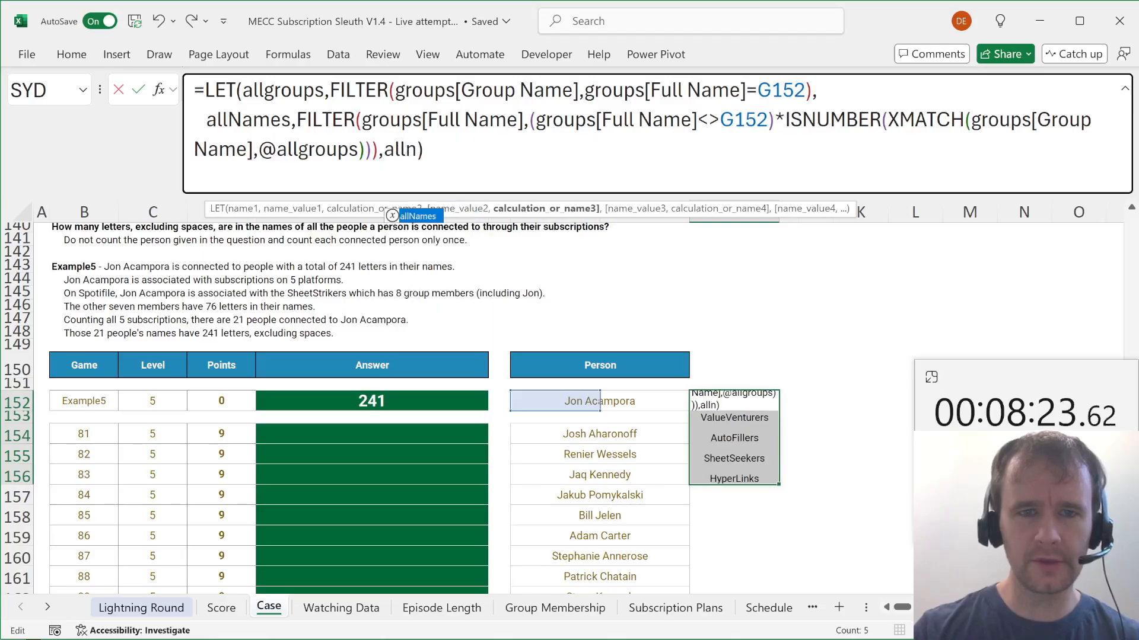
key("Return")
key("Up")
key("ctrl+shift+Down")
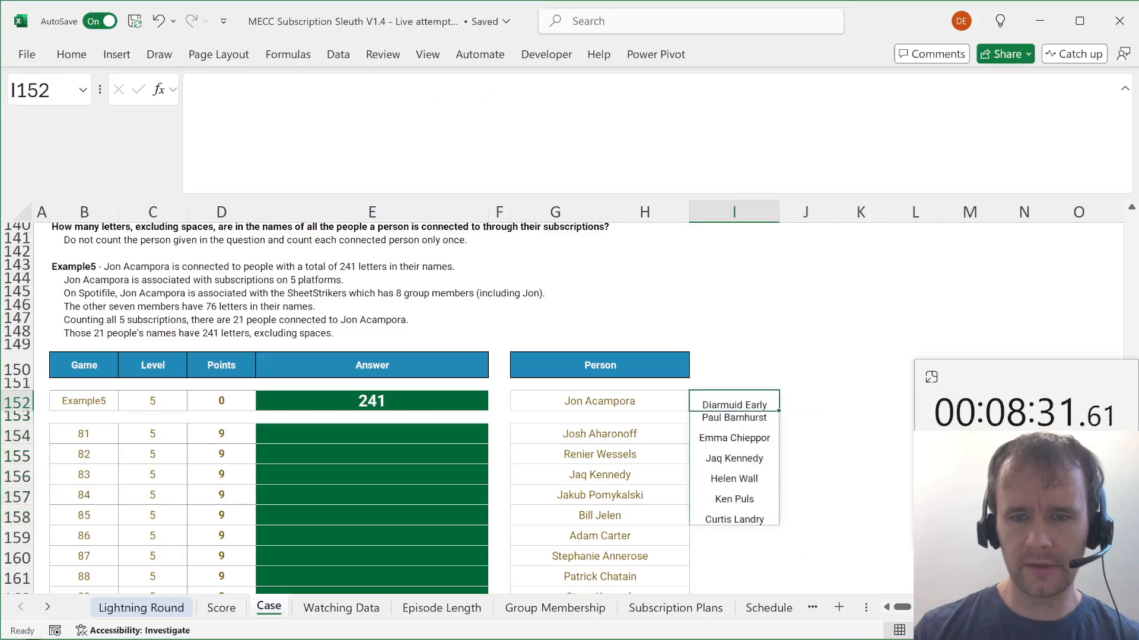
Total the name lengths of the spilled list in J152 with =SUM(LEN(I152#)).
left_click(806, 401)
type("=sum")
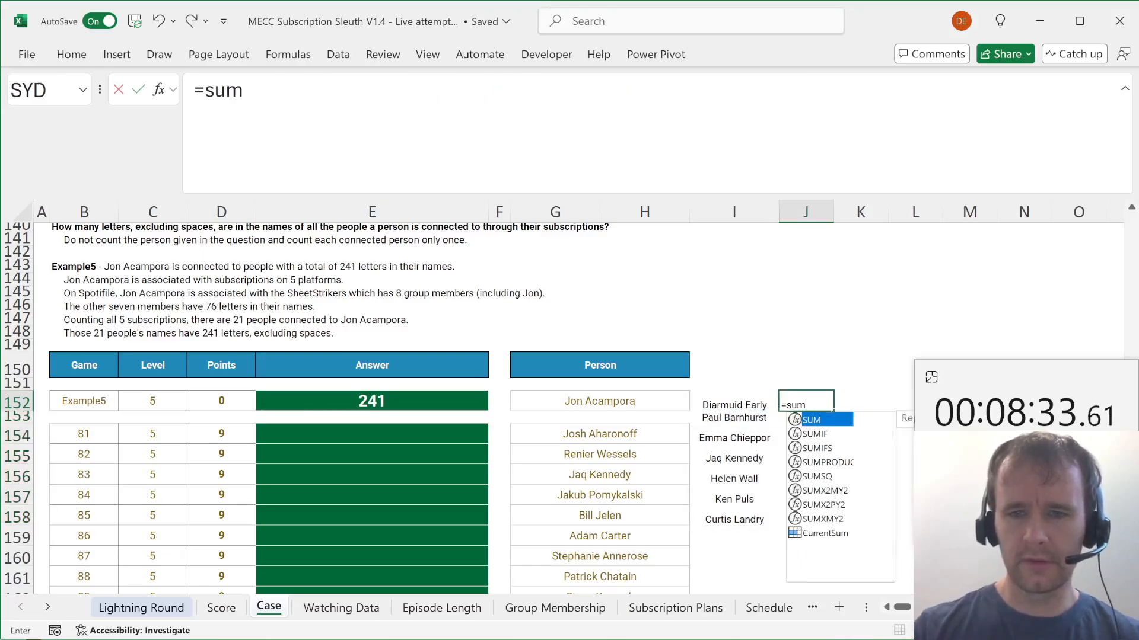
key("Tab")
type("le")
key("Tab")
key("Left")
type("))")
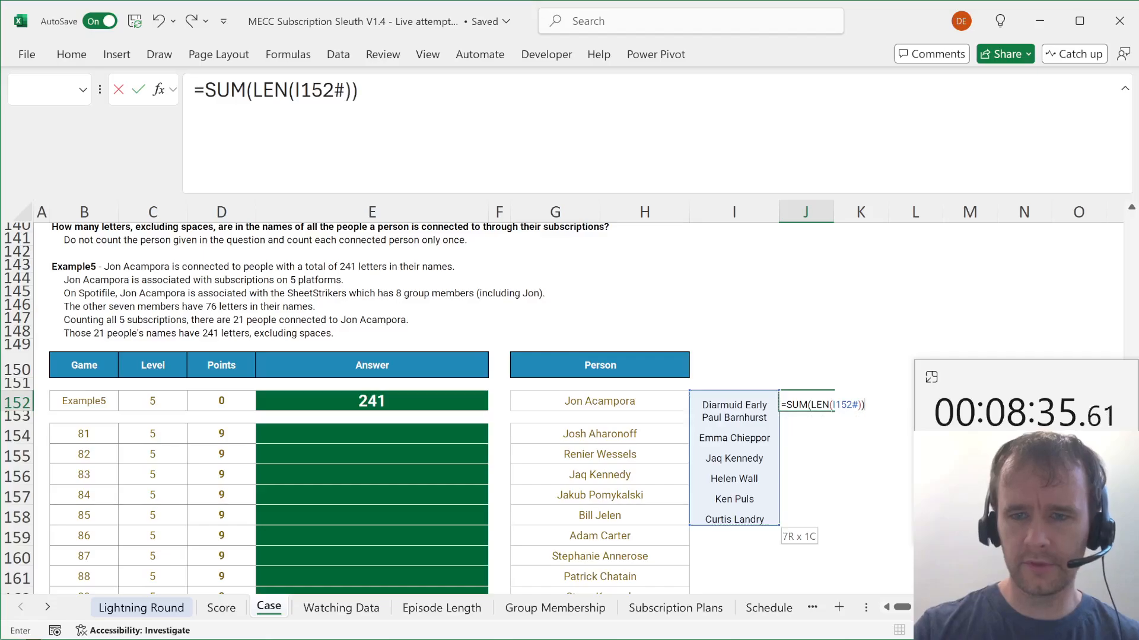
key("Return")
key("Up")
Subtract 7 from the J152 length total to exclude the spaces, and clear the check formula.
left_click(734, 418)
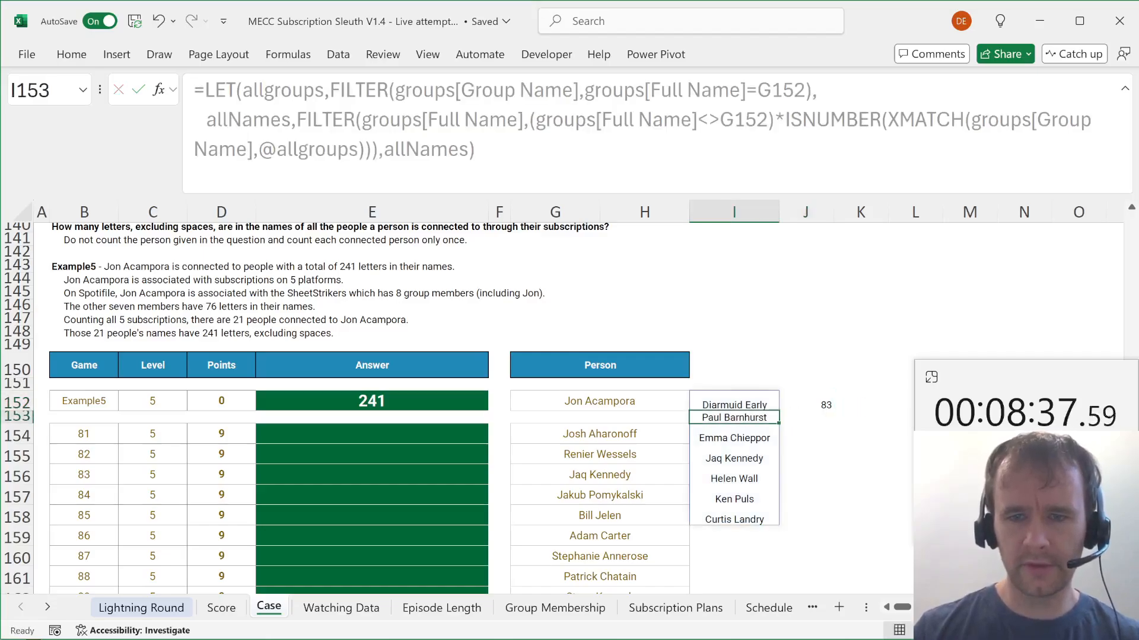
left_click(806, 405)
key("F2")
type("-7")
key("Return")
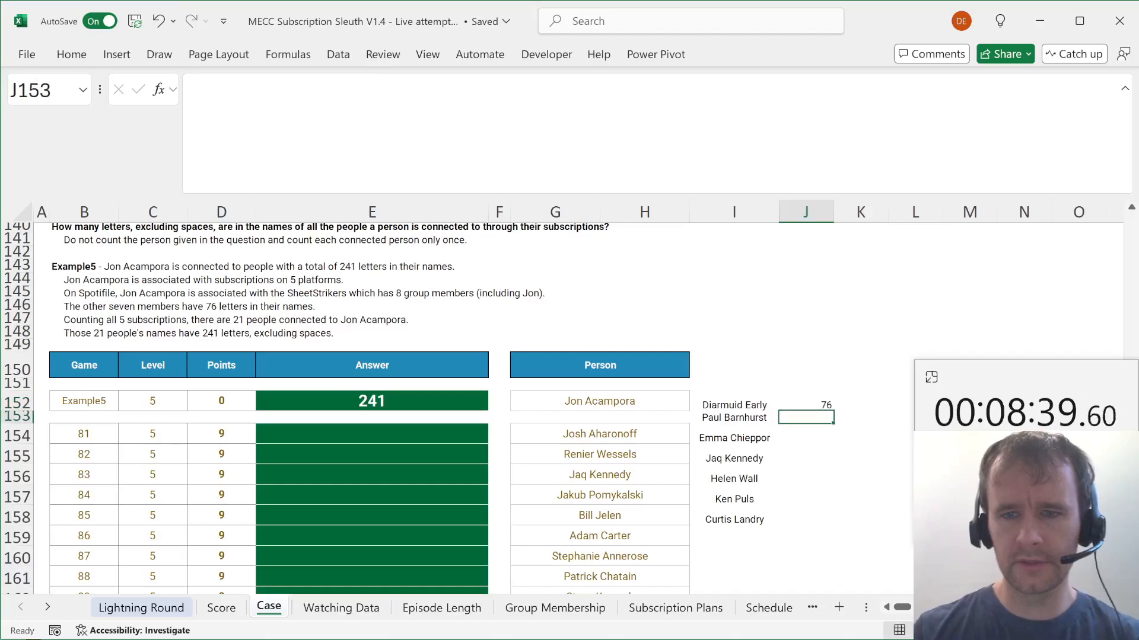
key("Up")
key("Delete")
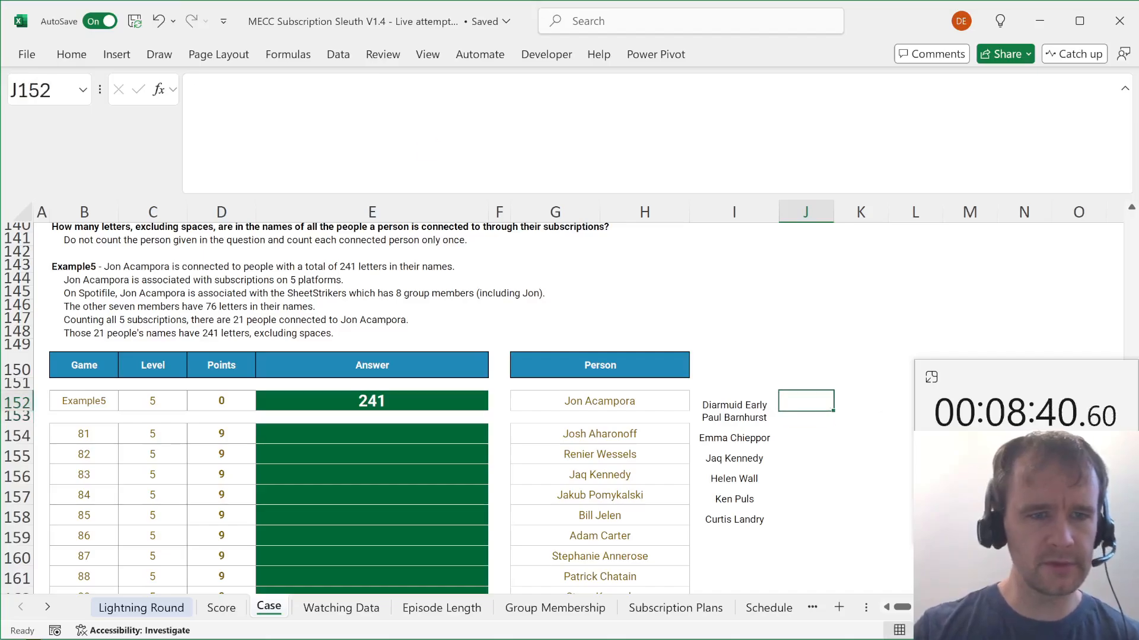
Remove the @ before allgroups in I152's XMATCH and put the returned allNames on its own line.
left_click(93, 320)
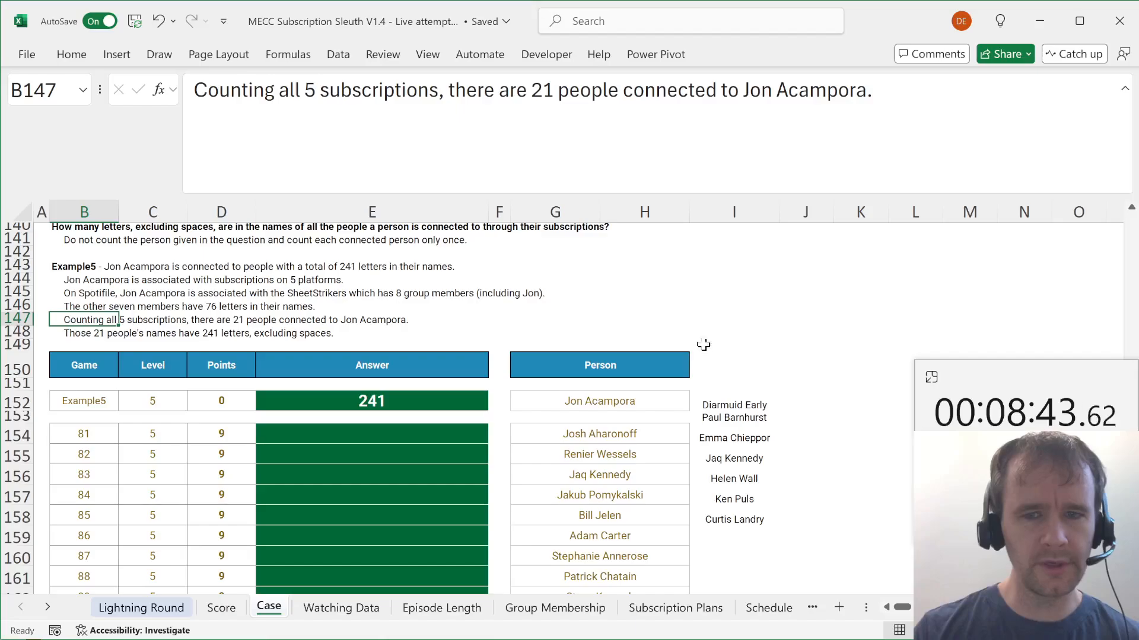
left_click(722, 408)
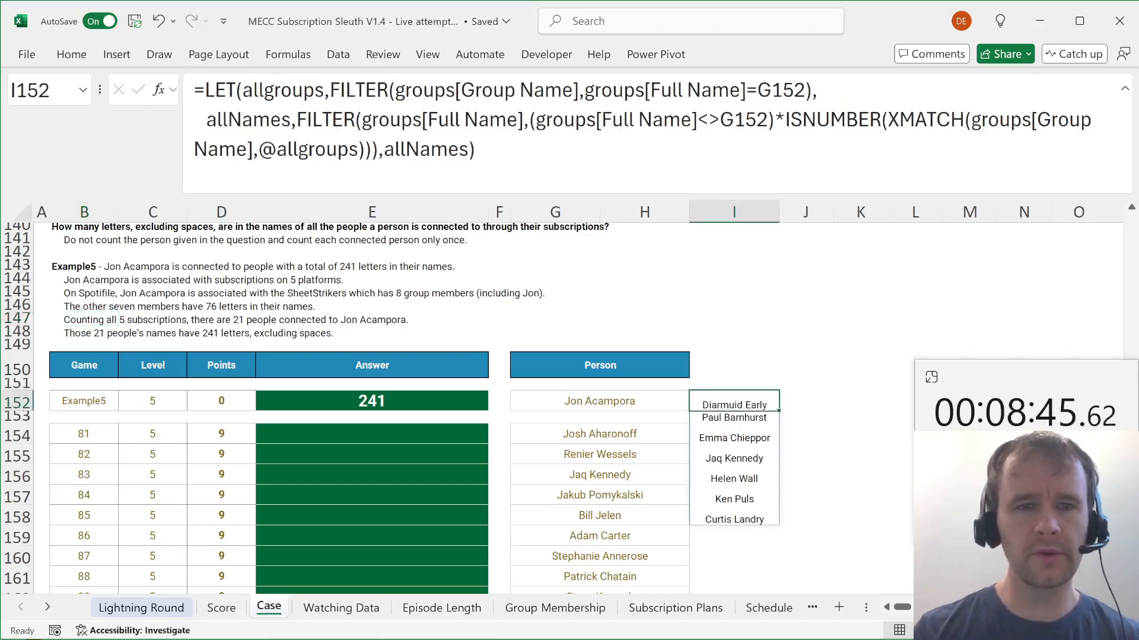
left_click(276, 148)
key("BackSpace")
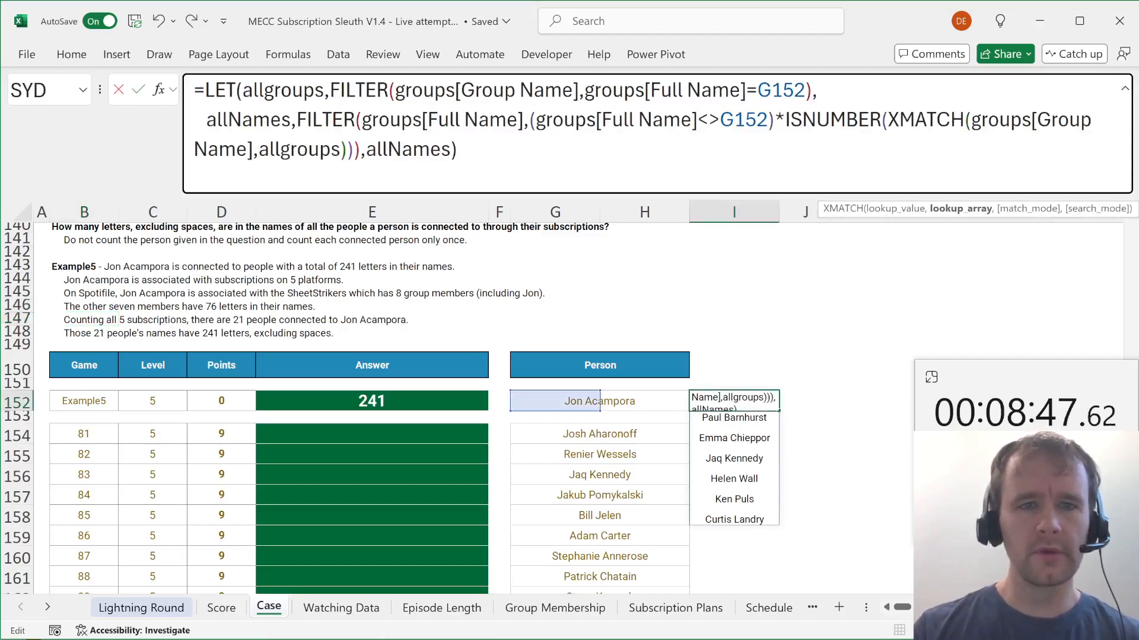
double_click(409, 149)
key("alt+Return")
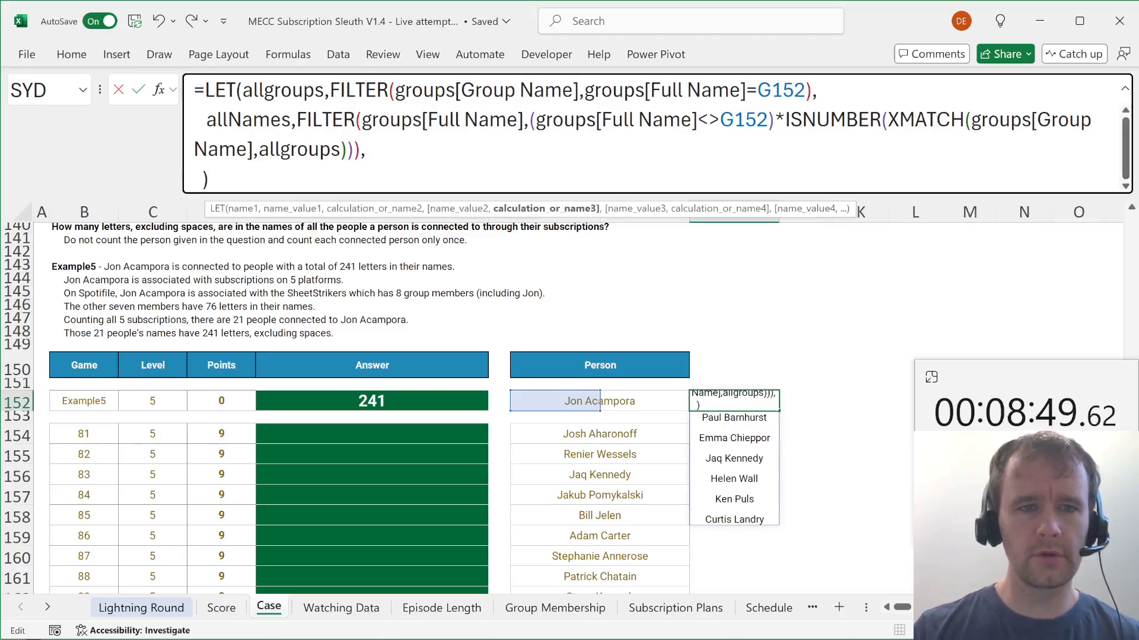
type("alln")
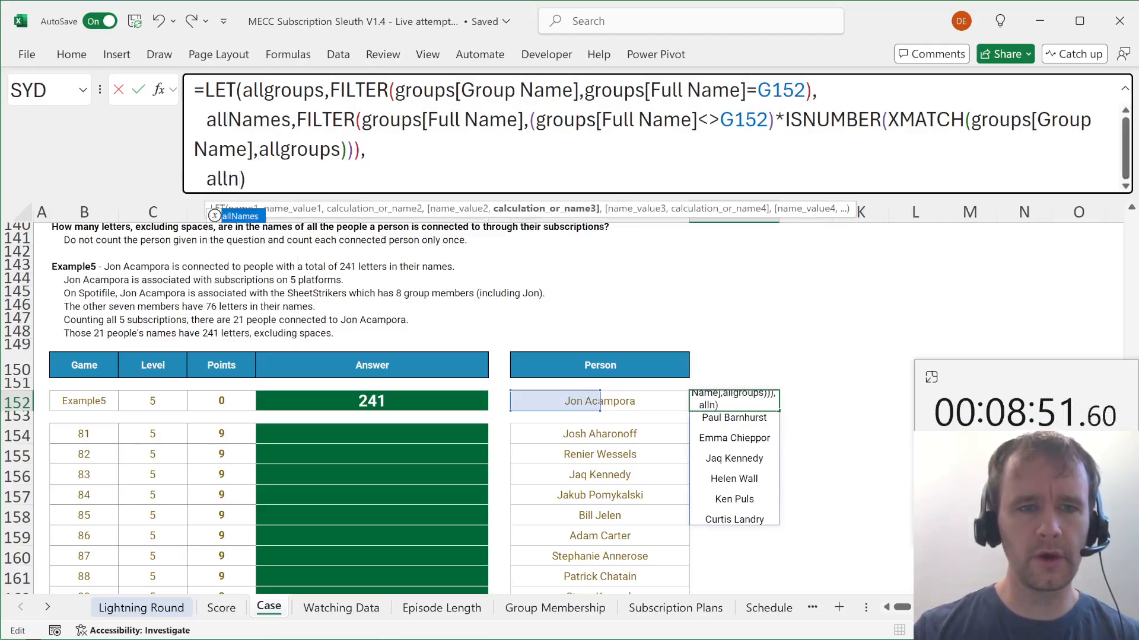
key("Tab")
key("Return")
left_click_drag(734, 401, 734, 245)
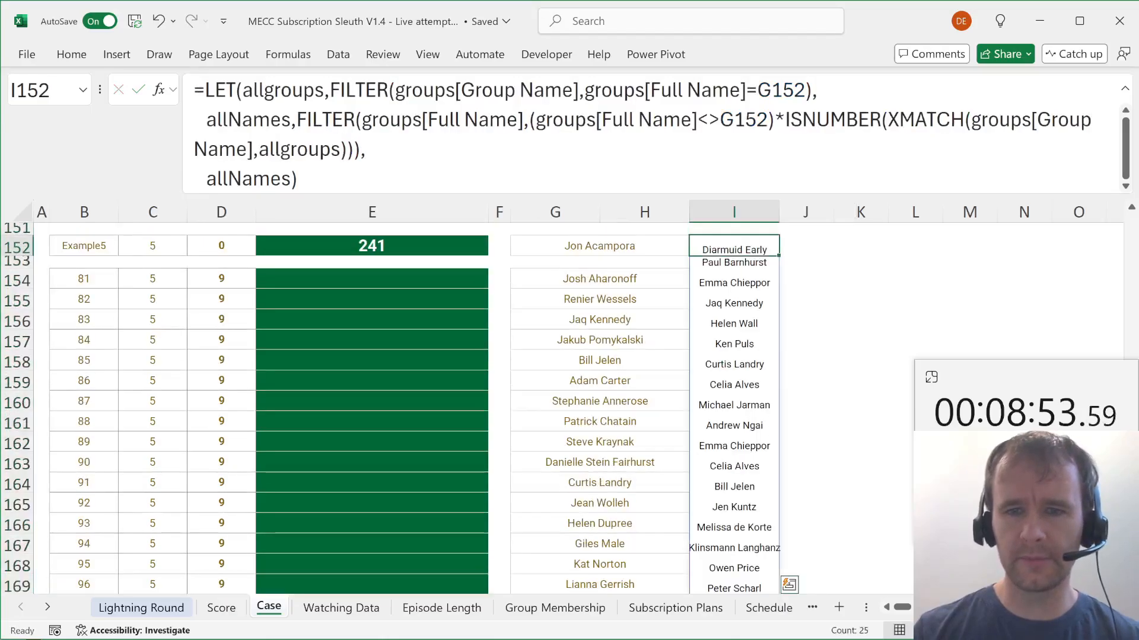
Wrap the returned allNames in UNIQUE in I152 and look over the spilled list of names.
key("F2")
key("ctrl+Left")
type("uniq")
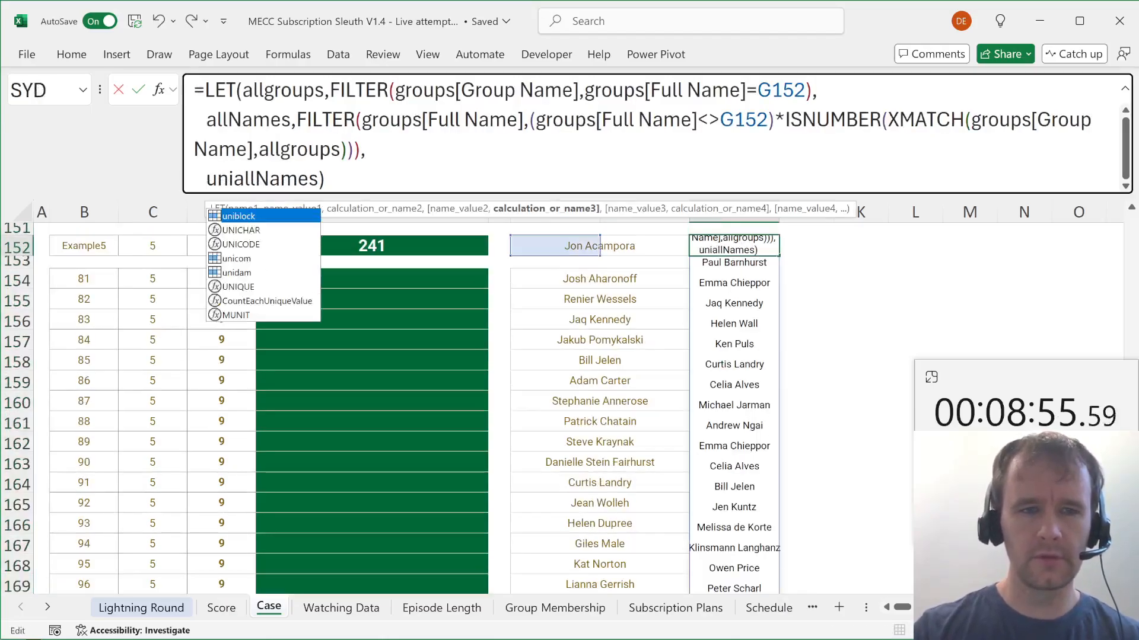
key("Tab")
key("End")
type(")")
key("Return")
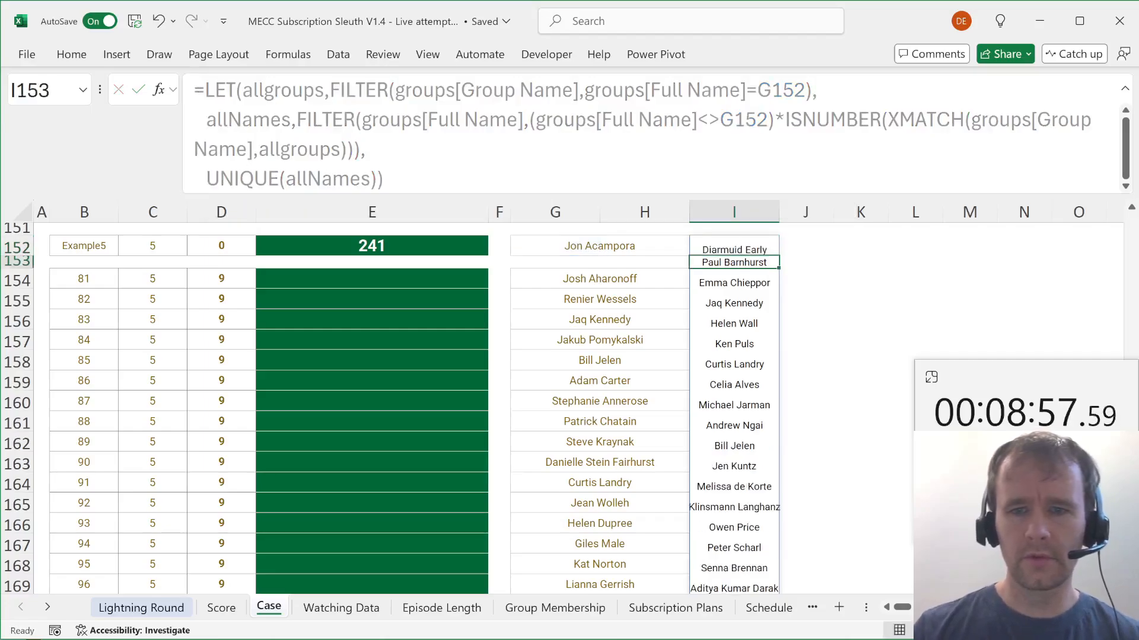
left_click_drag(734, 246, 771, 590)
key("Up")
key("Up")
key("Up")
key("Down")
key("Down")
key("Down")
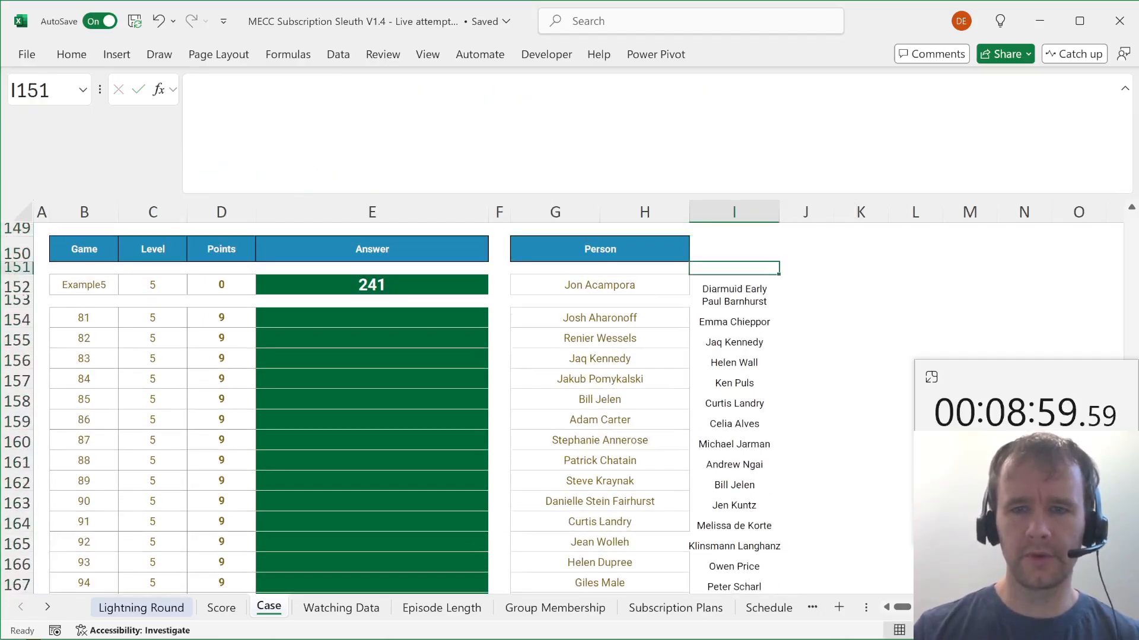
Join the unique names in I152 without spaces using CONCAT(SUBSTITUTE(UNIQUE(allNames)," ","")).
key("F2")
key("Home")
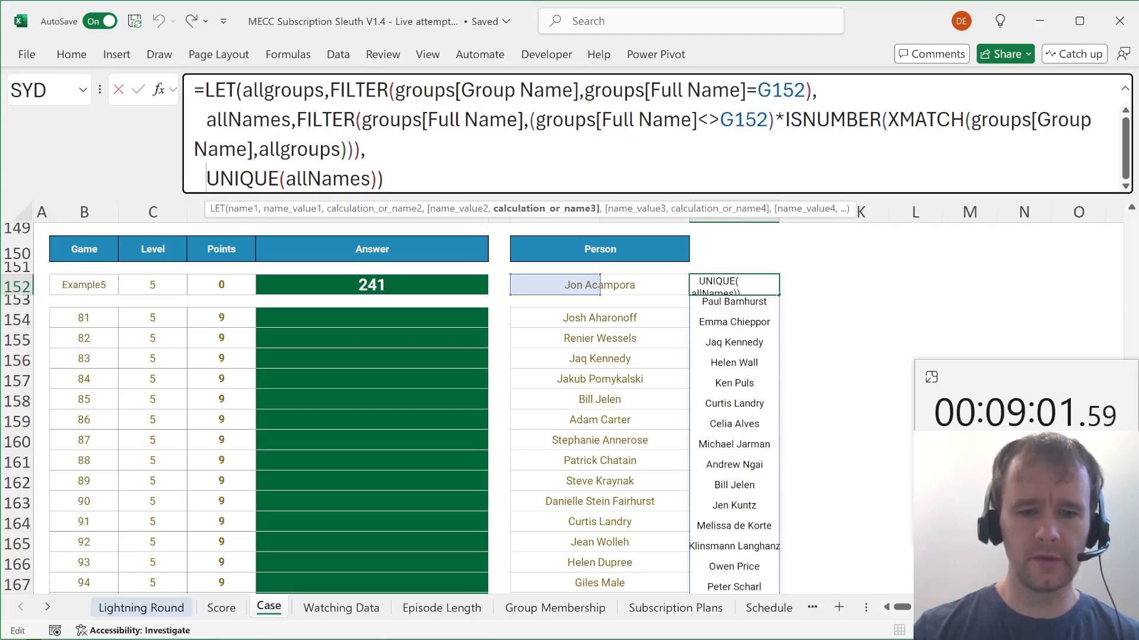
type("conc")
key("Tab")
type("su")
key("Tab")
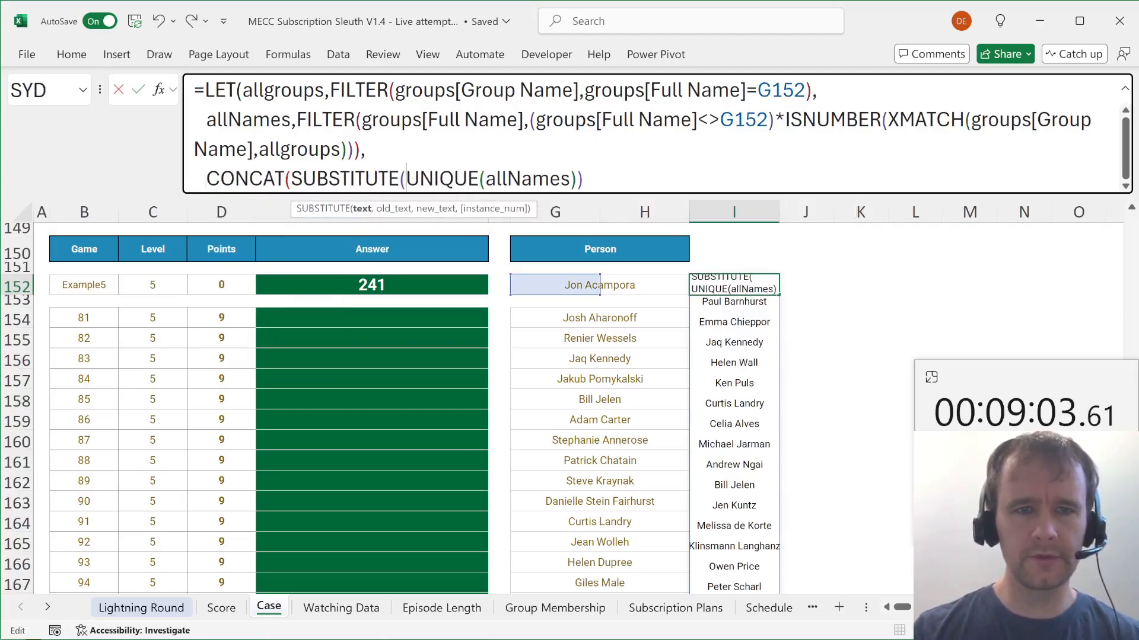
left_click(361, 209)
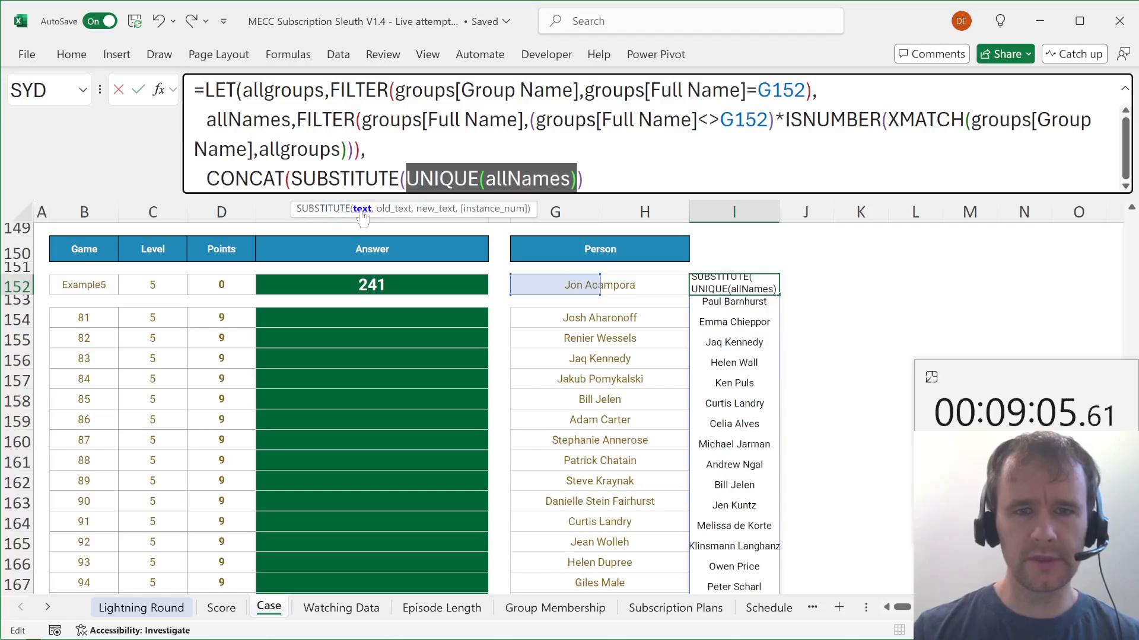
key("Right")
type(",\" \",\"\")")
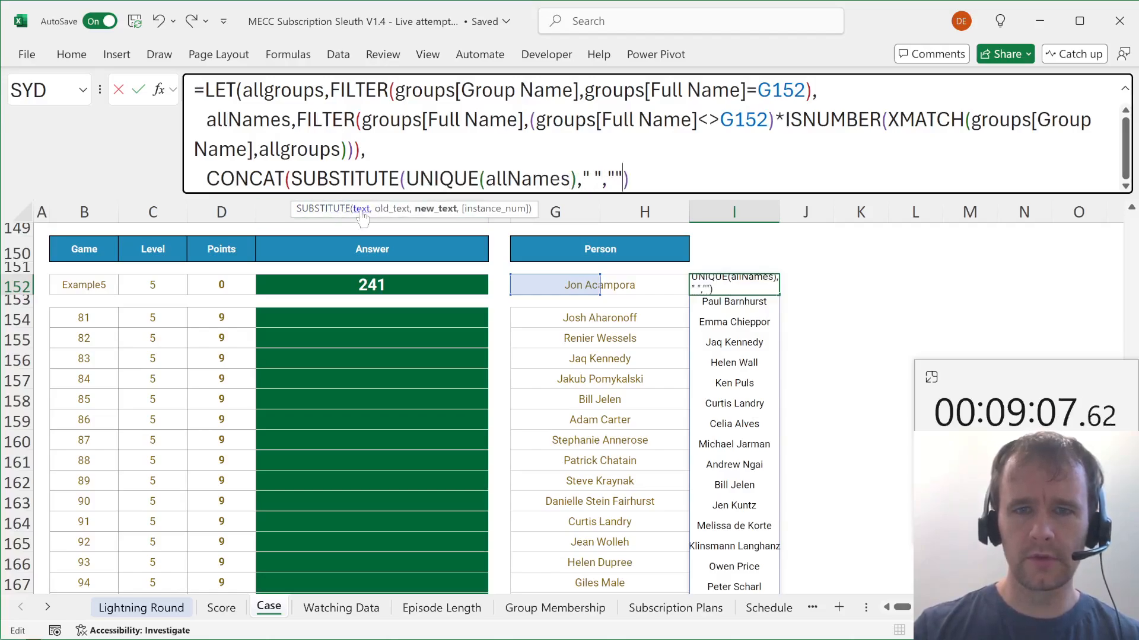
type(")")
key("Return")
key("Up")
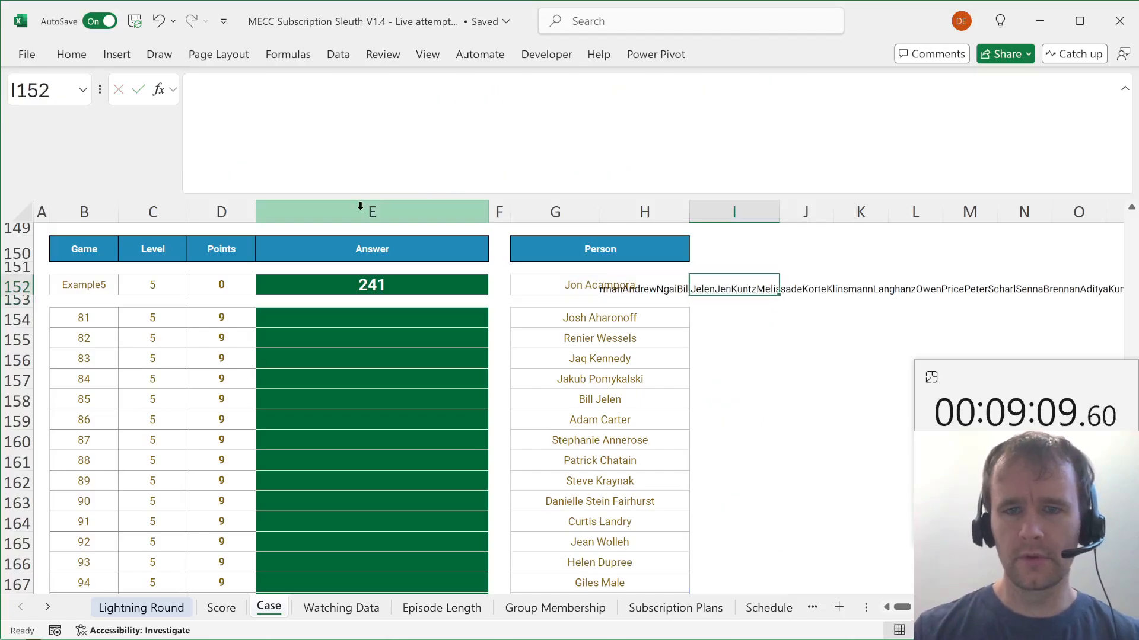
Wrap the CONCAT expression in I152 in LEN to count the letters.
left_click(206, 179)
type("LEN(CONCAT(SUBSTITUTE(UNIQUE(allNames),\" \",")
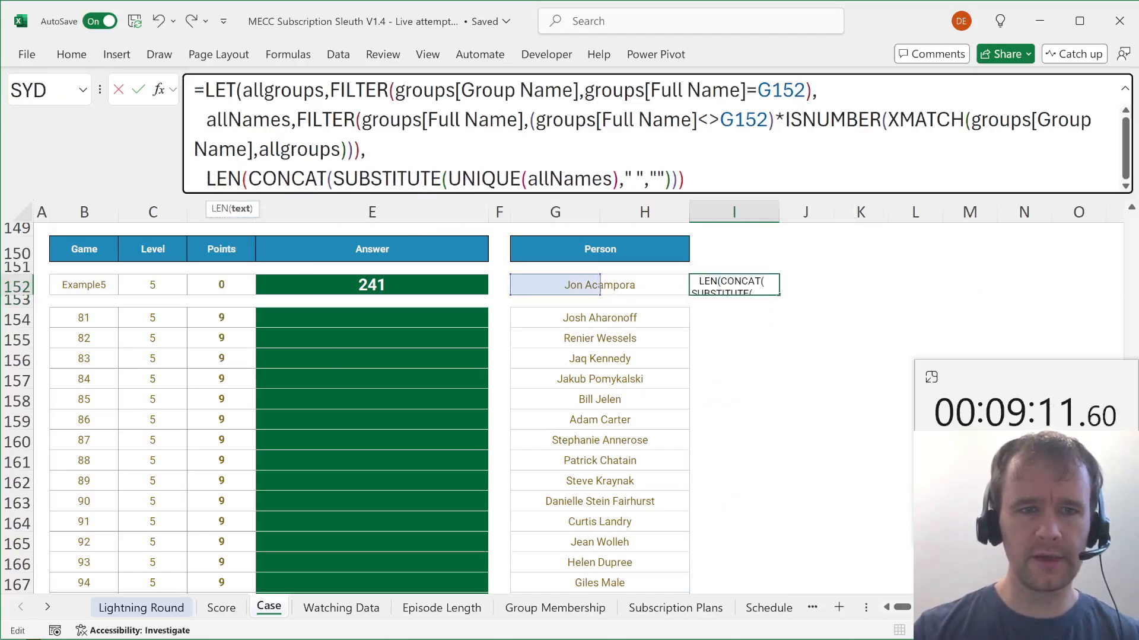
type(")")
key("Return")
key("Up")
Put the letter-count formula in the Example5 answer E152 and copy it into the Level 5 answers E154:E173.
key("ctrl+c")
key("Left")
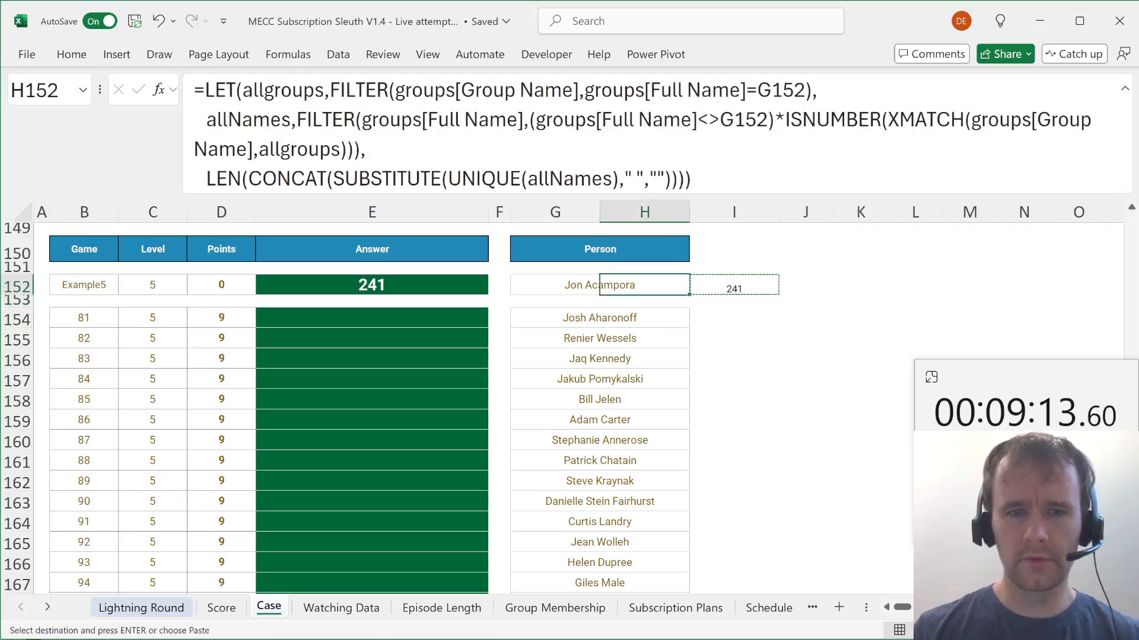
key("Left")
key("Left")
key("Left")
key("Right")
key("Right")
key("Right")
key("Down")
key("Down")
key("ctrl+v")
key("Left")
key("Left")
key("Left")
key("Left")
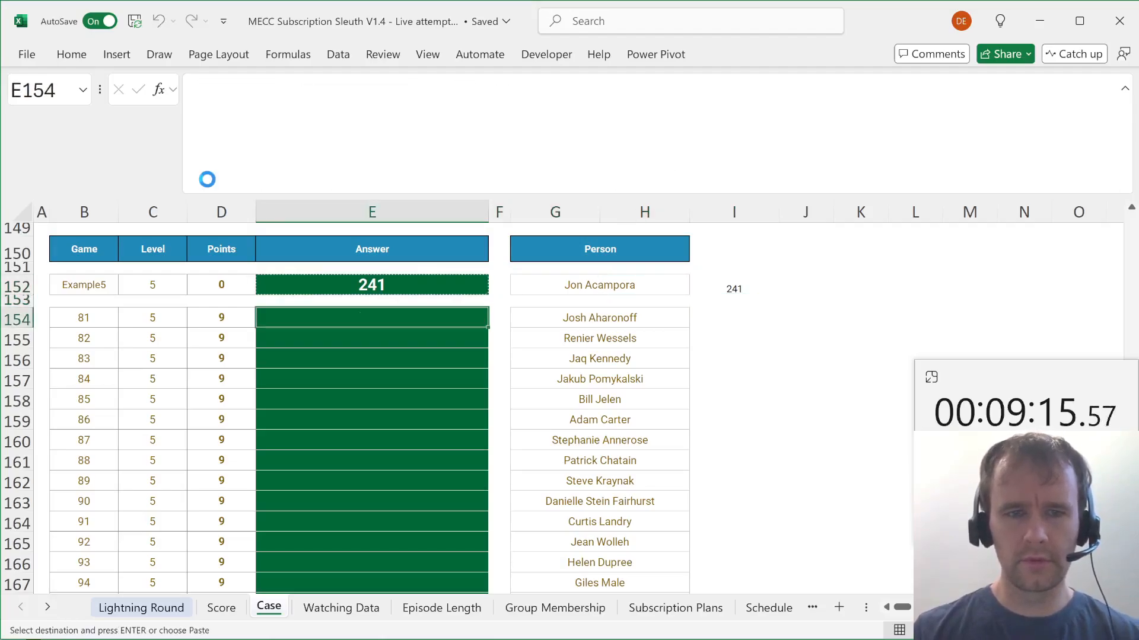
key("ctrl+Down")
key("Right")
key("ctrl+shift+Up")
key("ctrl+v")
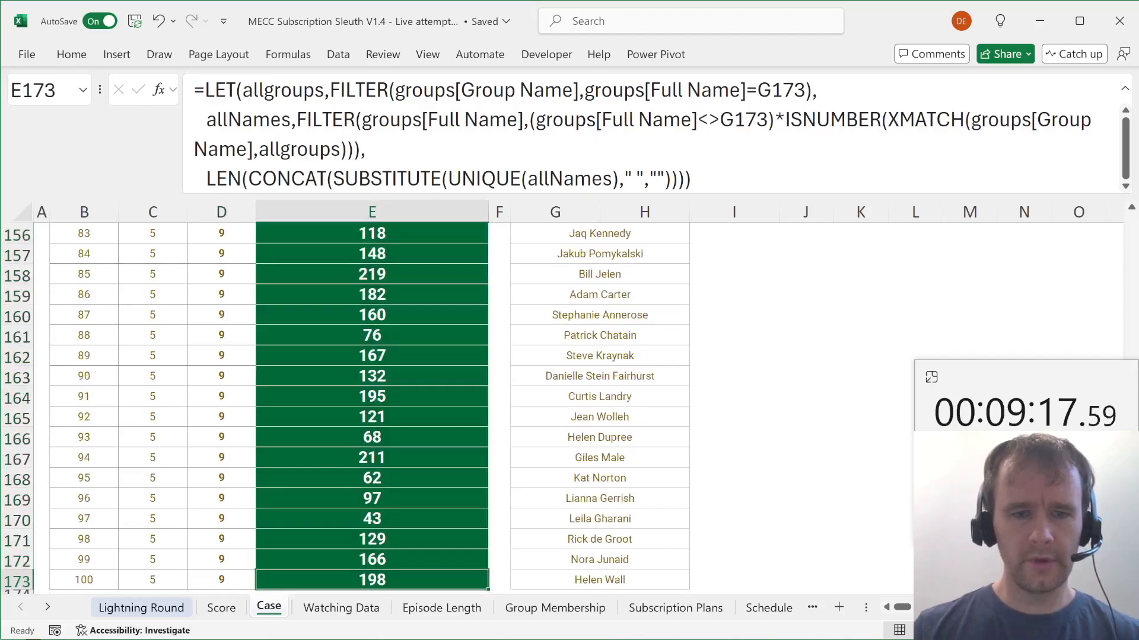
Look at the Level 6 question, and read the Bonus 3 question in G26 about switching shows early.
key("ctrl+Page_Up")
key("ctrl+Page_Down")
key("Page_Down")
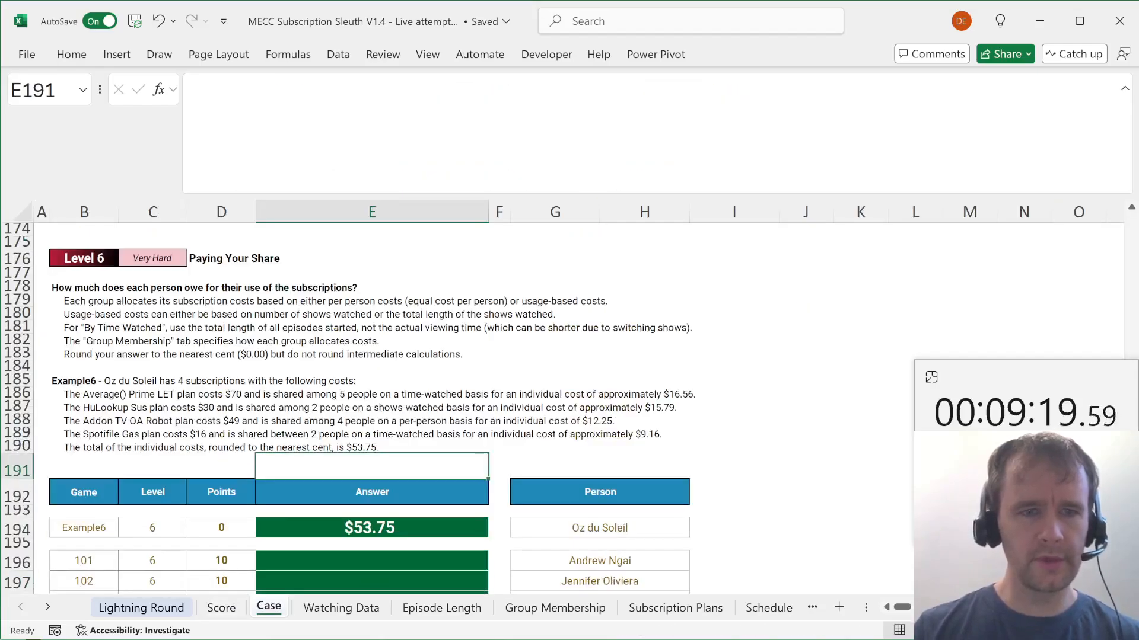
key("ctrl+Home")
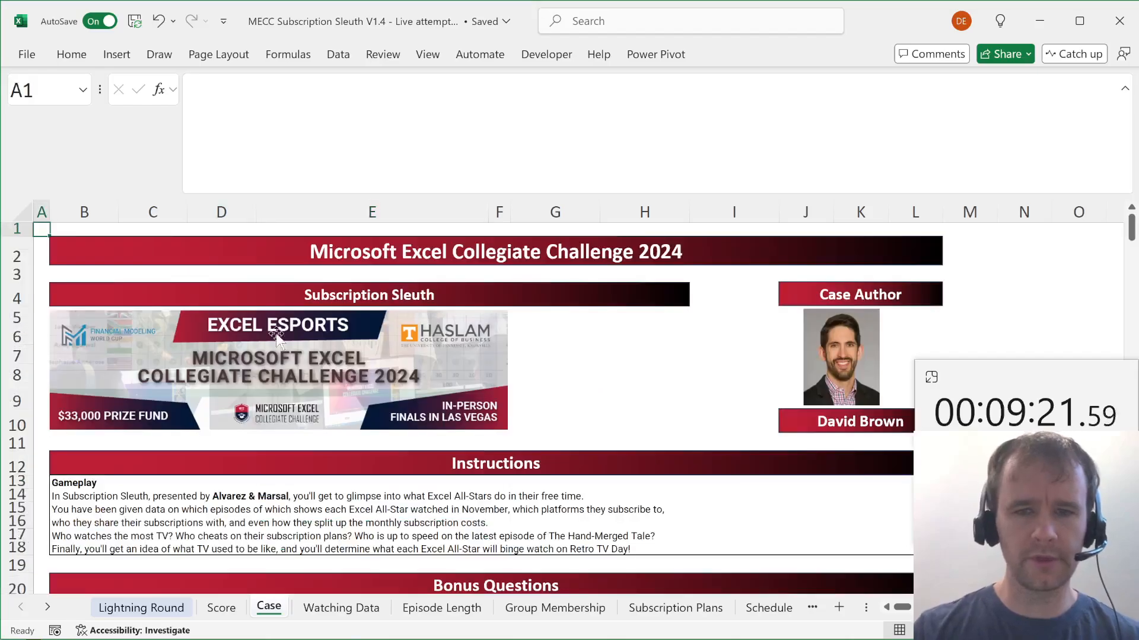
scroll(513, 358, "down", 6)
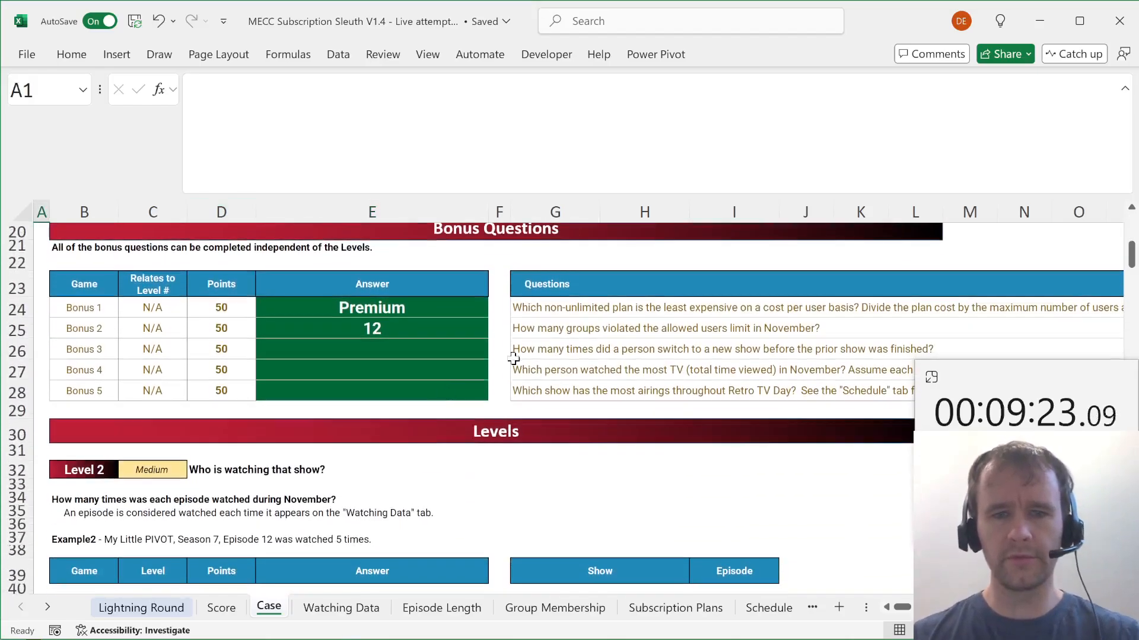
left_click(557, 348)
scroll(557, 347, "down", 1)
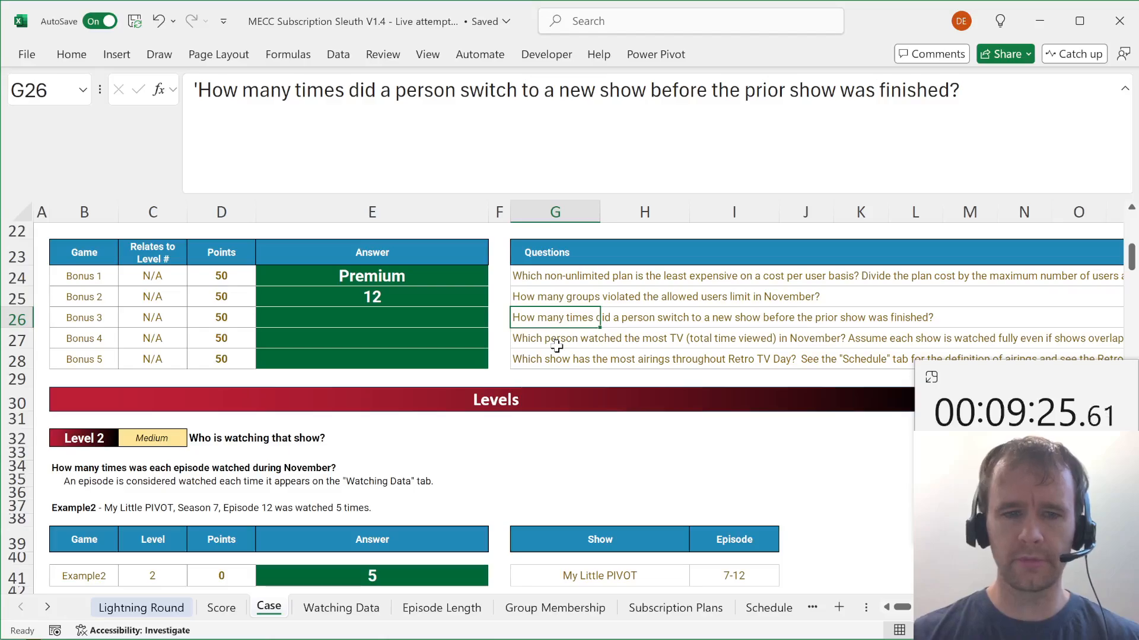
Insert a table column headed Full Name before Date and Time Started on the Watching Data sheet.
key("ctrl+Page_Down")
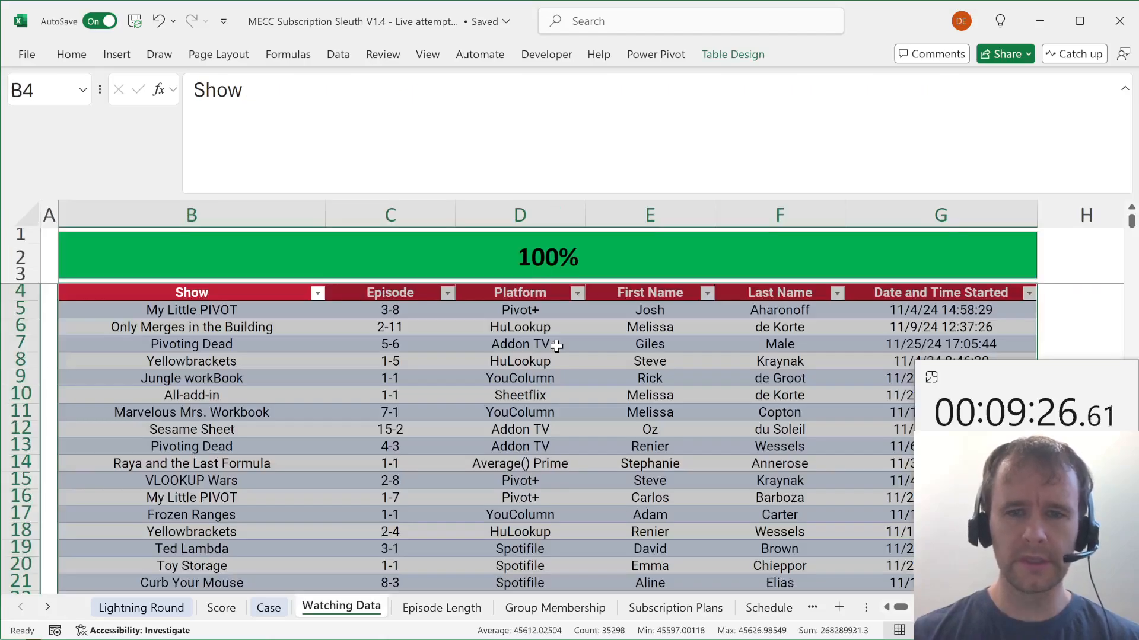
left_click(718, 330)
key("Right")
key("alt+h")
key("i")
key("c")
key("Up")
key("Up")
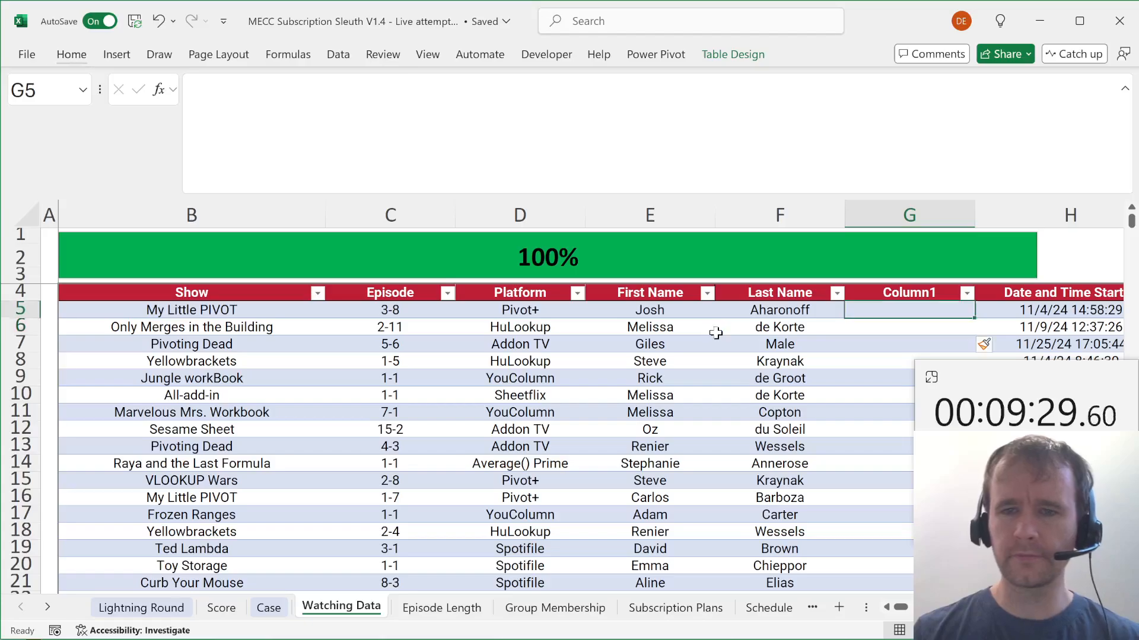
type("Full Name")
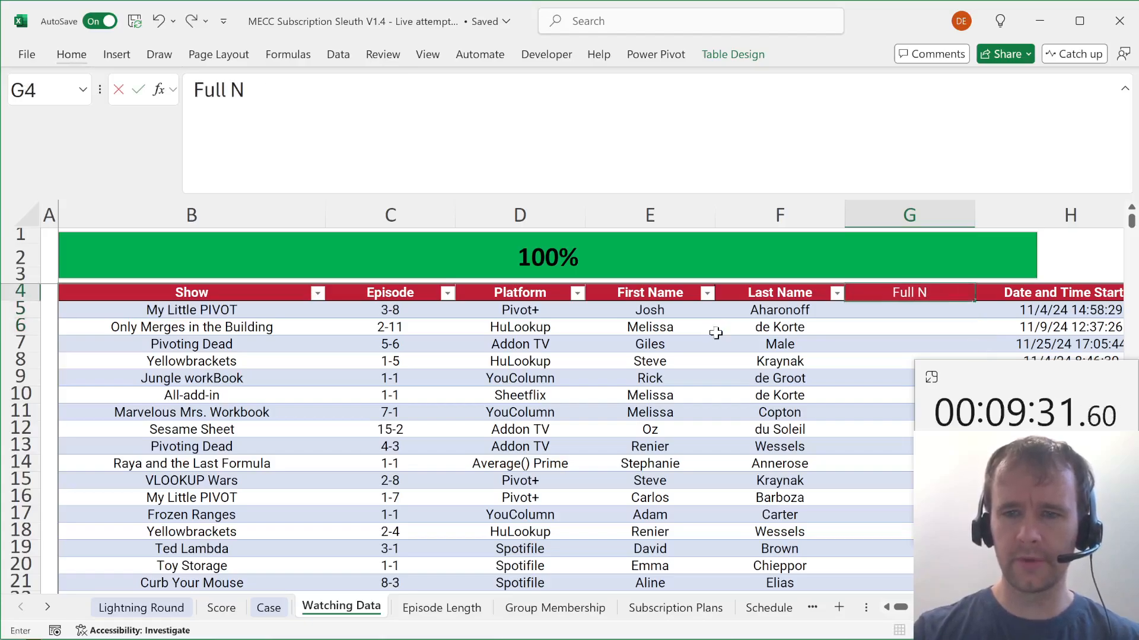
key("Return")
Fill the Full Name column with =[@[First Name]]&" "&[@[Last Name]].
type("=")
key("Left")
key("Left")
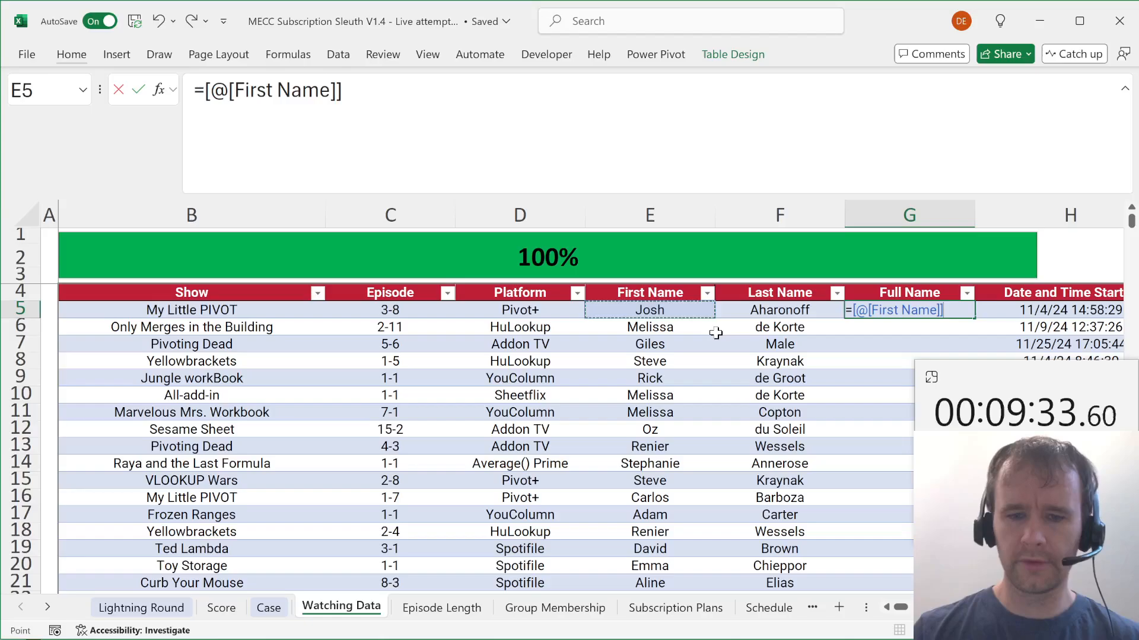
type("&\" \"&")
key("Left")
key("Return")
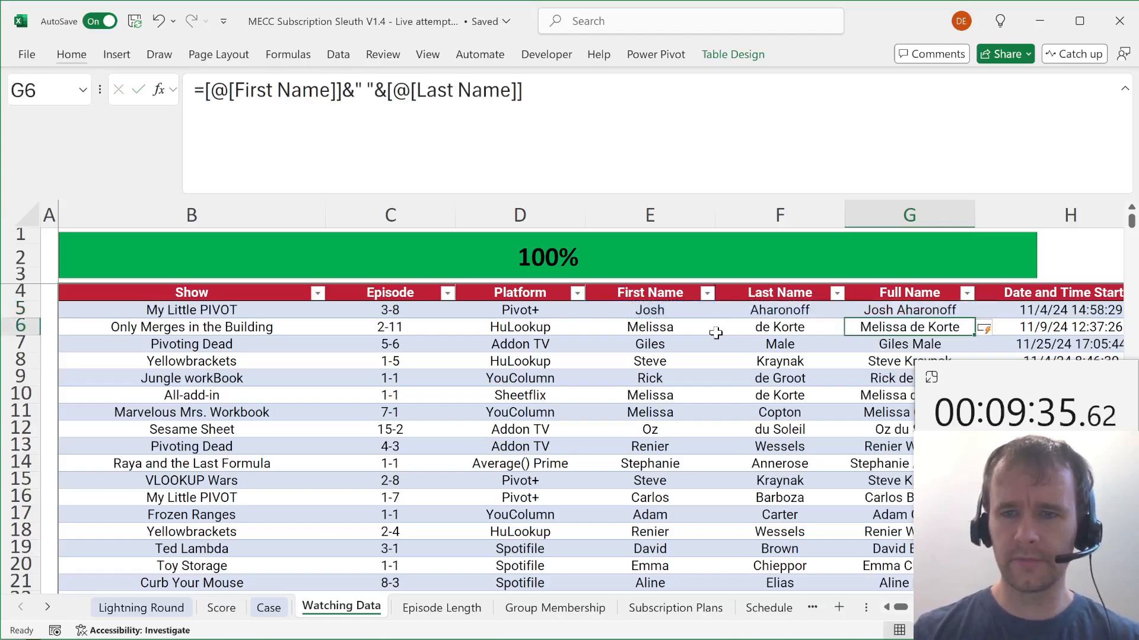
Insert a table column headed Show Ep between Episode and Platform in the watching data.
key("Up")
key("Left")
key("Left")
key("Left")
key("Left")
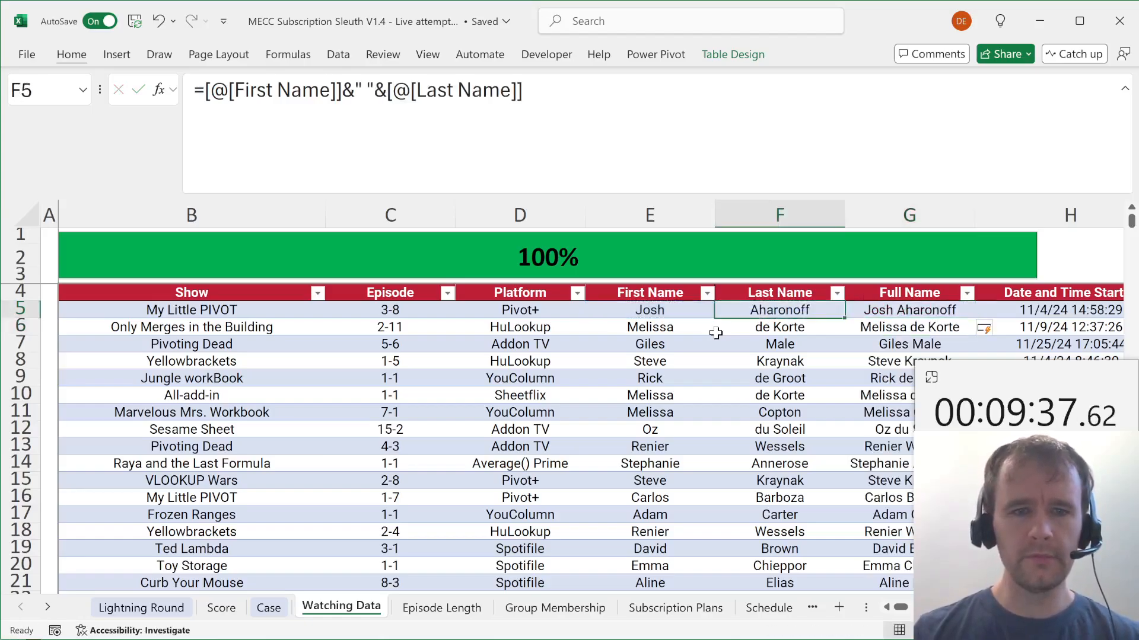
key("Right")
key("alt+h")
key("i")
key("c")
key("Up")
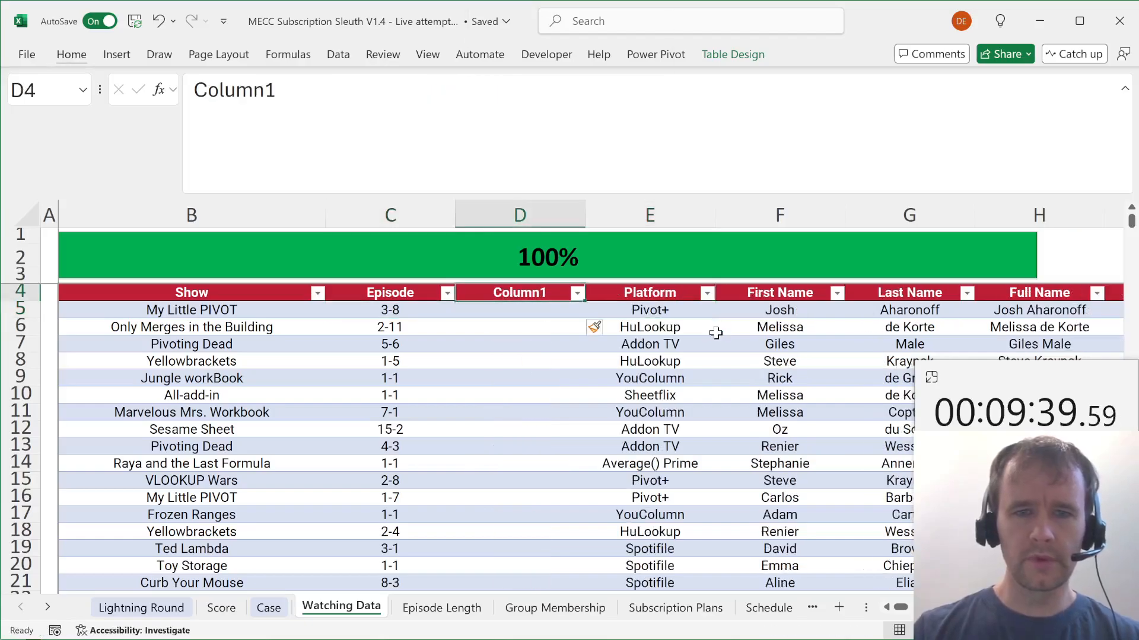
type("Show Ep")
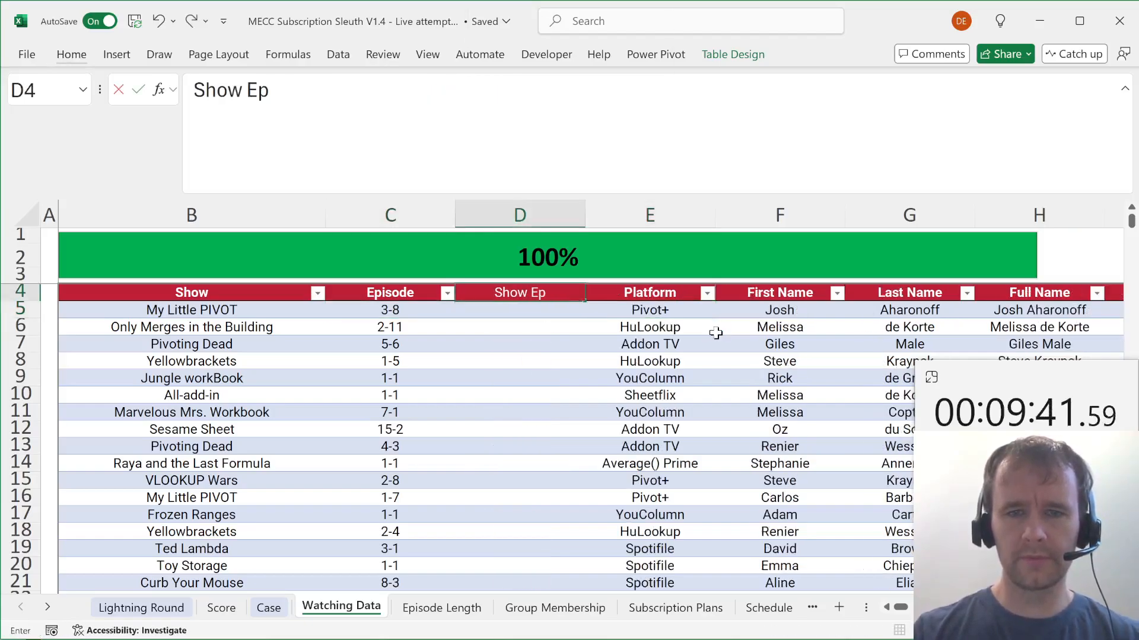
key("Return")
type("=")
key("Left")
key("Left")
type("&\"")
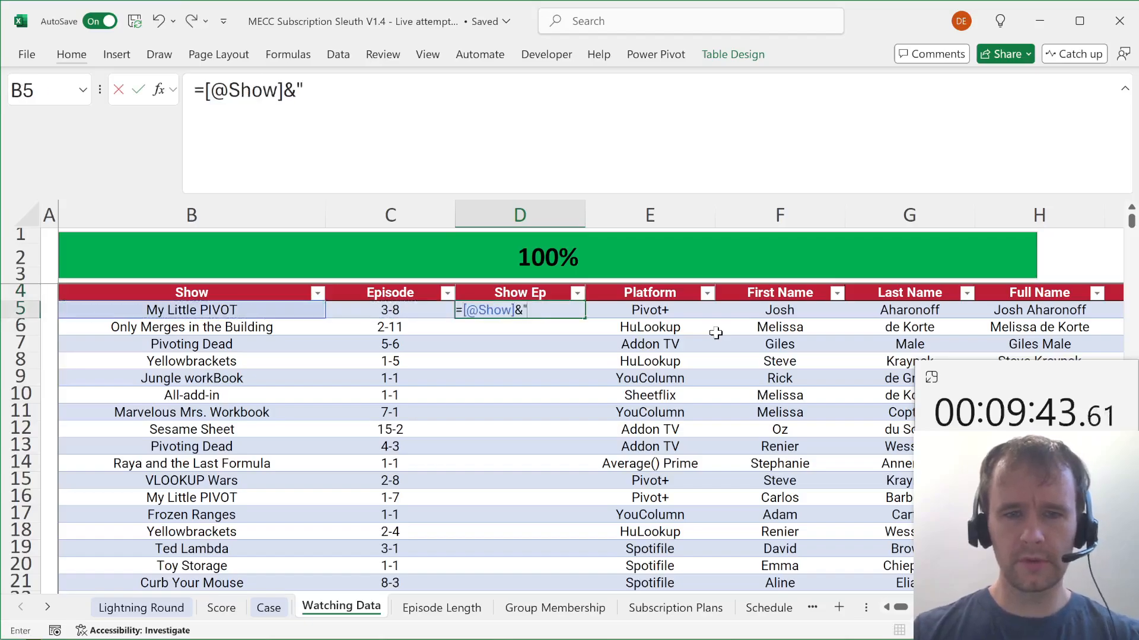
type(" \"&")
key("Left")
key("Return")
key("Up")
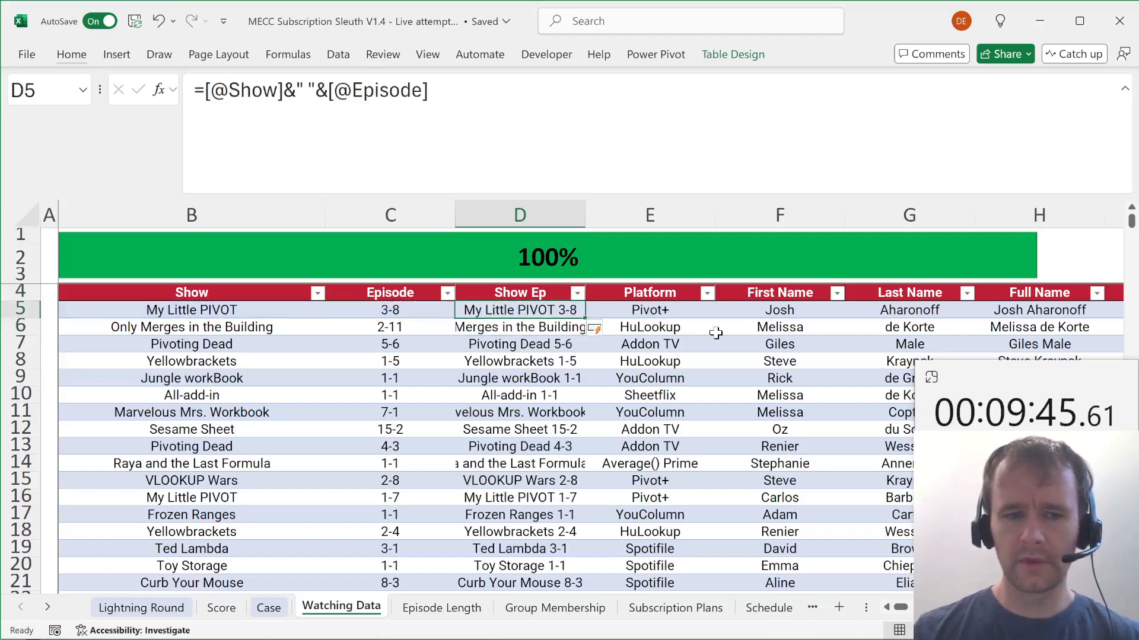
Insert a table column headed Last? between Episode and Length on the Episode Length sheet.
key("Right")
key("ctrl+Right")
key("Right")
key("Up")
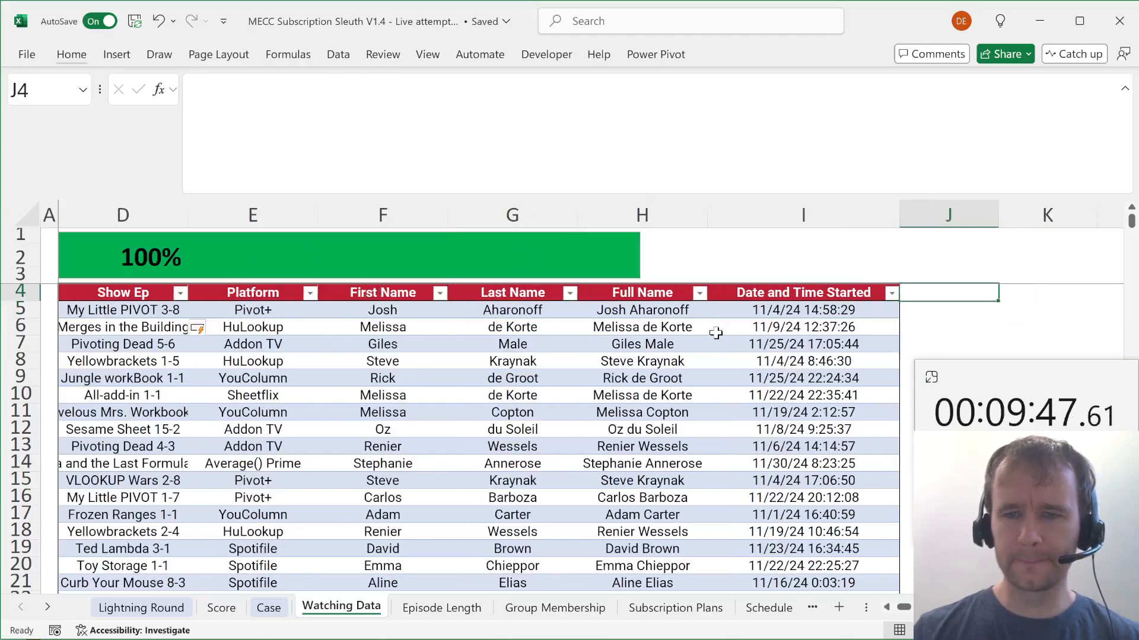
key("ctrl+Page_Down")
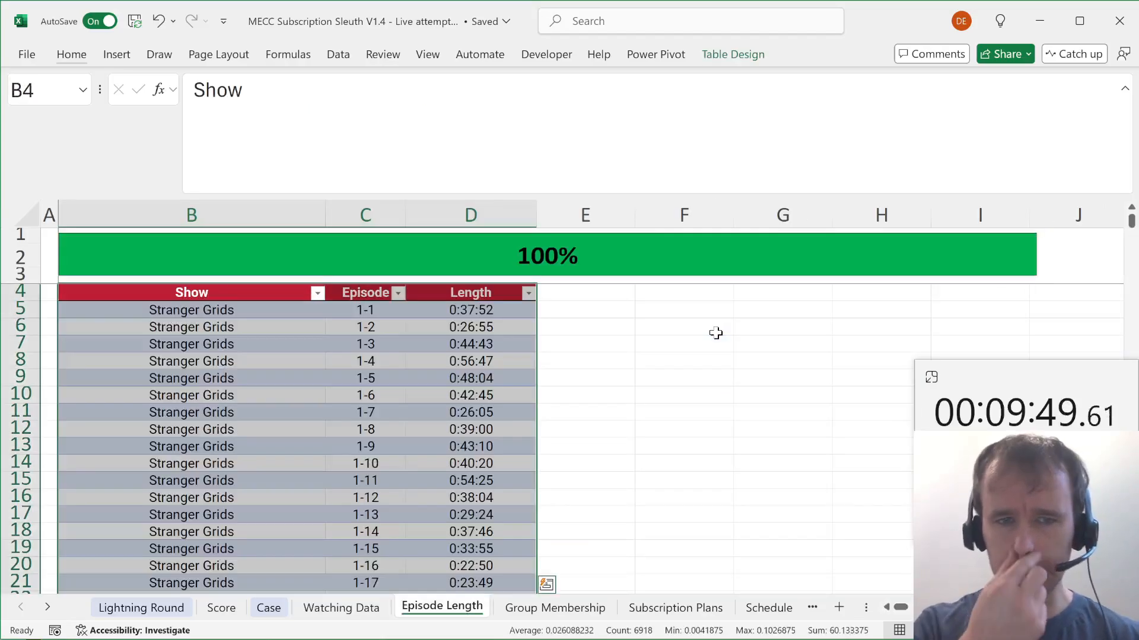
left_click(410, 359)
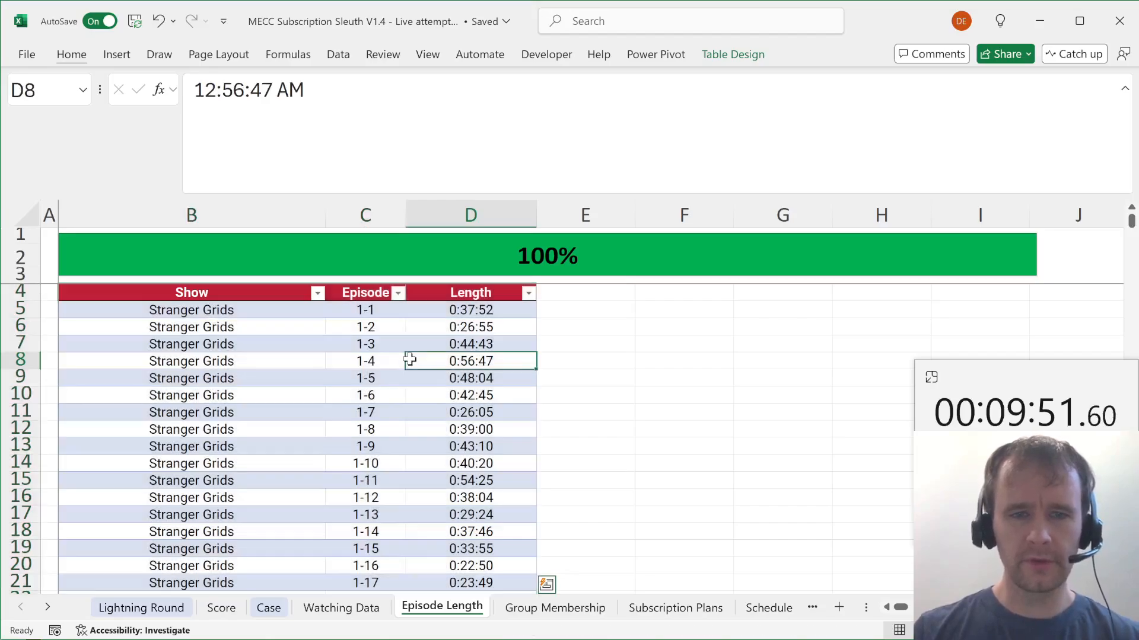
key("Left")
key("ctrl+Up")
key("Right")
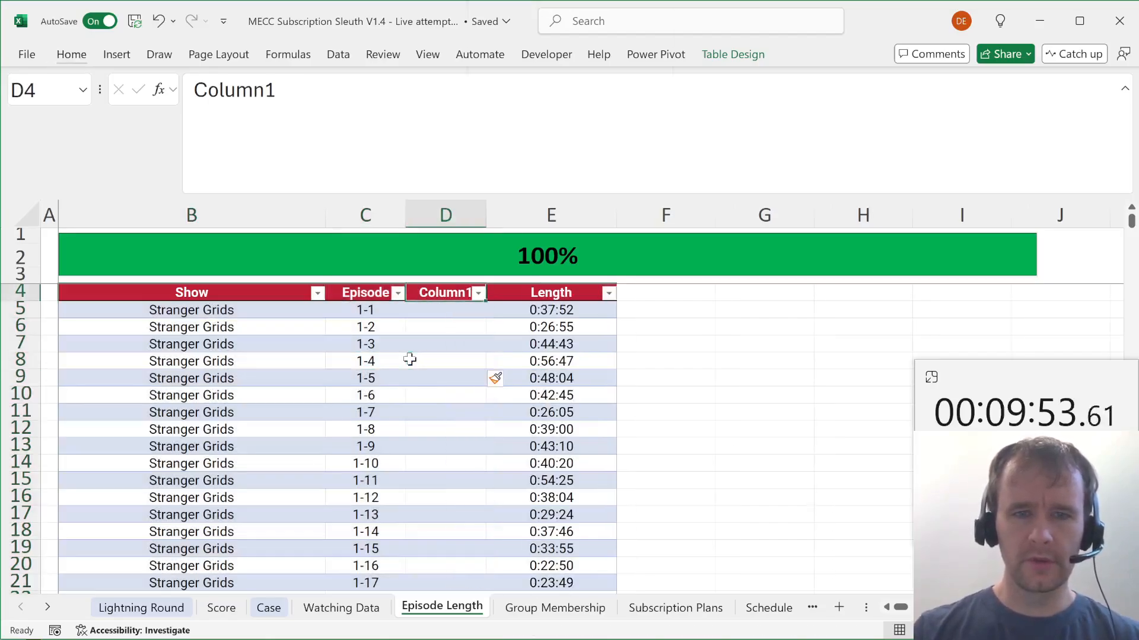
type("Last?")
key("Return")
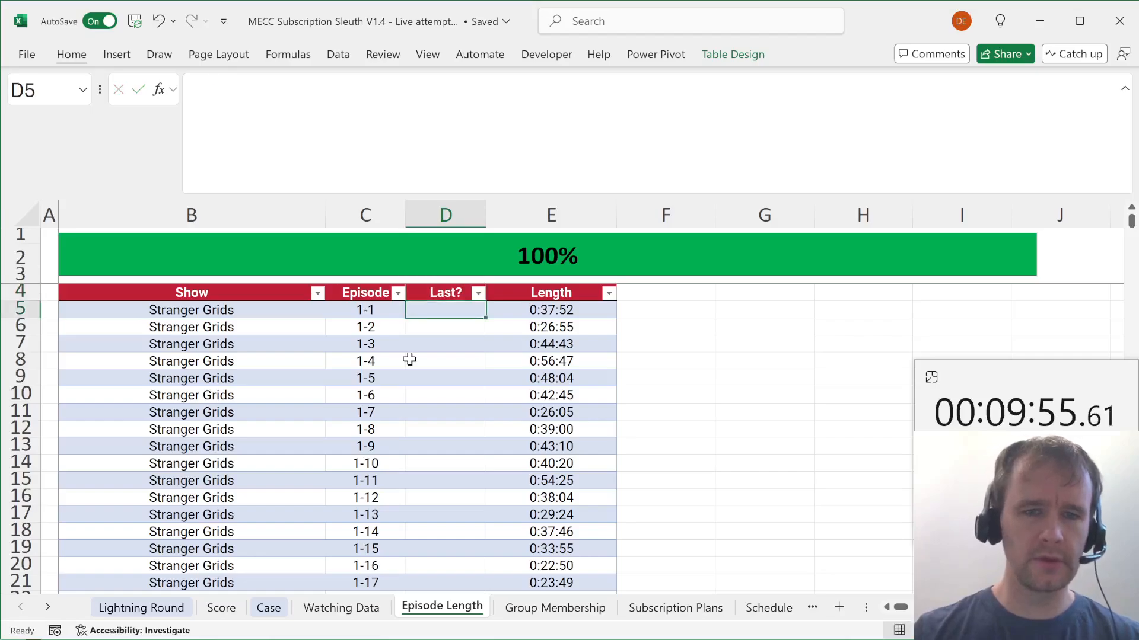
type("=IF(")
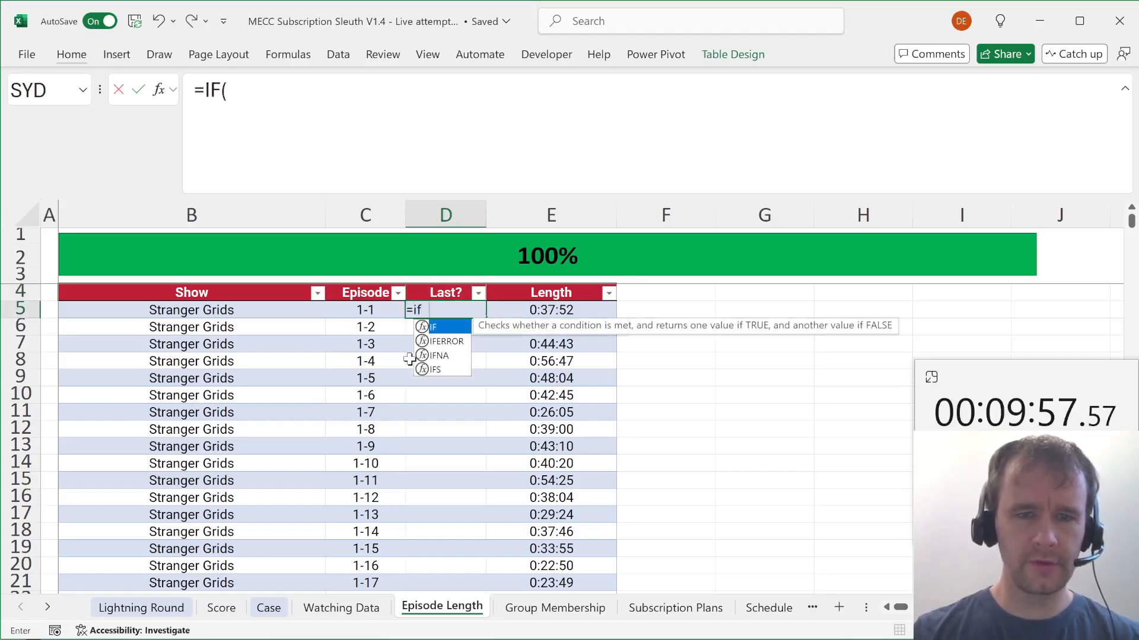
key("Left")
key("Left")
type("=")
key("Down")
key("Left")
key("Left")
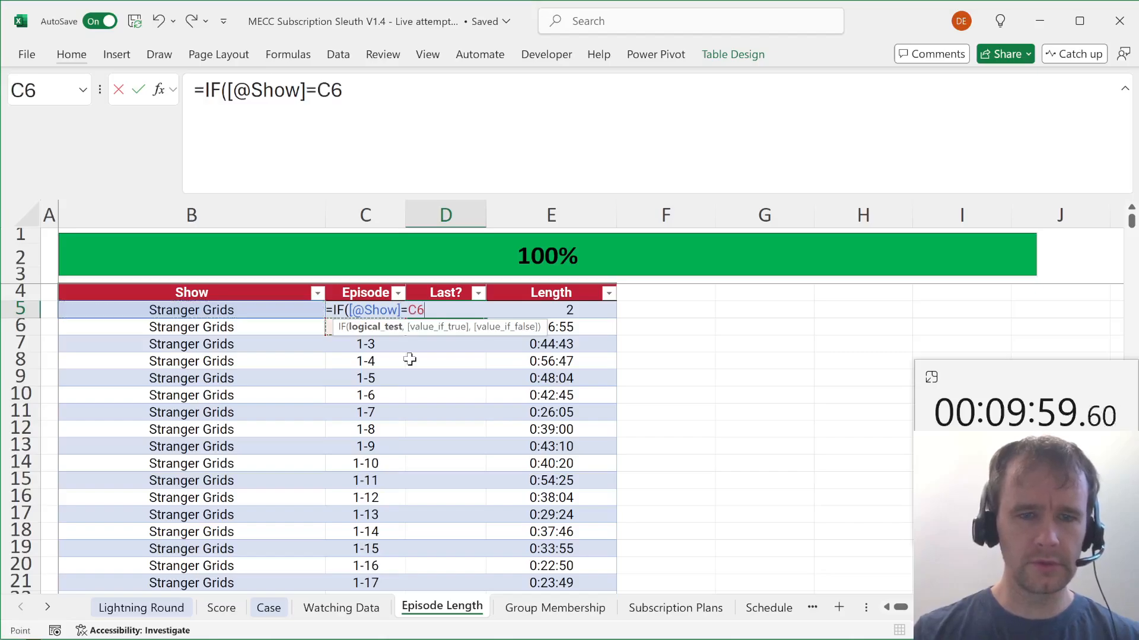
type(",1,0)")
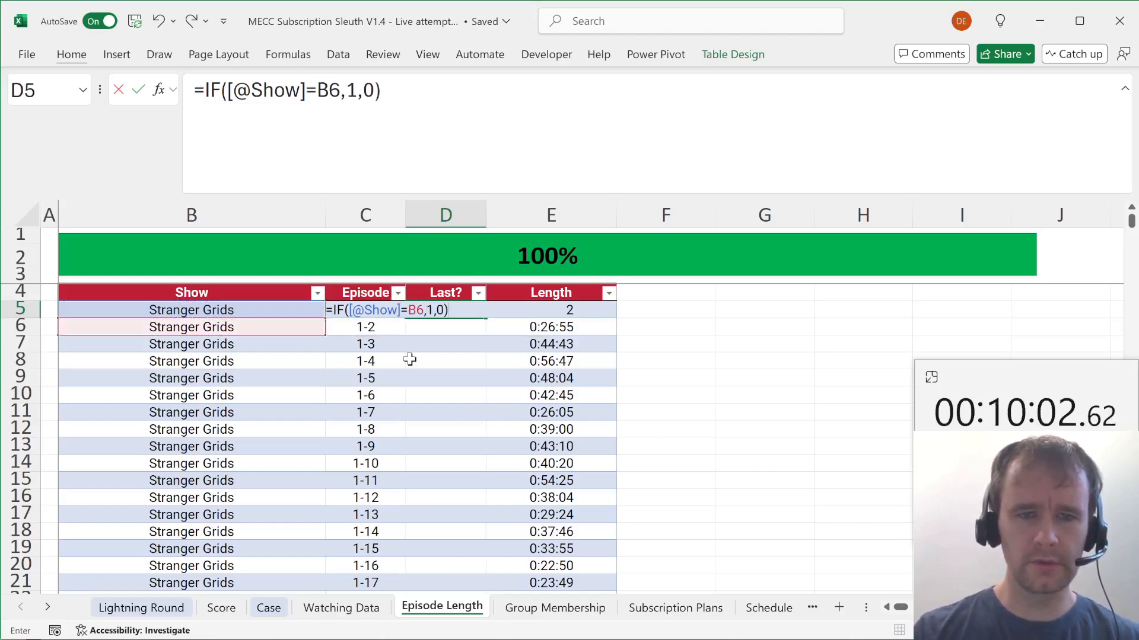
key("Return")
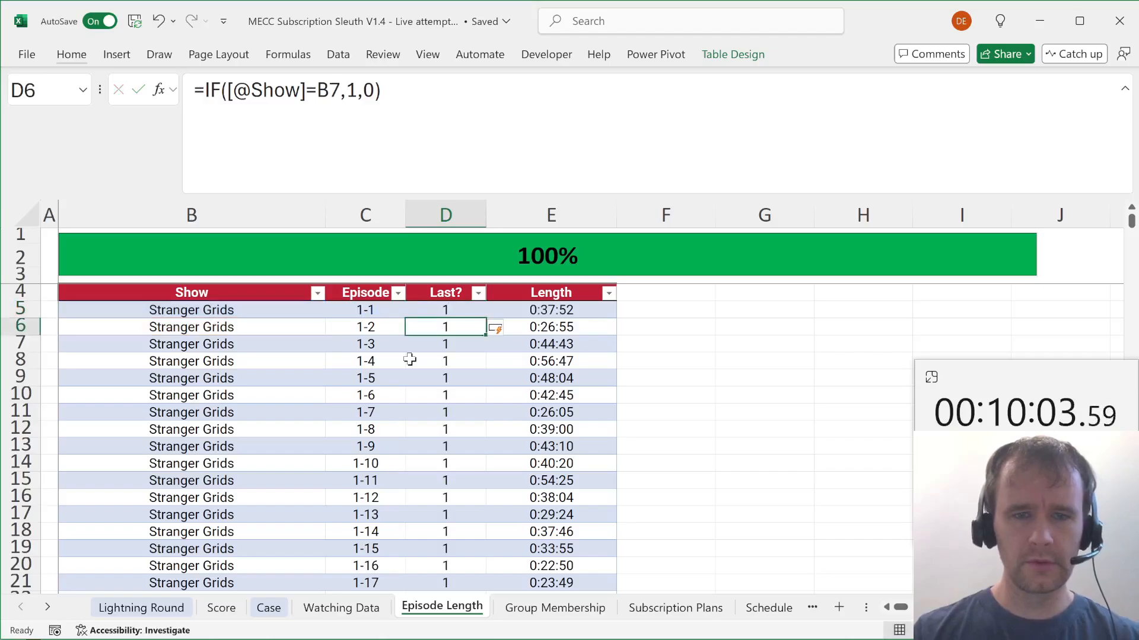
key("Up")
left_click(358, 90)
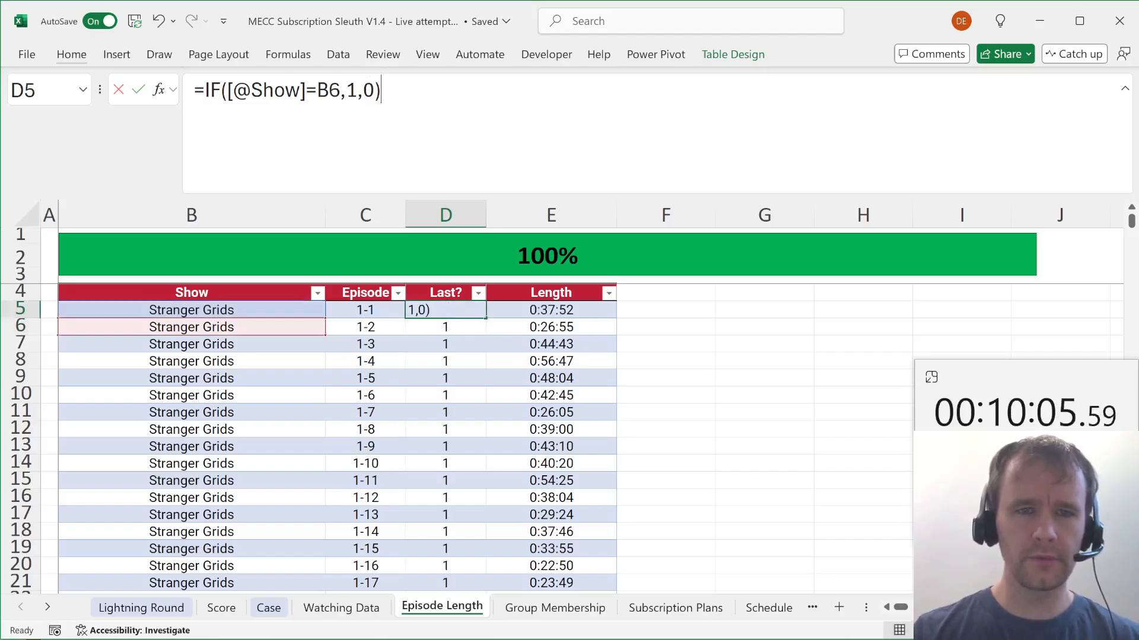
key("BackSpace")
type("0")
key("Right")
key("Right")
key("BackSpace")
type("1")
key("Return")
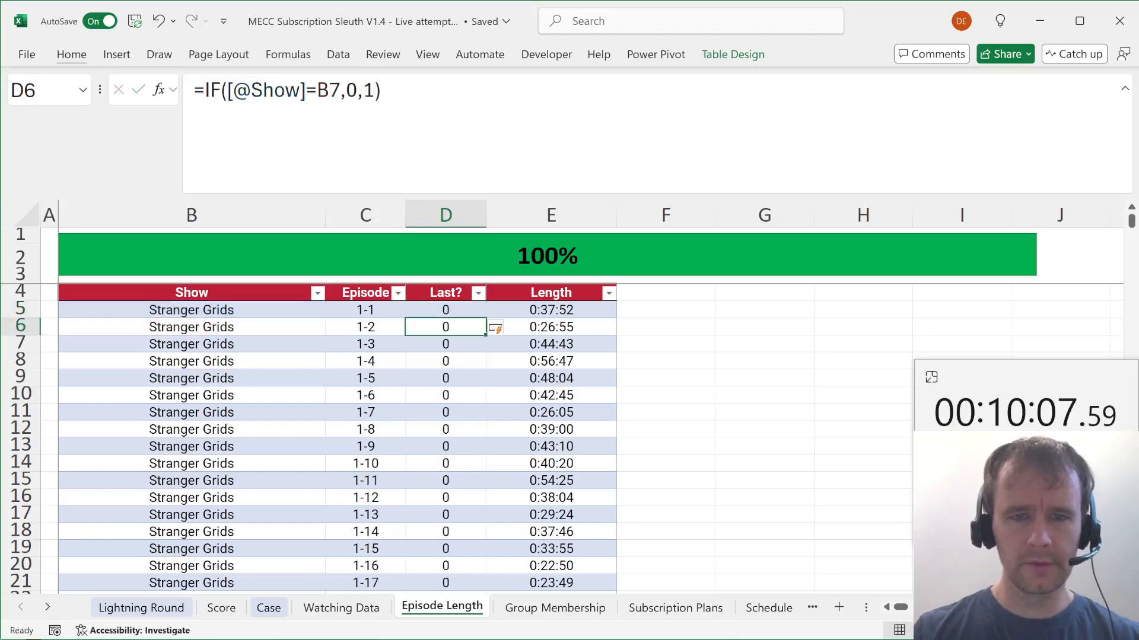
Examine the Last? flags down the episode list where one show changes to the next.
key("ctrl+Up")
key("Page_Down")
scroll(338, 439, "down", 6)
key("Page_Down")
key("Page_Down")
key("Page_Down")
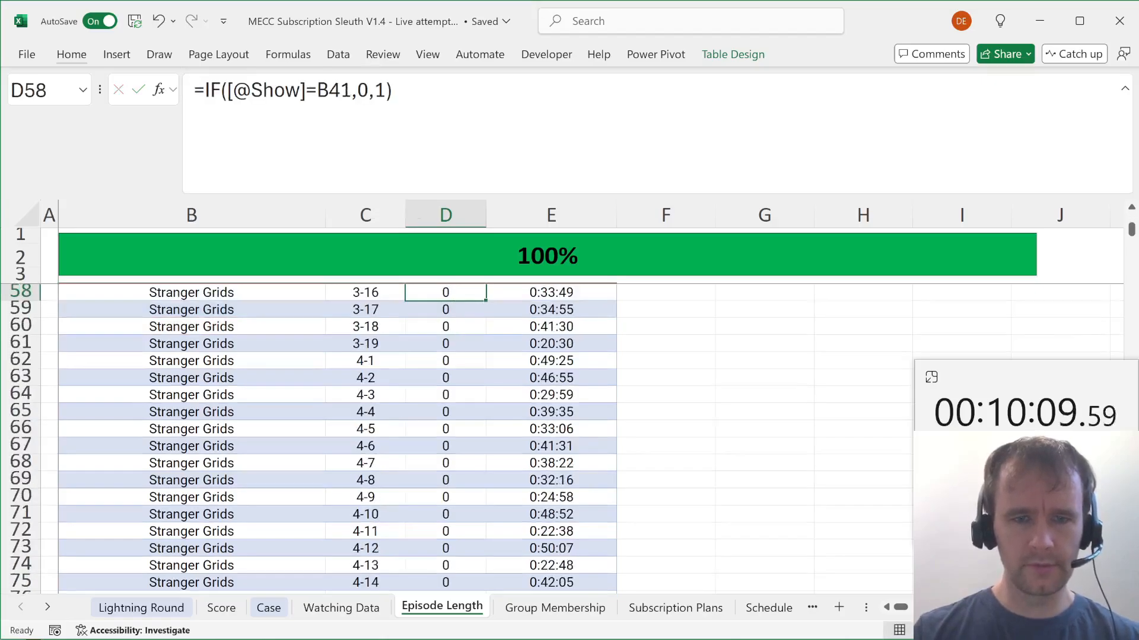
key("Page_Up")
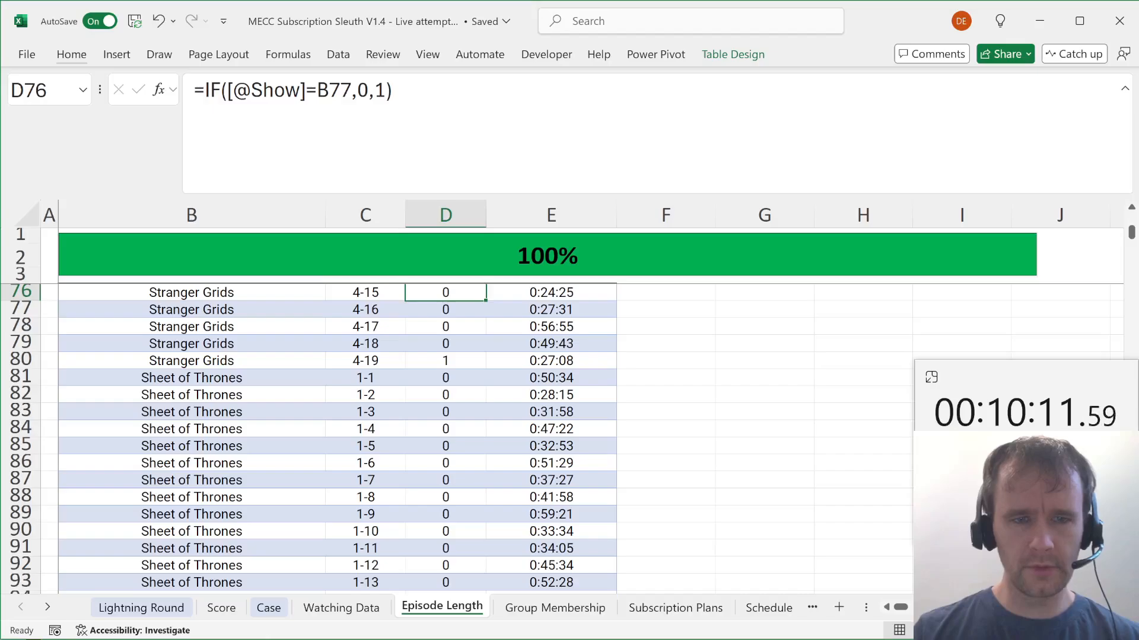
key("Down")
key("Down")
key("Down")
key("Down")
key("ctrl+Up")
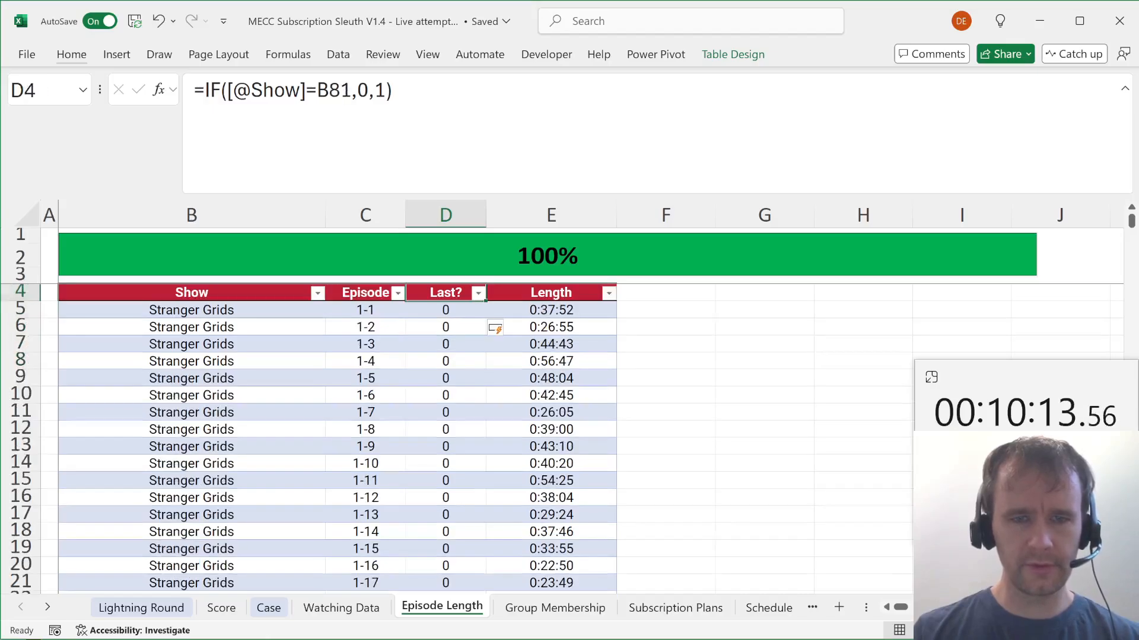
key("Down")
Sort the Watching Data table in ascending order by Date and Time Started.
key("ctrl+Page_Up")
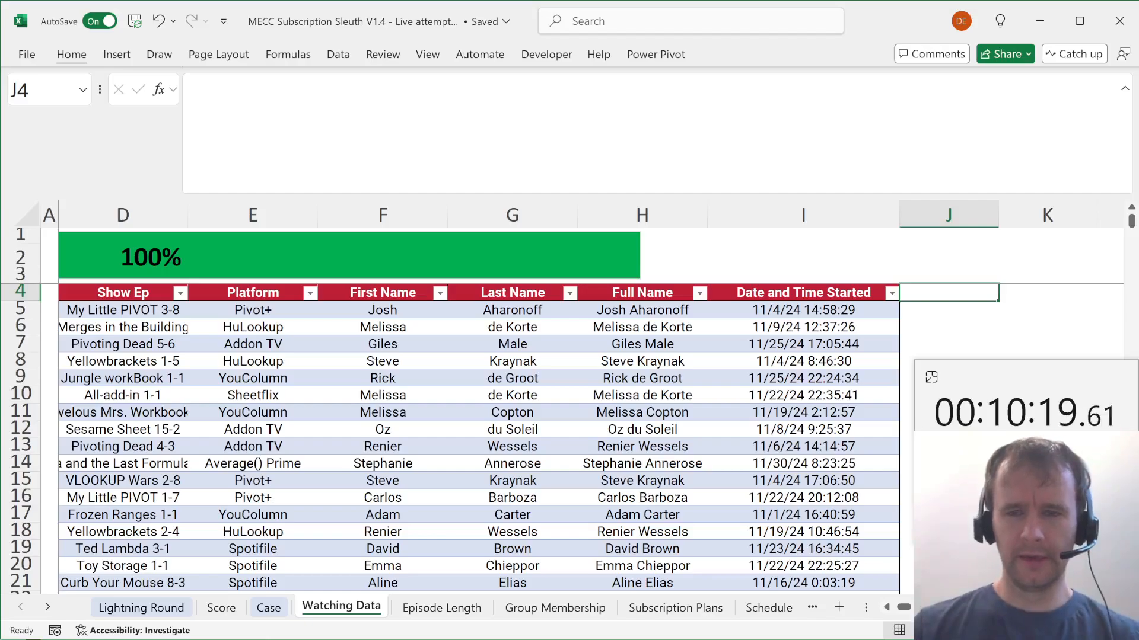
key("Left")
key("Down")
key("alt")
key("a")
key("s")
key("a")
Sort the watching data in ascending order by Full Name.
key("Left")
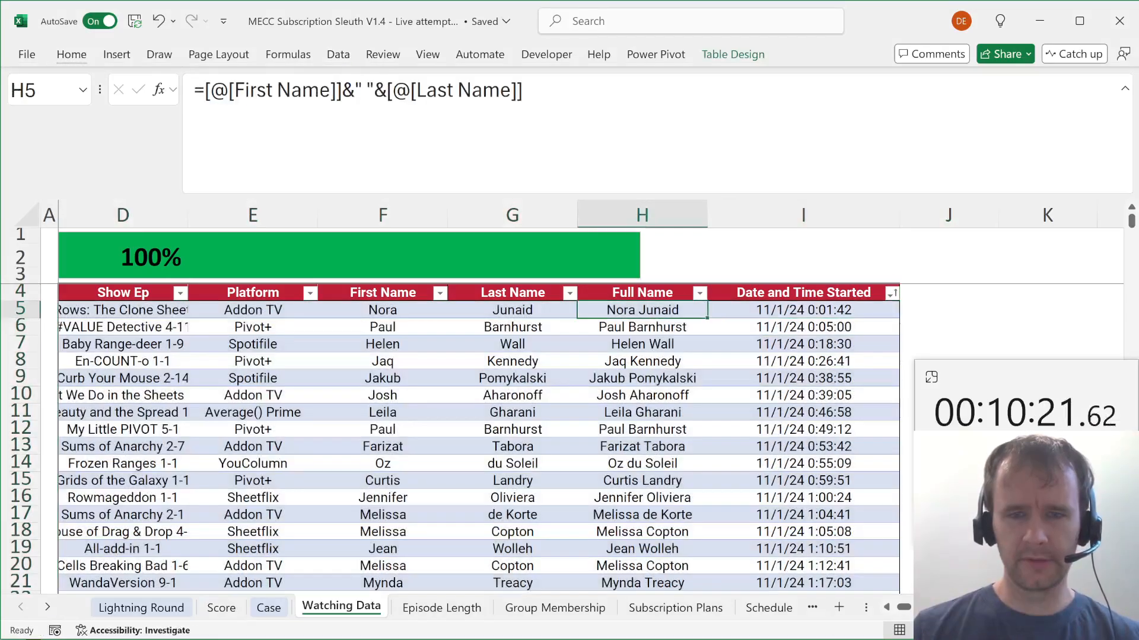
key("alt")
key("a")
key("s")
key("a")
key("Right")
key("Right")
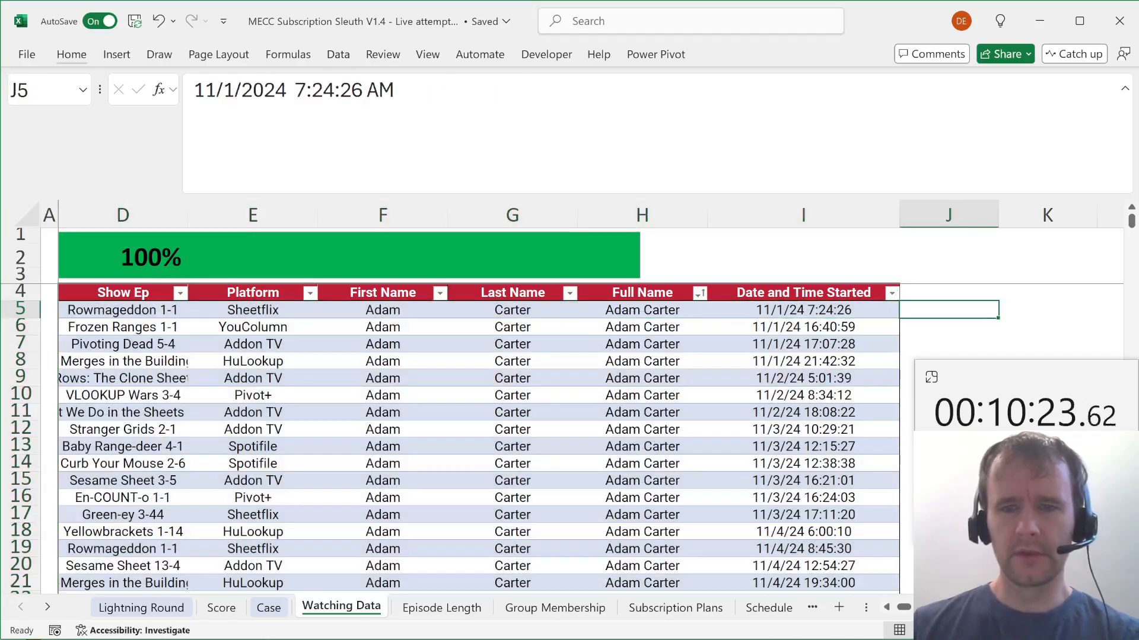
Add a column headed Start new before finish old? after Date and Time Started and autofit its width.
key("Up")
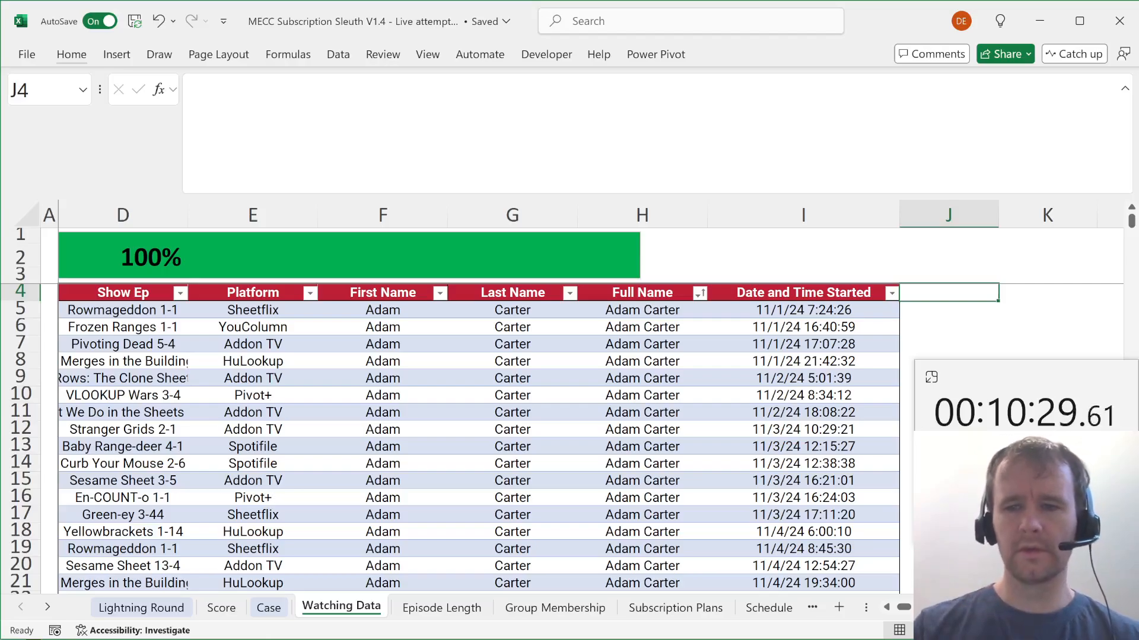
key("Right")
key("Right")
key("Right")
key("Right")
key("ctrl+Left")
type("tart")
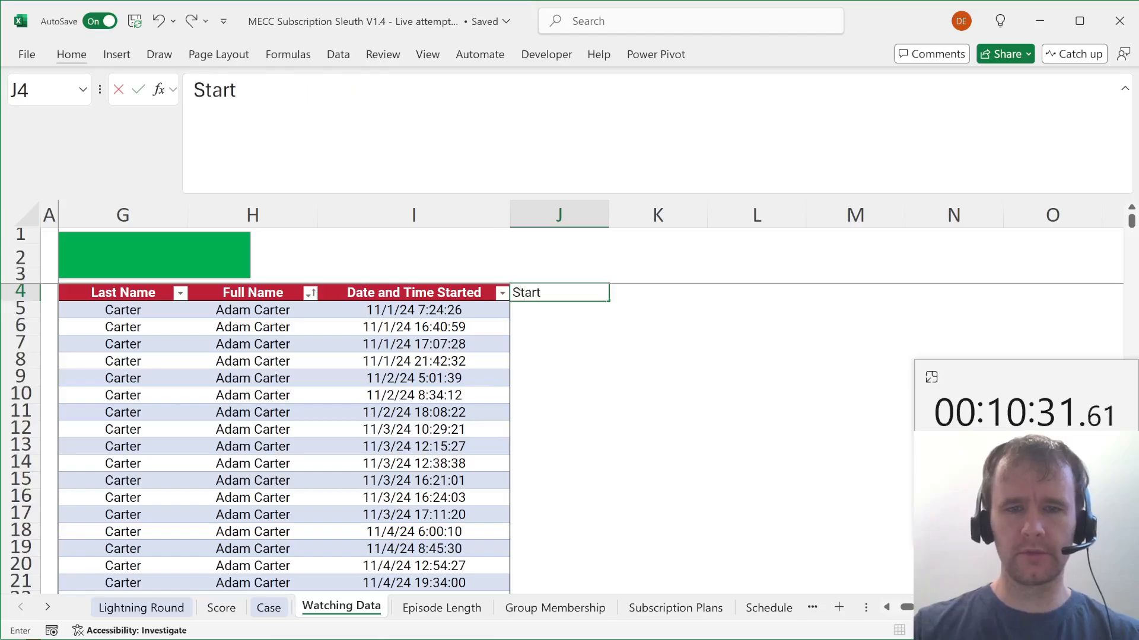
type(" new b")
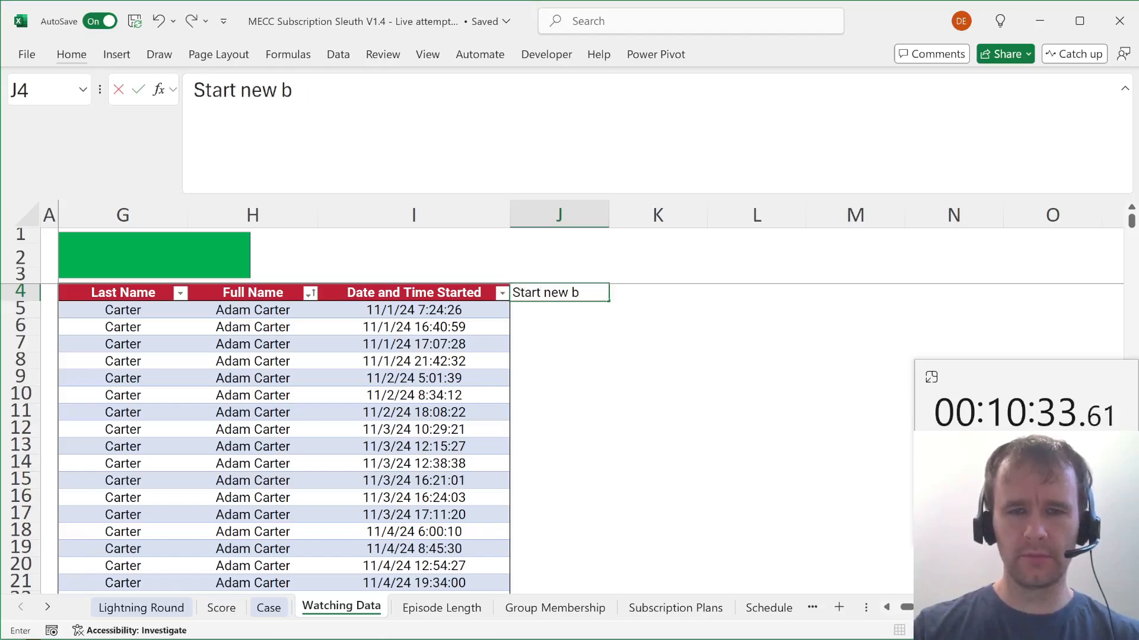
type("efore finish old?")
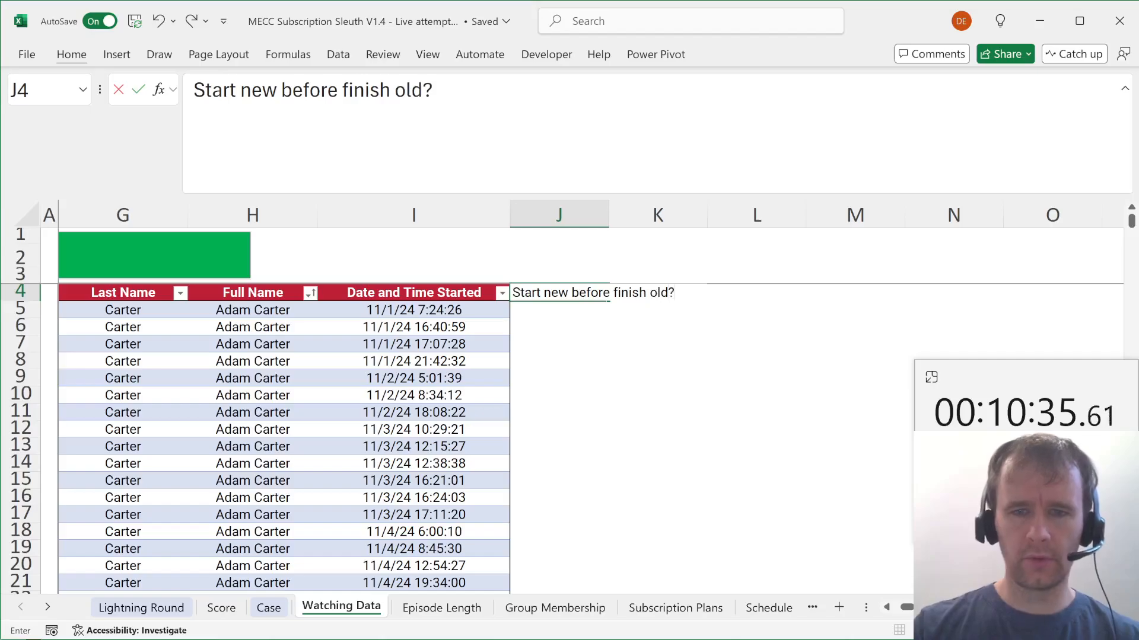
key("Return")
key("Up")
key("alt+h")
key("o")
key("i")
key("Right")
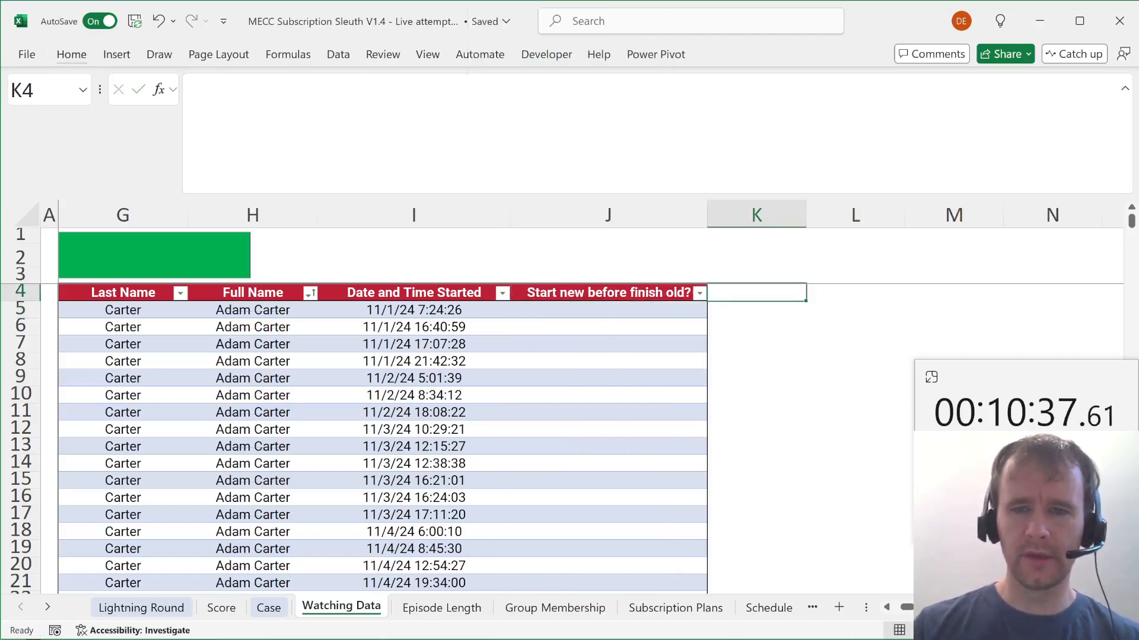
Add a column headed Show ep after Length in the Episode Length table.
key("ctrl+Page_Down")
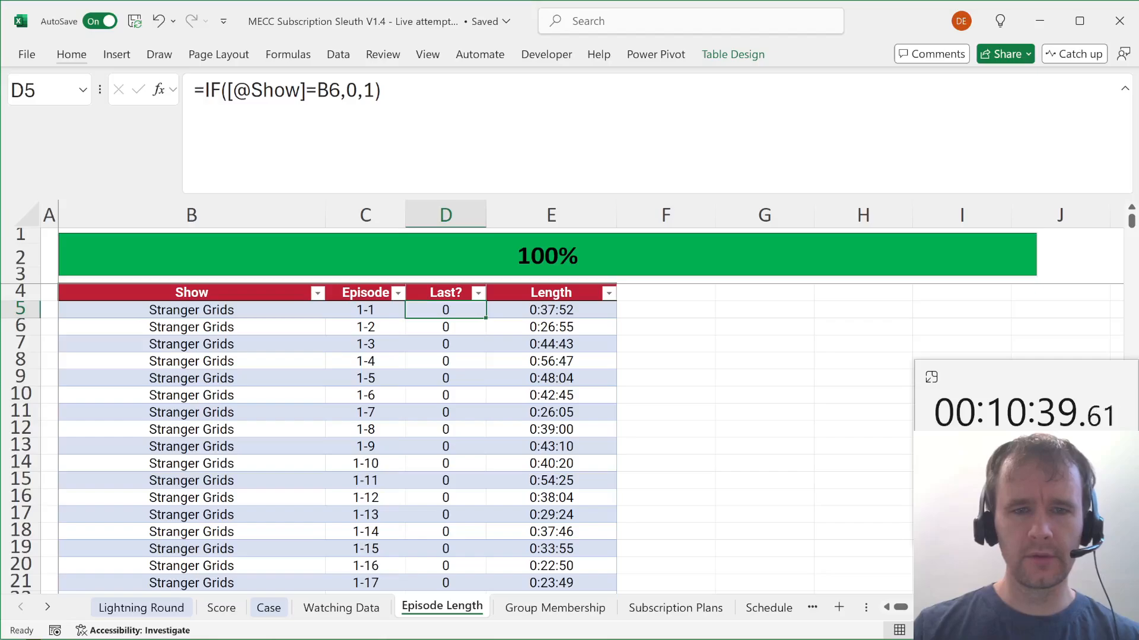
key("Right")
key("Right")
key("Up")
type("Show ep")
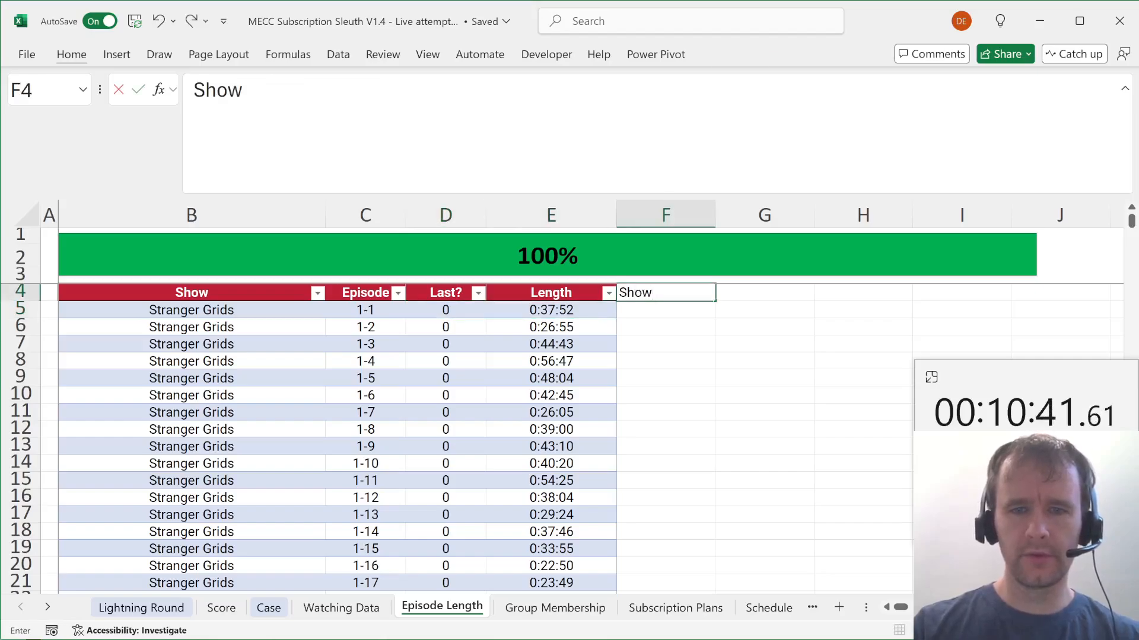
key("Return")
type("=")
key("Left")
key("Left")
key("Left")
key("Left")
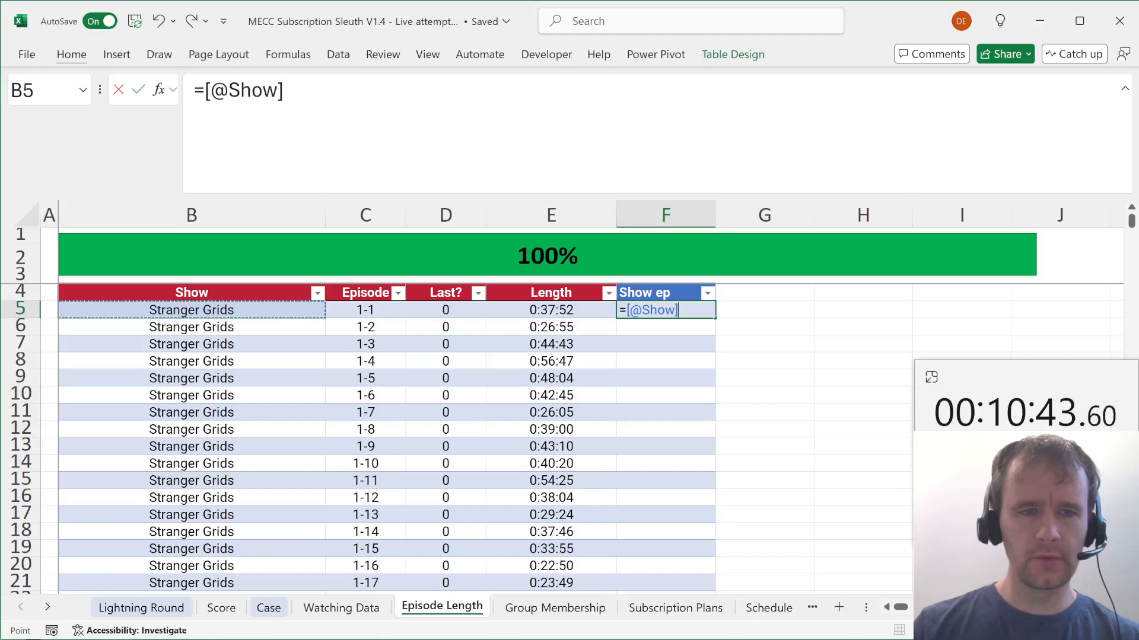
type("&\" \"&")
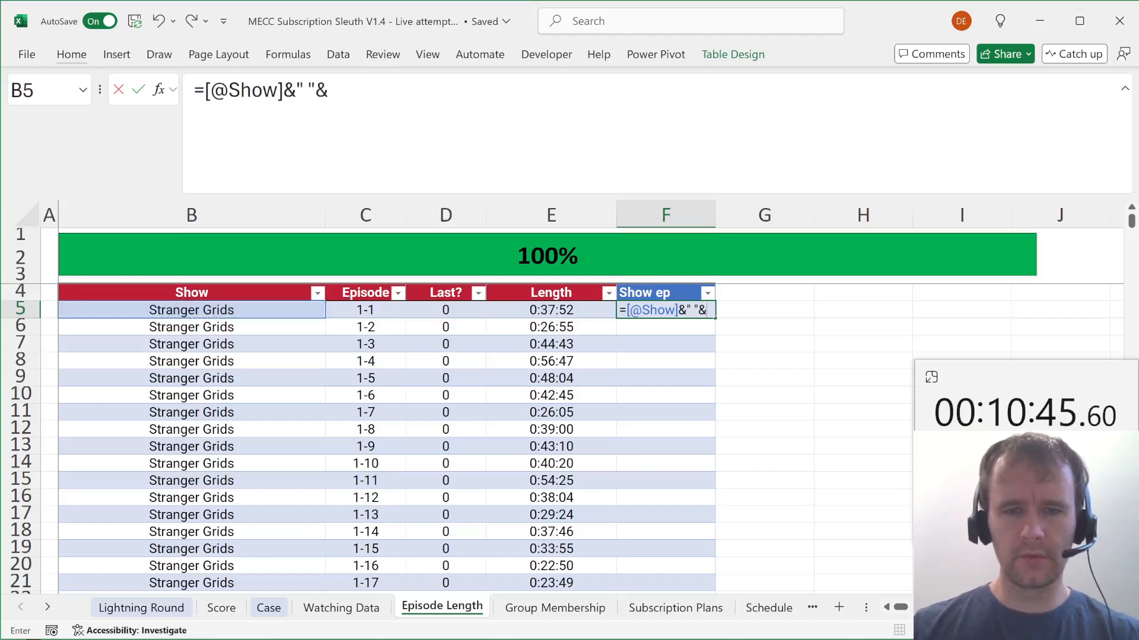
key("Left")
key("Left")
key("Left")
key("Return")
Insert a column headed Last? before Start new before finish old? on the Watching Data sheet.
key("ctrl+Page_Up")
key("Left")
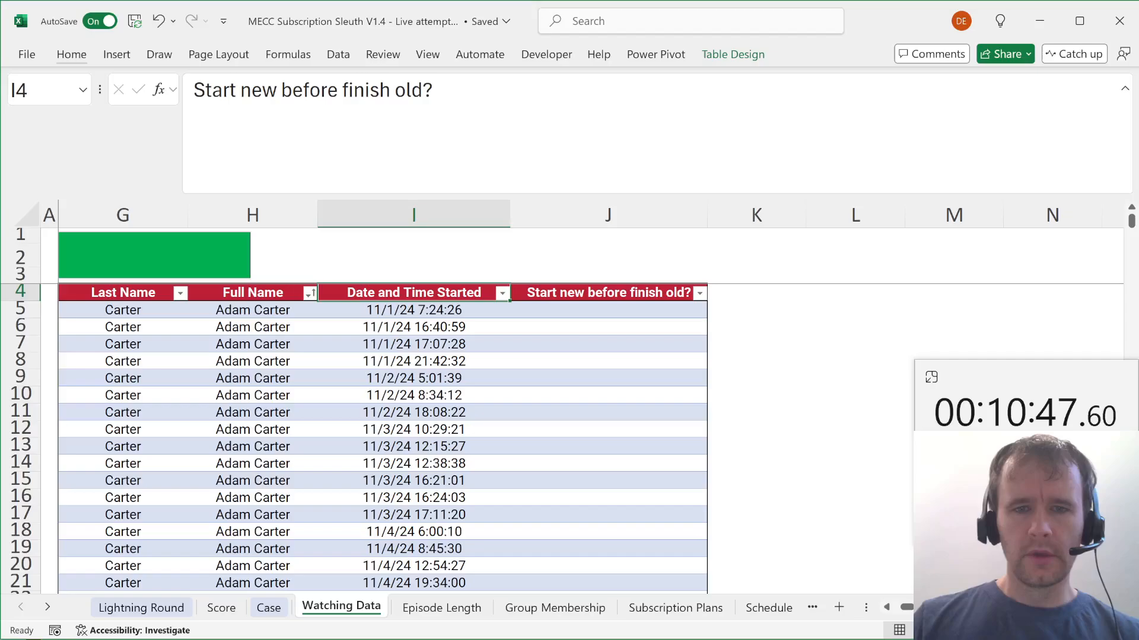
key("alt+h")
type("ic")
type("Last?")
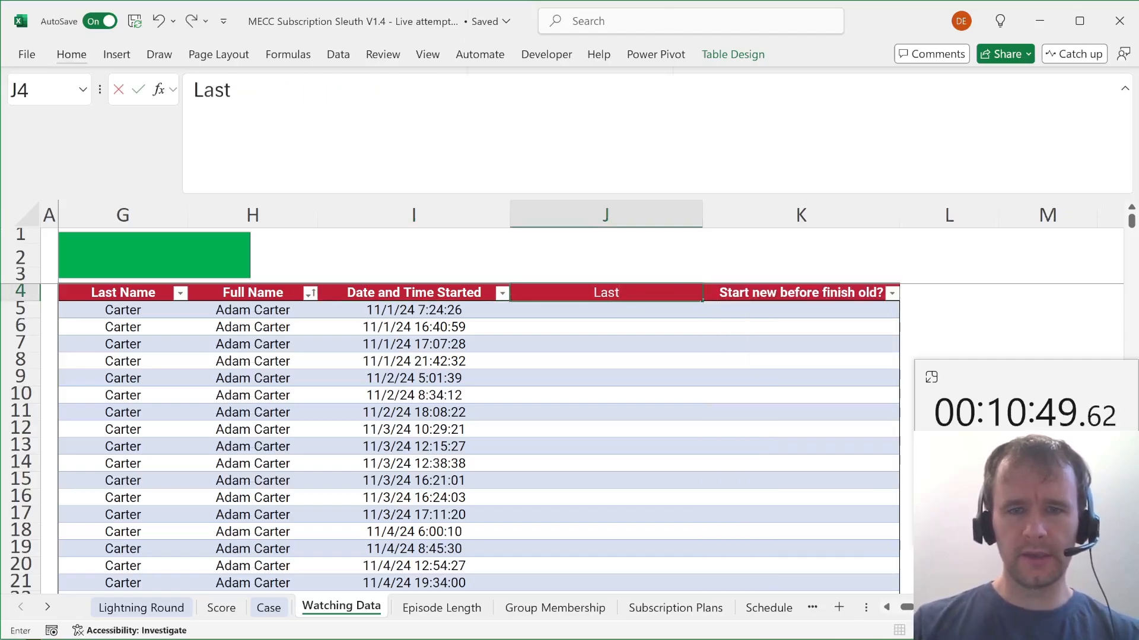
key("Return")
Fill the Last? column in the watching data with =XLOOKUP([@[Show Ep]],eps[Show ep],eps[Last?]).
type("=xl")
key("Tab")
key("Left")
key("Left")
key("Left")
key("Left")
key("Left")
key("Left")
key("Left")
key("Left")
key("Left")
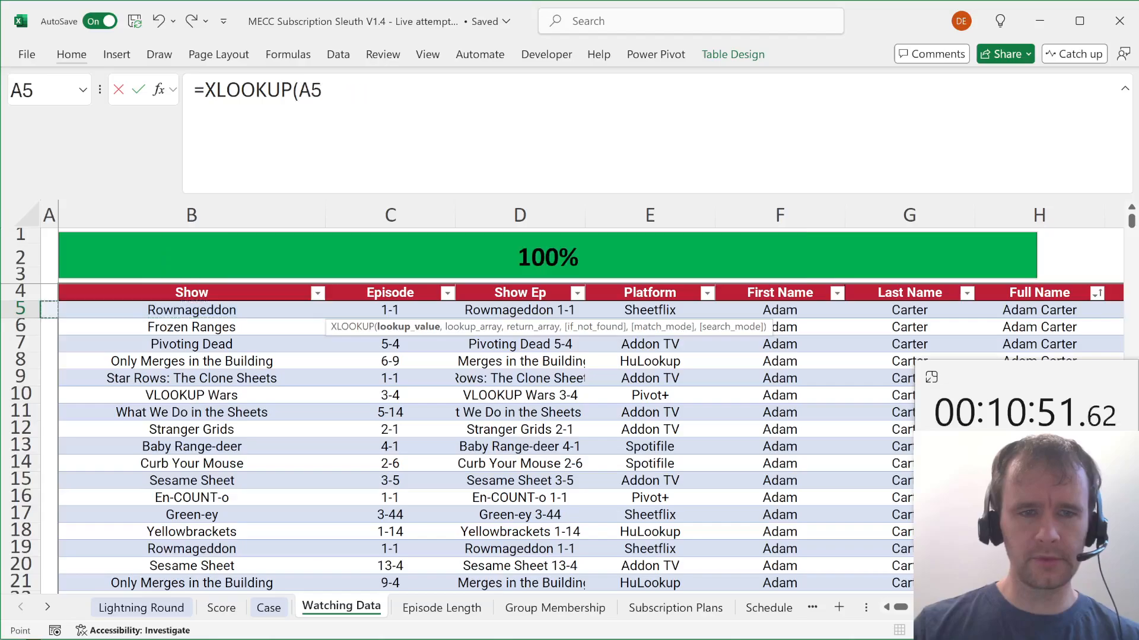
key("Right")
key("Right")
key("Right")
type(",")
key("ctrl+Page_Down")
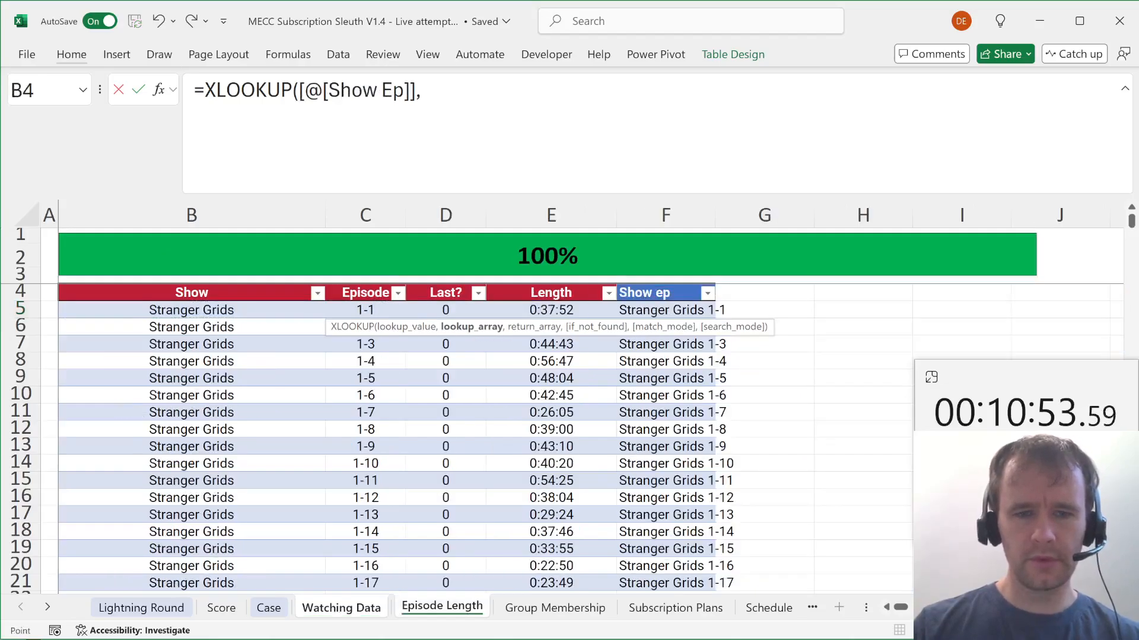
left_click(677, 393)
key("ctrl+space")
type(",")
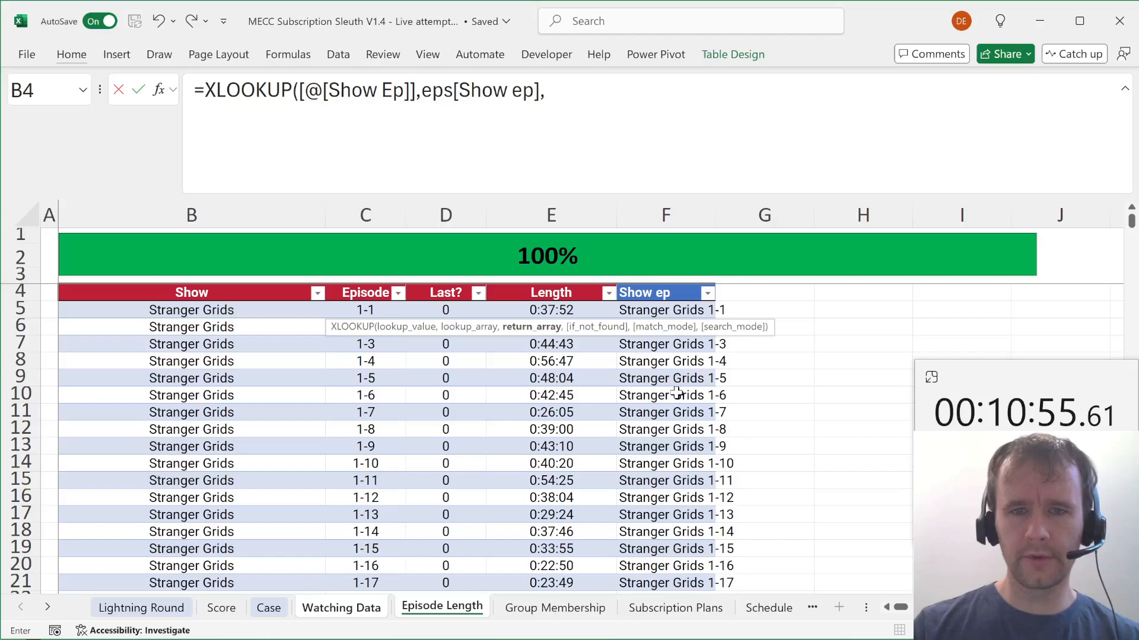
left_click(436, 429)
key("ctrl+space")
type(")")
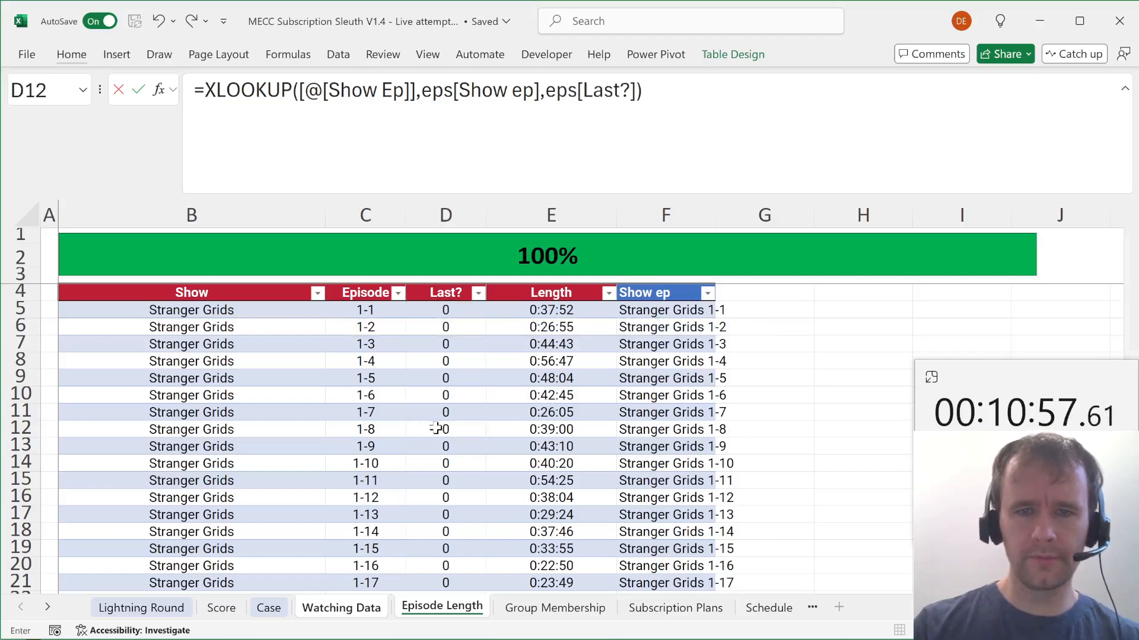
key("Return")
Format the whole Last? column in the watching data as numbers without decimals.
key("Up")
key("ctrl+shift+Down")
key("ctrl+shift+1")
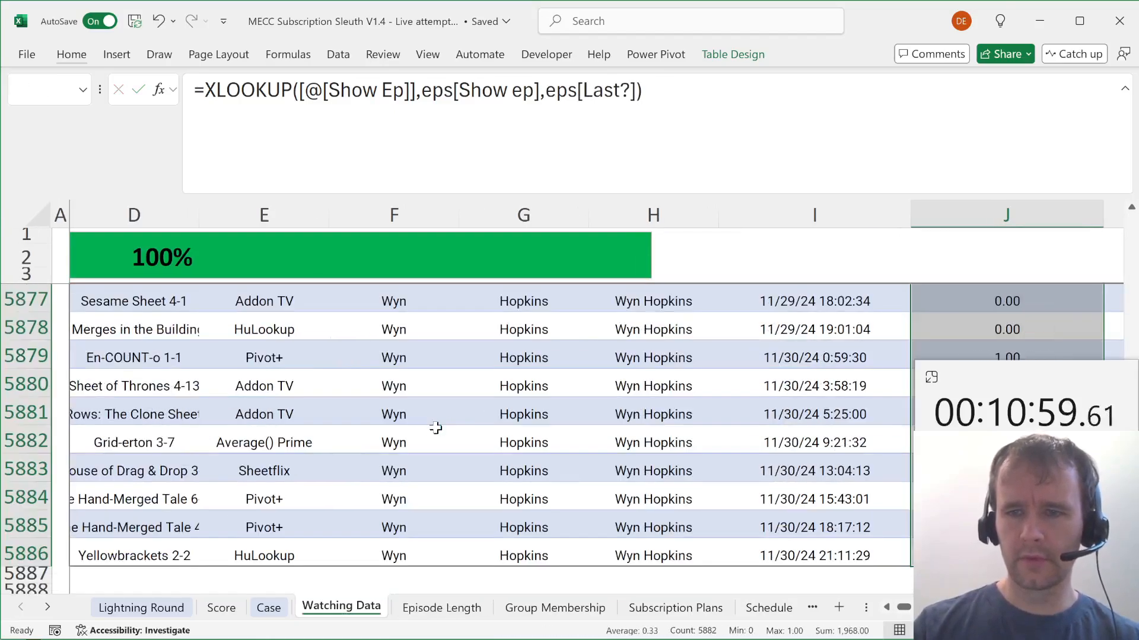
key("alt+h")
key("9")
key("F4")
Examine the first rows' Last? flags beside the empty Start new before finish old? column in the watching data.
key("Right")
key("Right")
key("Right")
key("Right")
key("Right")
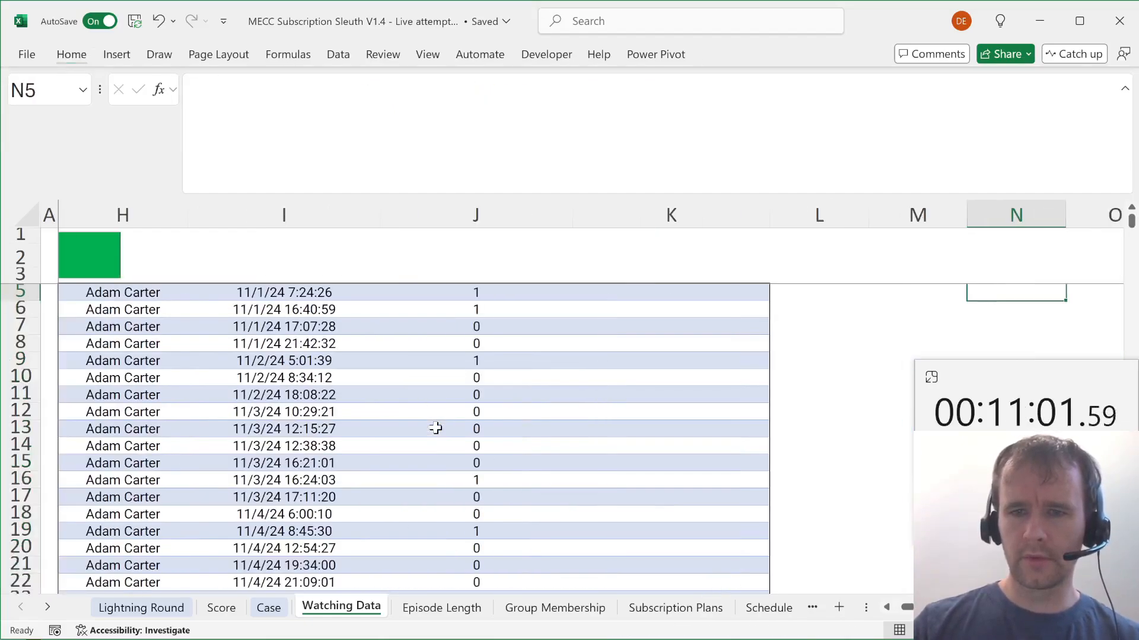
key("Left")
key("Up")
key("Up")
key("Down")
key("Left")
key("Left")
key("Left")
key("Down")
key("Down")
key("Up")
key("shift+Left")
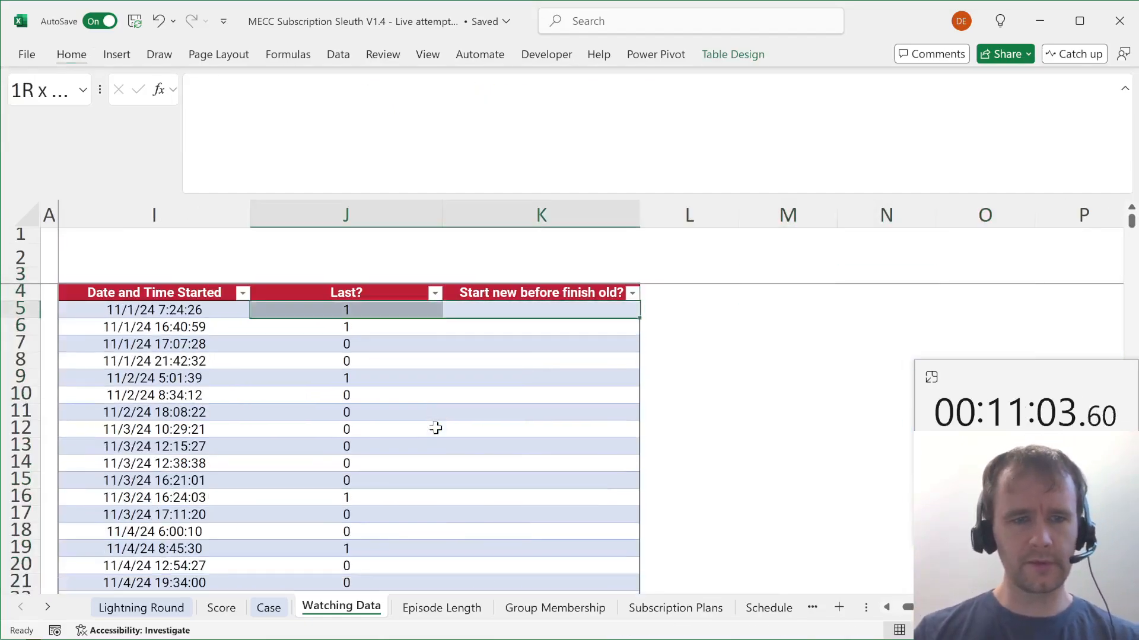
key("ctrl+shift+Left")
key("Right")
key("Left")
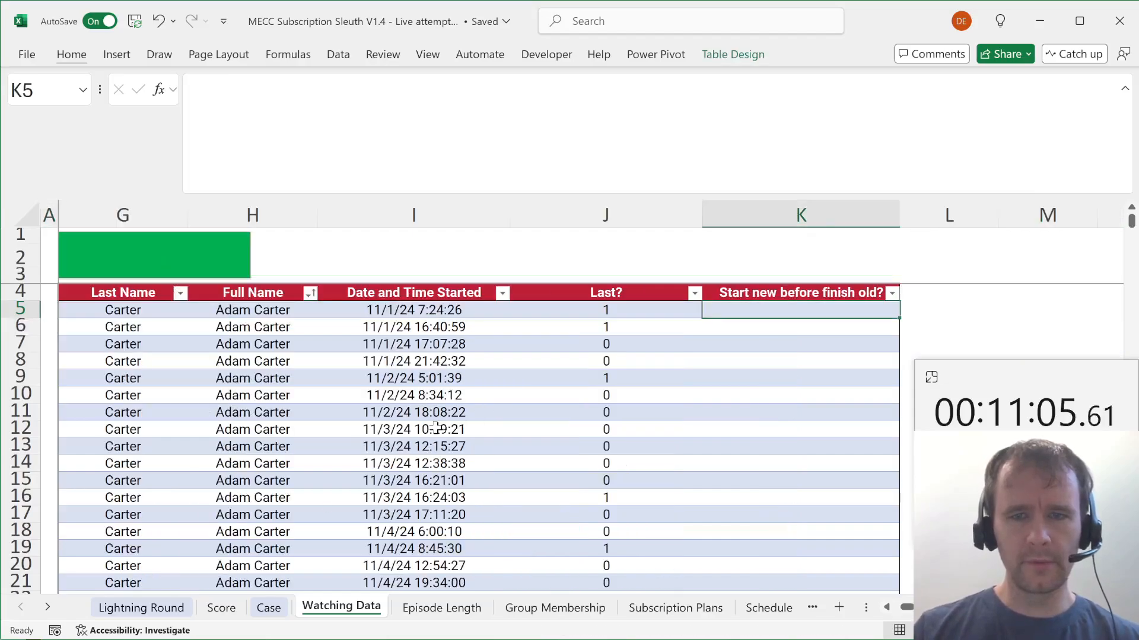
key("Down")
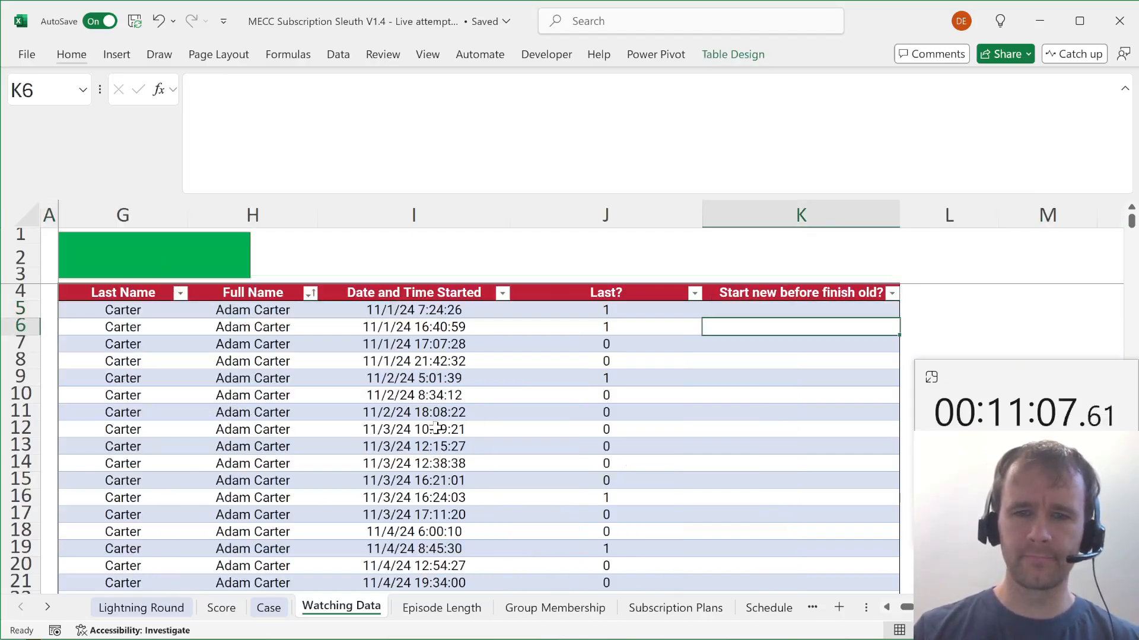
key("Up")
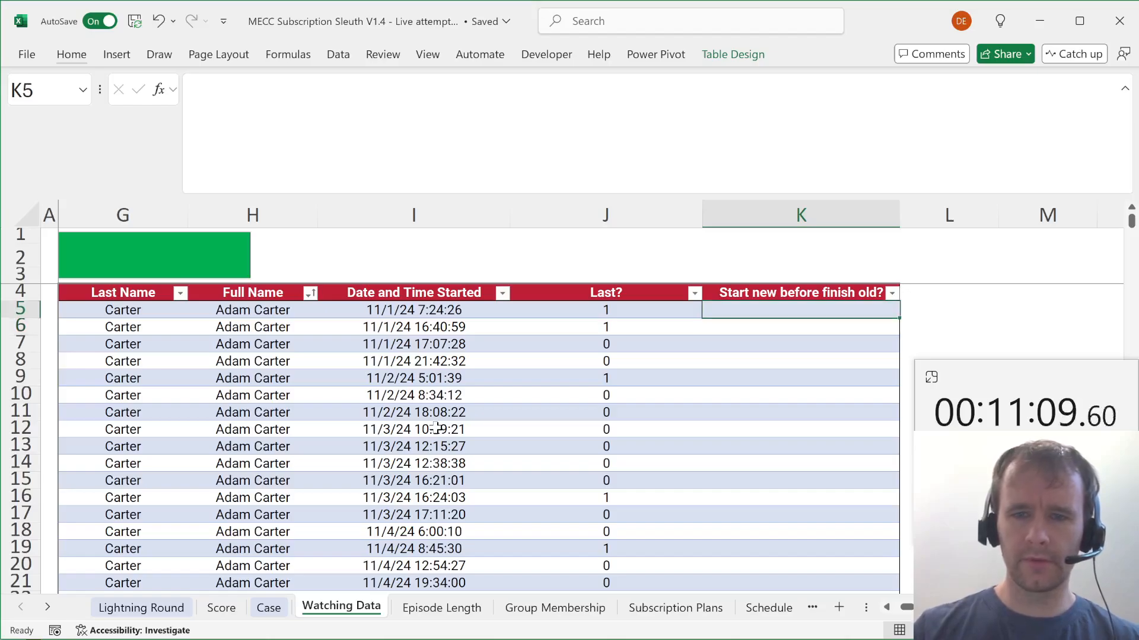
Begin the first row's Start new before finish old? formula with an IF test comparing Full Name with H4 above, =IF([@[Full Name]]=H4,.
type("=i")
key("Tab")
key("ctrl+Left")
key("Right")
key("Right")
key("Right")
key("Right")
key("Right")
key("Right")
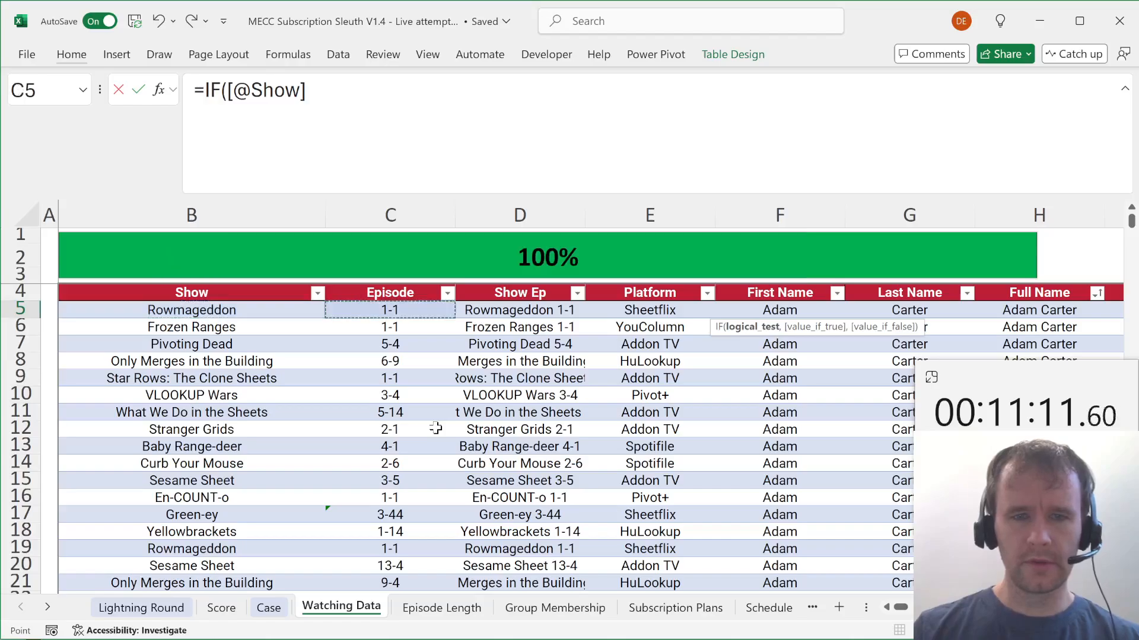
type("=")
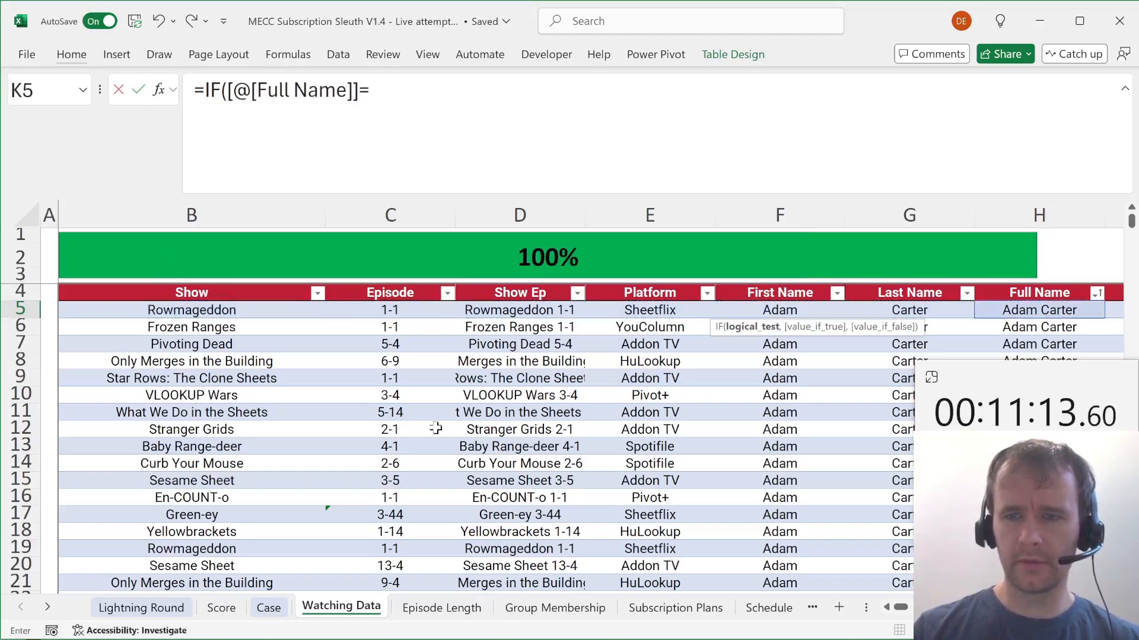
key("Down")
key("Left")
key("Left")
key("Left")
key("Left")
key("Right")
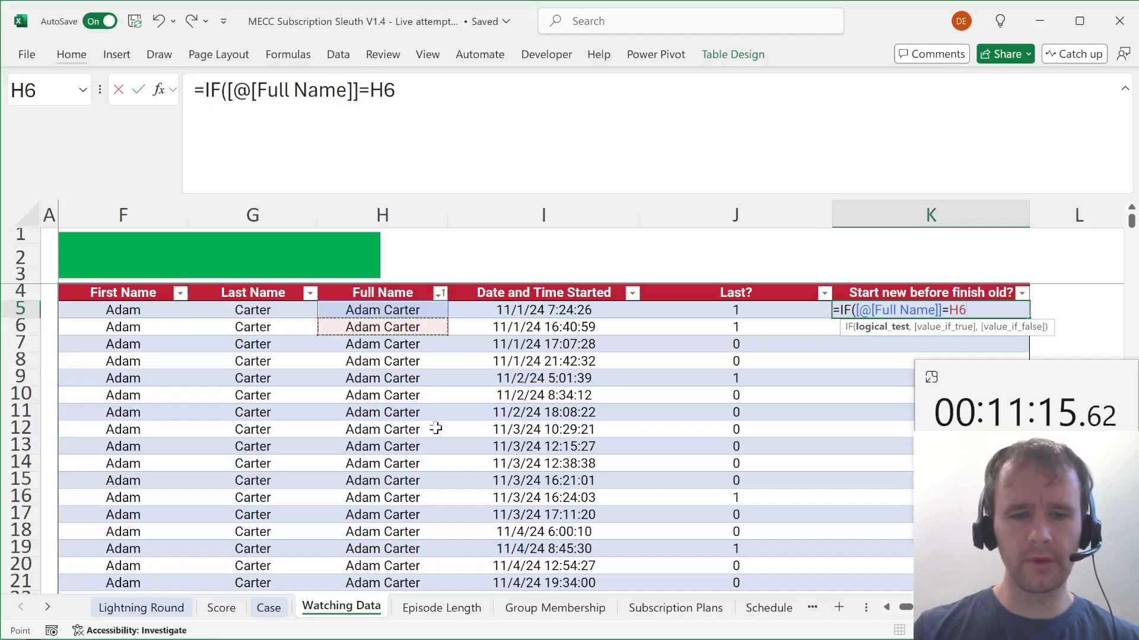
key("Up")
key("Up")
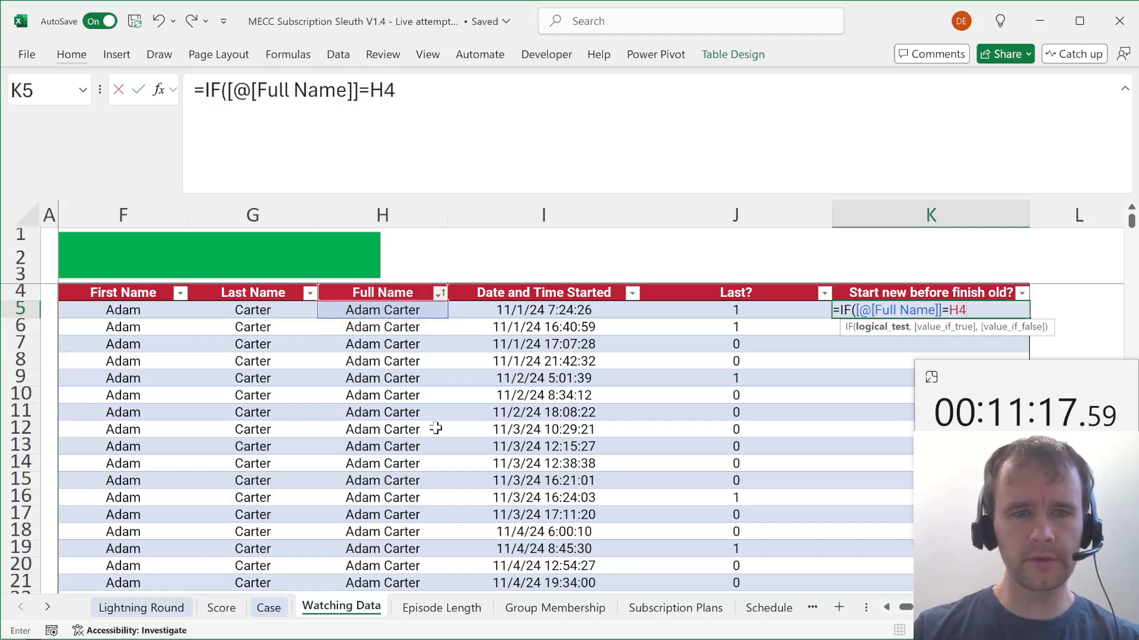
type(",")
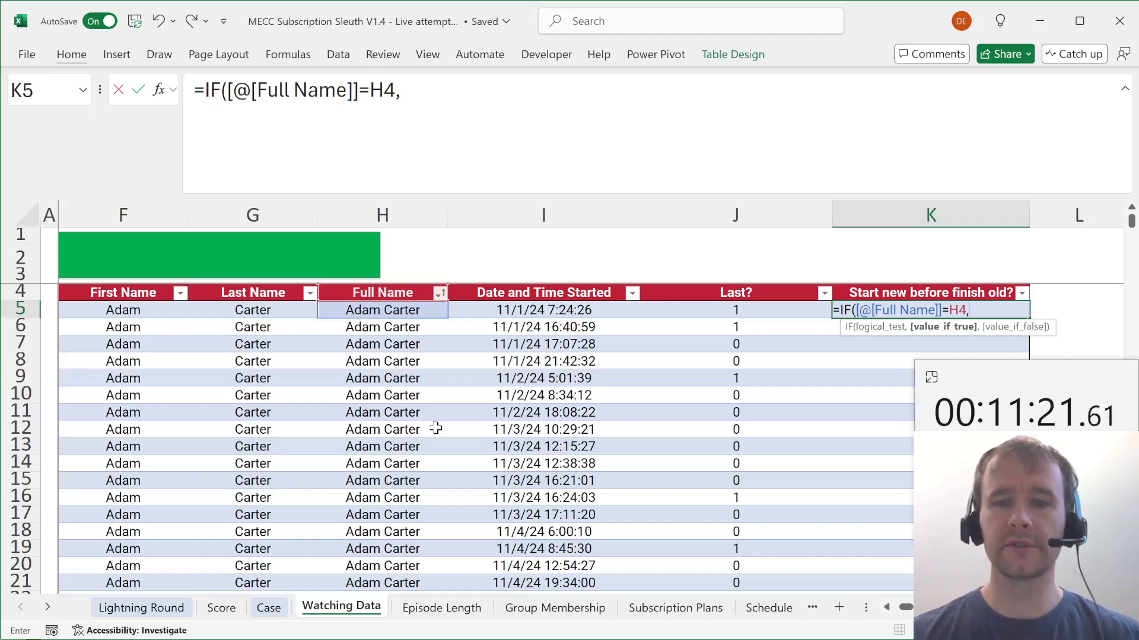
type("if")
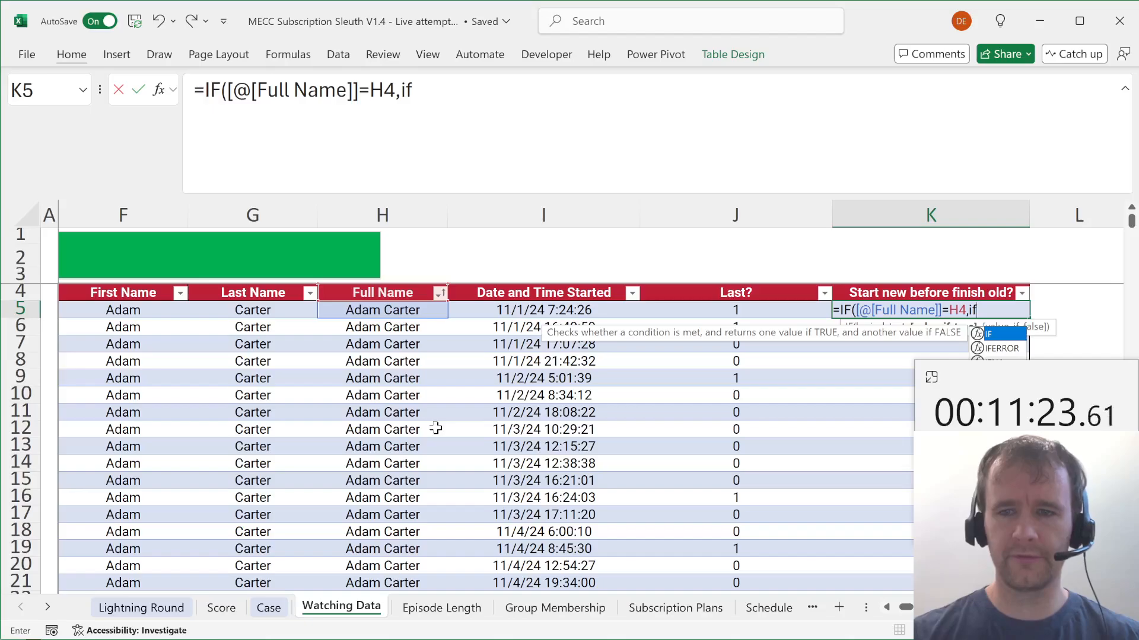
key("Tab")
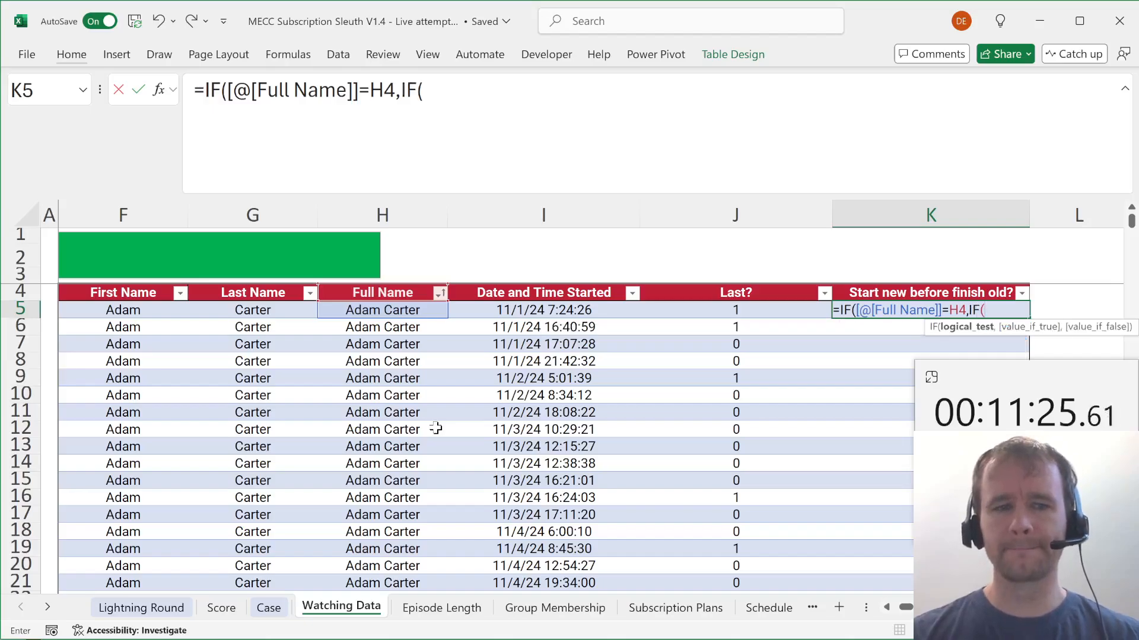
key("ctrl+Left")
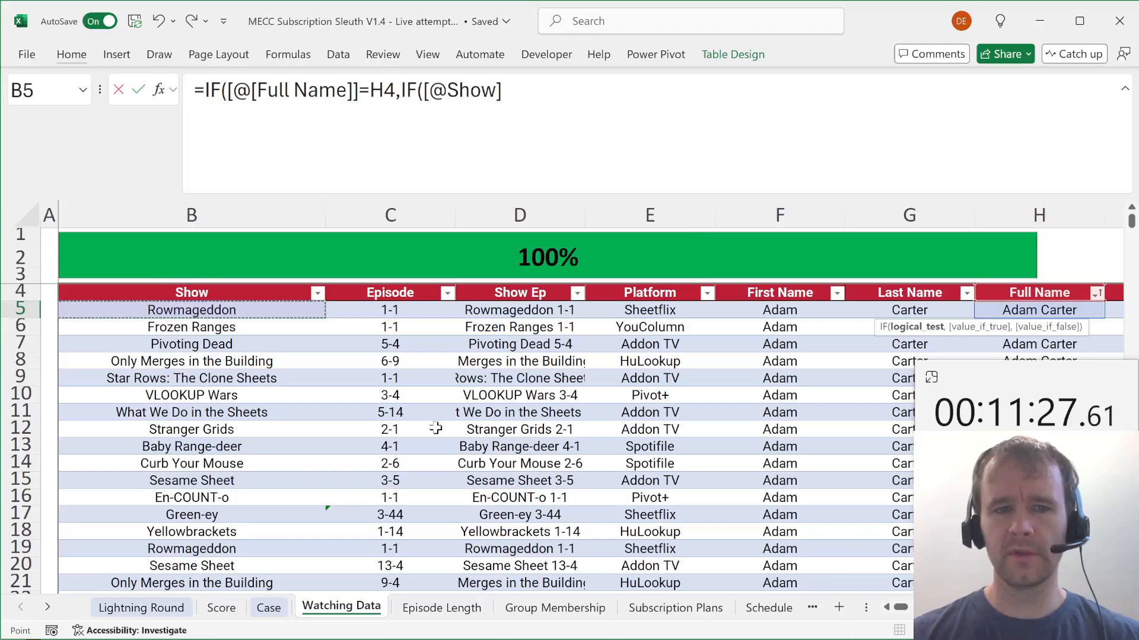
type("<>")
key("ctrl+Left")
key("Left")
key("Down")
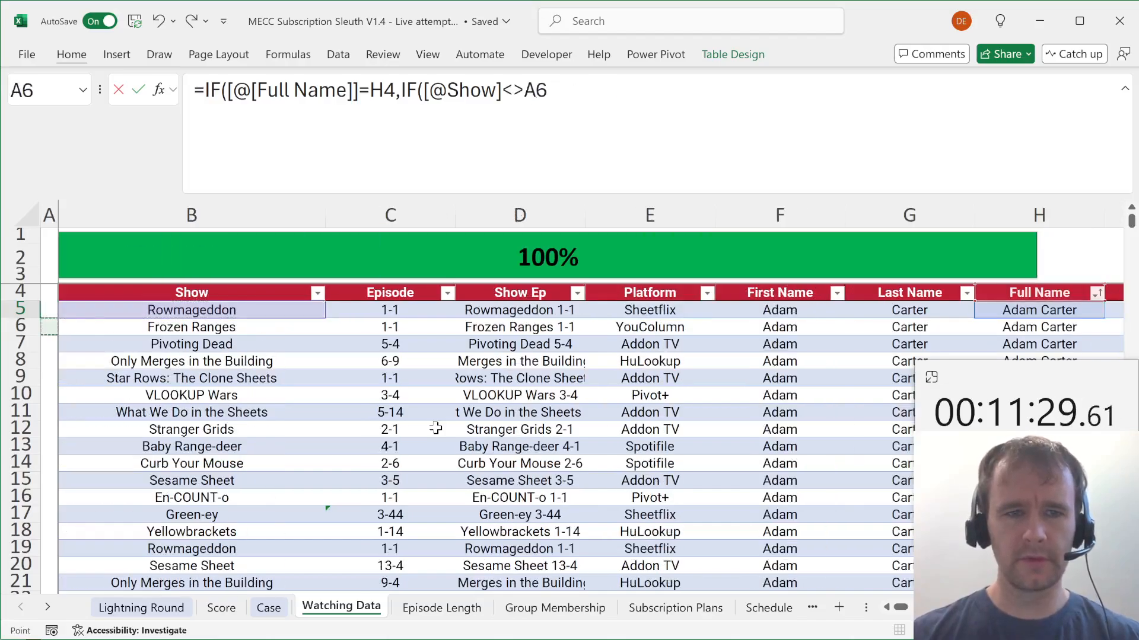
key("Right")
key("BackSpace")
type("4")
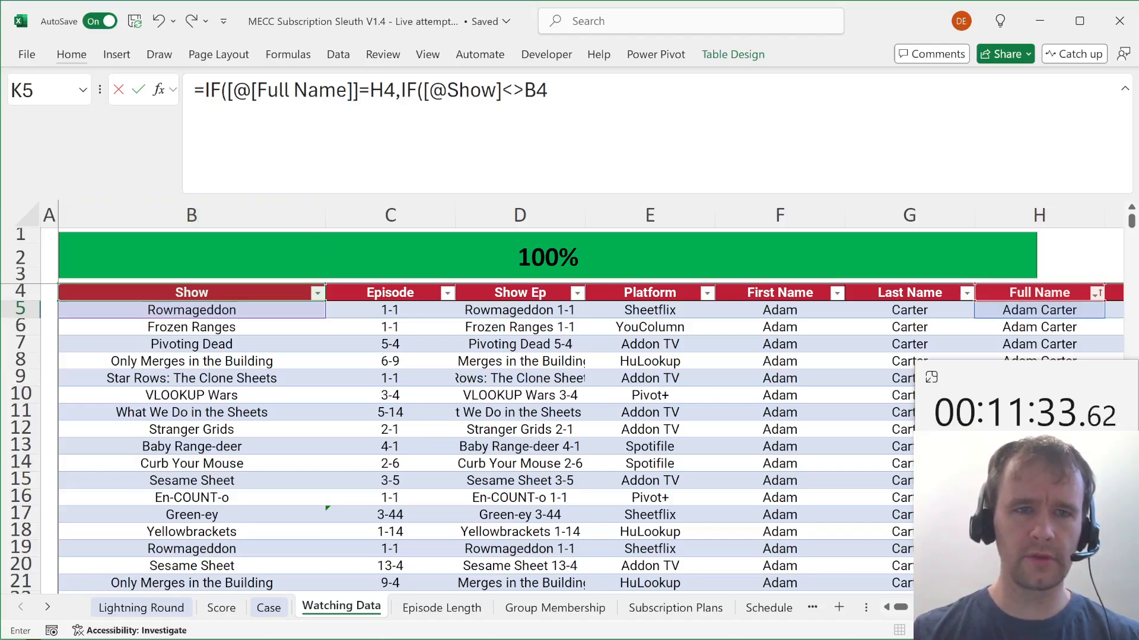
left_click(229, 90)
type("(")
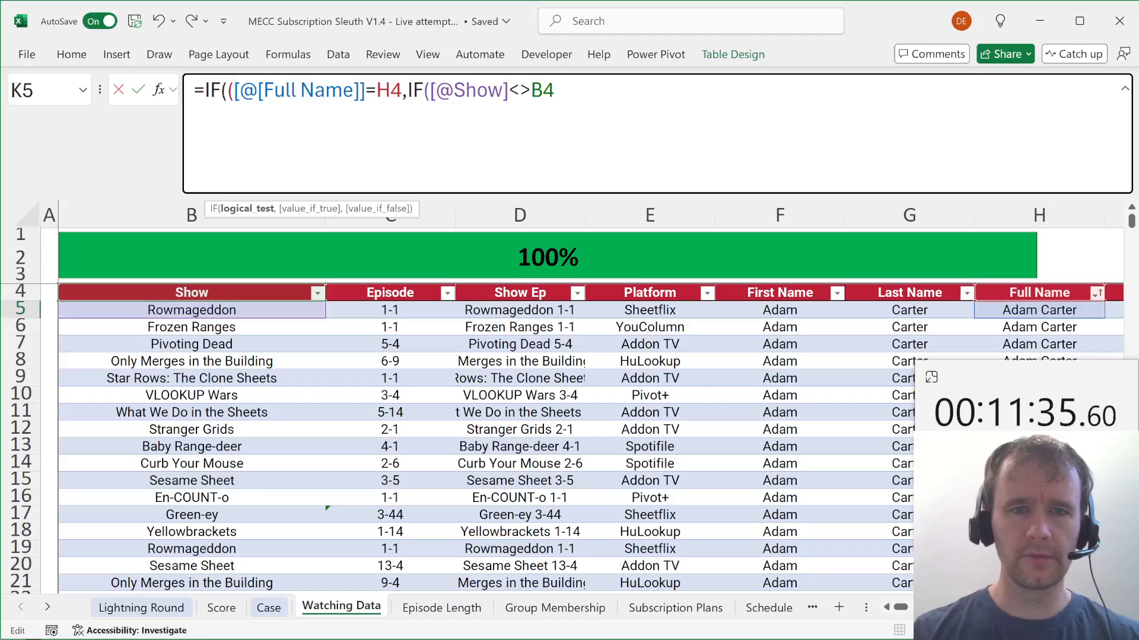
key("BackSpace")
key("BackSpace")
key("BackSpace")
key("BackSpace")
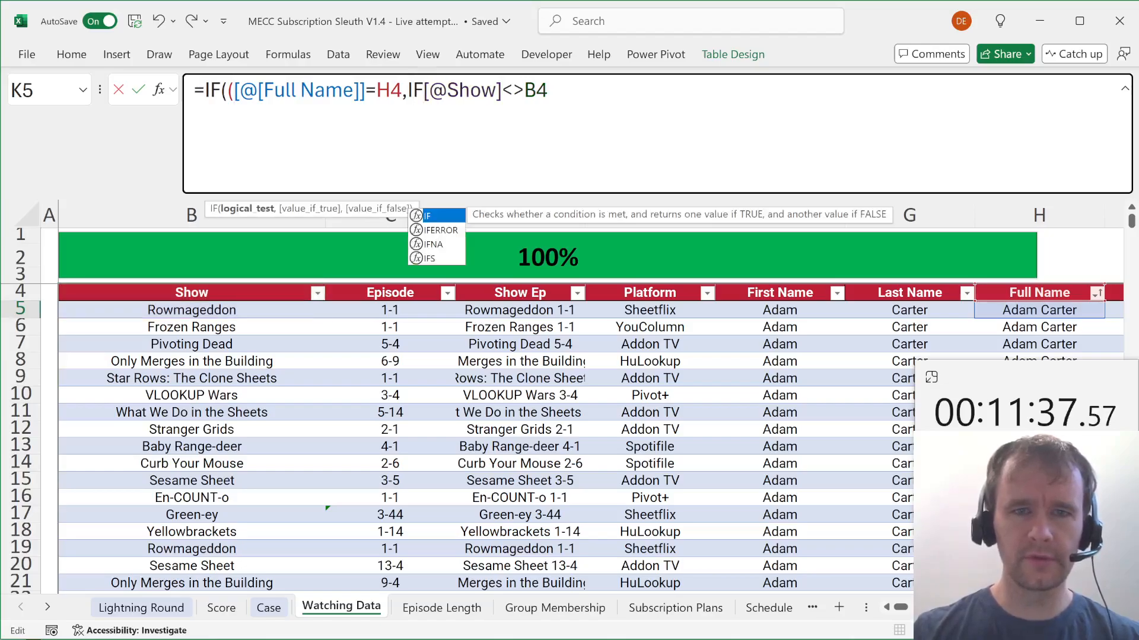
type(")*(")
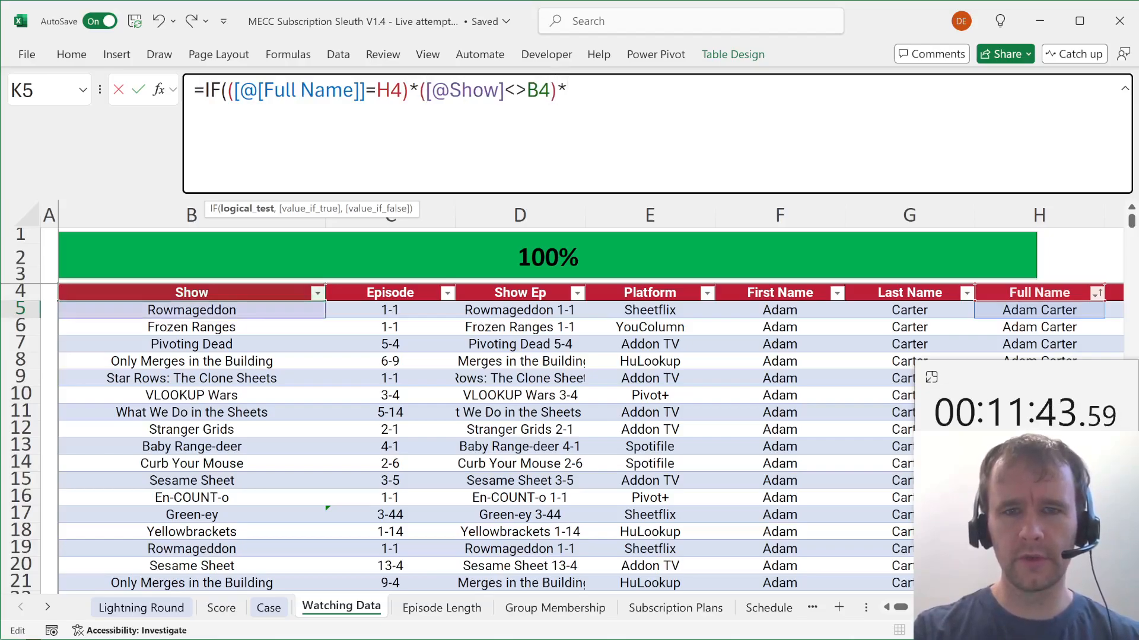
Add a third multiplied condition testing that the previous row's Last? flag is not 1, (J4<>1).
type(")*(")
scroll(817, 355, "right", 6)
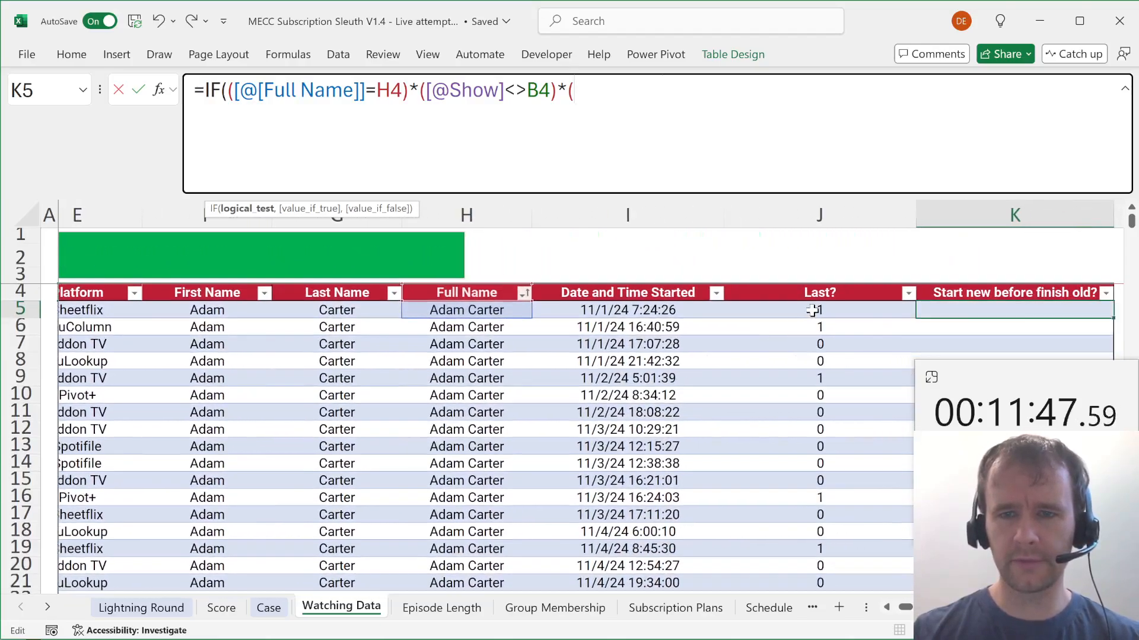
left_click(812, 311)
key("Down")
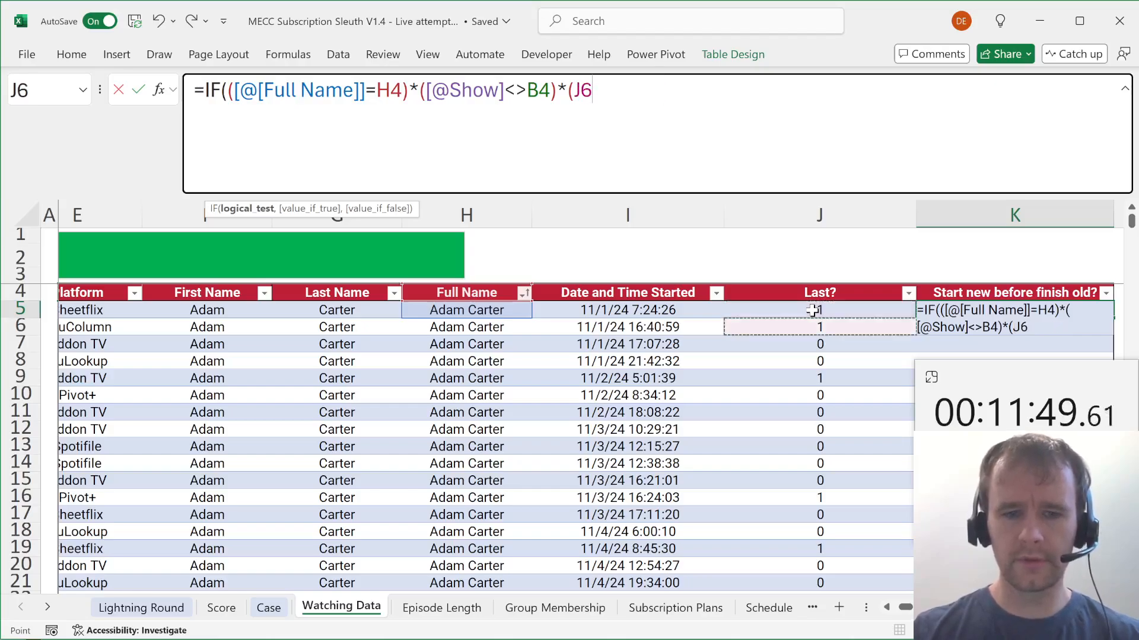
key("BackSpace")
type("4<>1")
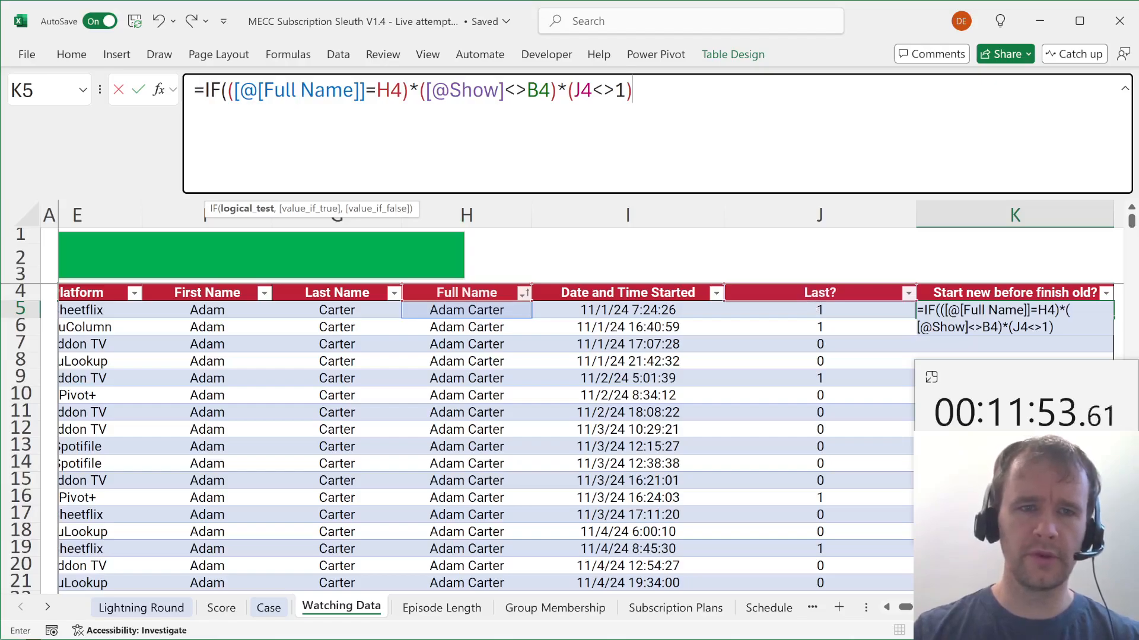
key("BackSpace")
key("BackSpace")
key("BackSpace")
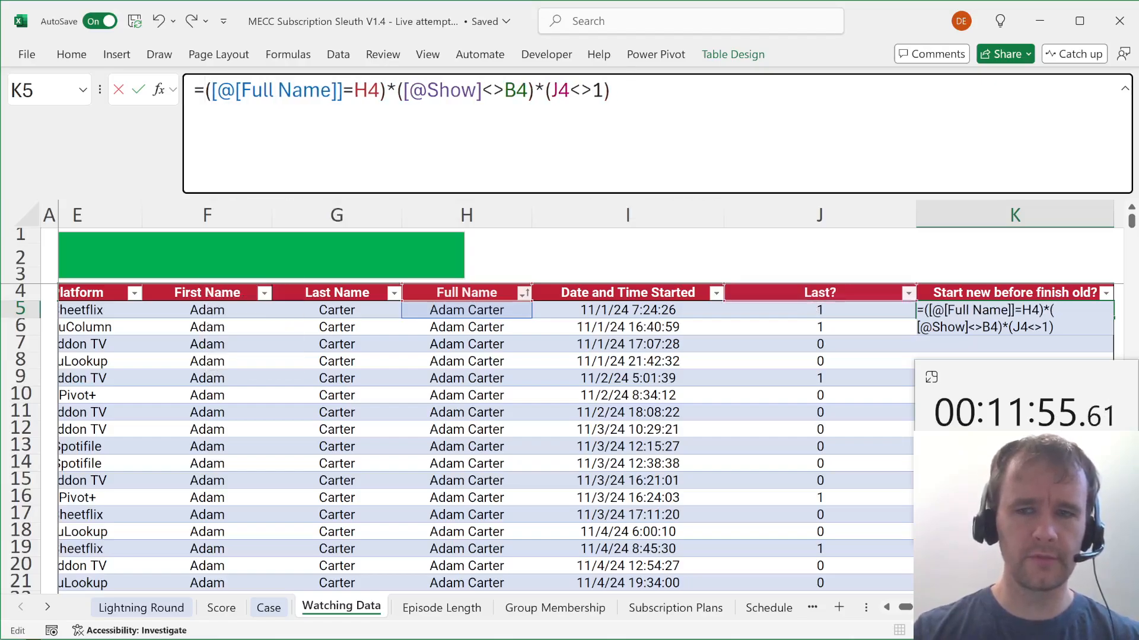
key("Return")
key("Up")
key("Right")
key("Left")
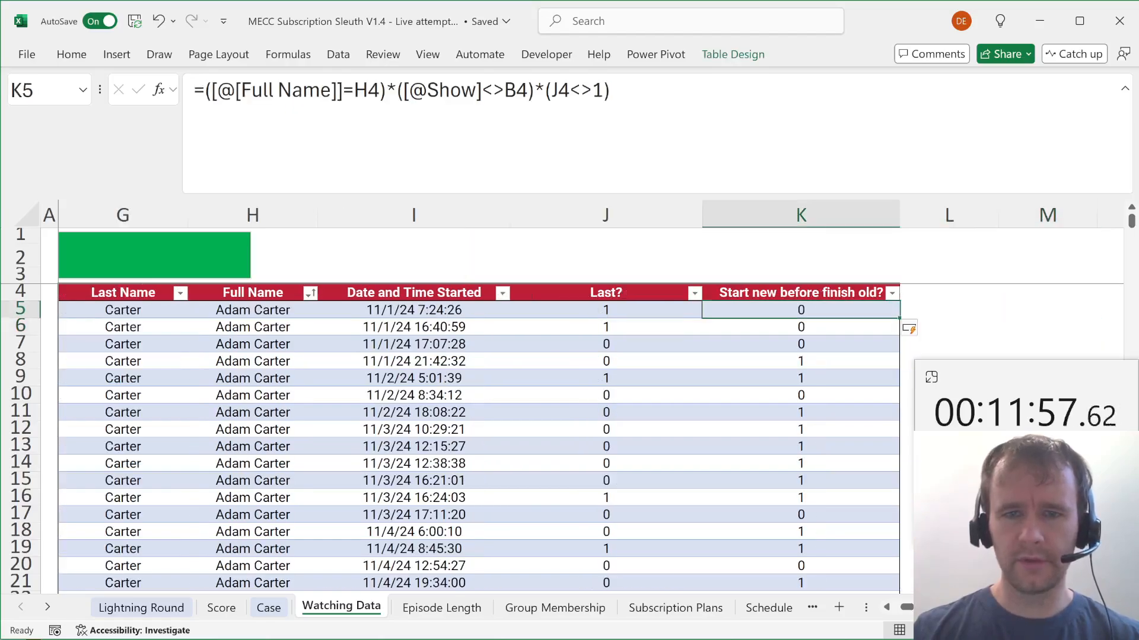
Check the Start new before finish old? flags against the shows and Last? values in the first rows.
key("ctrl+shift+Left")
key("Down")
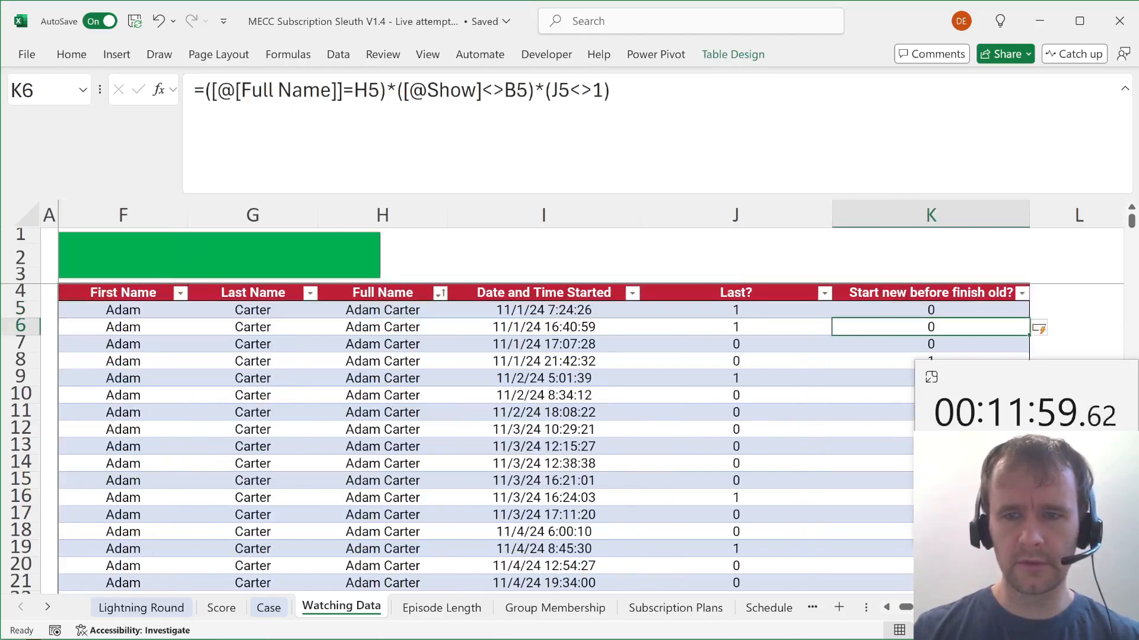
key("Down")
key("ctrl+shift+Left")
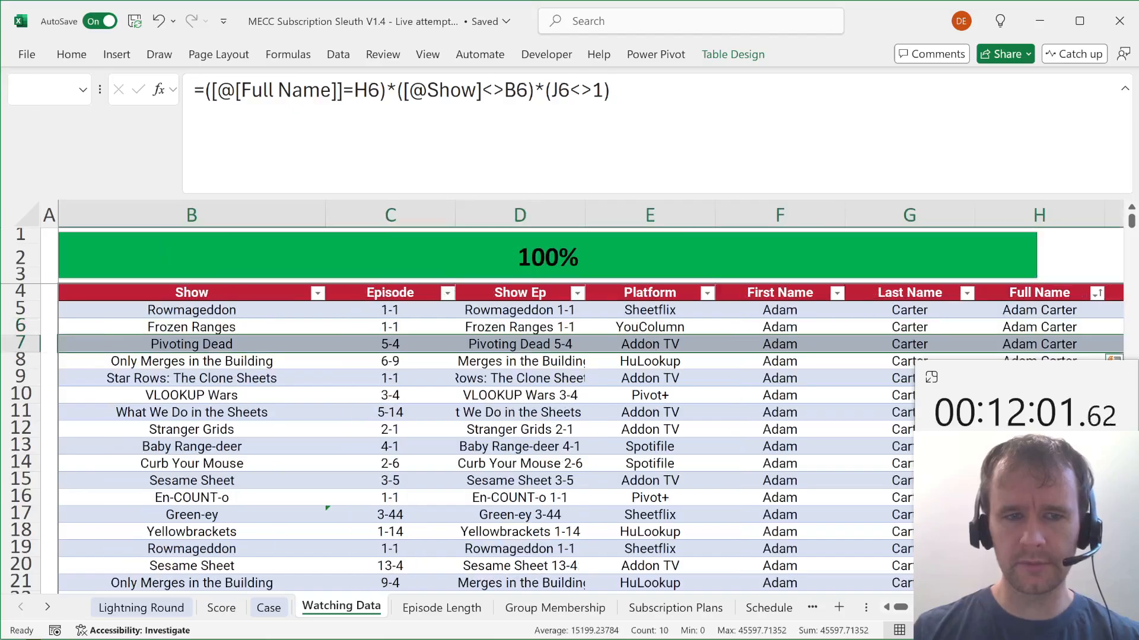
key("Down")
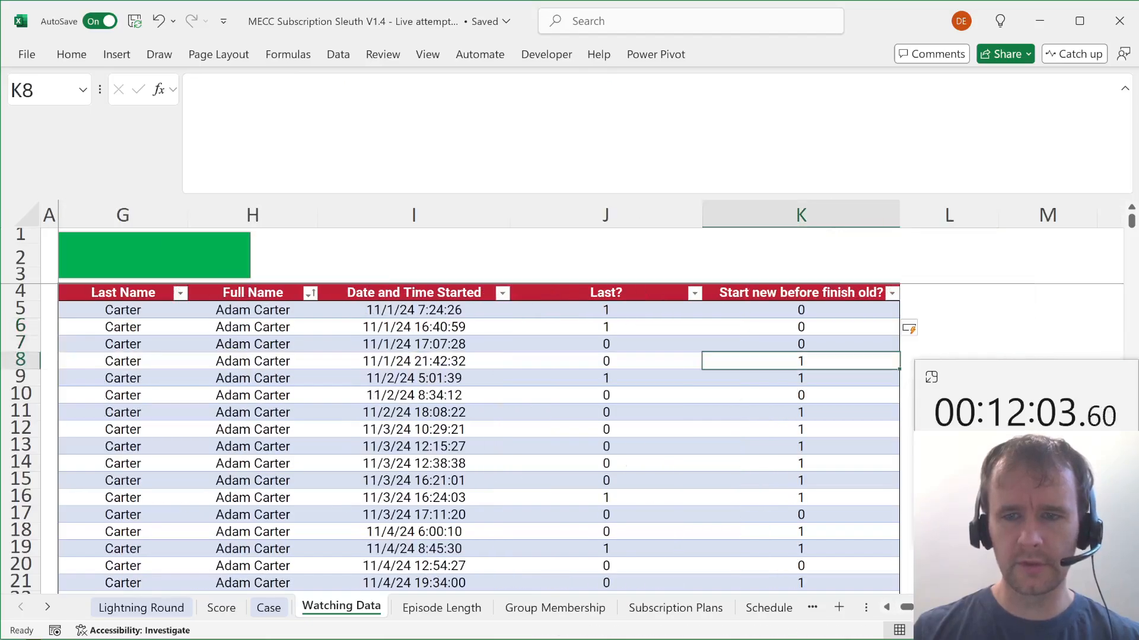
key("Down")
key("Down")
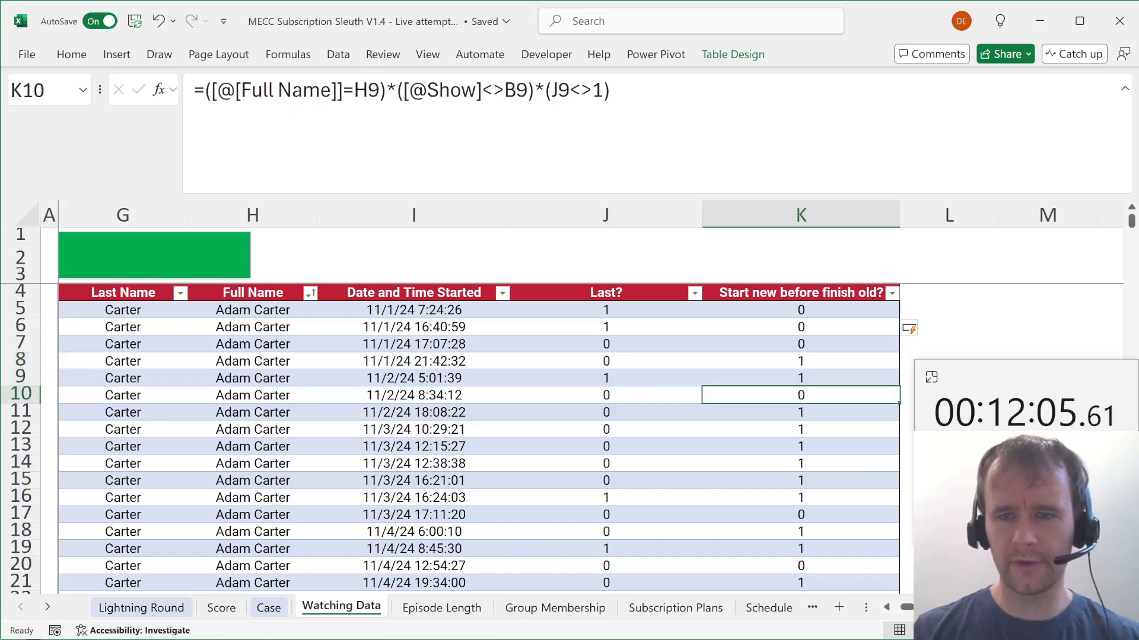
key("ctrl+space")
Answer Bonus 3 on the Case sheet with the SUM of the watching data's Start new before finish old? column.
key("ctrl+Page_Up")
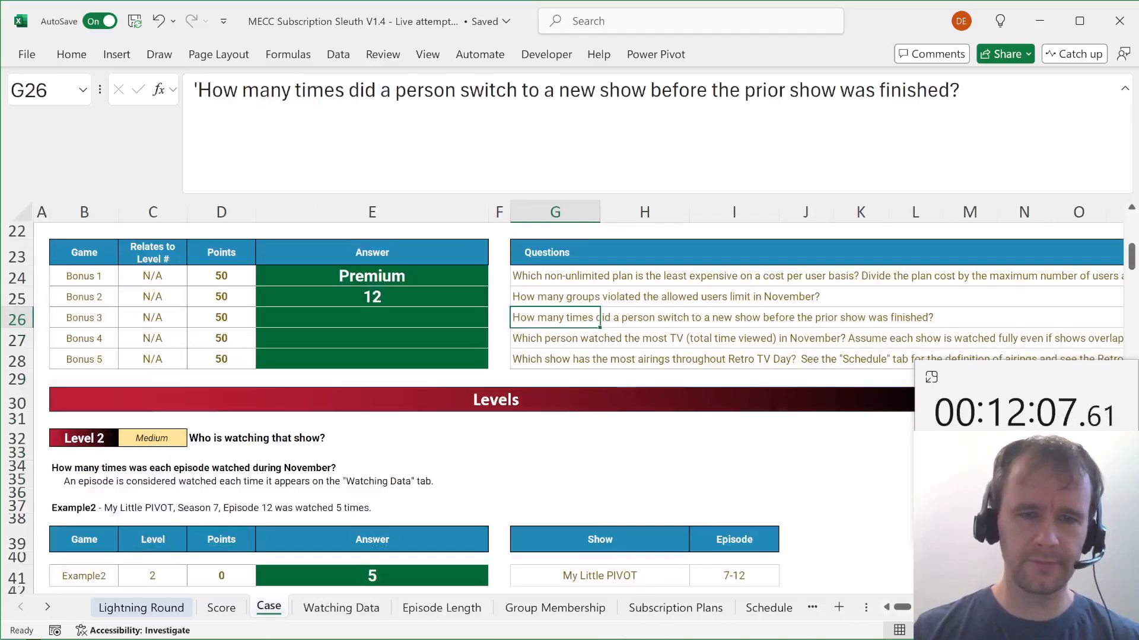
key("Left")
key("Left")
type("=sum")
key("Tab")
key("ctrl+Page_Down")
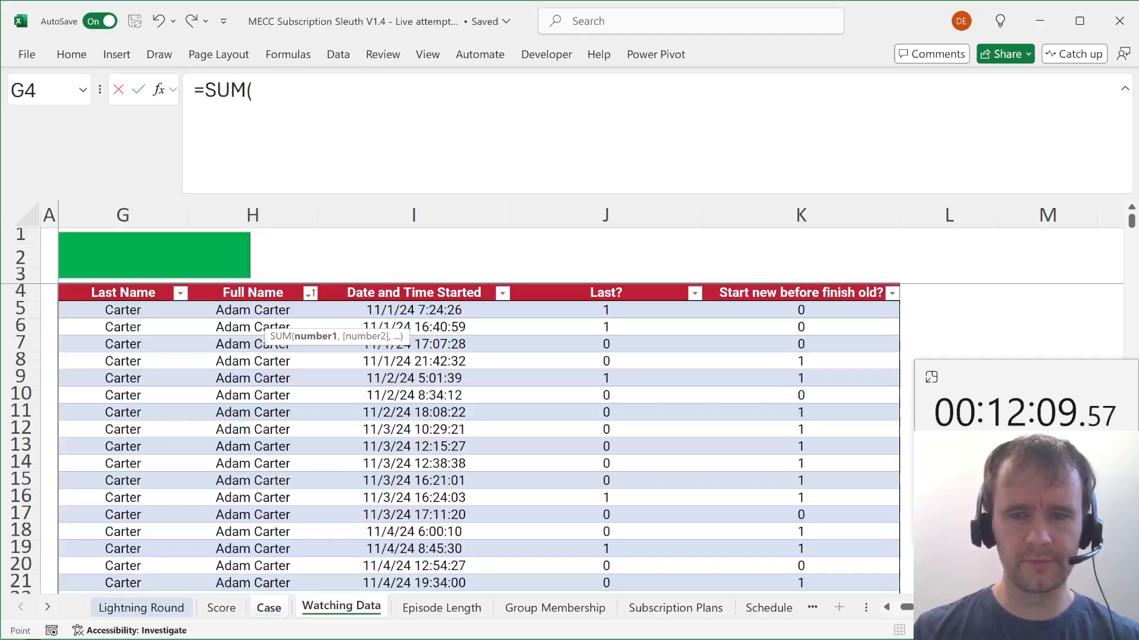
key("ctrl+space")
key("Return")
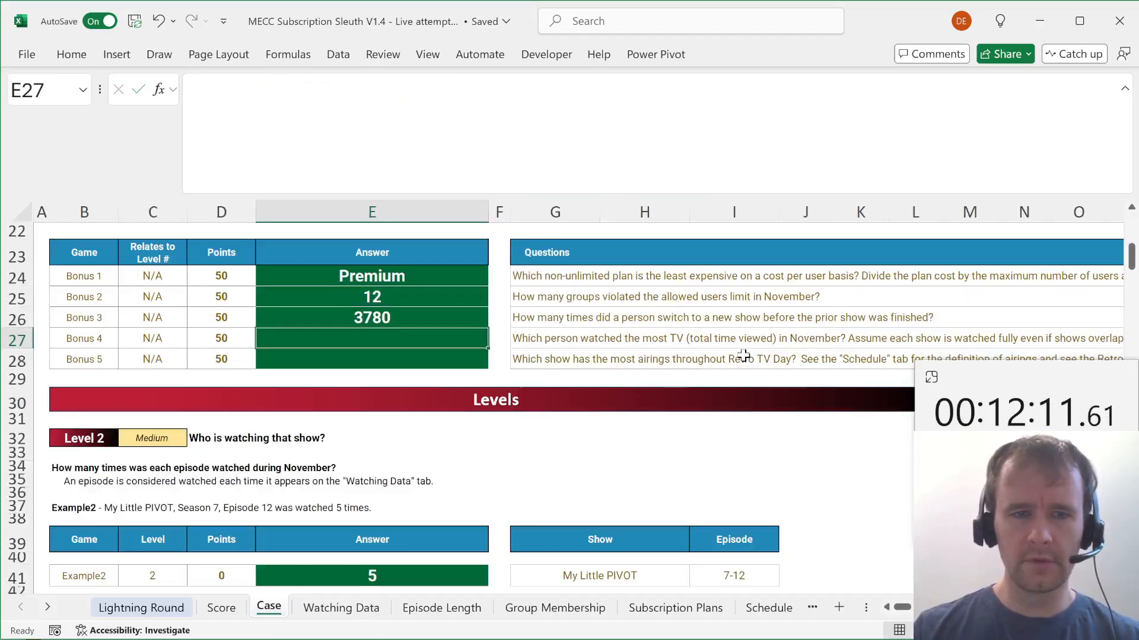
Check the Bonus 3 status on the Score sheet and read the full Bonus 4 question on the Case sheet.
key("ctrl+Page_Up")
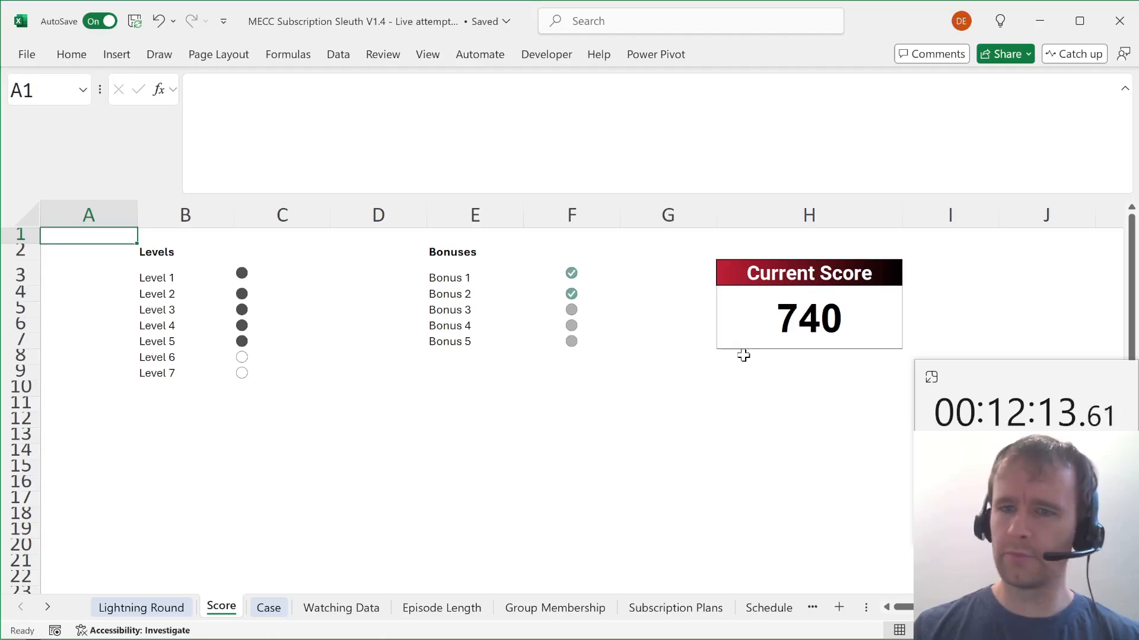
key("ctrl+Page_Down")
key("Right")
key("Right")
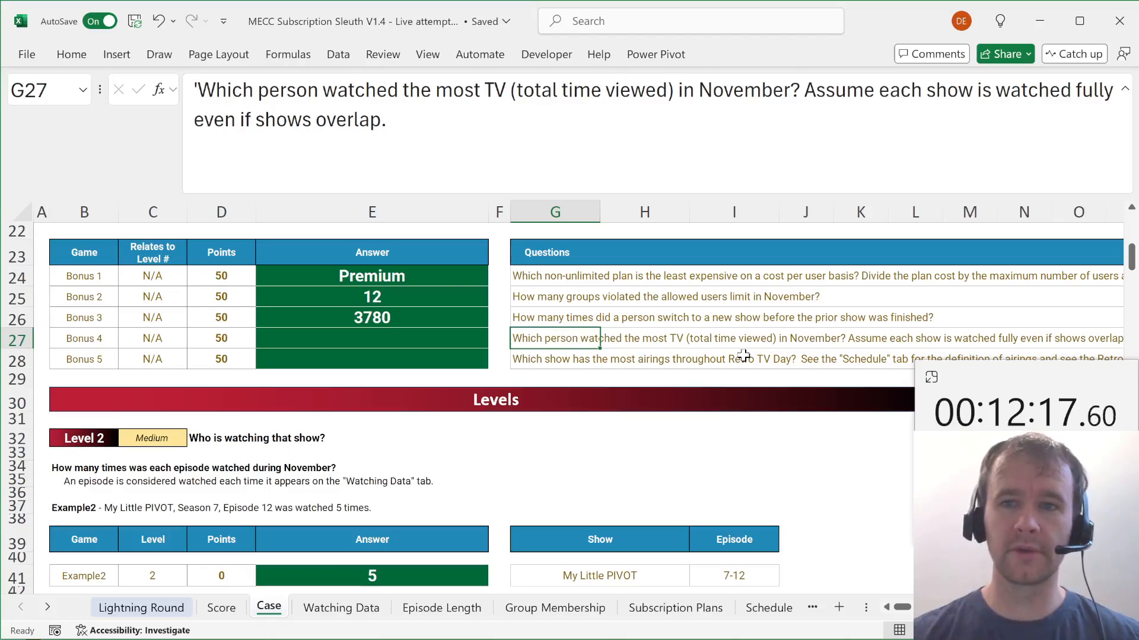
Add a column headed Duration at the end of the Watching Data table, in L4.
key("ctrl+Page_Up")
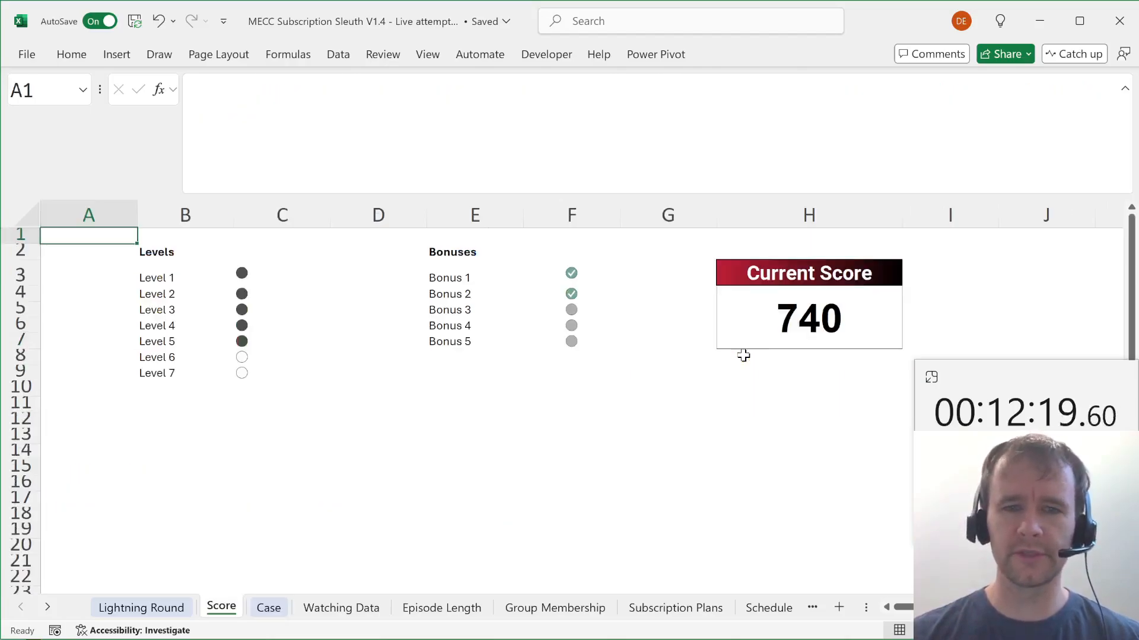
key("ctrl+Page_Down")
key("ctrl+Page_Down")
key("Up")
key("ctrl+Up")
key("Right")
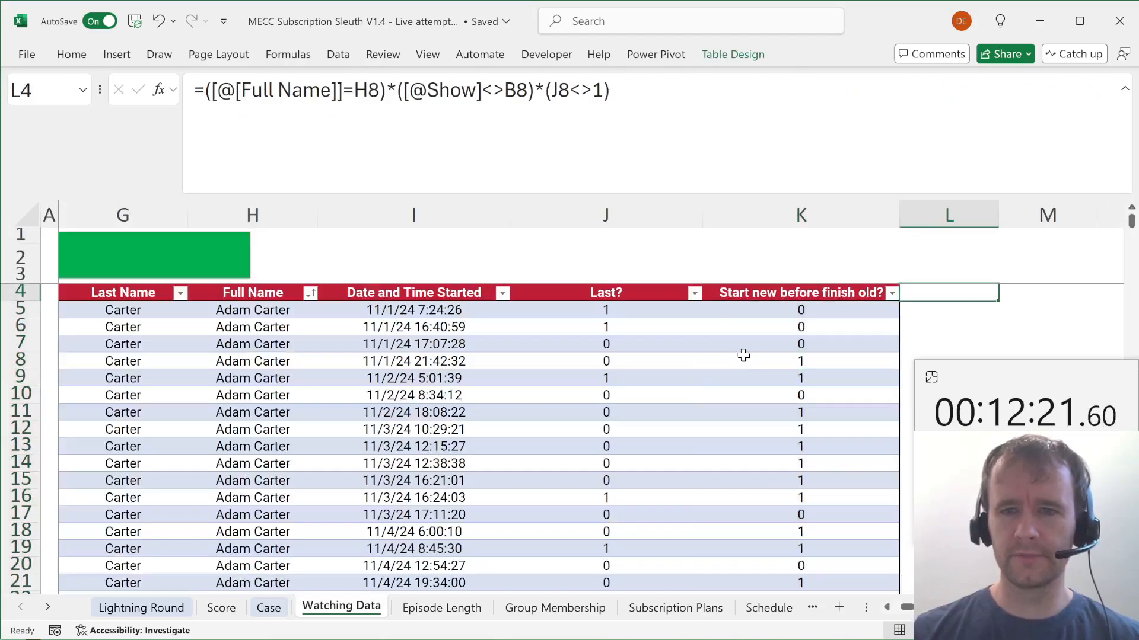
type("Duraction")
key("BackSpace")
key("BackSpace")
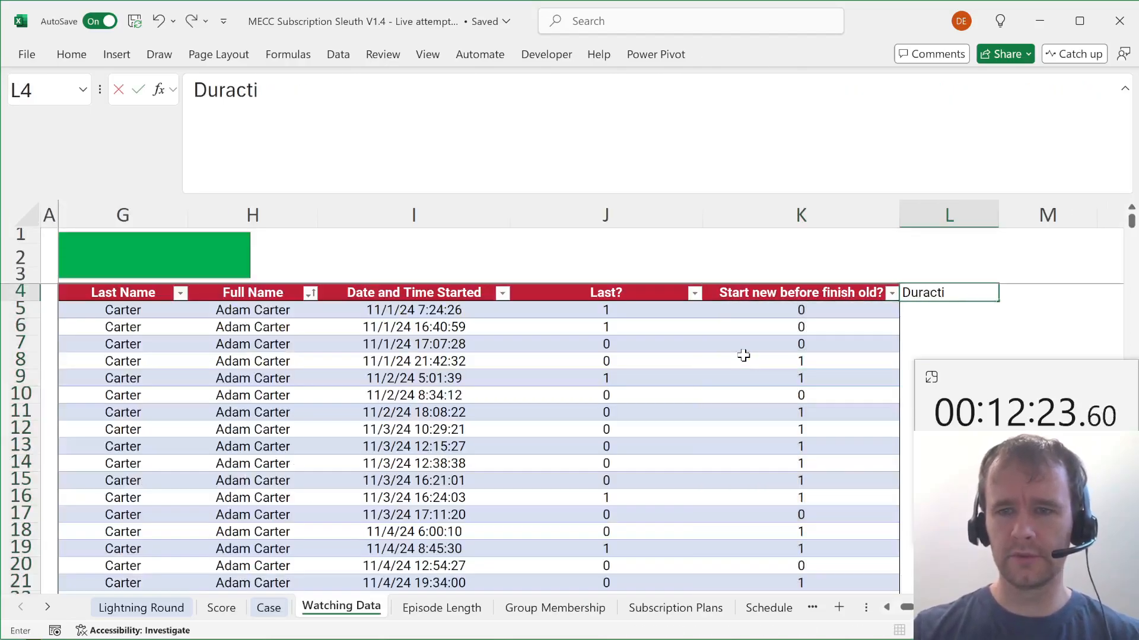
key("BackSpace")
type("tion")
key("Return")
Start an XLOOKUP formula in the first Duration cell with the row's Show Ep as the lookup value.
type("=")
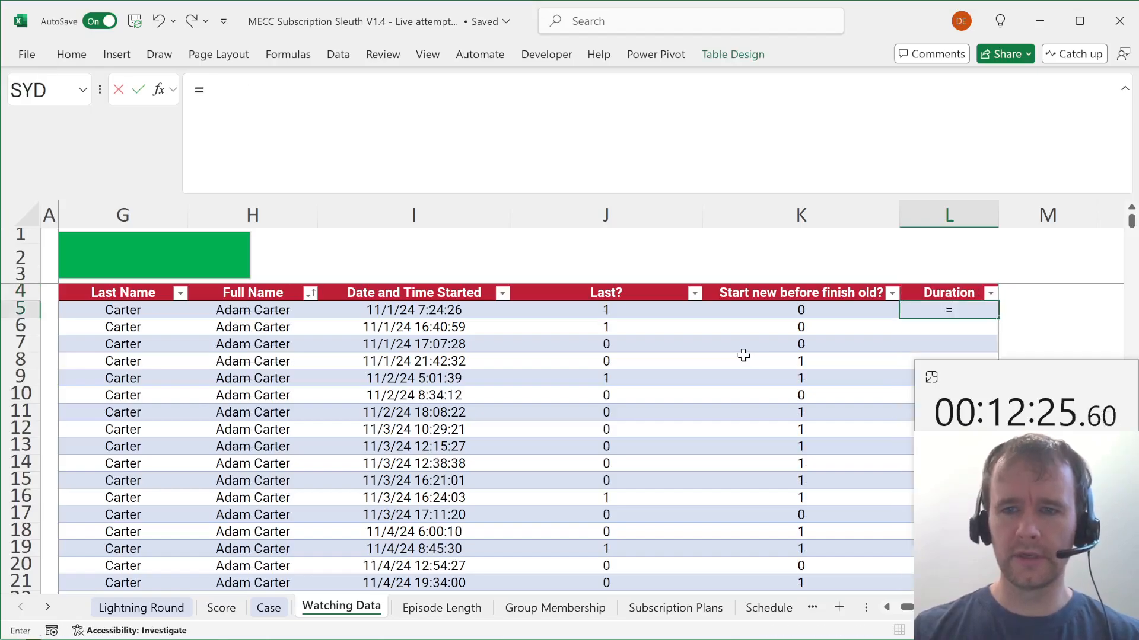
type("x")
key("Tab")
key("Left")
key("Left")
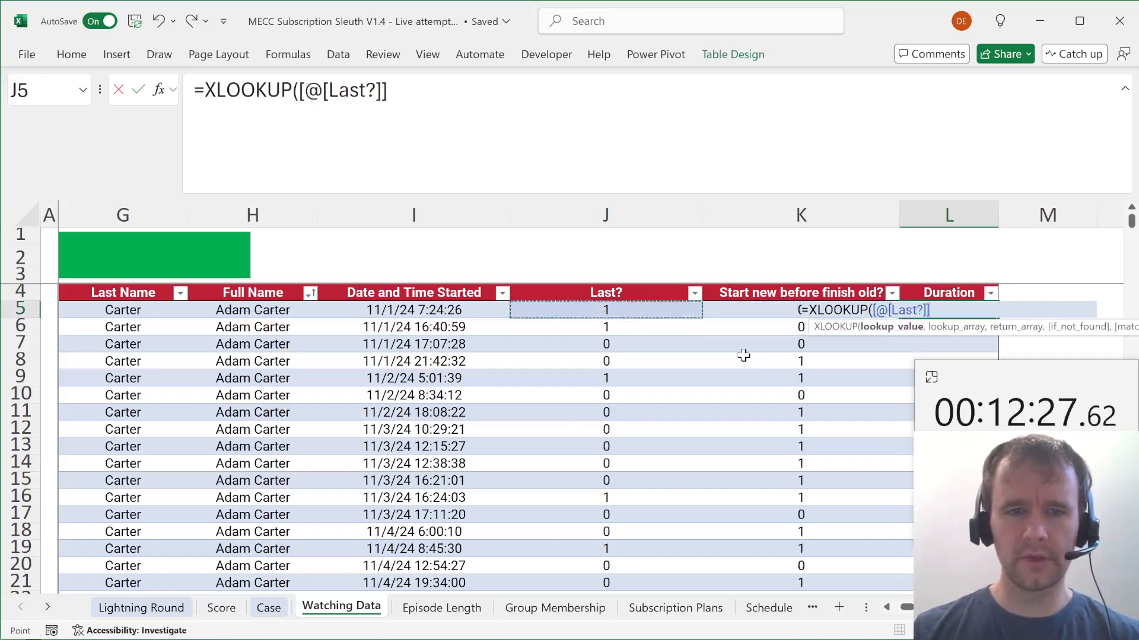
key("Home")
key("Right")
key("Right")
key("Right")
type(",")
Complete the XLOOKUP with eps[Show ep] as the lookup array and eps[Length] as the return array, filling the Duration column.
key("ctrl+Page_Down")
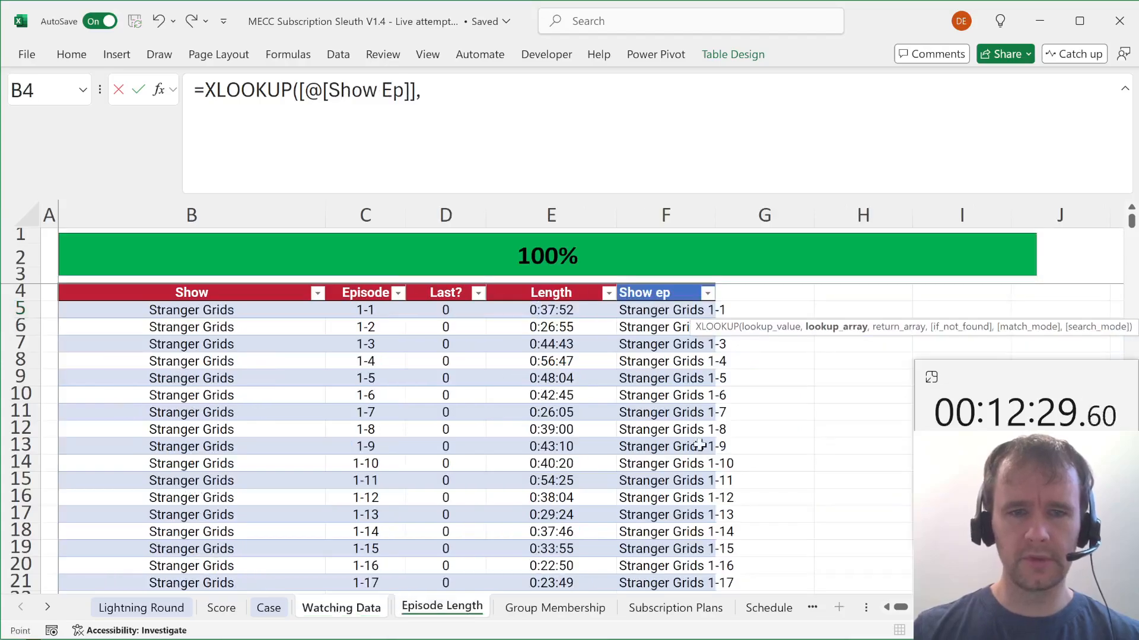
left_click(623, 398)
key("ctrl+space")
type(",")
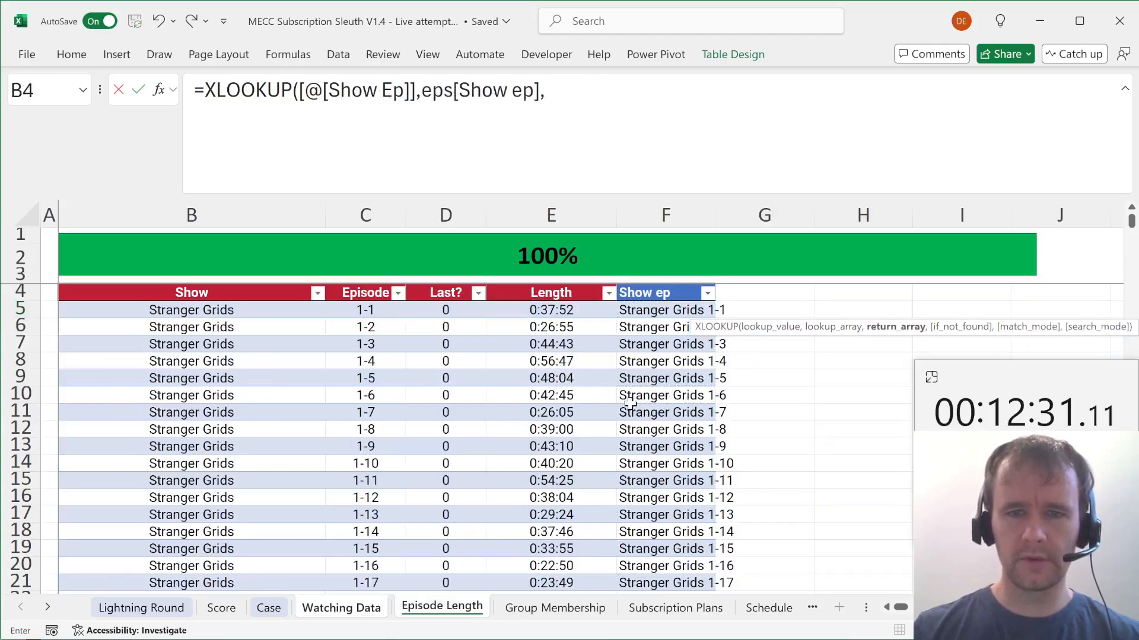
left_click(551, 429)
key("ctrl+space")
key("Return")
key("Up")
key("Up")
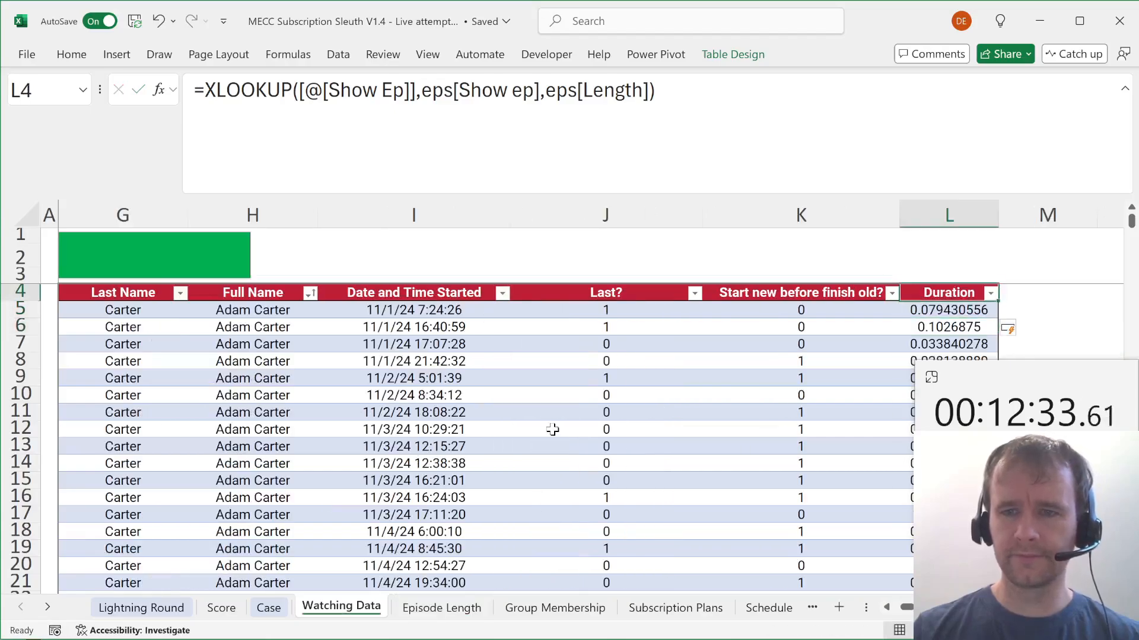
Start a GROUPBY formula in O5 of Watching Data with views[Full Name] as the row fields.
key("ctrl+shift+Down")
key("Down")
key("Right")
key("Right")
key("Right")
type("=group")
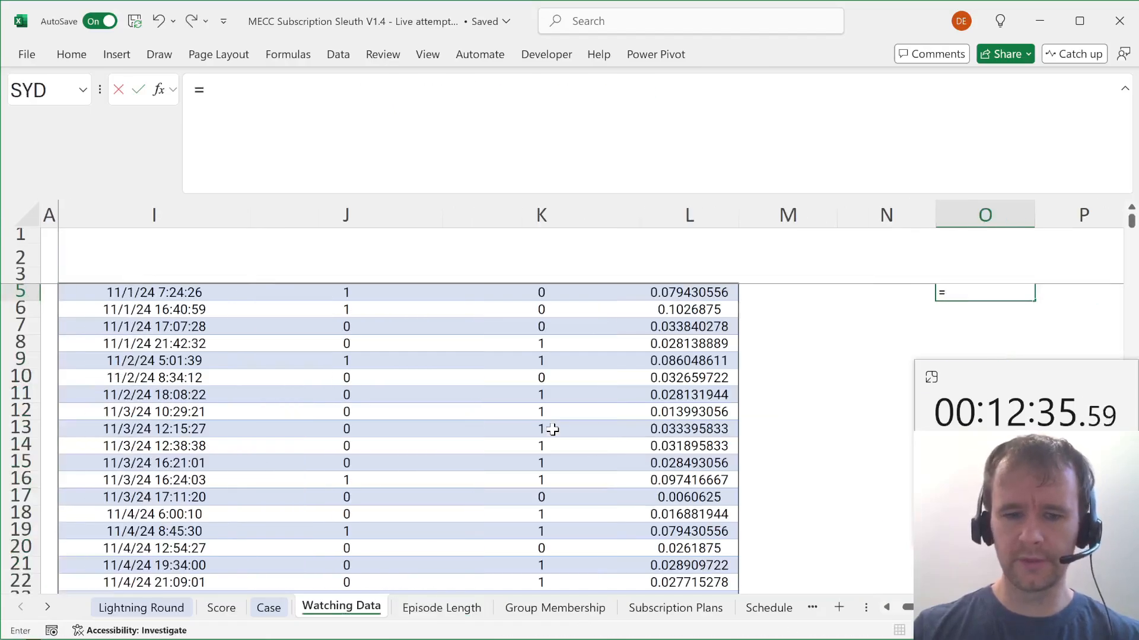
key("Tab")
key("ctrl+Left")
key("ctrl+Left")
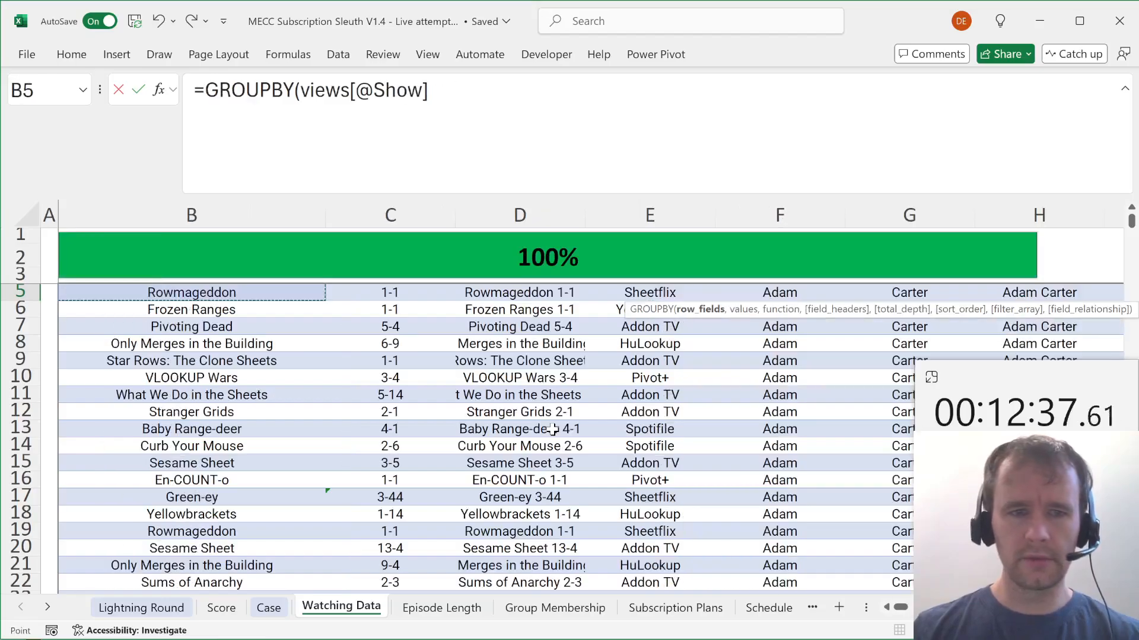
key("Right")
key("Right")
key("Right")
key("Right")
key("Right")
key("Right")
key("ctrl+shift+Down")
type(",")
Complete the GROUPBY with views[Duration] as values, SUM as the function and -2 as the sort order.
key("Left")
key("Left")
key("Left")
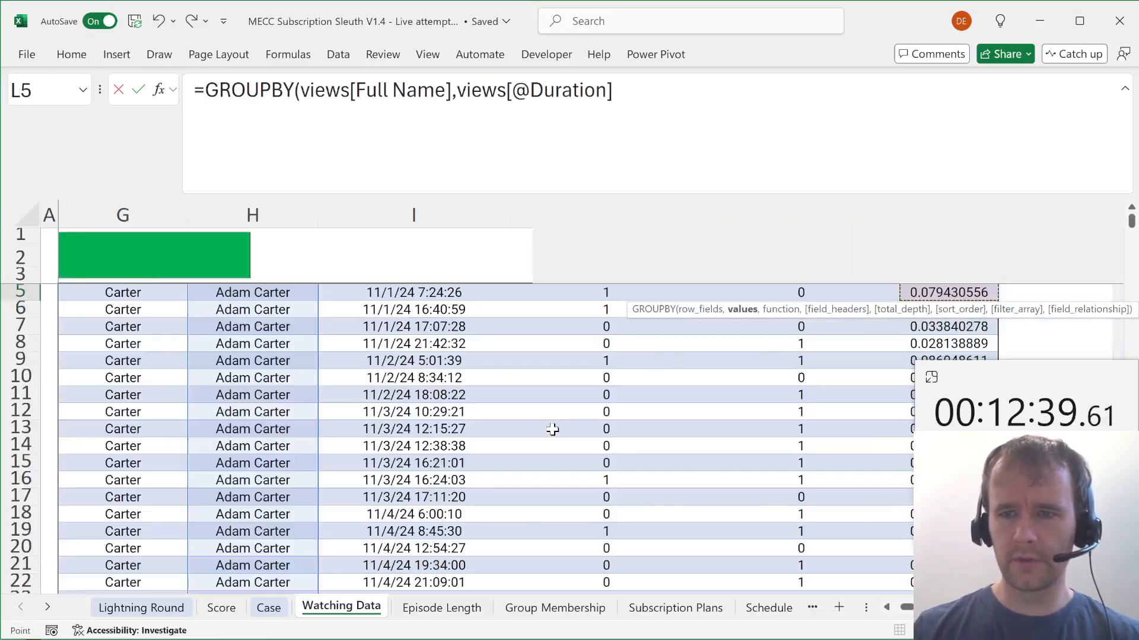
key("ctrl+shift+Down")
type(",sum)")
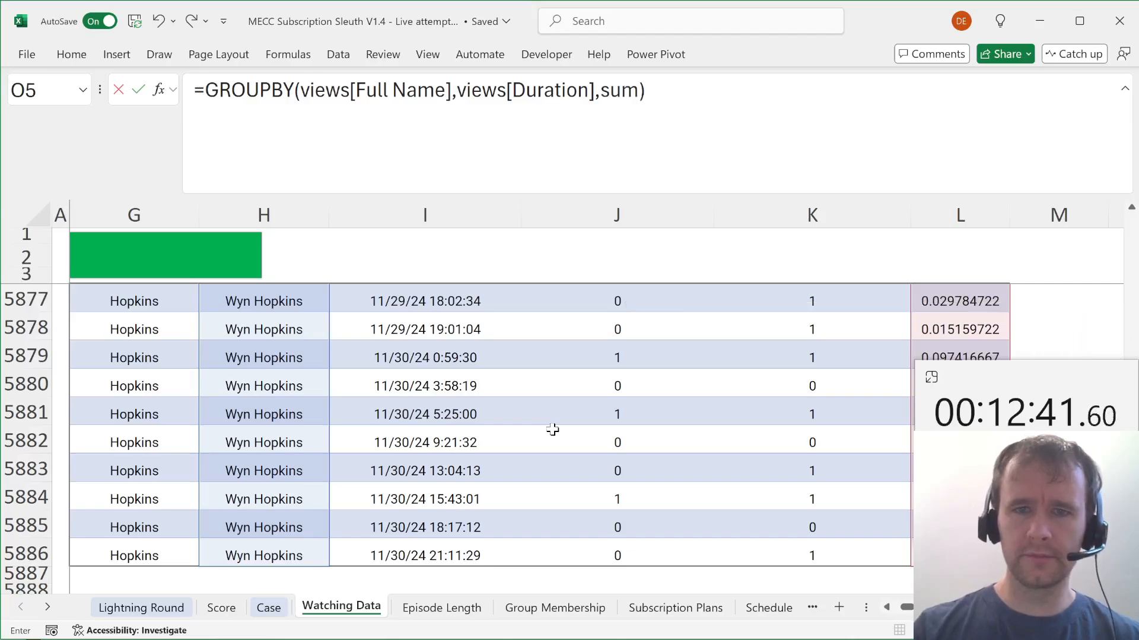
key("BackSpace")
type(",,,")
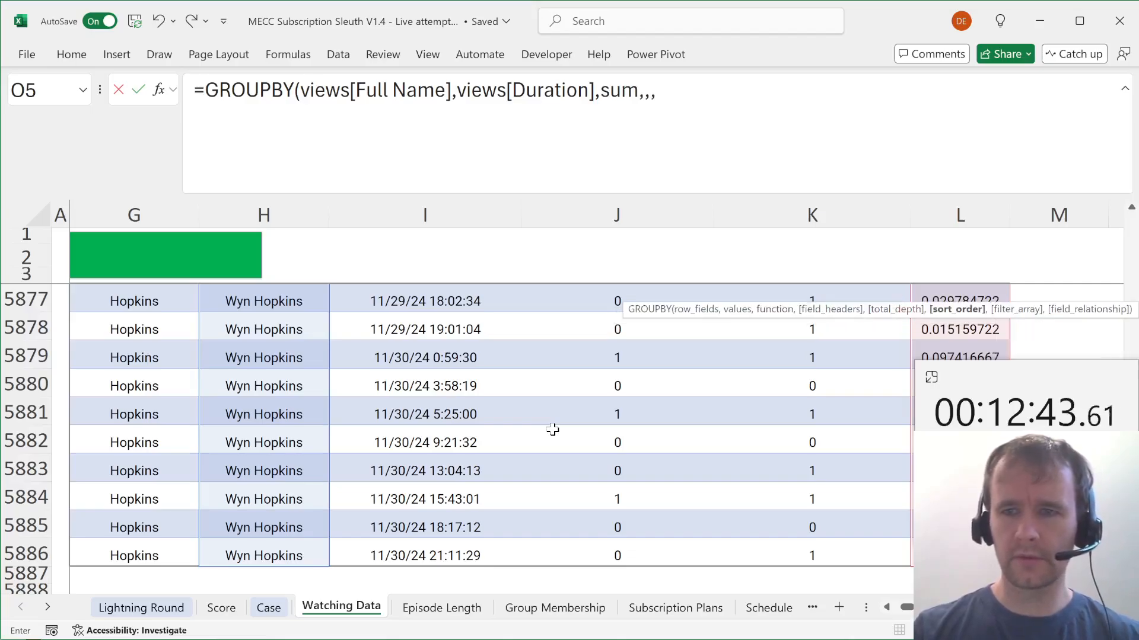
type("-2)")
key("ctrl+Return")
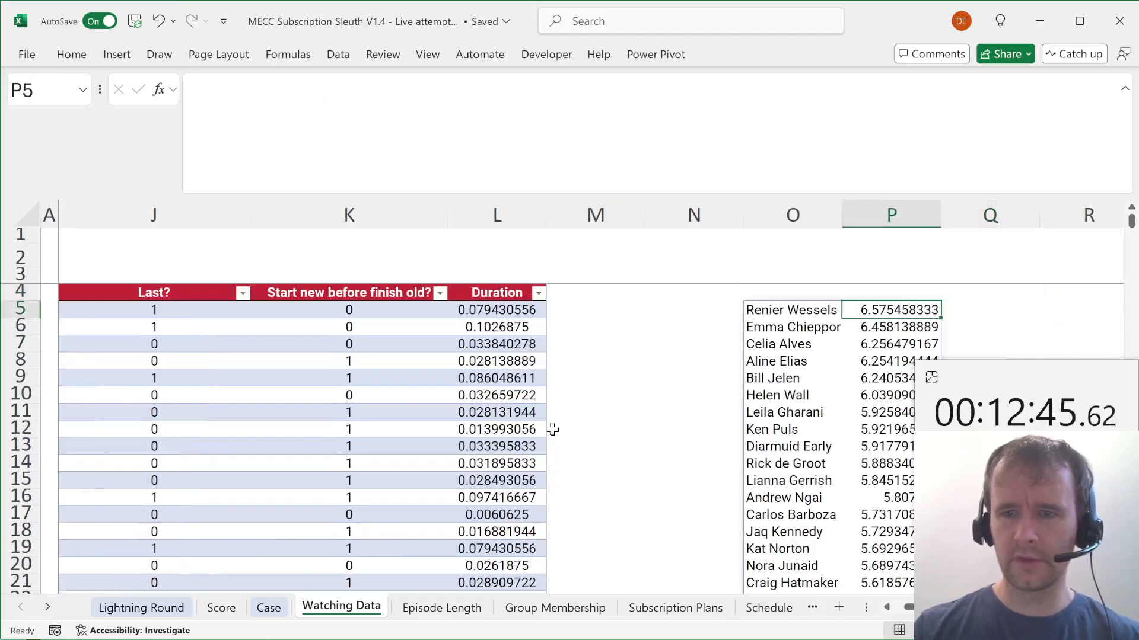
Copy the top viewer's name from the grouped list into the Bonus 4 answer E27 on the Case sheet and check the score.
key("ctrl+c")
key("ctrl+Page_Down")
key("ctrl+Page_Down")
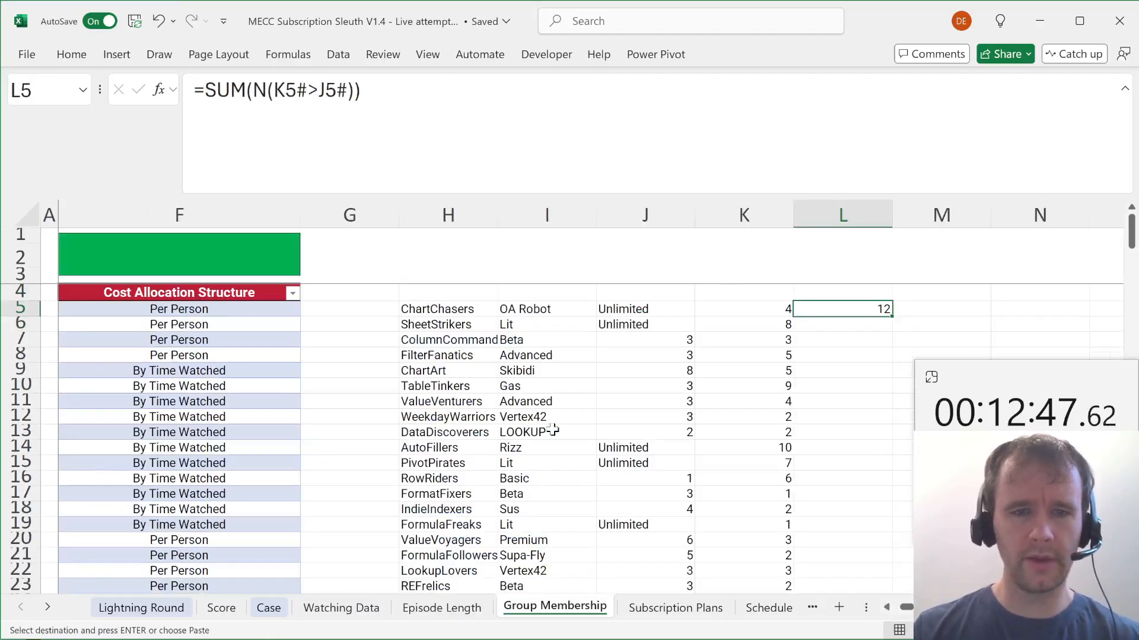
key("ctrl+Page_Up")
key("ctrl+Page_Up")
key("ctrl+Page_Up")
key("Left")
key("Left")
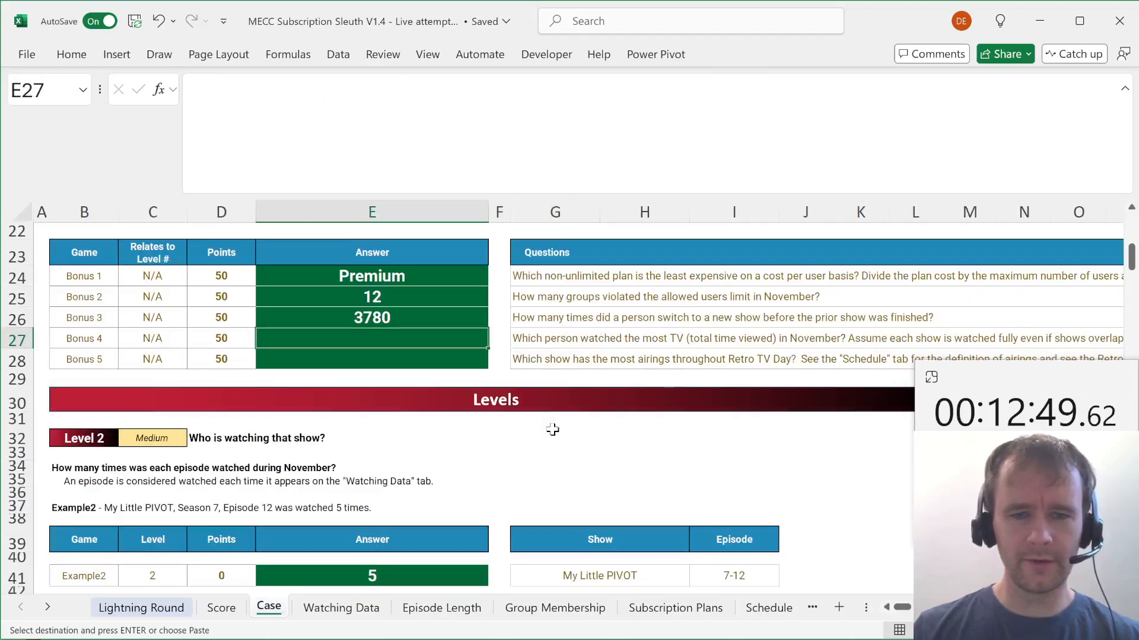
key("Return")
key("ctrl+Page_Up")
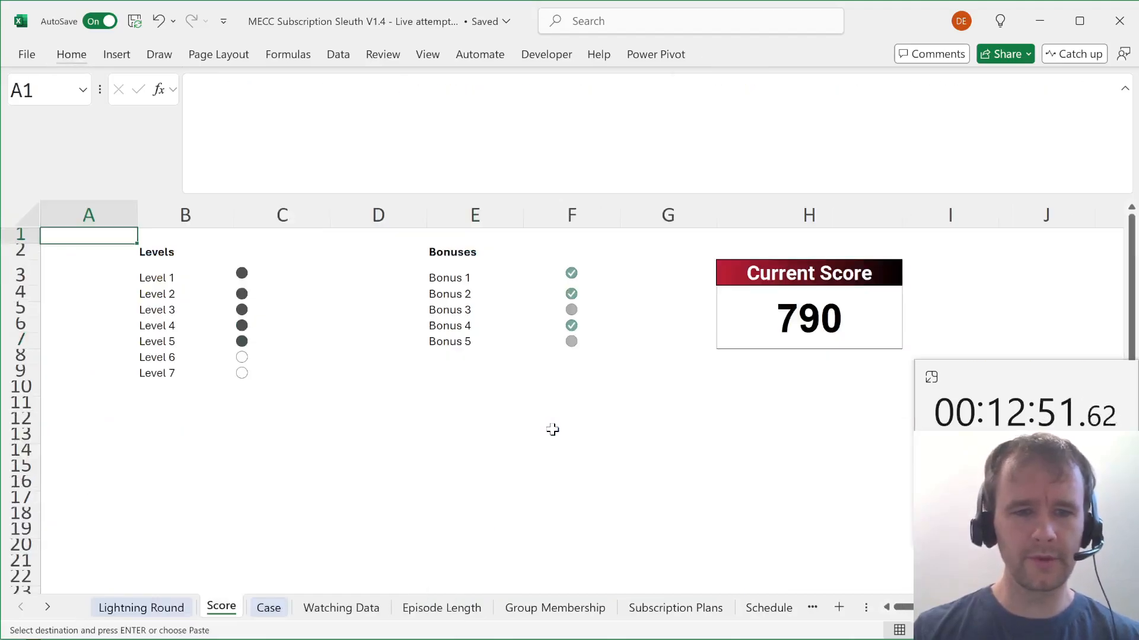
Read the Bonus 5 question on the Case sheet and examine the airing grid and show key on the Schedule sheet.
key("ctrl+Page_Down")
key("Down")
key("Right")
key("Right")
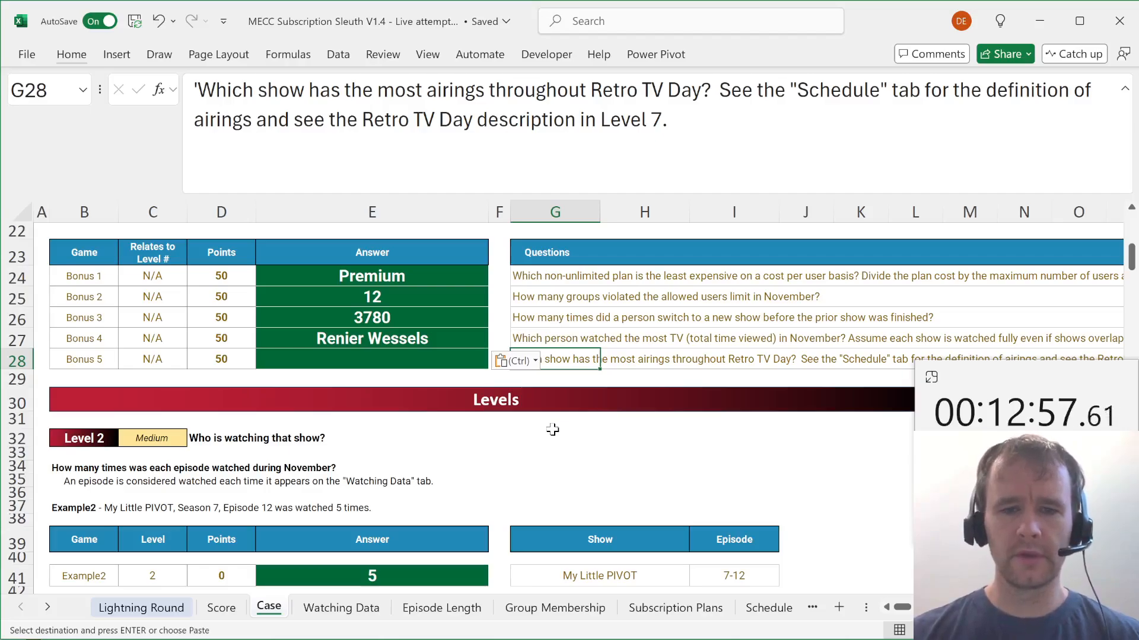
key("ctrl+Page_Down")
key("ctrl+Page_Down")
key("ctrl+Page_Down")
key("ctrl+Page_Down")
key("ctrl+Page_Down")
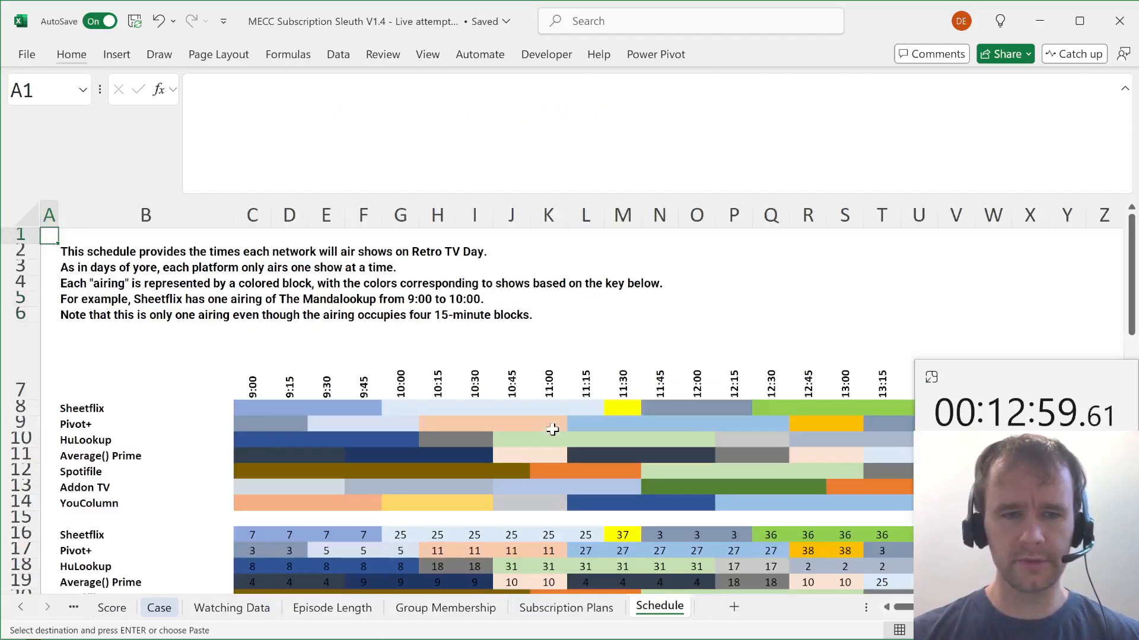
scroll(244, 427, "down", 6)
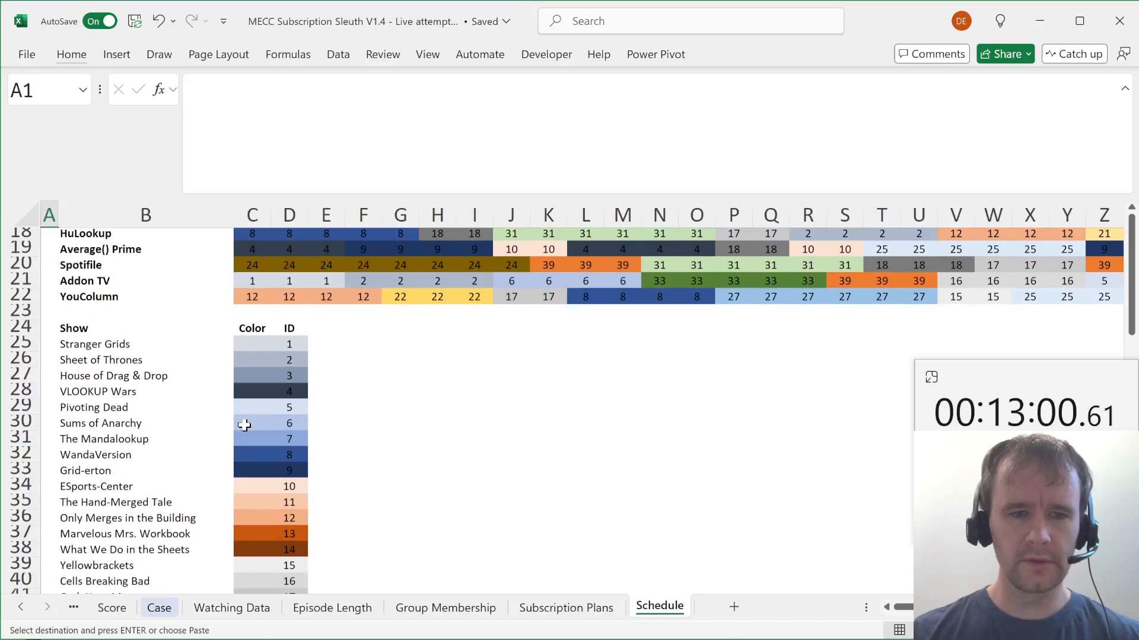
Start a COUNTIFS formula in E25 beside the show key, using the numbered schedule grid C16:AX22 as the criteria range.
left_click(324, 343)
type("=countifs")
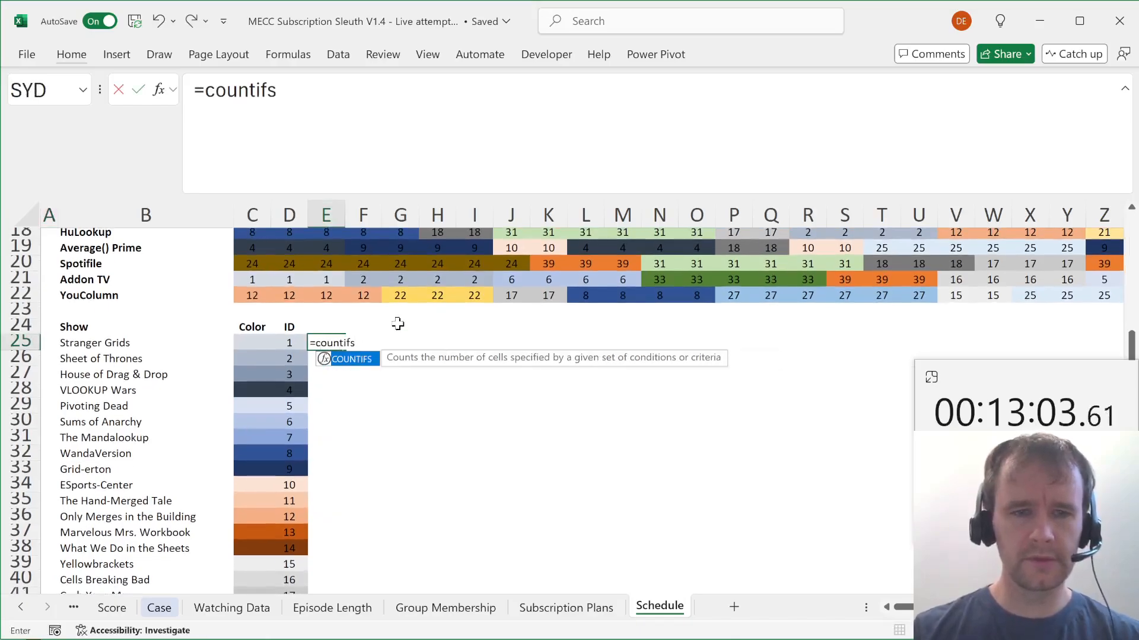
key("Tab")
key("Left")
key("Up")
key("Up")
key("Up")
key("Left")
key("ctrl+shift+Up")
key("ctrl+shift+Right")
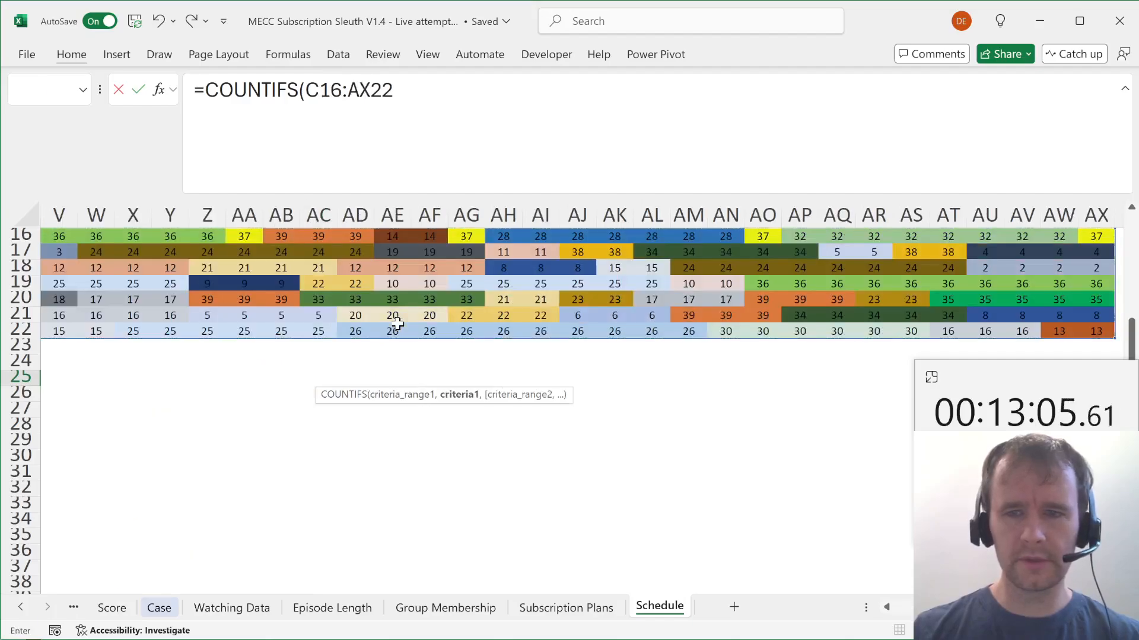
Complete the COUNTIFS with the show IDs D25:D63 as criteria, giving one count per show.
type(",")
key("Left")
key("Left")
key("Right")
key("ctrl+shift+Down")
type(")")
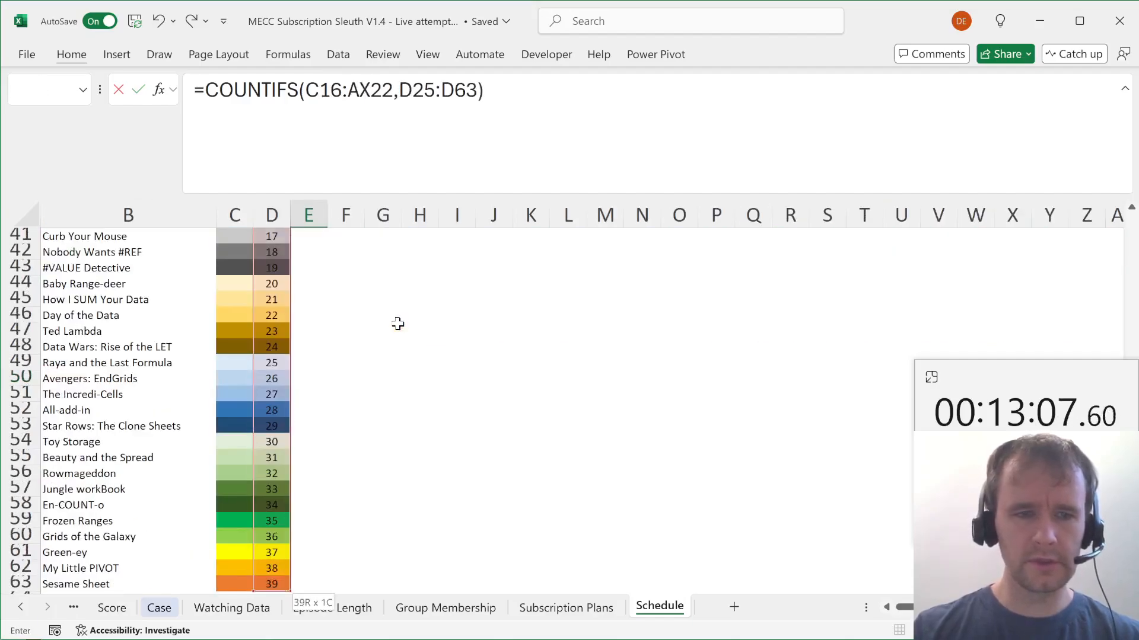
key("ctrl+Return")
Turn on filtering for the show key and its counts in B24:E63.
key("Up")
key("Down")
key("Up")
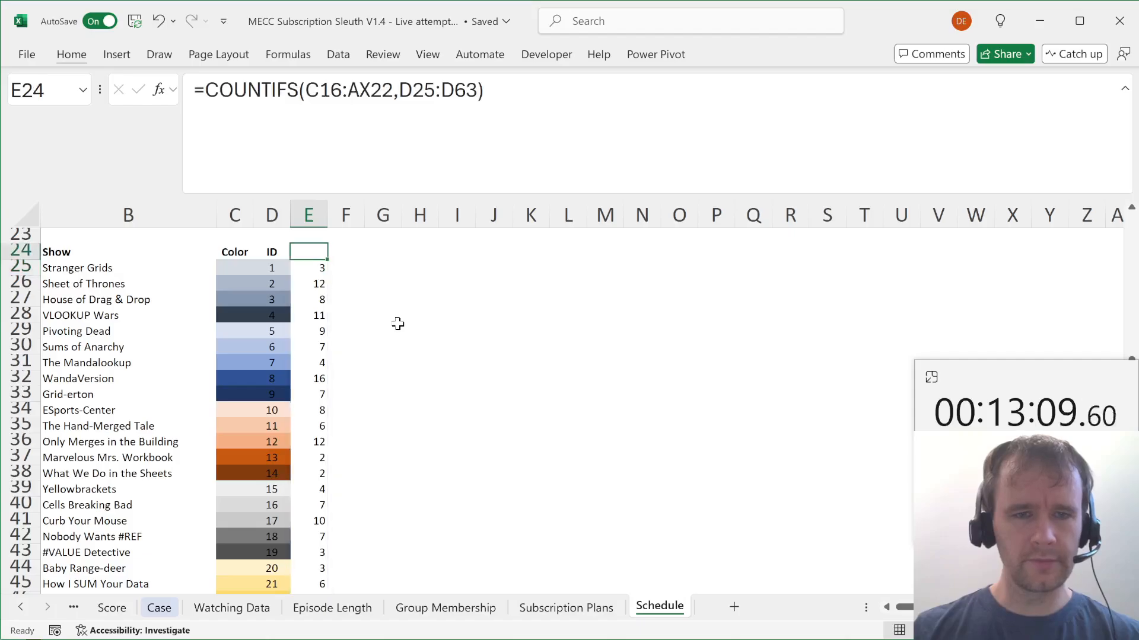
key("ctrl+shift+Down")
key("ctrl+shift+Left")
key("alt")
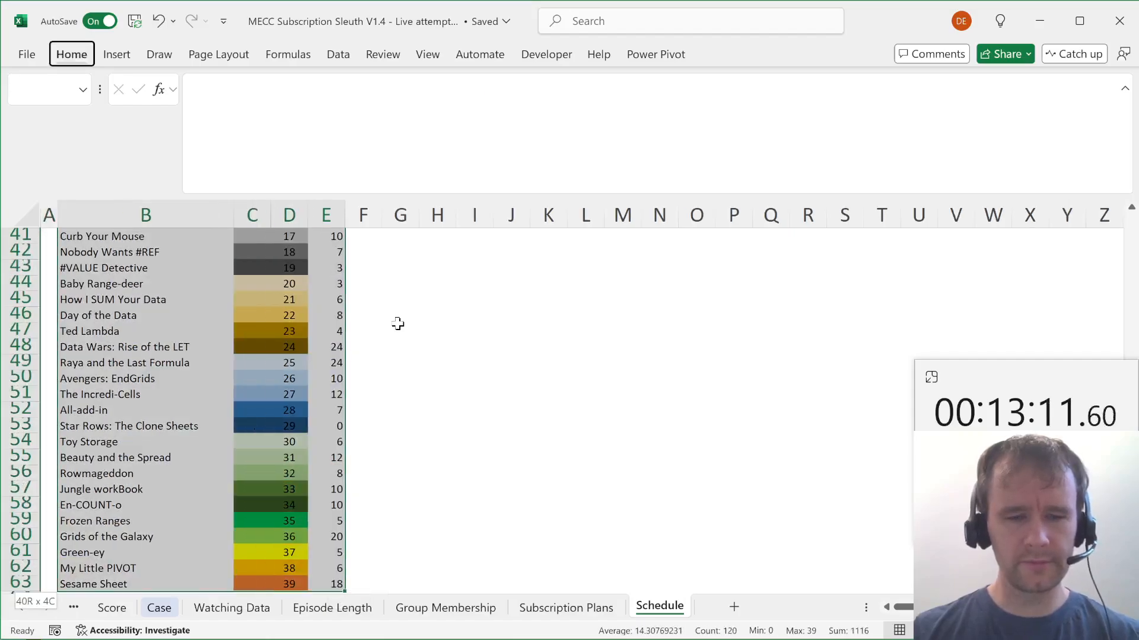
key("d")
key("f")
key("f")
Filter the count column to show only the highest value, 24.
key("alt+Down")
key("Down")
key("Down")
key("Down")
key("Down")
key("Down")
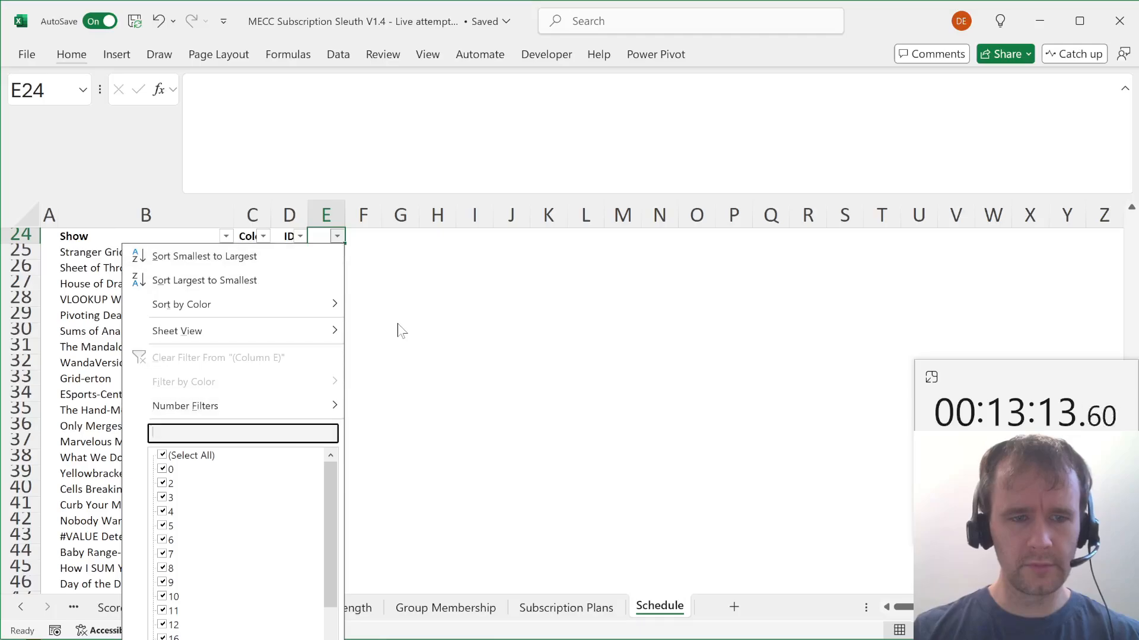
key("Down")
key("space")
key("End")
key("space")
key("Return")
key("Down")
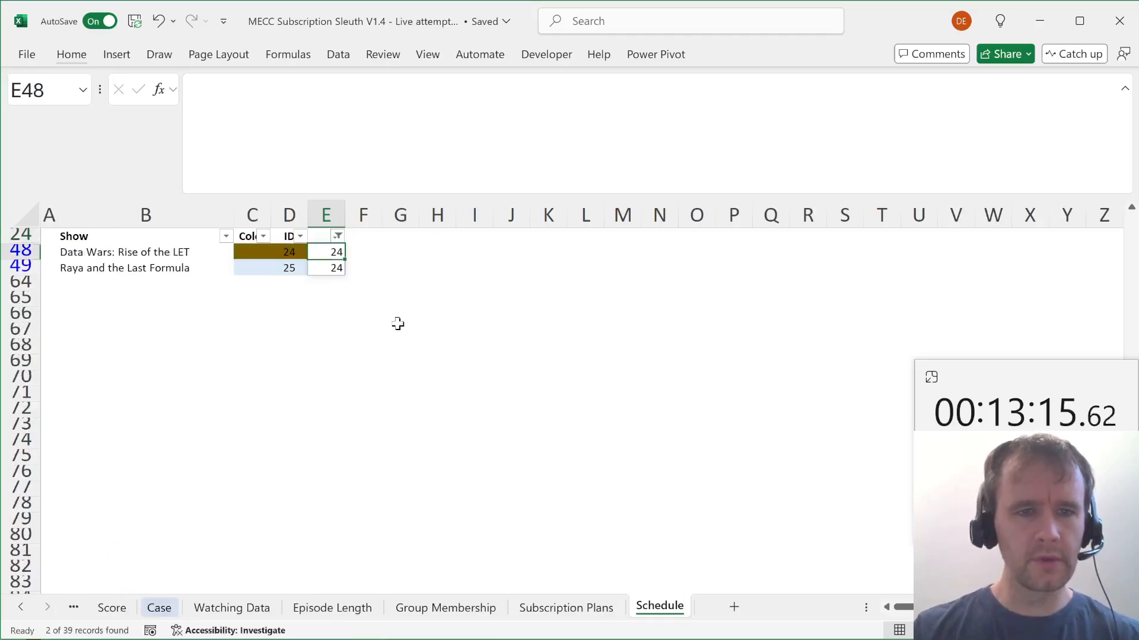
Review the filtered shows, reread the airing definition above the schedule, and compare it with Sheetflix's first block C16:F16.
key("Left")
key("Left")
key("Left")
key("Left")
key("Right")
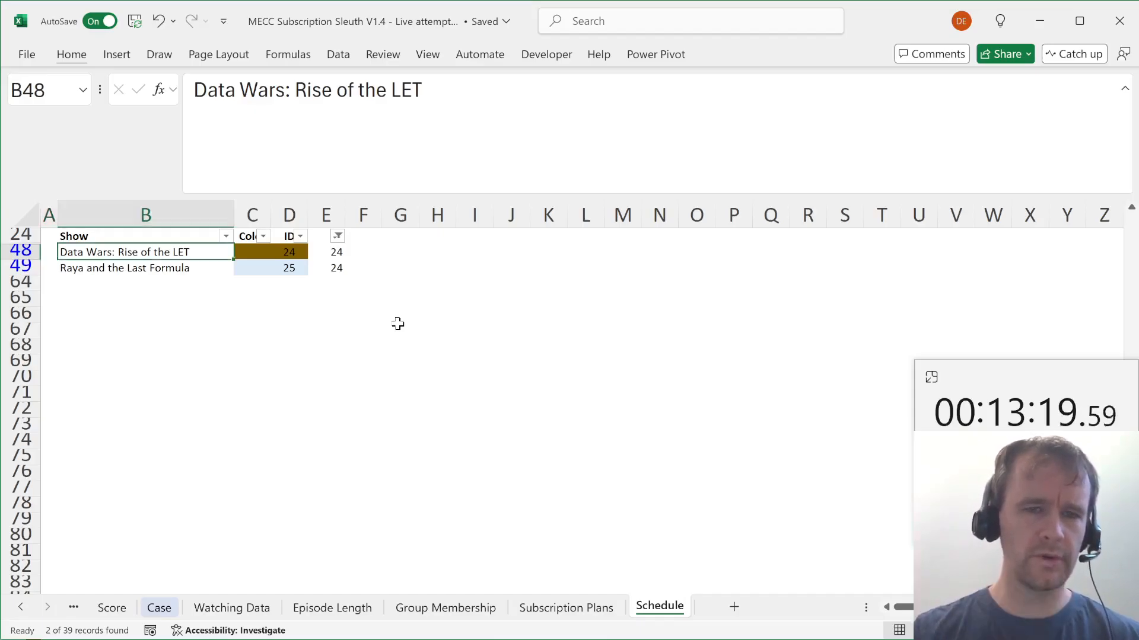
key("Right")
key("ctrl+Up")
key("ctrl+Up")
key("ctrl+Up")
key("ctrl+Up")
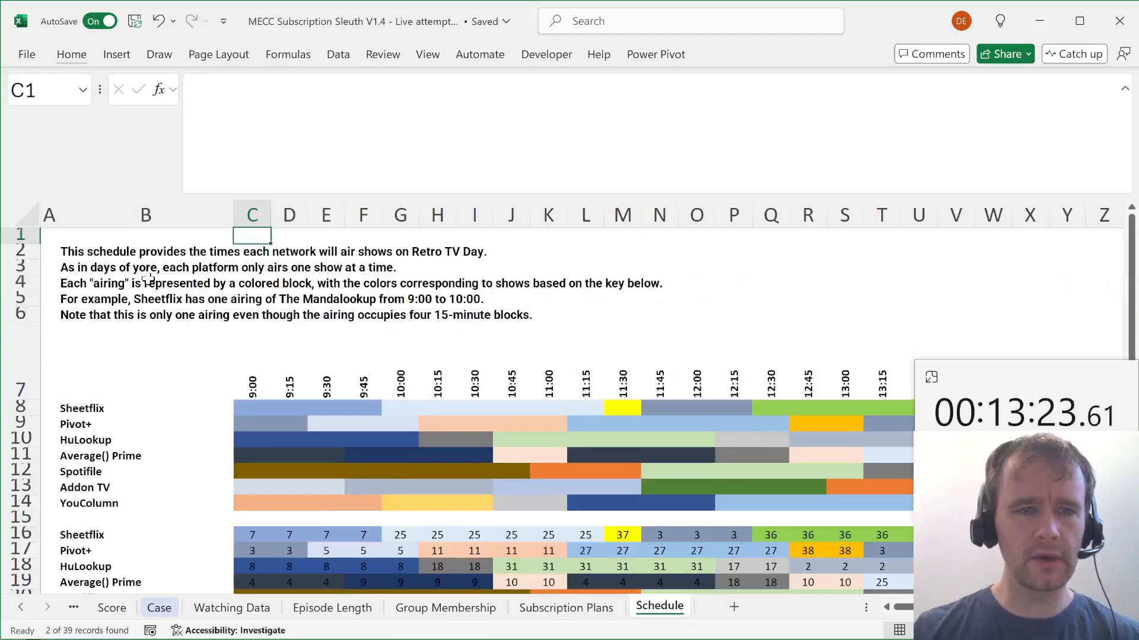
left_click(27, 284)
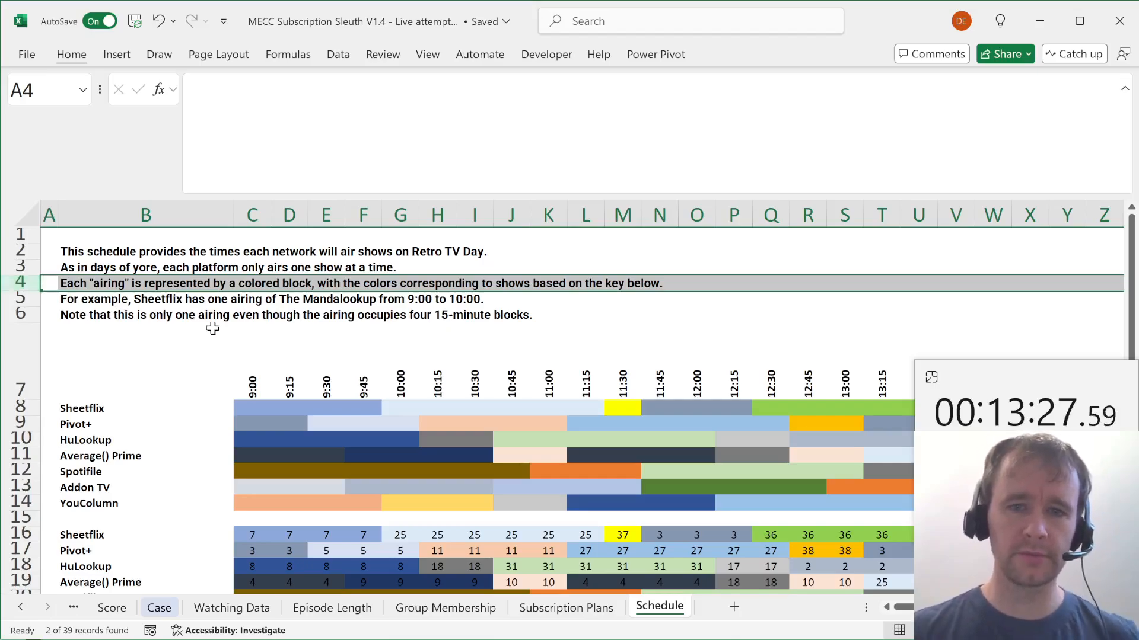
left_click_drag(249, 535, 372, 536)
scroll(458, 543, "down", 4)
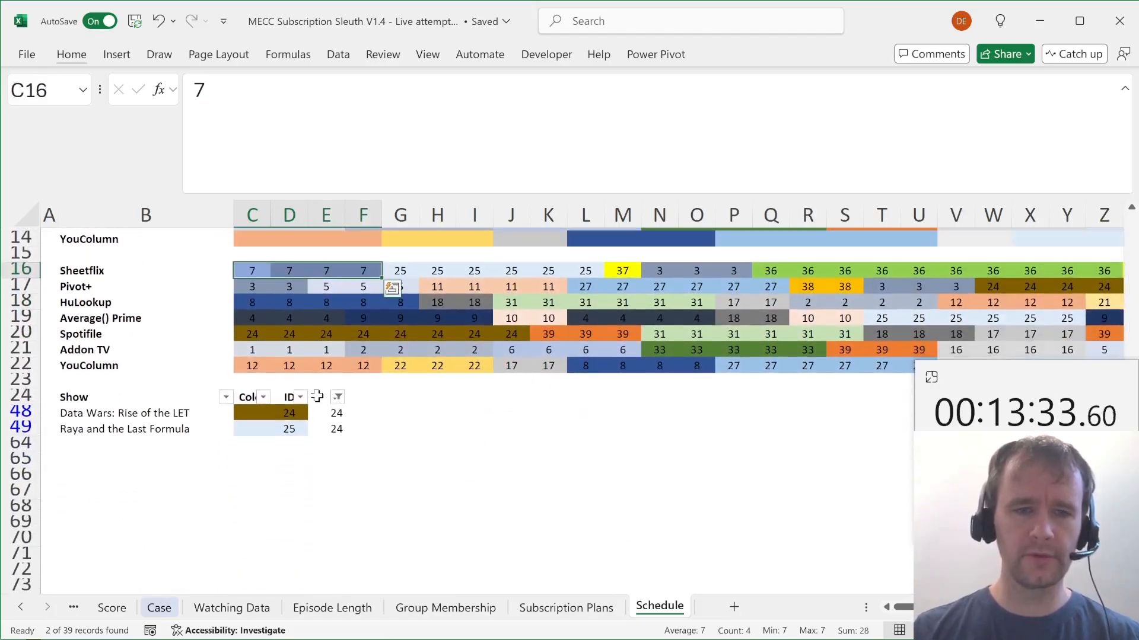
Remove the filter from the show key so all shows are listed.
left_click(317, 396)
key("alt+d")
key("f")
key("f")
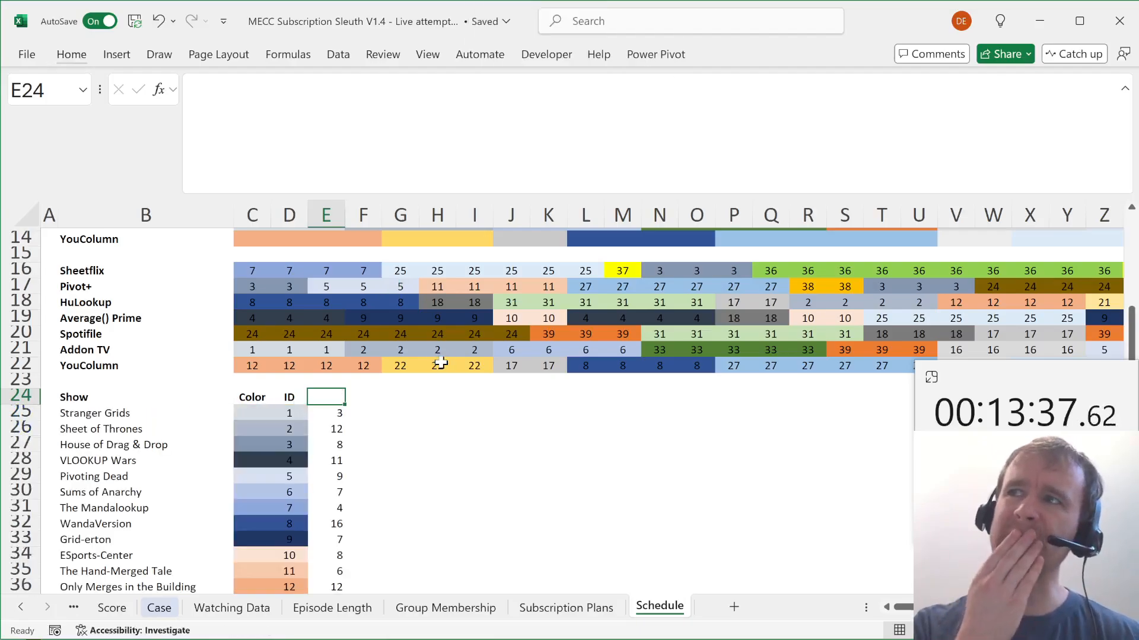
Insert nine blank rows at row 24, between the numbered schedule grid and the show key.
key("shift+Down")
key("shift+Down")
key("shift+Down")
key("shift+Down")
key("shift+Down")
key("shift+Down")
key("shift+Down")
key("shift+Down")
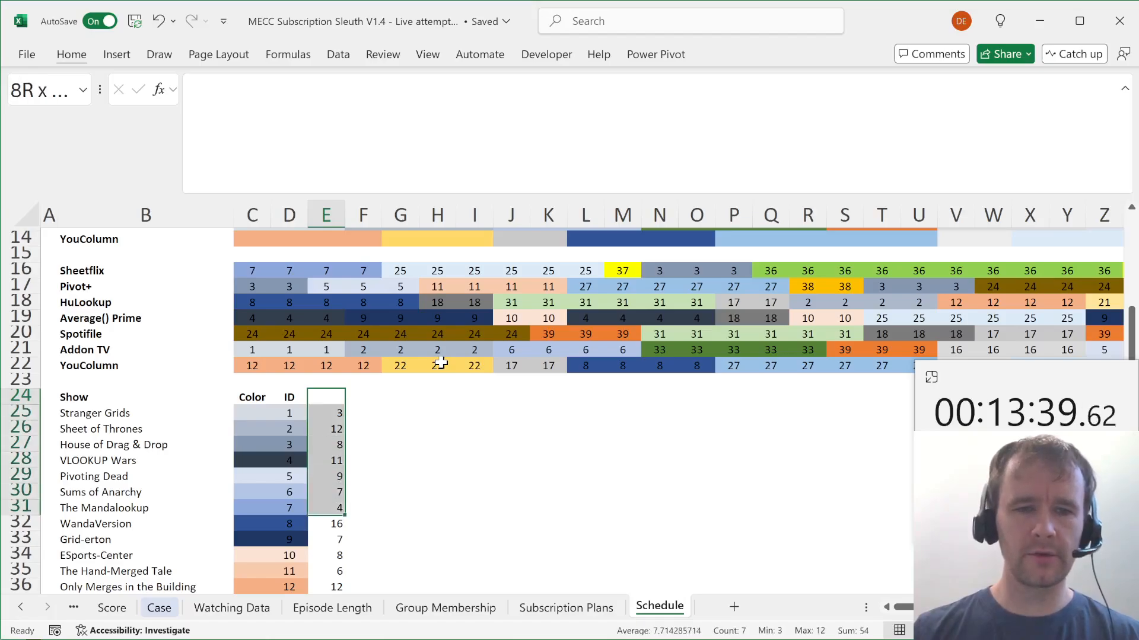
key("alt+i")
key("r")
Enter a _runsAll formula in C24 for Sheetflix's numbered schedule row, C16:AX16.
key("Left")
key("Left")
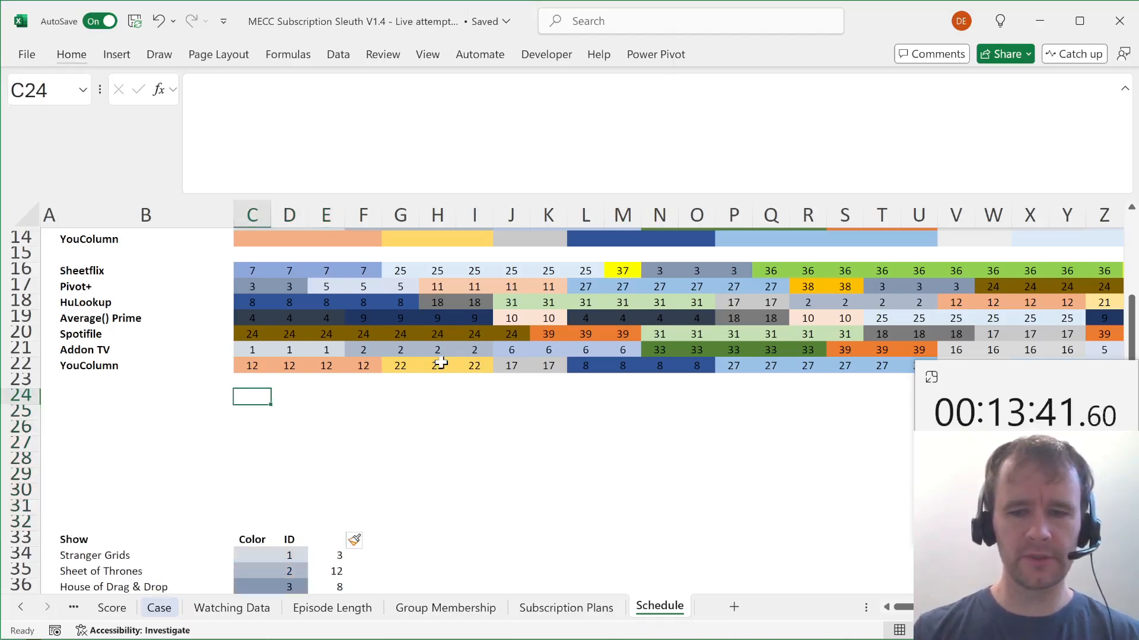
type("=run")
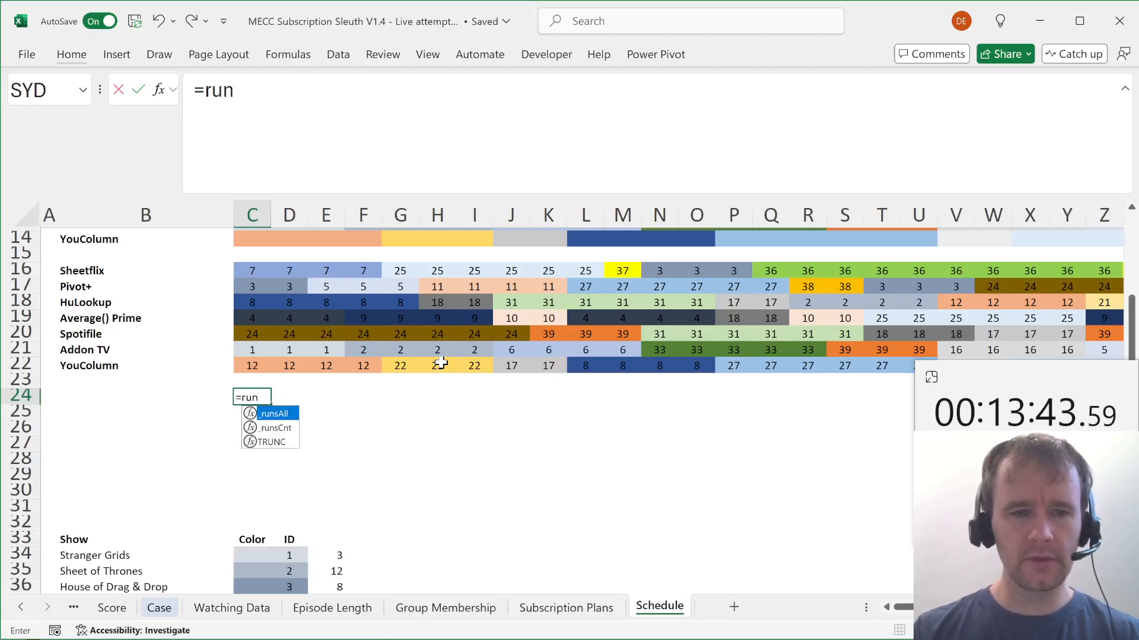
key("Tab")
key("ctrl+Up")
key("ctrl+Up")
key("ctrl+shift+Right")
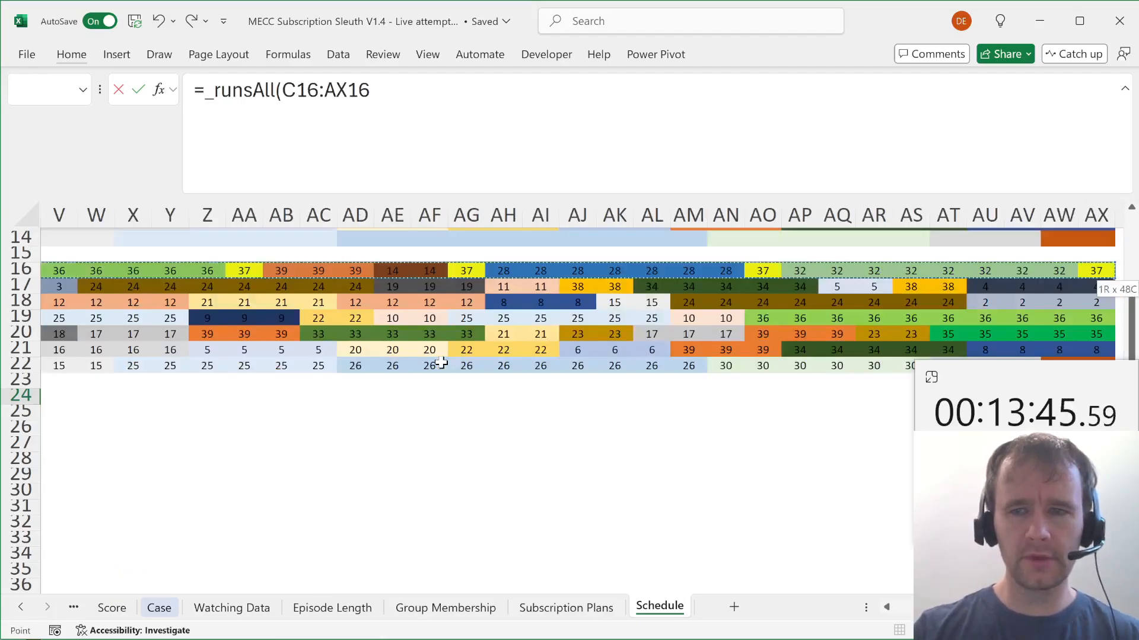
type(")")
key("Return")
key("Up")
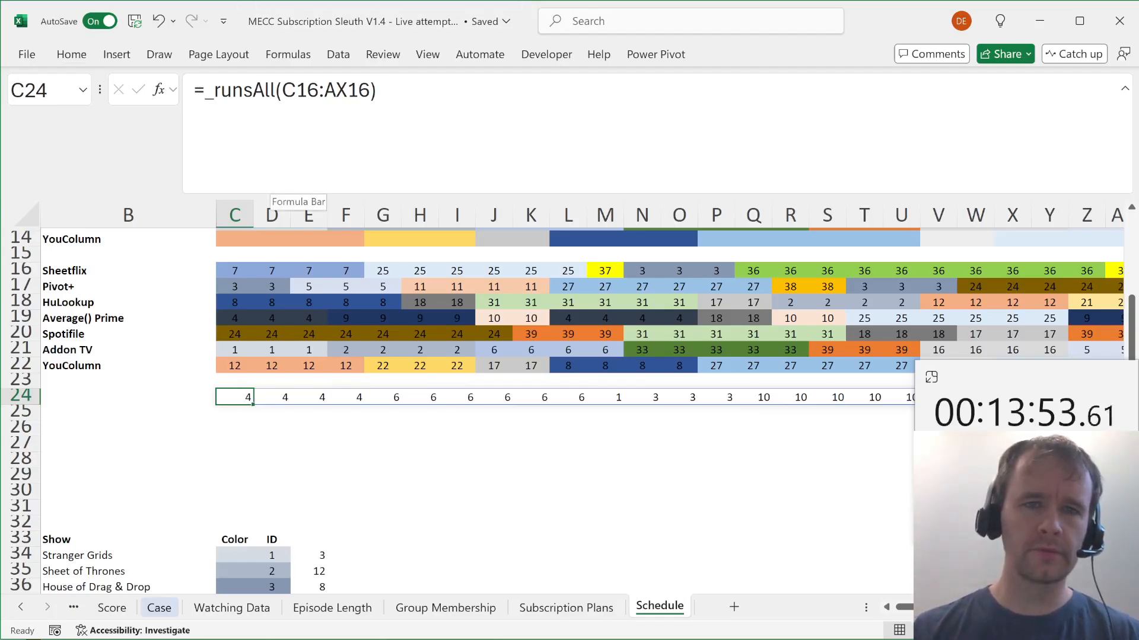
Enter a _runsCnt formula in C25 for Sheetflix's numbered schedule row, C16:AX16.
key("Down")
type("=run")
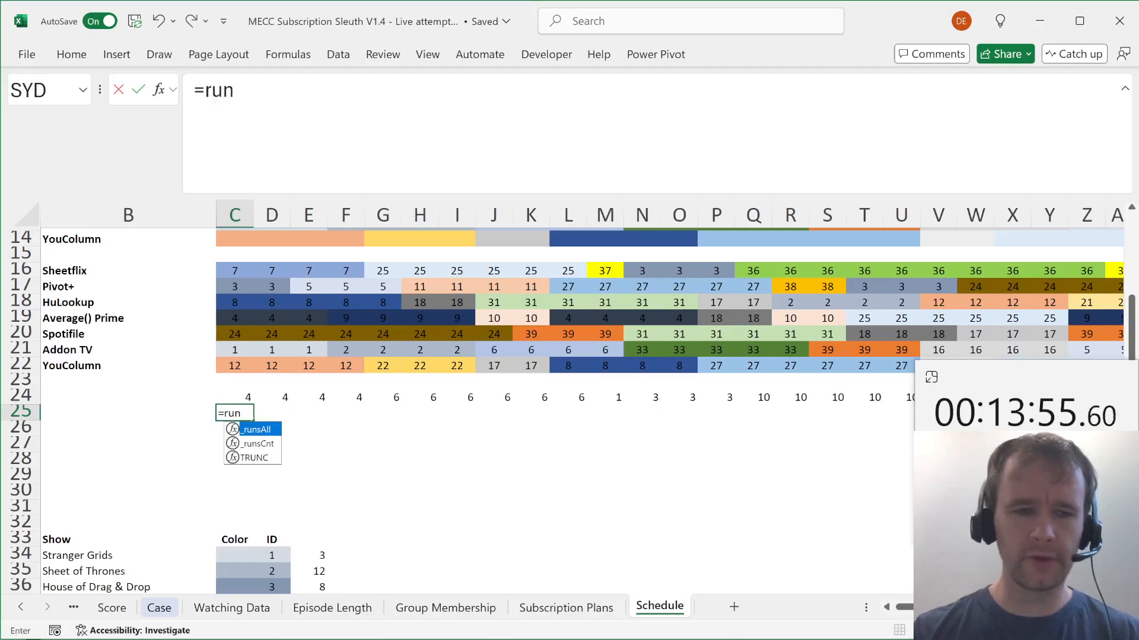
key("Down")
key("Tab")
key("Up")
key("Up")
key("Up")
key("Up")
key("Up")
key("Up")
key("Up")
key("Up")
key("Up")
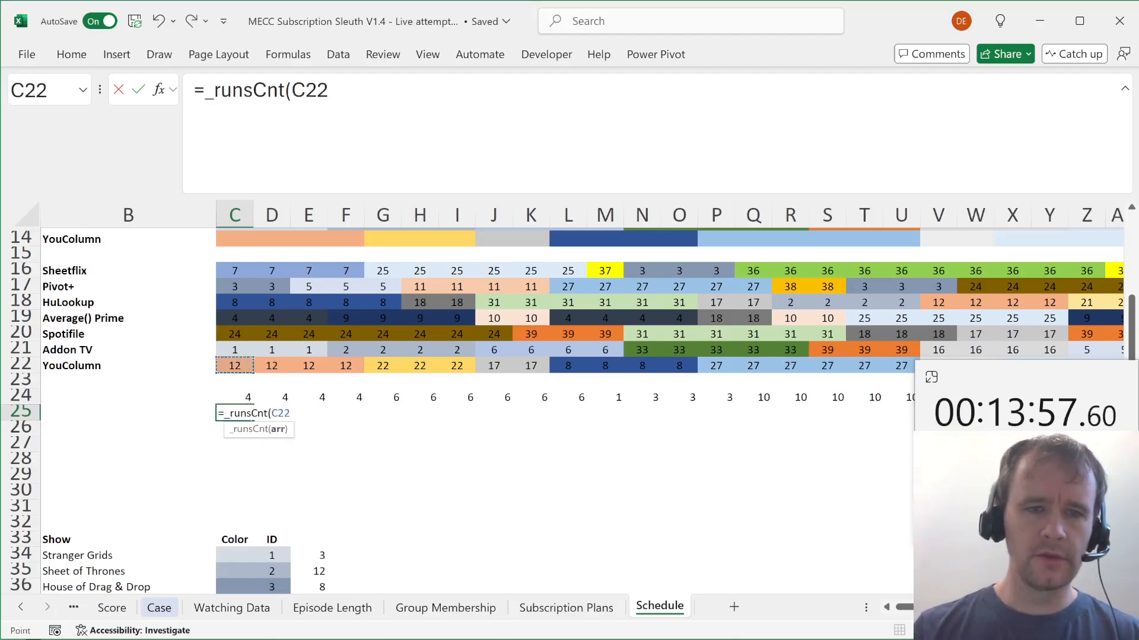
key("ctrl+shift+Right")
type(")")
key("Return")
key("Up")
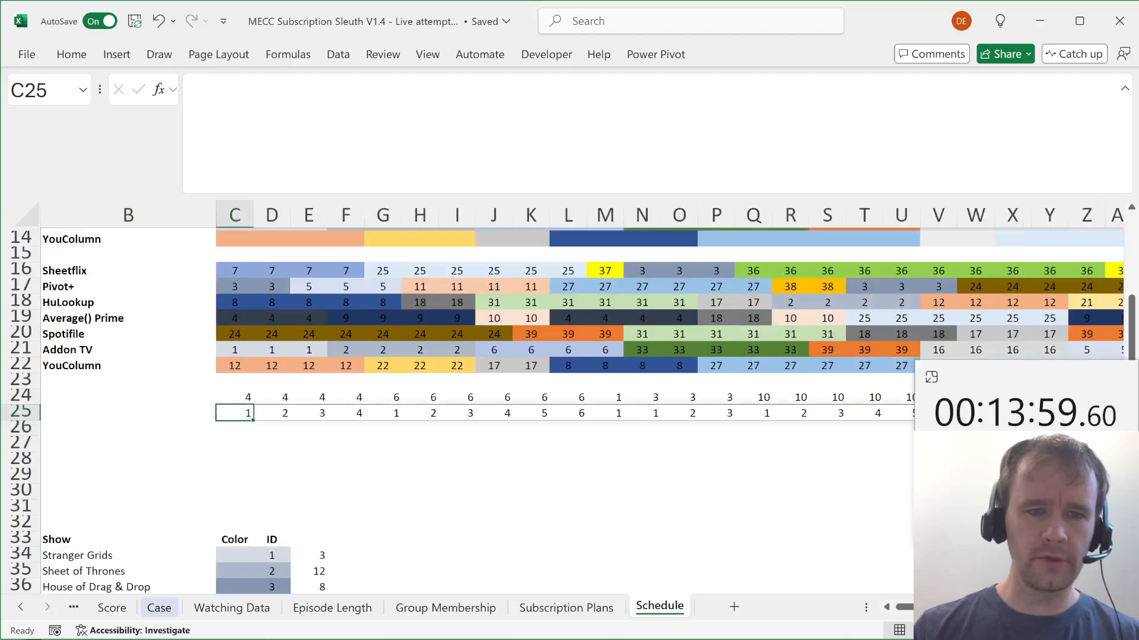
Compare the running counts in row 25 with the run lengths in row 24 at the ends of Sheetflix's show blocks.
key("Right")
key("Right")
key("Right")
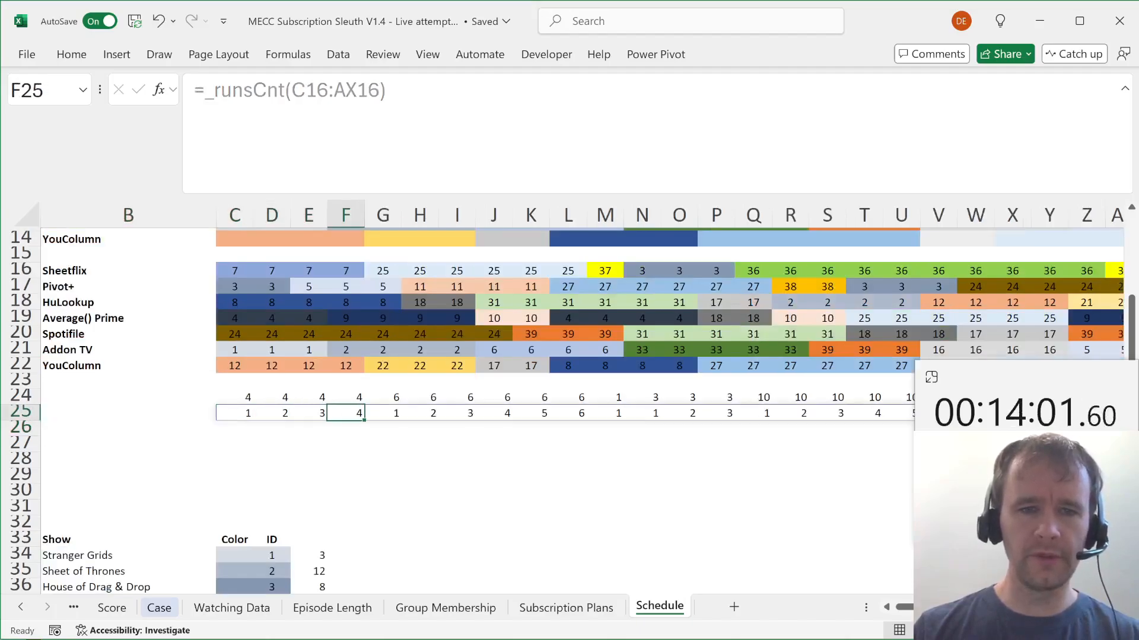
key("Right")
key("Right")
key("Right")
key("Right")
key("Right")
key("Right")
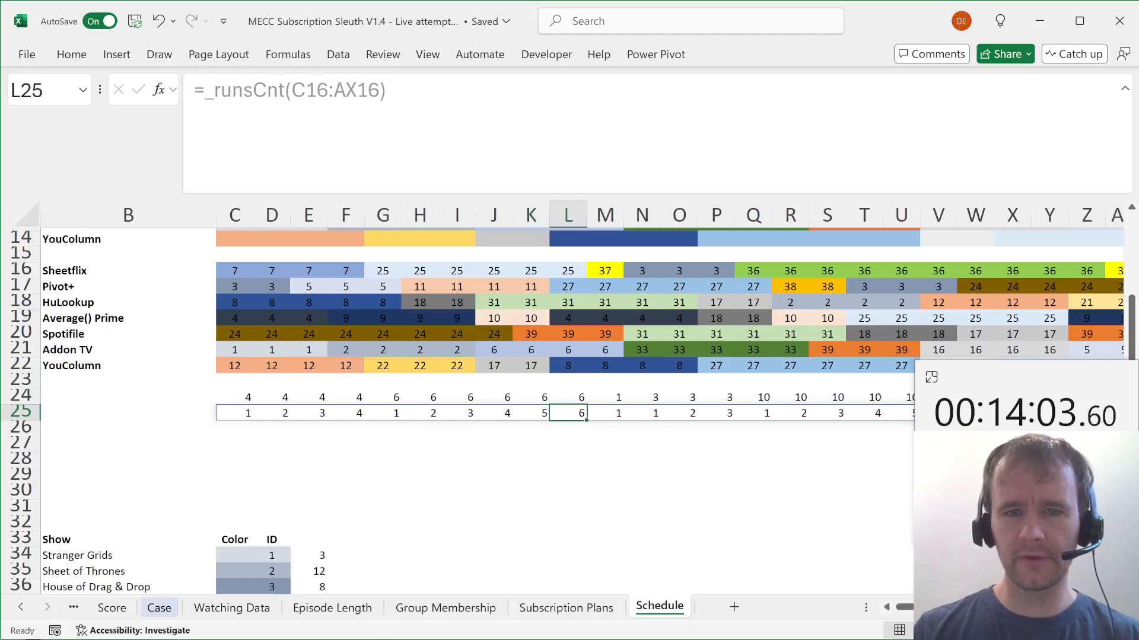
key("Right")
key("Right")
key("ctrl+Left")
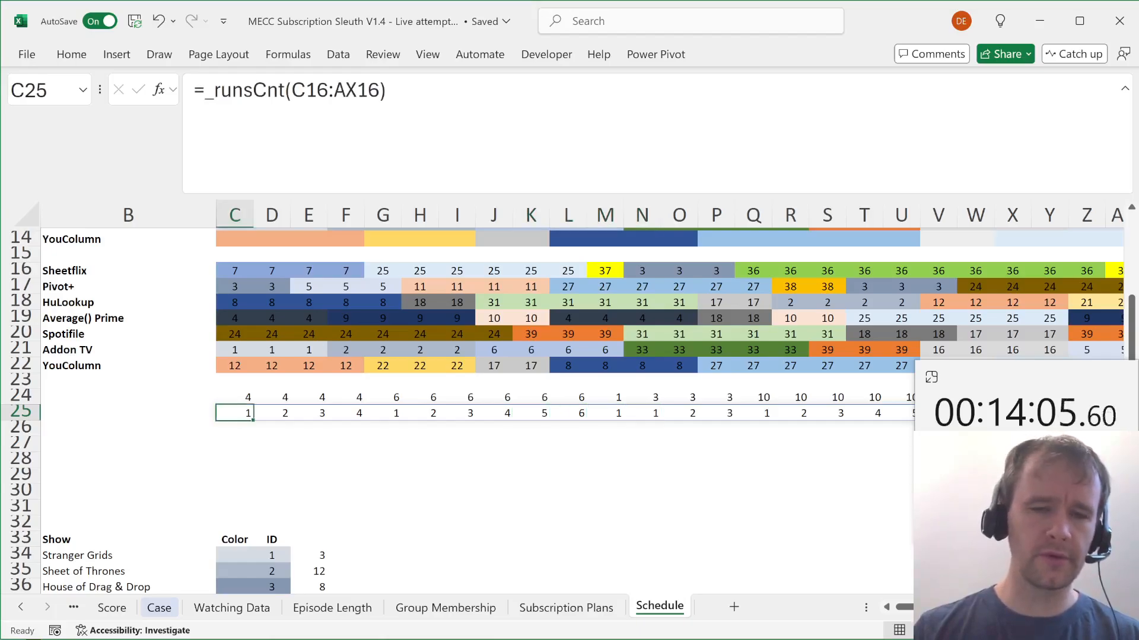
Wrap C24's formula in an IF that tests whether _runsAll(C16:AX16) equals _runsCnt(C16:AX16).
key("Up")
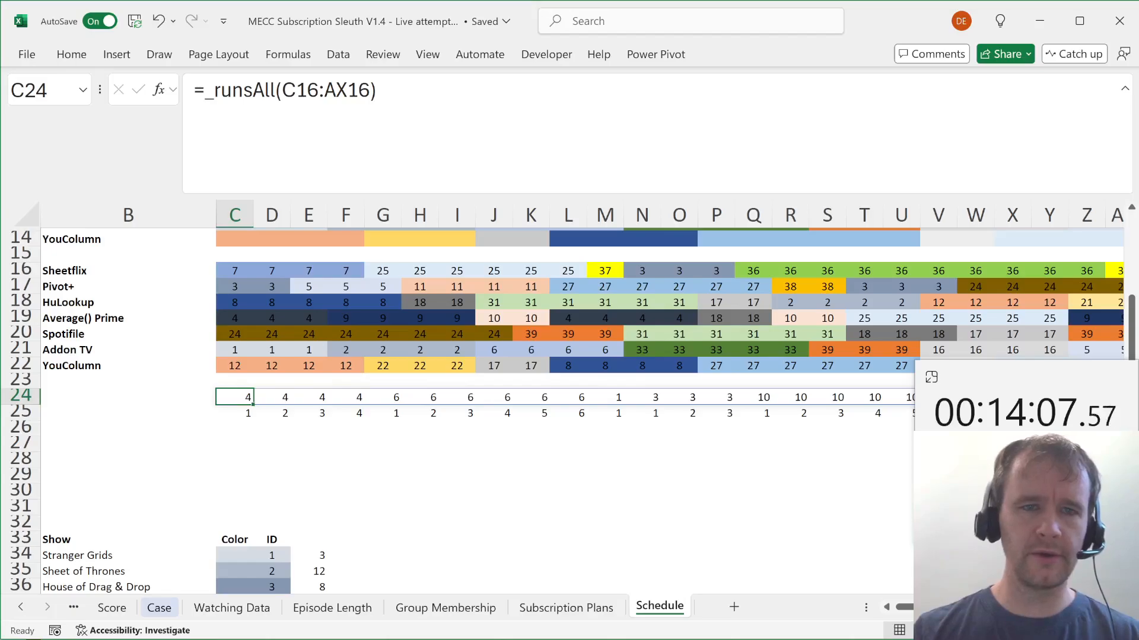
left_click(202, 90)
type("if(")
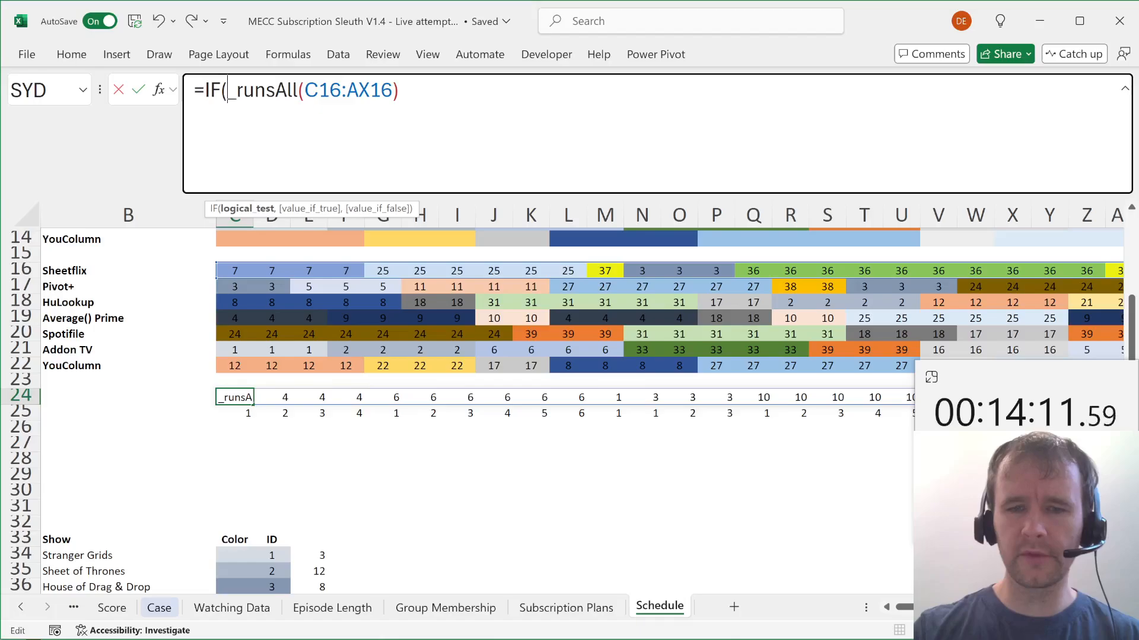
left_click(399, 90)
type("=")
type("_runsc")
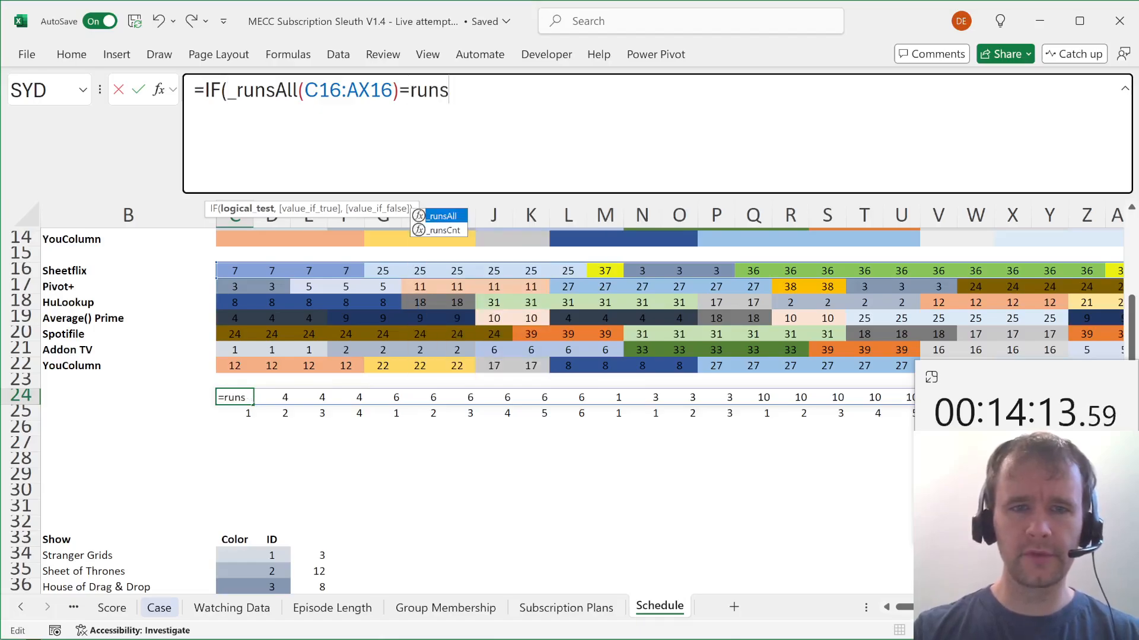
key("Tab")
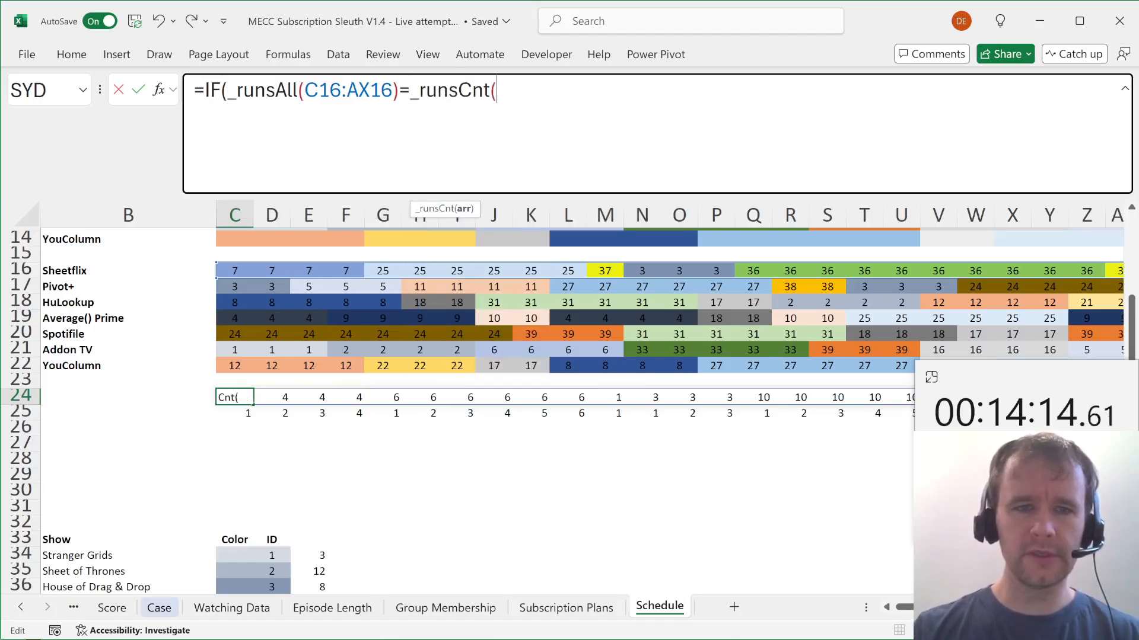
left_click(236, 268)
key("ctrl+shift+Right")
type("),")
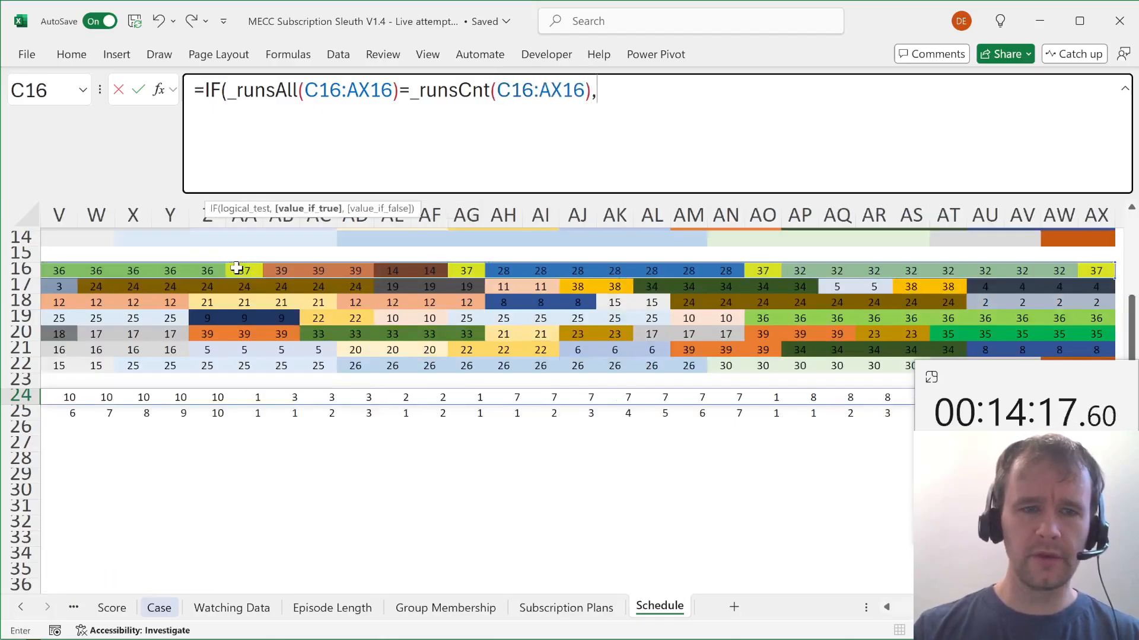
Complete C24's IF so it returns C16:AX16 when the test is true and an empty string otherwise.
left_click(162, 318)
key("ctrl+Left")
key("Up")
key("Up")
key("Up")
key("Right")
key("ctrl+shift+Right")
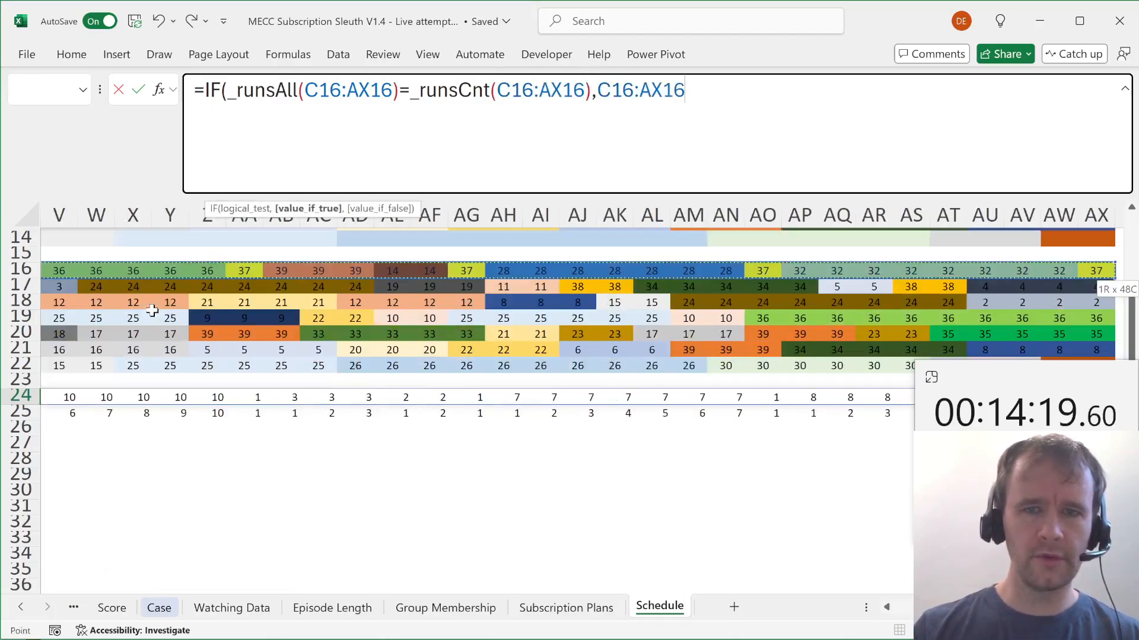
type(",\"\")")
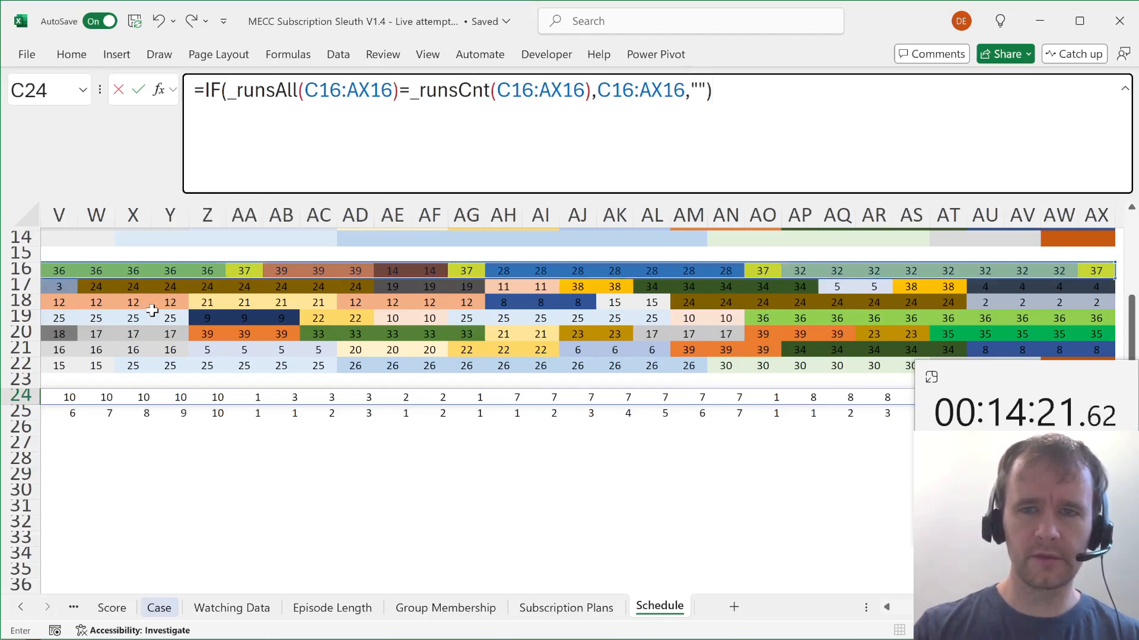
key("Return")
Fill the run-end formula from C24 down to C30 for all seven platforms and check the formula in the last row.
key("Up")
key("shift+Down")
key("shift+Down")
key("shift+Down")
key("shift+Down")
key("shift+Down")
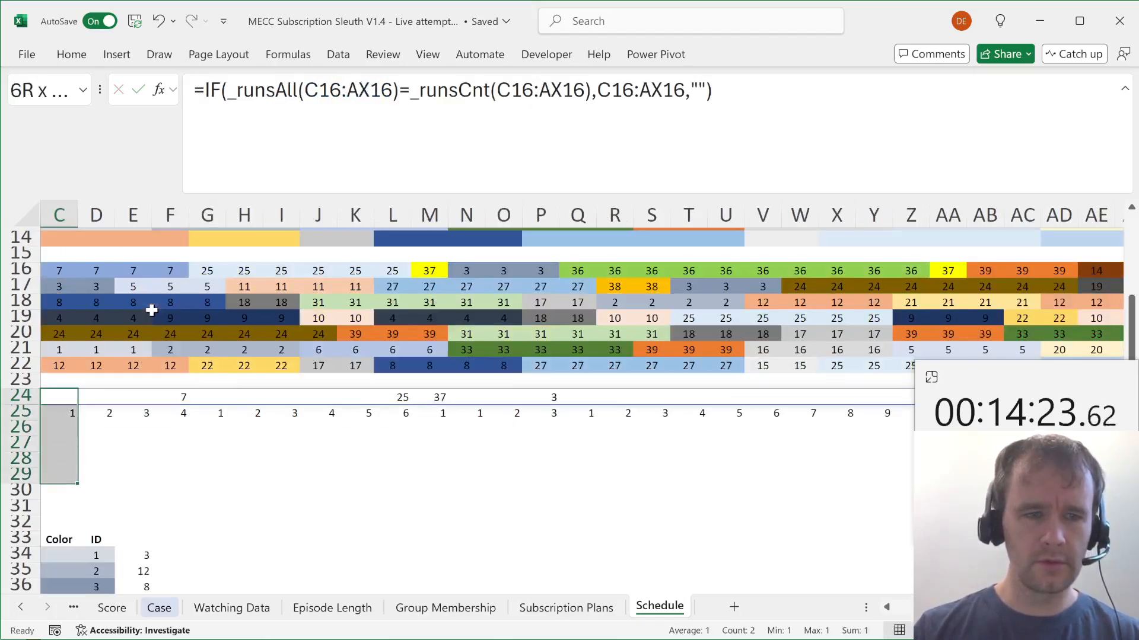
key("shift+Down")
key("ctrl+d")
key("ctrl+Down")
key("F2")
key("Escape")
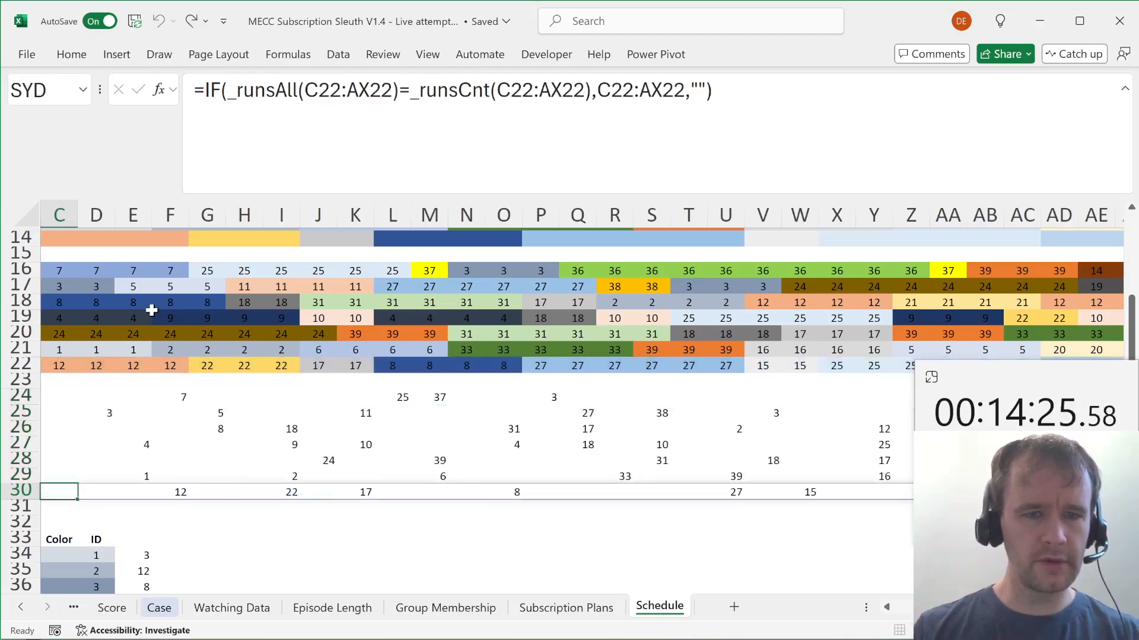
Begin a replacement COUNTIFS formula in E34 with the run-end grid C24:AX30 as its criteria range.
key("Left")
key("Down")
key("Down")
key("Right")
key("Right")
key("Right")
key("Down")
key("Down")
key("Down")
key("Up")
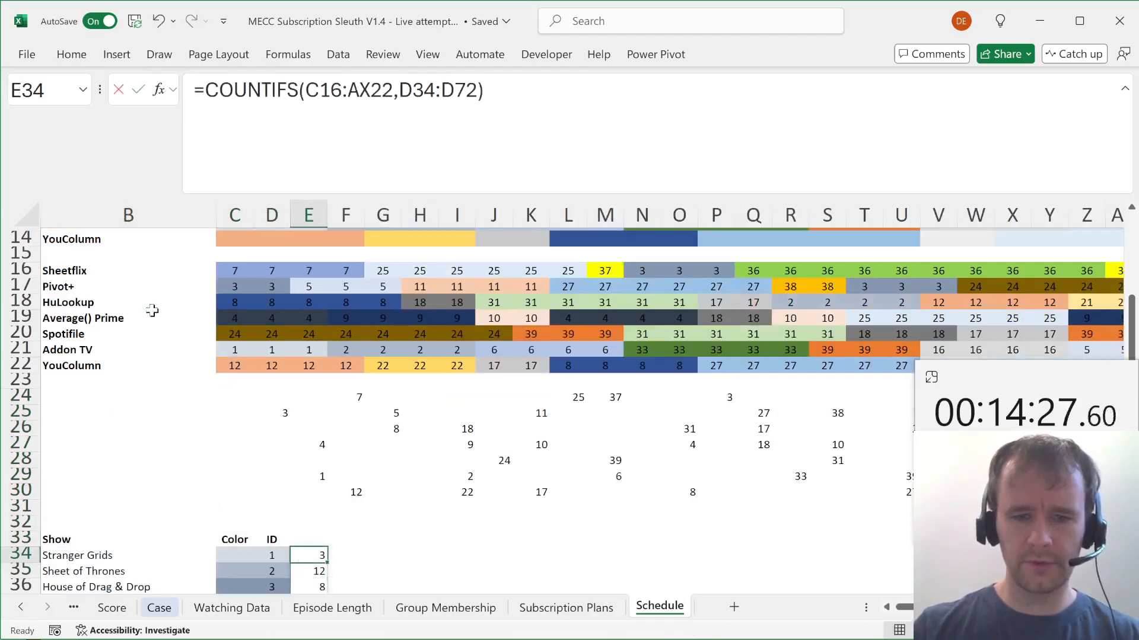
type("=countifs")
key("Tab")
key("Left")
key("Up")
key("Up")
key("Up")
key("Up")
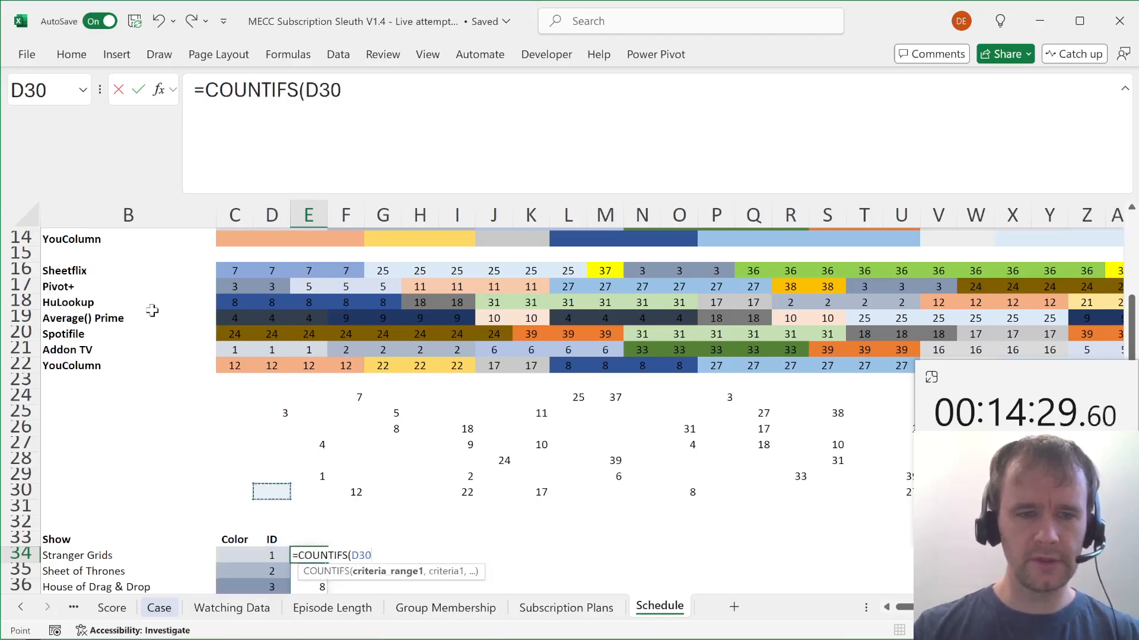
key("Left")
key("Up")
key("Up")
key("Up")
key("Up")
key("Up")
key("Up")
key("ctrl+shift+Right")
key("ctrl+shift+Down")
Complete E34's COUNTIFS formula with the show IDs D34:D72 as its criteria.
type(",")
key("Left")
key("Left")
key("Down")
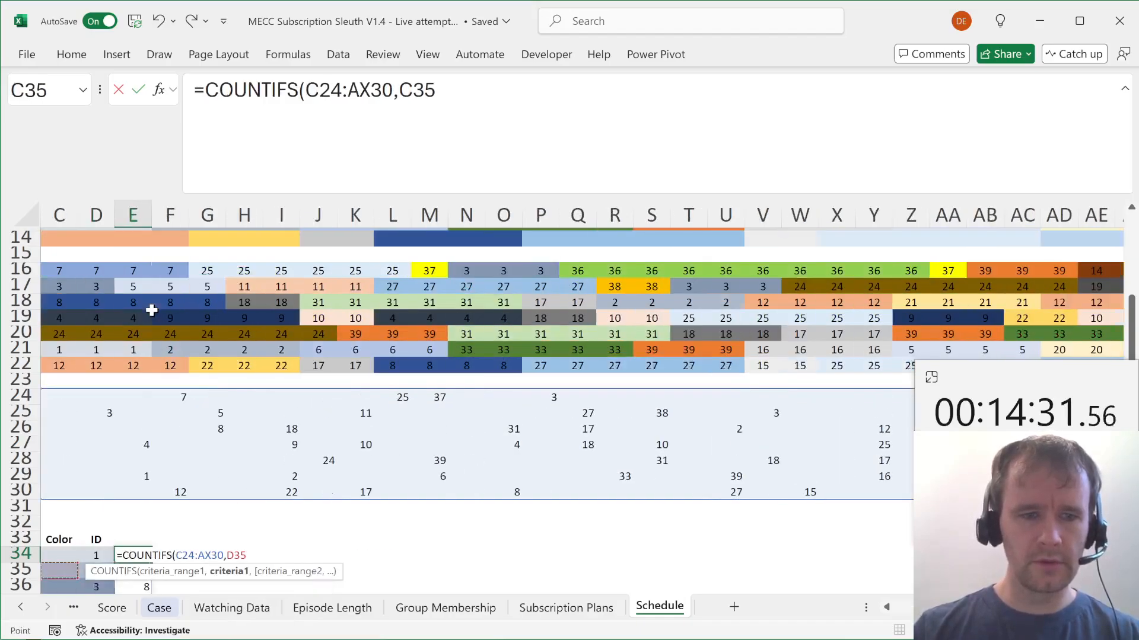
key("Right")
key("Up")
key("ctrl+shift+Down")
key("Return")
key("Up")
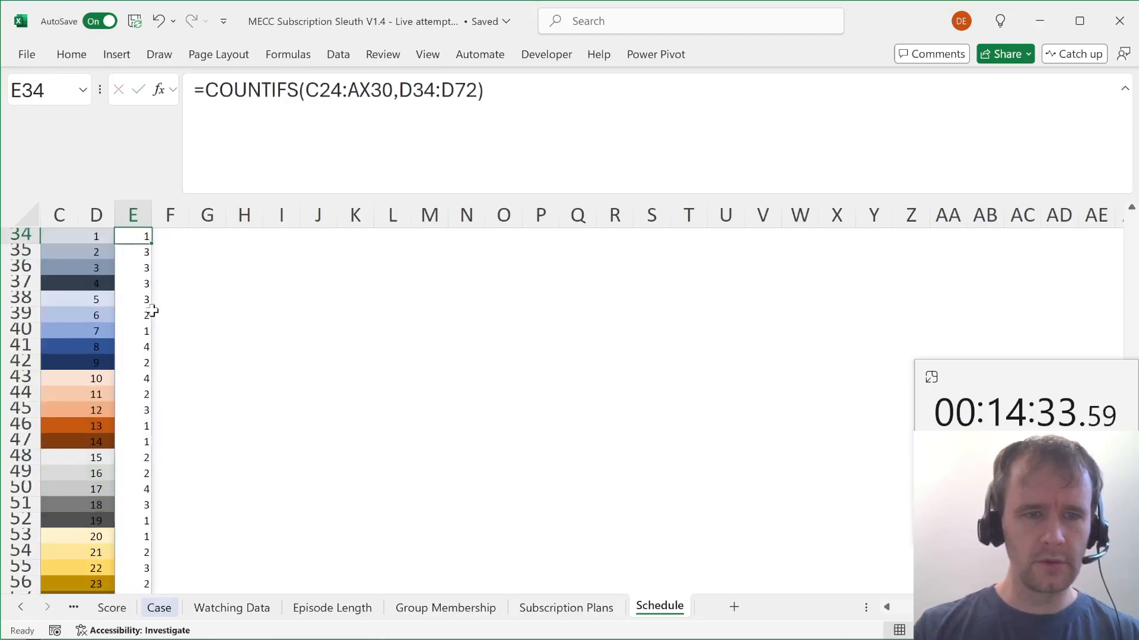
Add filter controls to the show key, from its header in row 33 down to row 72 across columns B to E.
key("Up")
key("alt")
key("ctrl+shift+Down")
key("shift+Left")
key("shift+Left")
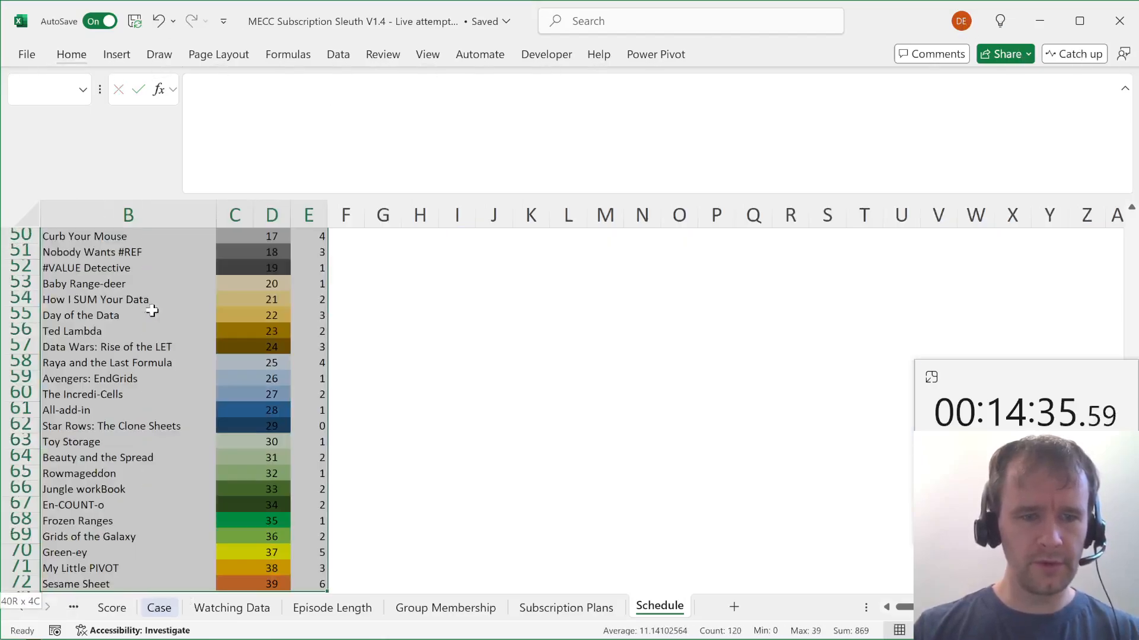
key("Right")
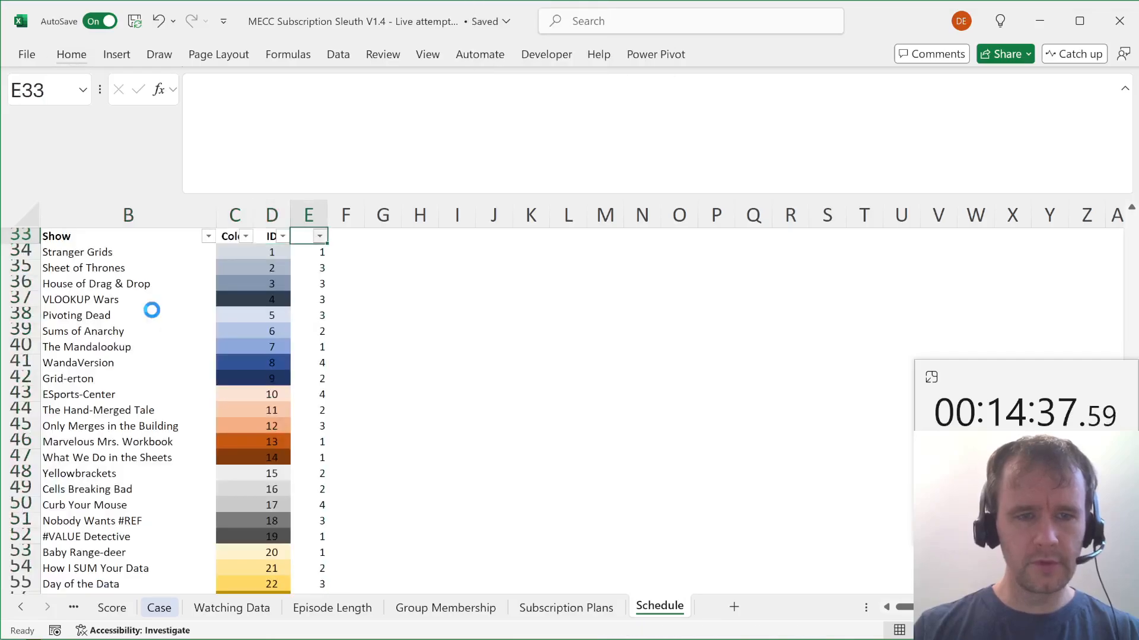
Filter the airing count column to show only the highest value, 6.
key("alt+Down")
key("Tab")
key("Tab")
key("Tab")
key("space")
key("End")
key("space")
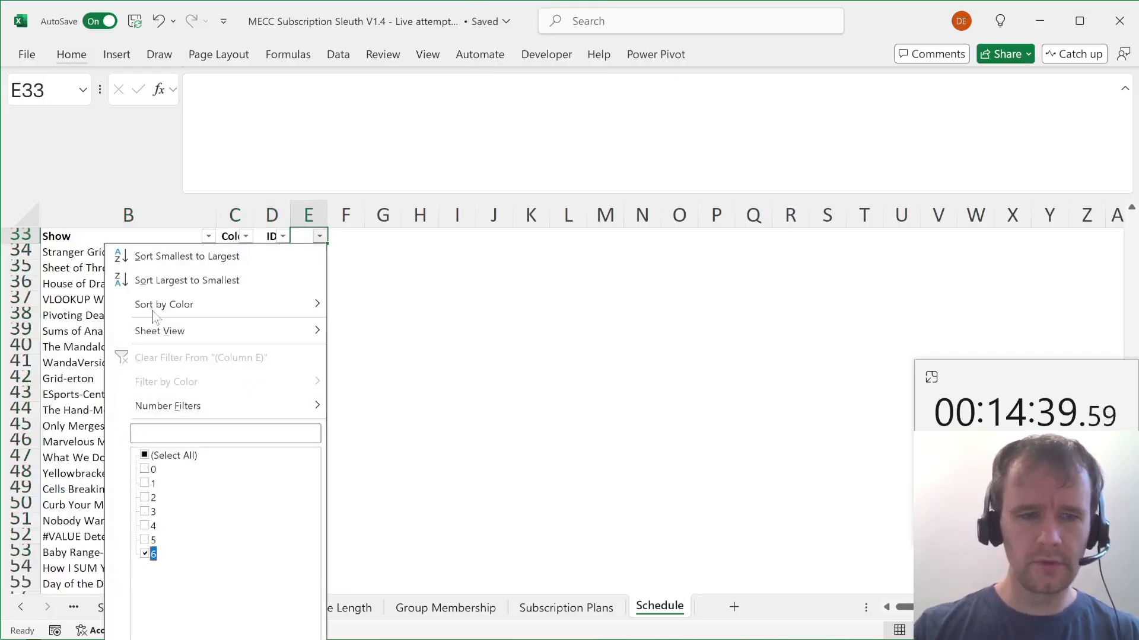
key("Return")
Copy the filtered show name, Sesame Sheet, and paste it as a link into the Bonus 5 answer on the Case sheet.
key("Down")
key("Left")
key("Left")
key("Left")
key("ctrl+c")
key("ctrl+Page_Up")
key("ctrl+Page_Up")
key("ctrl+Page_Up")
key("ctrl+Page_Up")
key("ctrl+Page_Up")
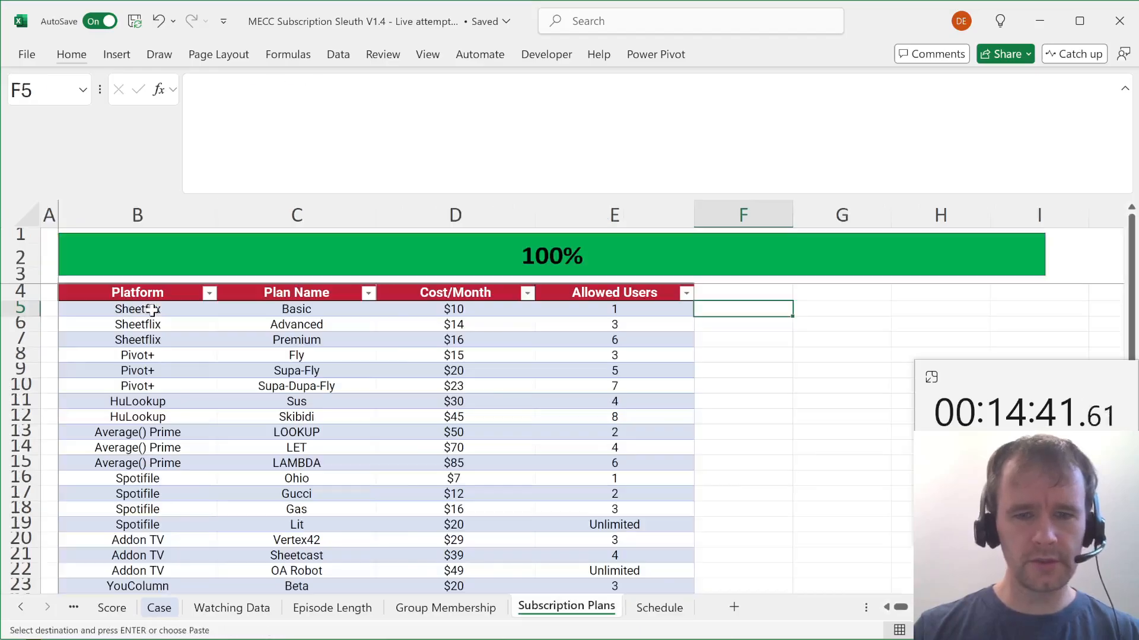
key("ctrl+Page_Down")
key("Left")
key("Left")
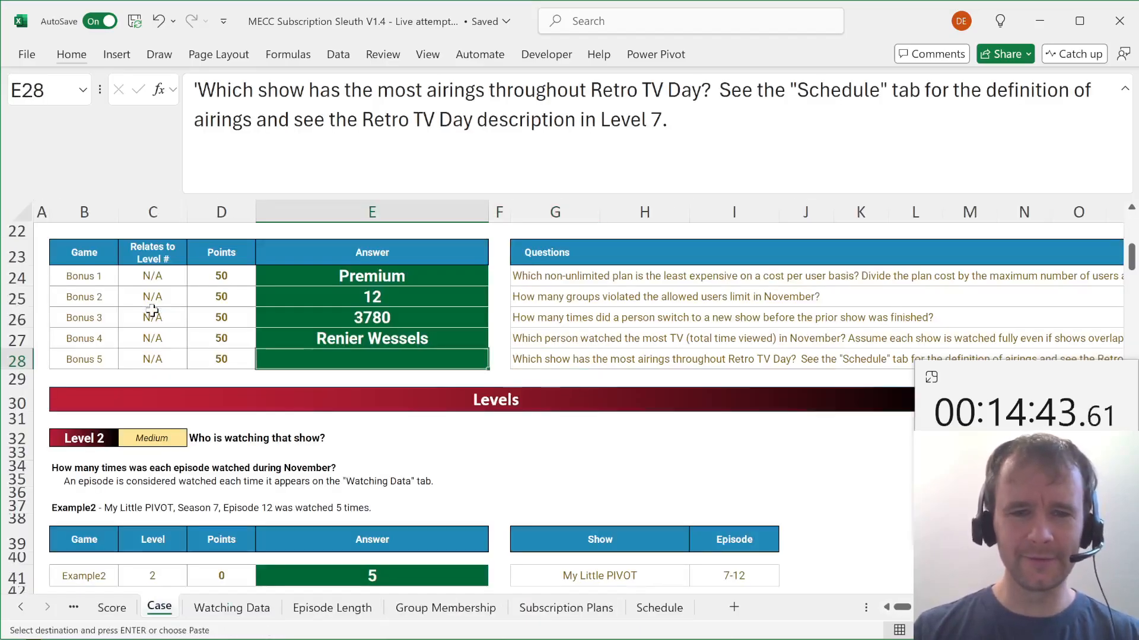
key("alt+h")
key("v")
key("n")
Check the bonus results on the Score sheet, and read the Level 6 and Level 7 instructions on the Case sheet.
key("ctrl+Page_Up")
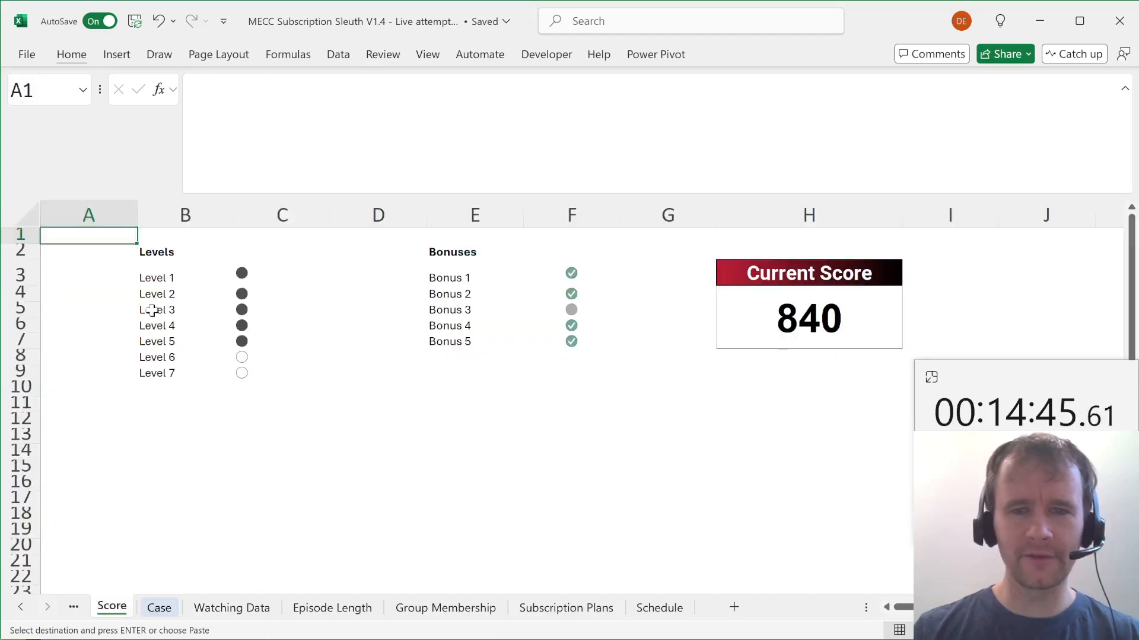
key("ctrl+Page_Down")
key("Page_Down")
key("Page_Down")
key("Page_Down")
key("Page_Down")
key("Page_Down")
key("Page_Down")
key("Page_Down")
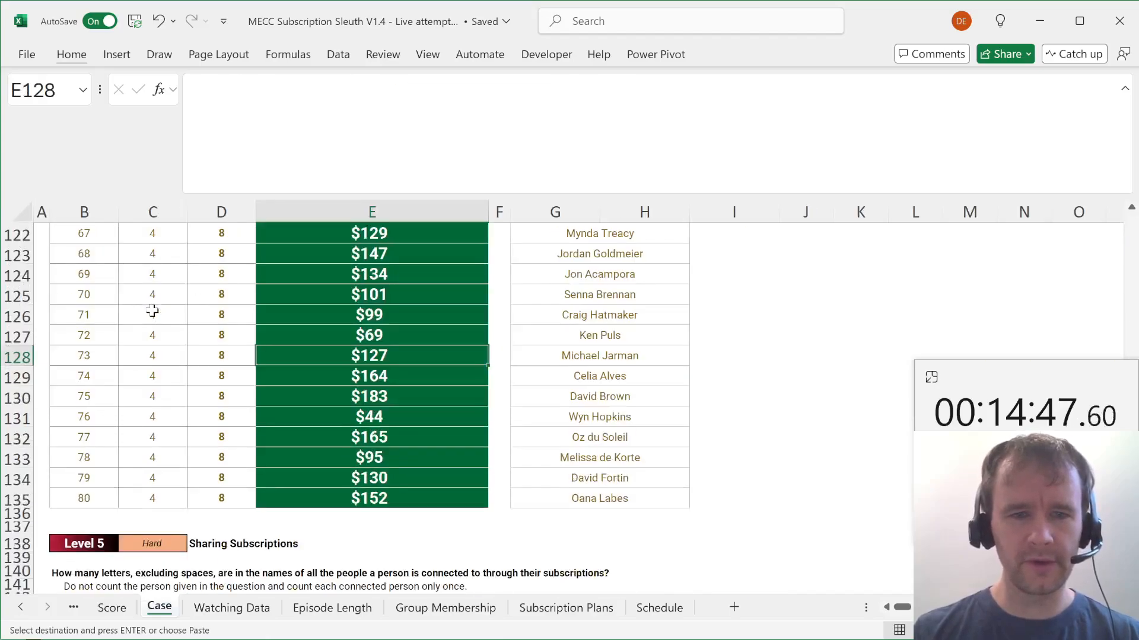
key("Page_Down")
key("Page_Up")
key("Page_Up")
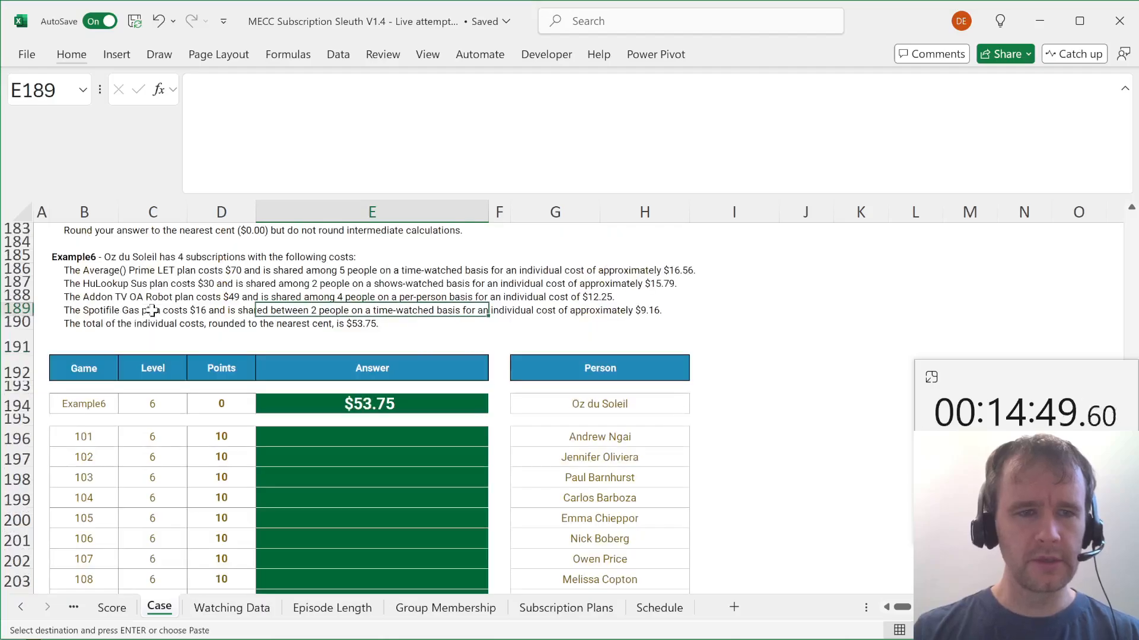
key("Page_Up")
scroll(221, 508, "down", 16)
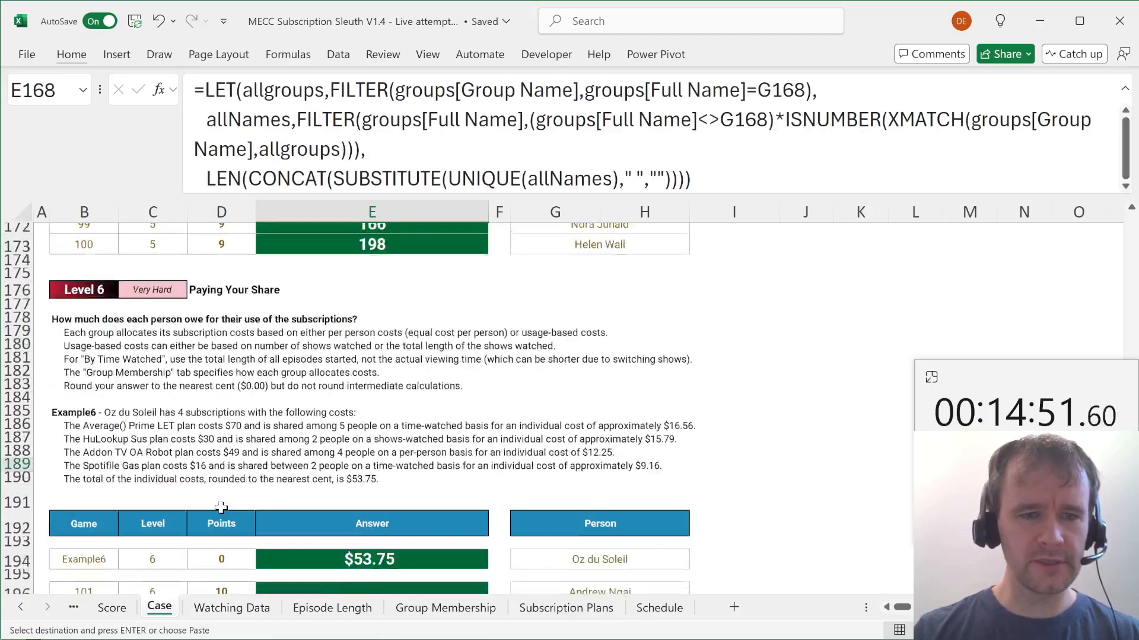
scroll(221, 507, "down", 4)
scroll(220, 508, "up", 2)
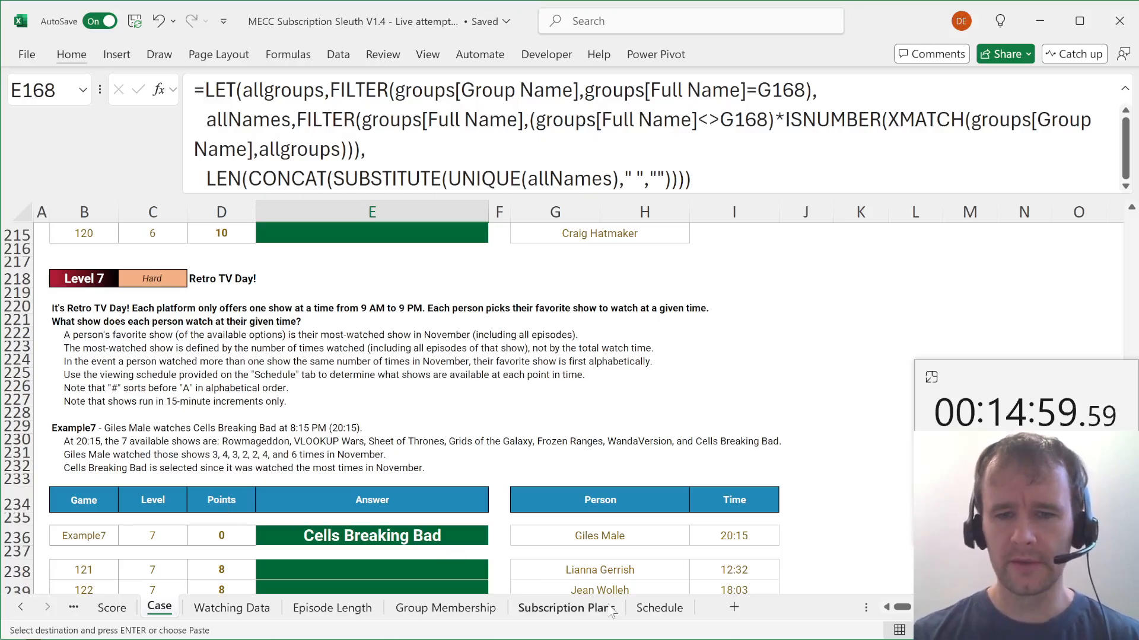
Remove the filter from the show key on the Schedule sheet.
left_click(587, 610)
left_click(657, 611)
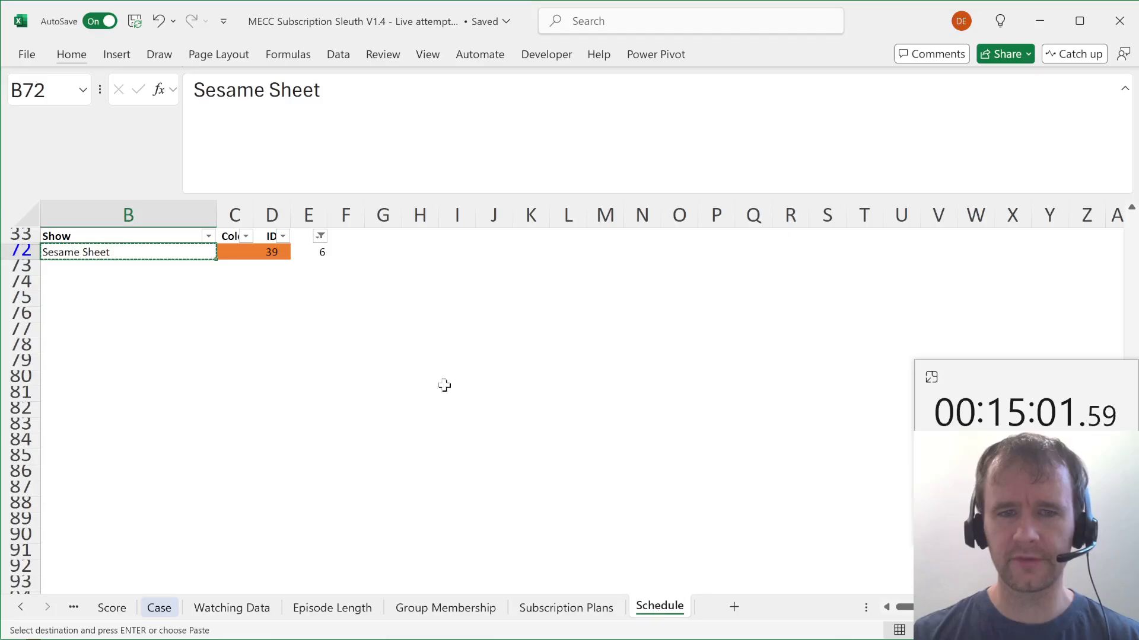
scroll(387, 323, "up", 4)
key("alt+d")
key("f")
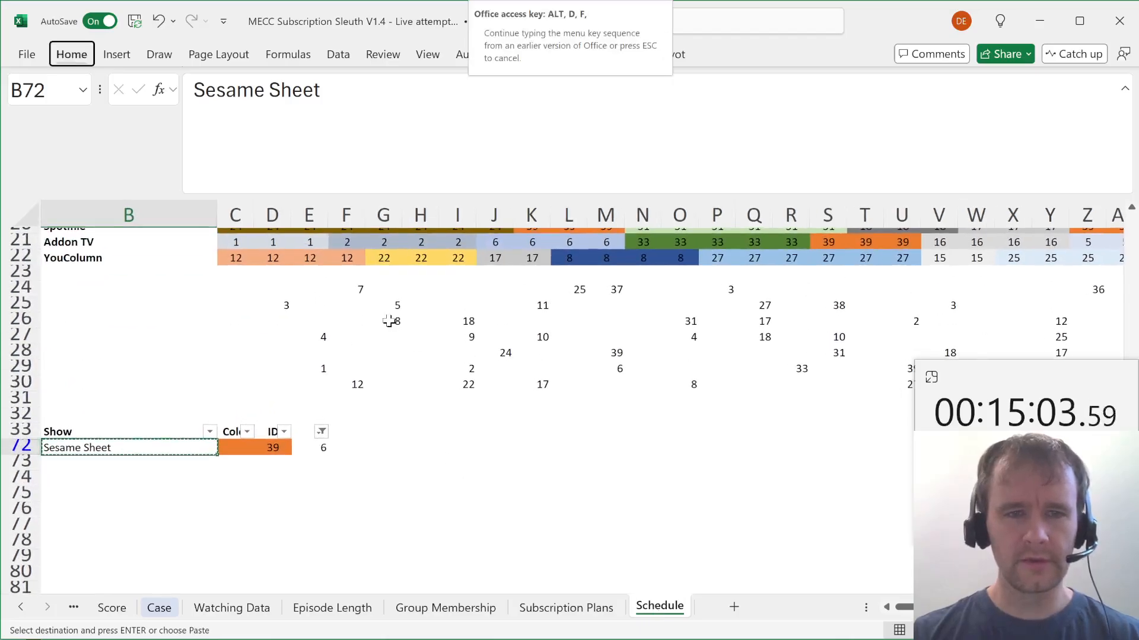
key("f")
Examine the schedule's time headers in row 7 and the platform names and show ID grid beneath them.
scroll(389, 321, "up", 5)
scroll(389, 321, "down", 1)
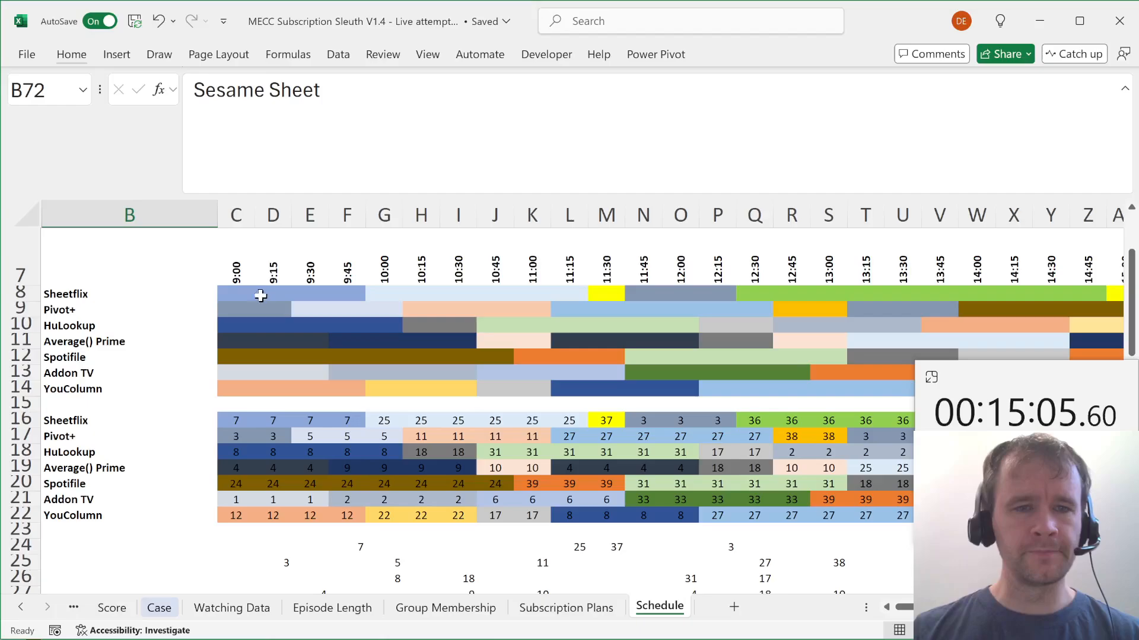
left_click(237, 268)
scroll(238, 268, "right", 7)
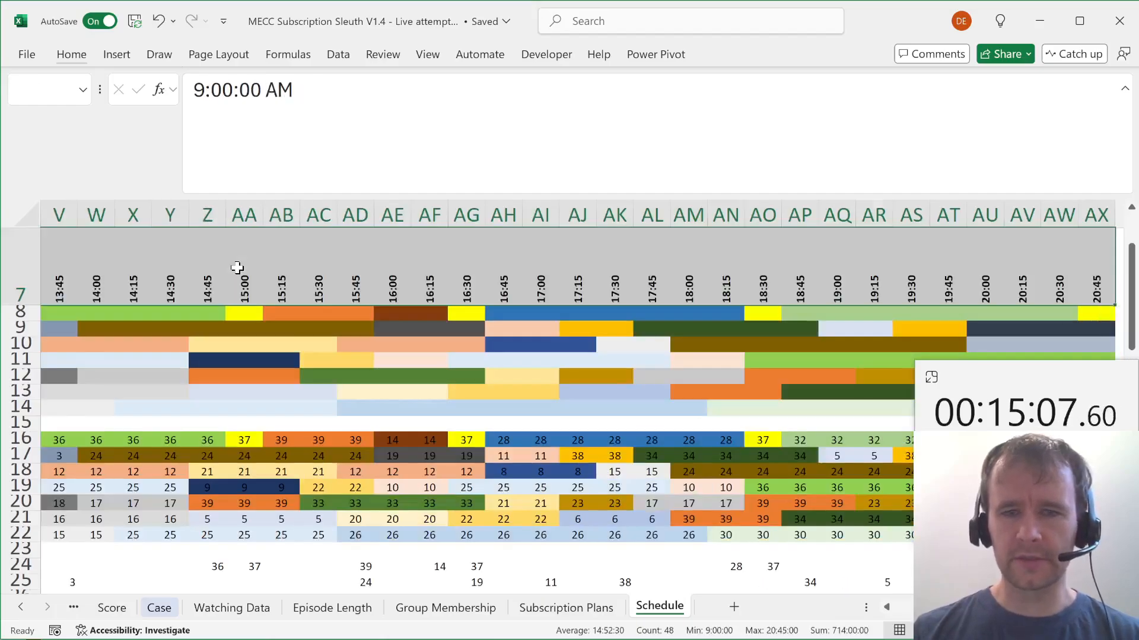
key("Home")
key("Right")
key("Down")
key("ctrl+shift+Down")
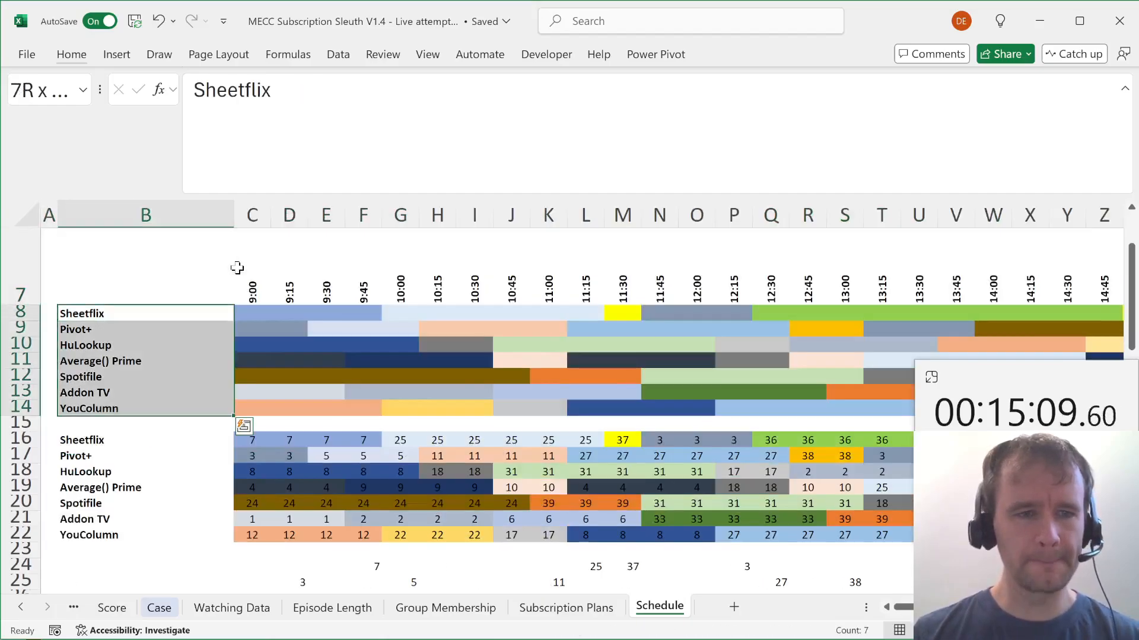
key("ctrl+Down")
key("ctrl+Down")
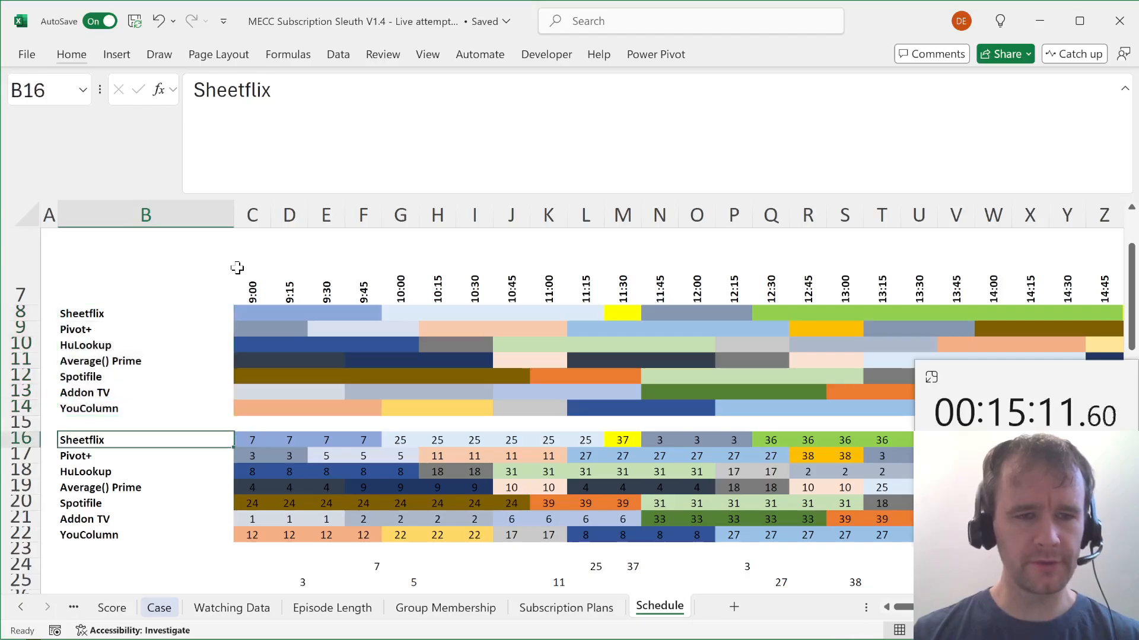
key("Right")
Move the Schedule sheet directly after the Case sheet in the workbook.
scroll(237, 500, "down", 4)
scroll(237, 500, "down", 2)
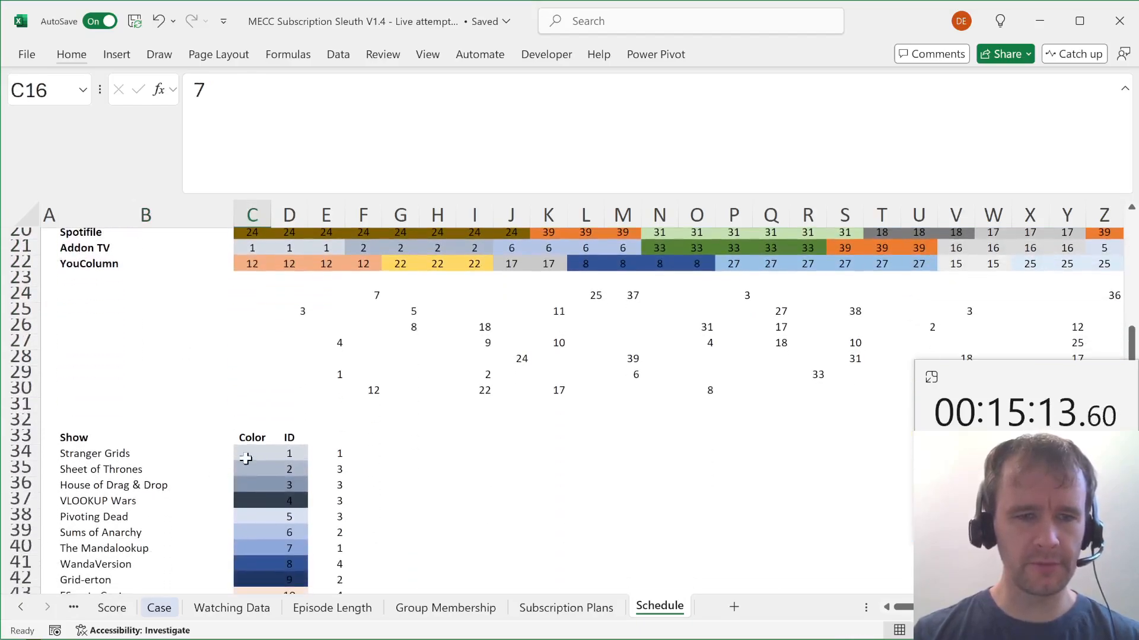
scroll(288, 563, "down", 3)
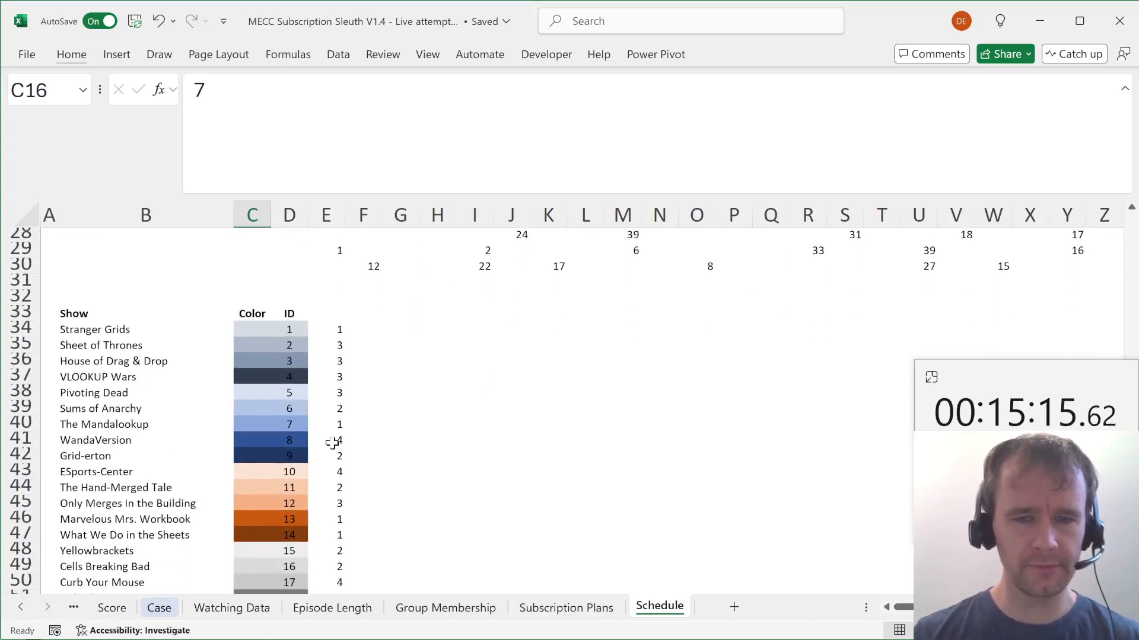
left_click_drag(426, 630, 205, 608)
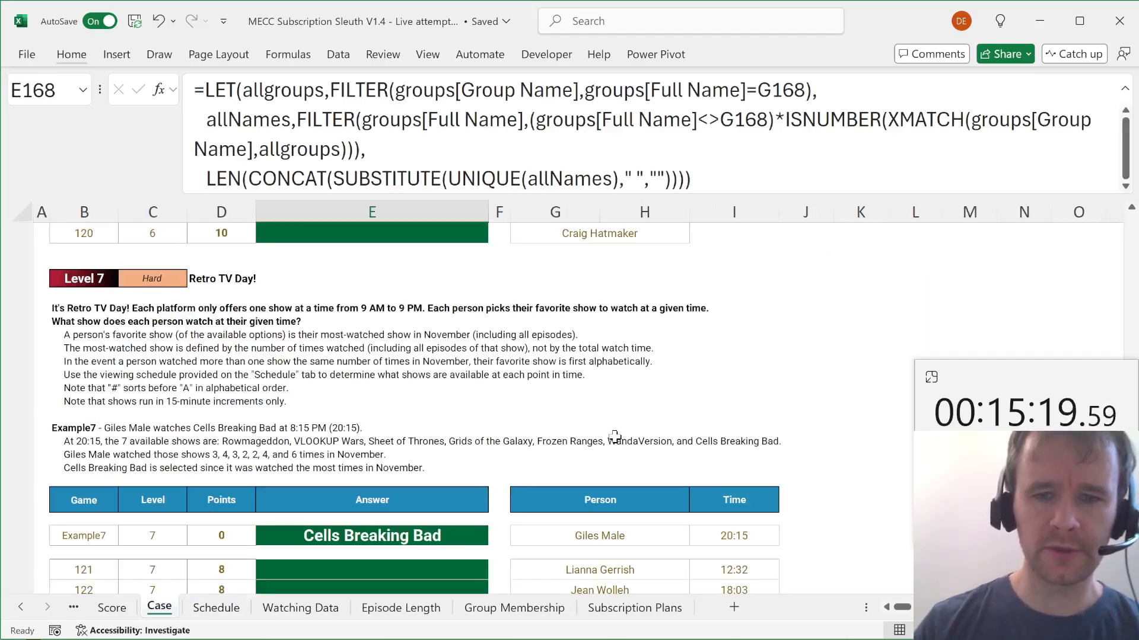
Review the Level 7 example's person and time, and the rule defining the most-watched show in B223.
left_click(595, 534)
left_click(737, 534)
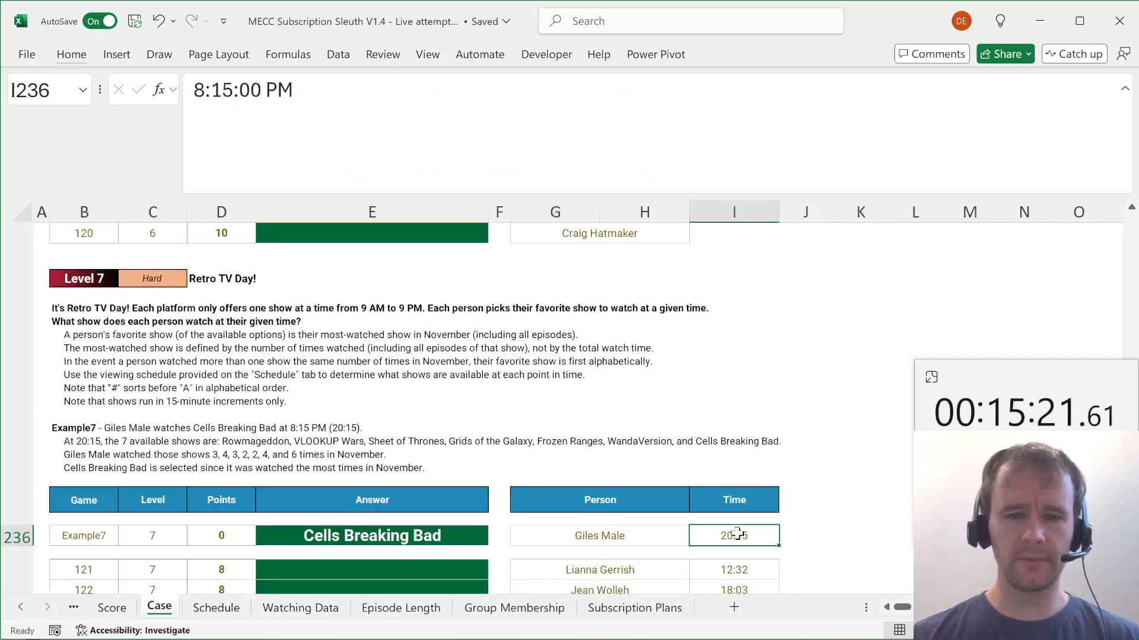
key("Right")
key("Right")
key("Right")
key("Right")
key("Right")
key("Right")
key("Right")
key("Right")
key("Right")
key("Right")
key("Right")
key("Right")
key("Left")
key("Left")
key("Left")
key("Left")
key("Left")
key("Left")
key("Left")
key("Left")
key("Left")
key("Left")
key("Left")
key("Left")
key("Left")
key("Left")
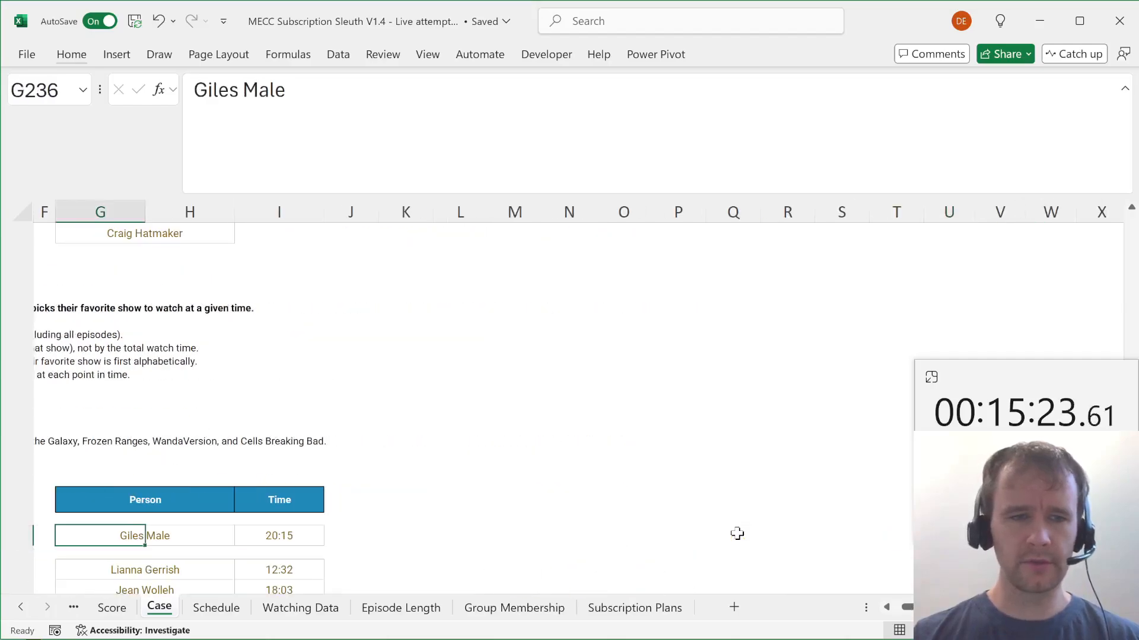
key("Home")
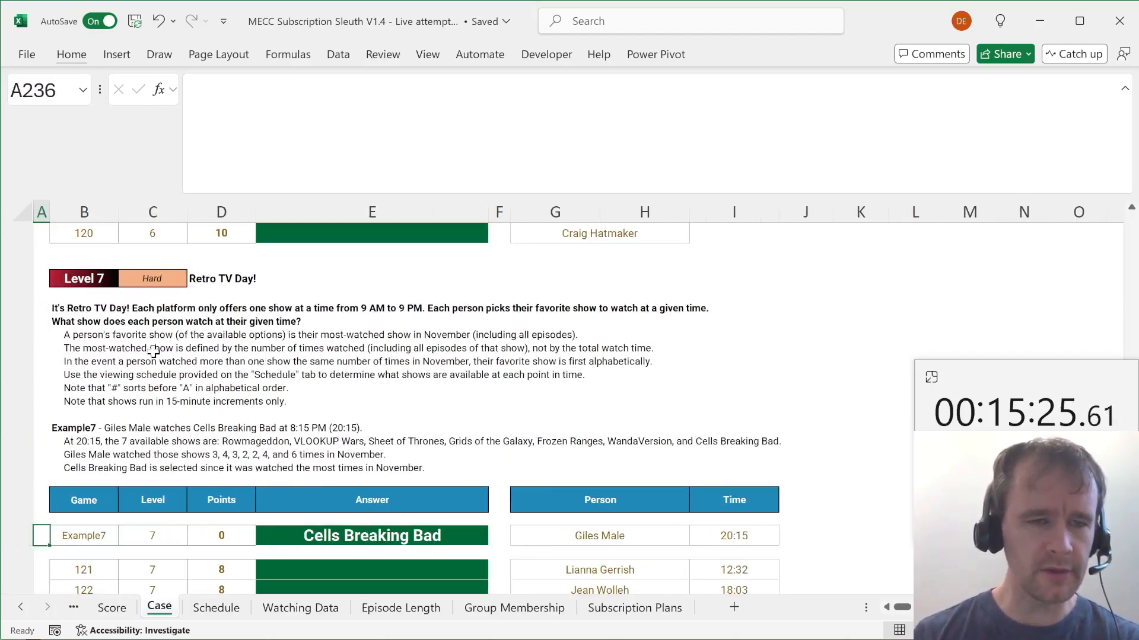
left_click(71, 348)
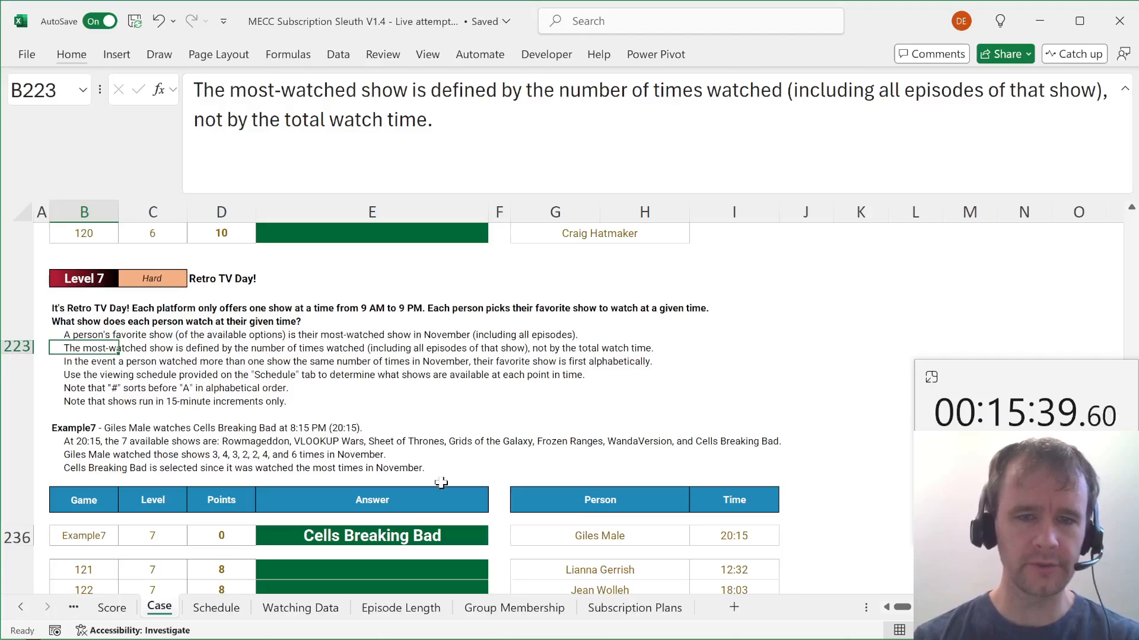
Start an XLOOKUP in K236 of the Case sheet that searches for the time in I236 within Schedule!C7:AX7.
scroll(437, 482, "right", 3)
left_click(668, 538)
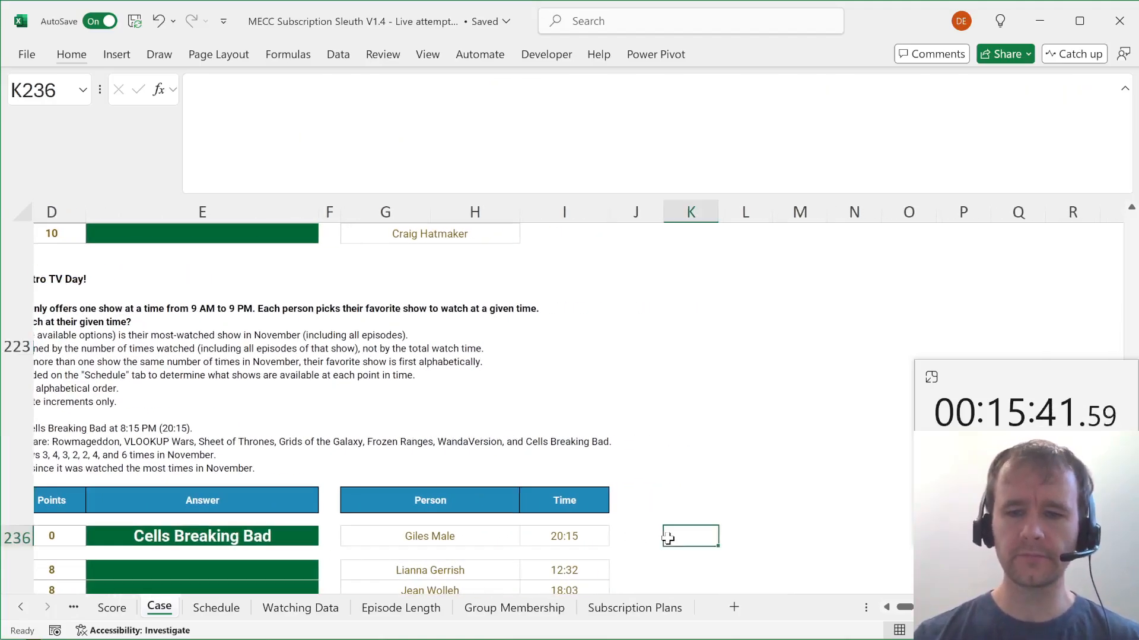
type("=x")
key("Tab")
key("Left")
key("Left")
type(",")
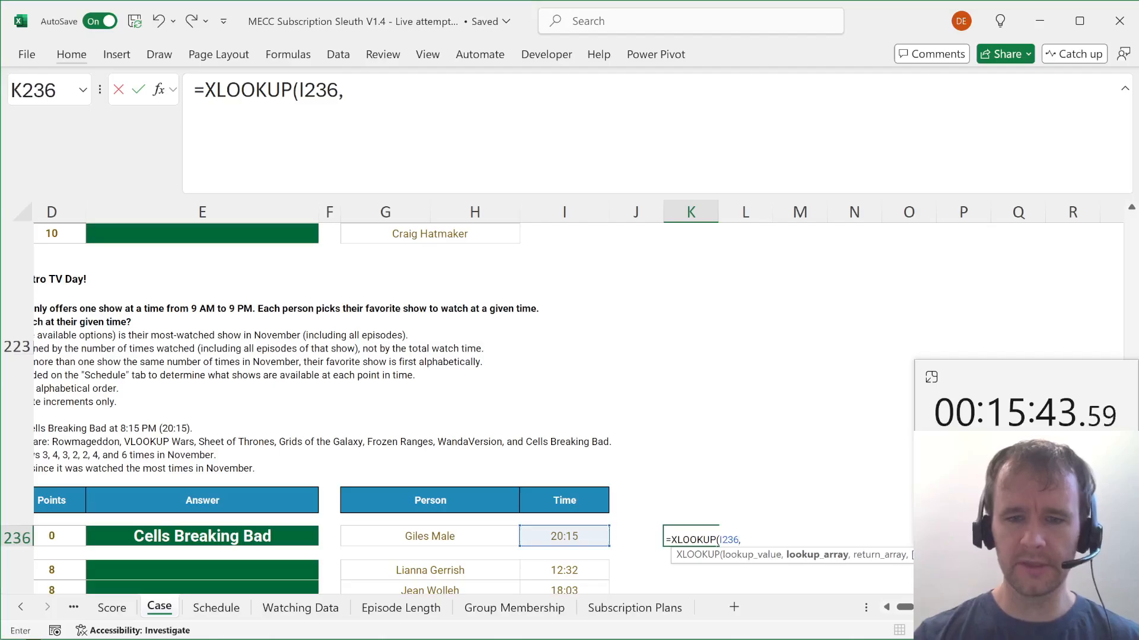
key("ctrl+Page_Down")
scroll(668, 538, "up", 9)
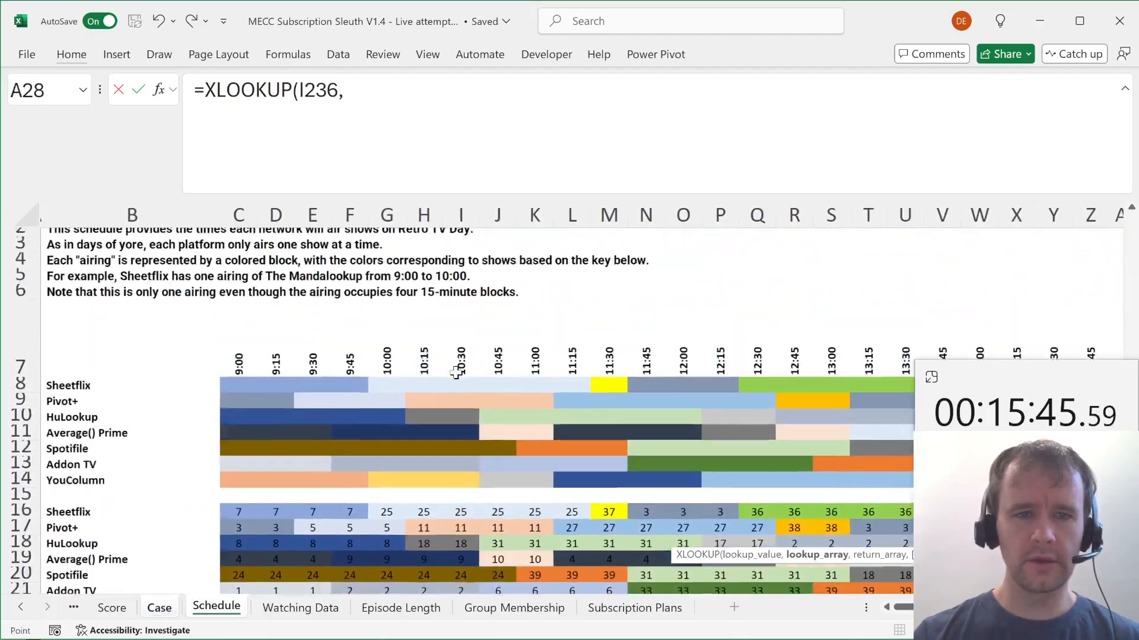
left_click(235, 385)
key("ctrl+shift+Right")
type(",")
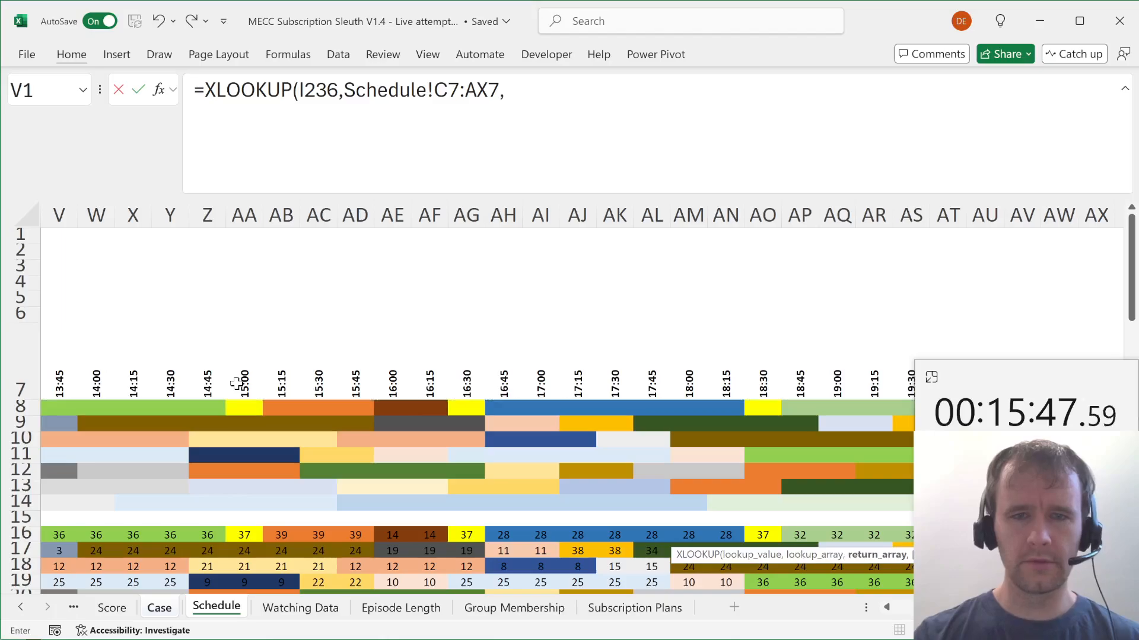
Complete the XLOOKUP with Schedule!C16:AX22 as the return array.
scroll(237, 382, "down", 2)
scroll(301, 383, "left", 10)
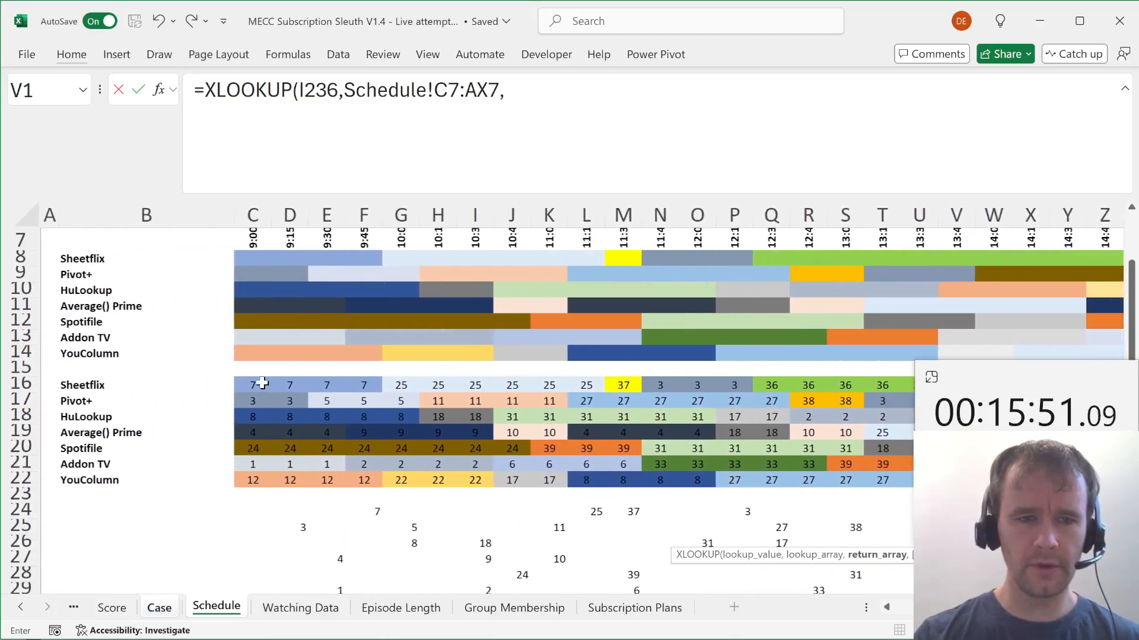
left_click(249, 385)
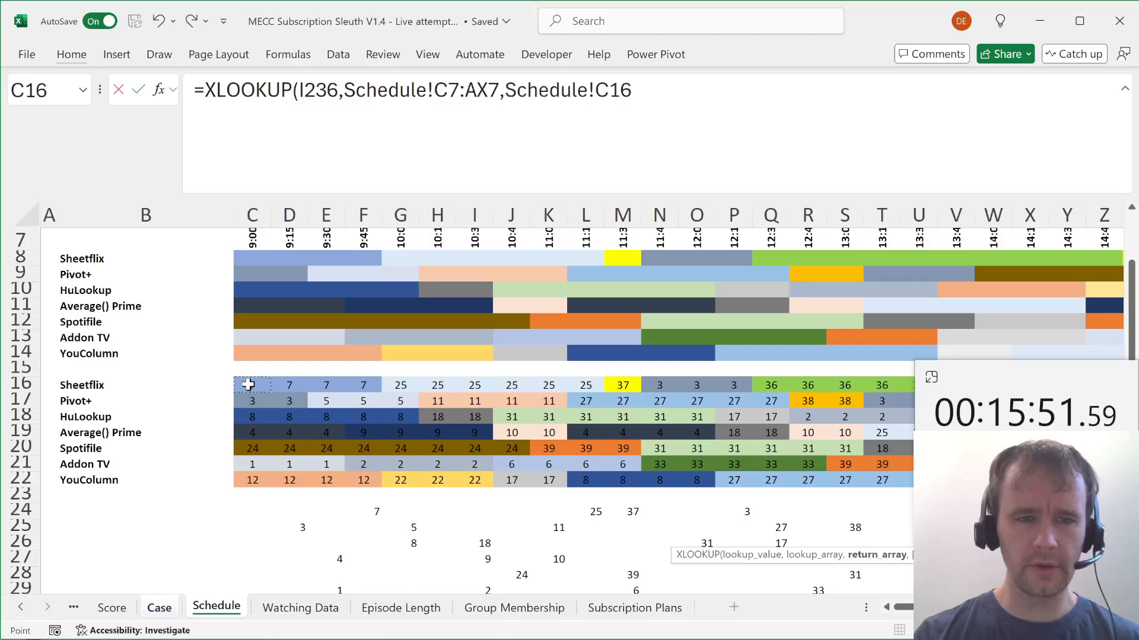
key("ctrl+shift+Right")
key("ctrl+shift+Down")
key("Return")
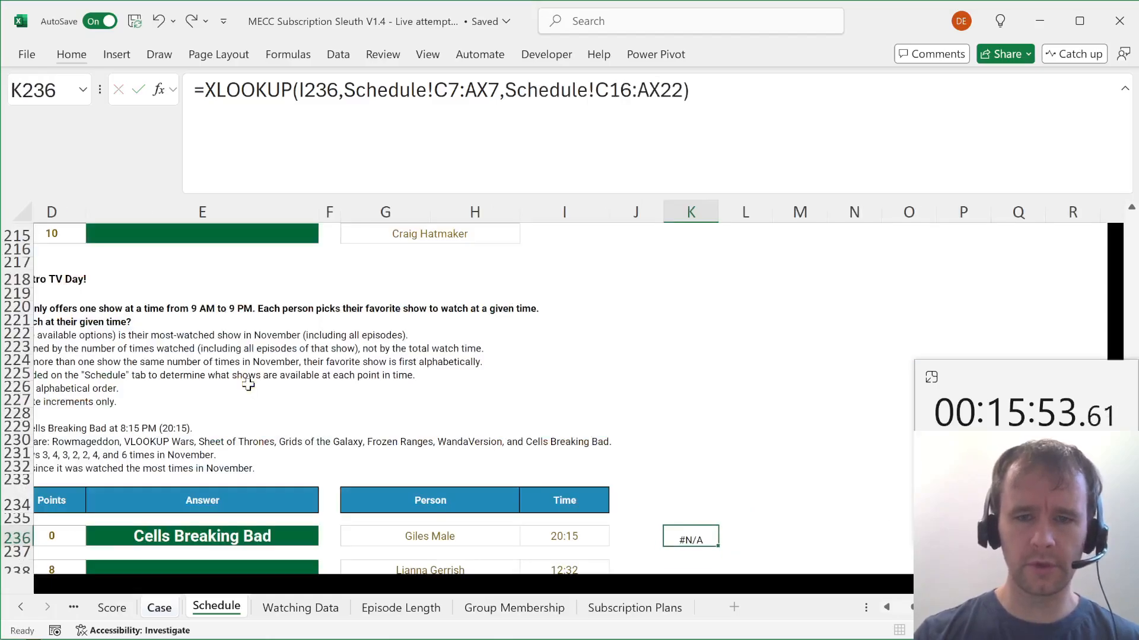
Check the K236 lookup formula, and inspect how the 20:15 time header in Schedule row 7 is calculated.
key("Up")
key("F2")
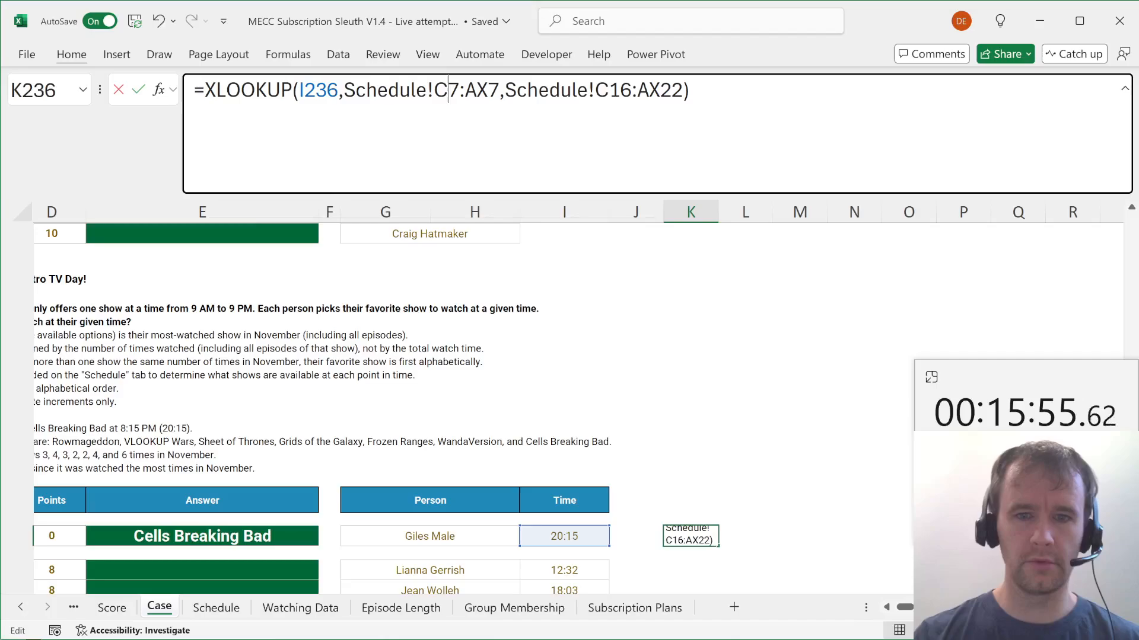
key("Escape")
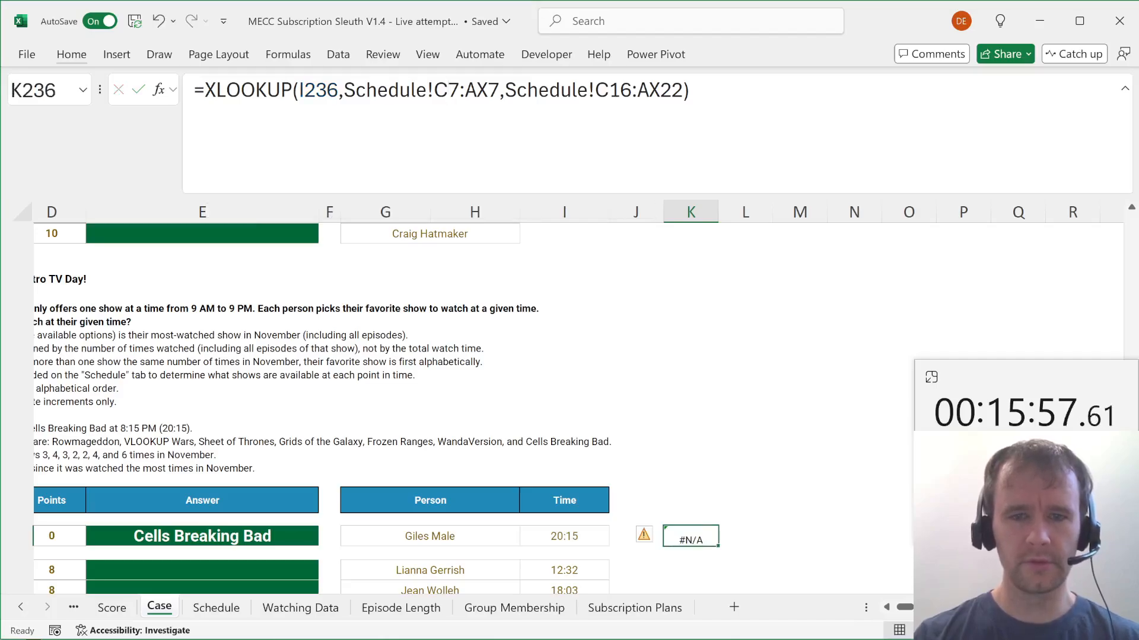
key("ctrl+[")
key("ctrl+Home")
key("Down")
key("Down")
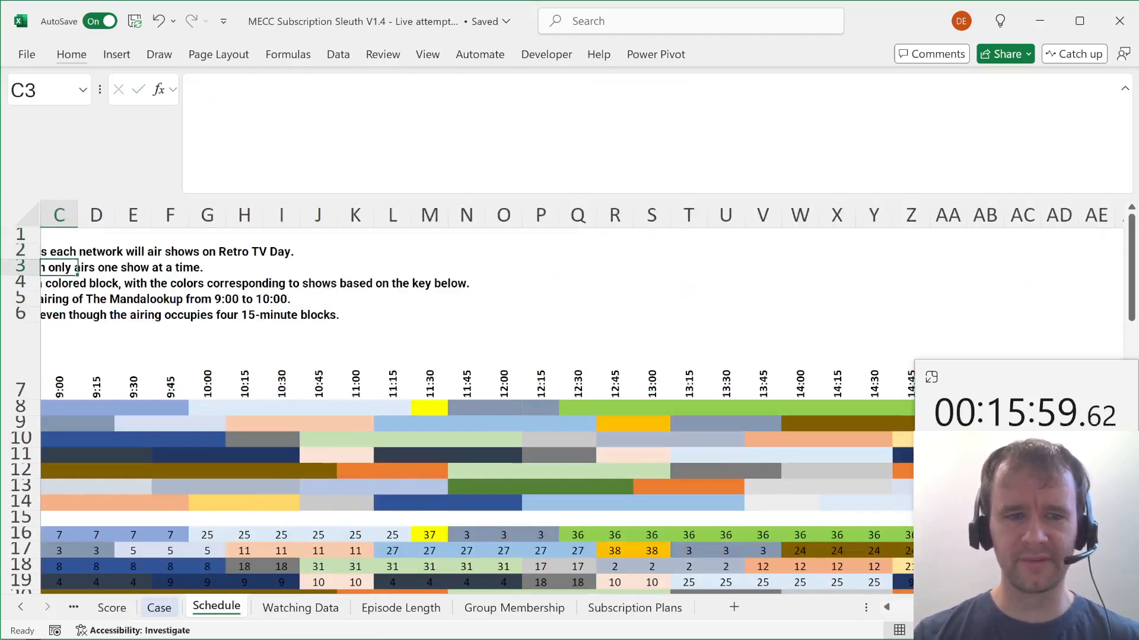
key("Down")
key("ctrl+Page_Up")
key("ctrl+Page_Down")
scroll(590, 394, "right", 10)
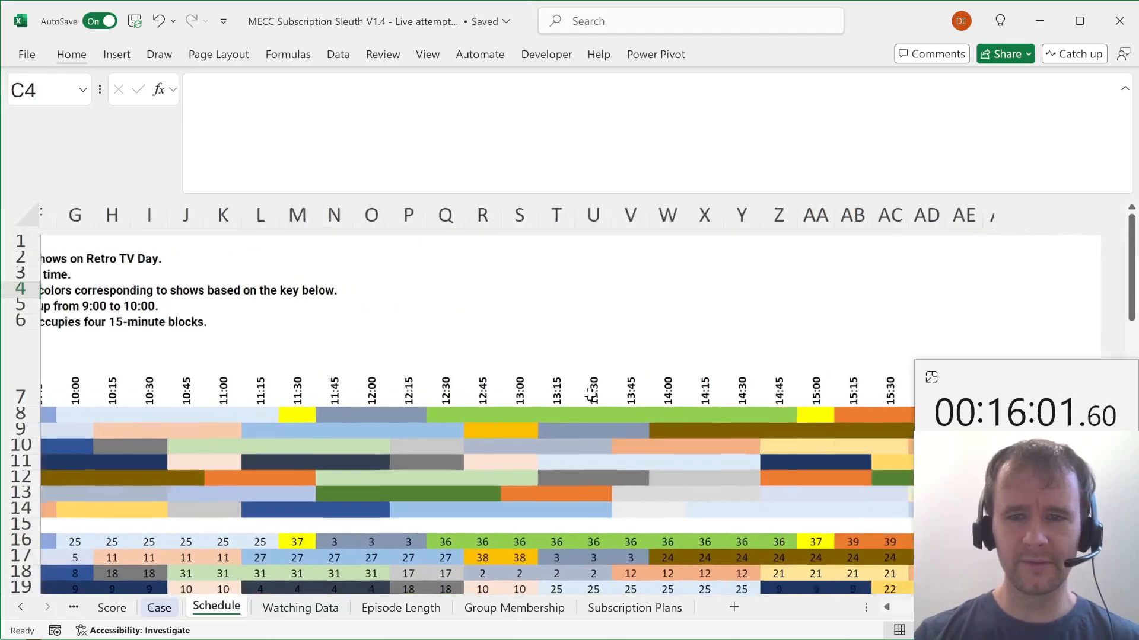
scroll(590, 394, "right", 2)
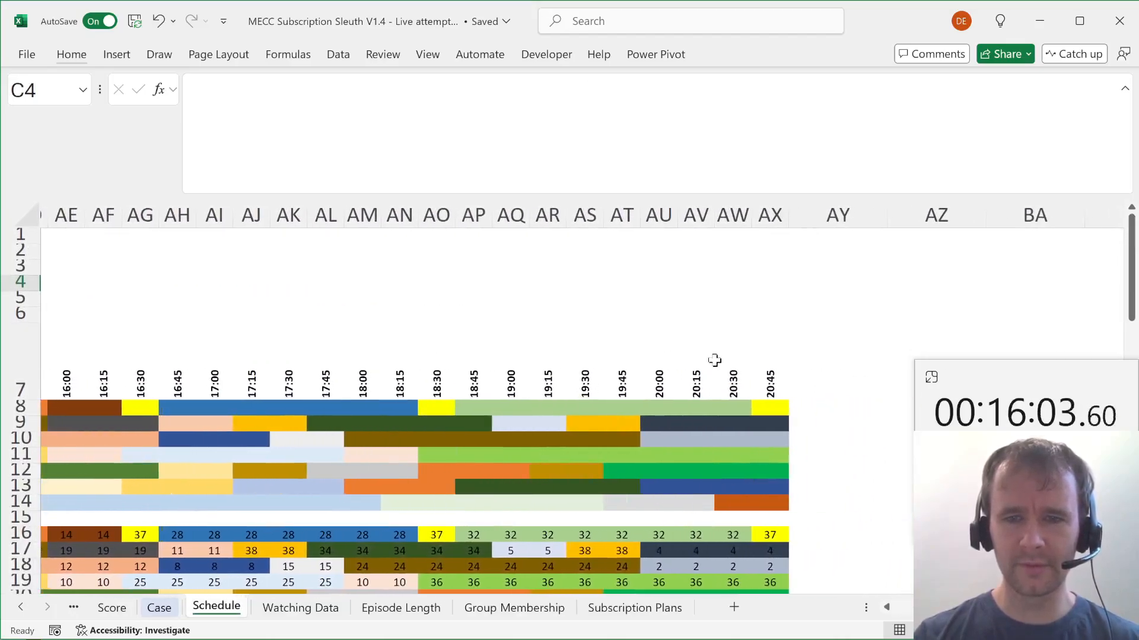
left_click(682, 389)
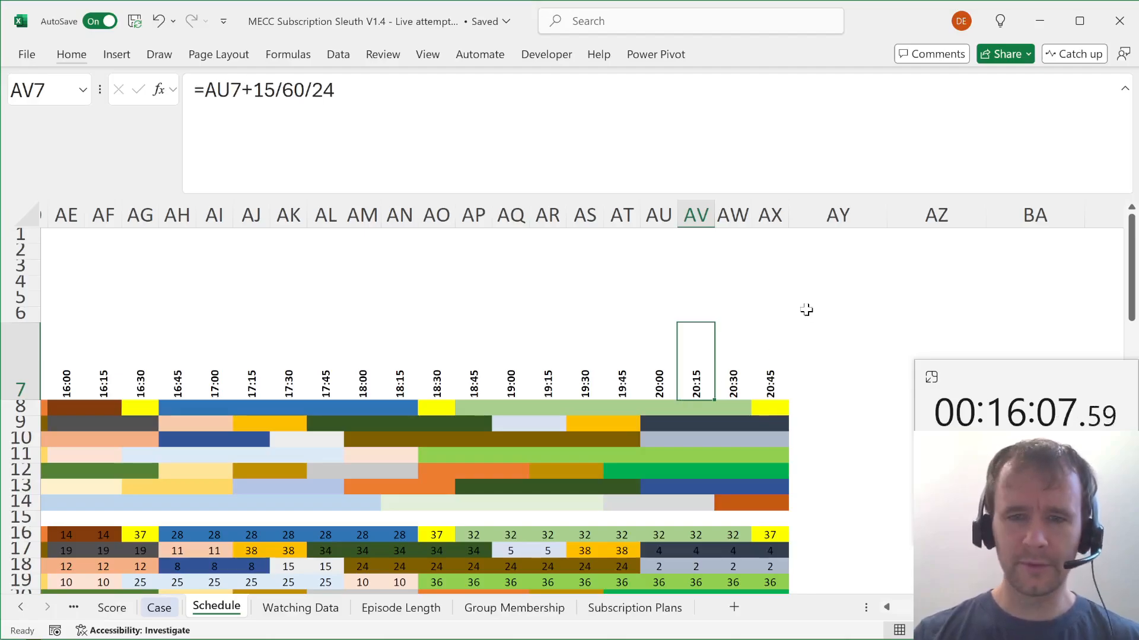
key("ctrl+Left")
key("ctrl+Left")
key("Right")
key("ctrl+Page_Up")
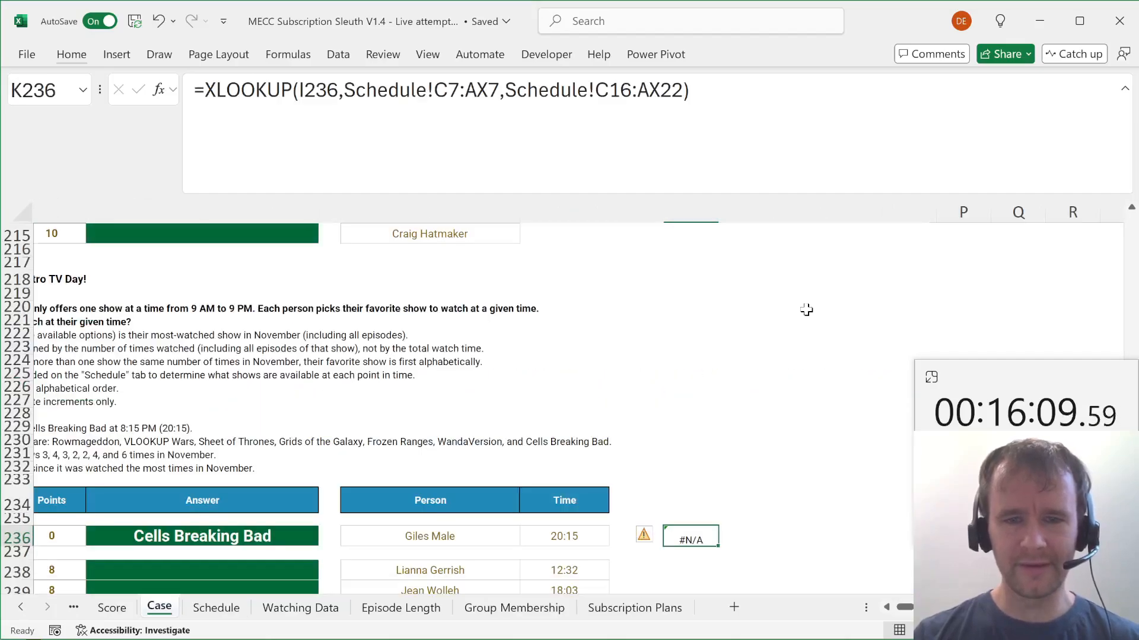
Enter the formula =1/24/60/4 in J236 beside the example's time.
key("Left")
type("=")
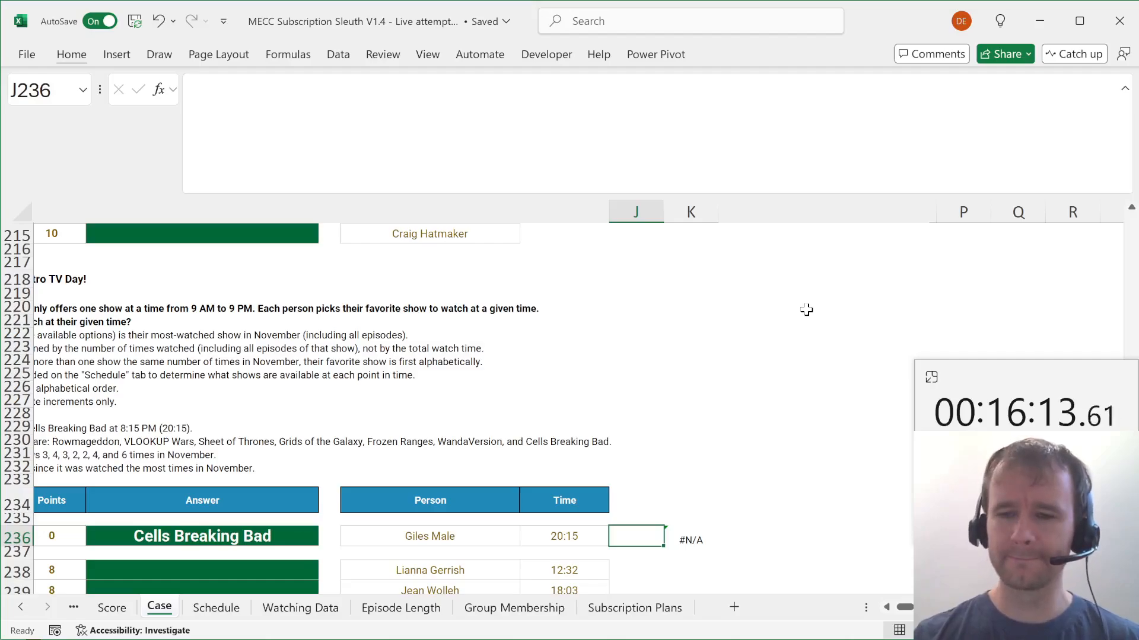
type("=")
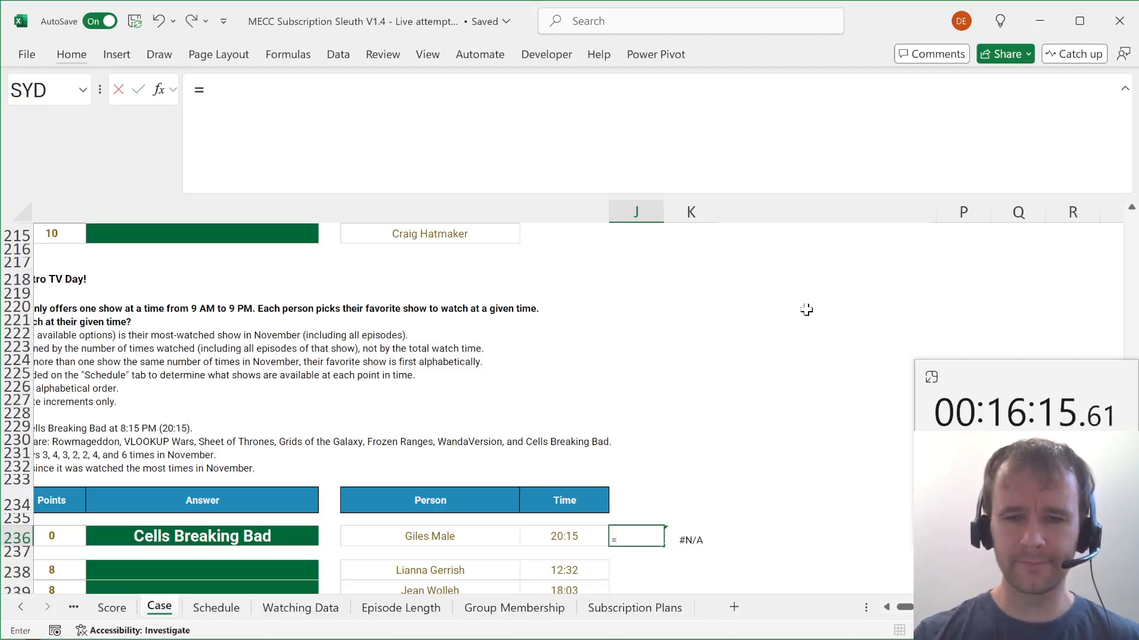
type("=1/")
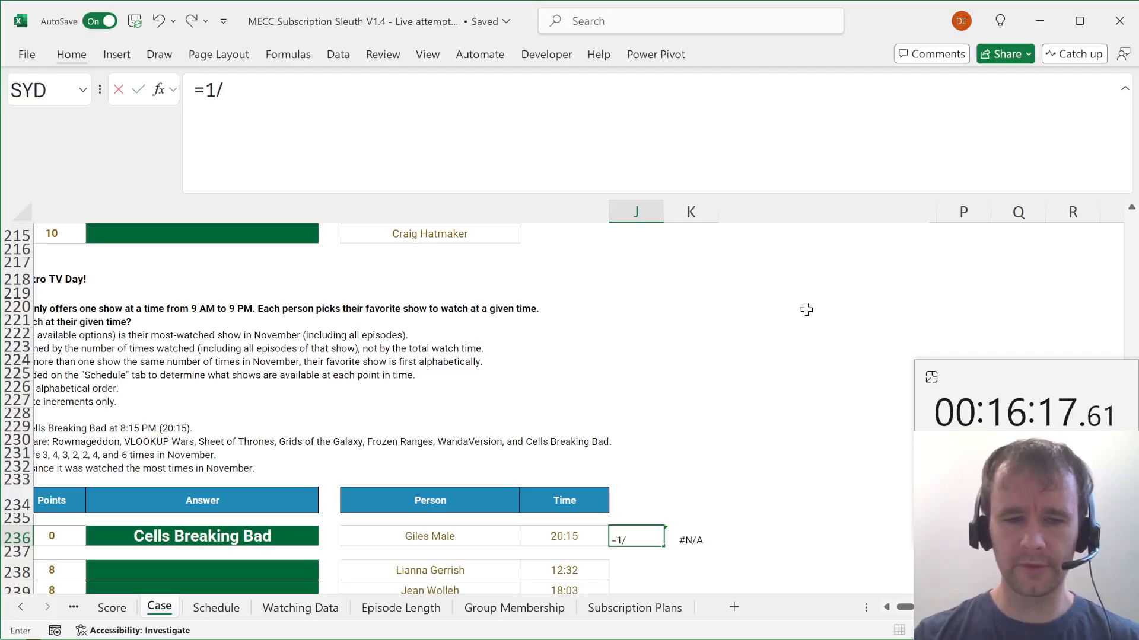
type("24/60")
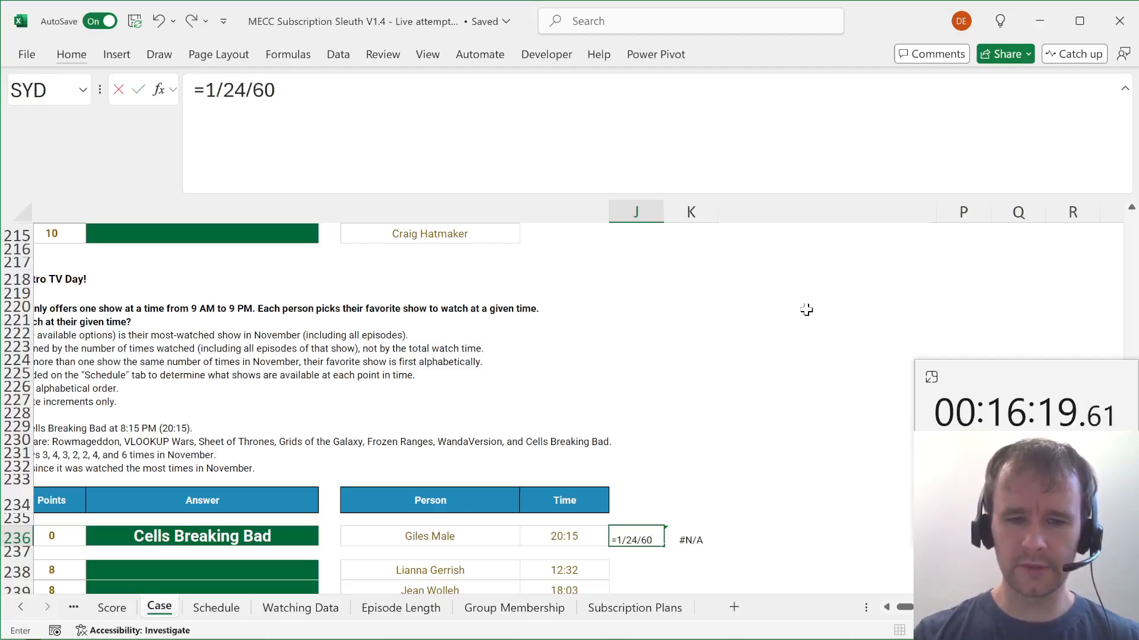
type("/4")
key("ctrl+Return")
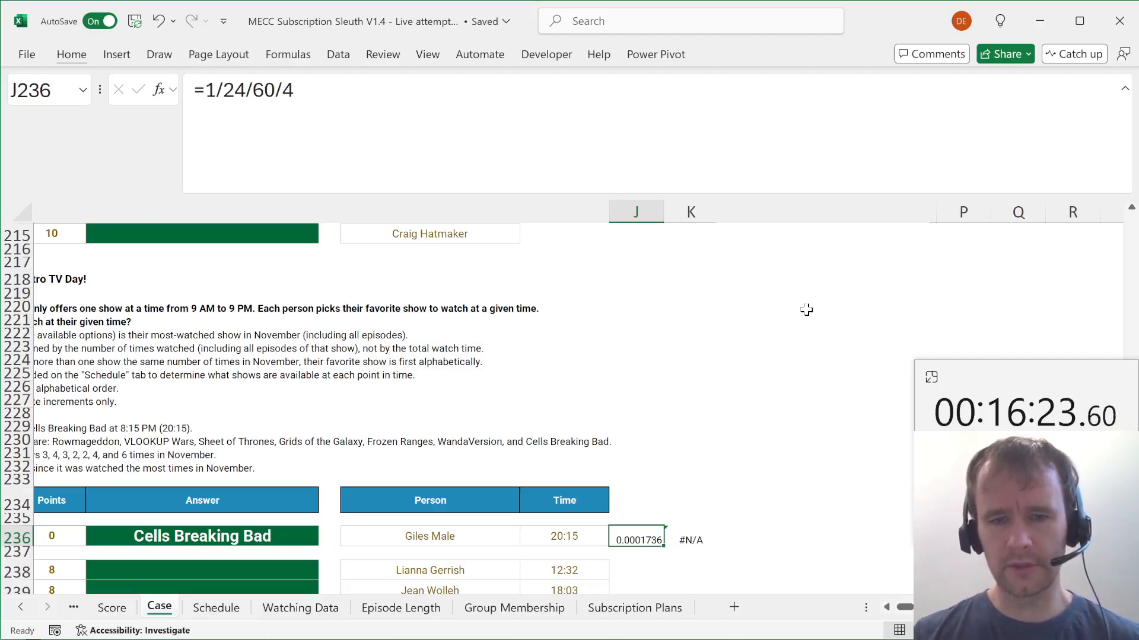
Replace the lookup in K236 with a formula subtracting 9:00 from the example's time: =I236-TIME(9,,).
key("Right")
type("=")
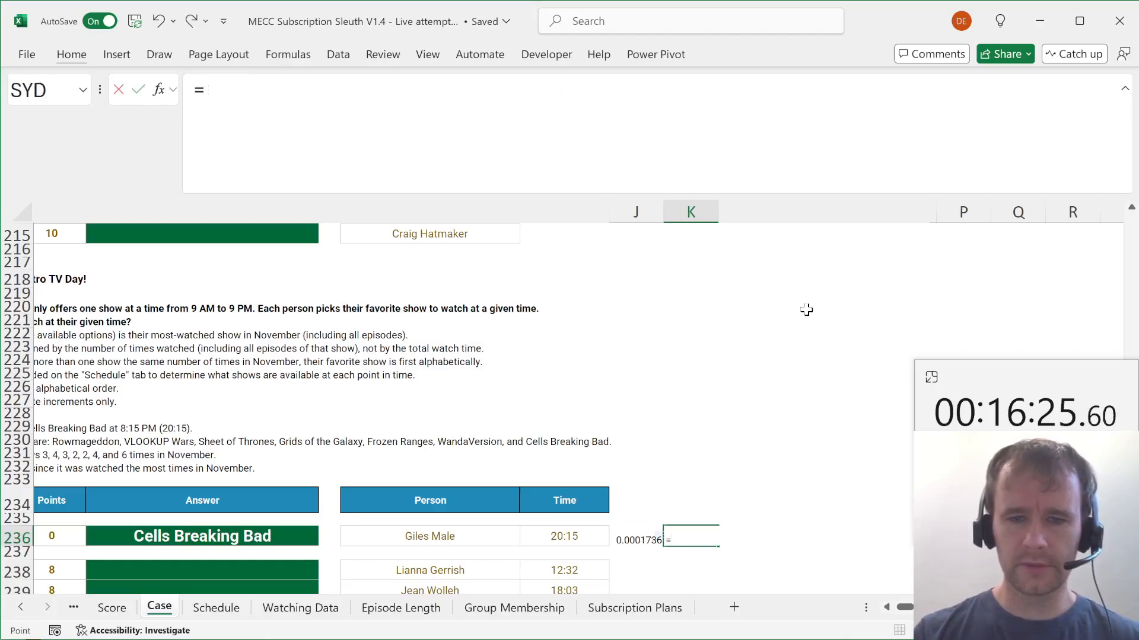
key("Left")
key("Left")
type("-time")
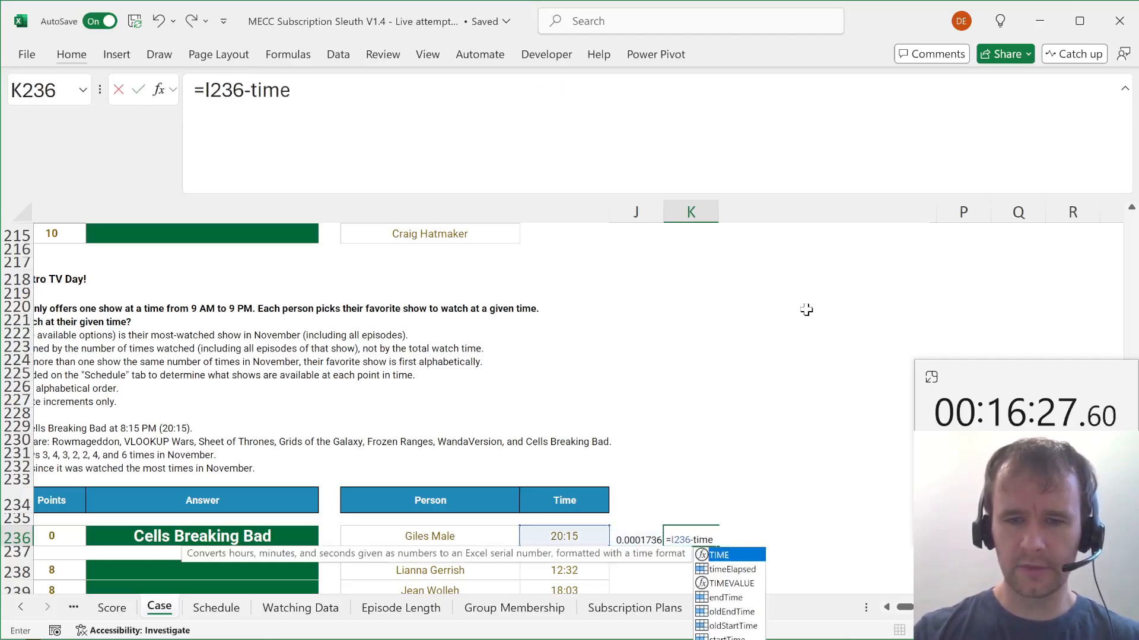
key("Tab")
type("9,,(")
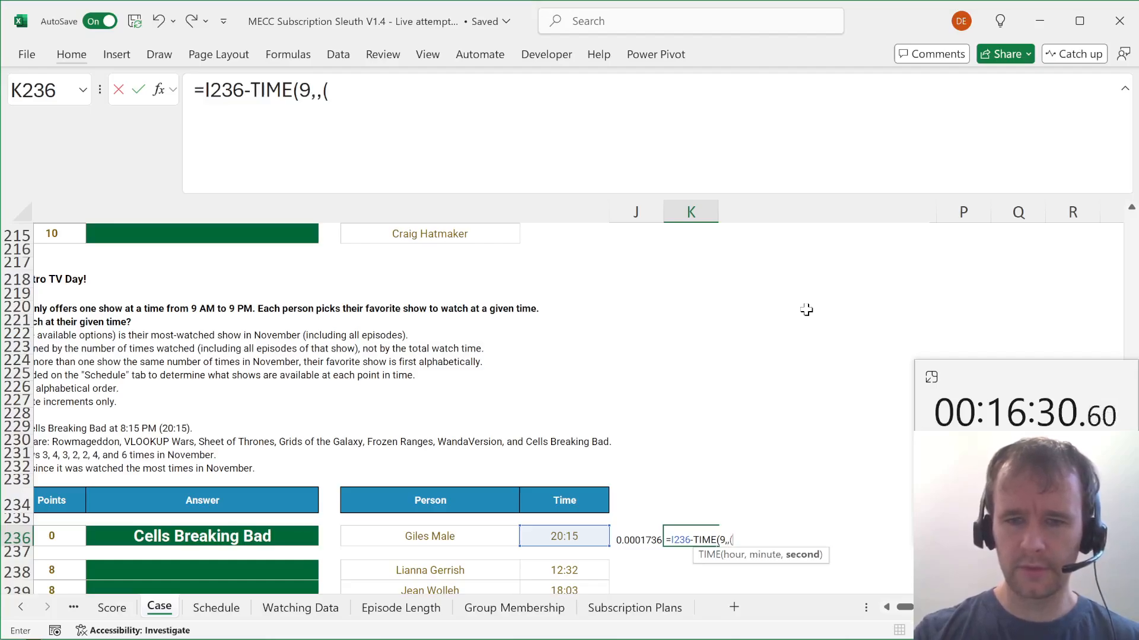
key("BackSpace")
type(")")
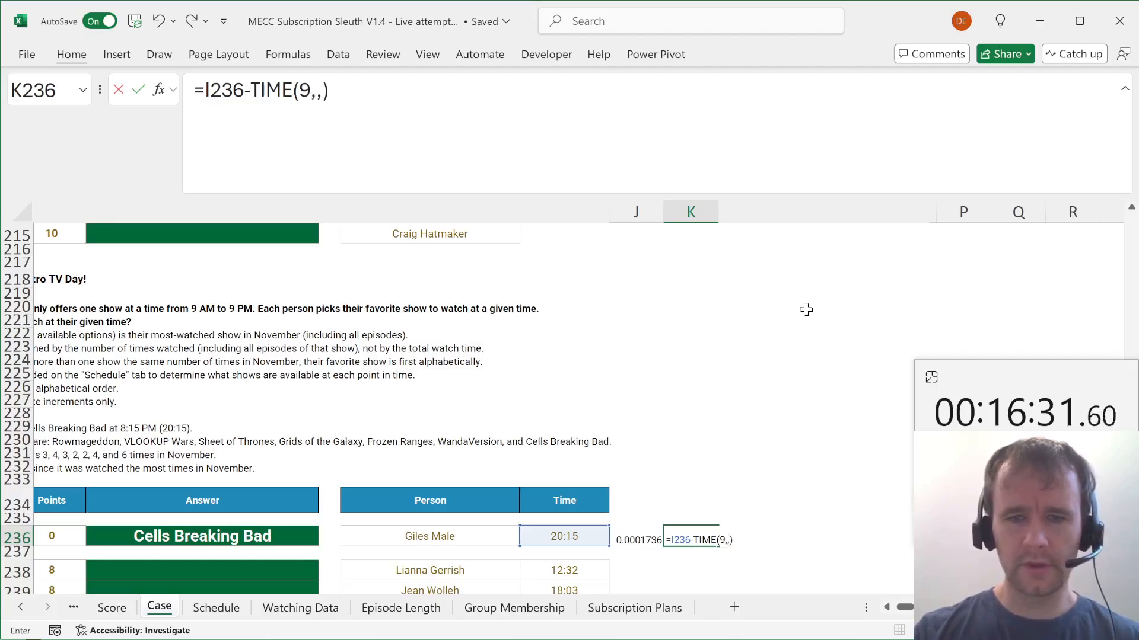
Extend the K236 formula to =(I236-TIME(9,,))*24*4 and give the cell the General number format.
left_click(202, 90)
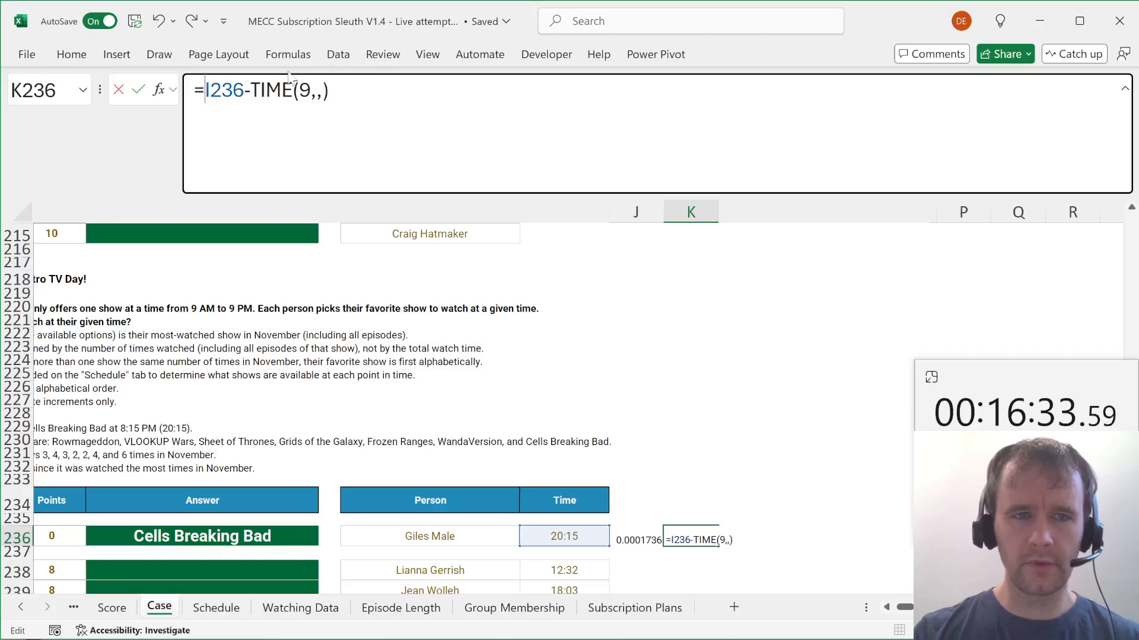
type("(")
type(")*")
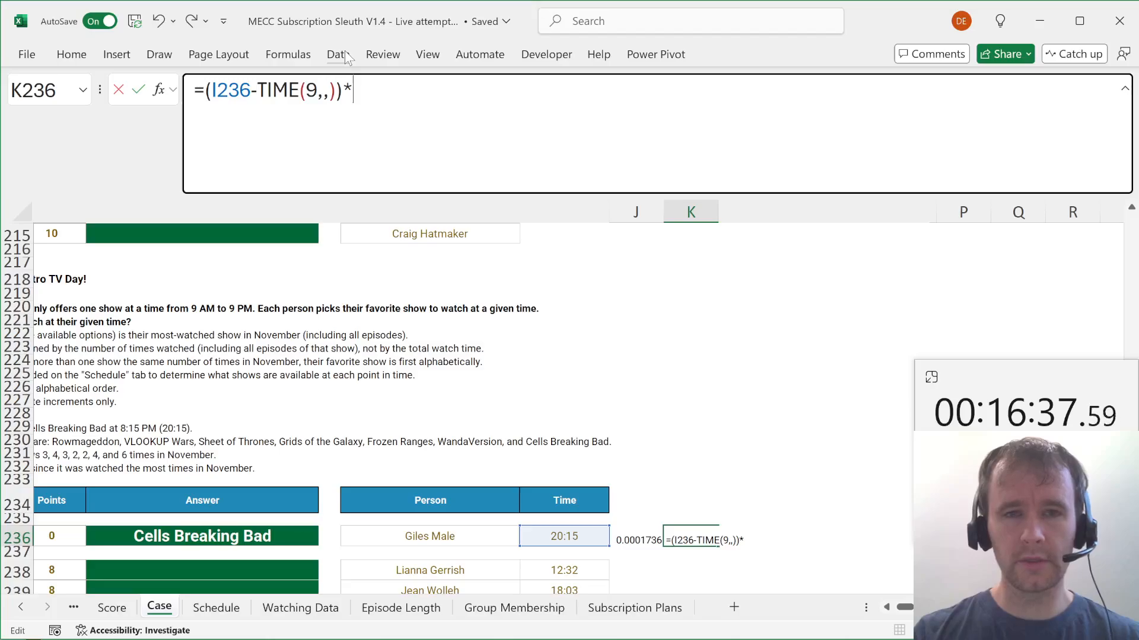
type("24*")
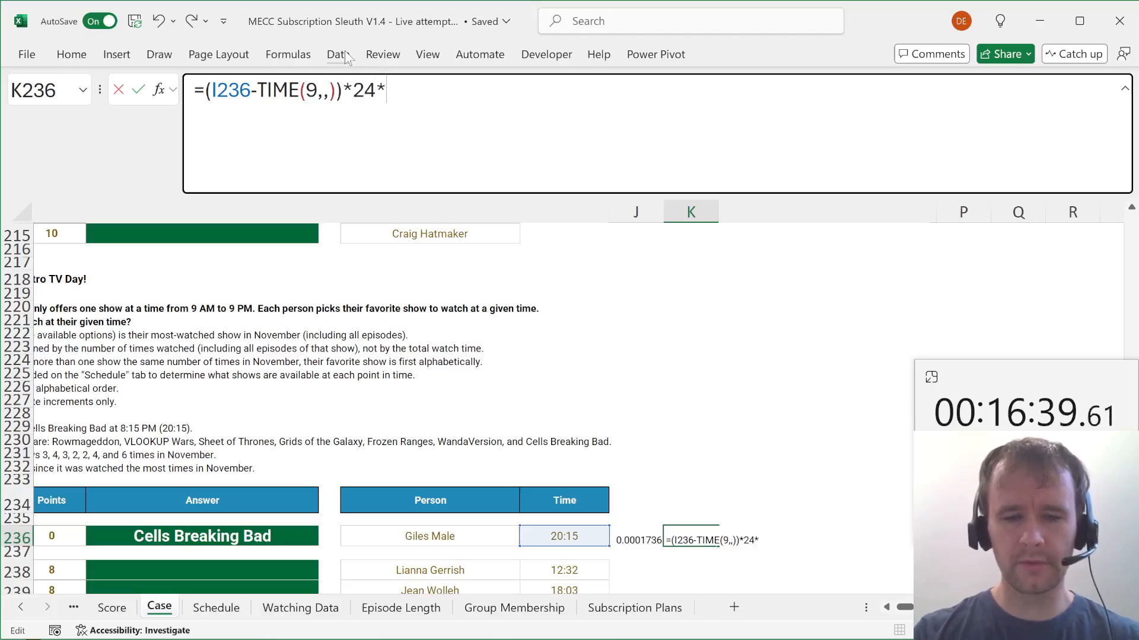
type("5")
key("BackSpace")
type("4")
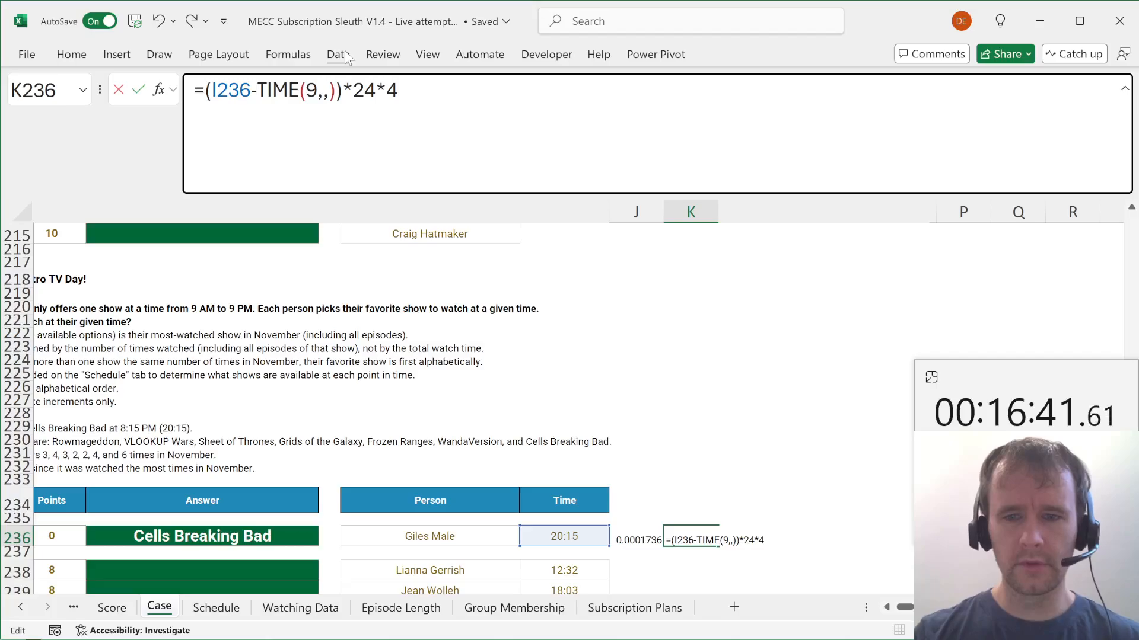
key("Return")
key("Up")
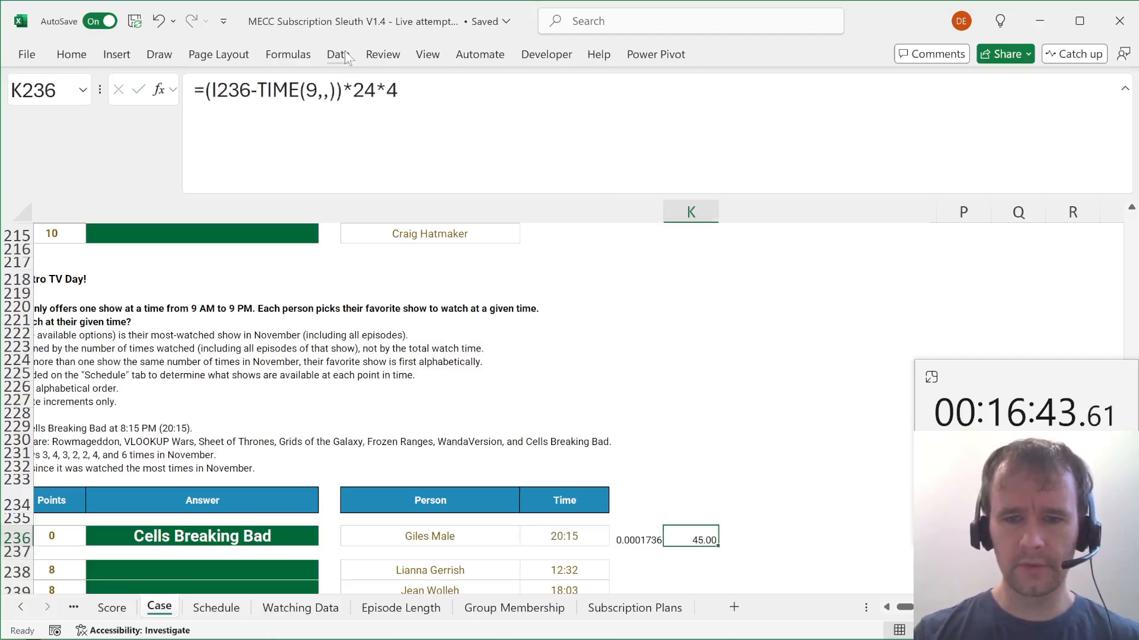
key("ctrl+shift+asciitilde")
Count the time headers in Schedule row 7 from 9:00 to 20:15 to check the column position from K236.
key("ctrl+Page_Down")
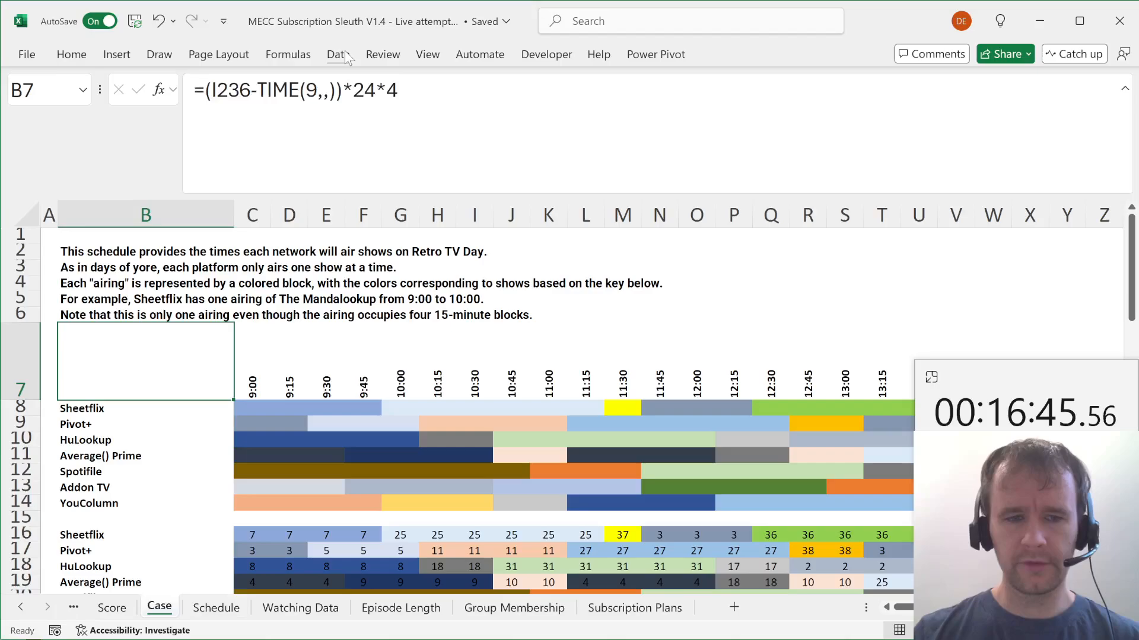
key("Right")
key("ctrl+shift+Right")
key("shift+Left")
key("shift+Left")
key("shift+Left")
key("shift+Left")
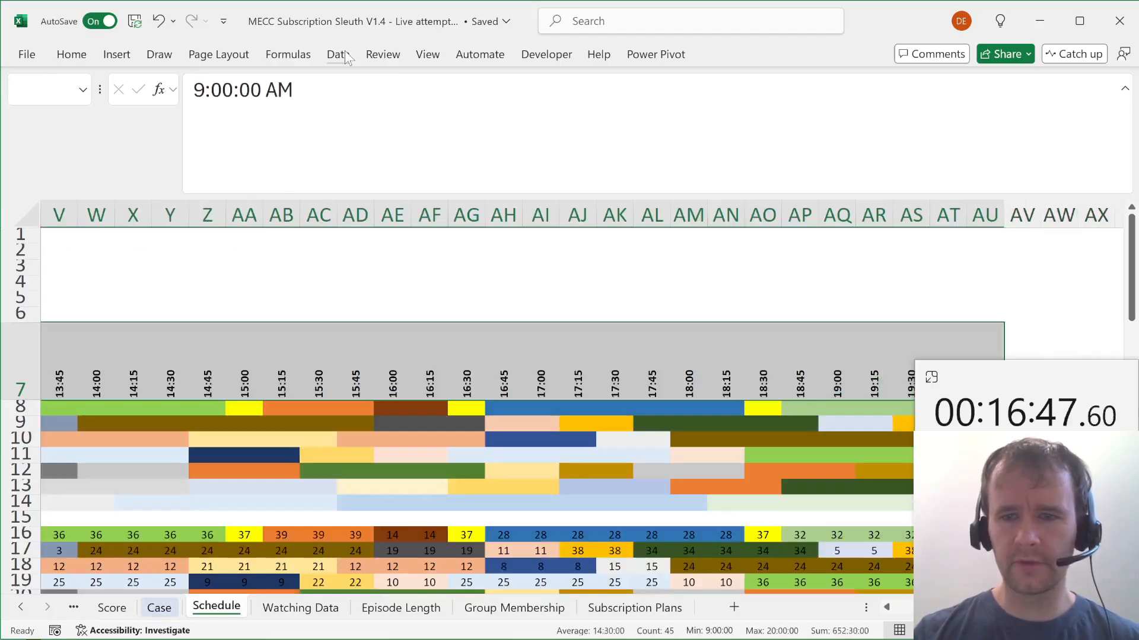
scroll(688, 409, "right", 5)
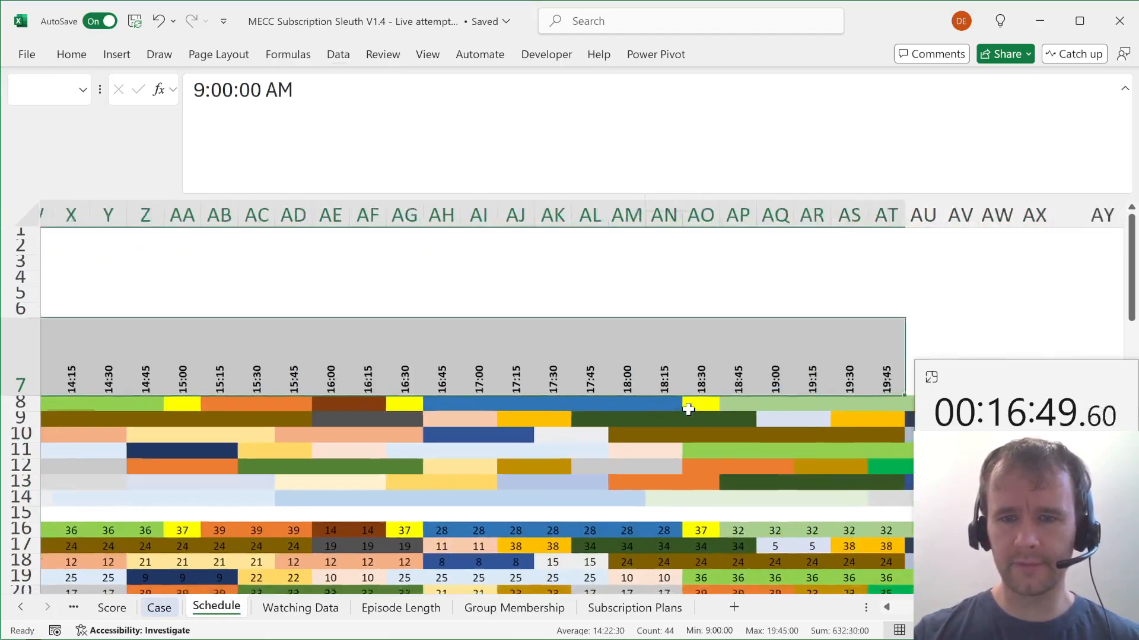
key("shift+Right")
key("shift+Right")
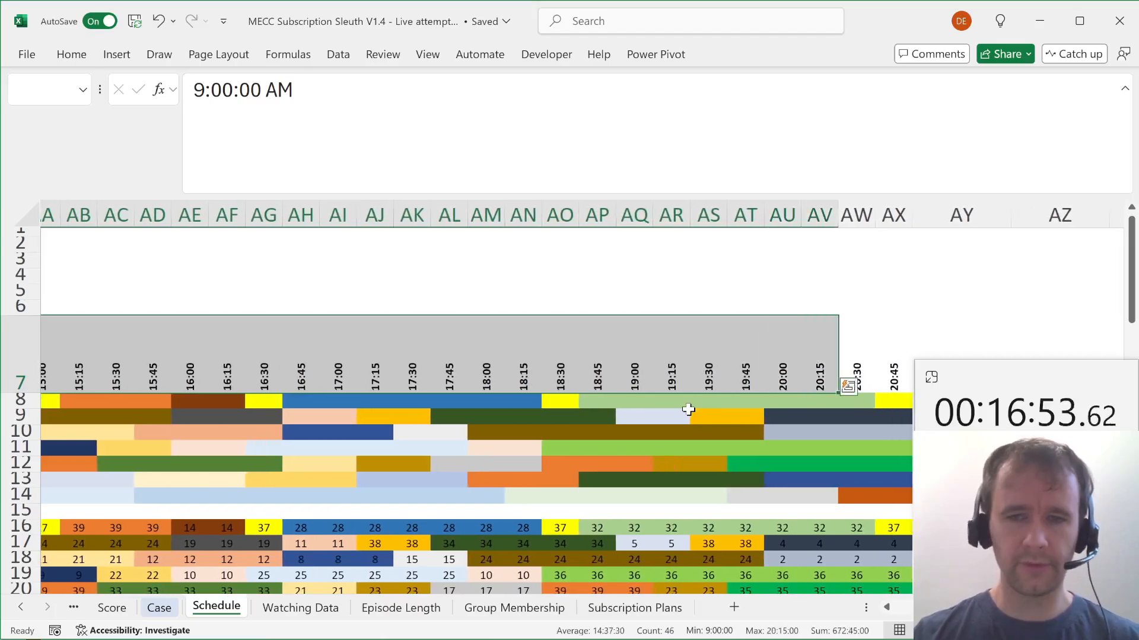
key("Left")
key("Right")
key("ctrl+Page_Up")
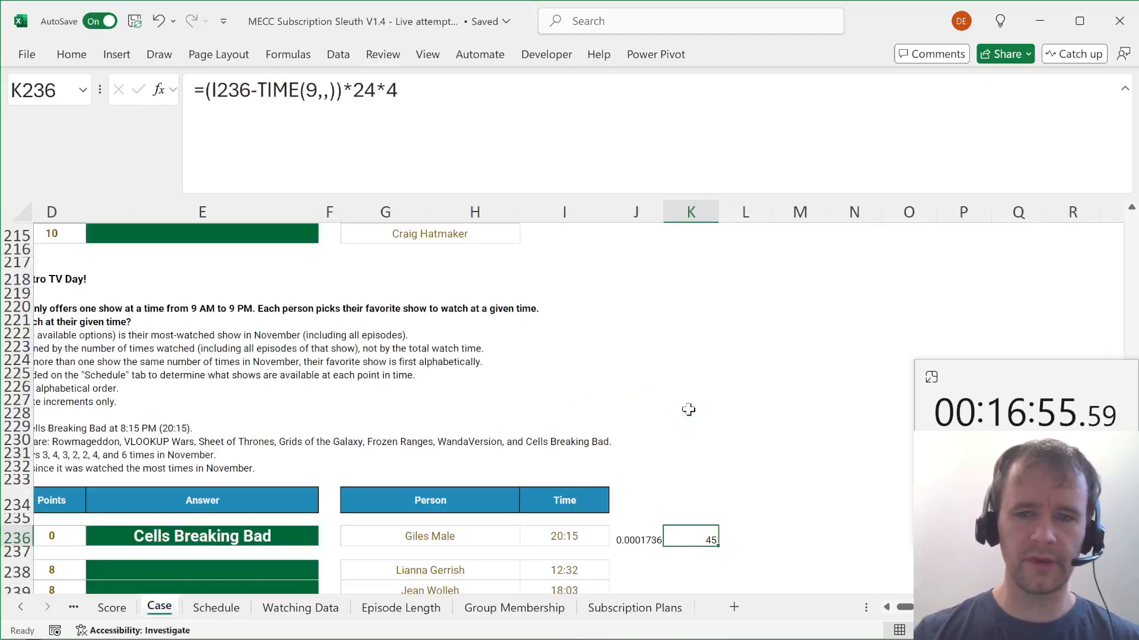
Add 1 to the K236 position formula and clear the helper value in J236.
key("F2")
type("+1")
key("Return")
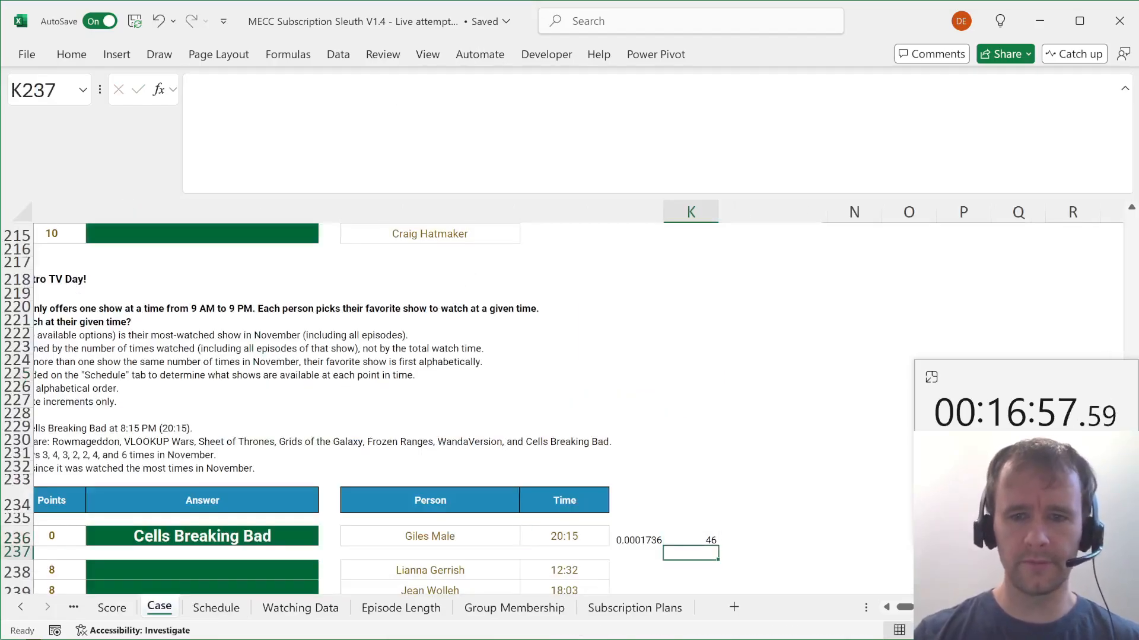
key("Up")
key("Left")
key("Delete")
Start an INDEX formula in L236 of the Case sheet with Schedule!$C$16:$AX$22 as its absolute array.
key("Right")
key("Right")
type("=i")
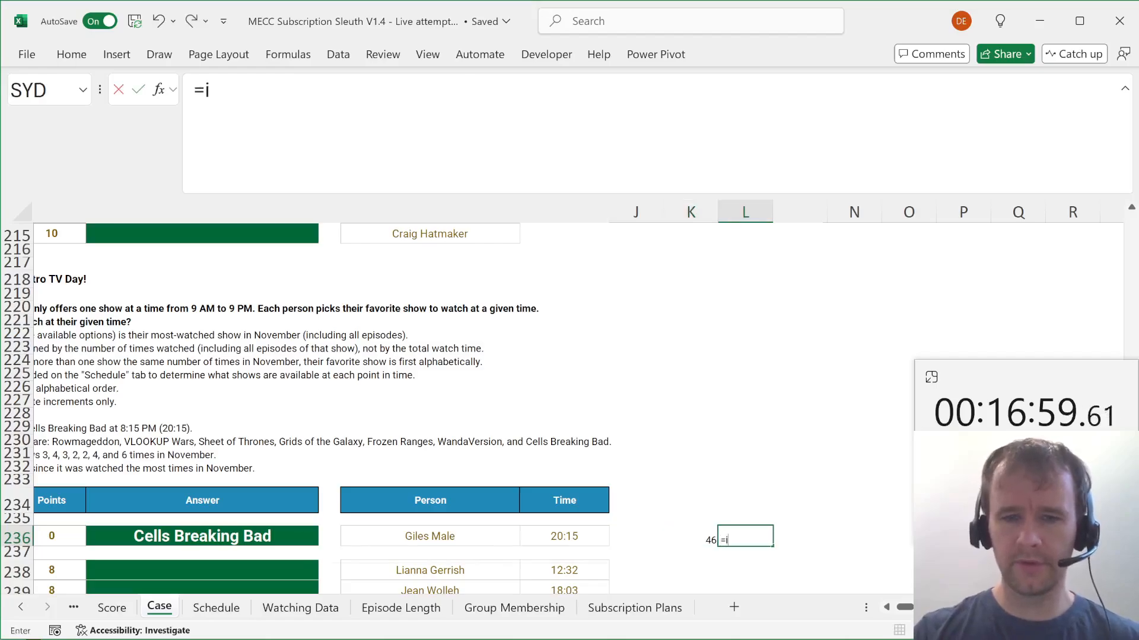
type("nd")
key("Tab")
key("ctrl+Page_Down")
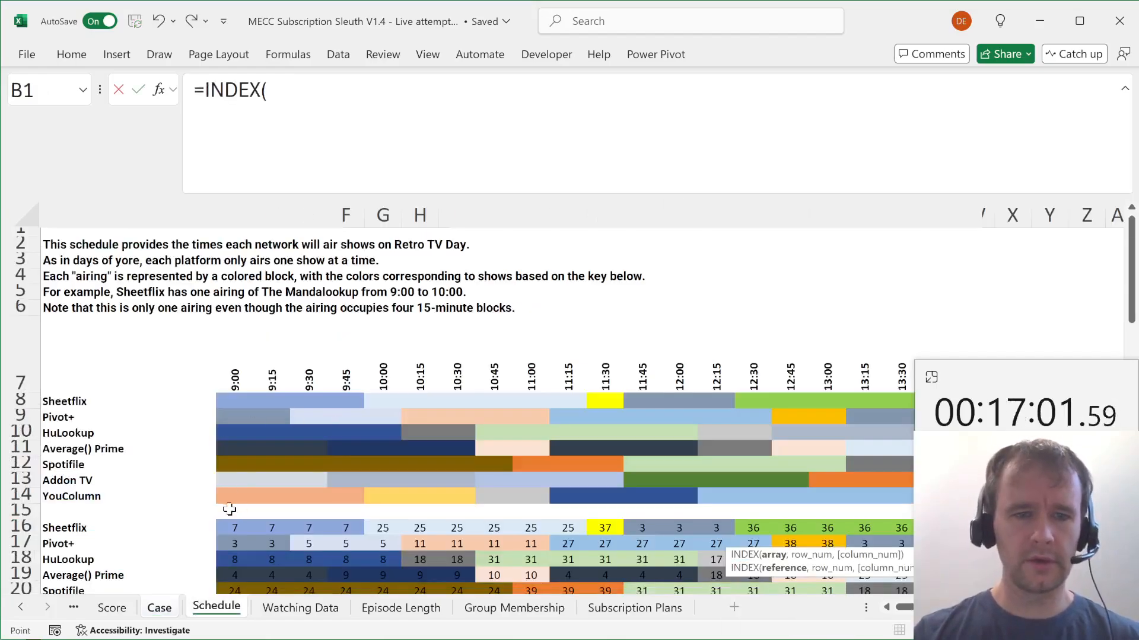
left_click(229, 527)
key("ctrl+shift+Right")
key("ctrl+shift+Down")
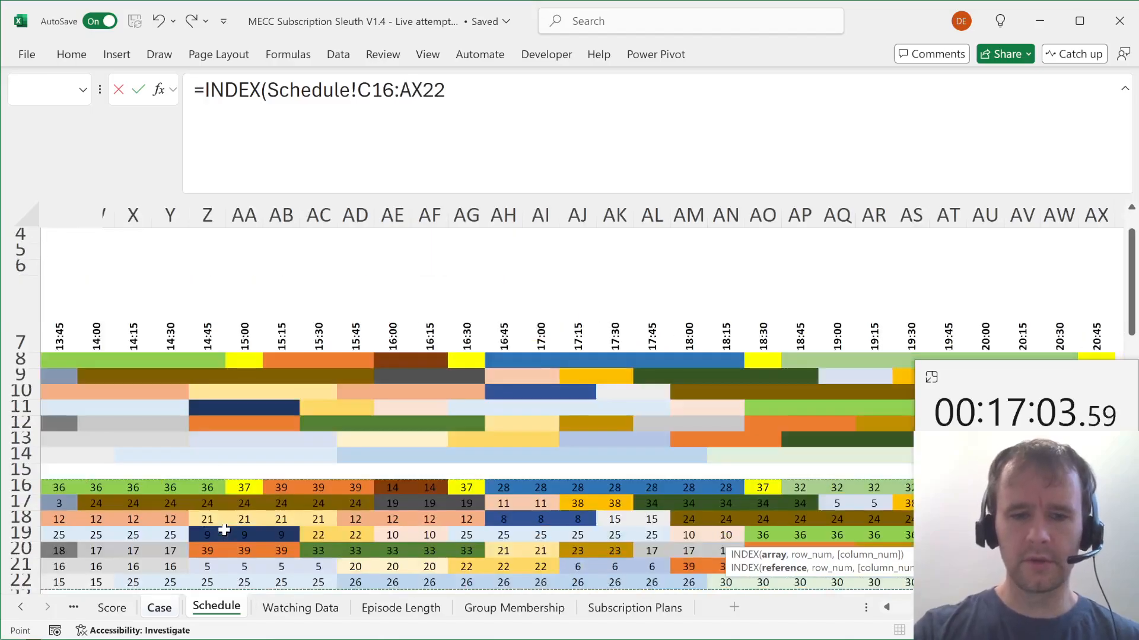
key("F4")
type(",")
key("ctrl+Page_Up")
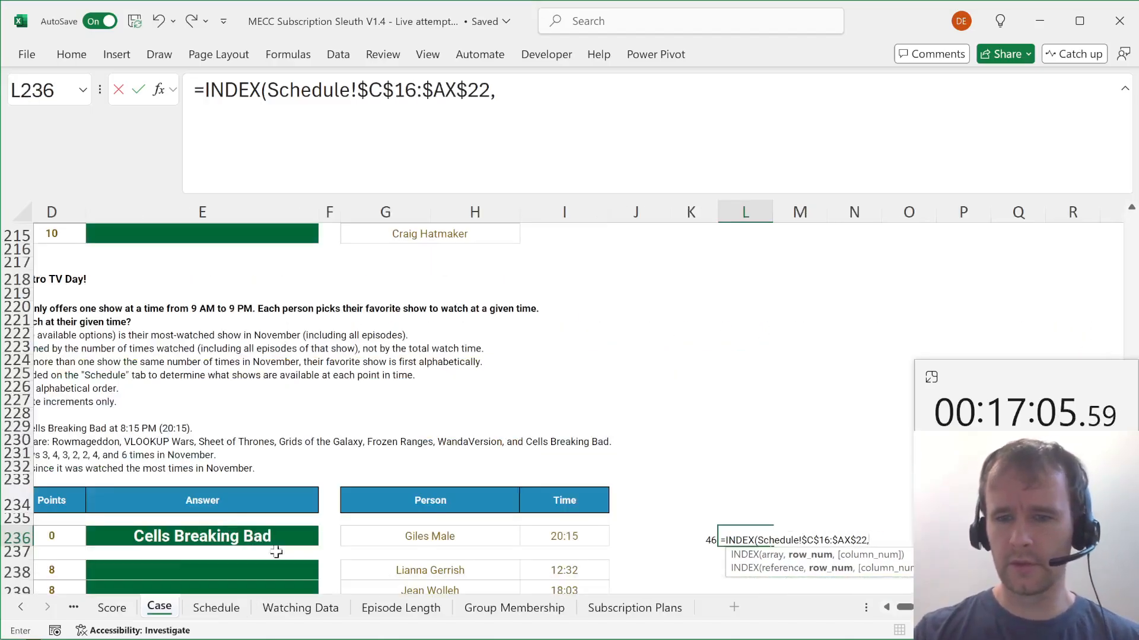
Complete the L236 INDEX with row 0 and column K236, without the Case! sheet prefix.
type("0,")
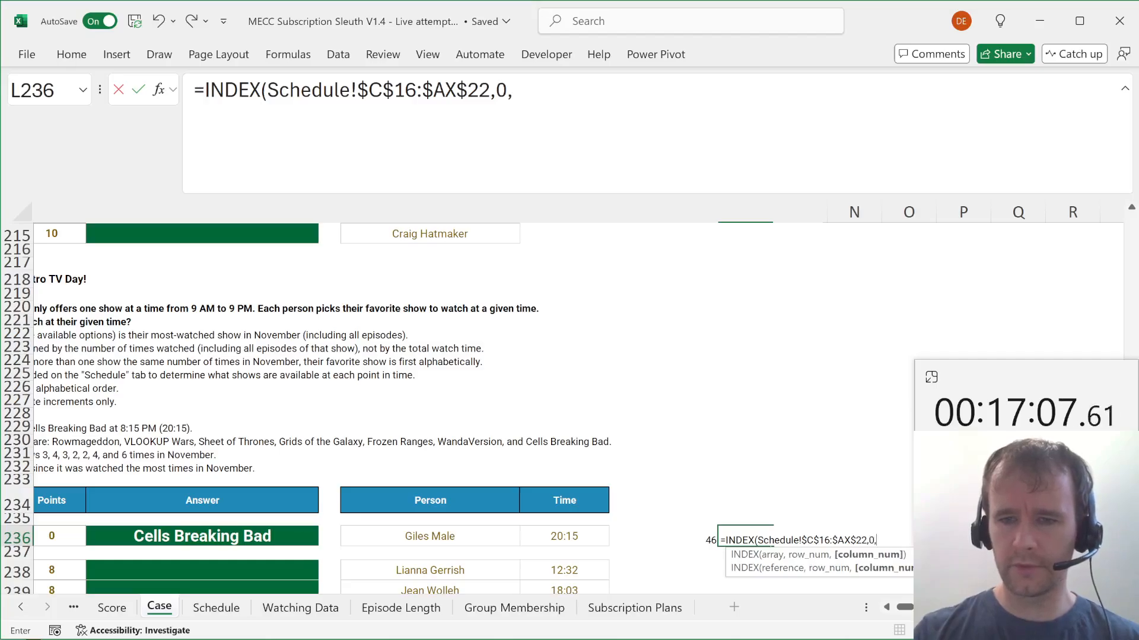
left_click(694, 537)
type(")")
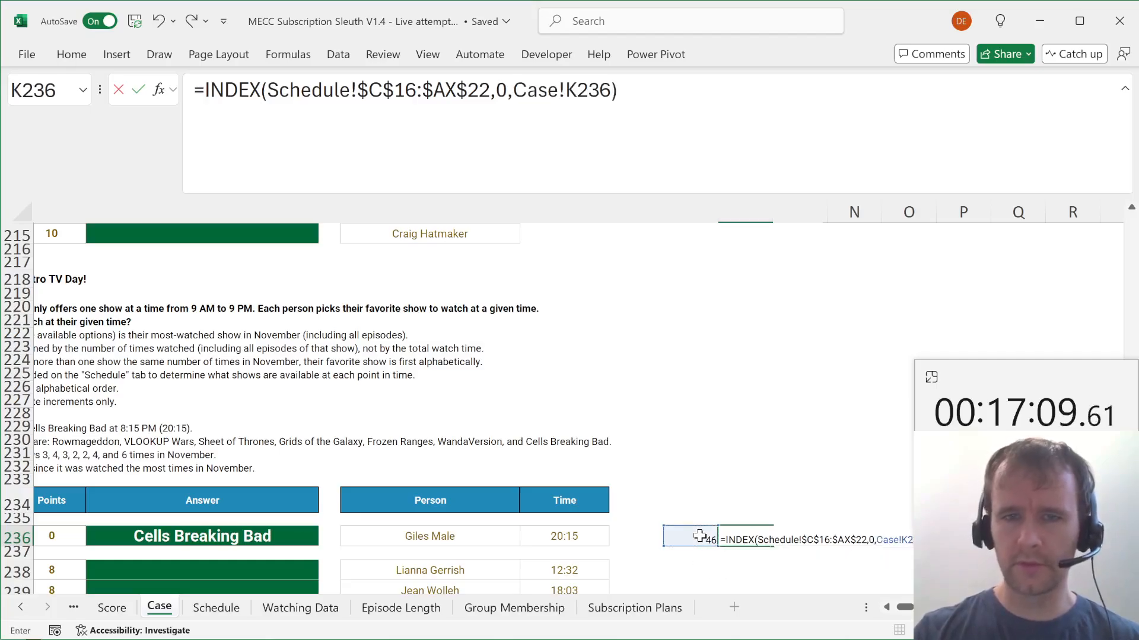
key("BackSpace")
key("BackSpace")
key("BackSpace")
key("BackSpace")
key("BackSpace")
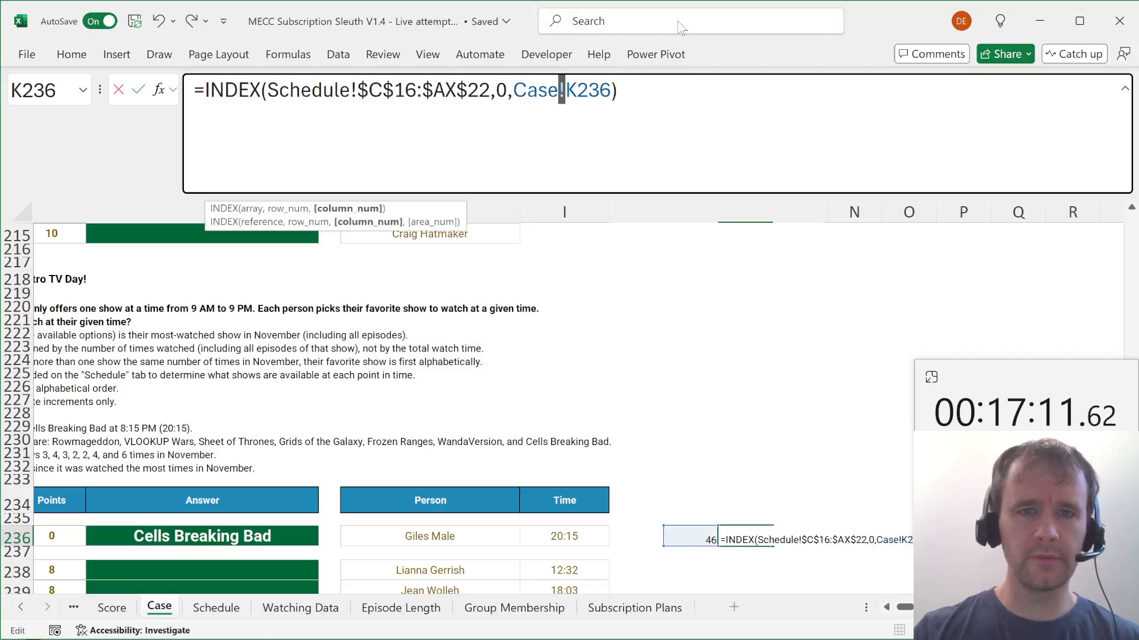
key("Return")
key("Up")
key("ctrl+shift+Down")
key("Up")
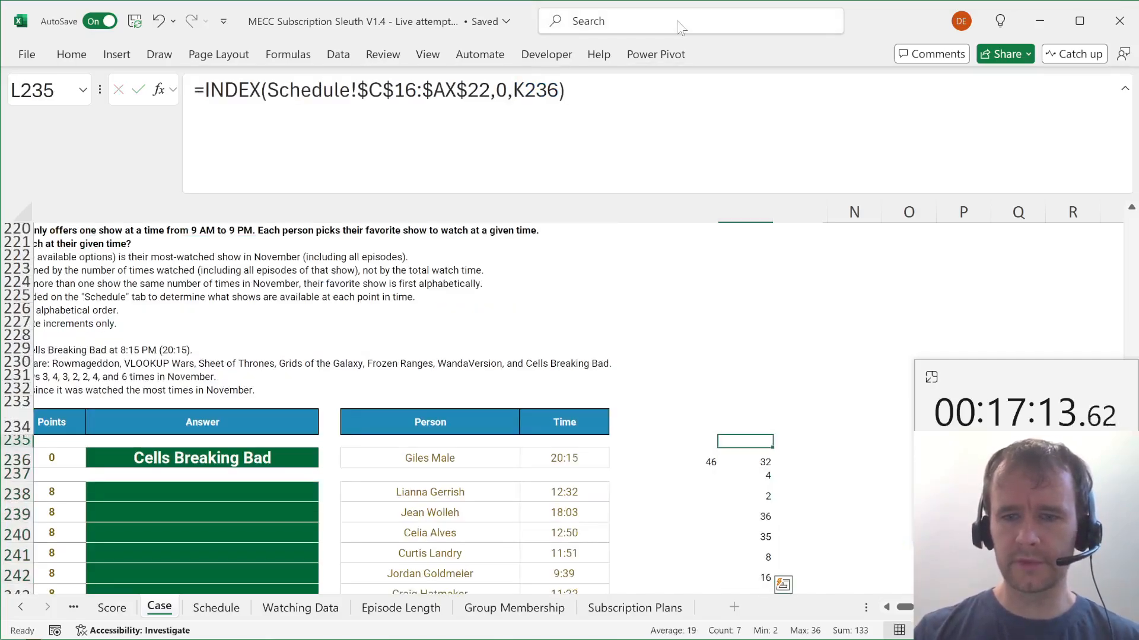
key("Down")
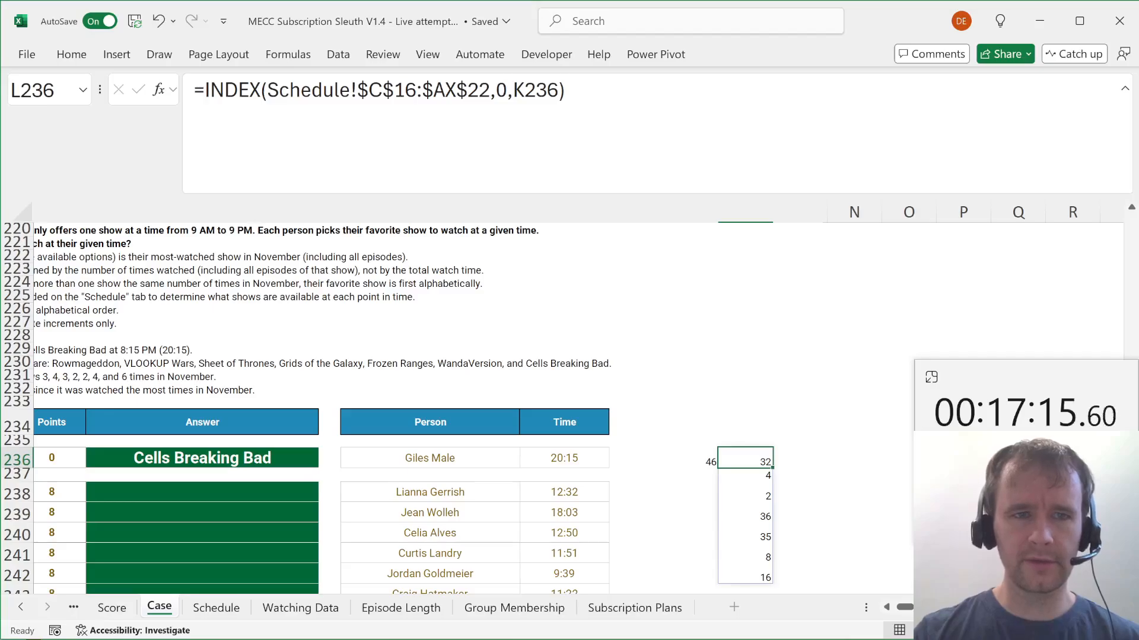
Wrap the L236 formula in an outer INDEX that uses the show names in Schedule!B34:B72 as its array.
left_click(200, 89)
type("ind")
key("Tab")
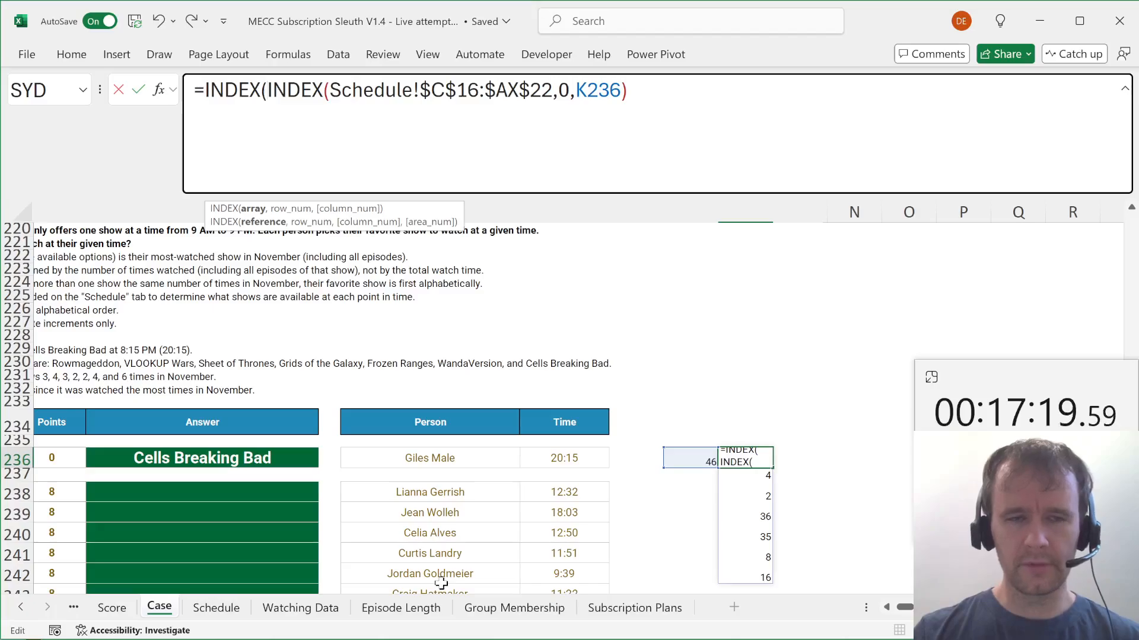
key("alt+Return")
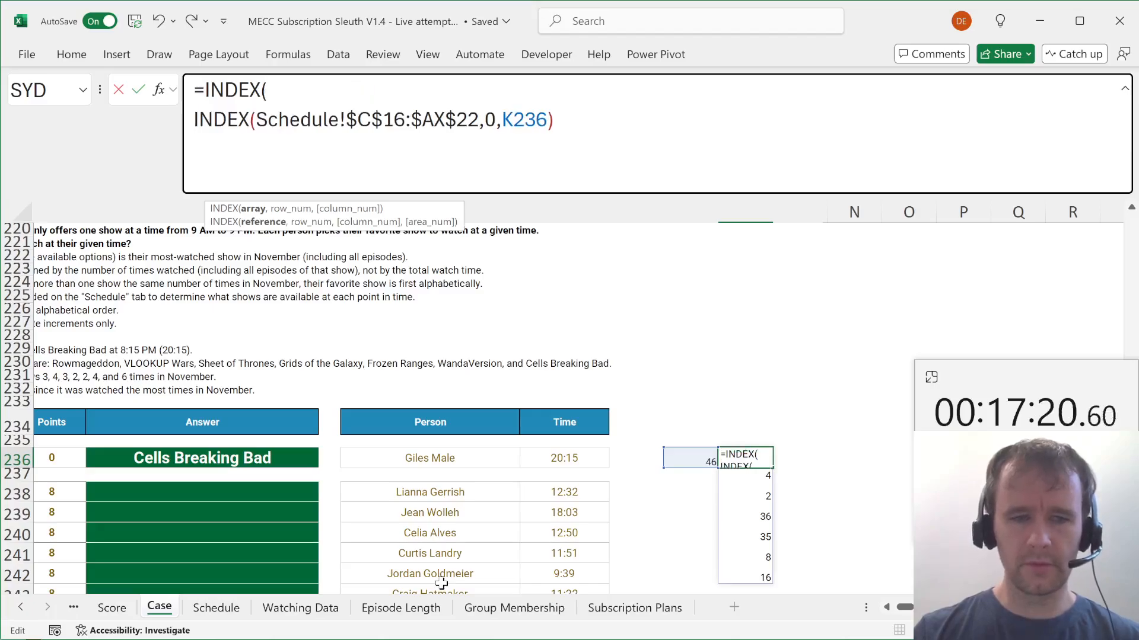
left_click(216, 608)
scroll(219, 586, "left", 10)
scroll(229, 528, "down", 5)
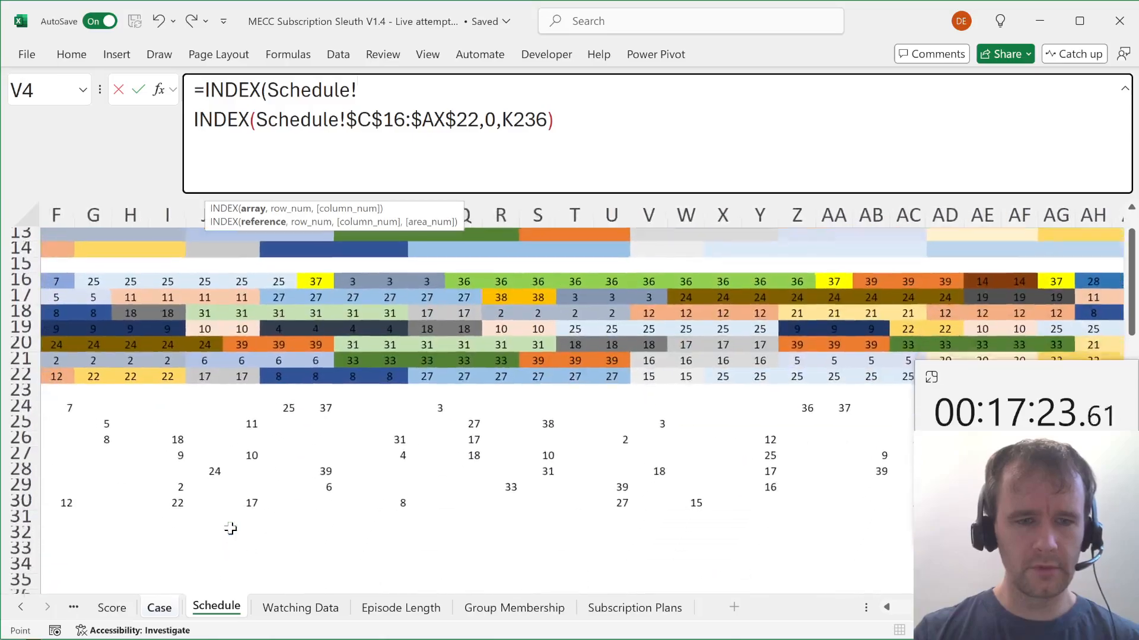
left_click(95, 494)
key("ctrl+shift+Down")
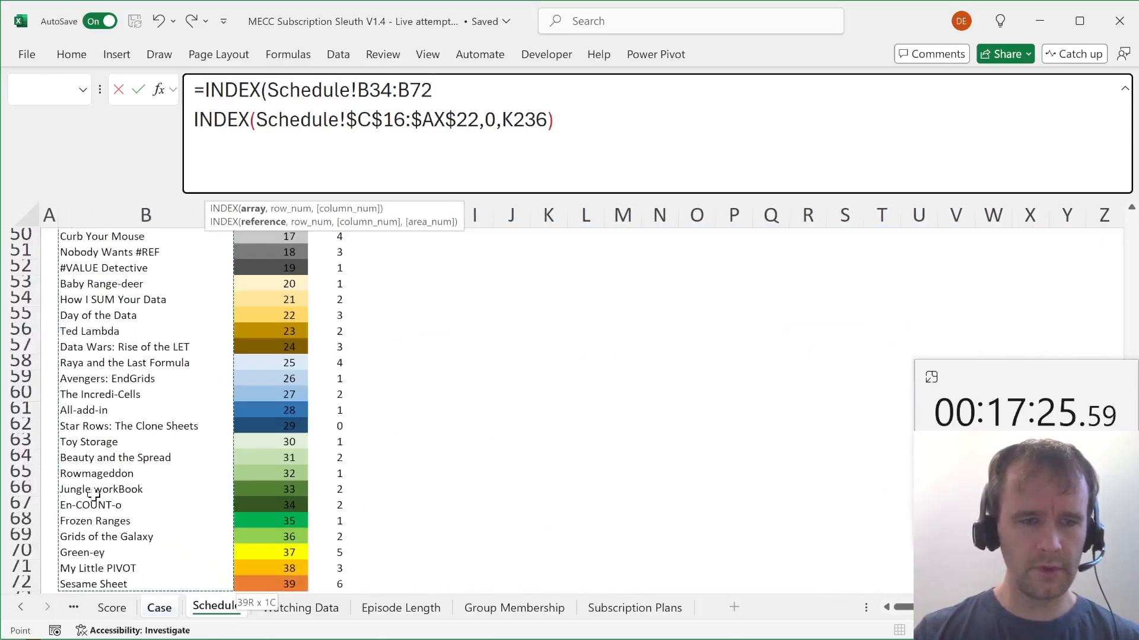
type(",")
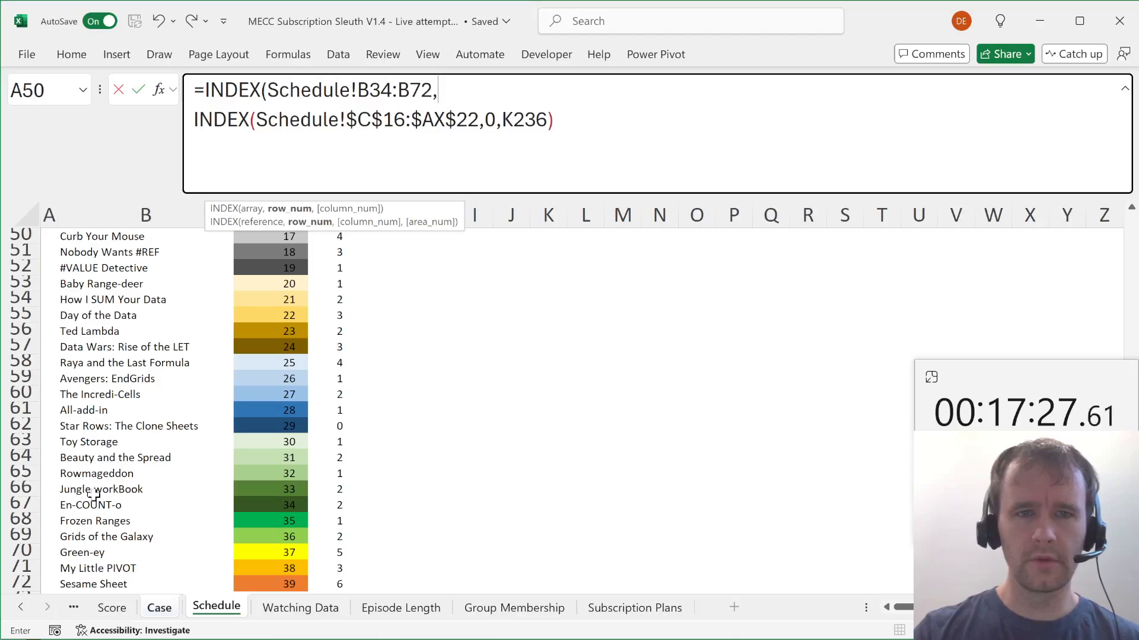
key("Delete")
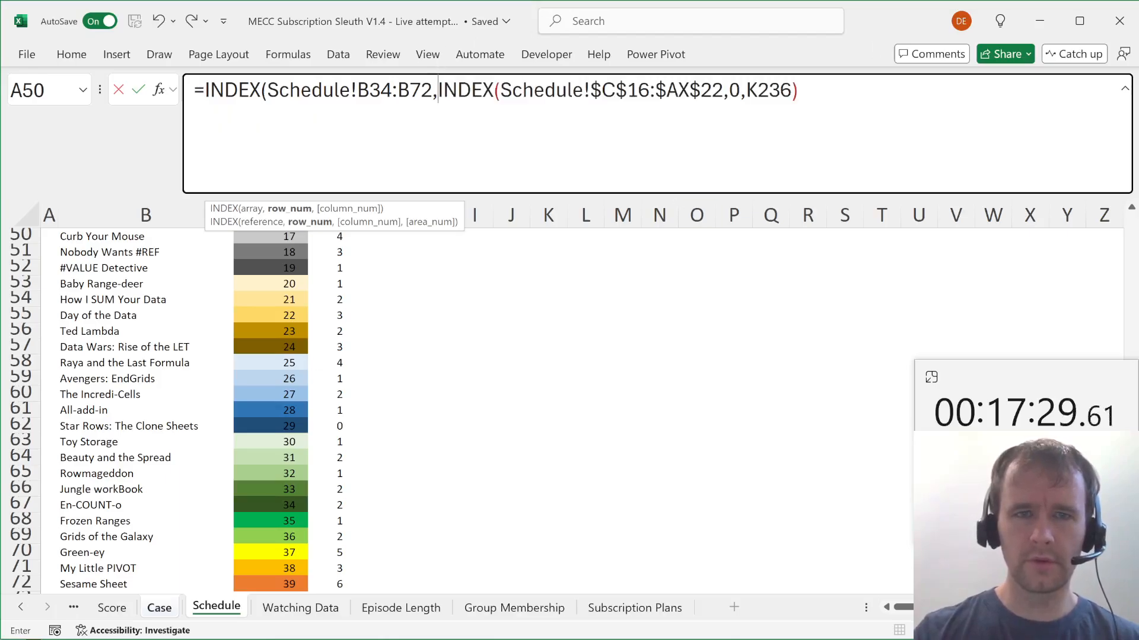
Make the show-name range absolute as $B$34:$B$72 and complete the nested INDEX formula in L236.
left_click_drag(379, 89, 411, 90)
key("F4")
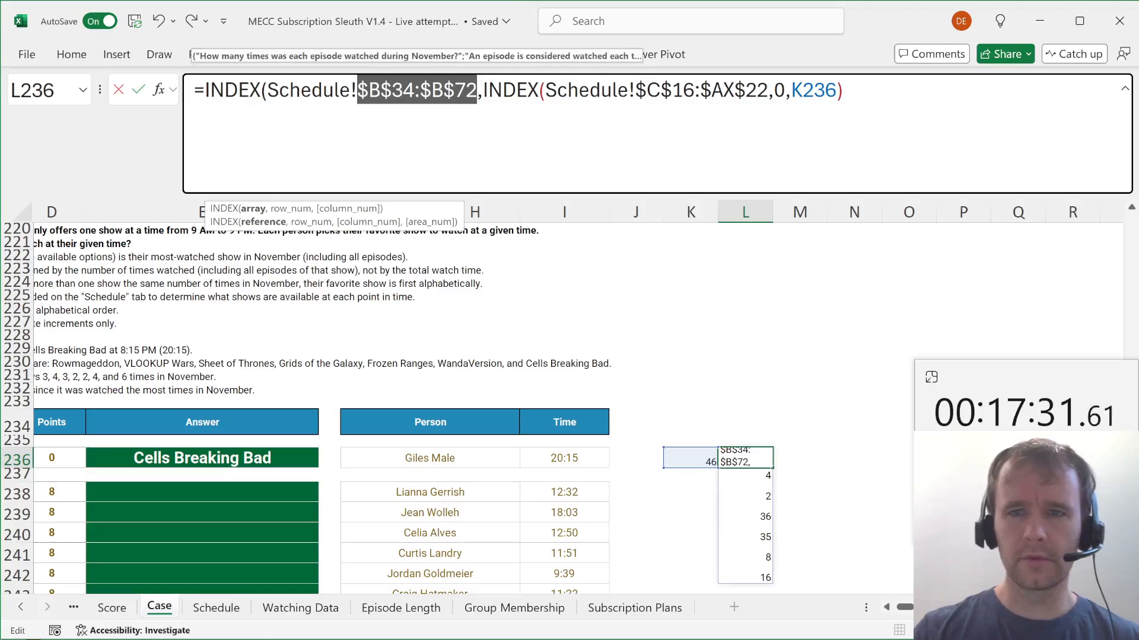
key("End")
type(")")
key("Return")
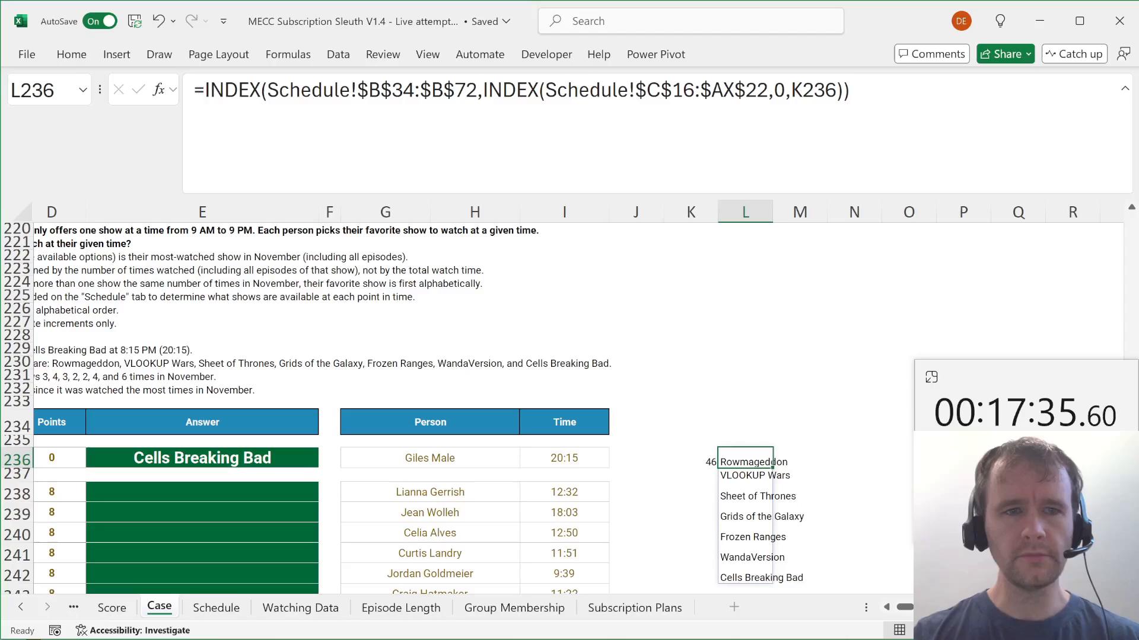
Wrap the L236 formula in a LET that names the nested INDEX result shows.
left_click(205, 90)
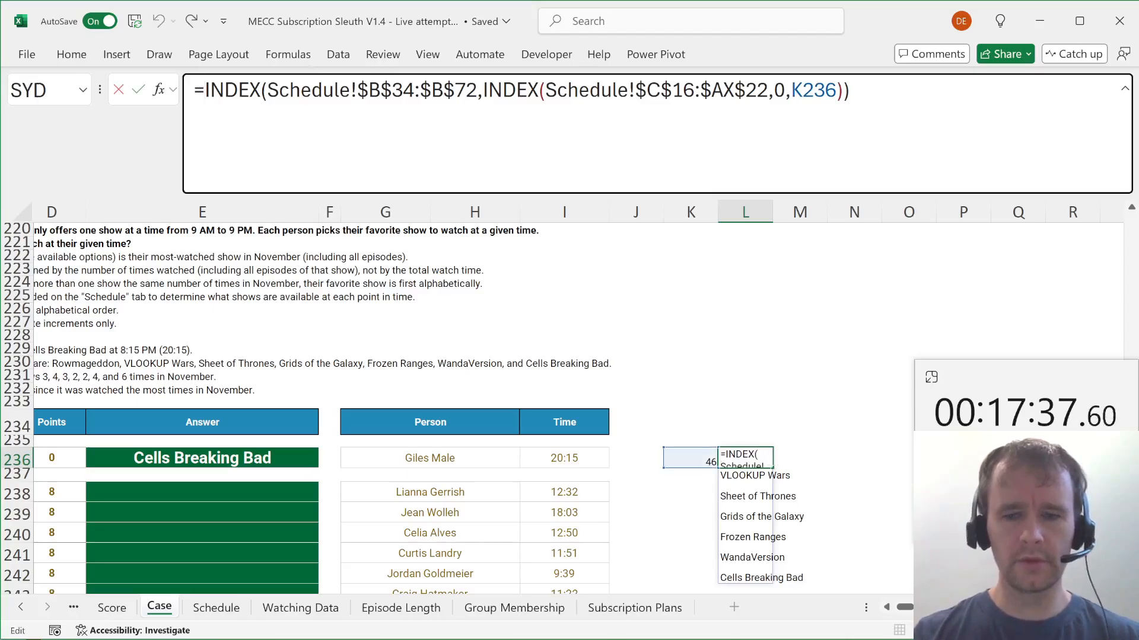
type("let")
key("Tab")
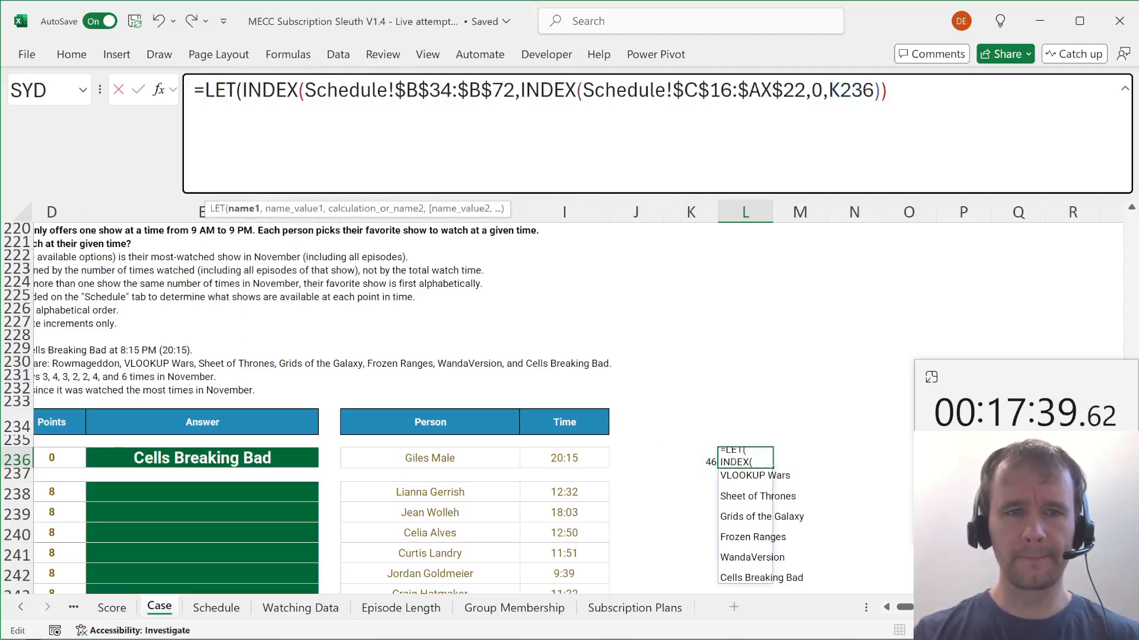
type("shows,")
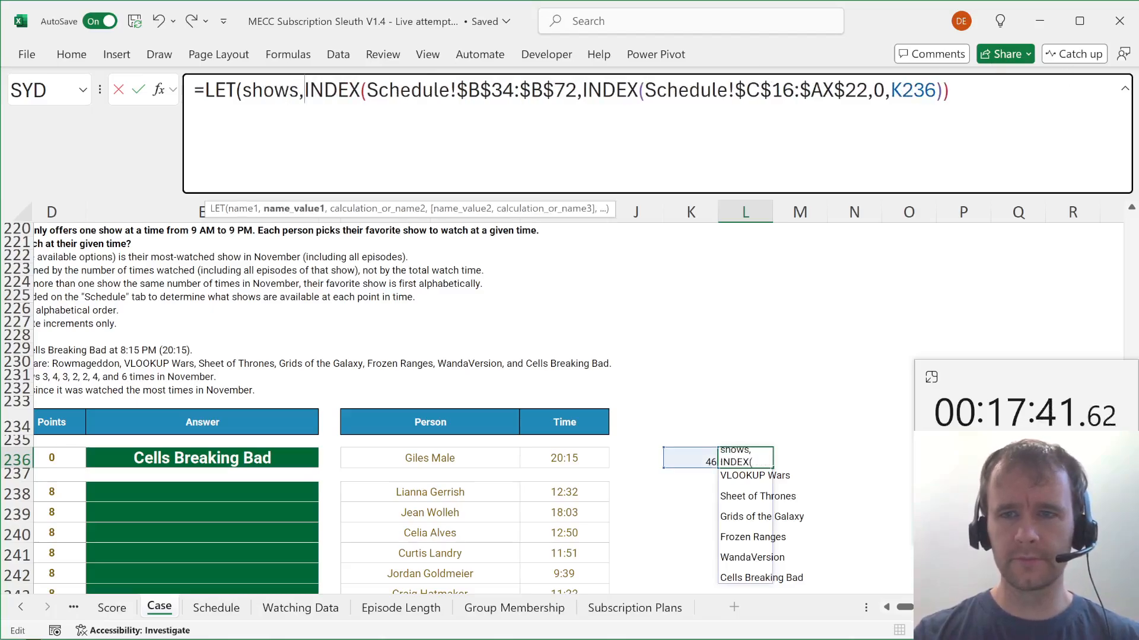
Add a cnts variable on a new line of the LET, starting a COUNTIFS that matches views[Show] against shows.
key("End")
type(",")
key("alt+Return")
type("cnts")
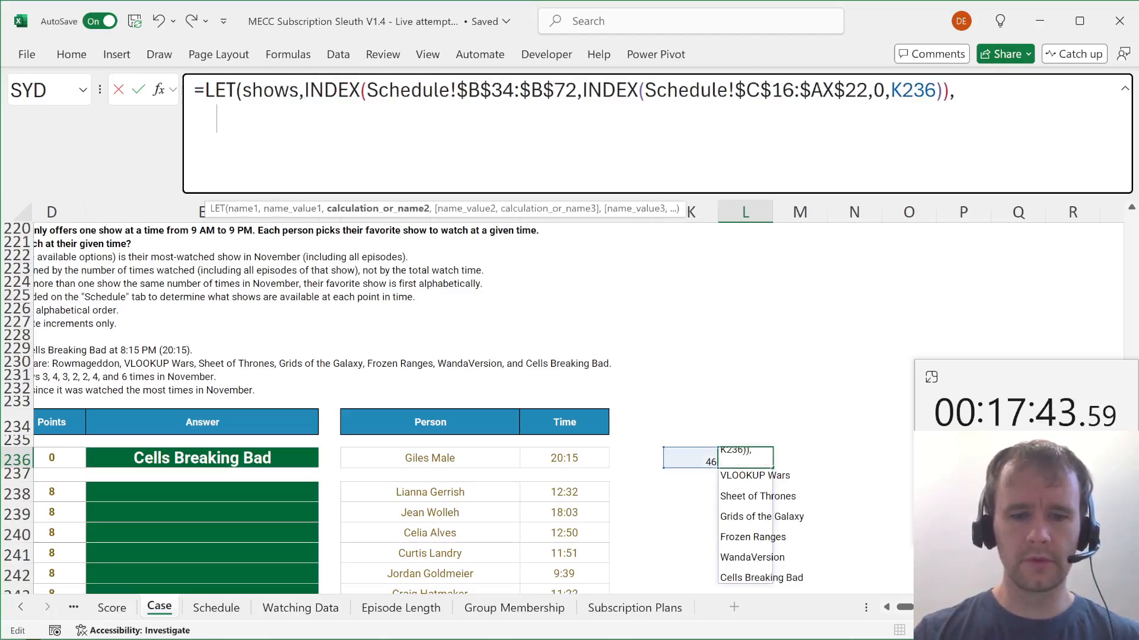
type(",countifs")
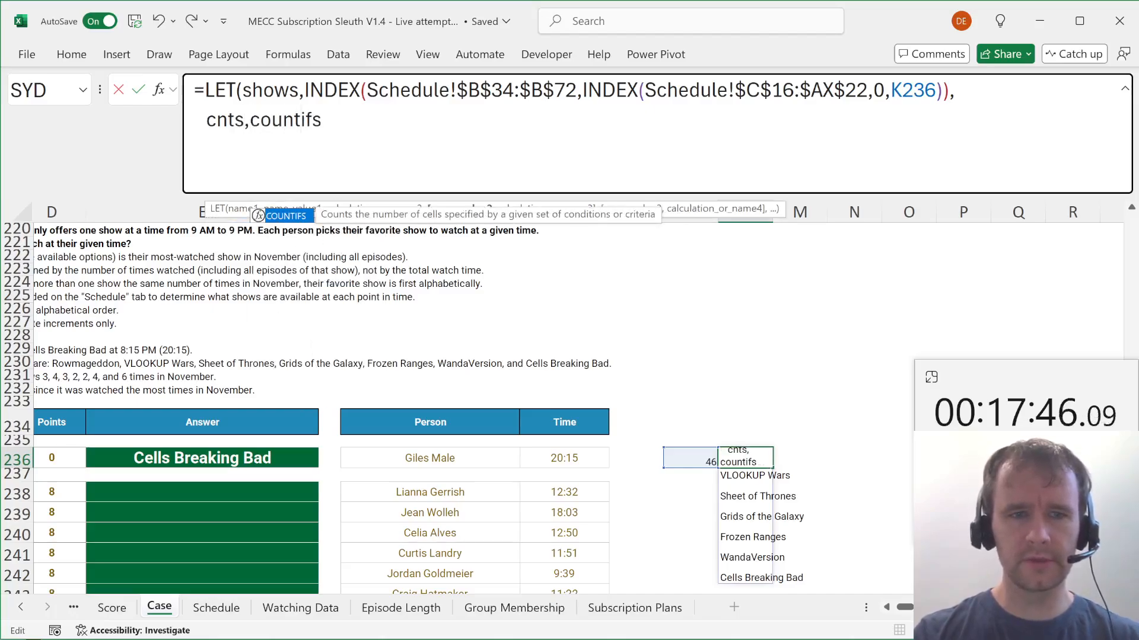
key("Tab")
type("views[")
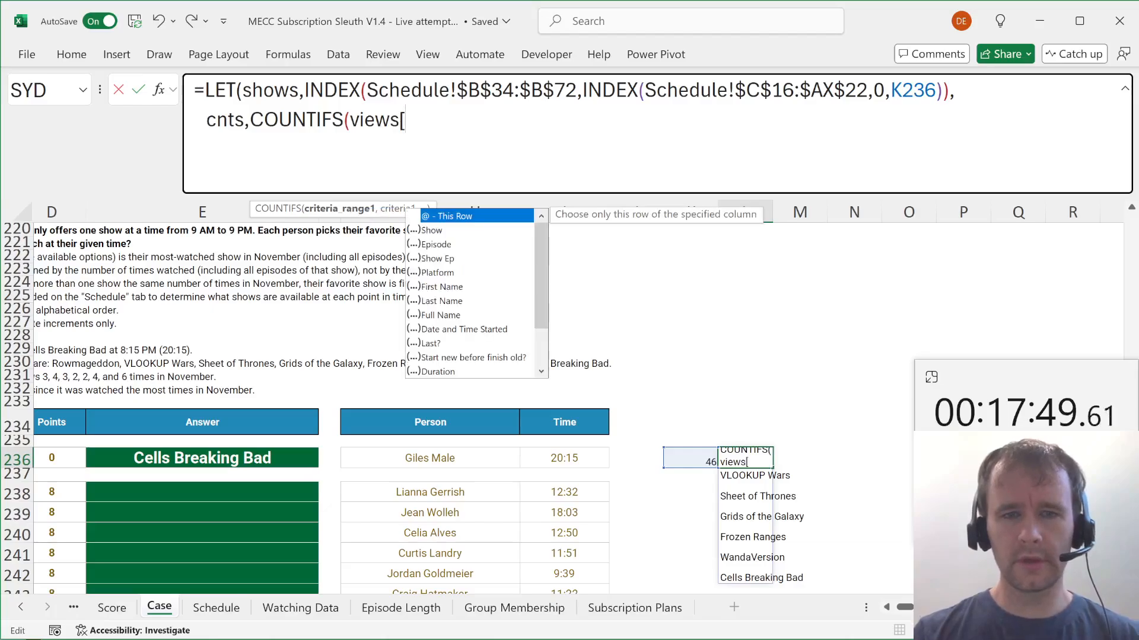
type("Show],")
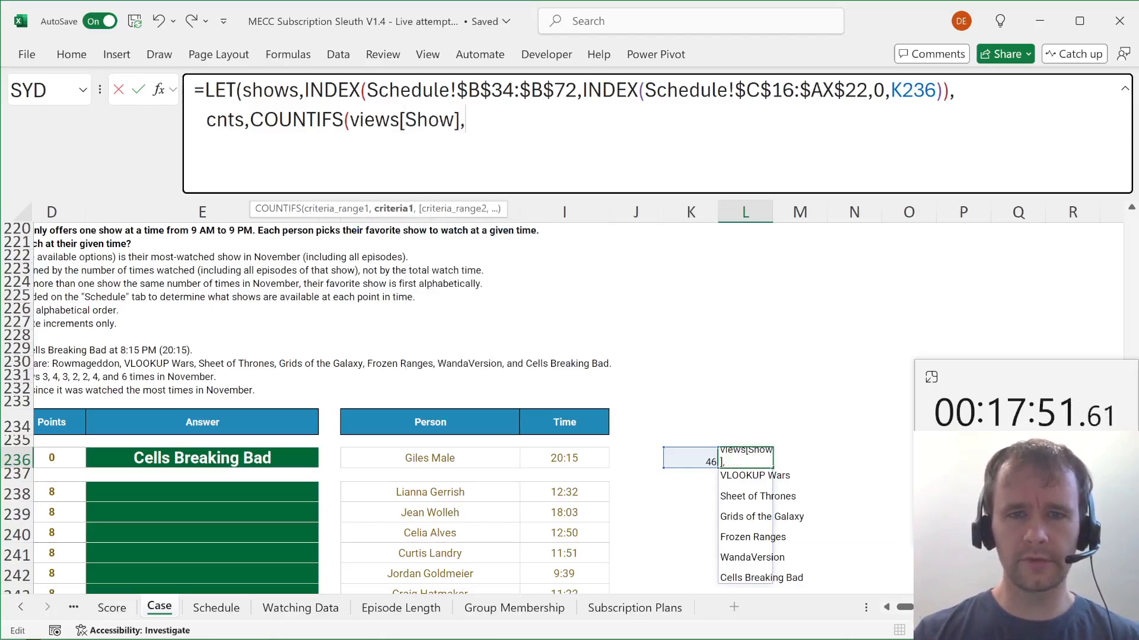
type("shows,")
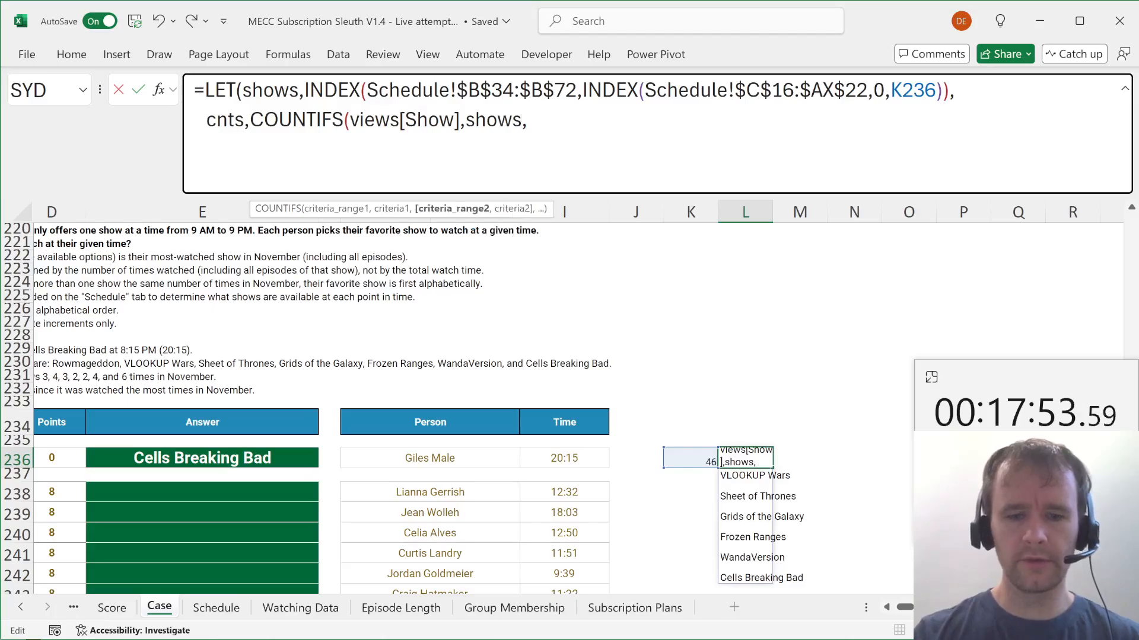
Complete the COUNTIFS with views[Full Name] matching G236, and return cnts from the L236 LET formula.
type("views[f")
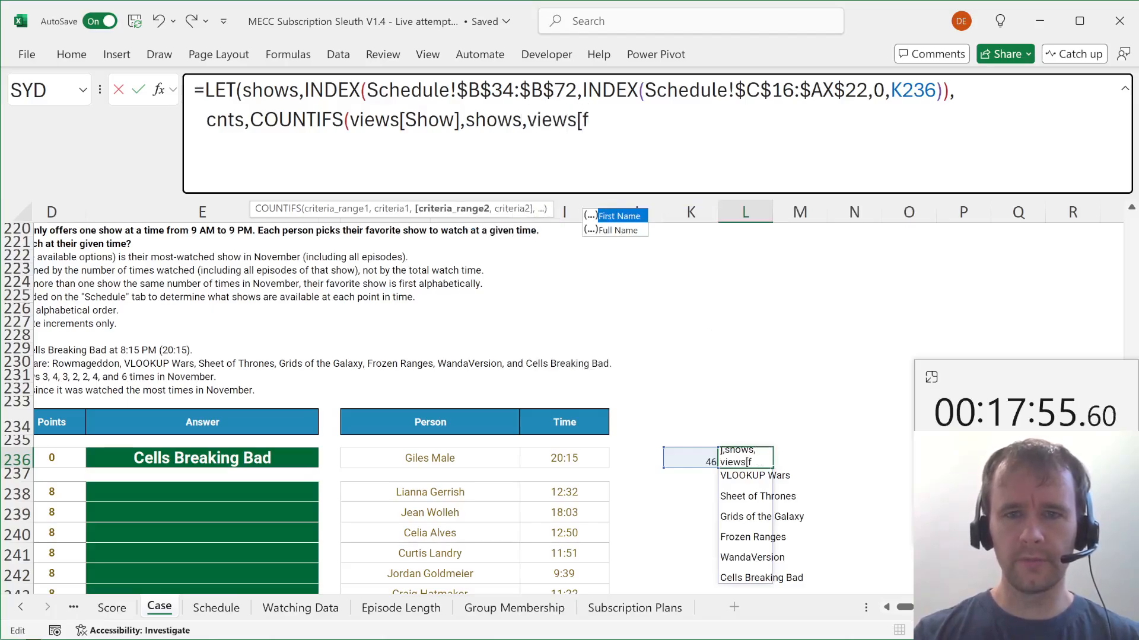
key("Down")
key("Tab")
type("],")
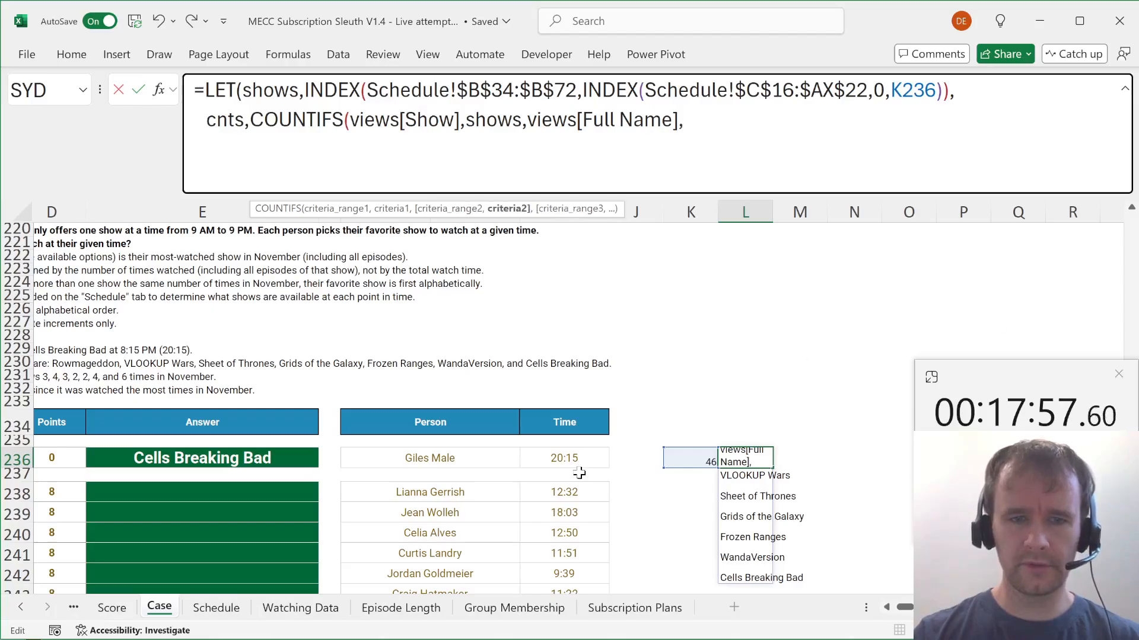
left_click(362, 460)
type(")")
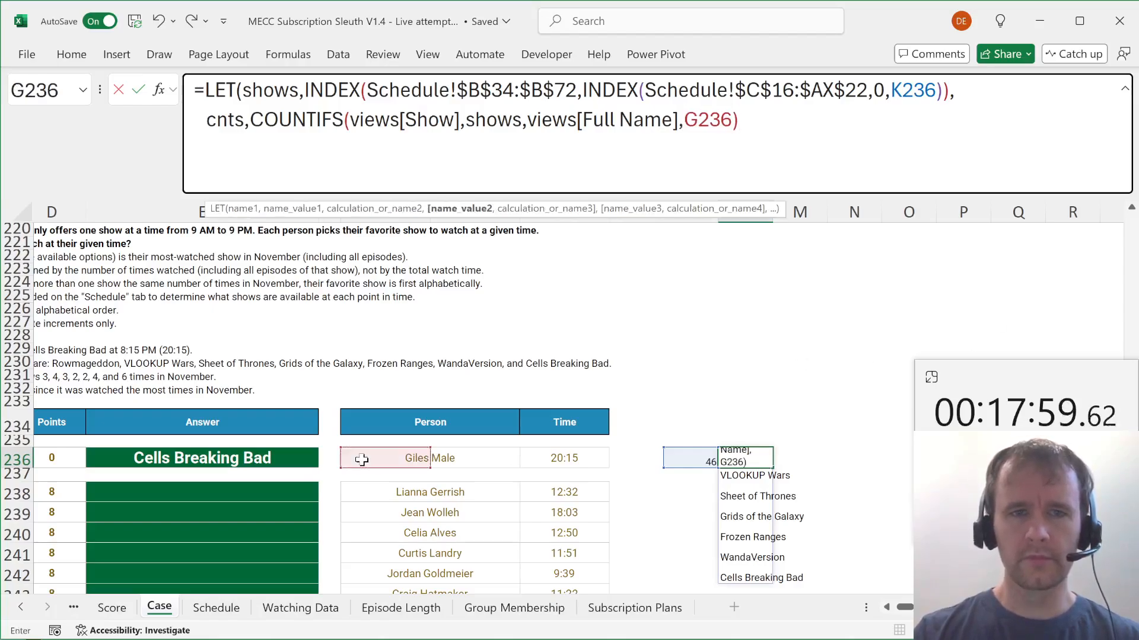
type(",cnts)")
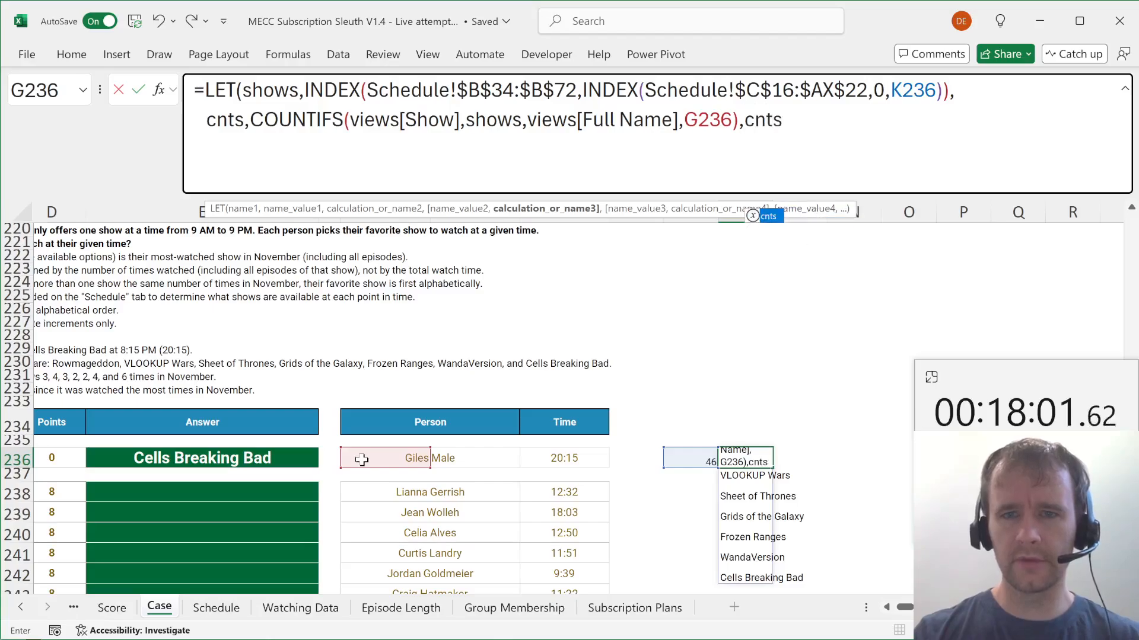
key("Return")
Compare the spilled counts from L236 with the view counts given in the worked example.
key("Down")
key("Down")
key("Down")
key("Down")
key("Down")
key("Down")
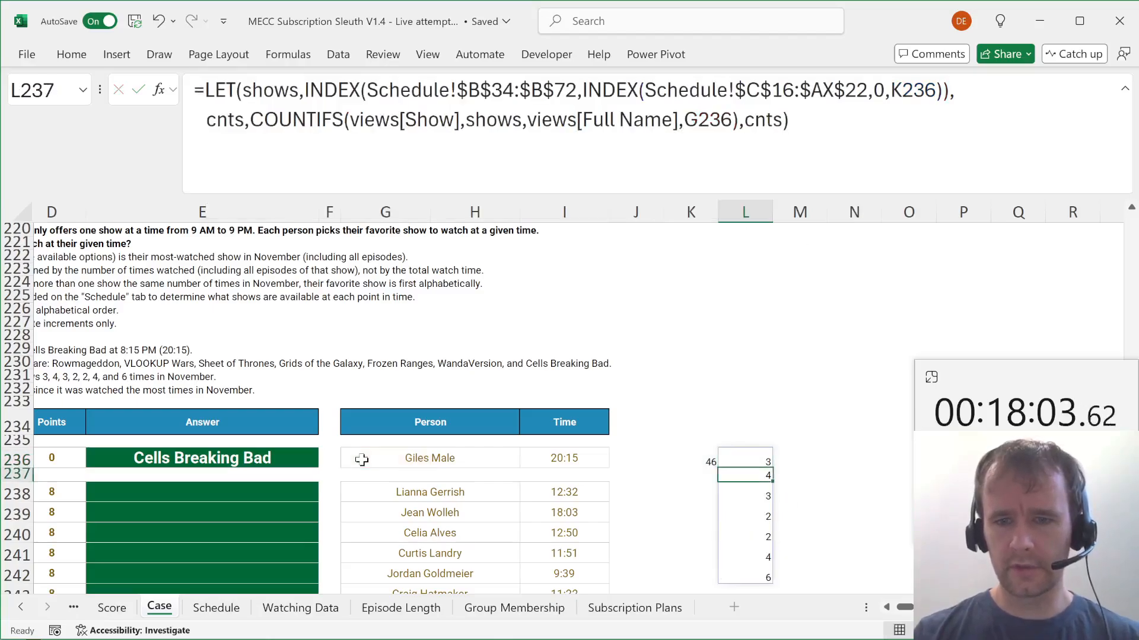
key("ctrl+Up")
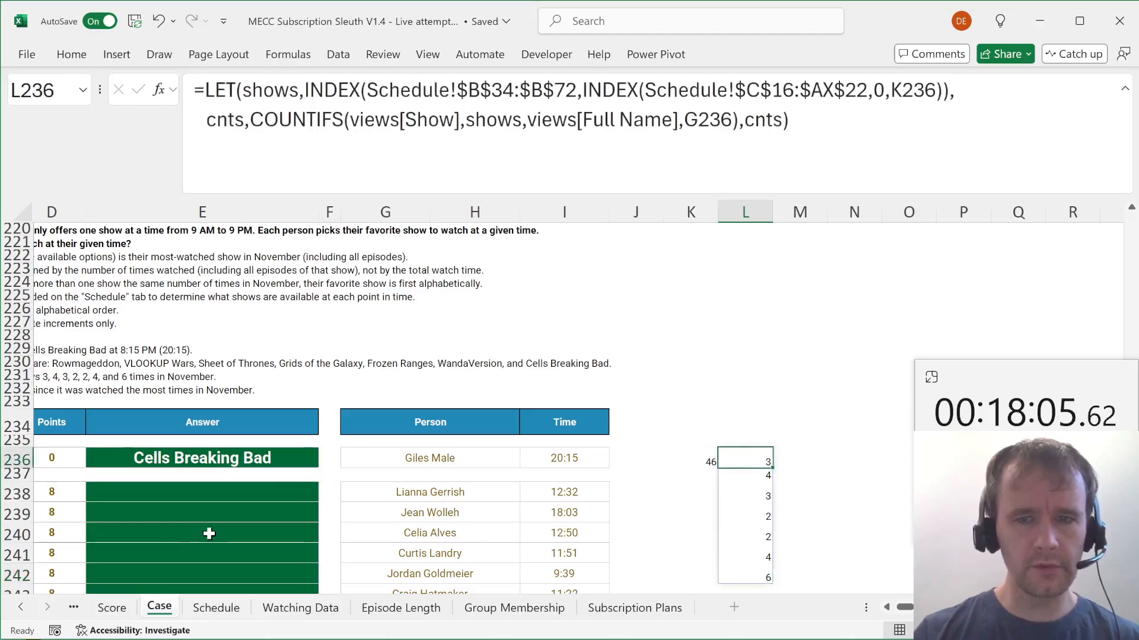
scroll(210, 533, "left", 2)
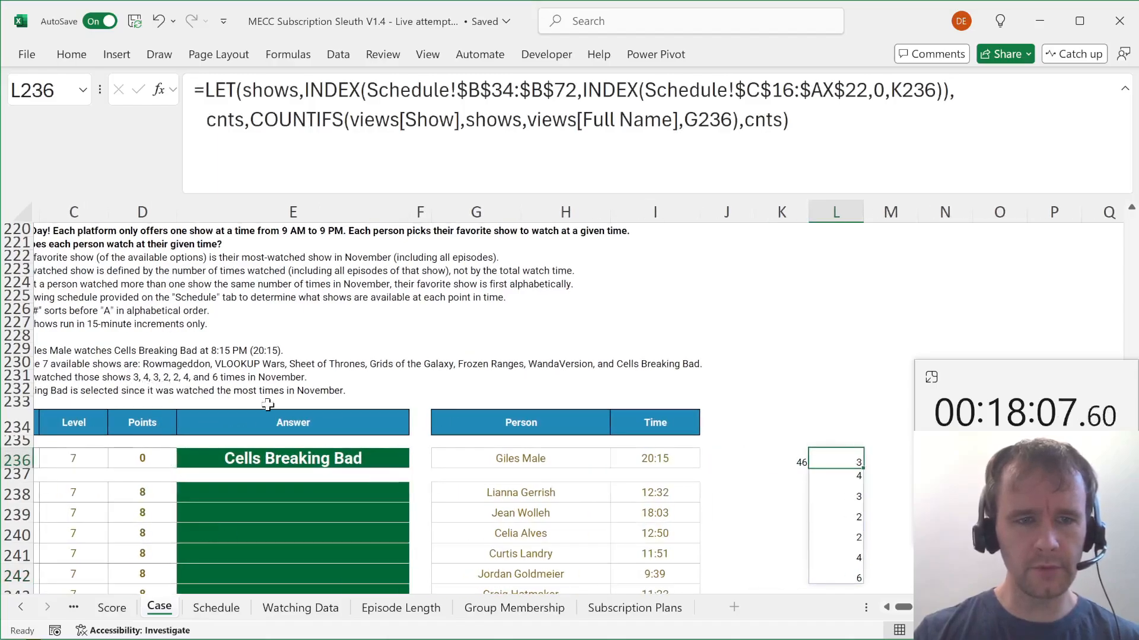
scroll(269, 407, "right", 2)
key("Left")
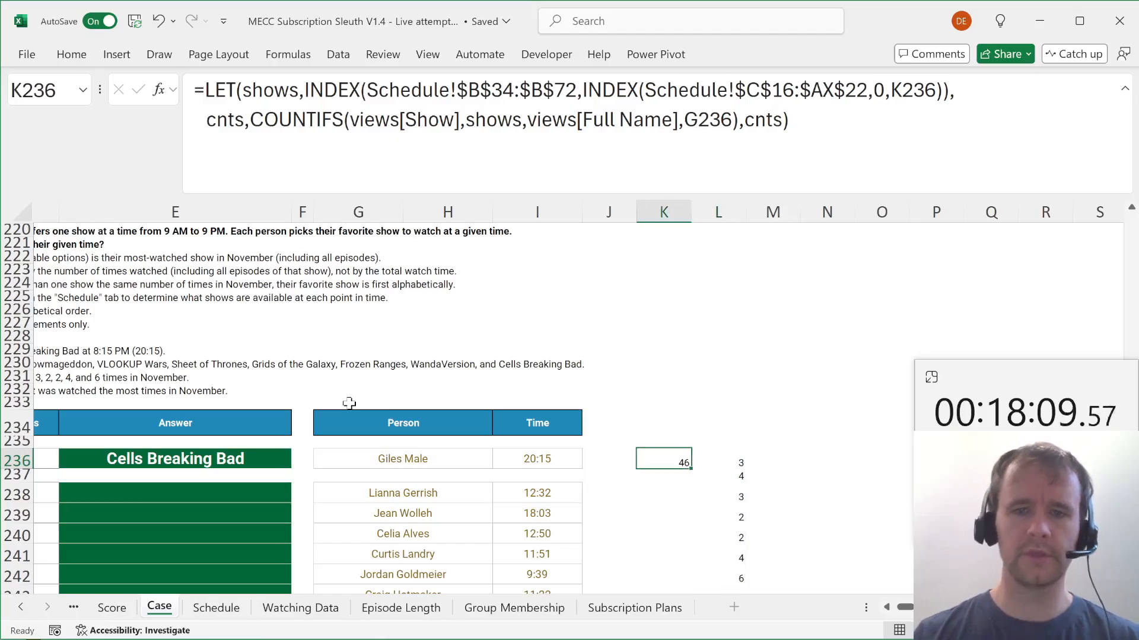
key("Right")
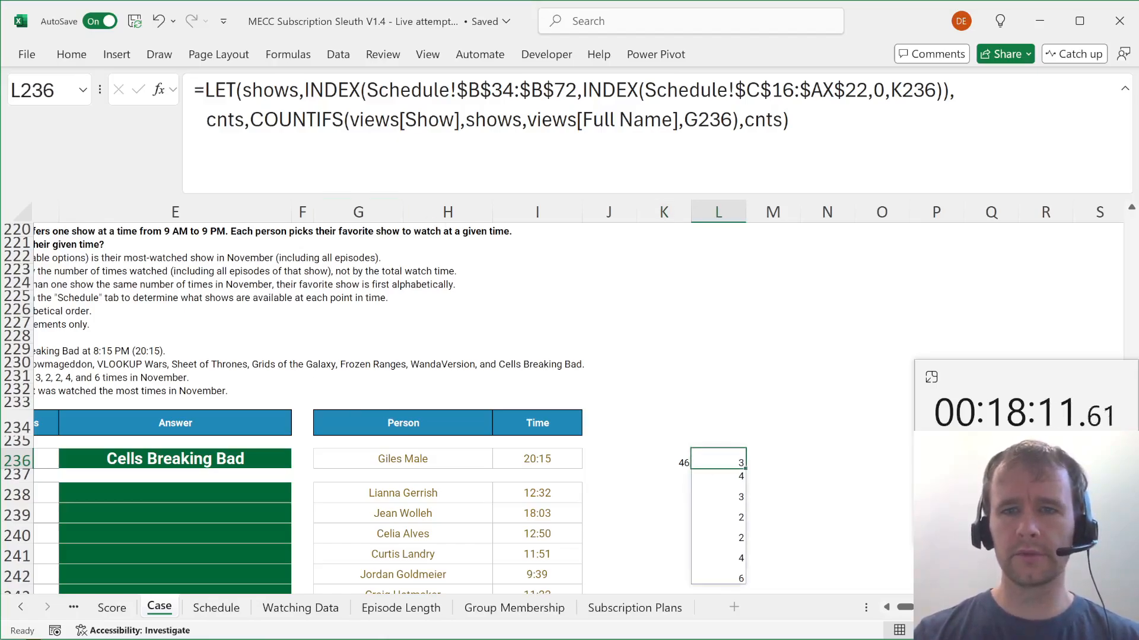
Put the final cnts argument of the L236 LET formula on its own line.
key("F2")
key("Left")
key("Left")
key("Left")
key("Left")
key("Left")
key("alt+Return")
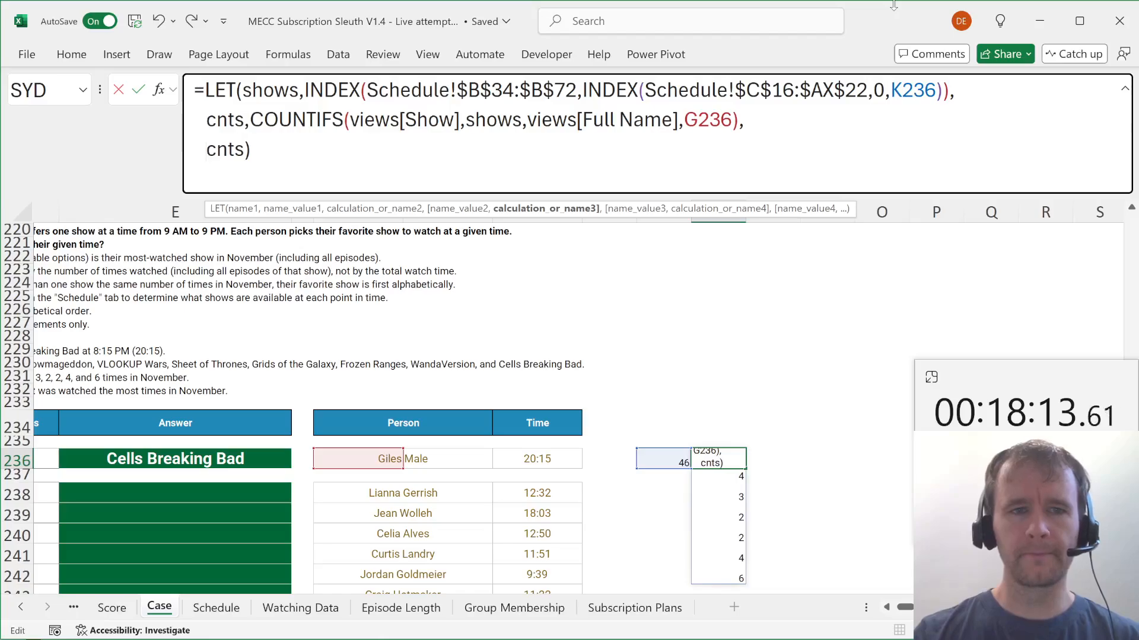
Replace the LET's returned cnts with SORTBY(shows,cnts) to list the shows by view count.
type("sortb")
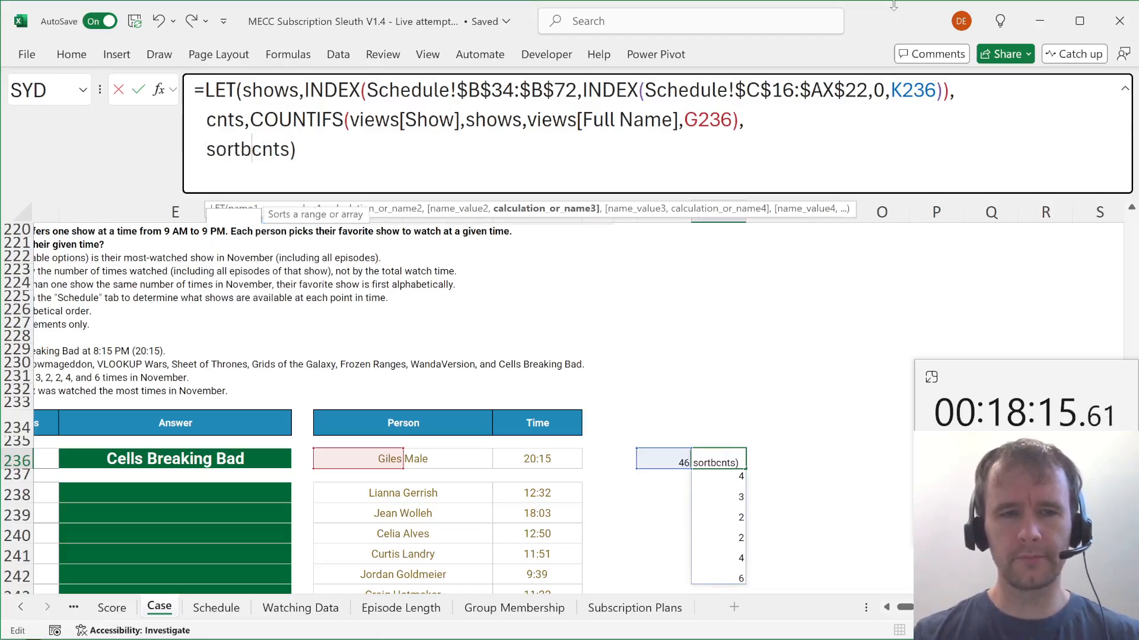
key("Tab")
key("ctrl+shift+Right")
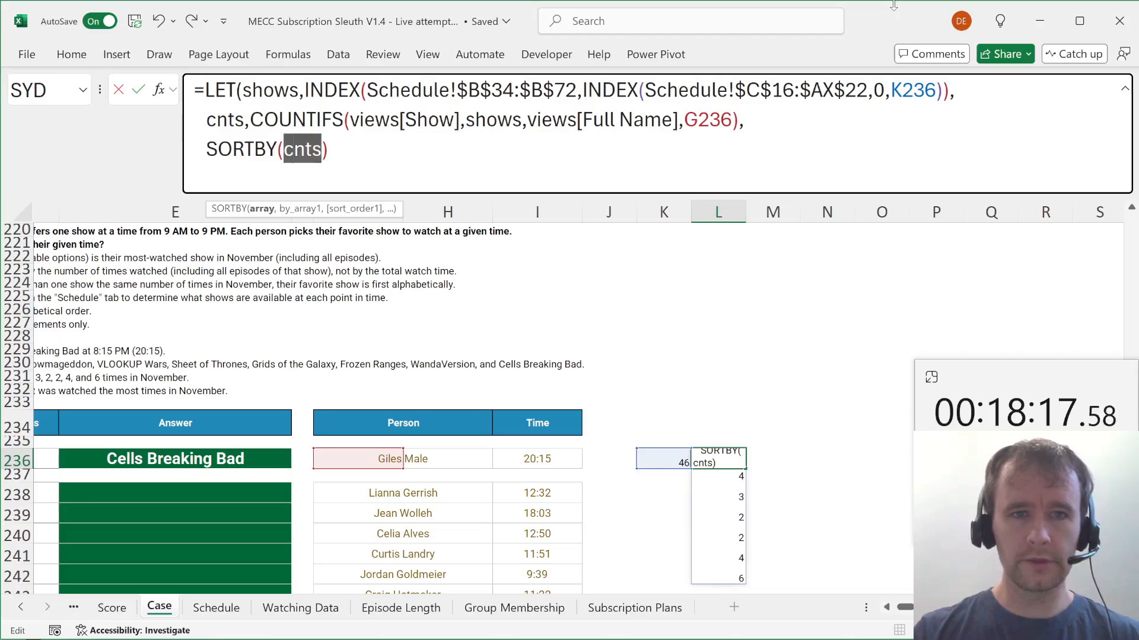
type("shows,cnts)")
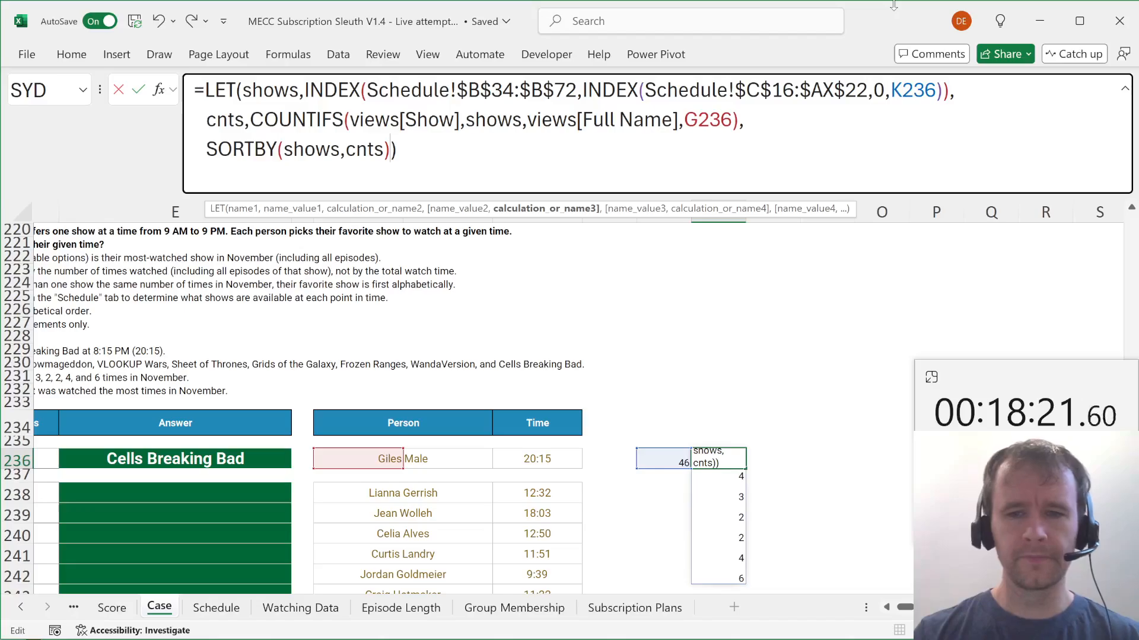
key("Return")
key("Up")
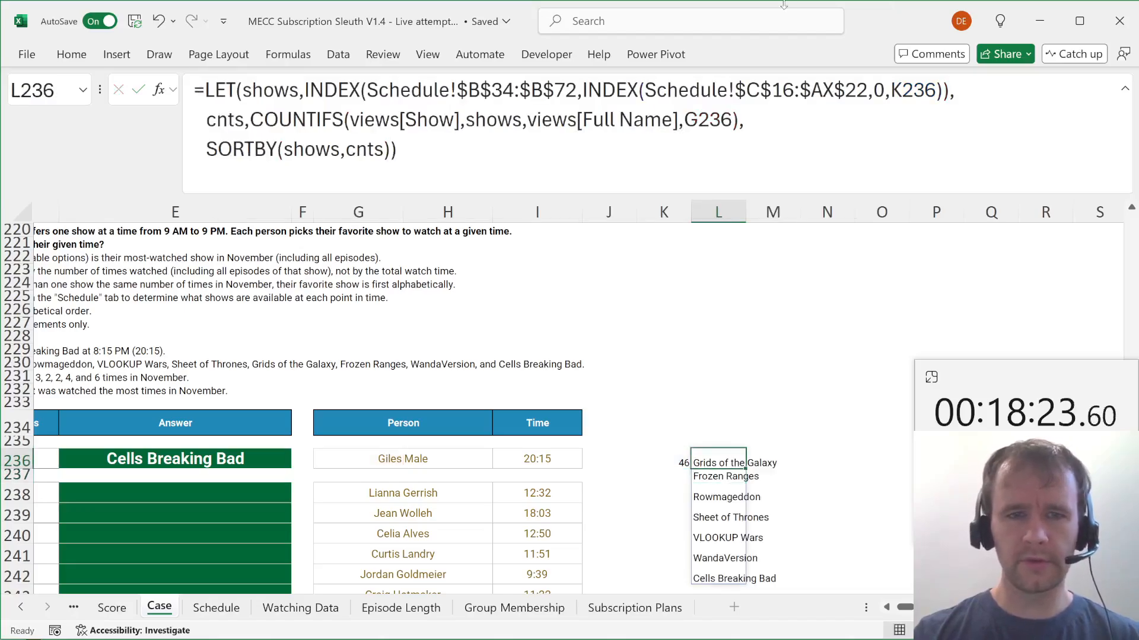
Negate cnts in the L236 SORTBY so the most-watched shows come first.
key("F2")
key("Left")
key("Left")
key("Left")
key("Left")
key("Left")
key("Left")
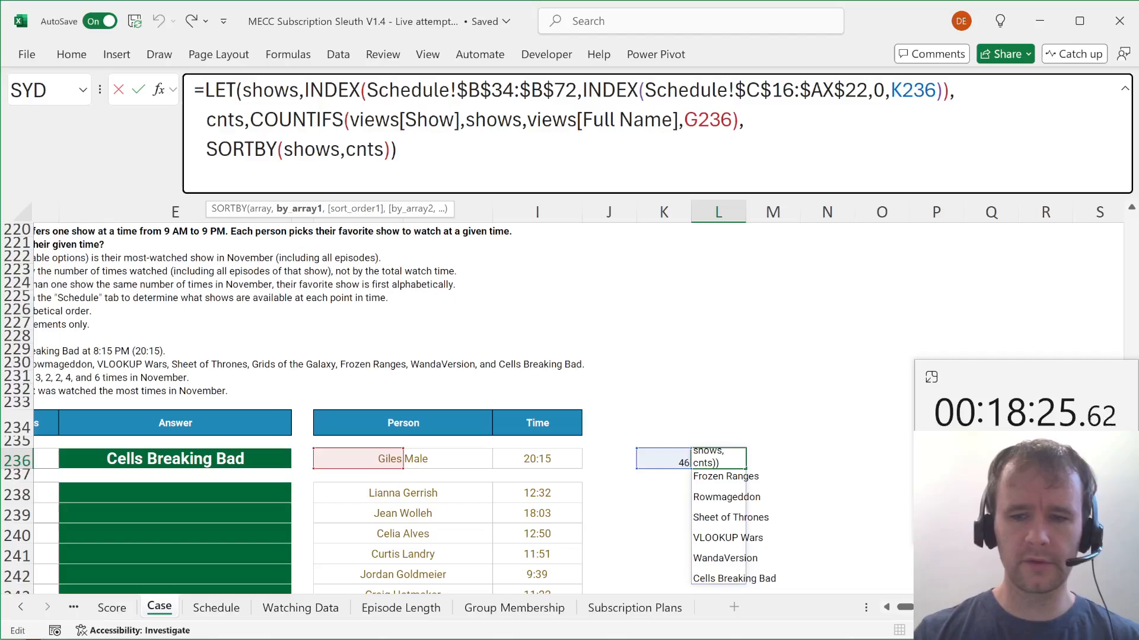
type("-")
key("Return")
key("Up")
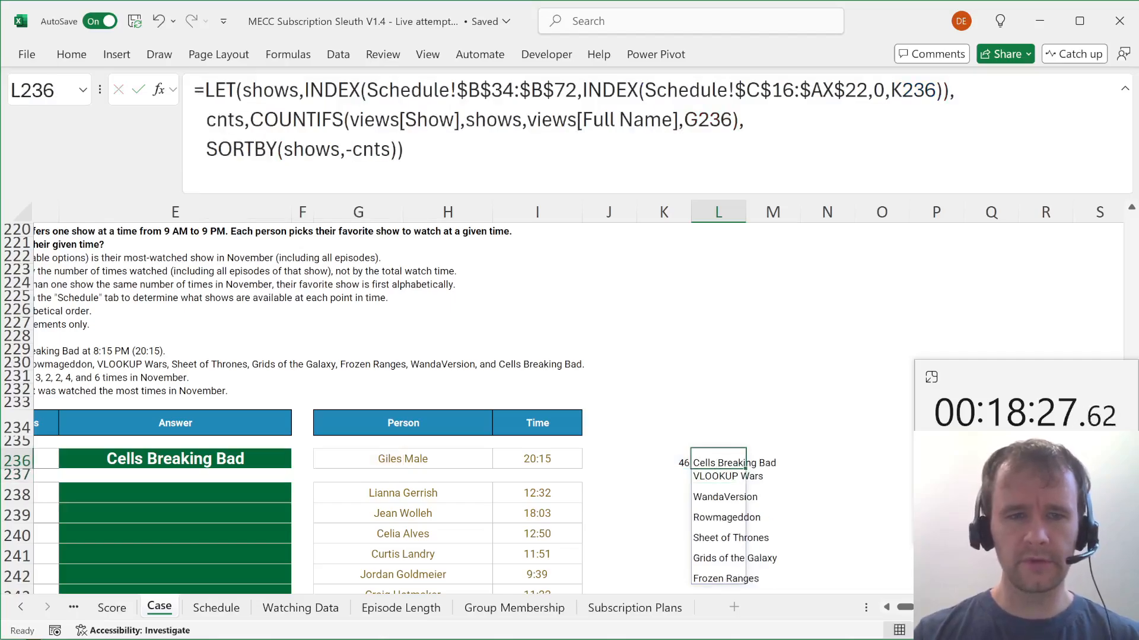
Replace the SORTBY in L236 with FILTER(shows,cnts=MAX(cnts)) to return only the most-watched shows.
key("F2")
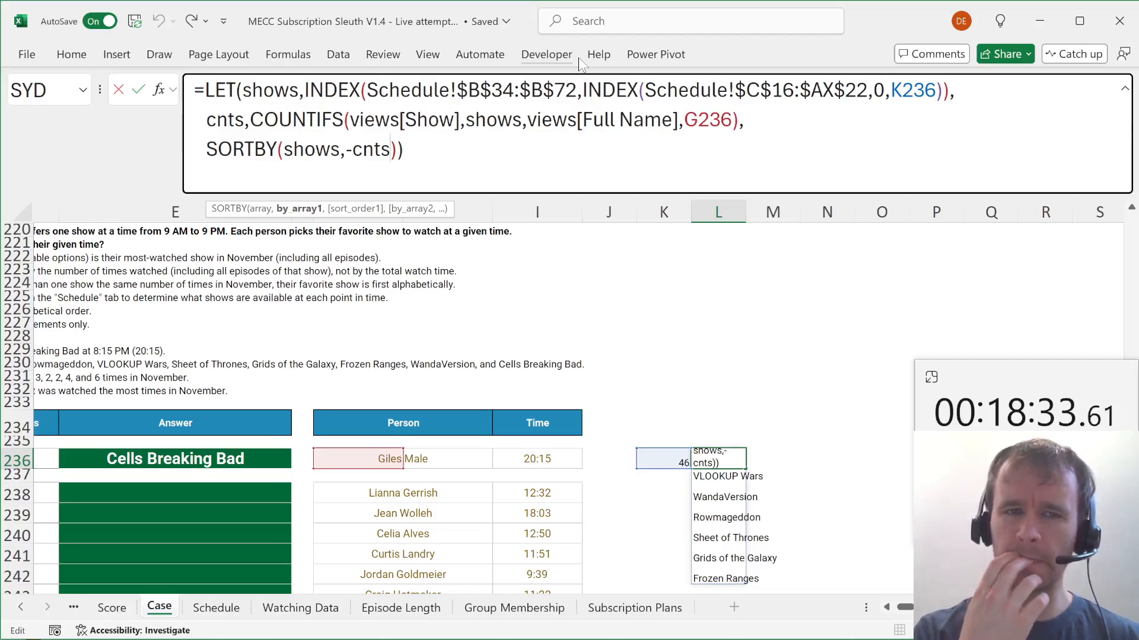
key("Right")
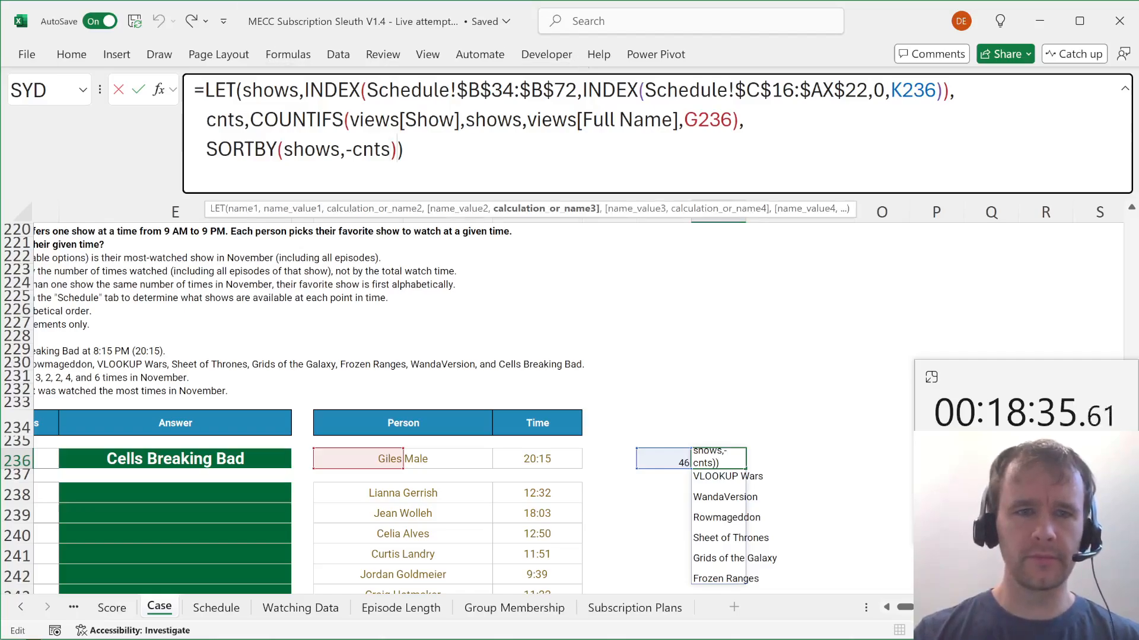
key("shift+Home")
type("fil")
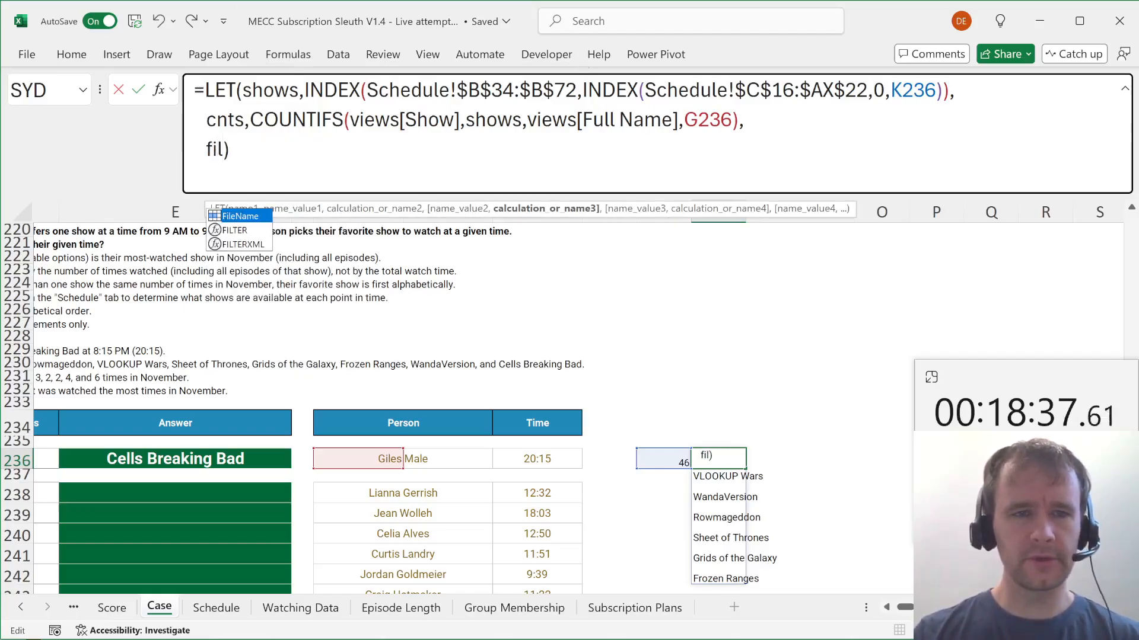
key("Tab")
type("shows,")
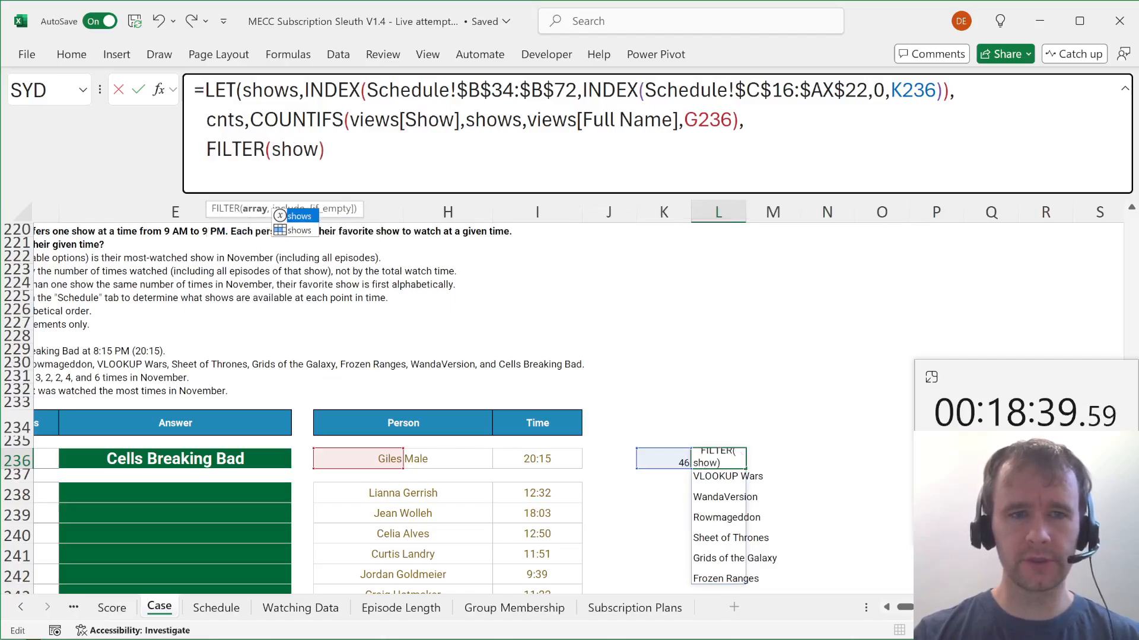
type("cnts")
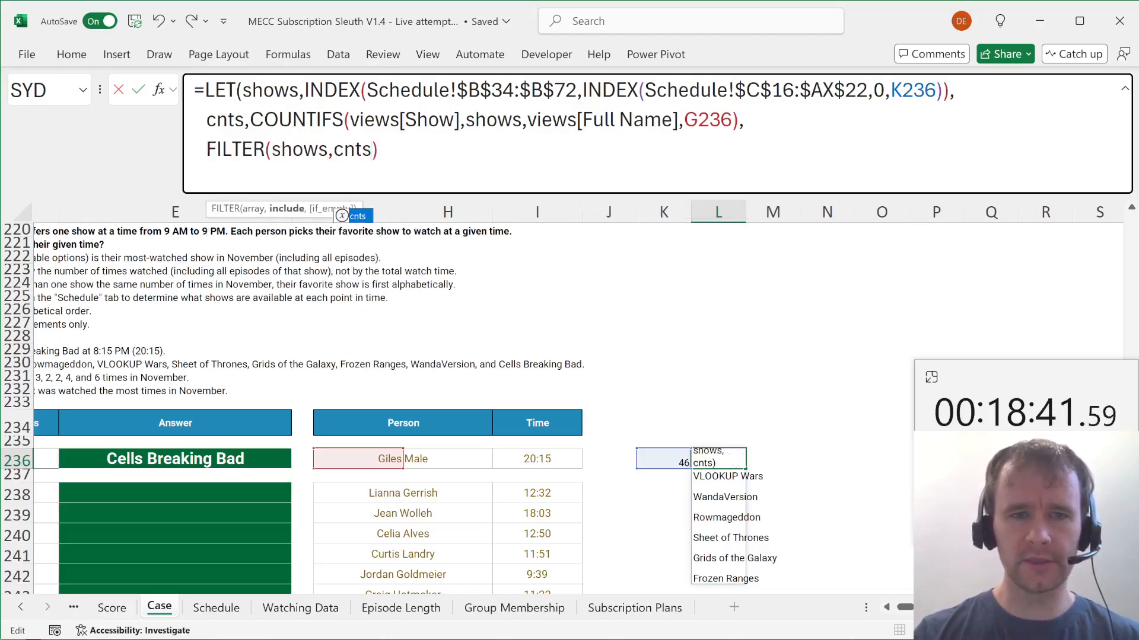
type("=max")
key("Tab")
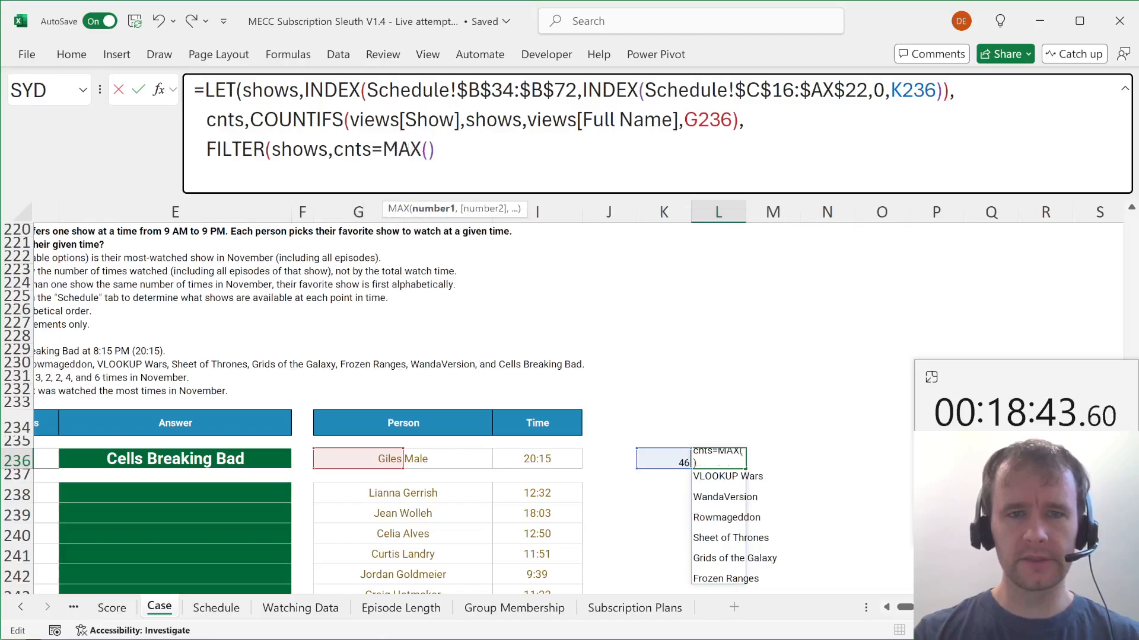
type("cnts))")
key("Return")
key("Up")
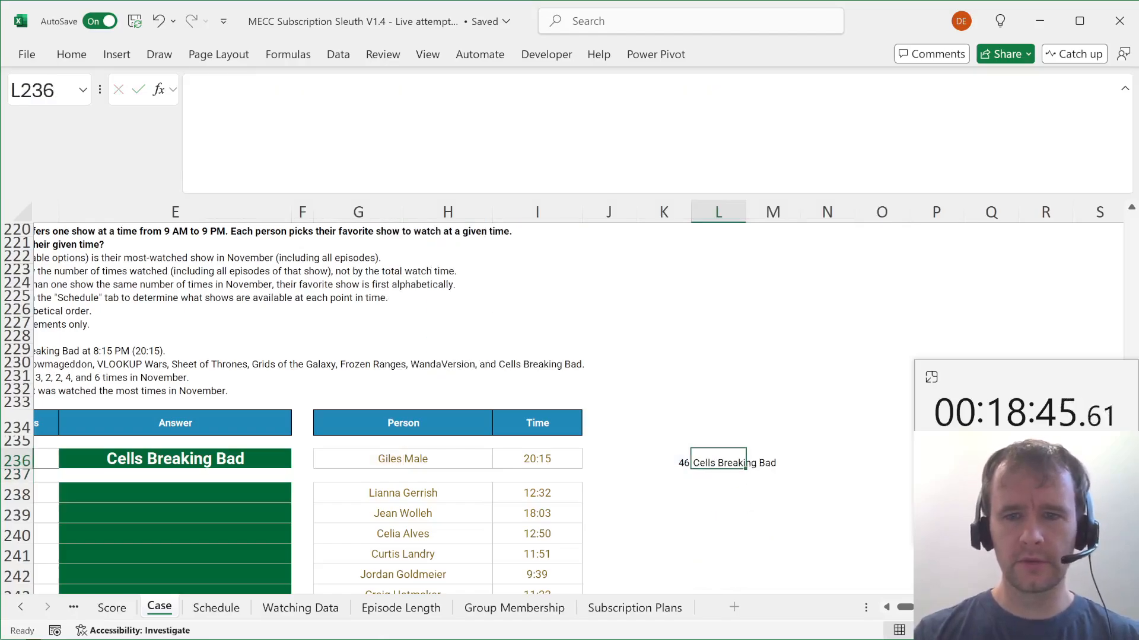
Wrap the FILTER in L236 in a SORT function to put tied shows in alphabetical order.
left_click(206, 149)
type("sorFILTER(shows,cnts=MAX(cnts)))")
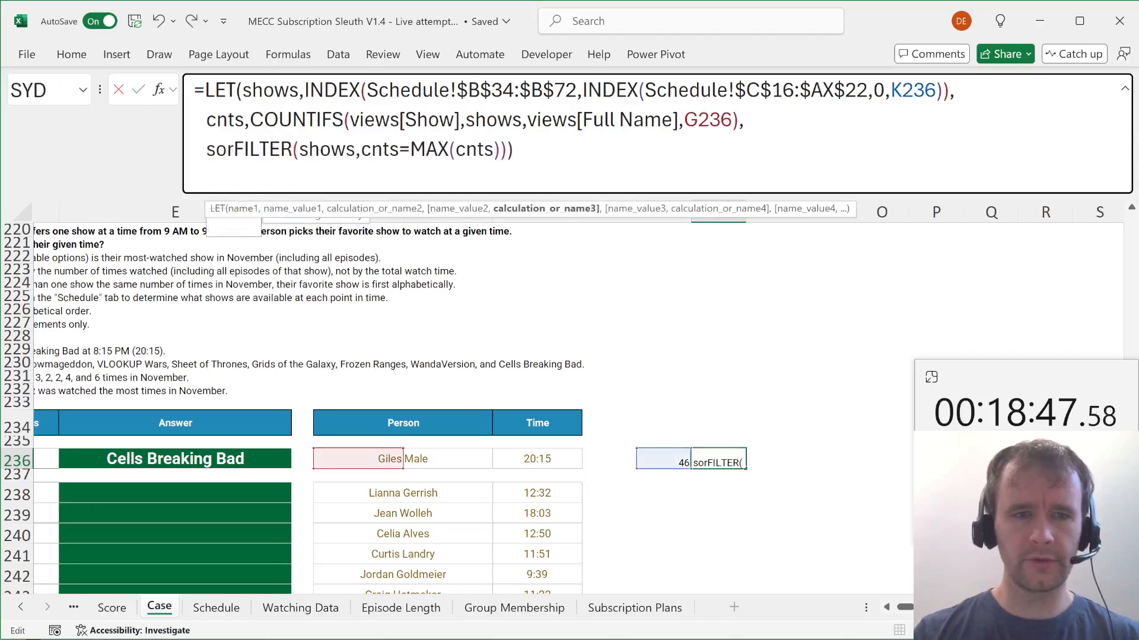
key("Tab")
key("Return")
key("Up")
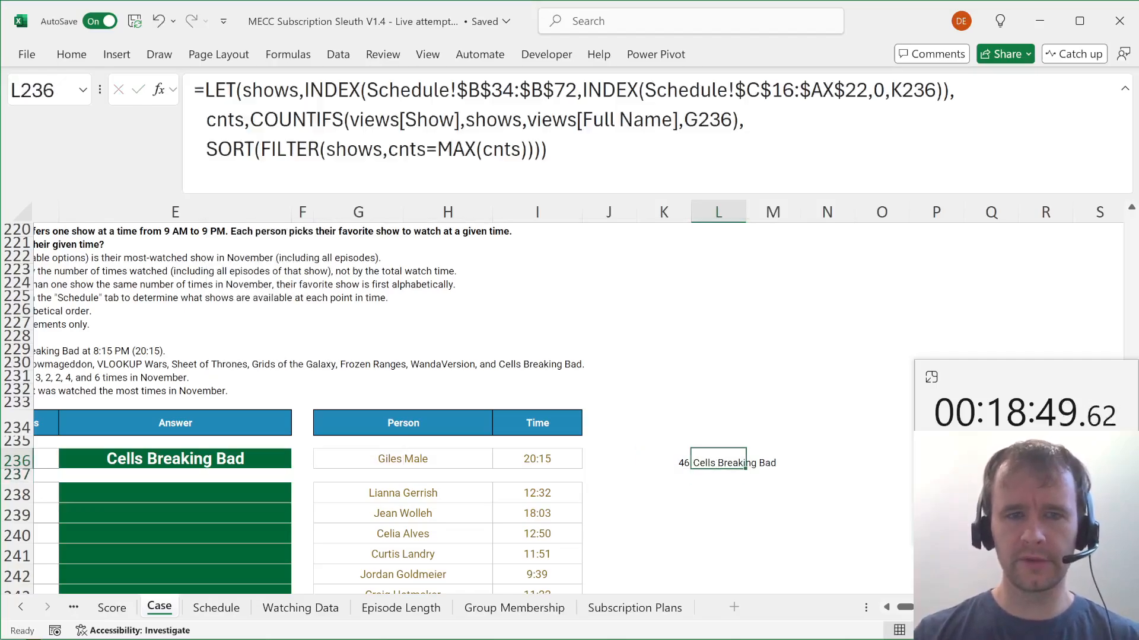
left_click(207, 149)
key("Return")
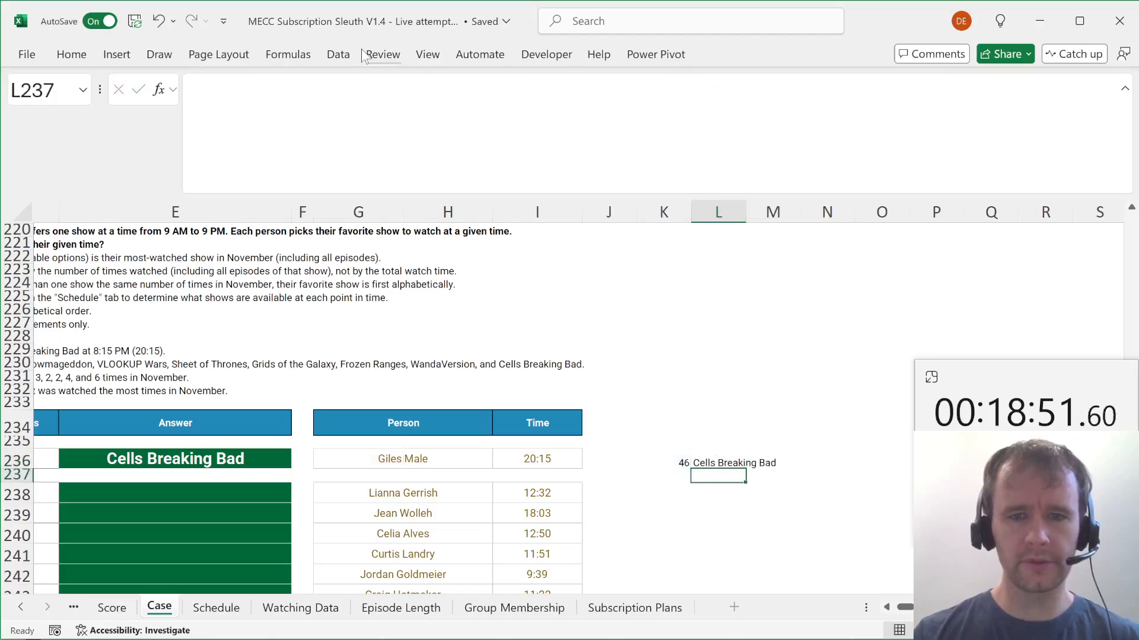
Cut the time-slot calculation (I236-TIME(9,,))*24*4+1 out of K236 and use it in place of the K236 reference in L236.
key("Up")
key("Left")
left_click(421, 90)
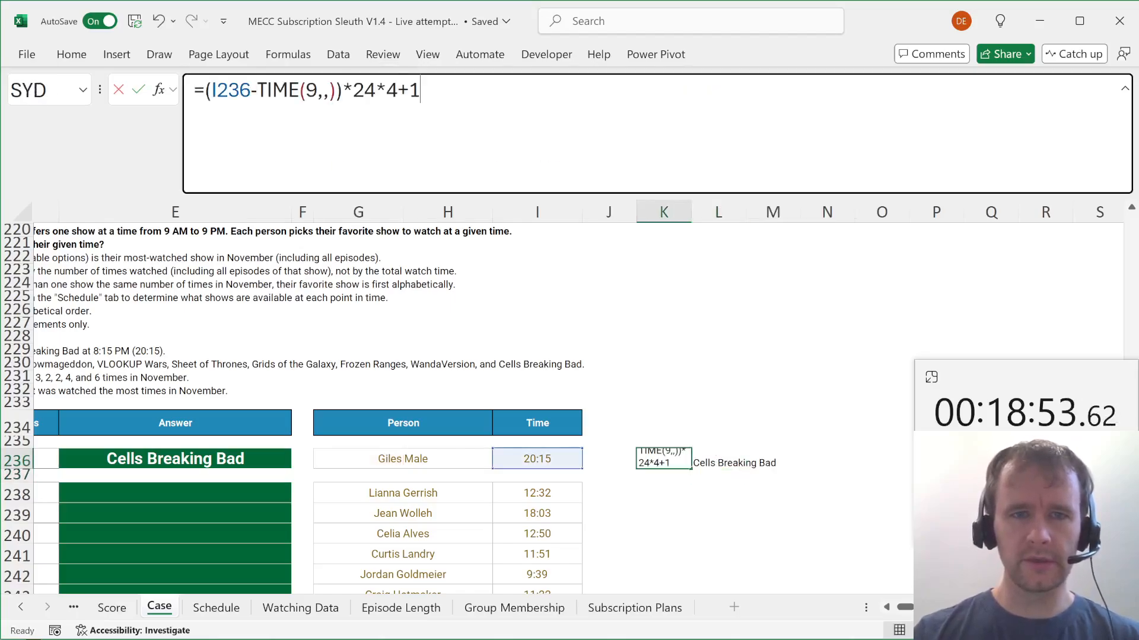
left_click_drag(421, 90, 205, 89)
key("ctrl+x")
key("BackSpace")
key("Tab")
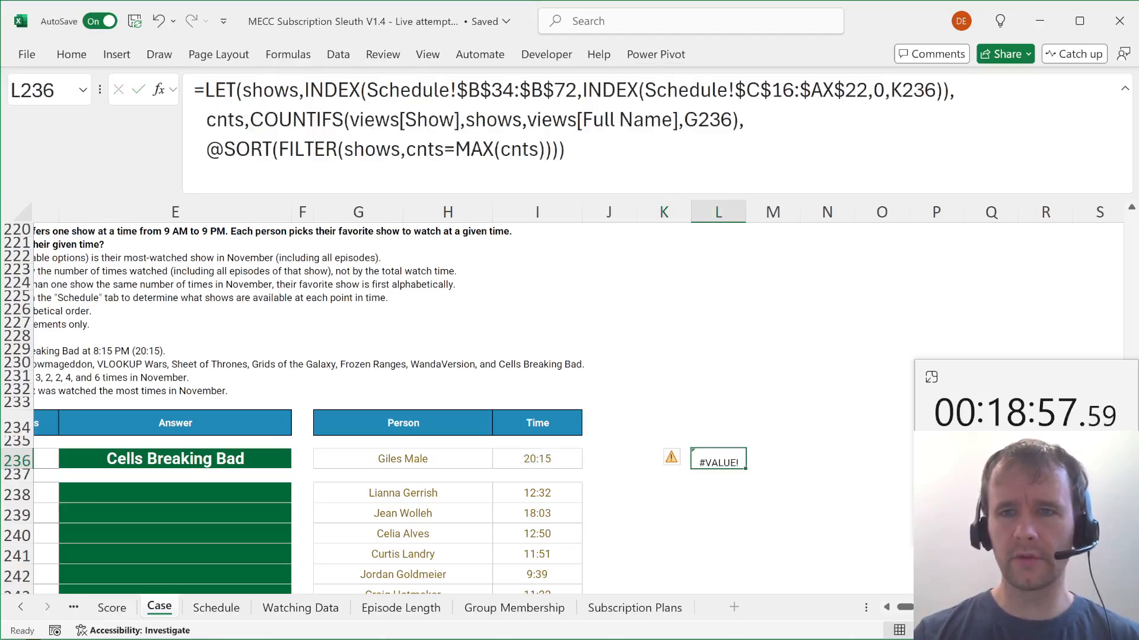
double_click(913, 90)
key("ctrl+v")
key("Return")
key("Up")
key("Right")
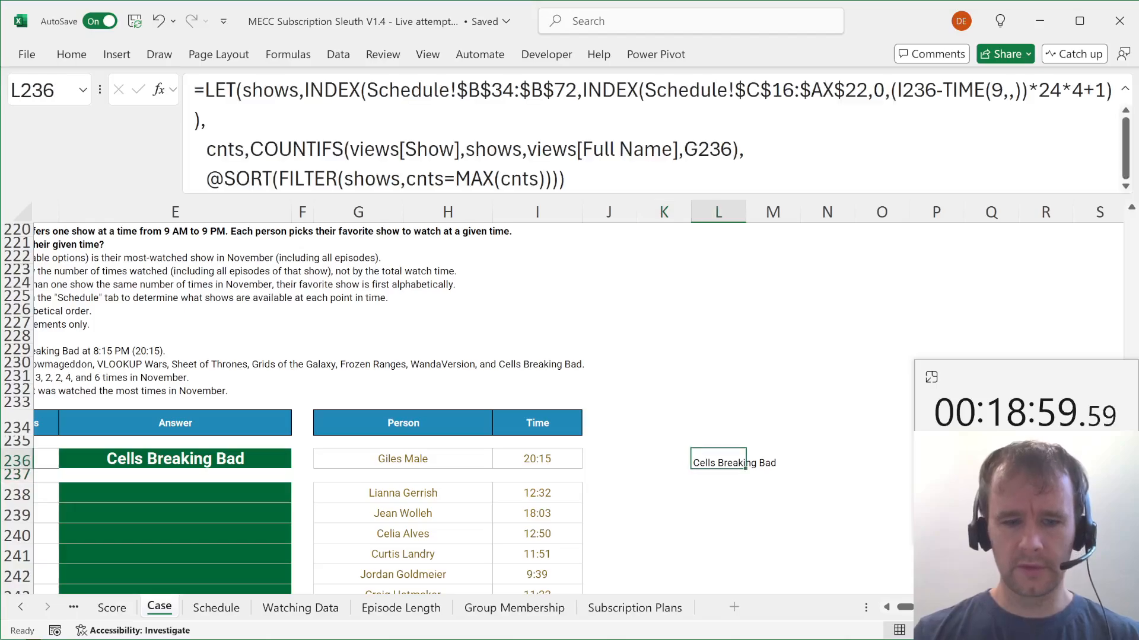
Copy the formula in L236 into the Level 7 answer cells E236 and E238, keeping the answer cells' formatting.
key("ctrl+c")
key("Left")
key("Left")
key("Left")
key("Left")
key("Left")
key("Left")
key("ctrl+shift+v")
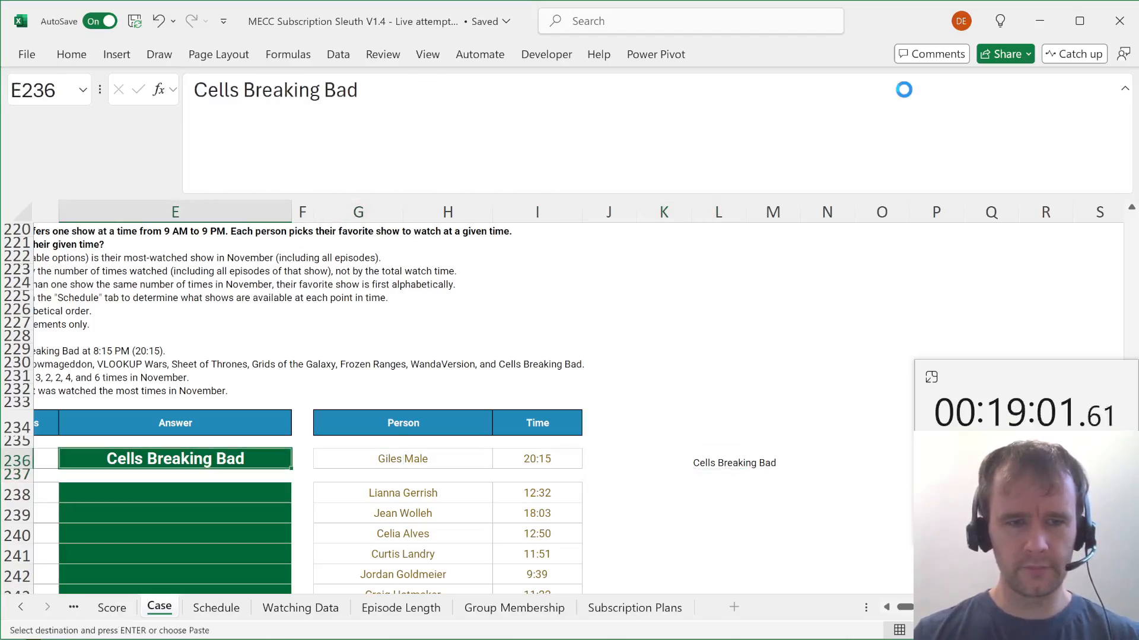
key("Down")
key("Down")
key("ctrl+shift+v")
Fill the E238 formula down through the remaining Level 7 answers and check the current score on the Score sheet.
key("Left")
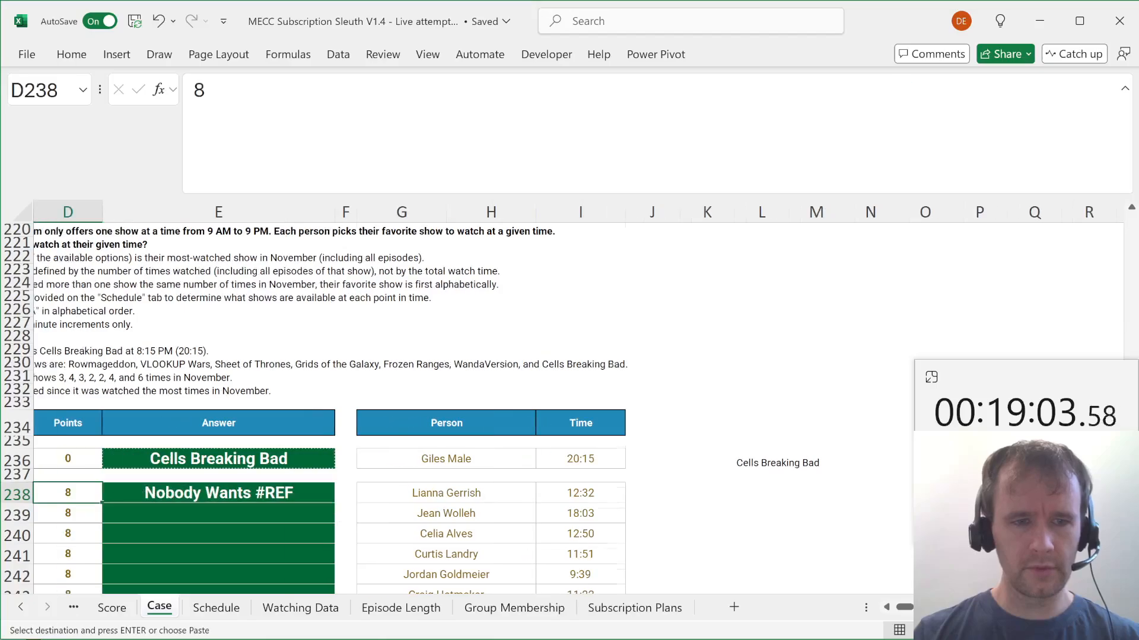
key("ctrl+Down")
key("Right")
key("ctrl+shift+Up")
key("ctrl+d")
key("ctrl+Page_Up")
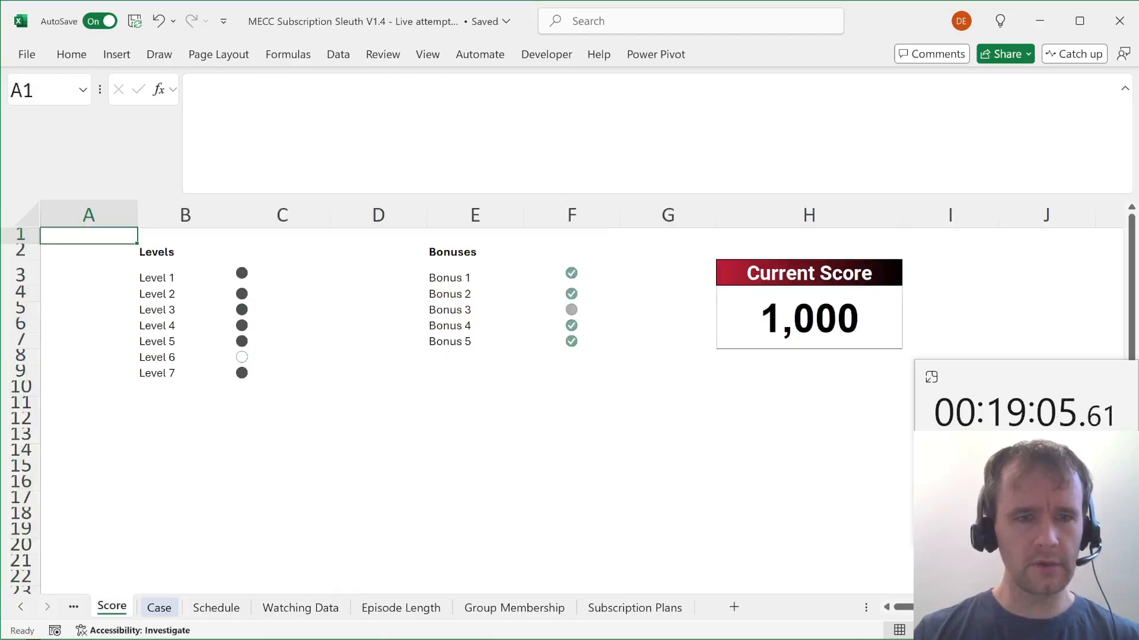
Read the Level 6 Paying Your Share rules and the worked Example6 on the Case sheet.
key("ctrl+Page_Down")
key("Page_Up")
key("Page_Up")
key("Page_Up")
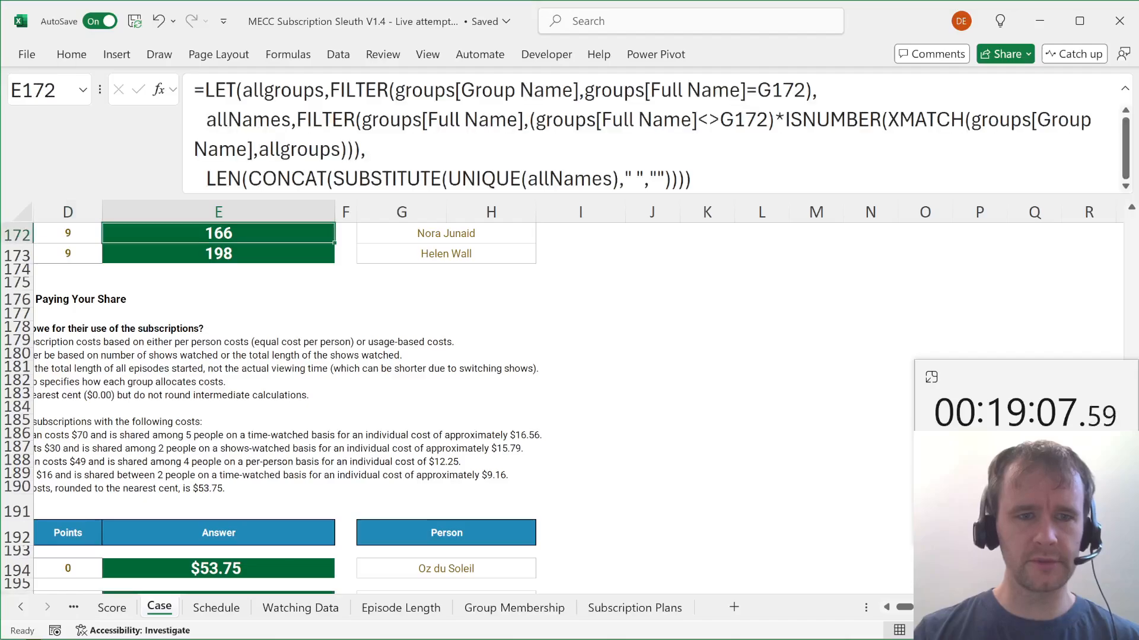
key("ctrl+Left")
key("Left")
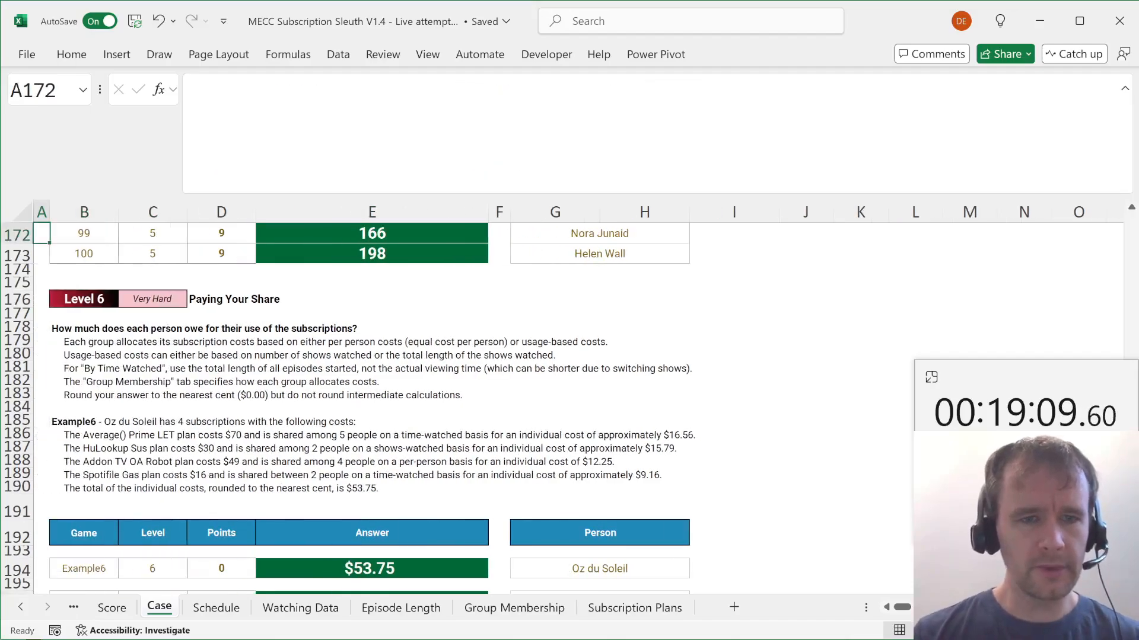
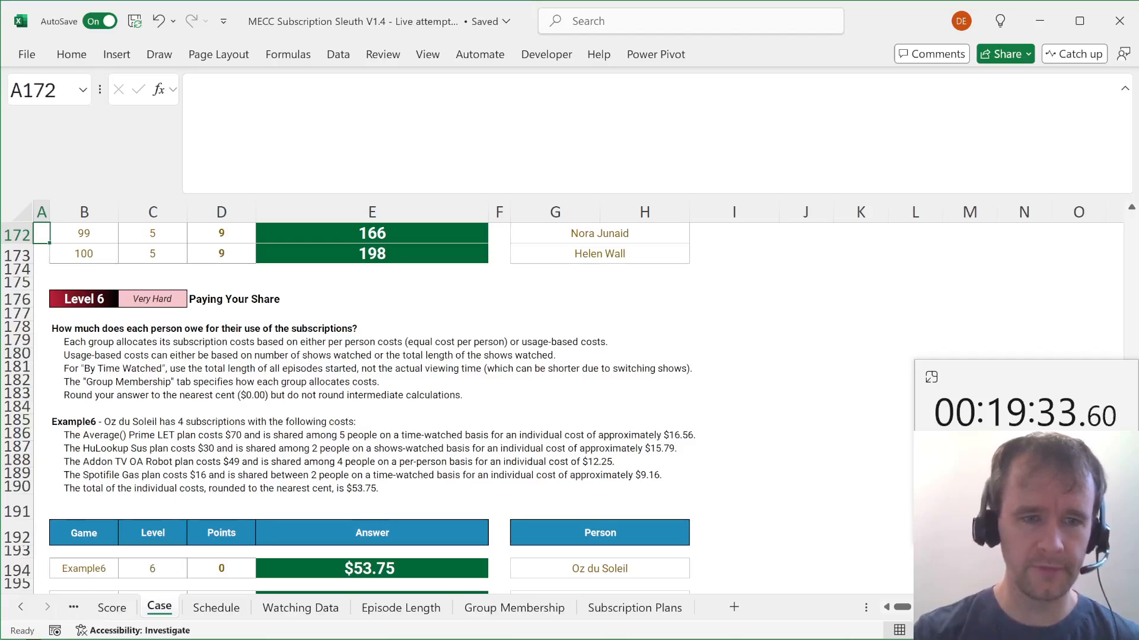
left_click(18, 434)
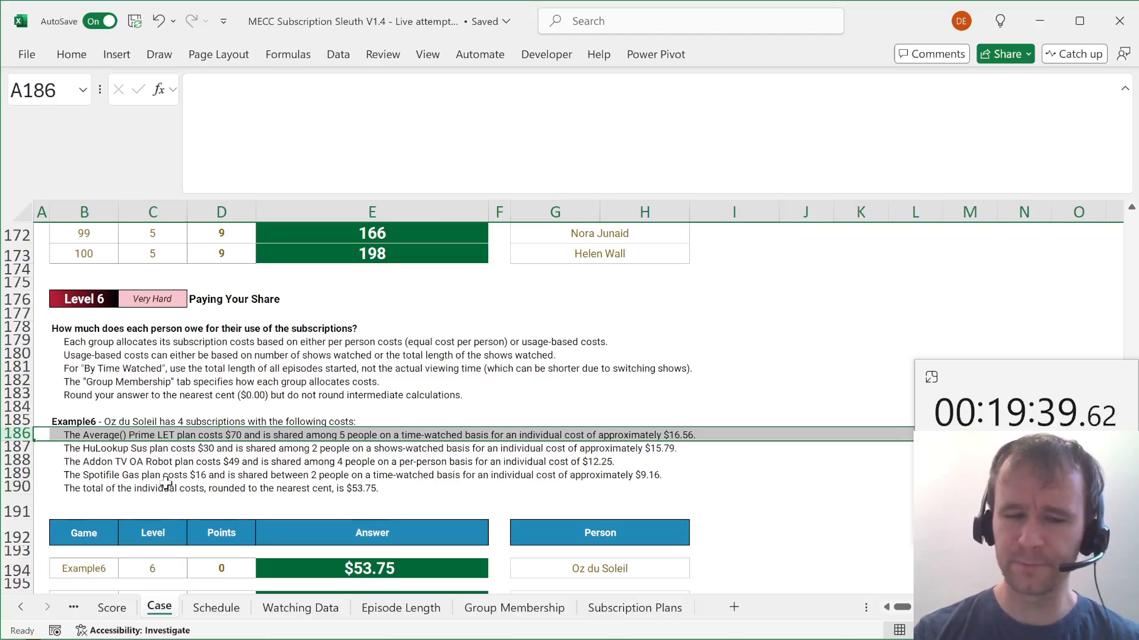
key("ctrl+Page_Down")
key("ctrl+Page_Down")
key("ctrl+Page_Up")
key("ctrl+Page_Up")
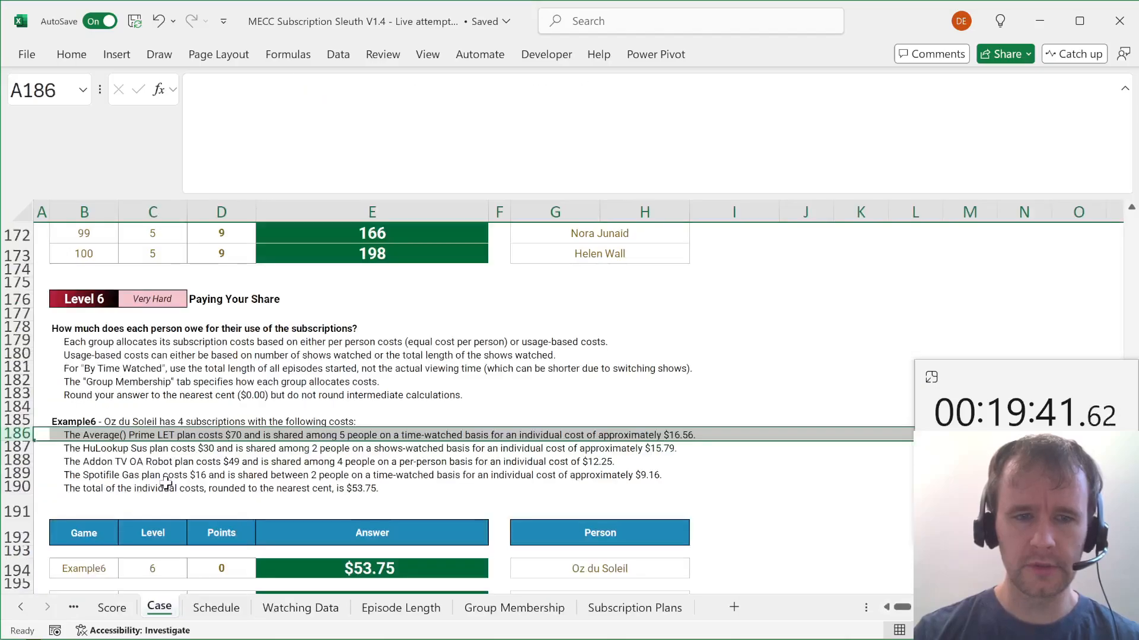
Start a FILTER formula in J194 on the Case sheet with groups[Plan Name] as the array to return.
scroll(628, 374, "down", 5)
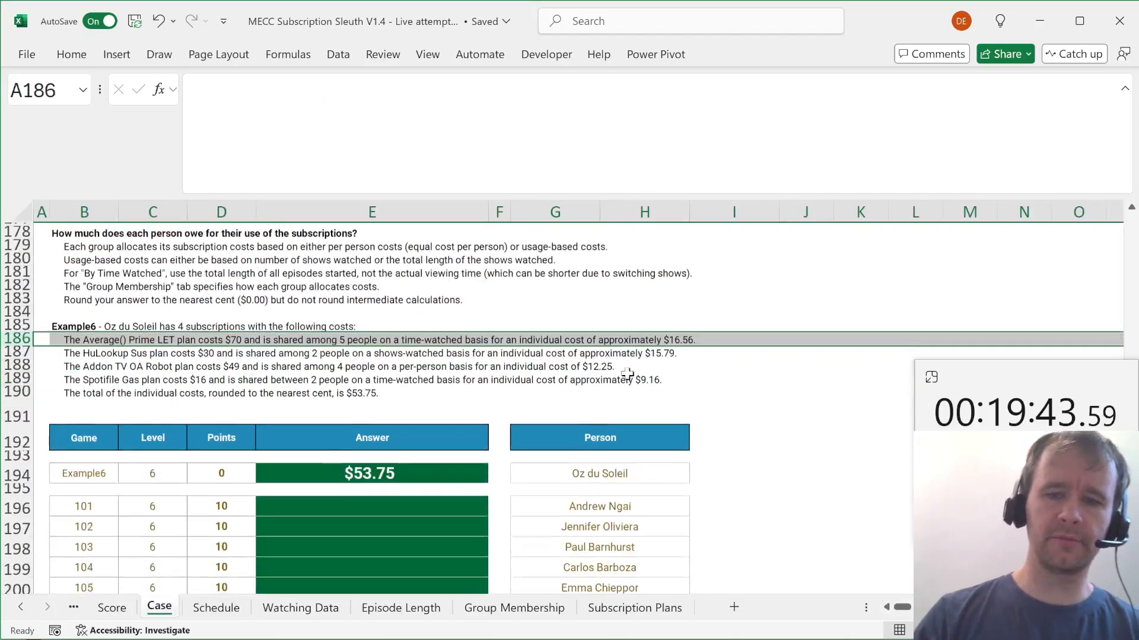
left_click(746, 319)
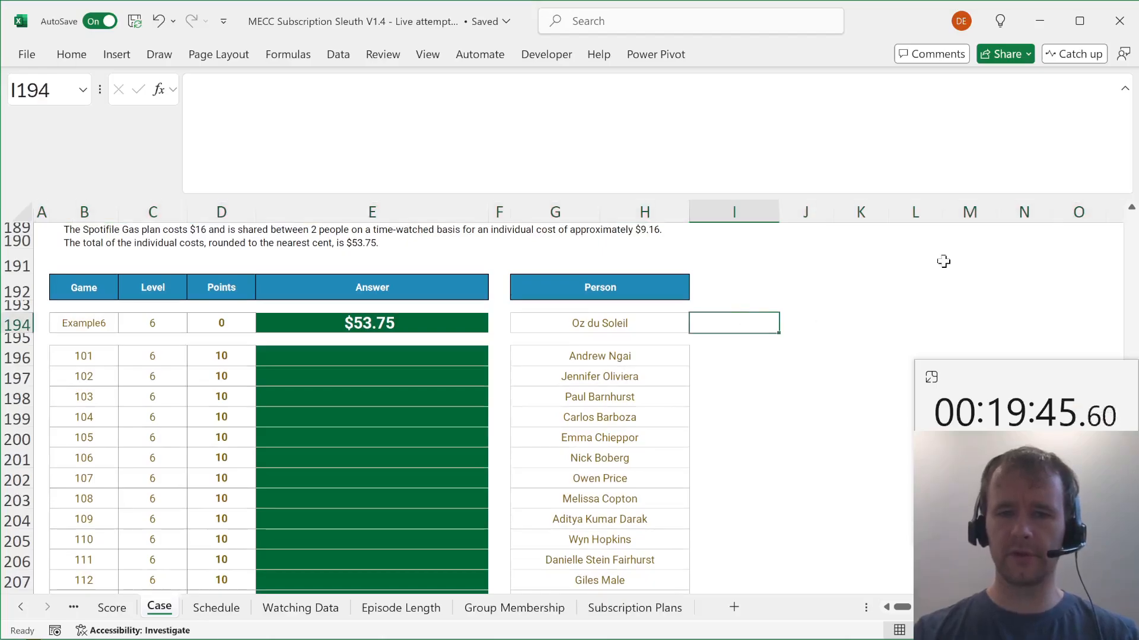
key("Right")
type("=filt")
key("Tab")
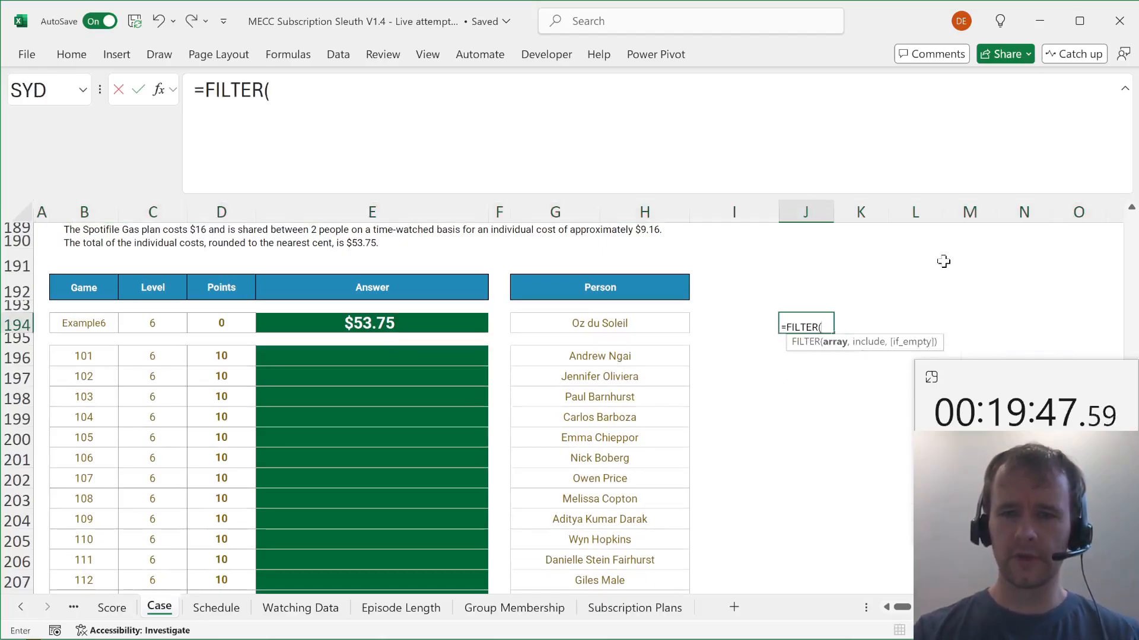
type("gr")
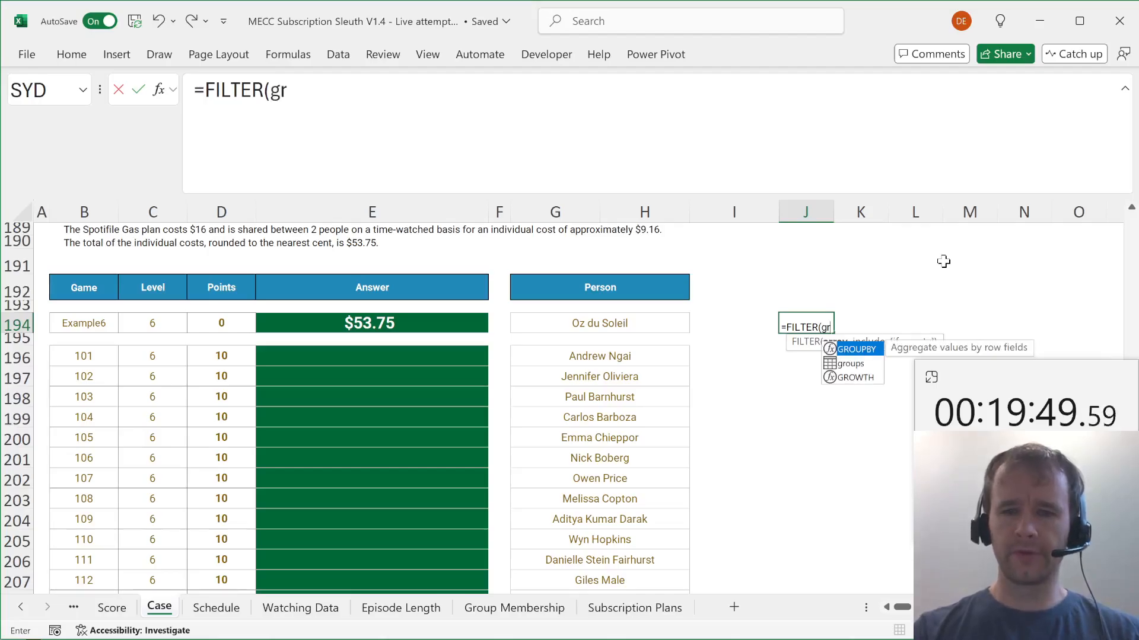
key("Down")
key("Tab")
type("[")
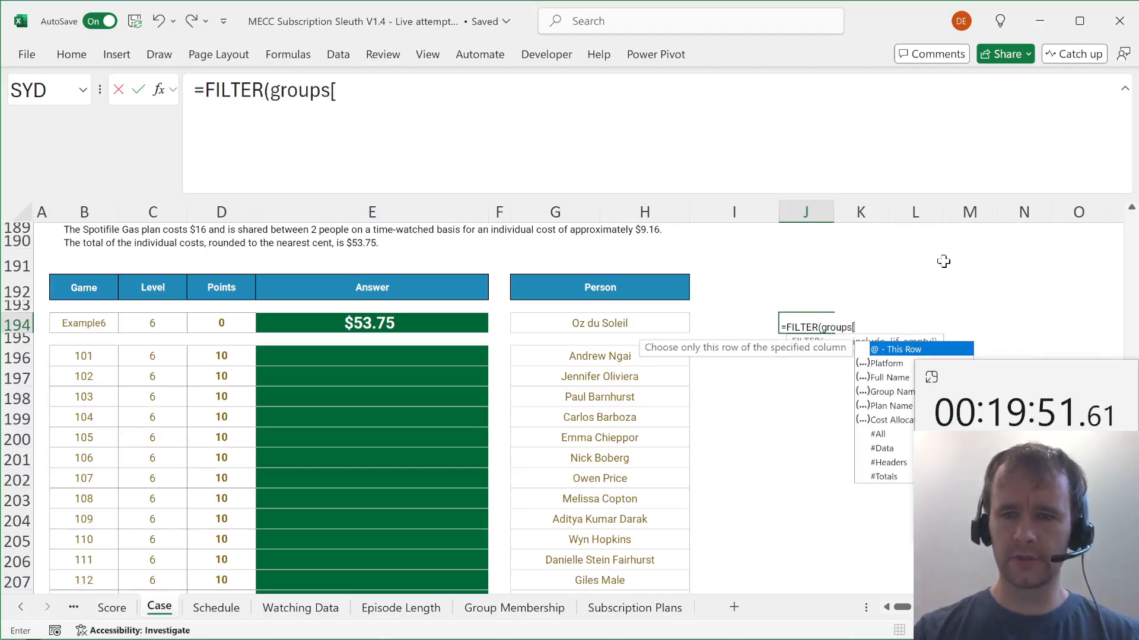
key("Down")
key("Down")
key("Down")
key("Down")
key("Tab")
type("]")
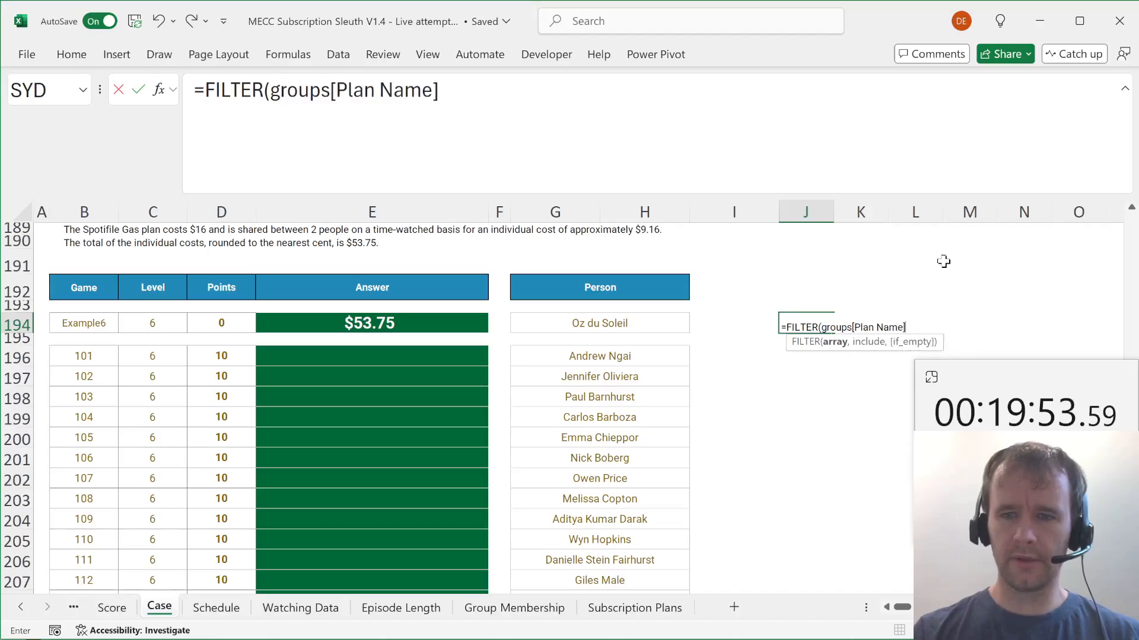
Complete the J194 FILTER with groups[Full Name] and G194 as its remaining arguments.
type(",group")
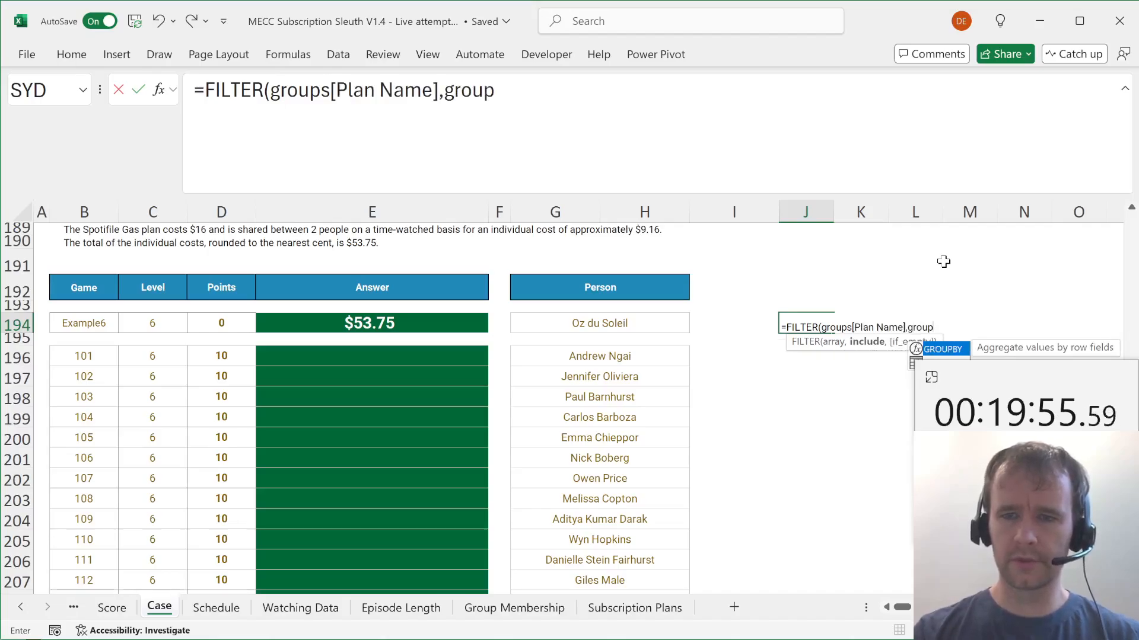
type("s[f")
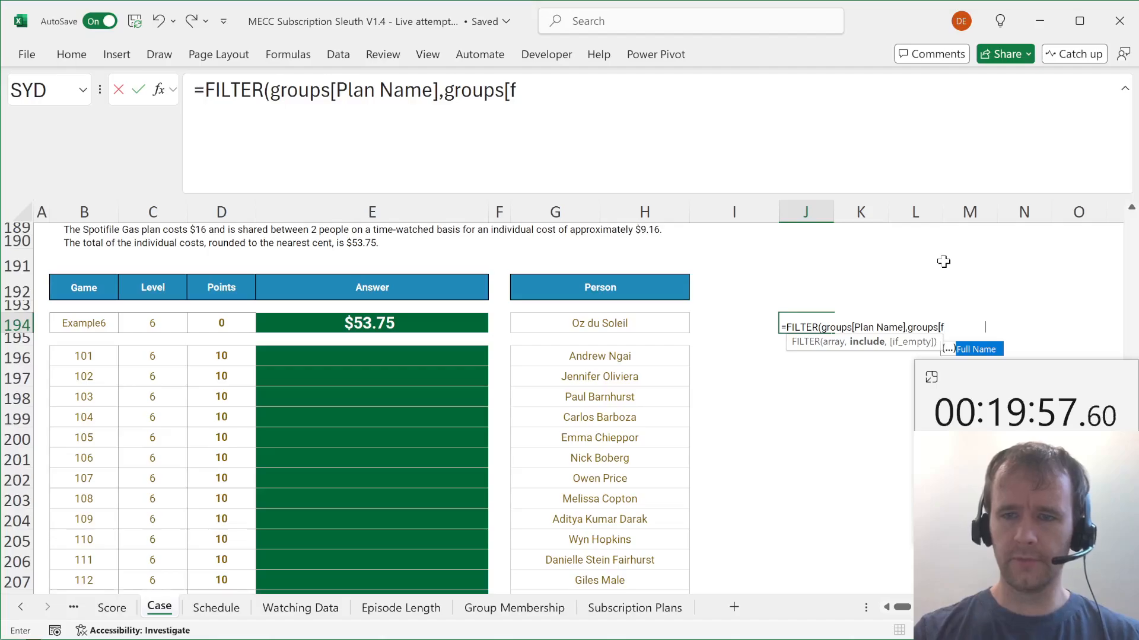
key("Tab")
type("],")
key("Left")
key("Left")
key("Left")
type(")")
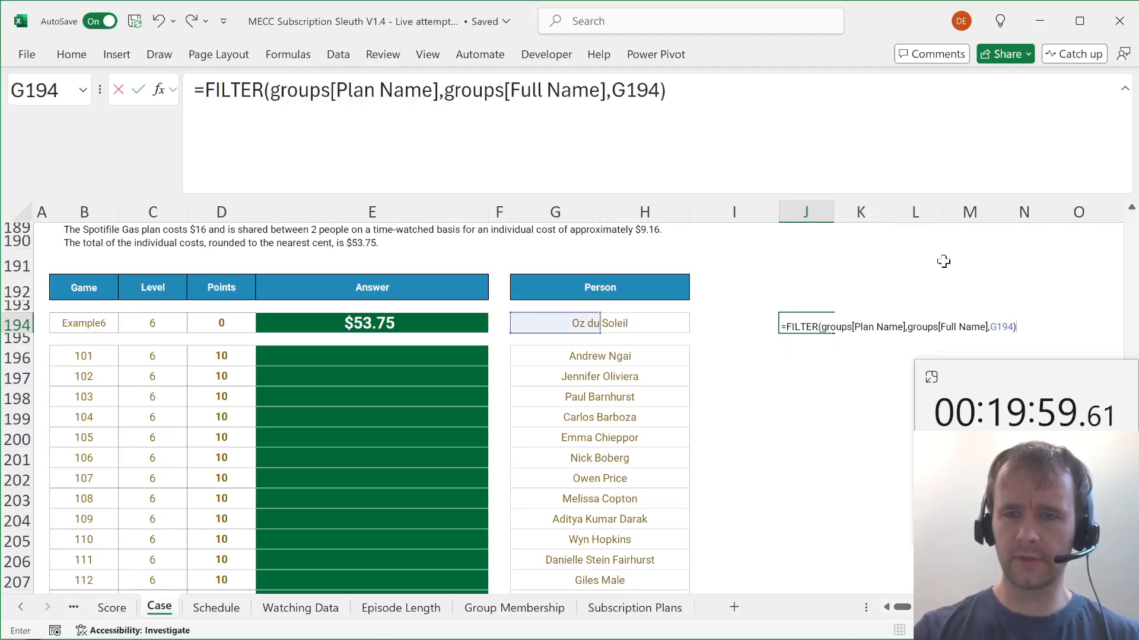
key("Return")
key("Up")
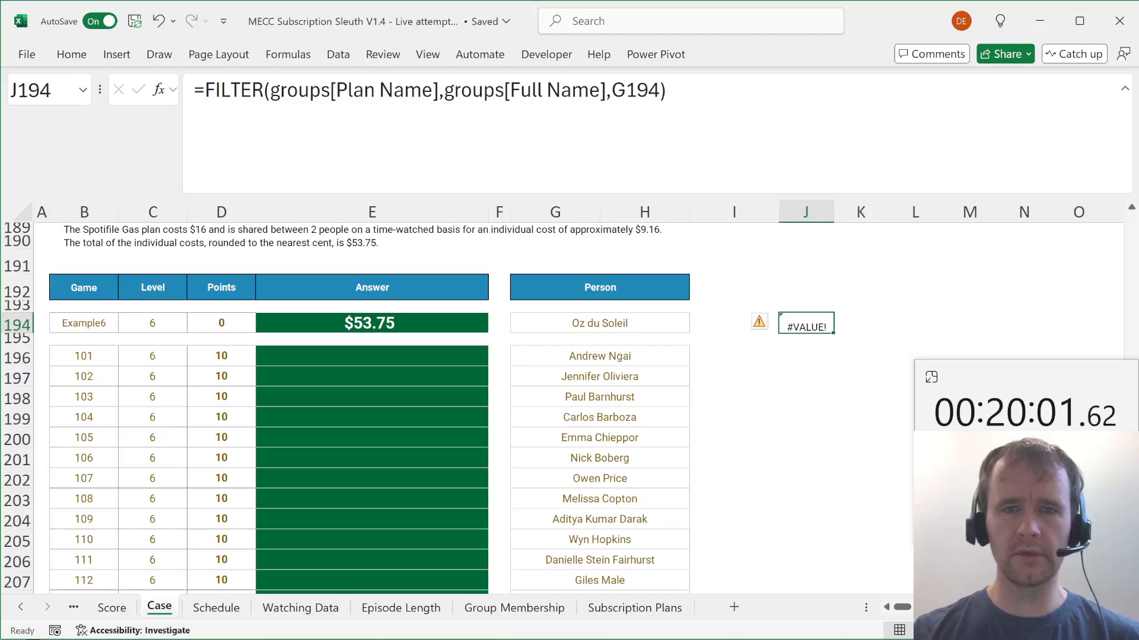
Correct the J194 condition to groups[Full Name]=G194 so it lists the person's plans.
left_click(636, 89)
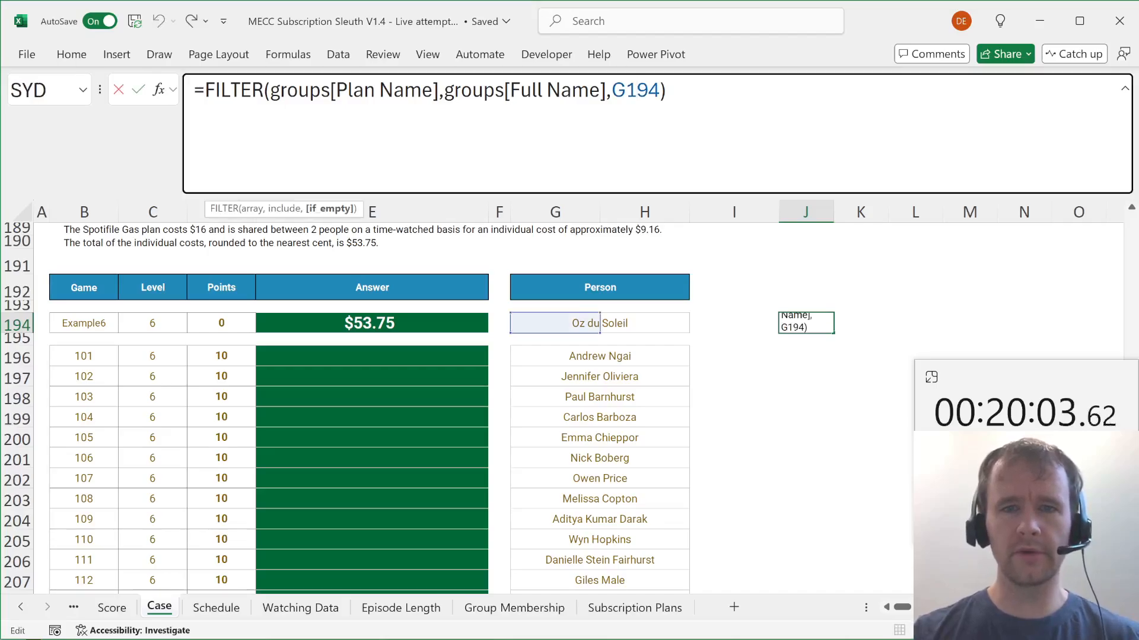
key("BackSpace")
type("=")
key("Return")
key("Up")
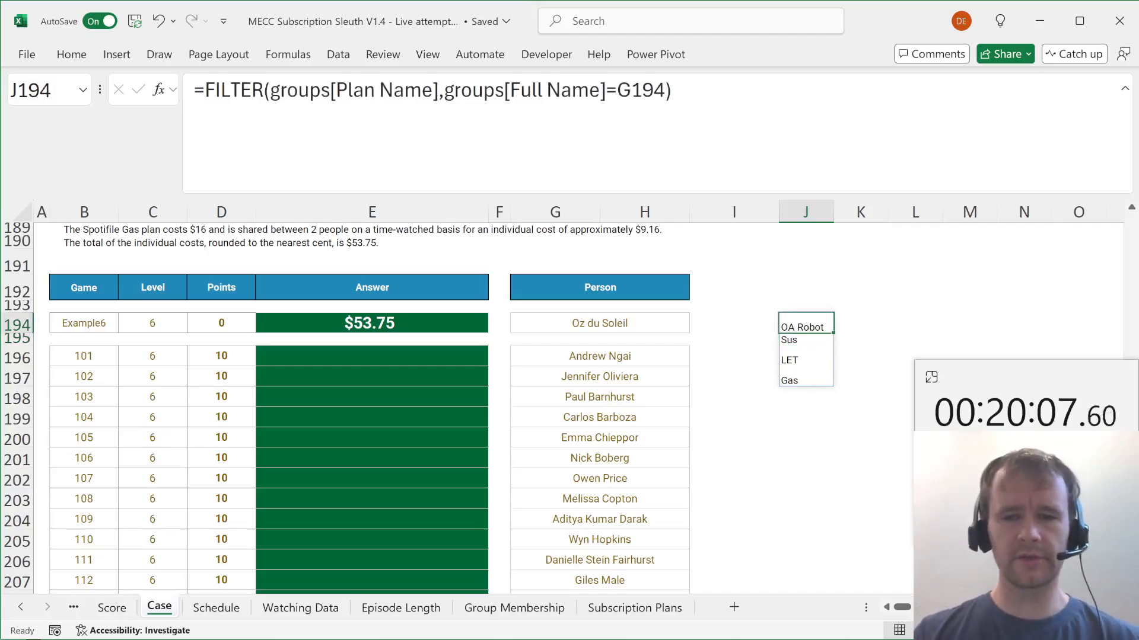
Go to the first data cell of Cost Allocation Structure on the Group Membership sheet.
scroll(584, 403, "up", 2)
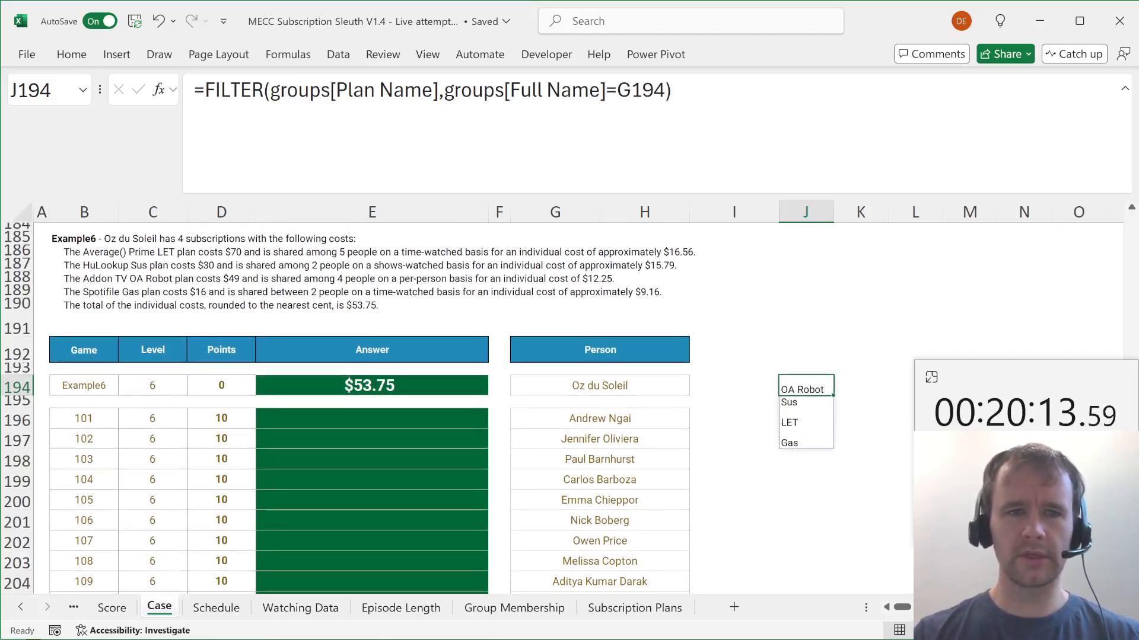
left_click(269, 90)
key("Escape")
left_click(270, 91)
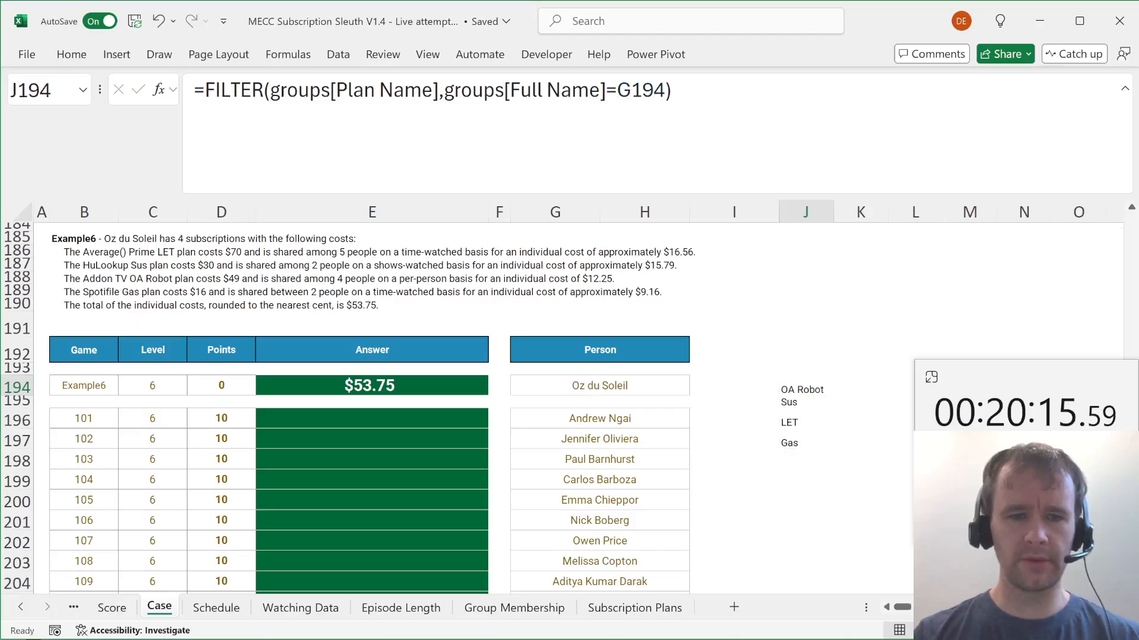
key("ctrl+Page_Down")
key("ctrl+Page_Down")
key("ctrl+Page_Down")
key("ctrl+Page_Down")
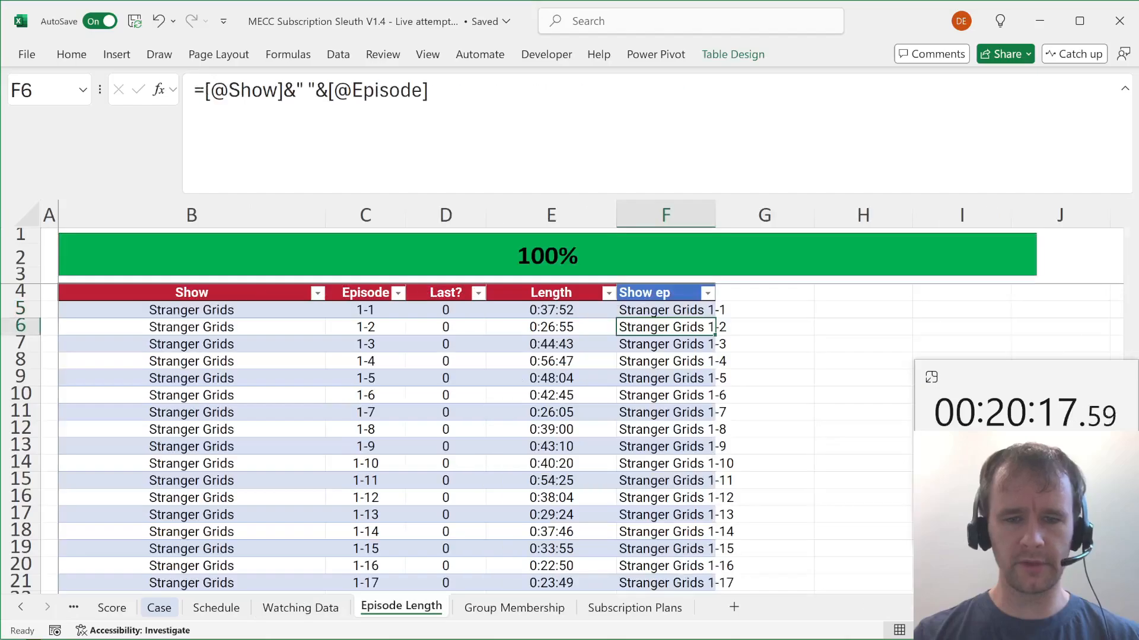
key("ctrl+Home")
key("ctrl+Right")
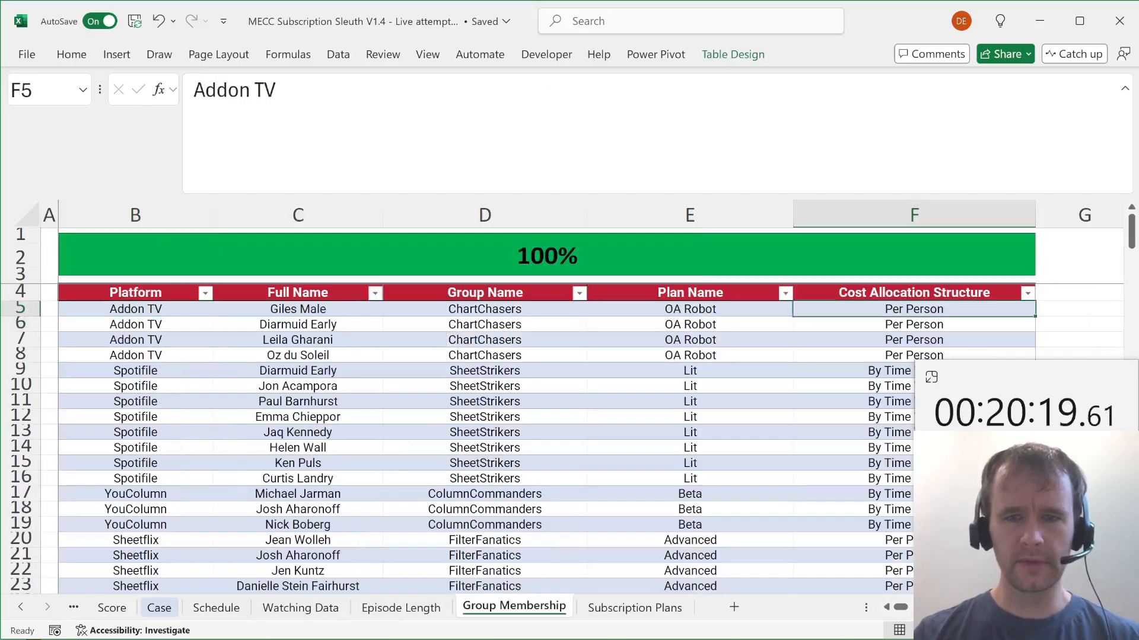
Try inserting a Users column before Cost Allocation Structure in the membership table, and undo it.
key("alt+h")
key("i")
key("c")
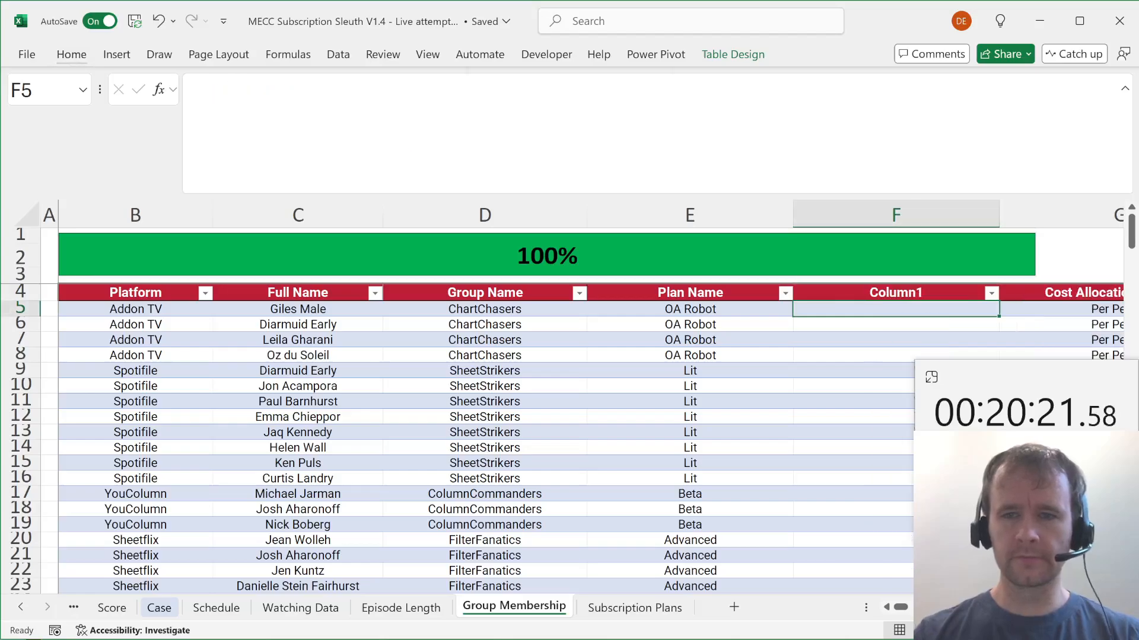
key("Up")
type("Users")
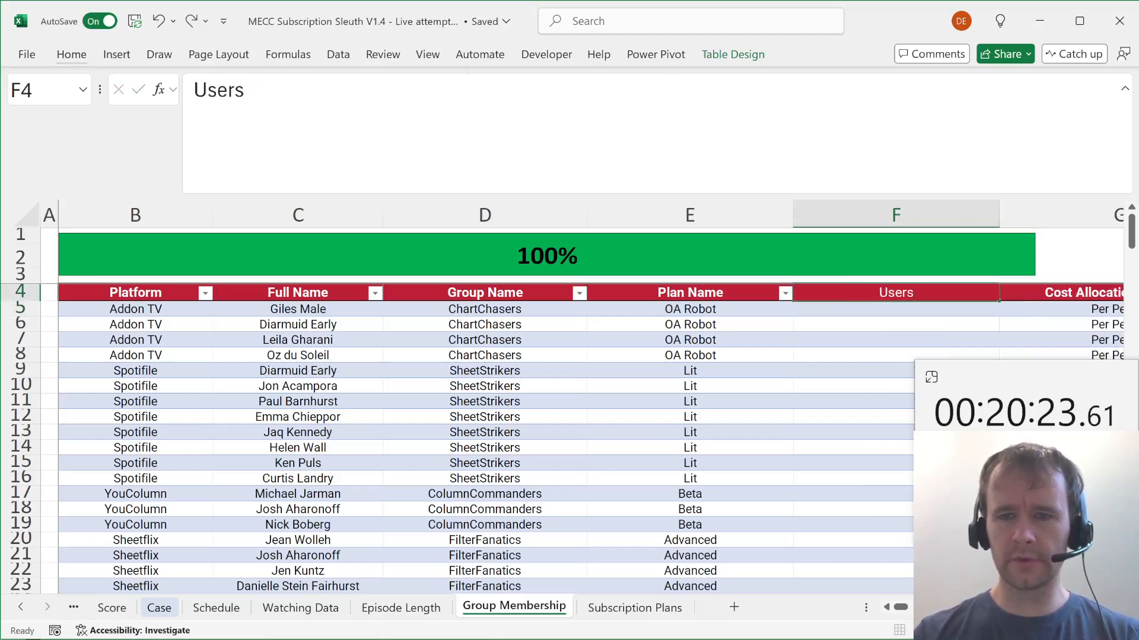
key("Return")
key("Right")
key("Right")
key("Left")
key("Left")
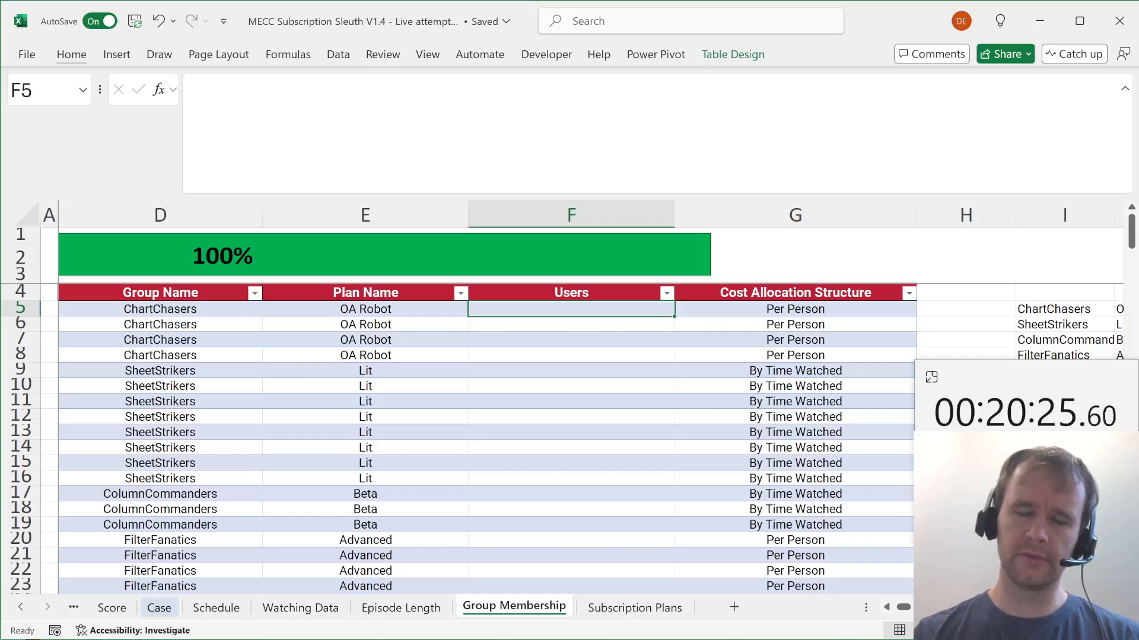
key("ctrl+z")
key("ctrl+z")
Insert two blank sheet columns directly after the Cost Allocation Structure column on the Group Membership sheet.
key("Right")
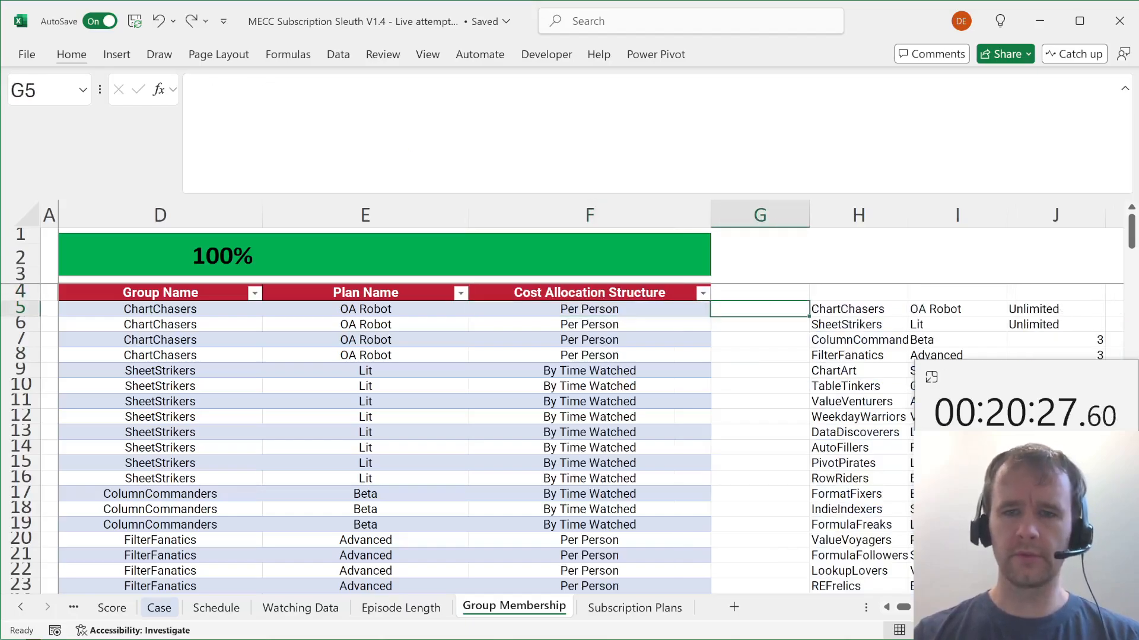
key("alt+h")
key("i")
key("c")
key("F4")
key("Up")
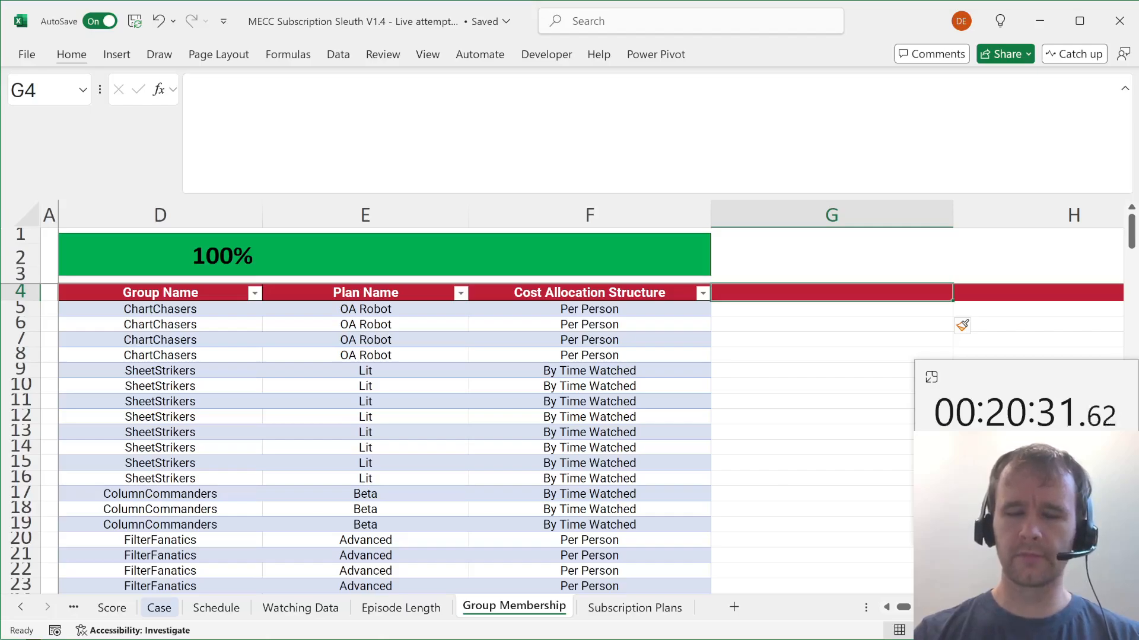
Add Cost and Alloc metric column headers directly after Cost Allocation Structure in the membership table.
type("Cost")
key("Tab")
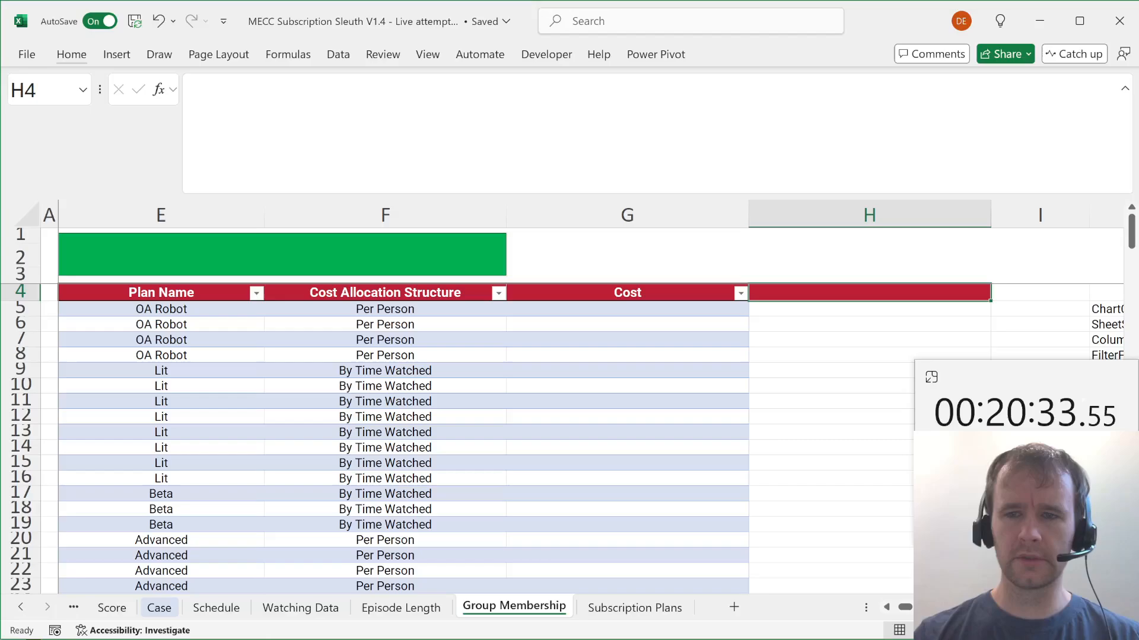
type("Alloc metric")
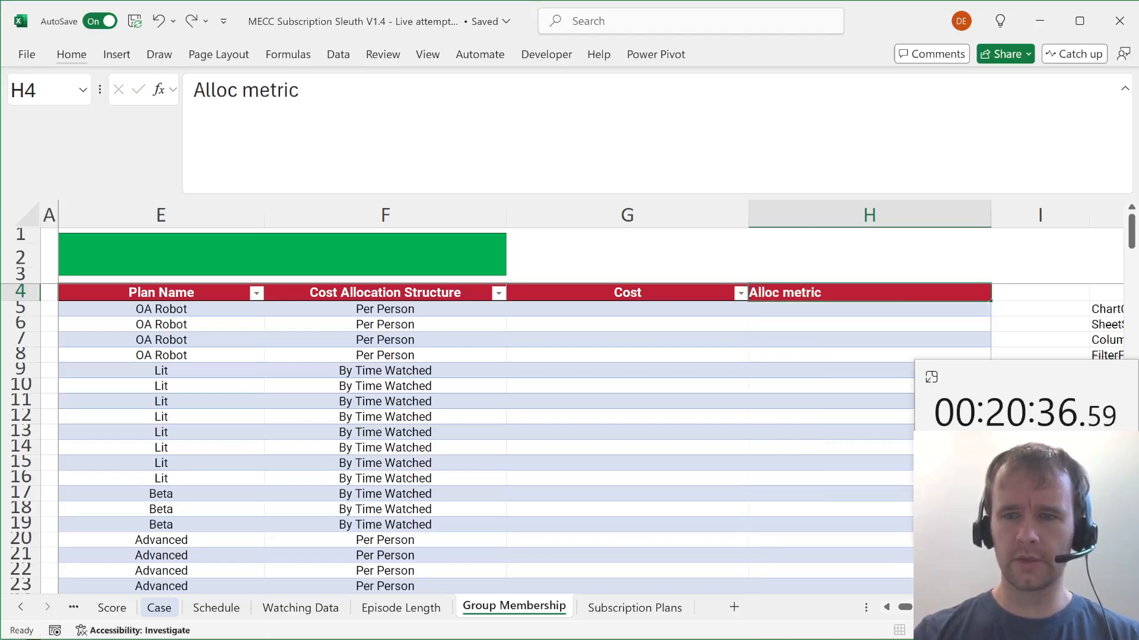
key("Tab")
Add a third new column header, Alloc costs, directly after Alloc metric, correcting any misspelling in it.
type("Al")
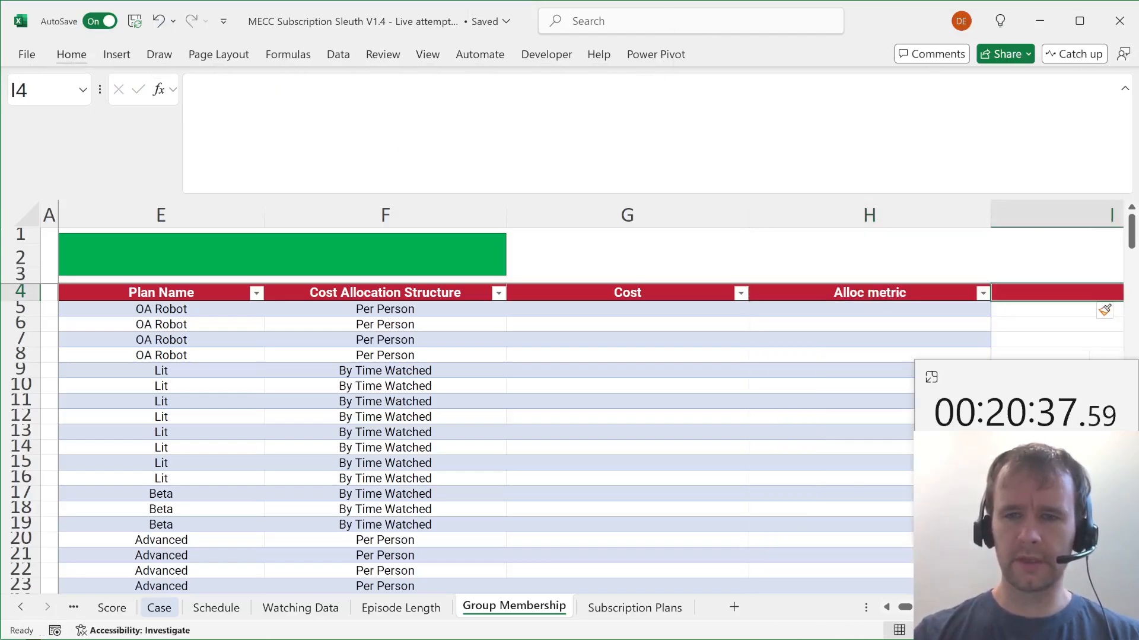
type("loc cots")
key("Return")
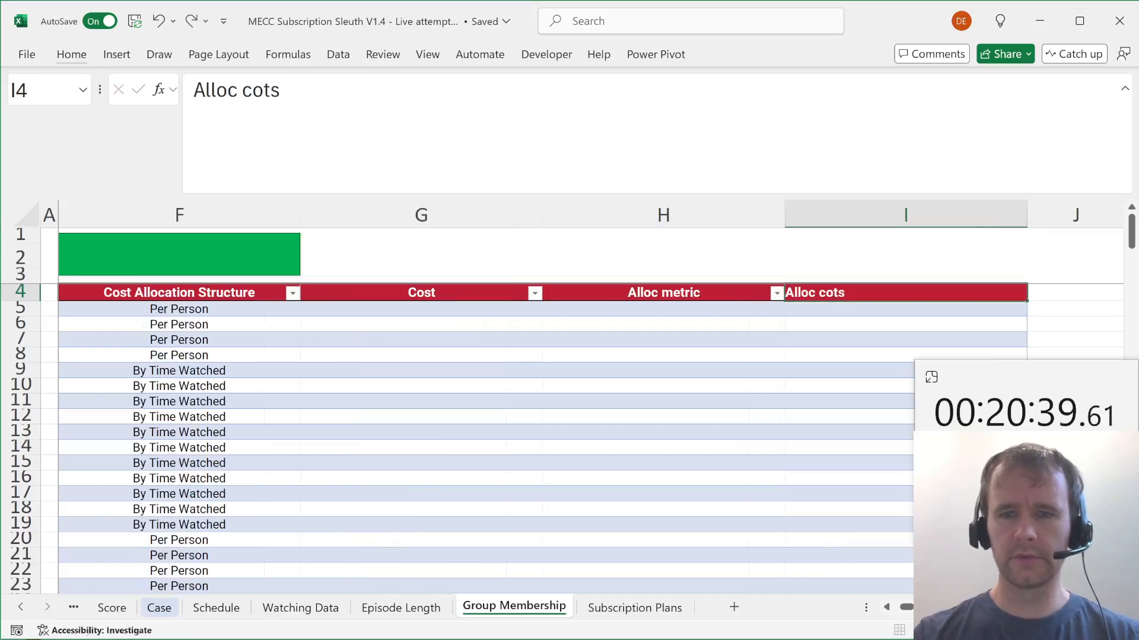
key("Up")
key("Right")
key("Right")
key("F2")
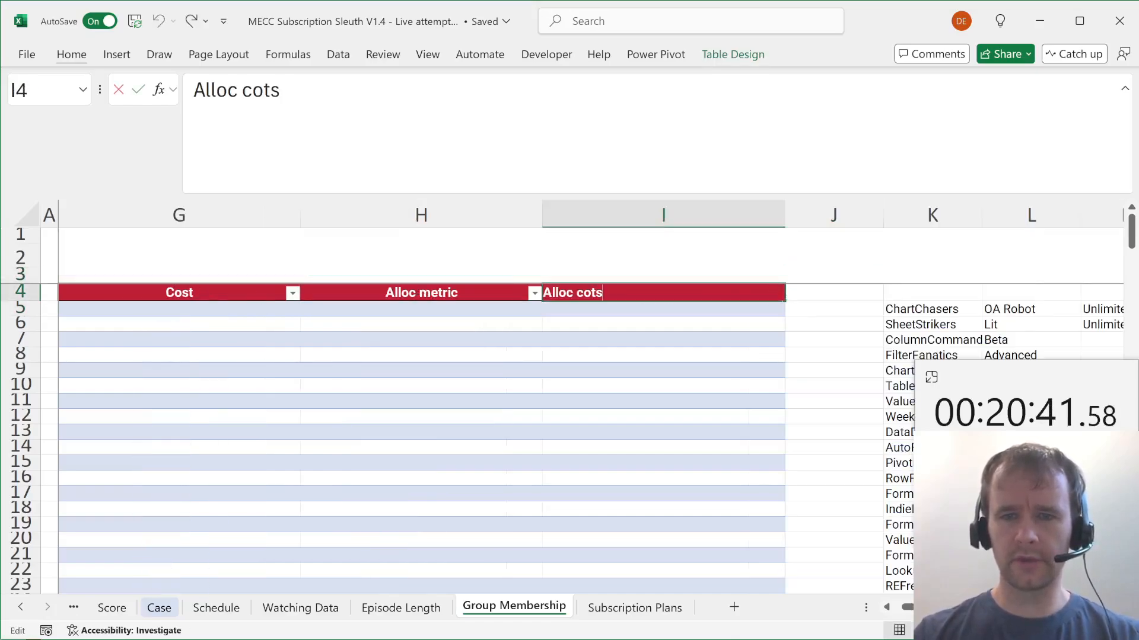
key("BackSpace")
key("BackSpace")
type("t")
key("BackSpace")
type("sts")
key("Return")
Begin an XLOOKUP in the first Cost data cell that looks up [@[Plan Name]] in Plans[Plan Name].
key("Left")
key("Left")
key("Left")
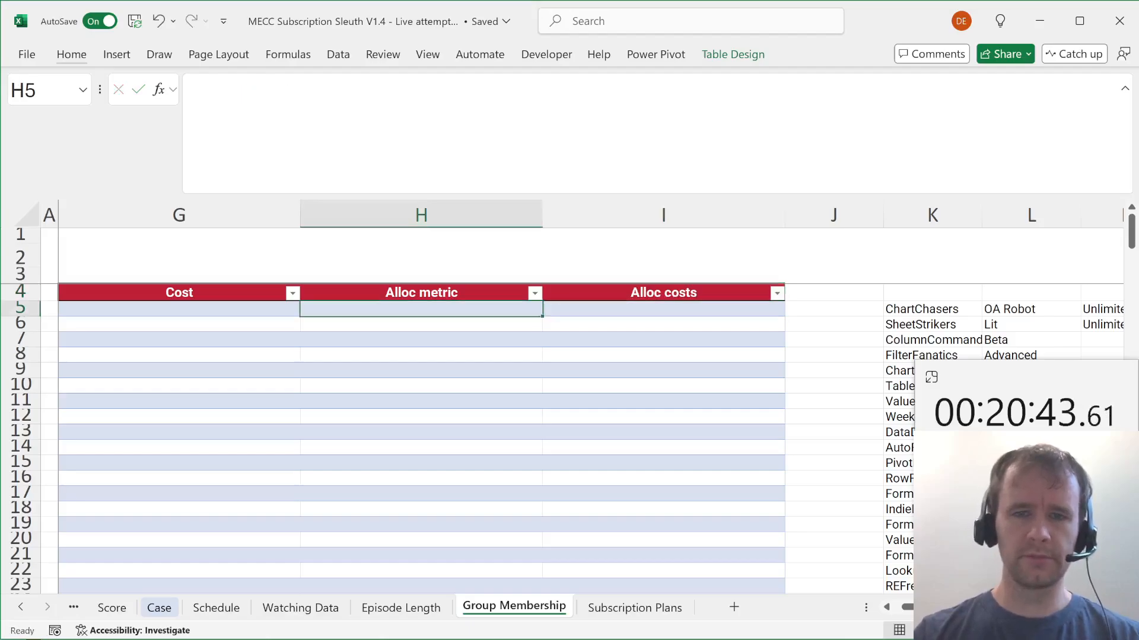
key("Right")
type("=xl")
key("Tab")
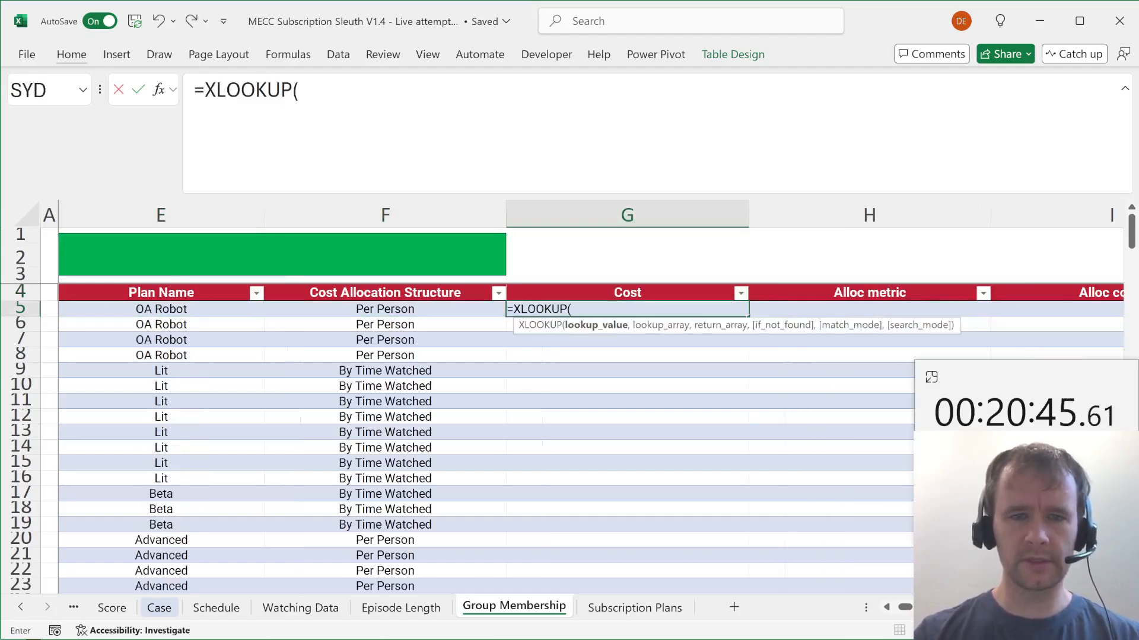
key("Left")
type(",pla")
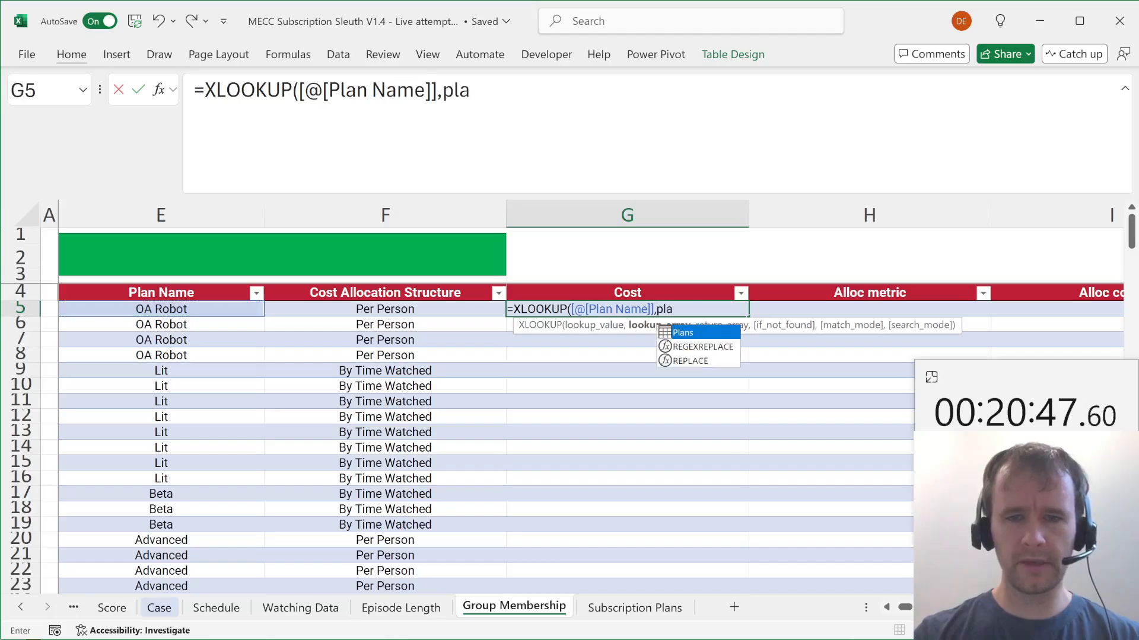
key("Tab")
type("[plan")
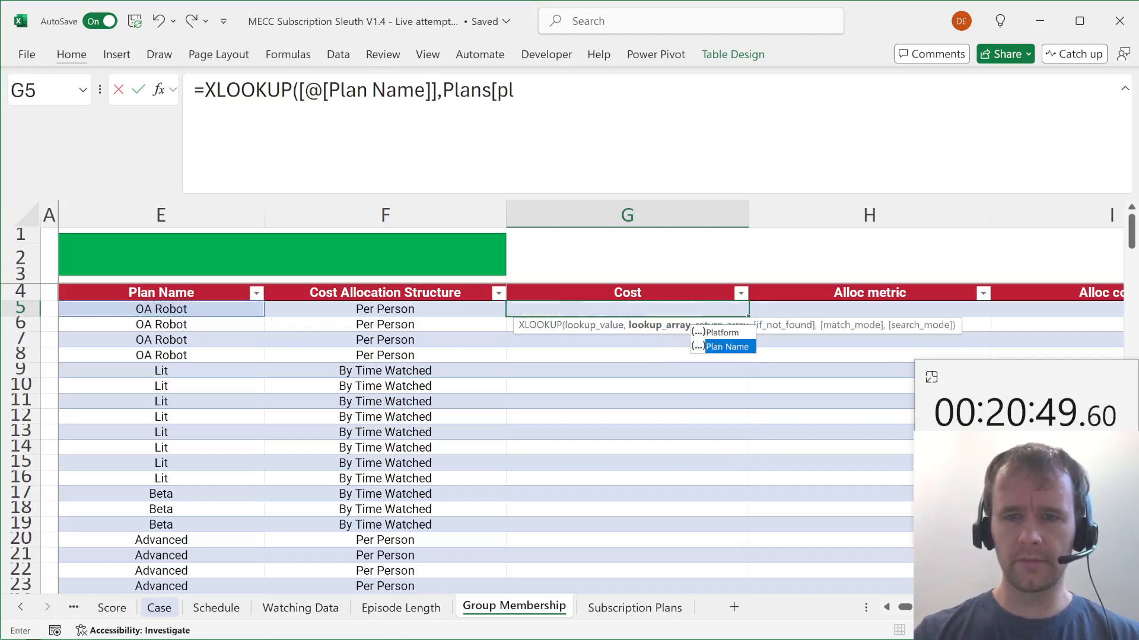
key("Tab")
Complete the Cost XLOOKUP with Plans[Cost/Month] as the return array and commit it.
type("],pla")
key("Tab")
type("[")
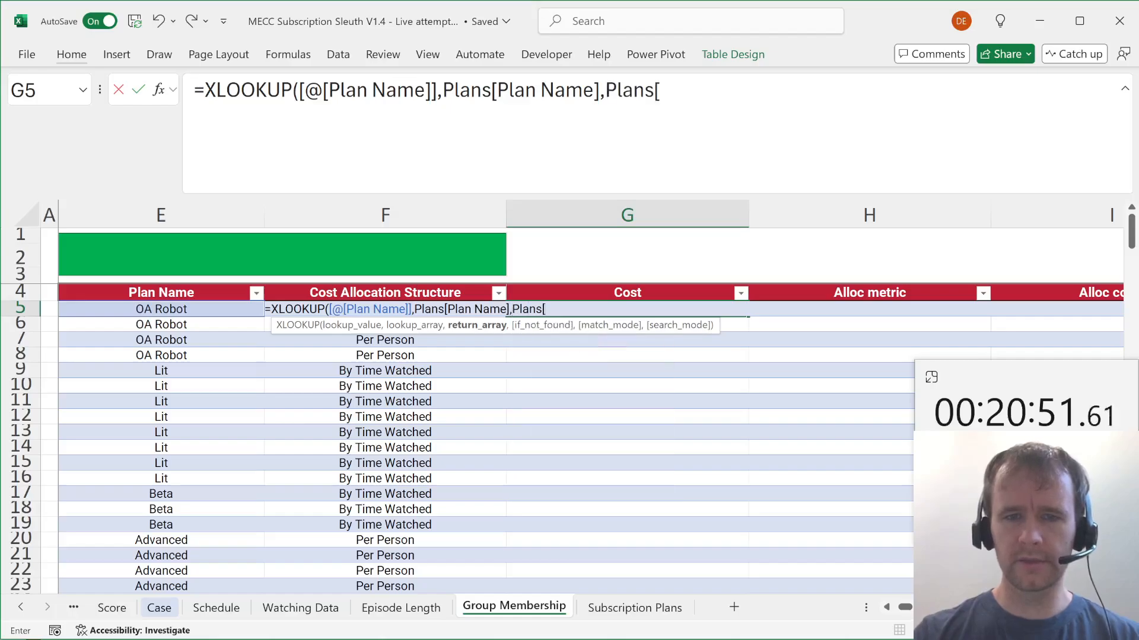
type("c")
key("Tab")
type("])")
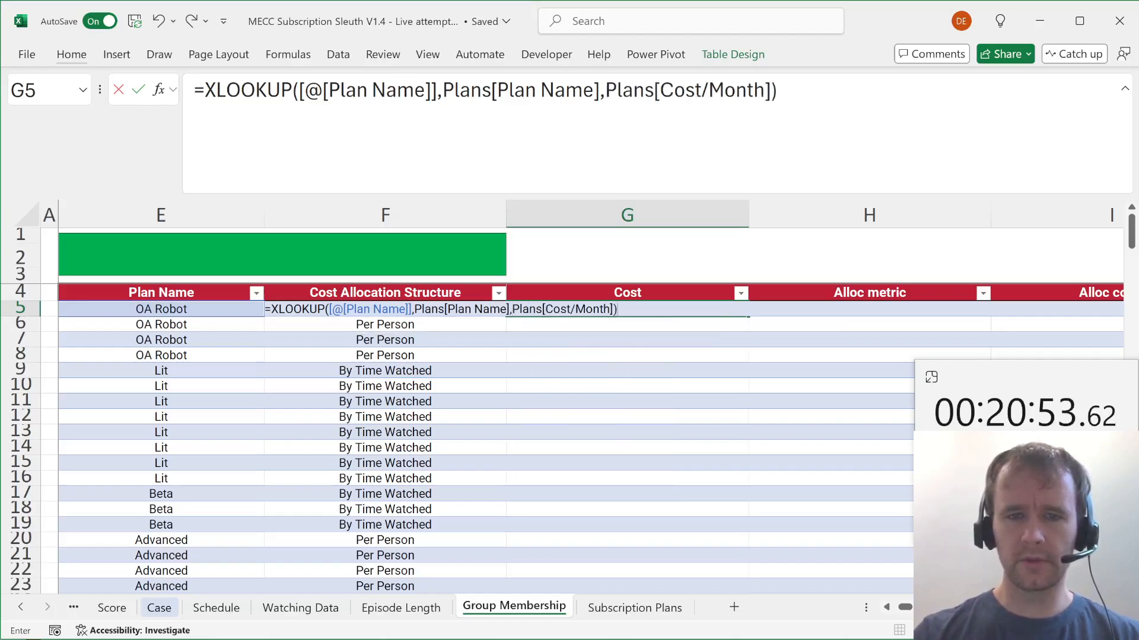
key("Return")
Begin a SWITCH formula in the first Alloc metric data cell with [@[Cost Allocation Structure]] as its expression.
left_click(870, 309)
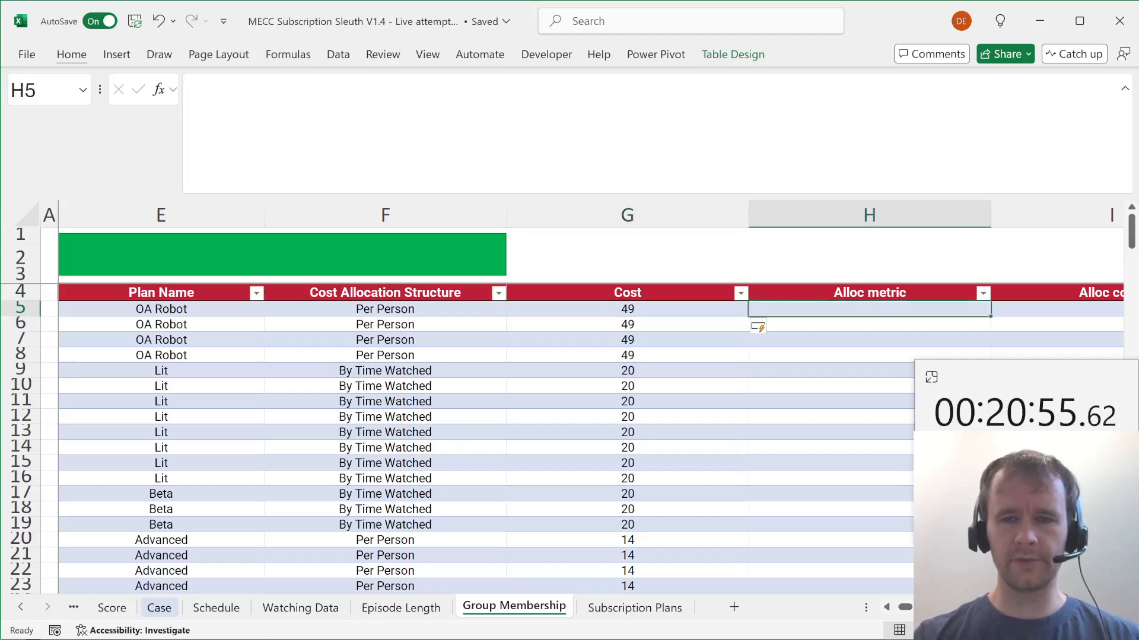
type("=sc")
key("BackSpace")
type("w")
key("Tab")
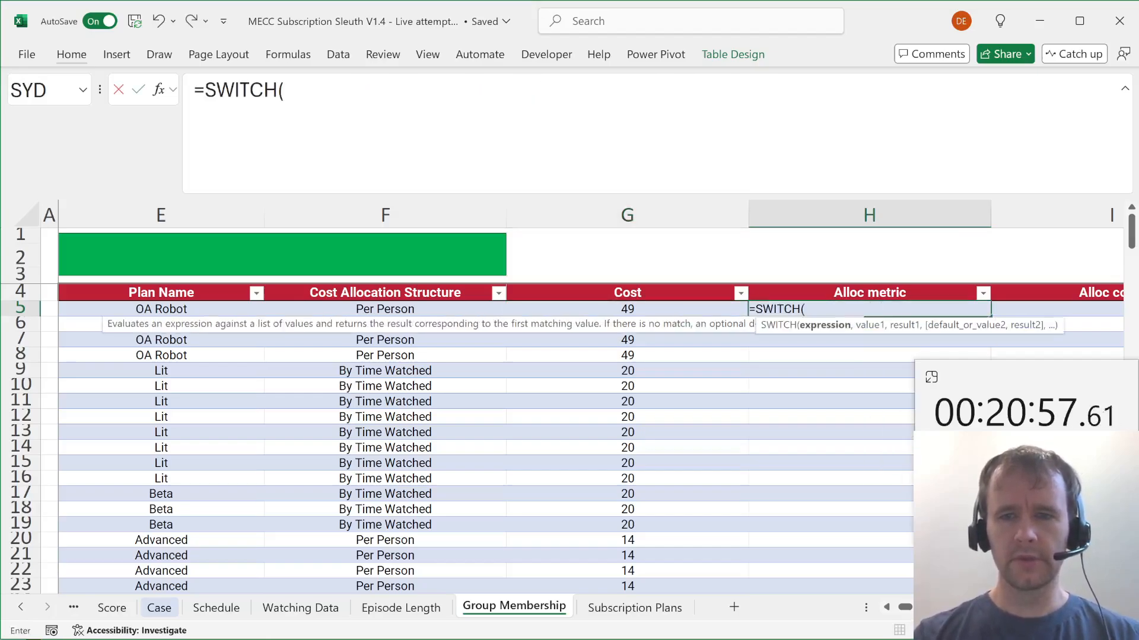
key("Left")
key("Left")
key("Left")
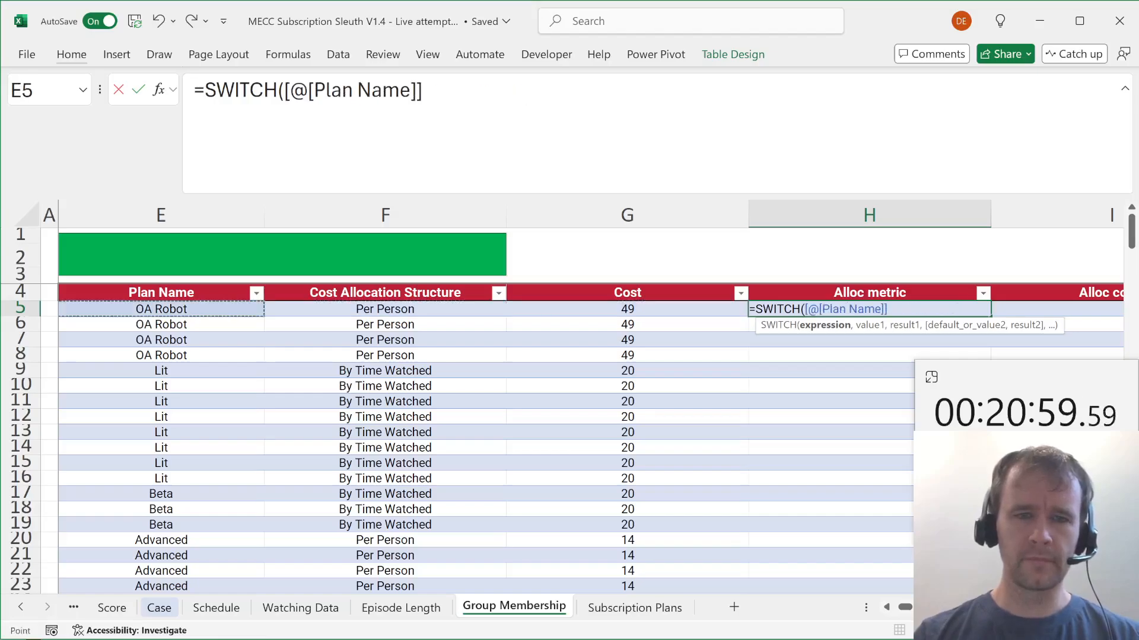
key("Right")
type(",")
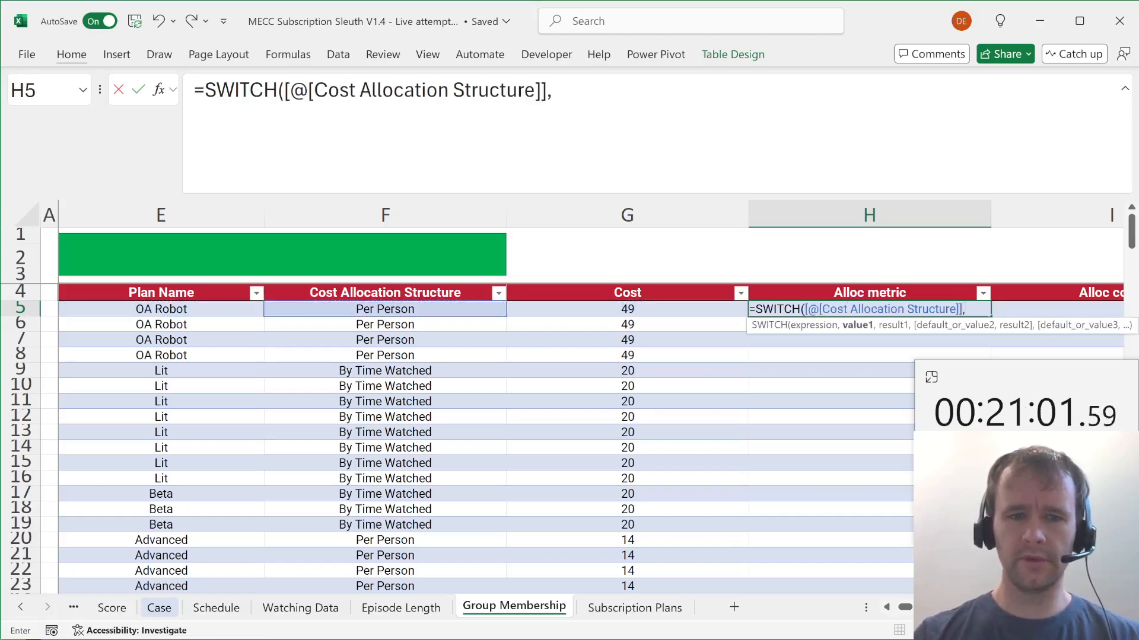
Add a "Per Person" case returning 1 to the SWITCH, converting the cell reference to literal text.
left_click(393, 309)
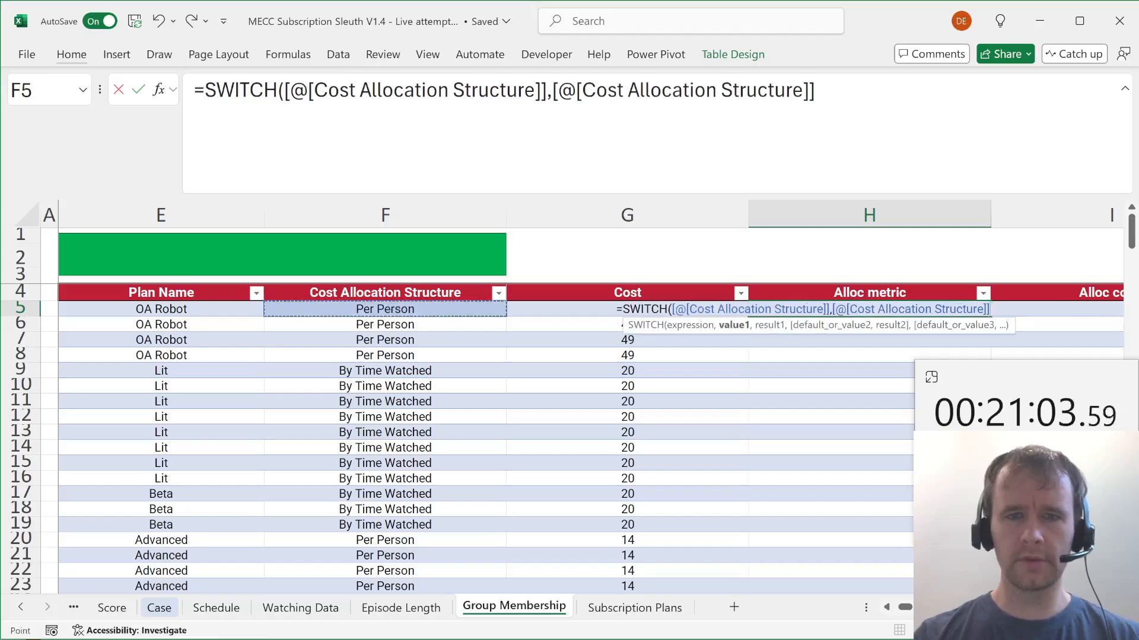
double_click(602, 90)
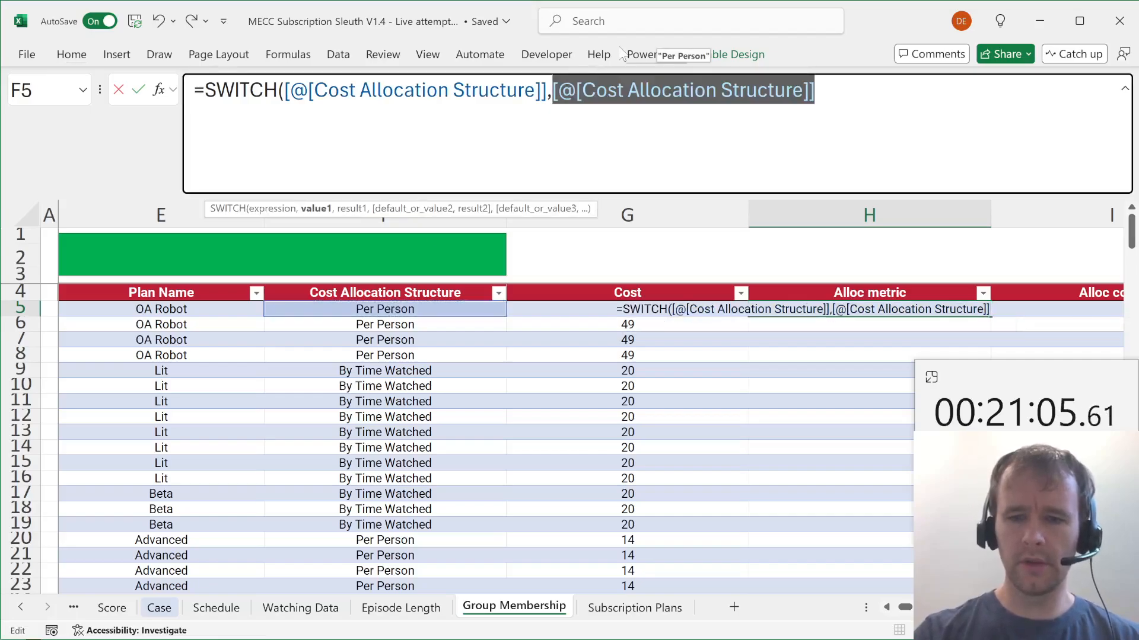
key("F9")
key("Right")
type(",")
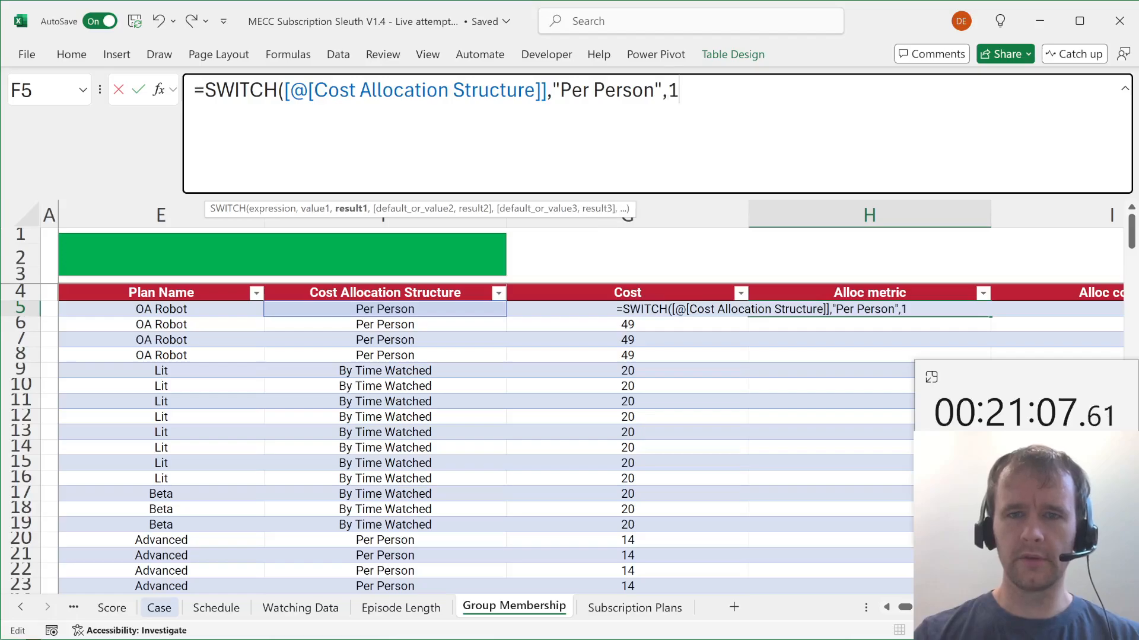
type("1,")
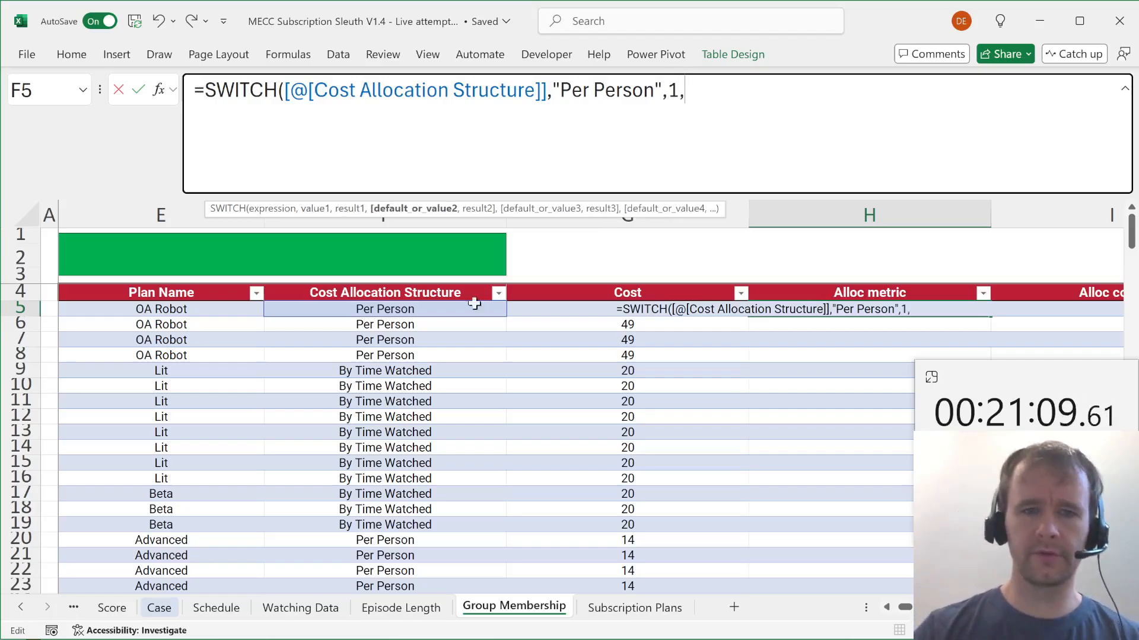
Add a "By Time Watched" case to the SWITCH that starts a SUMIFS over views[Duration].
left_click(415, 371)
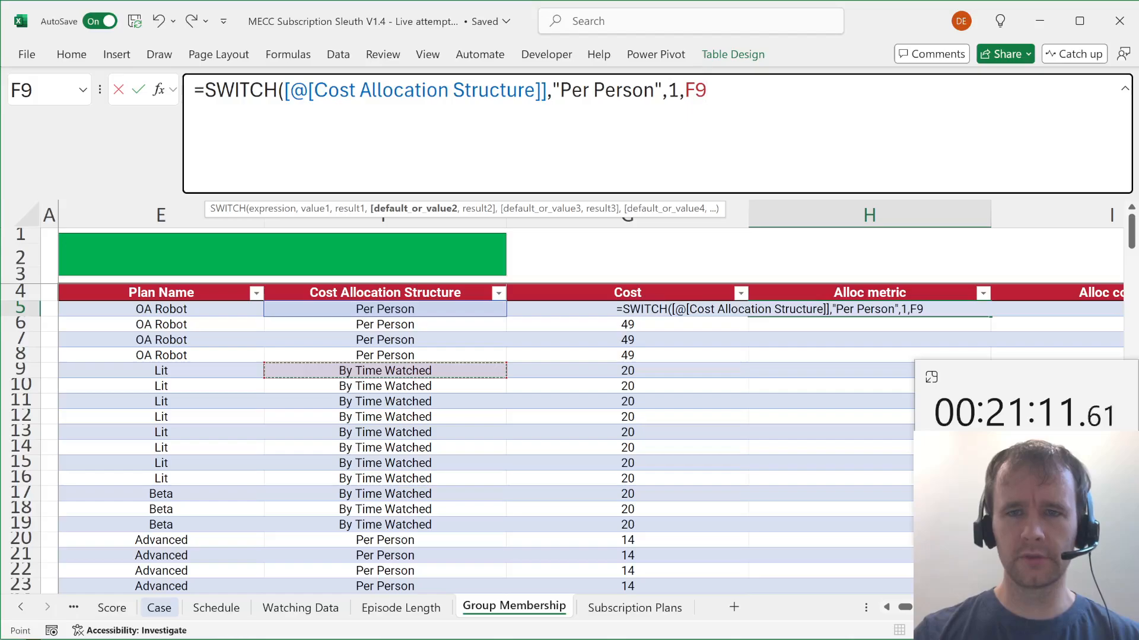
double_click(695, 91)
key("F9")
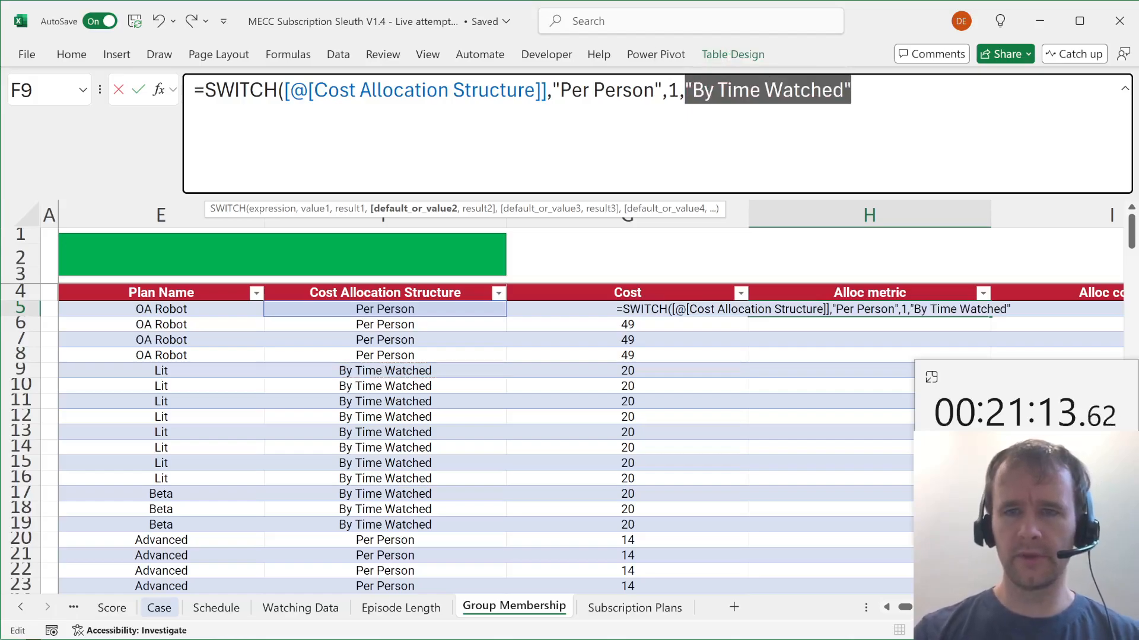
key("End")
type(",sumifs")
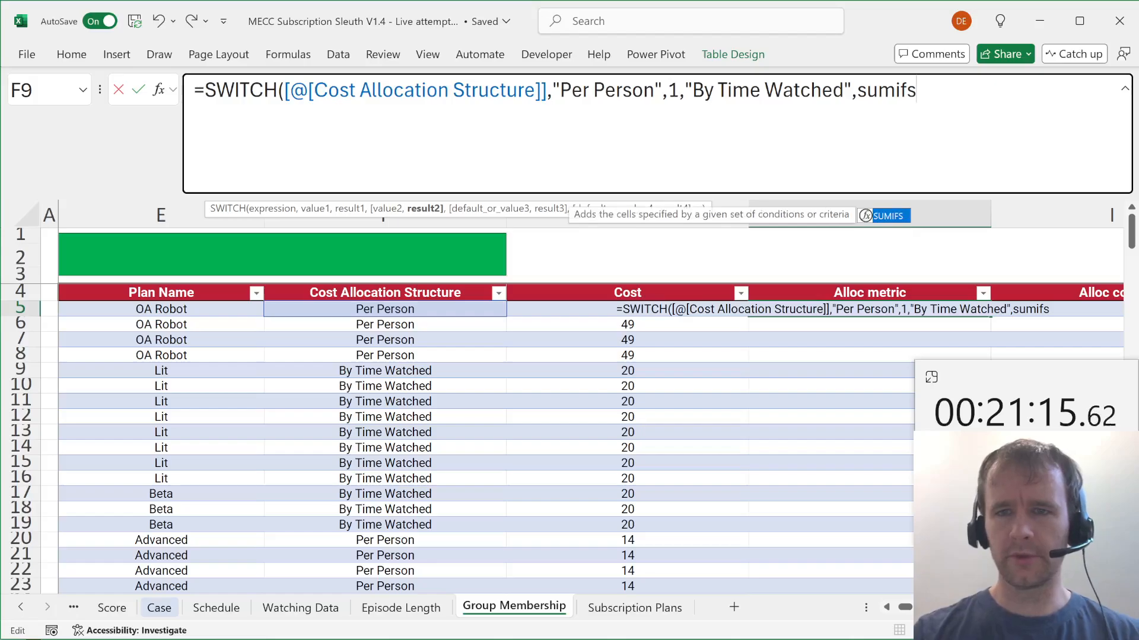
key("Tab")
type("views[d")
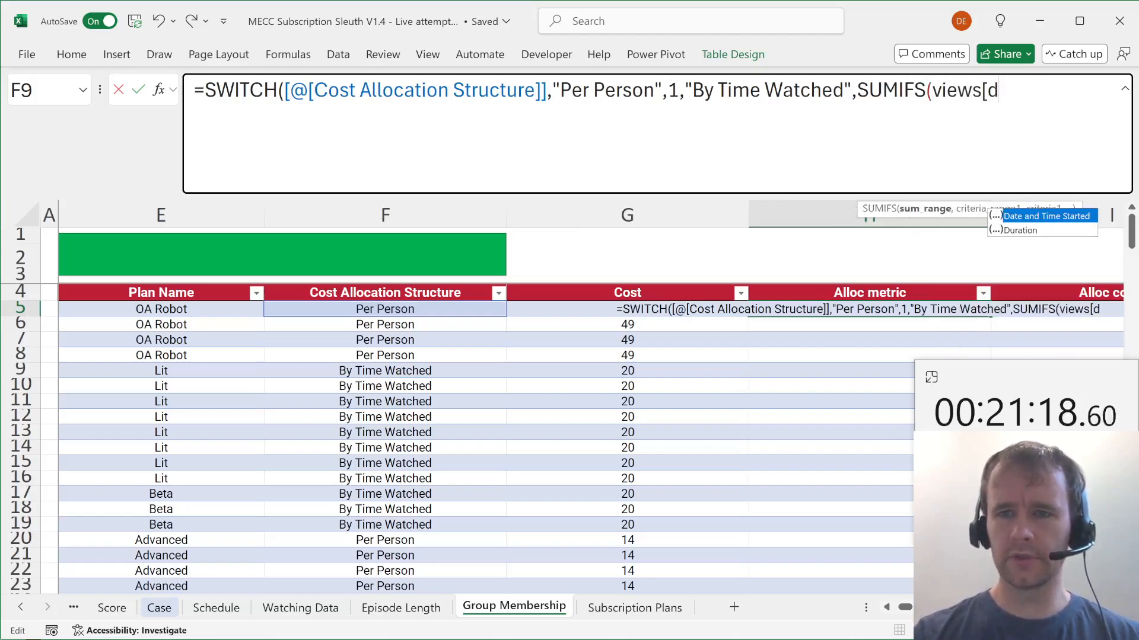
key("Down")
key("Tab")
type("]")
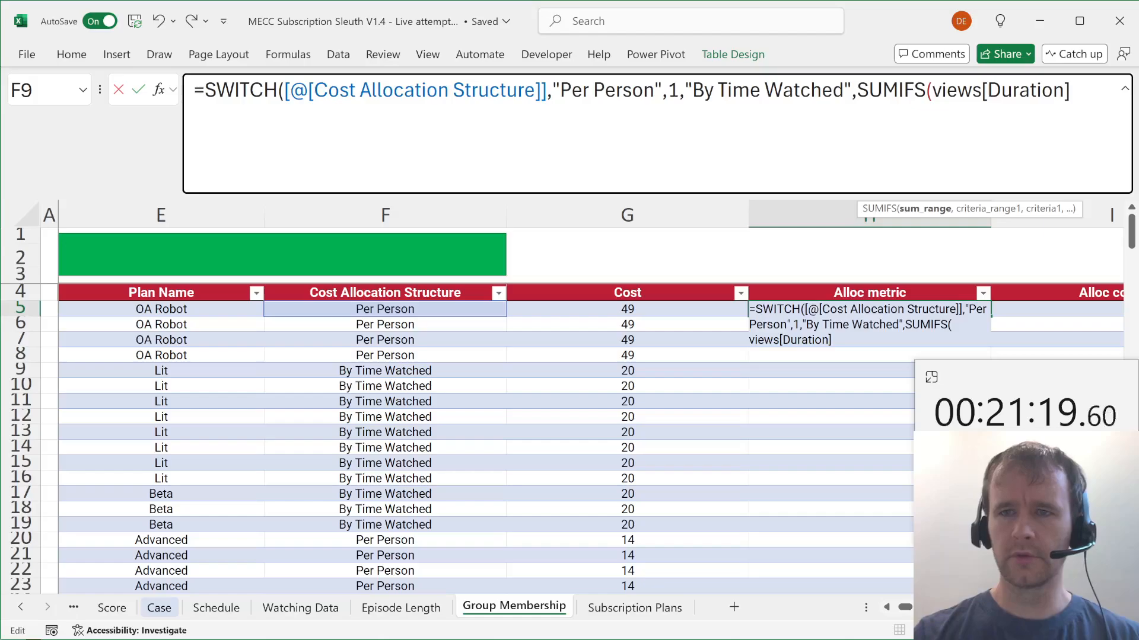
Give the SUMIFS its first condition, matching views[Full Name] to the row's [@[Full Name]].
type(",views[")
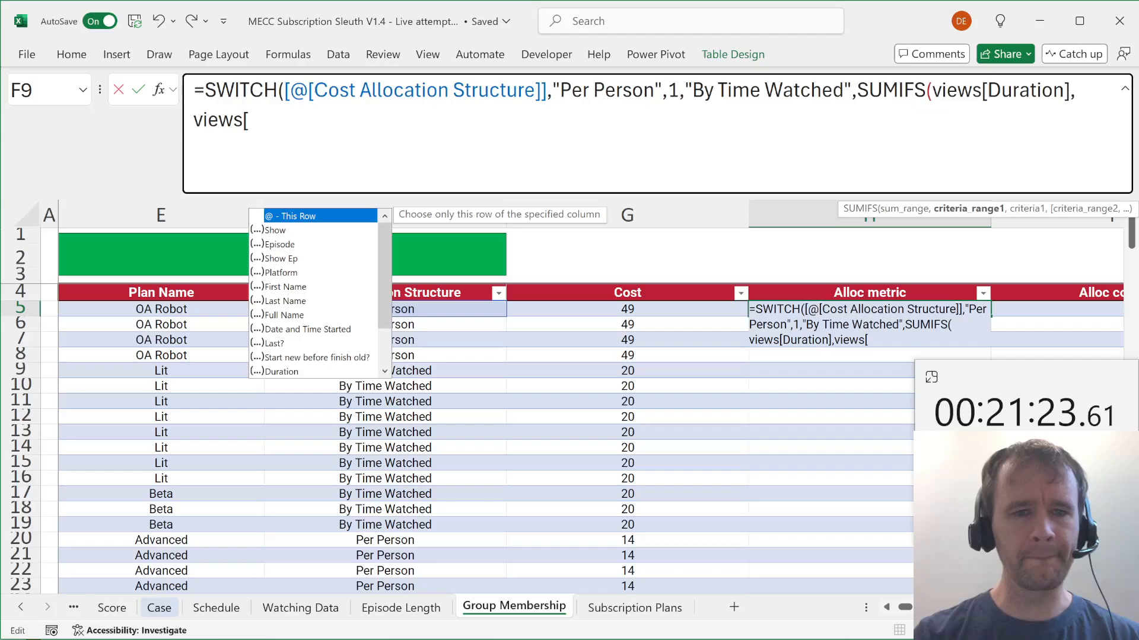
key("Down")
key("Down")
key("Down")
key("Down")
key("Down")
key("Down")
key("Down")
key("Tab")
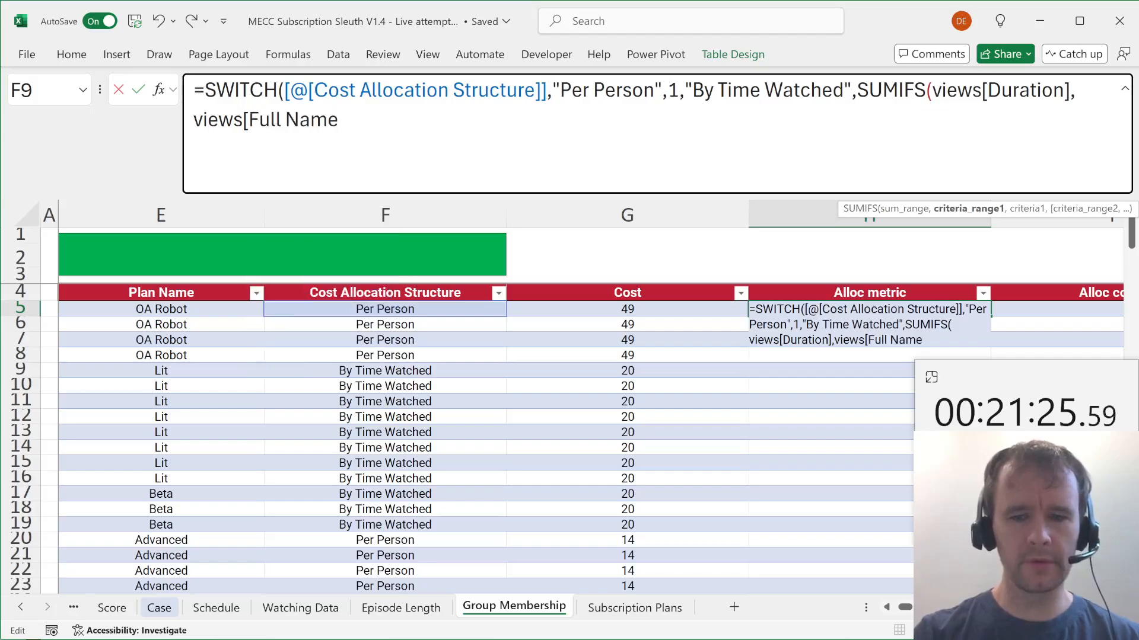
type("],vi")
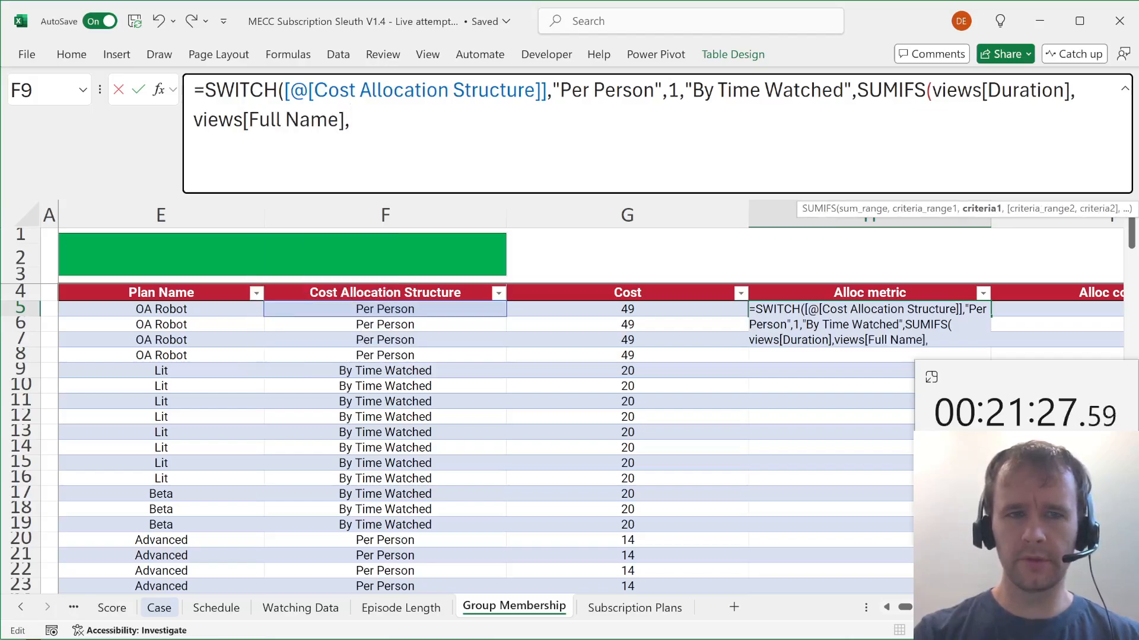
key("BackSpace")
key("BackSpace")
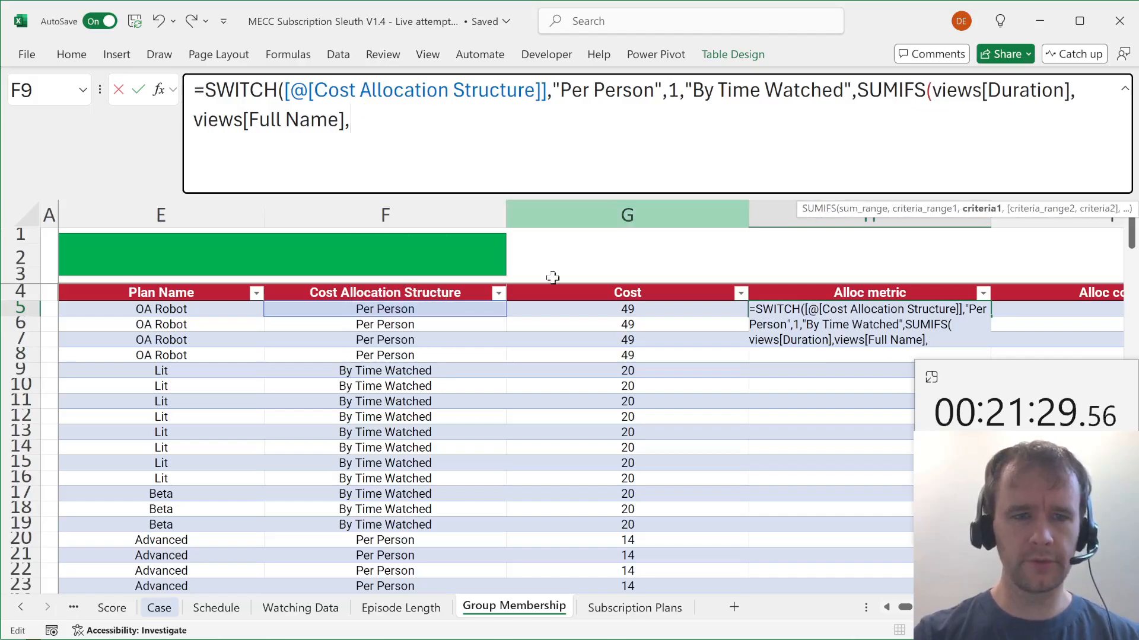
scroll(397, 359, "left", 2)
scroll(378, 356, "left", 3)
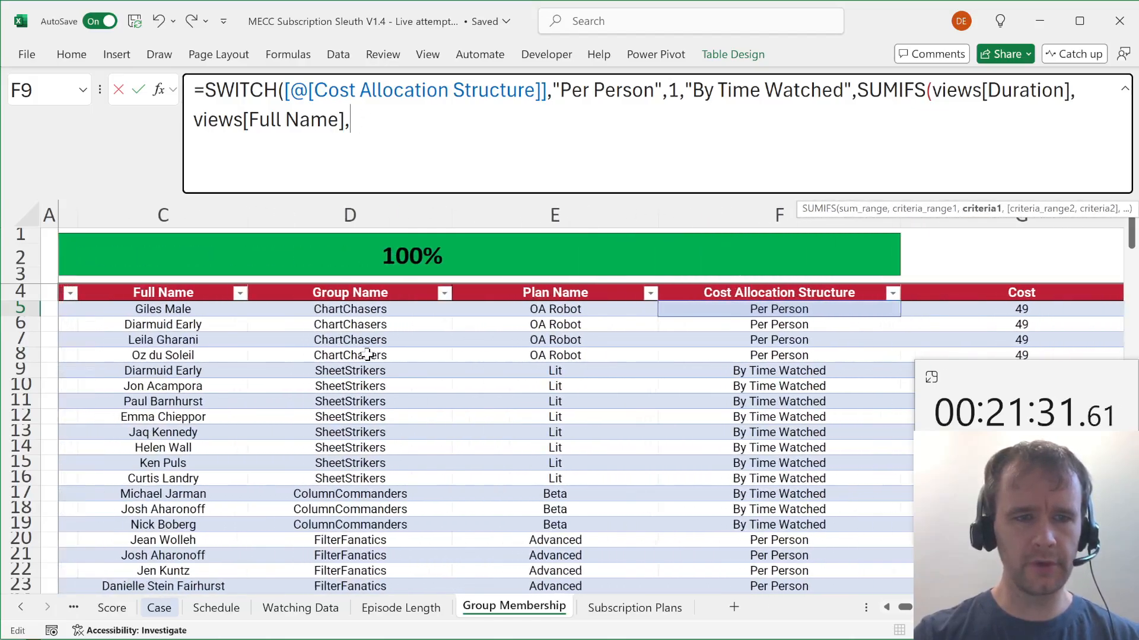
left_click(227, 309)
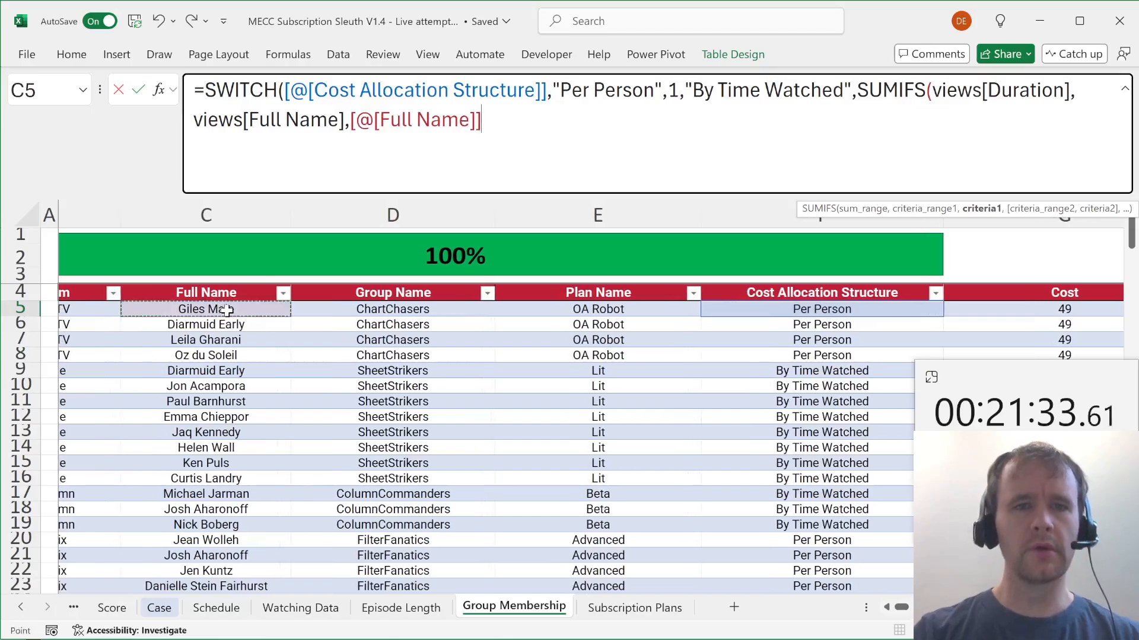
type(",views[")
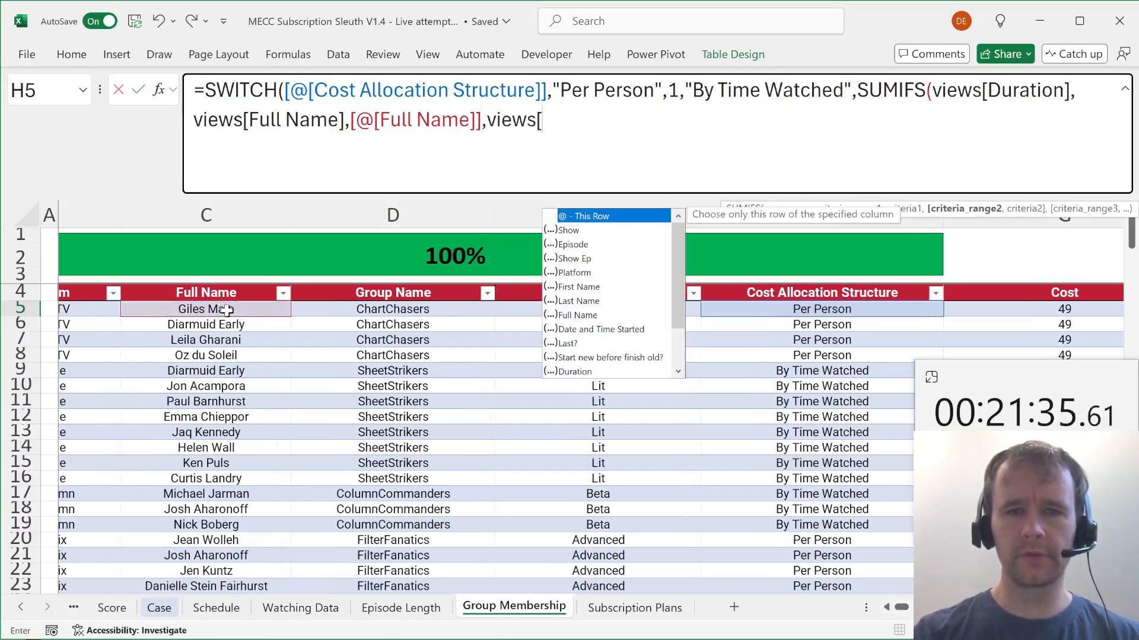
scroll(127, 465, "left", 2)
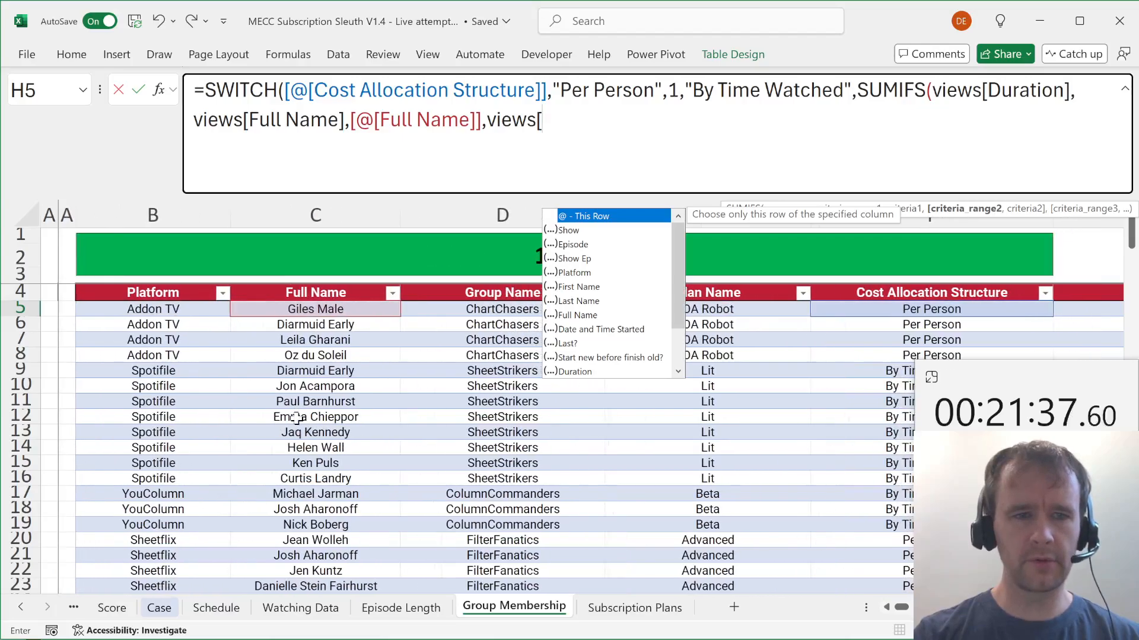
type("pl")
key("Tab")
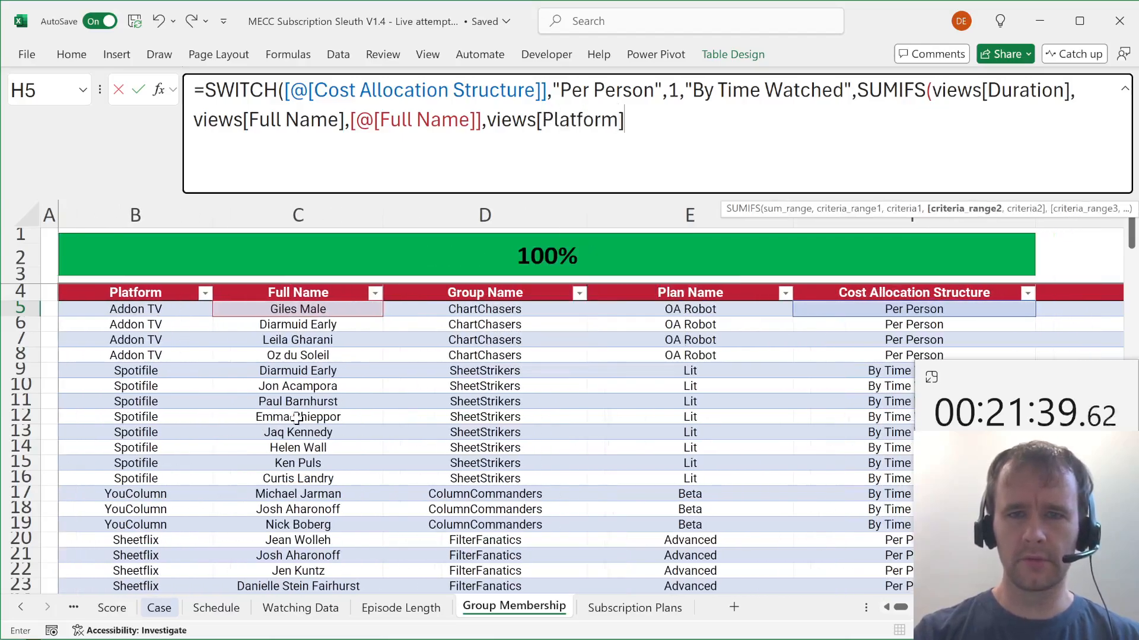
type(",")
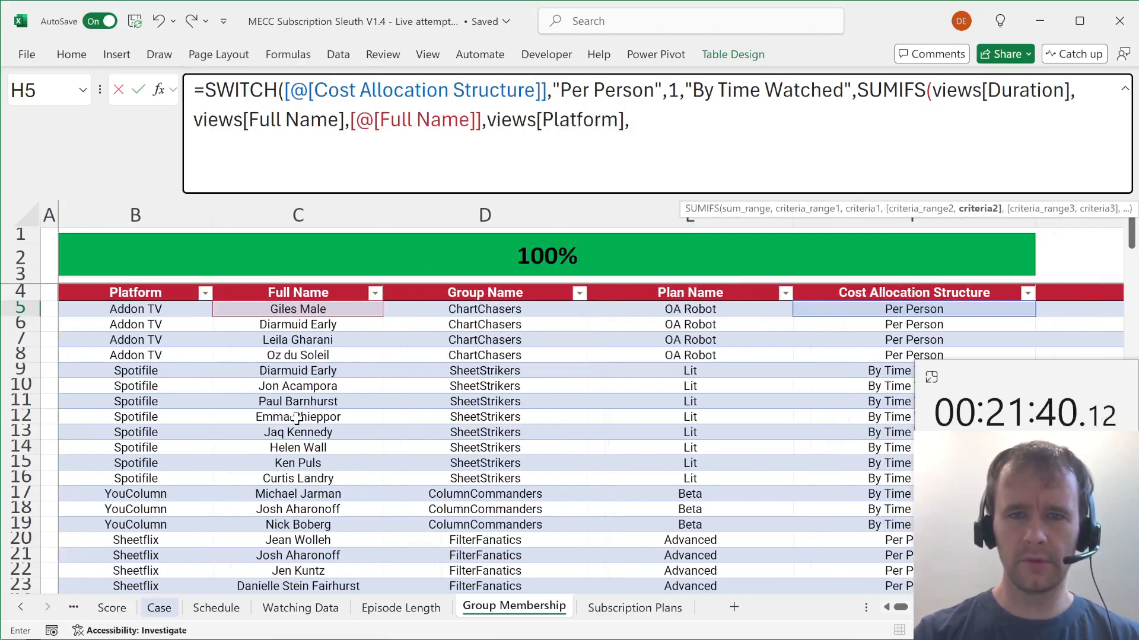
left_click(154, 308)
type(")")
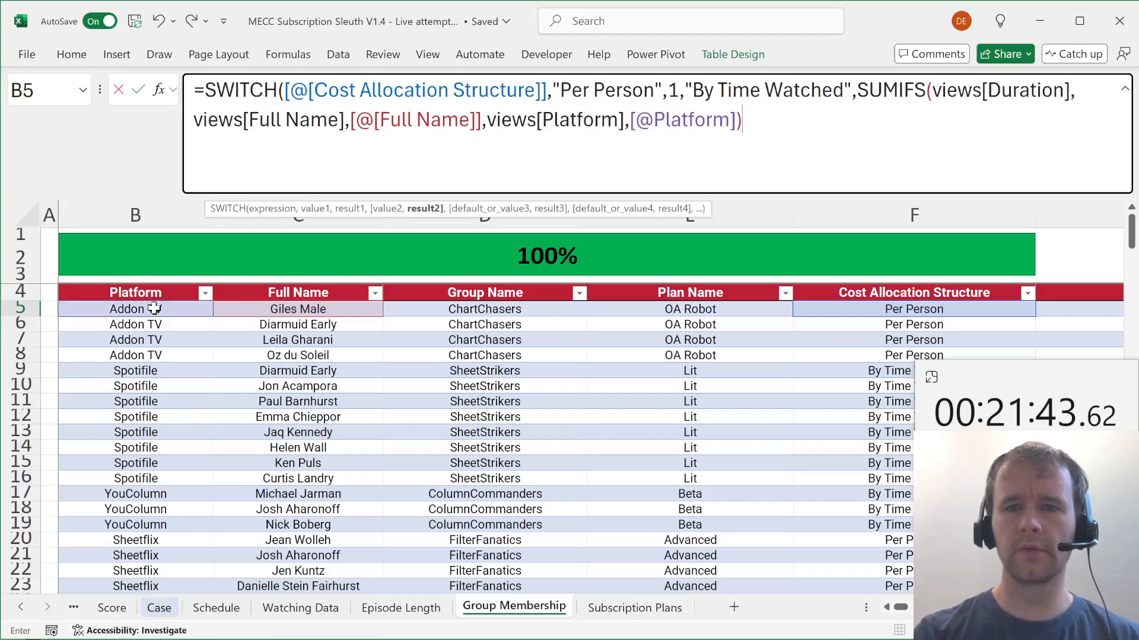
Give the SWITCH a default result that starts ROWS(UNIQUE(FILTER( with views[Show] as the array.
type(",")
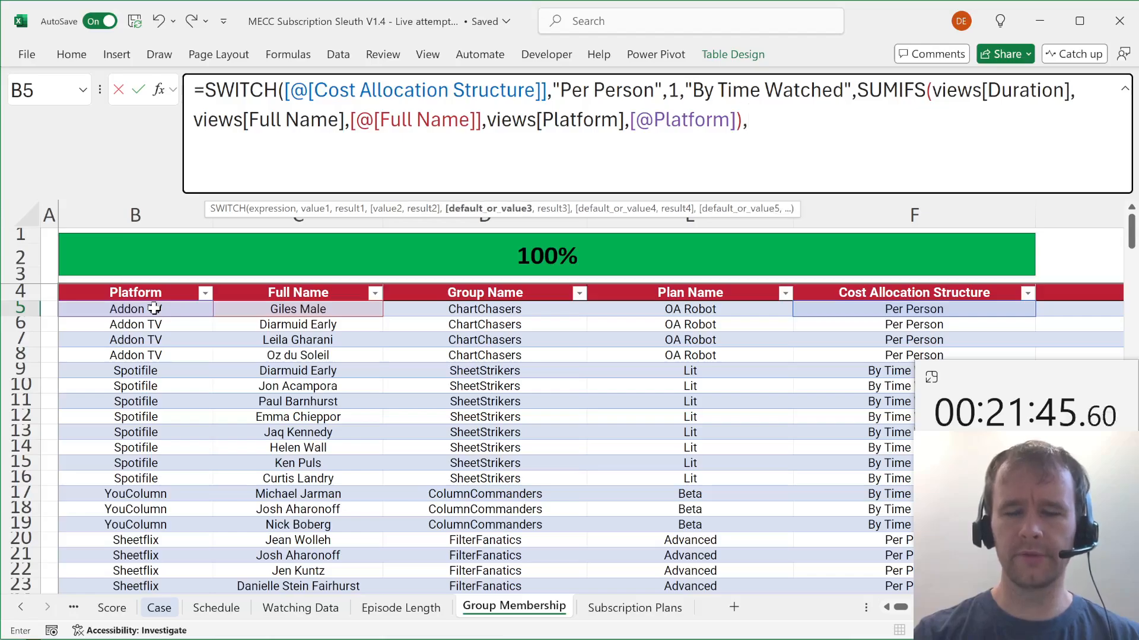
scroll(486, 510, "right", 3)
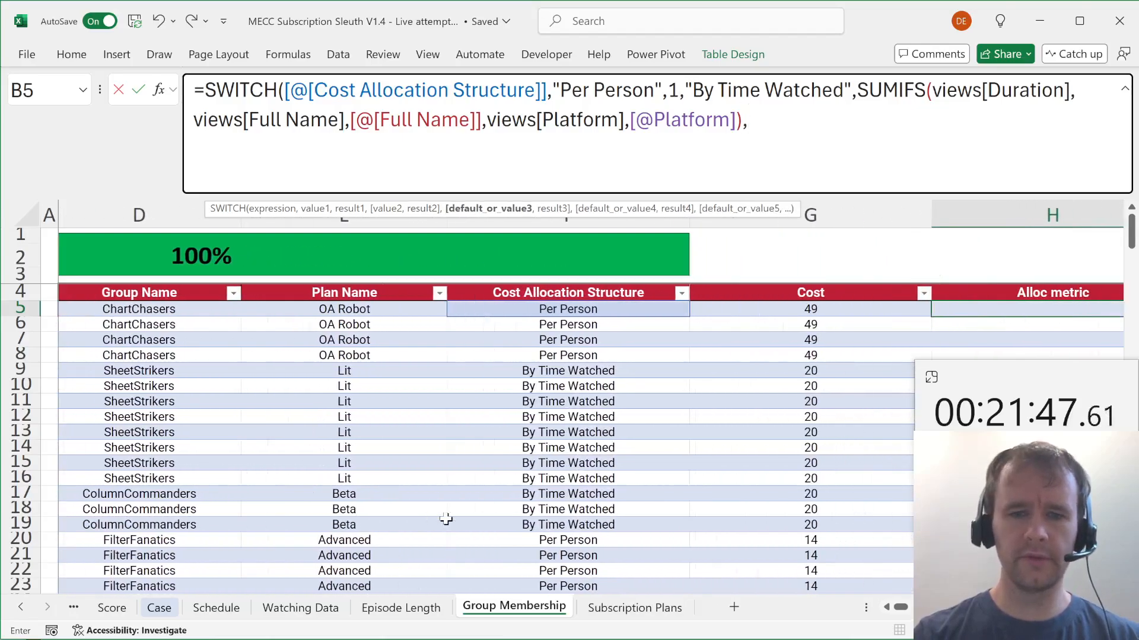
scroll(446, 519, "right", 1)
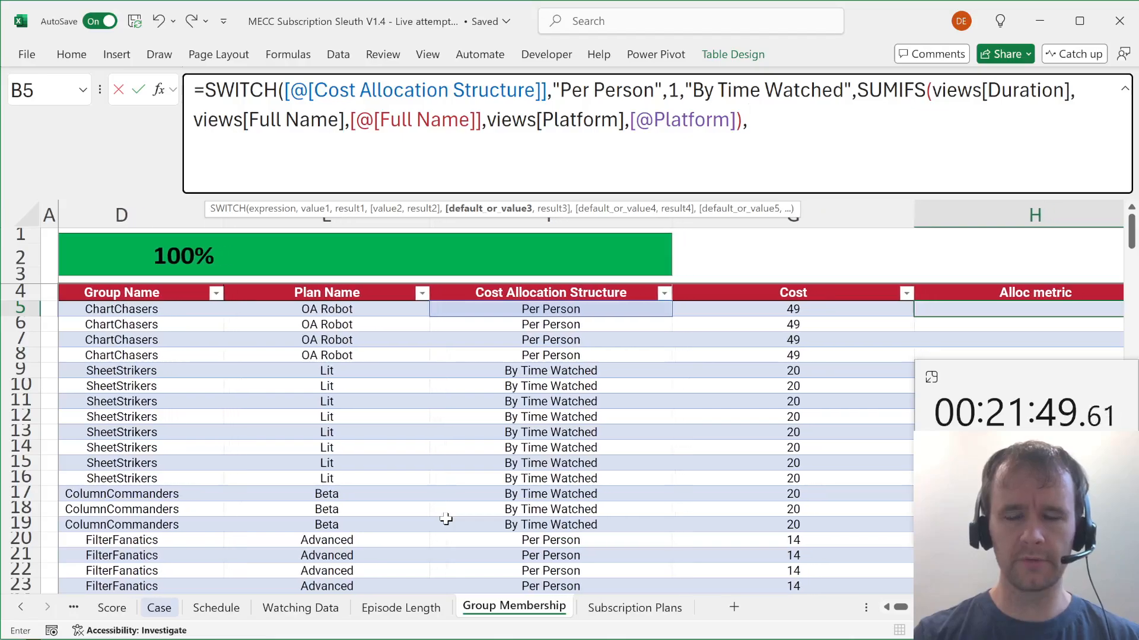
scroll(446, 519, "left", 1)
scroll(446, 519, "down", 9)
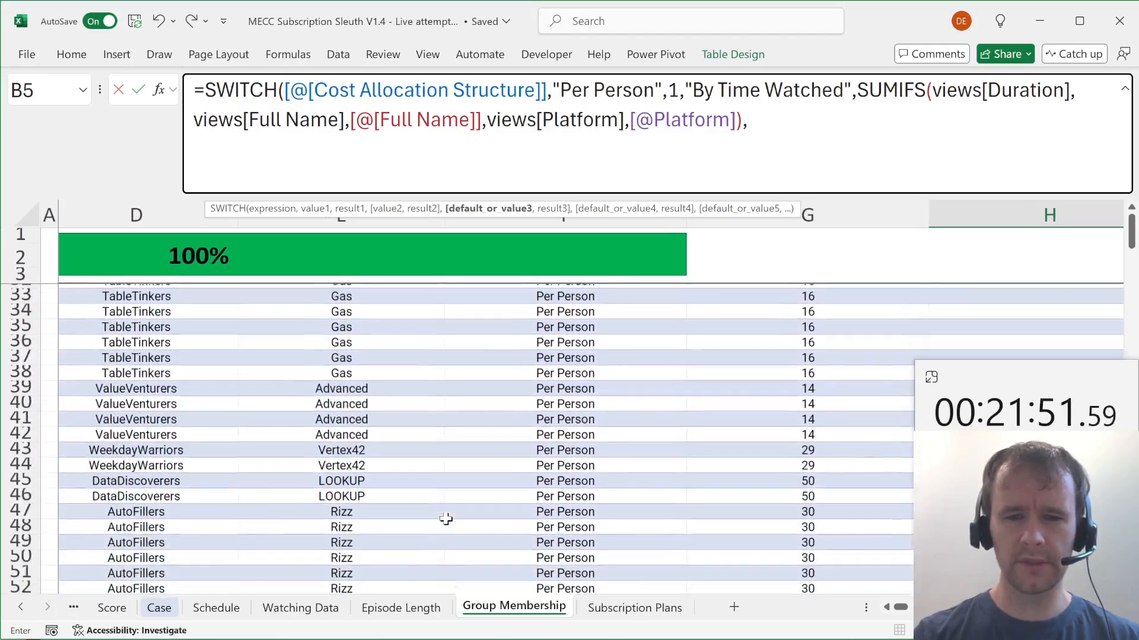
scroll(446, 519, "up", 9)
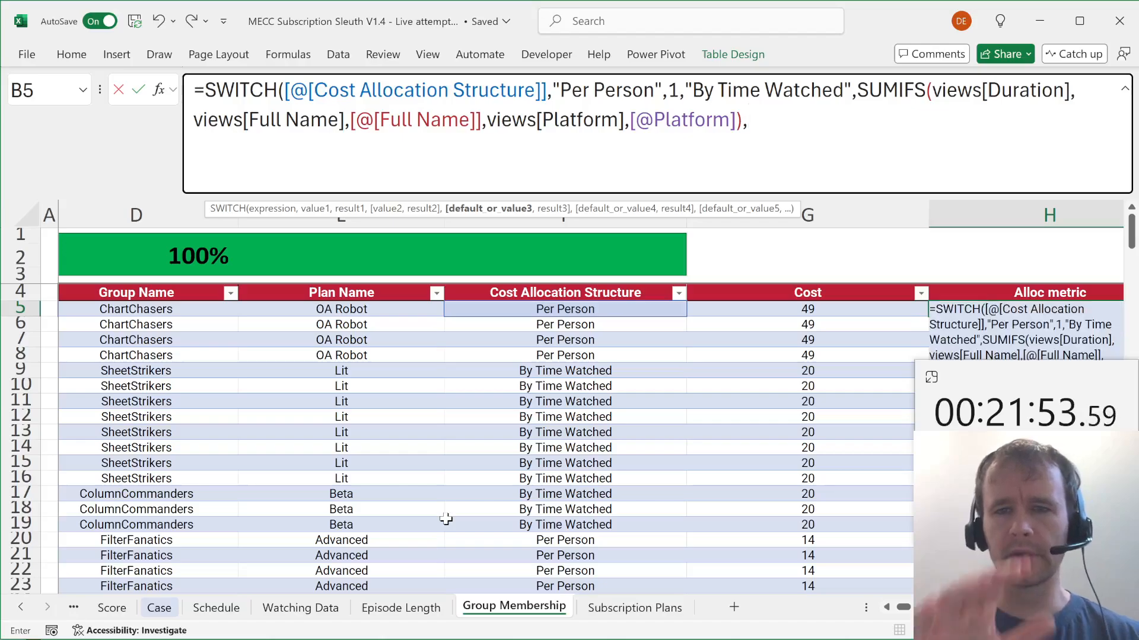
type("ows")
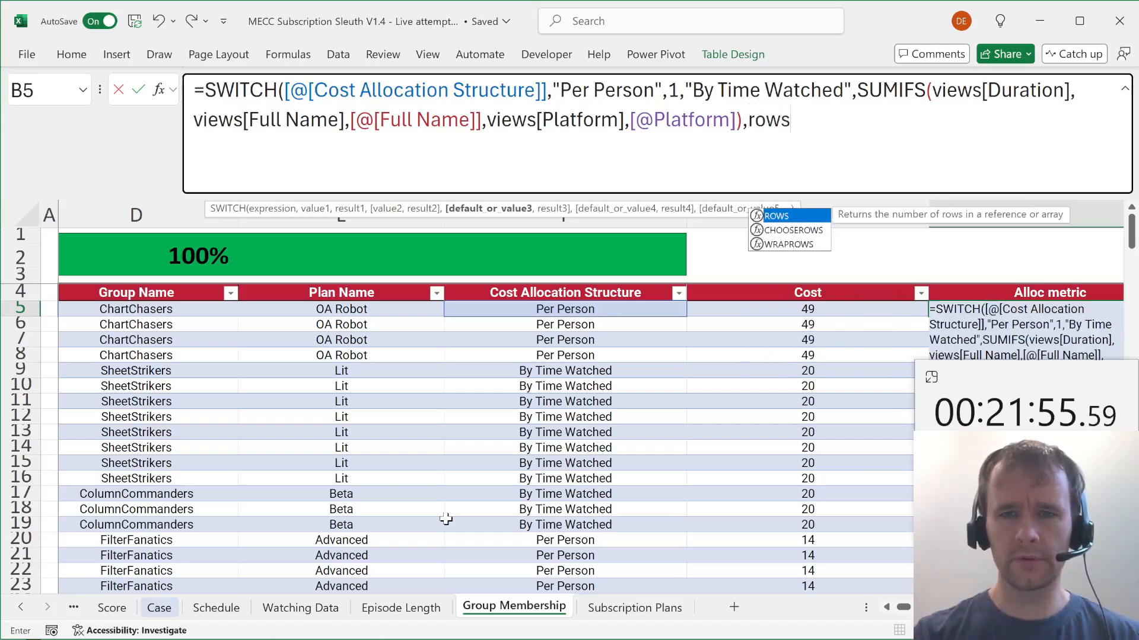
key("Tab")
type("uni")
key("Tab")
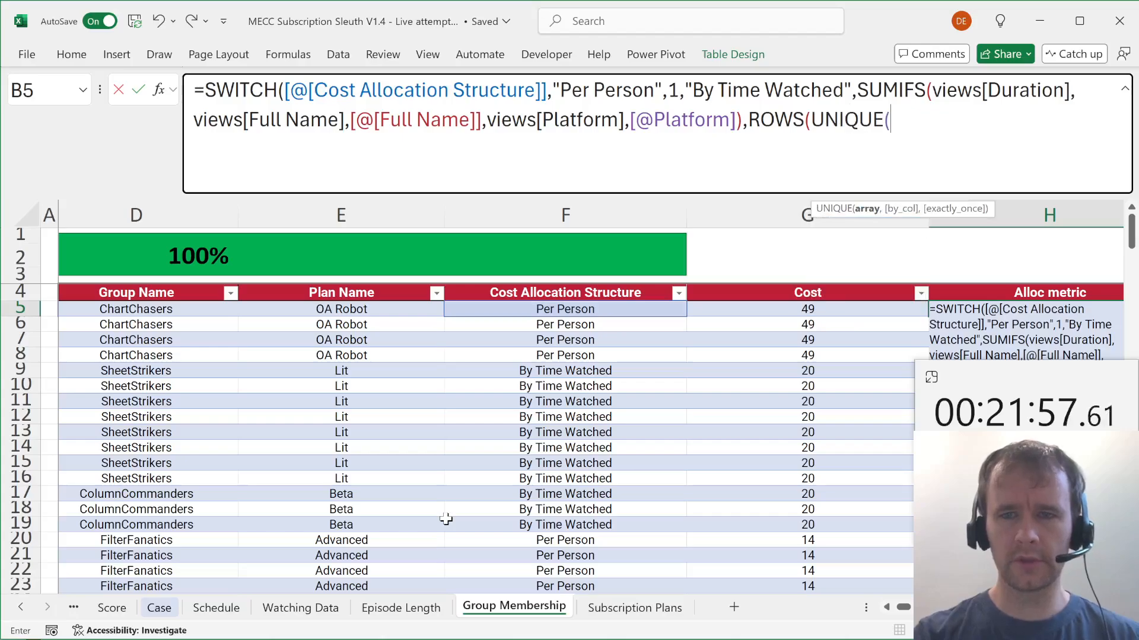
type("filt")
key("Tab")
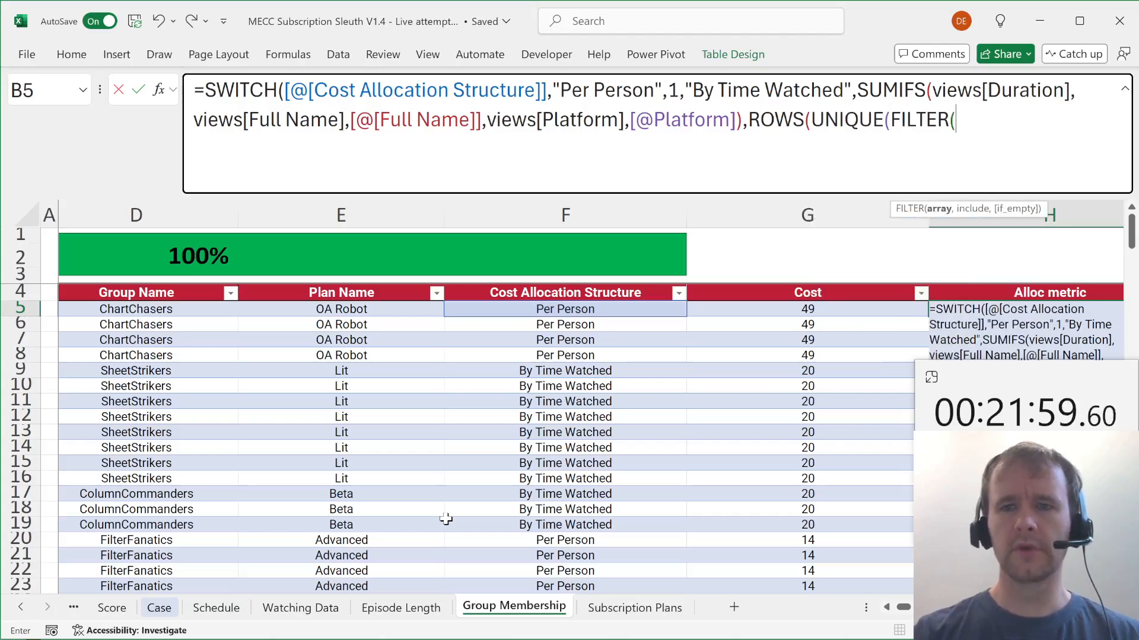
type("views[sh")
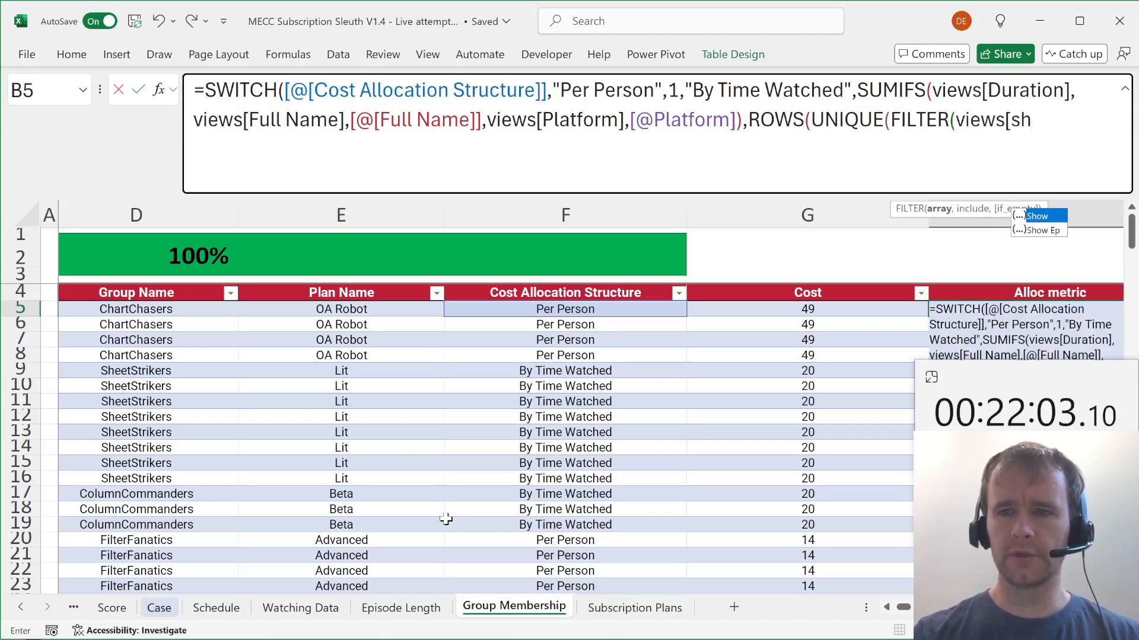
key("Tab")
type("]")
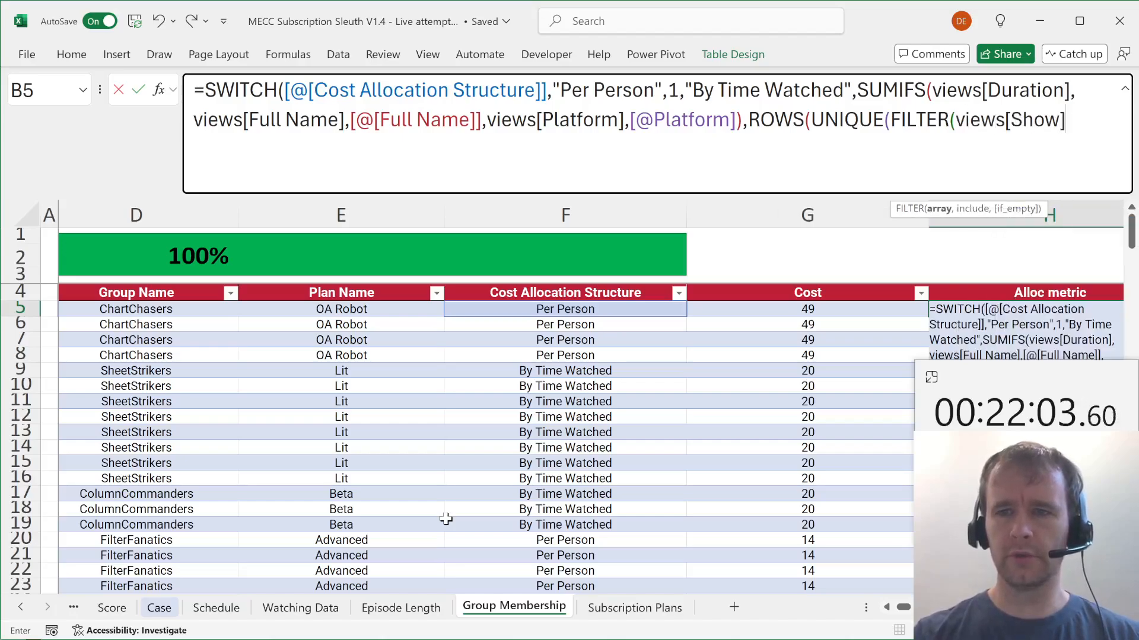
Add the first FILTER condition in parentheses, matching views[Full Name] to the row's [@[Full Name]].
type(",(v")
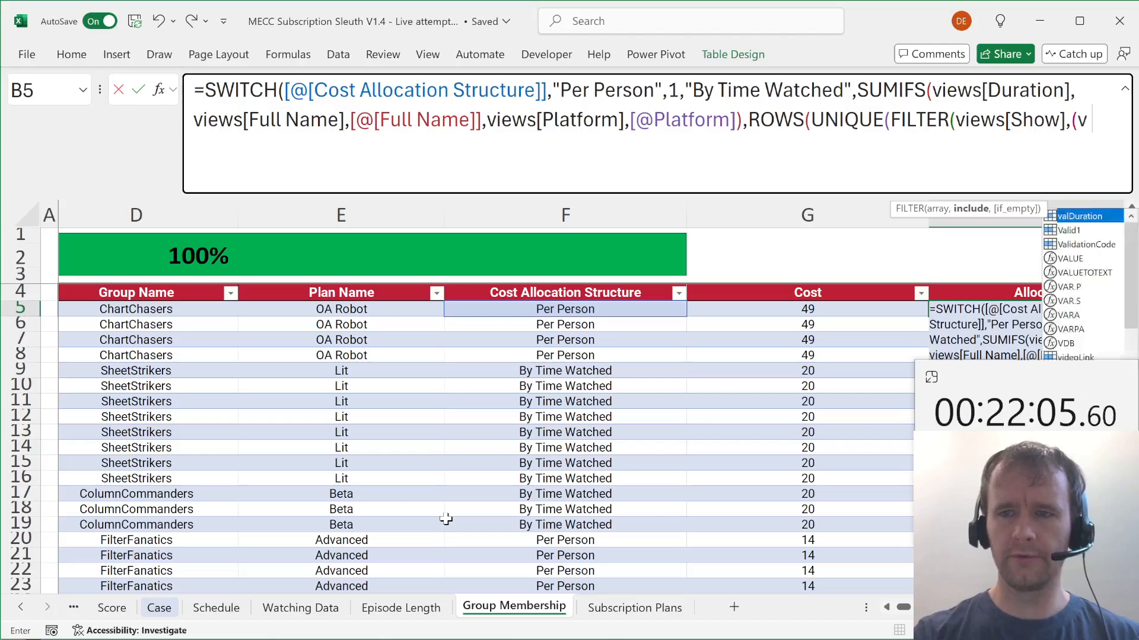
type("iews[f")
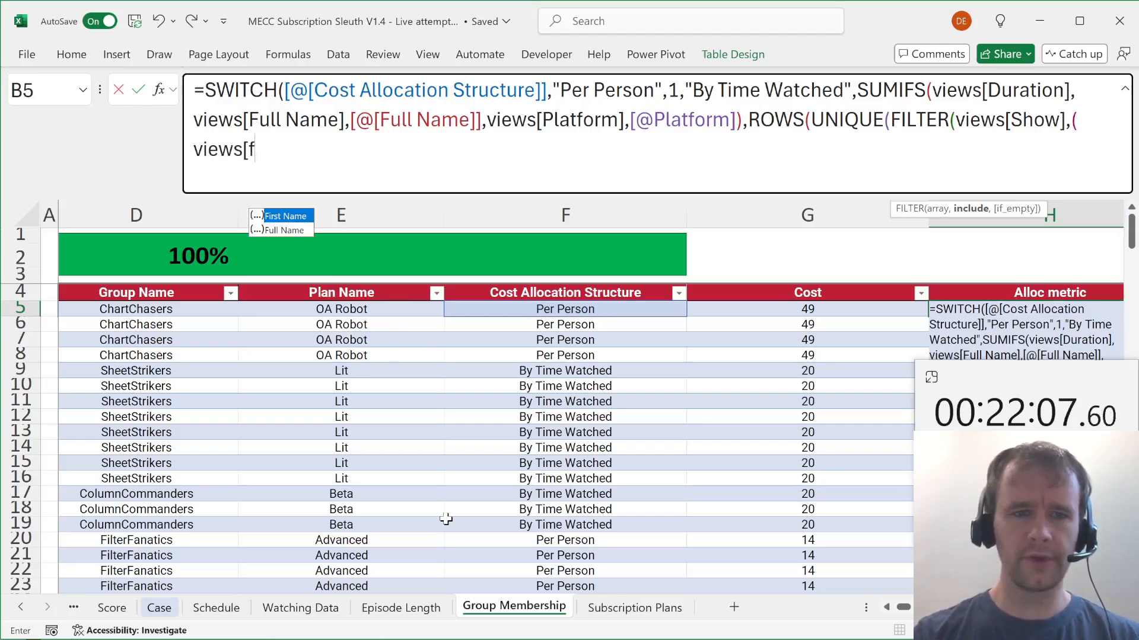
key("Down")
key("Tab")
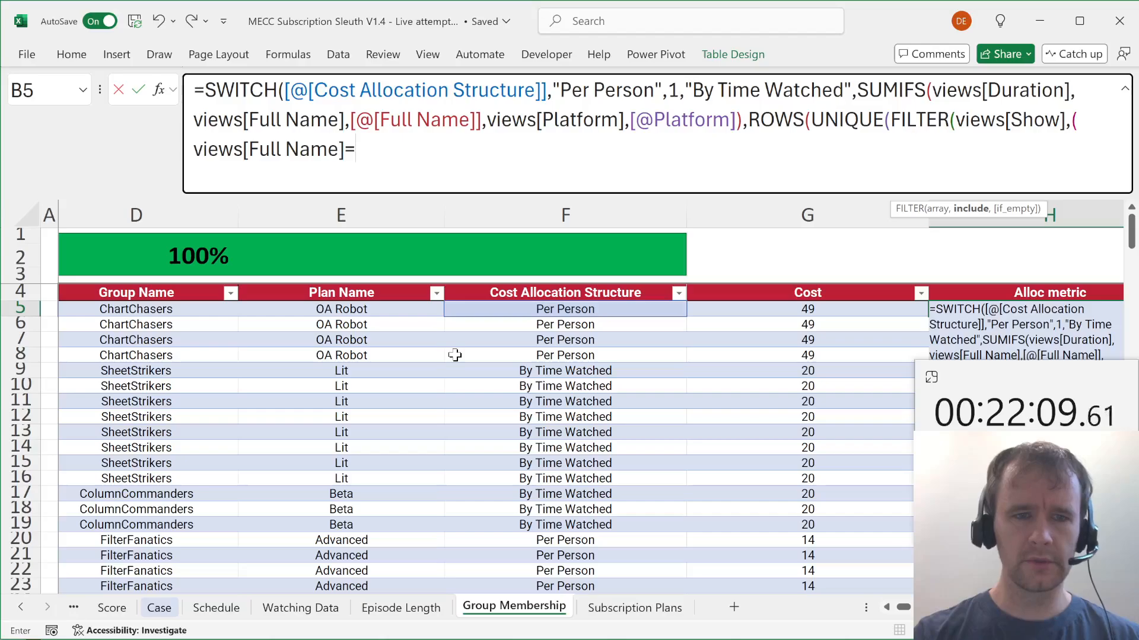
scroll(284, 330, "left", 2)
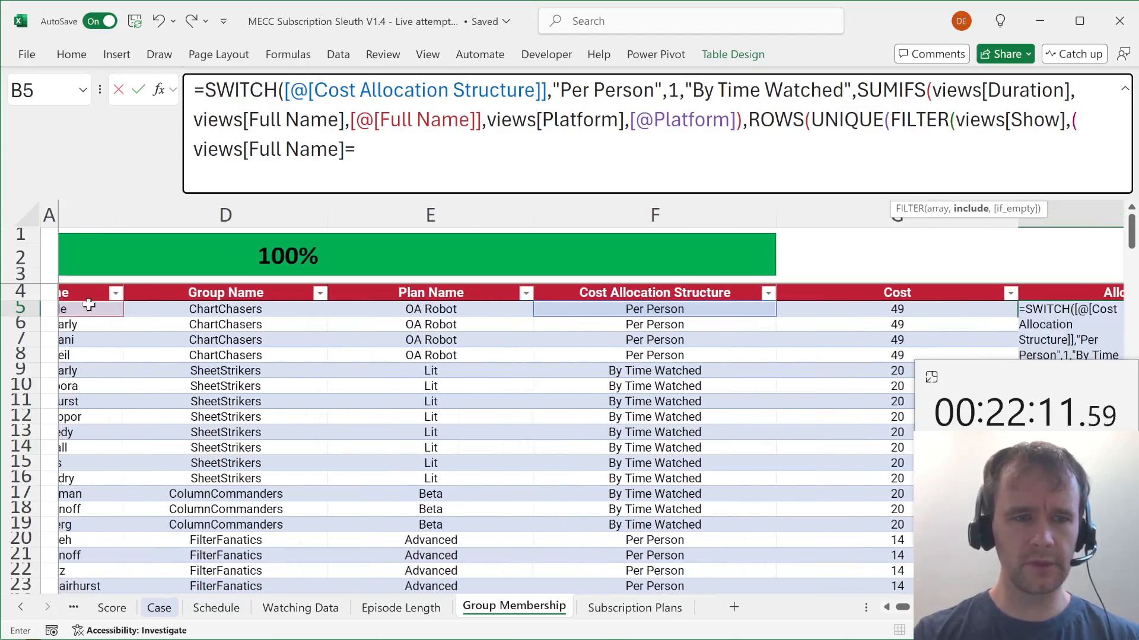
left_click(92, 307)
type(")")
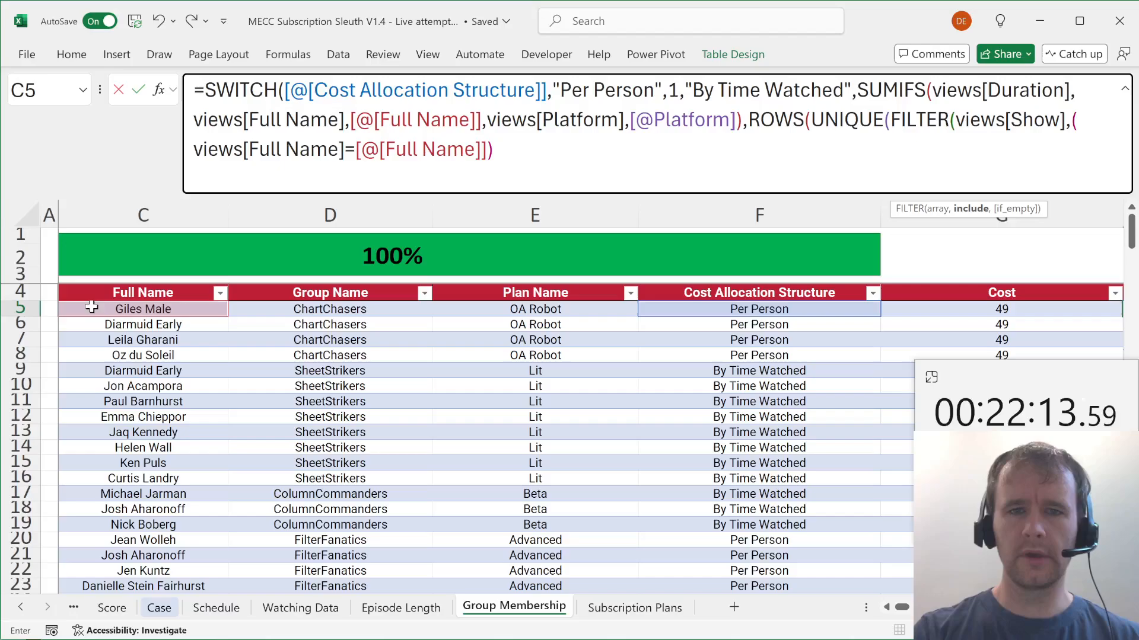
type("*(views[Platform")
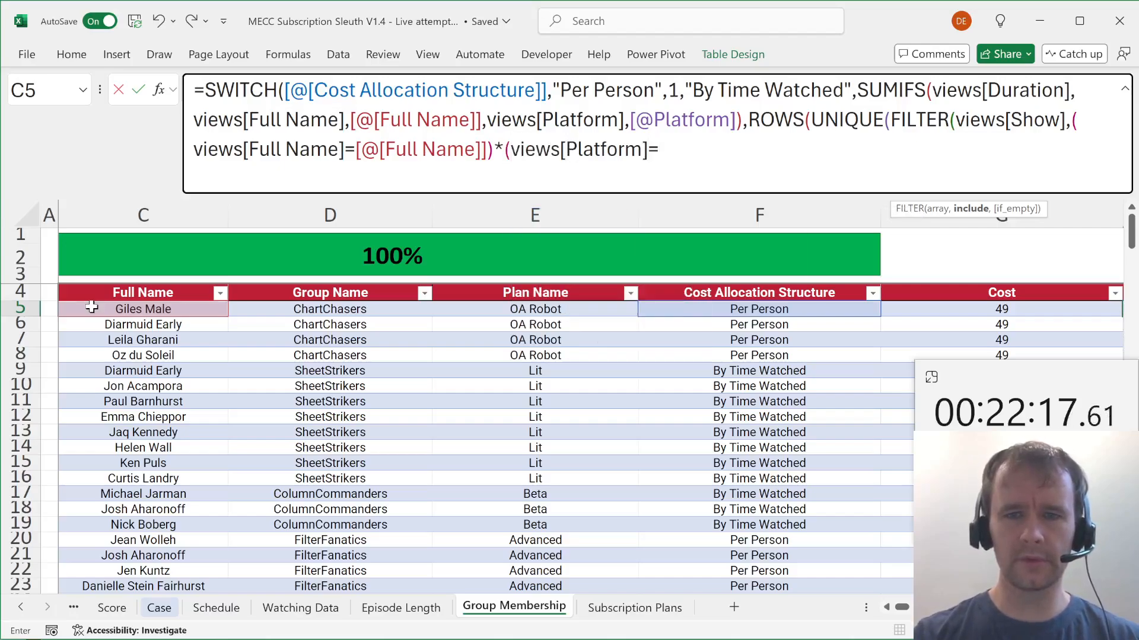
type("]=")
scroll(92, 306, "left", 1)
left_click(136, 308)
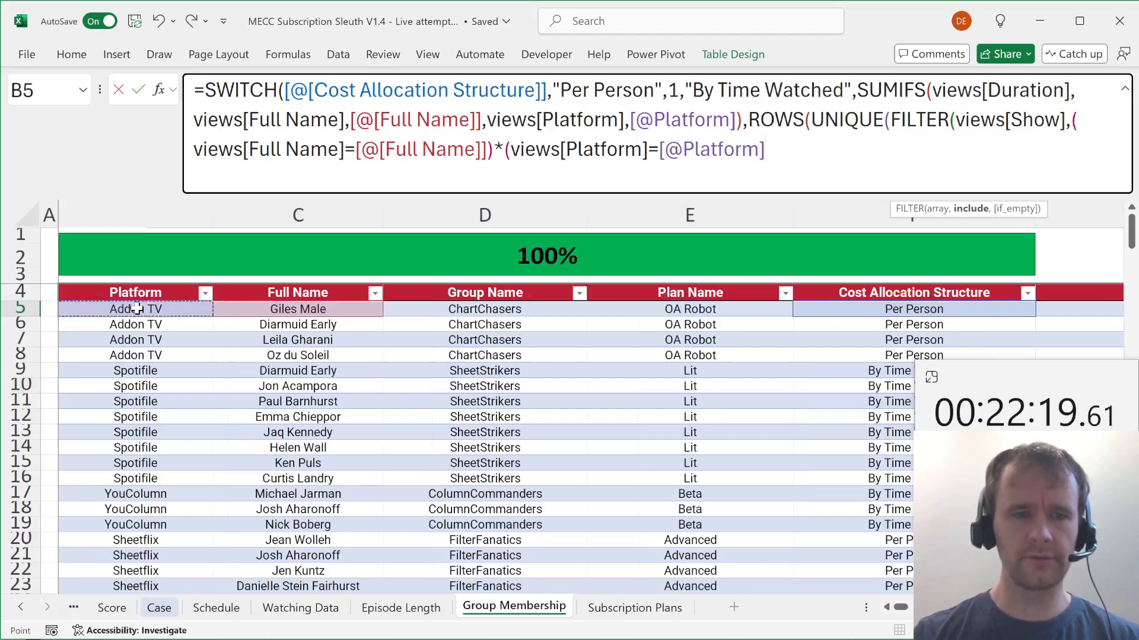
type(")))")
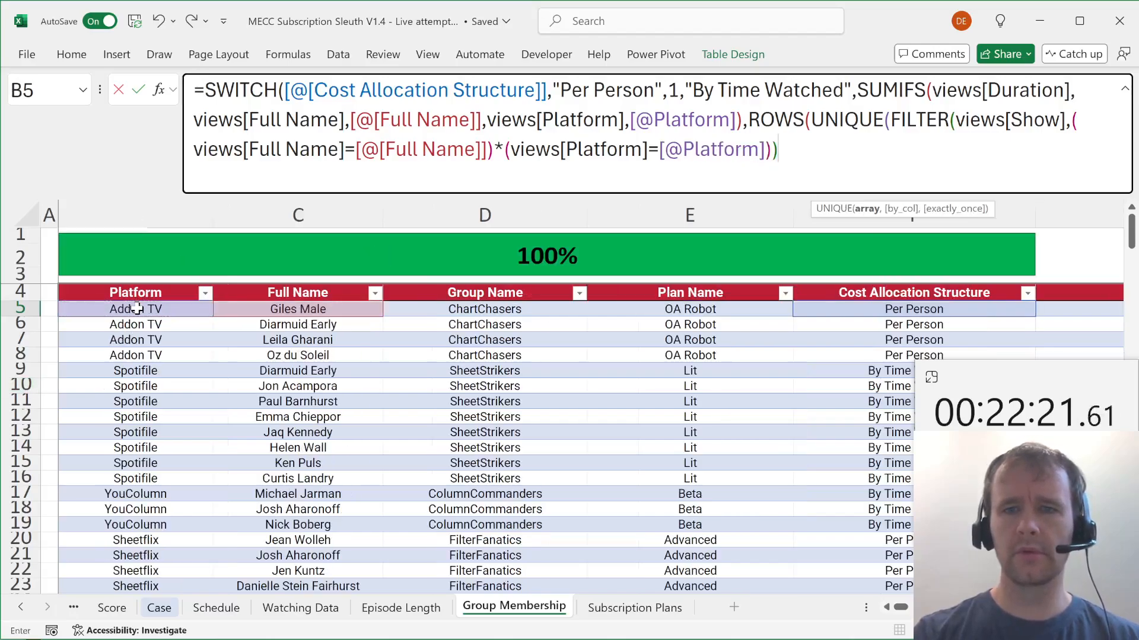
type("))")
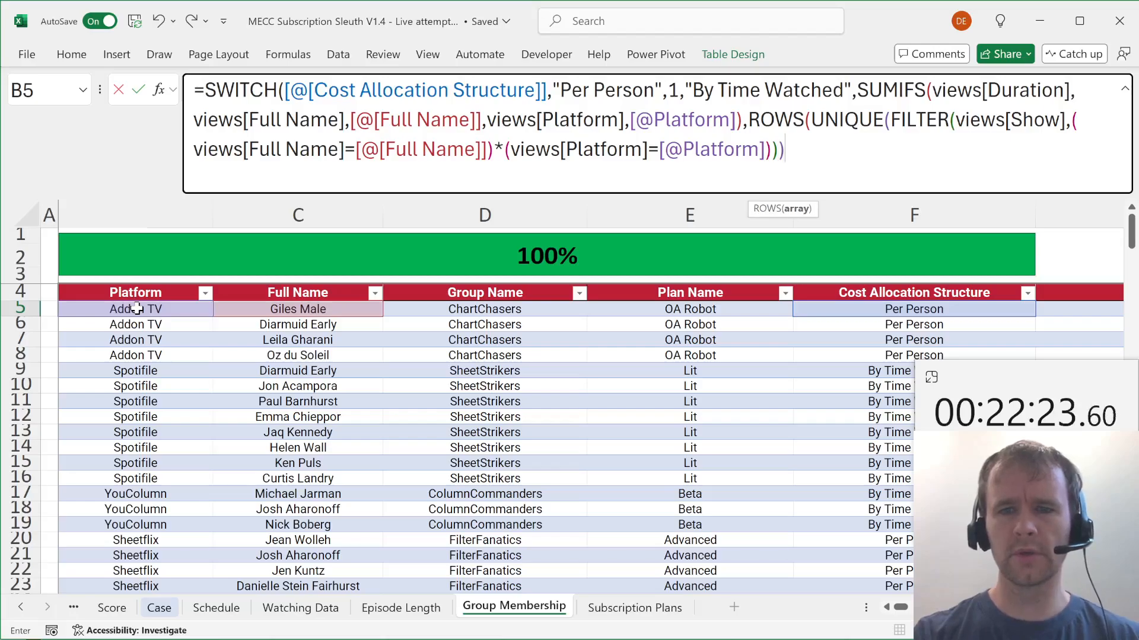
type(")")
key("Return")
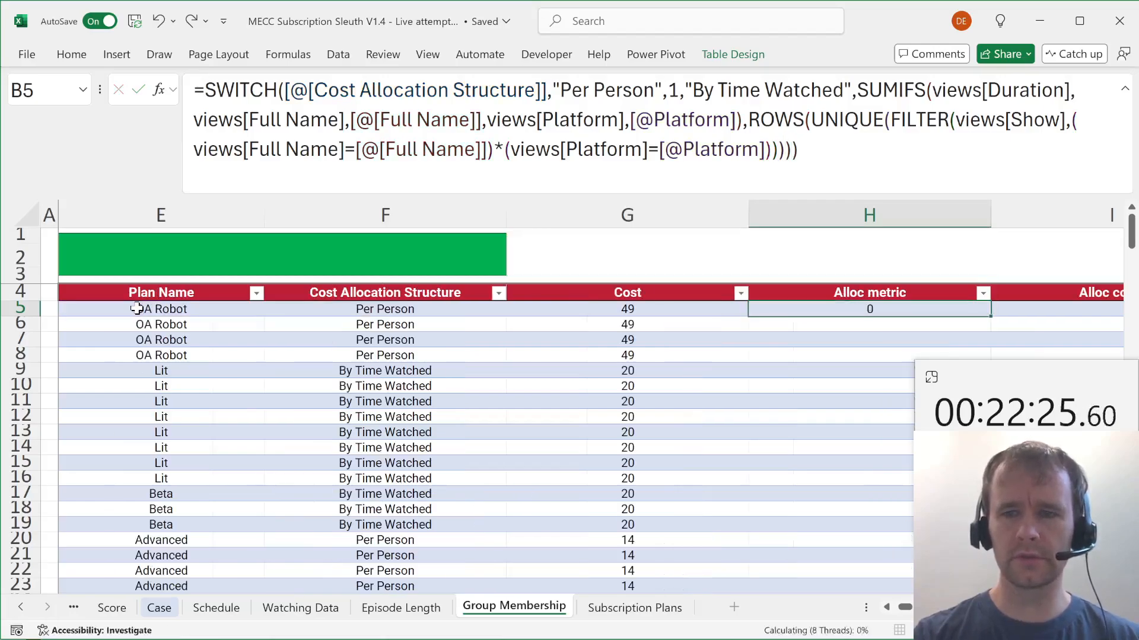
Examine the Alloc metric column's filter list for the range of calculated values.
key("Up")
key("Up")
key("alt+Down")
key("Down")
key("Down")
key("Down")
key("Down")
key("Down")
key("Down")
key("Down")
key("Down")
key("Down")
key("Down")
key("Down")
key("Down")
key("Down")
key("Down")
key("Down")
key("Down")
key("Down")
key("Down")
key("Down")
key("Down")
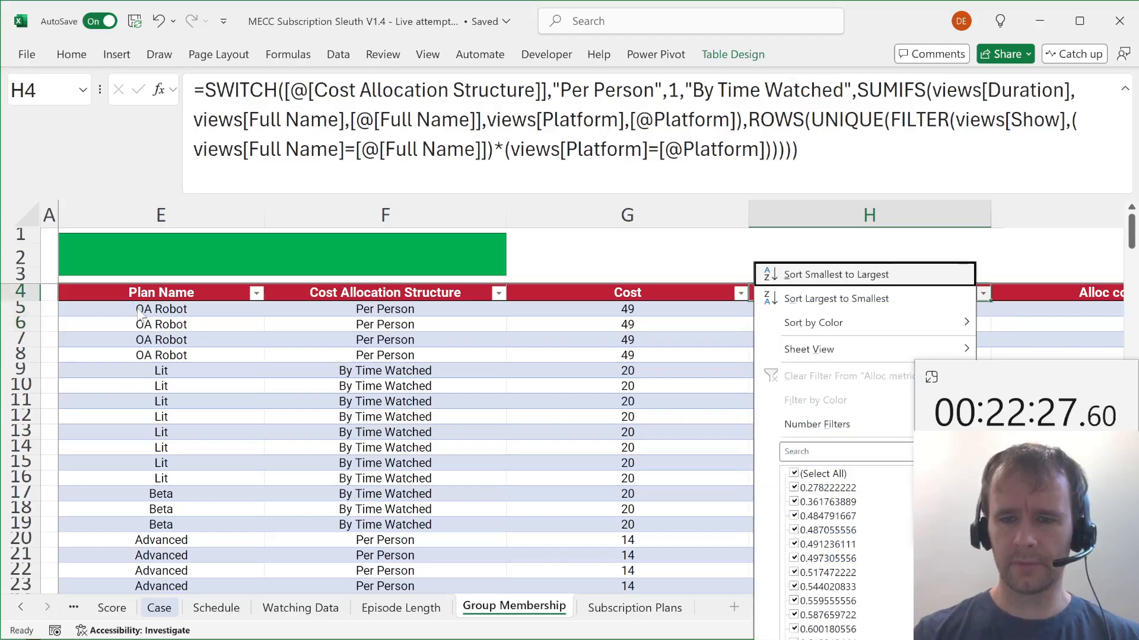
key("Escape")
key("Right")
key("Right")
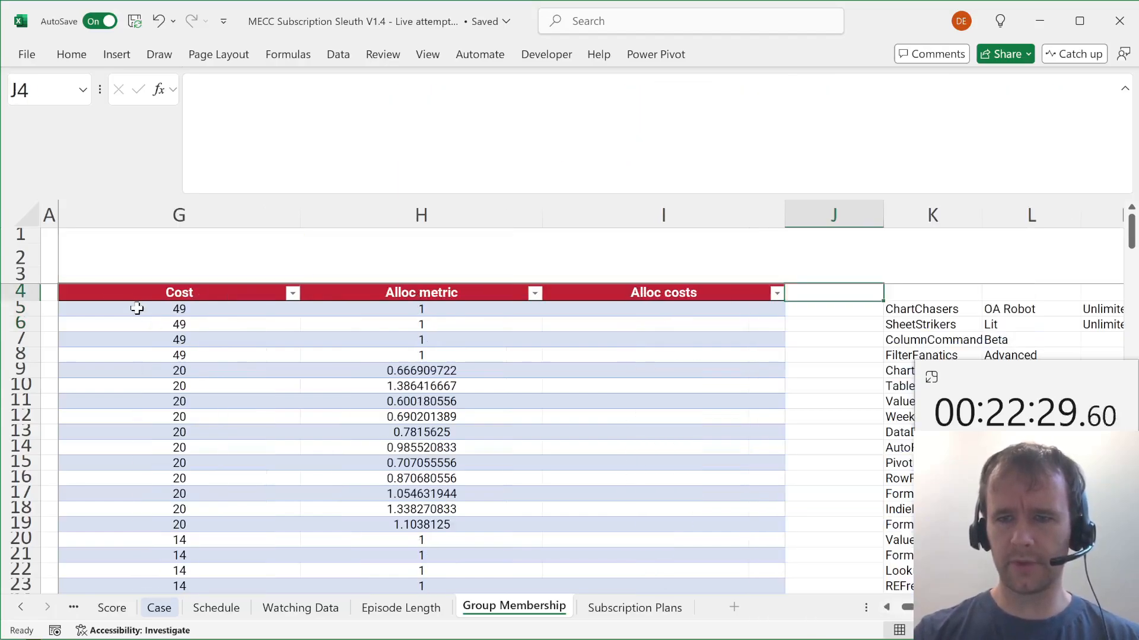
key("Left")
key("Down")
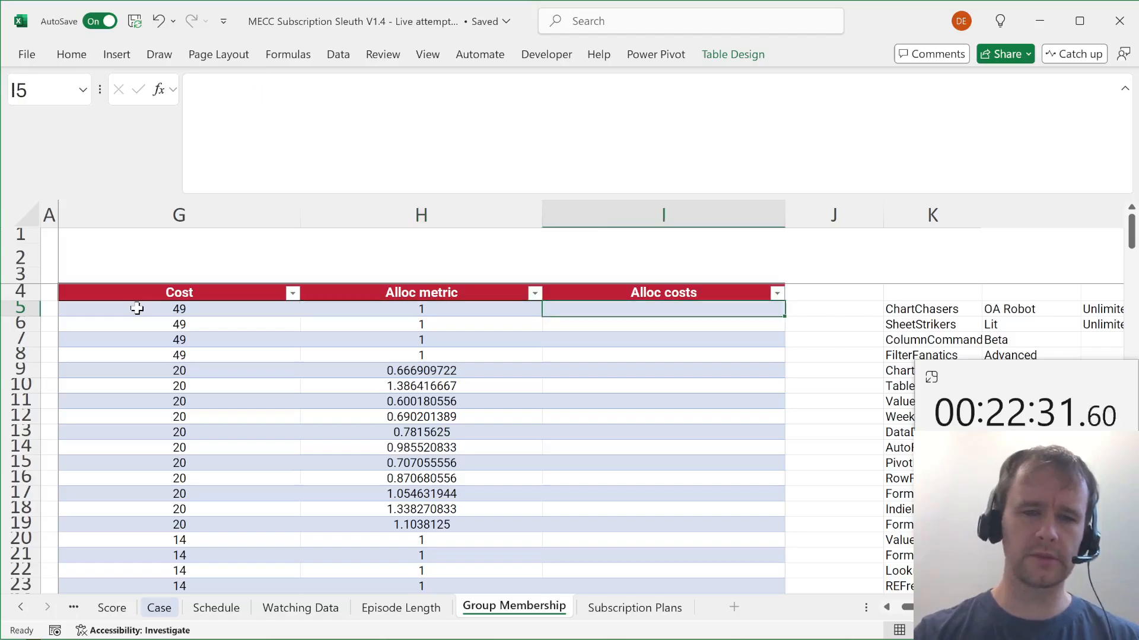
type("=")
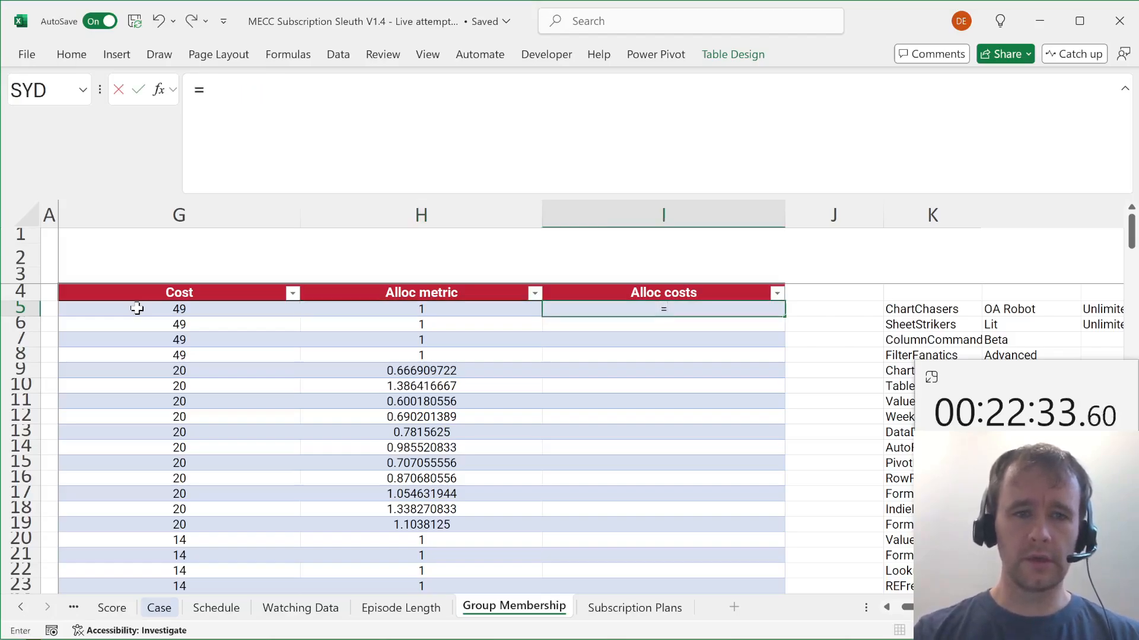
left_click(137, 307)
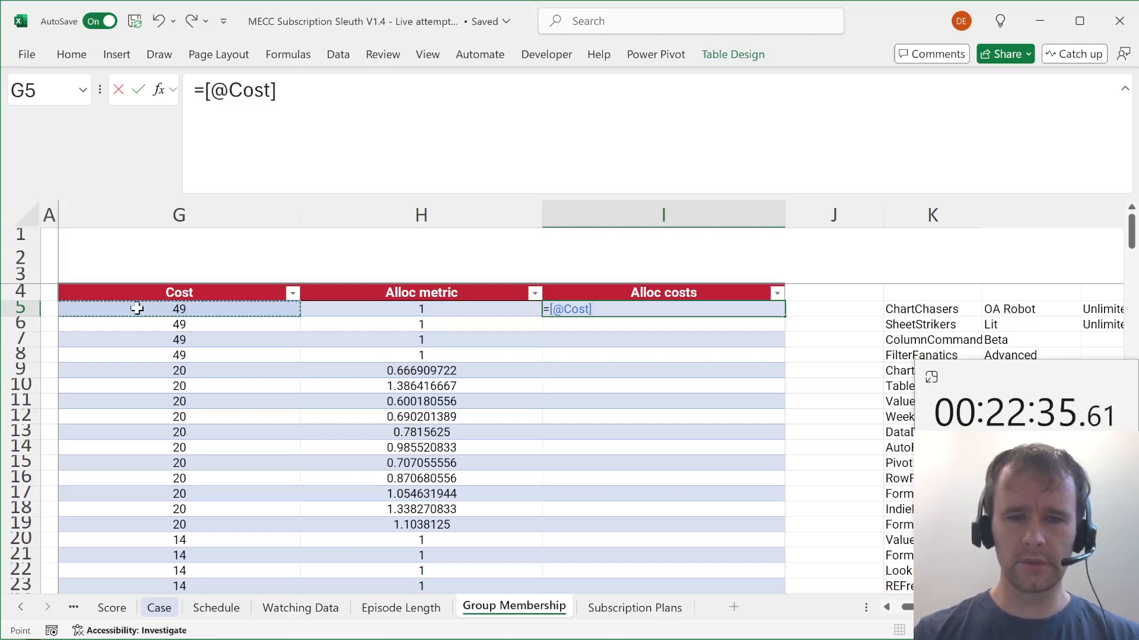
type("*")
key("Left")
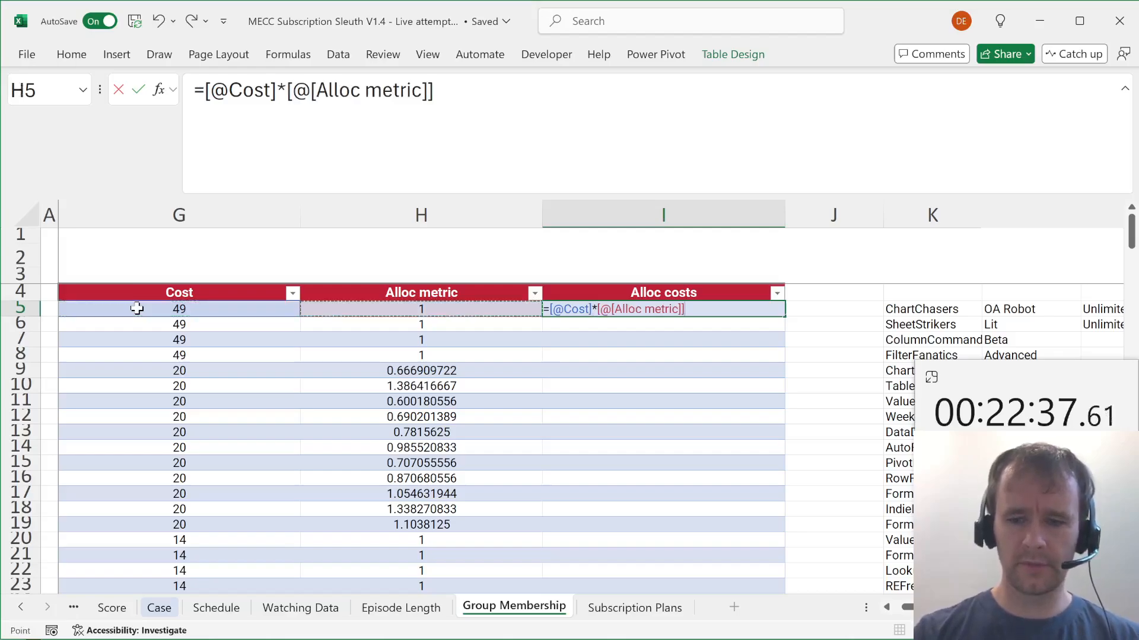
type("/sumifs")
key("Tab")
key("Left")
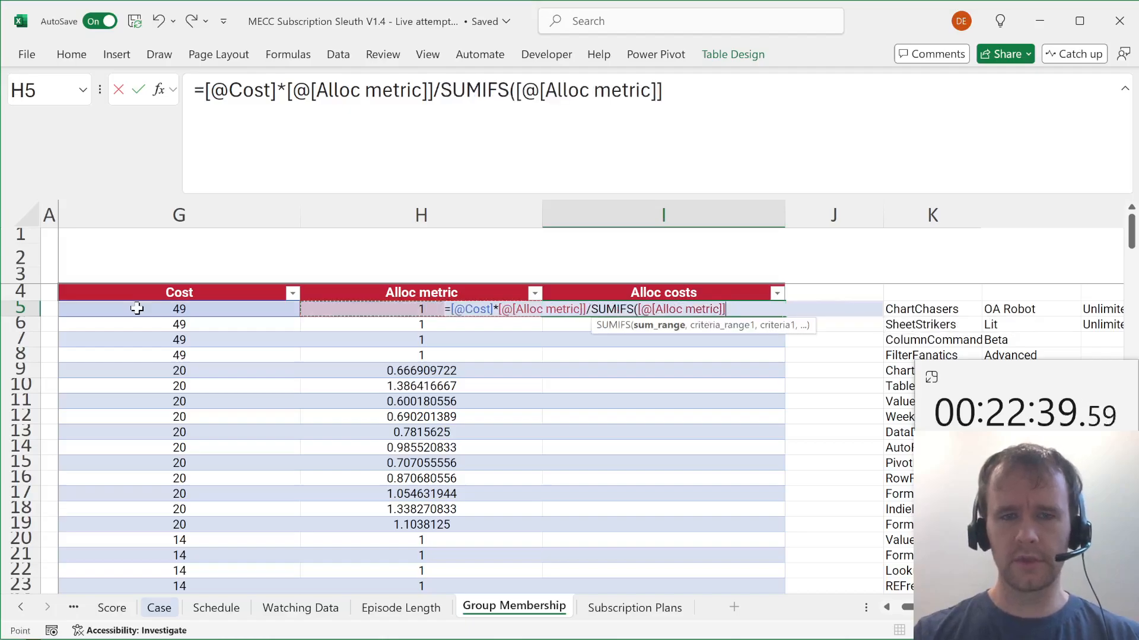
key("ctrl+shift+Down")
type(",")
Set the SUMIFS criteria range to the whole [Group Name] column.
key("Left")
key("Left")
key("Left")
key("Left")
key("Left")
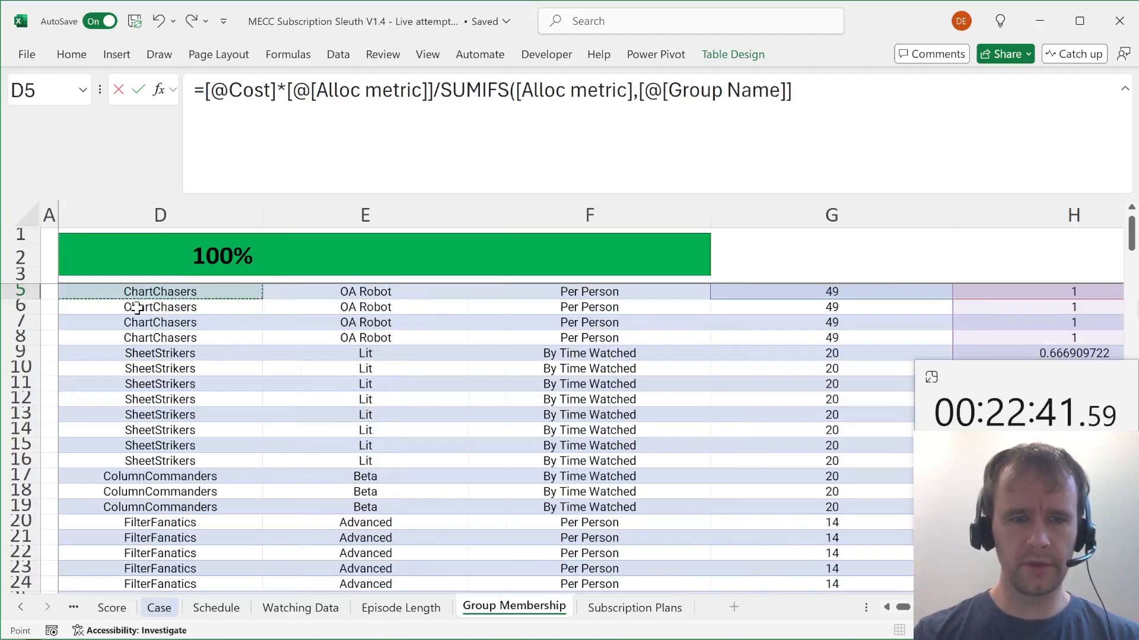
key("Up")
key("Down")
key("ctrl+shift+Down")
type(",")
Use the row's [@[Group Name]] as the SUMIFS criterion, close the function and enter the Alloc costs formula.
key("Left")
key("Left")
key("Left")
key("Left")
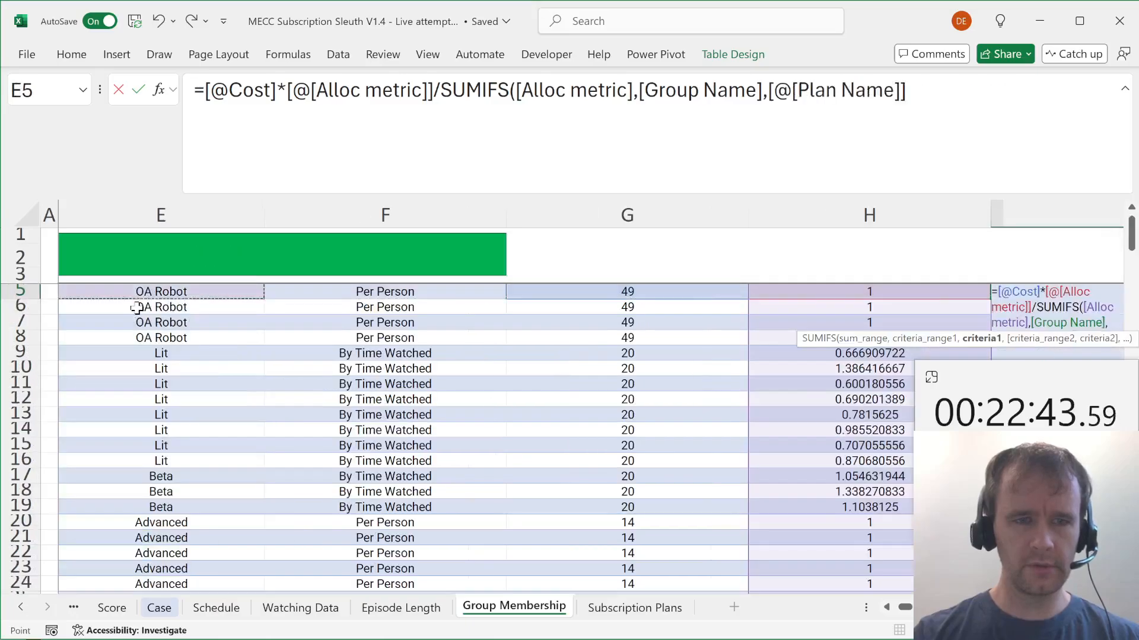
key("Left")
key("Left")
key("Right")
type(")")
key("Return")
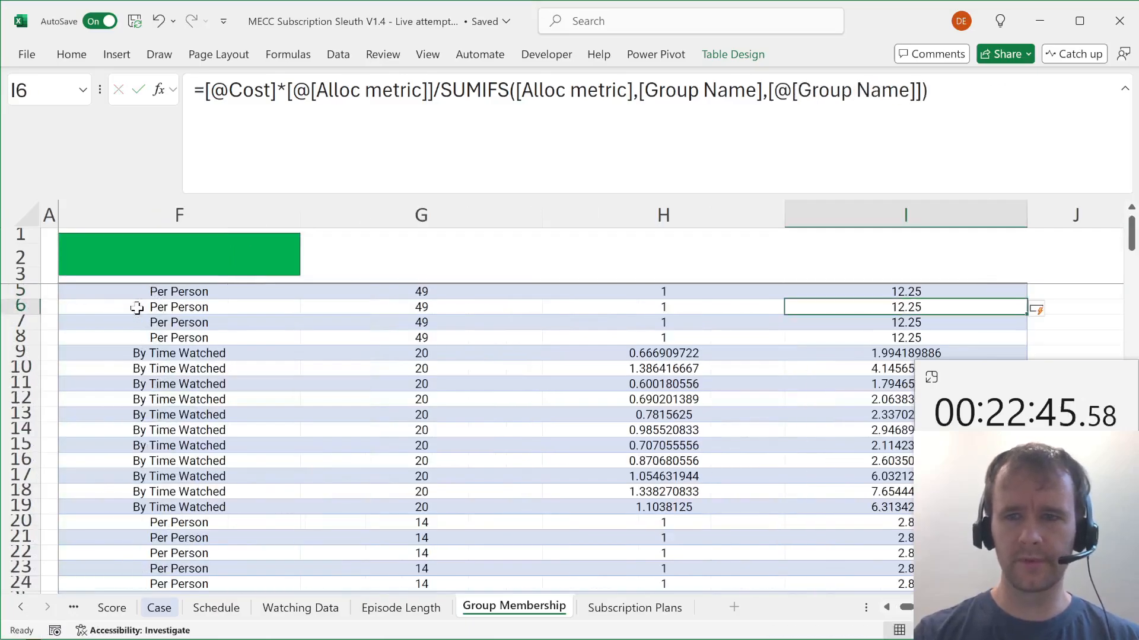
Review the calculated Alloc costs down the entire column.
key("Up")
key("Up")
key("Down")
key("ctrl+shift+Down")
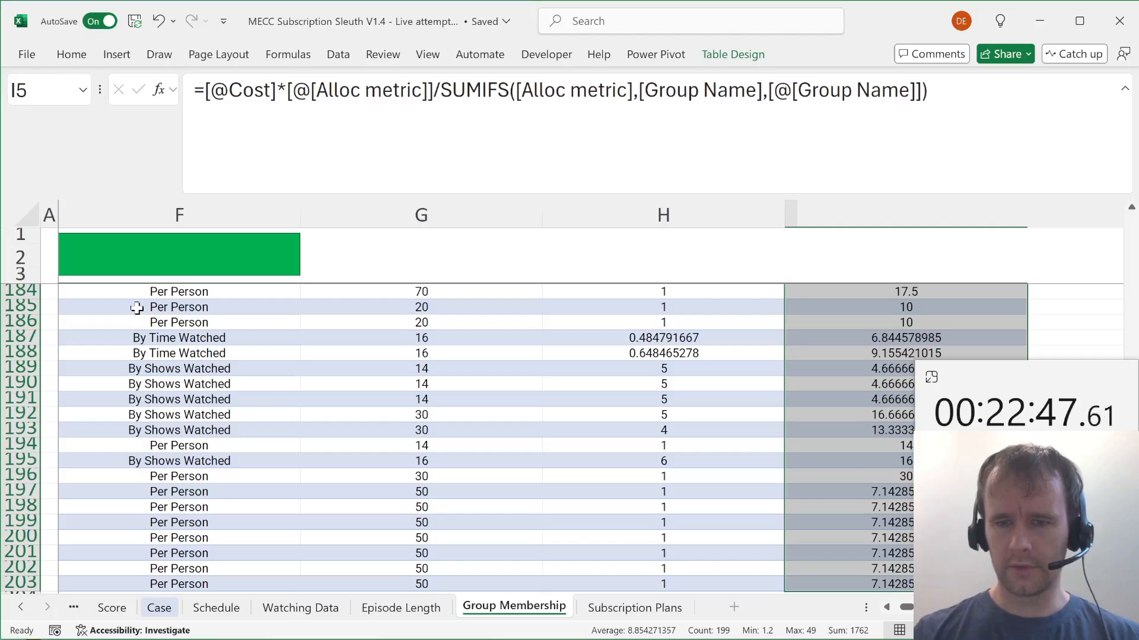
Filter the Full Name column of the Group Membership table to show only the Example6 person.
key("Up")
key("ctrl+Left")
key("Right")
key("alt+Down")
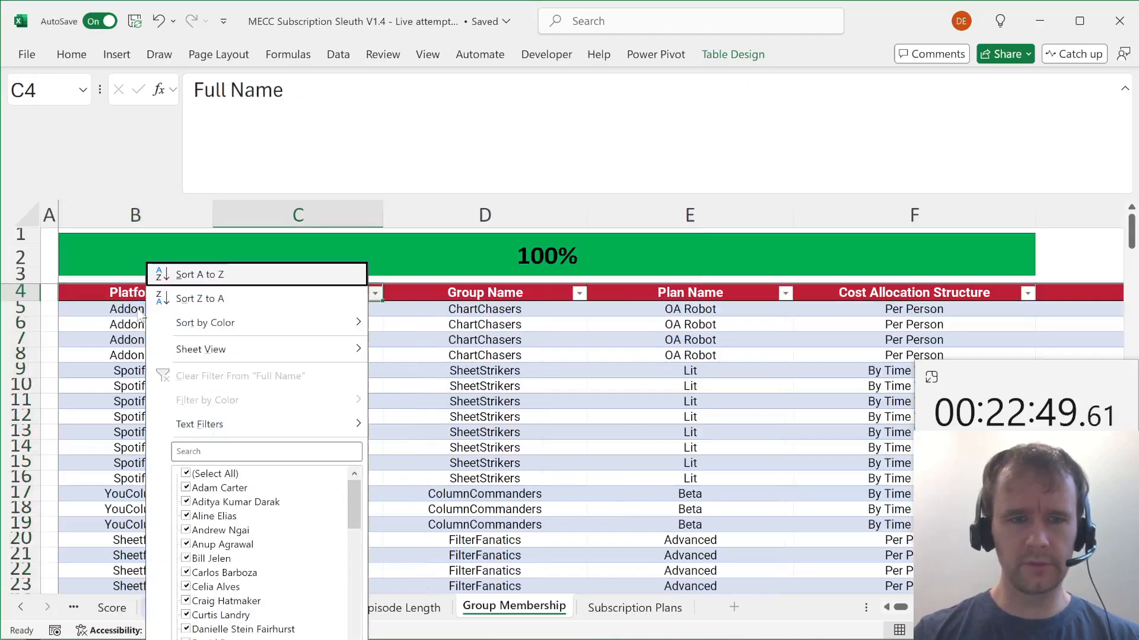
key("Down")
key("Down")
key("Down")
key("Down")
key("Down")
key("Down")
key("Down")
key("Down")
key("space")
key("p")
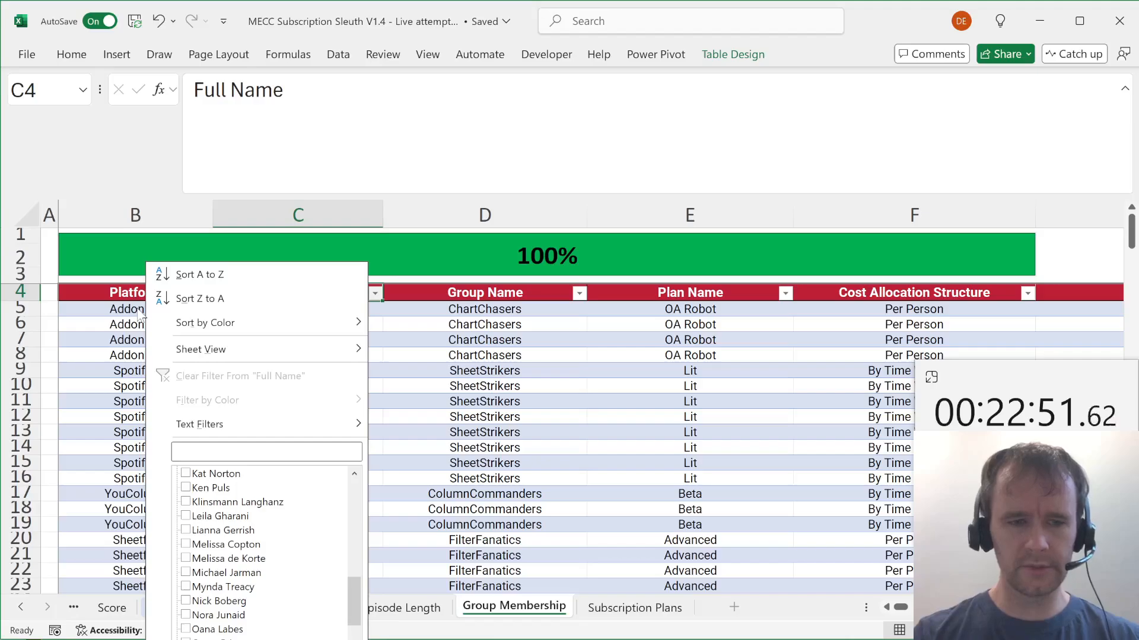
key("Return")
Total the filtered Alloc costs and compare them with the Example6 explanation on the Case sheet.
key("ctrl+Right")
key("Down")
key("ctrl+shift+Down")
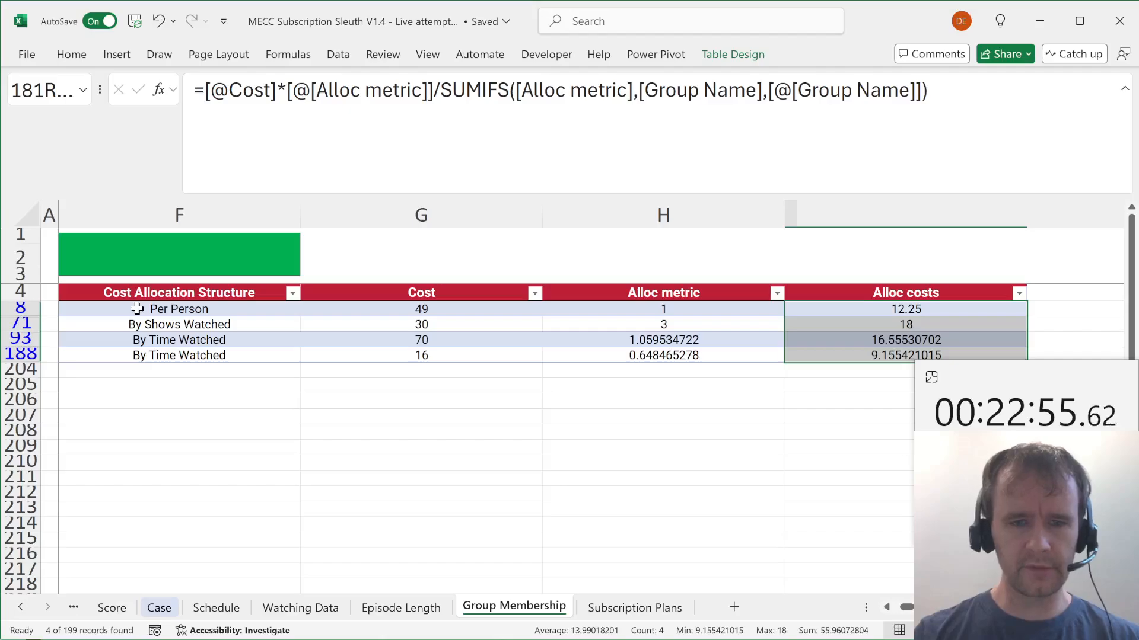
key("ctrl+Page_Up")
key("ctrl+Page_Up")
key("ctrl+Page_Up")
key("ctrl+Page_Up")
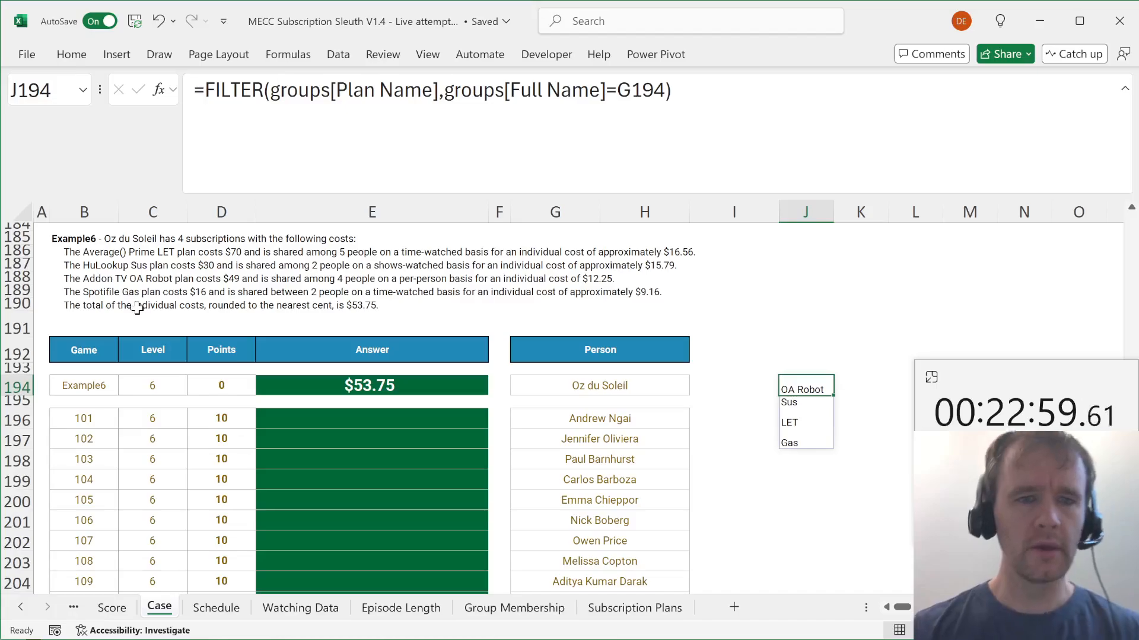
Move the Group Membership sheet directly after the Case sheet and check the plan names in its filtered rows.
left_click(650, 254)
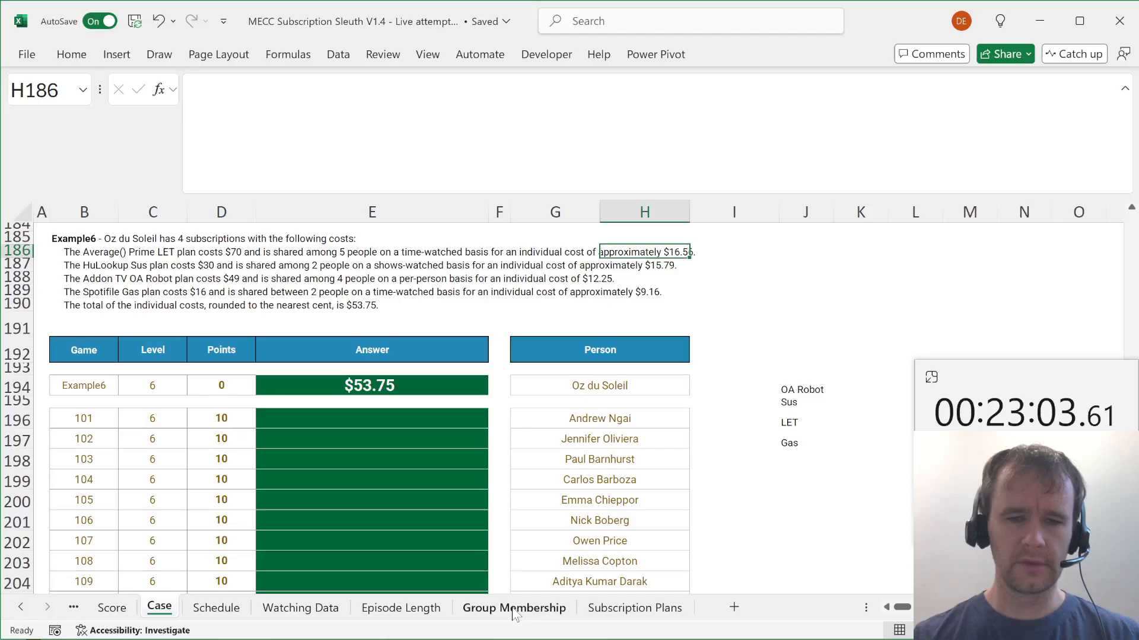
left_click_drag(513, 615, 190, 612)
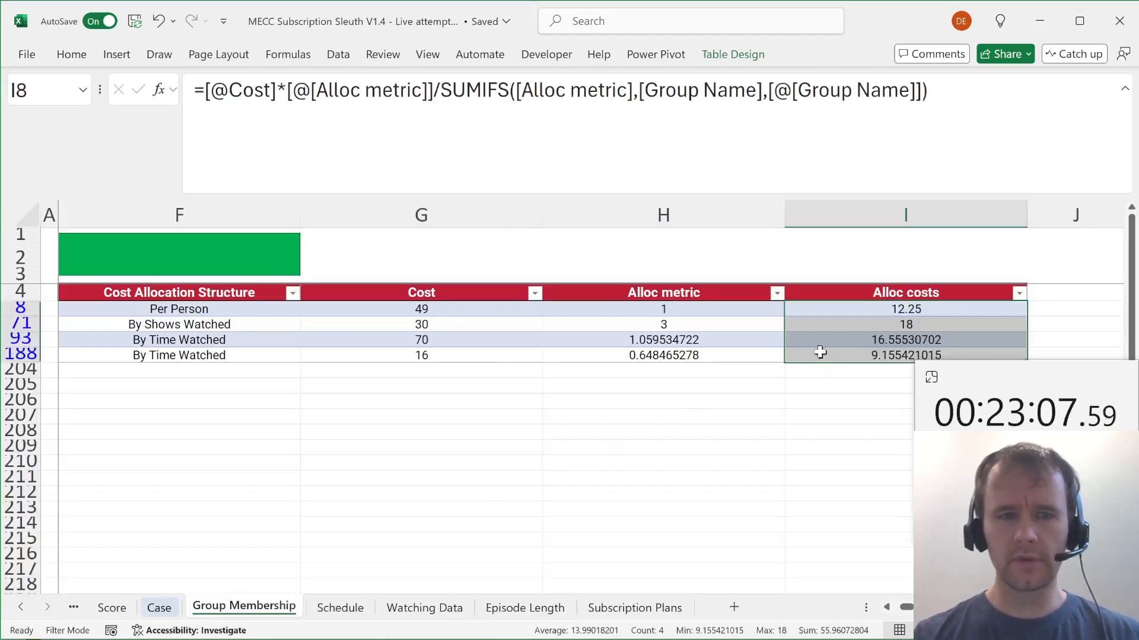
key("Left")
key("Right")
key("ctrl+shift+Left")
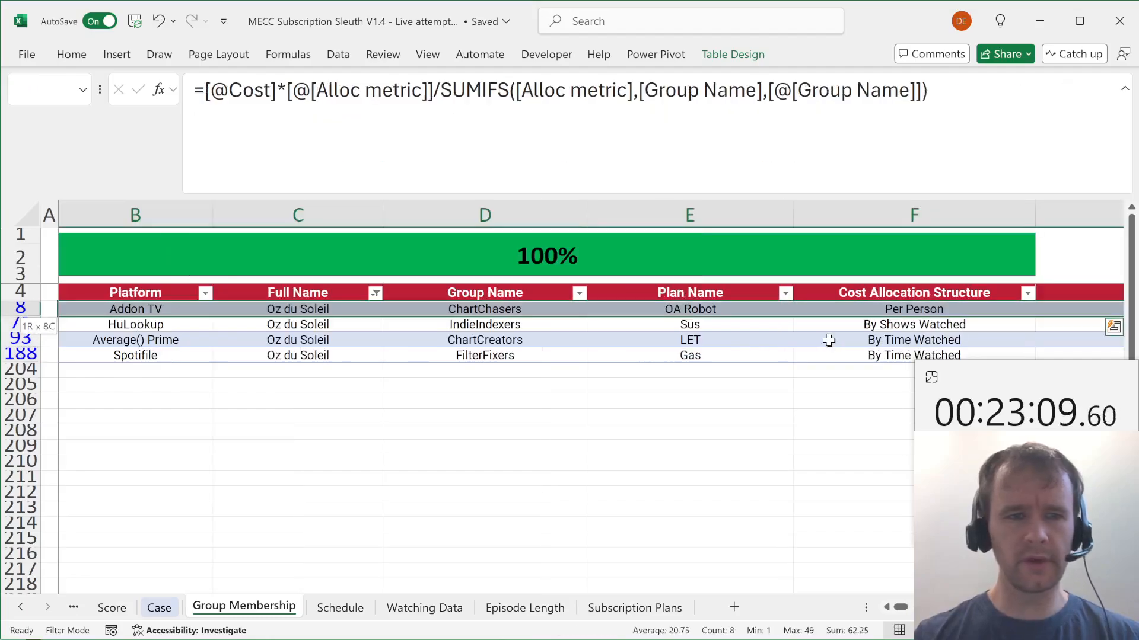
left_click(719, 341)
key("Down")
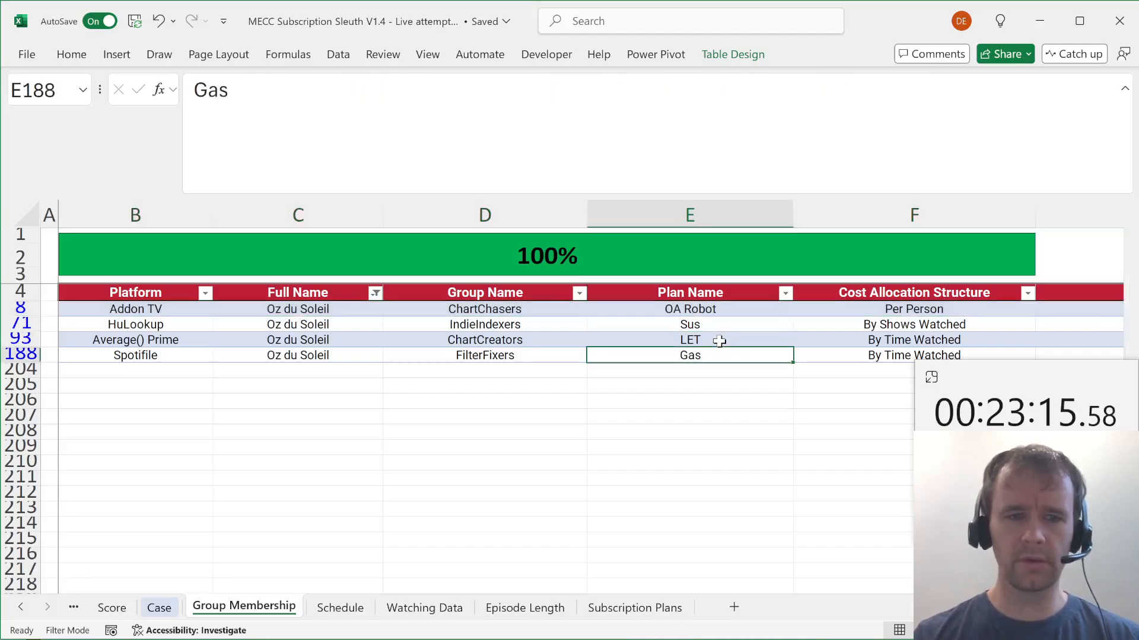
Compare the allocated cost of the Average() Prime LET plan with the Example6 explanation on the Case sheet.
key("ctrl+Page_Up")
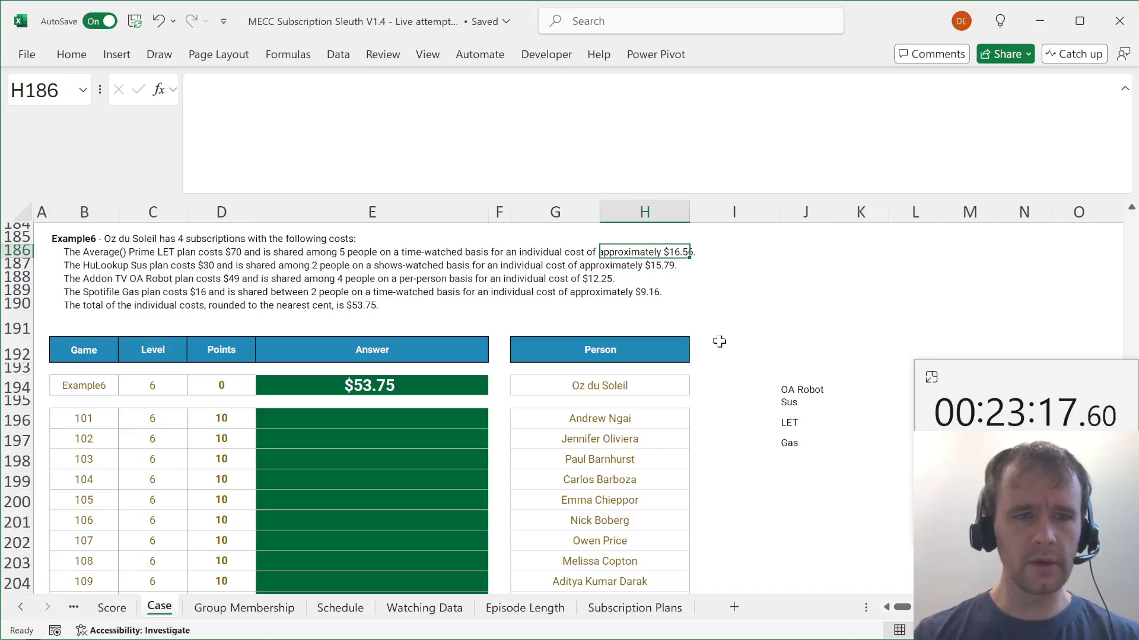
key("Left")
key("Left")
key("ctrl+Page_Down")
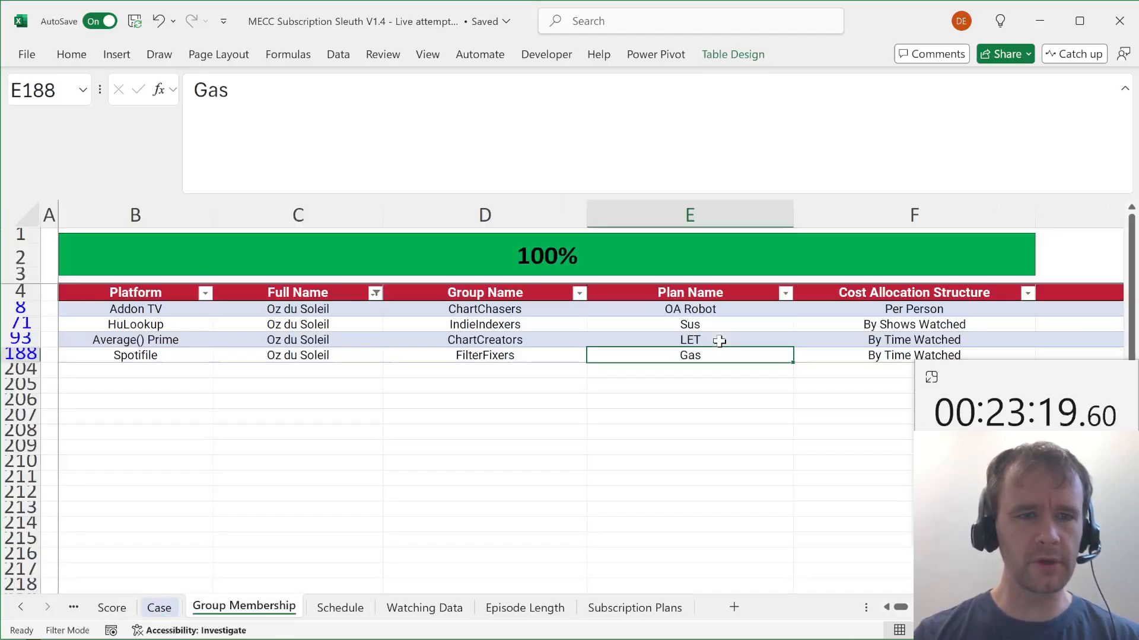
key("Up")
key("Left")
key("Left")
key("Left")
key("Right")
key("ctrl+Right")
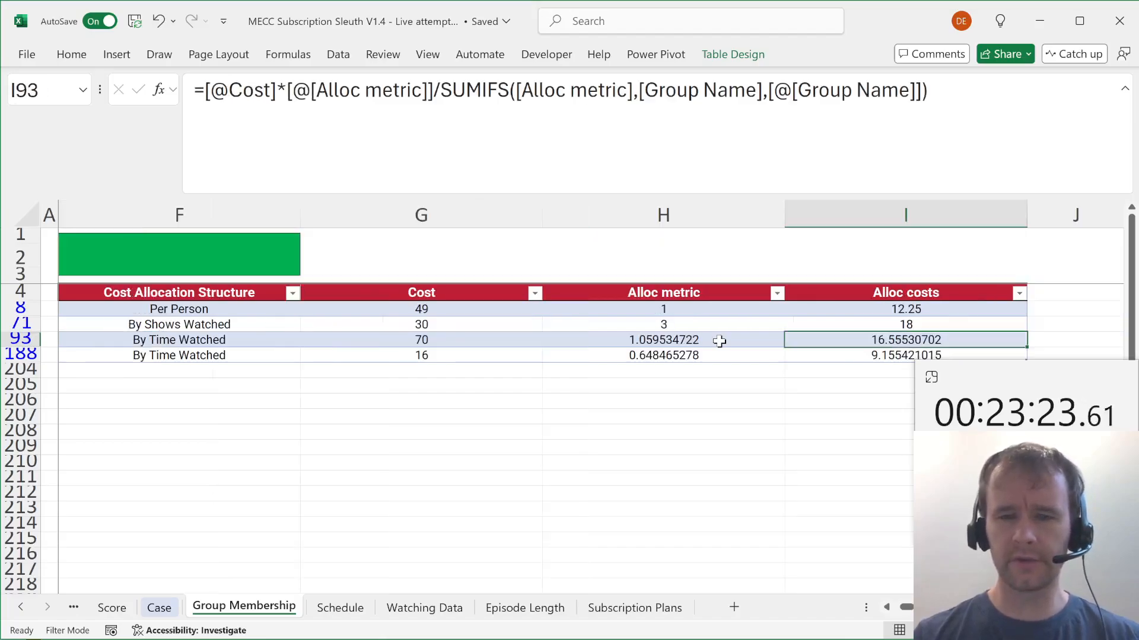
Compare the HuLookup Sus plan's allocated cost with the Example6 explanation and inspect its Alloc metric formula.
key("ctrl+Page_Up")
key("Down")
key("shift+space")
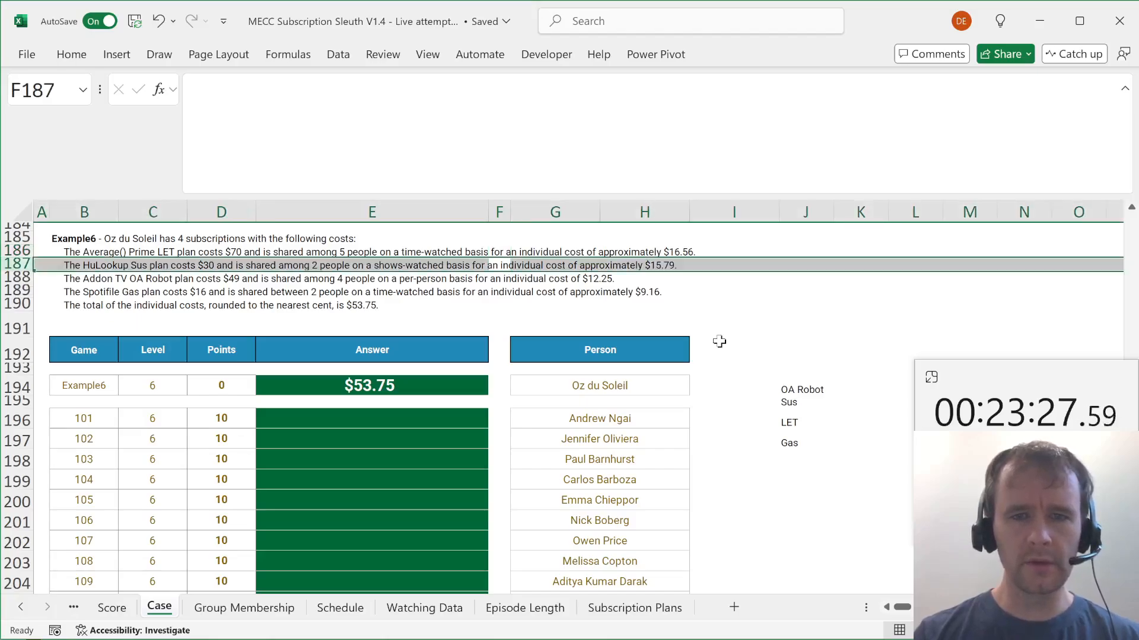
key("ctrl+Page_Down")
key("Up")
key("Up")
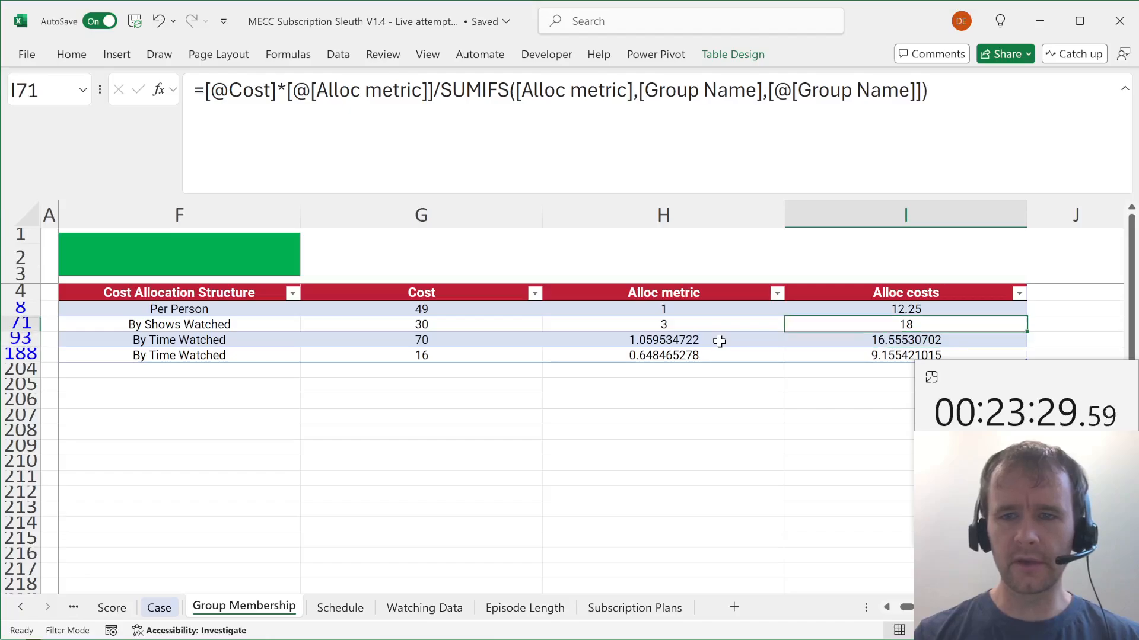
key("ctrl+shift+Left")
key("Down")
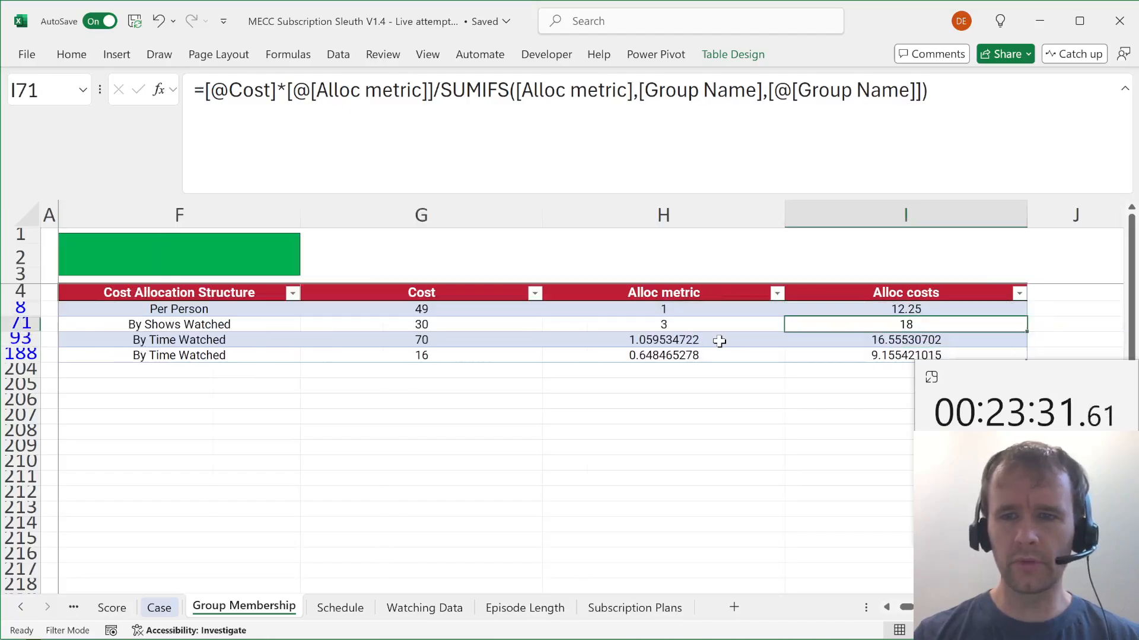
key("Left")
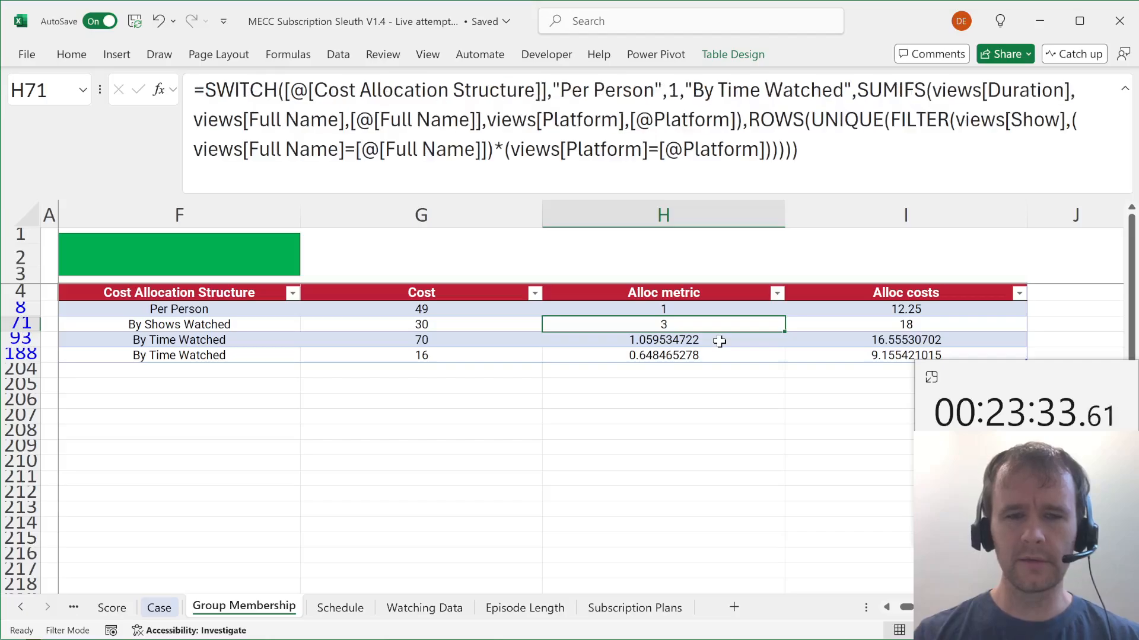
Reread the Level 6 cost allocation rules on the Case sheet and the Example6 line for the HuLookup Sus plan.
key("ctrl+Page_Up")
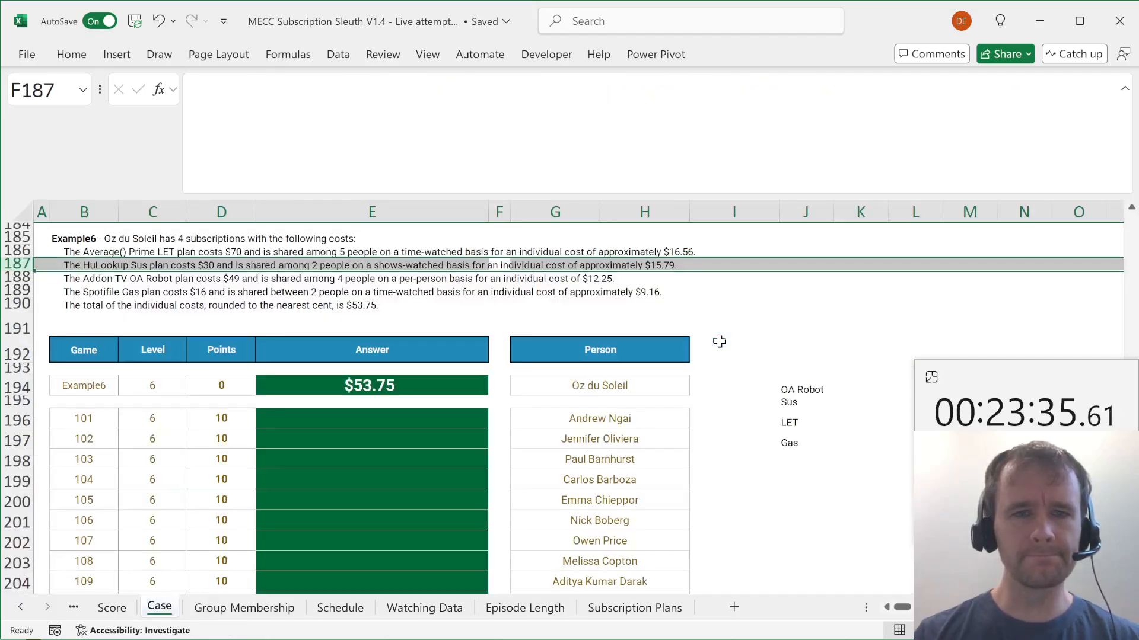
key("Home")
key("Right")
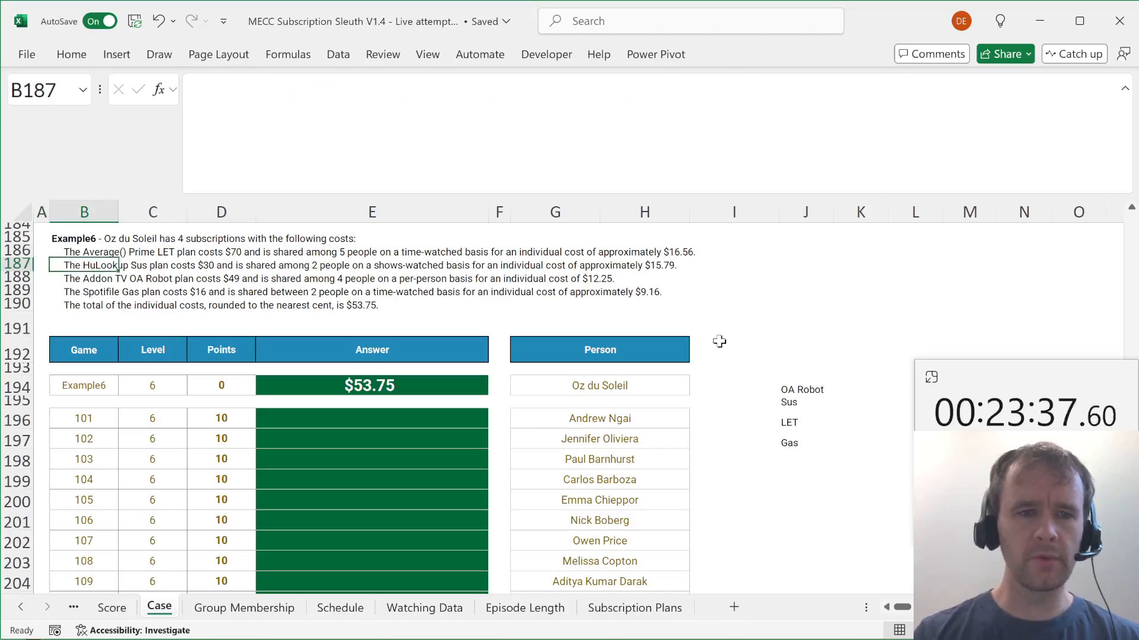
key("ctrl+shift+Up")
key("ctrl+shift+Up")
key("shift+Up")
key("shift+Up")
key("shift+Up")
key("shift+Up")
key("shift+Up")
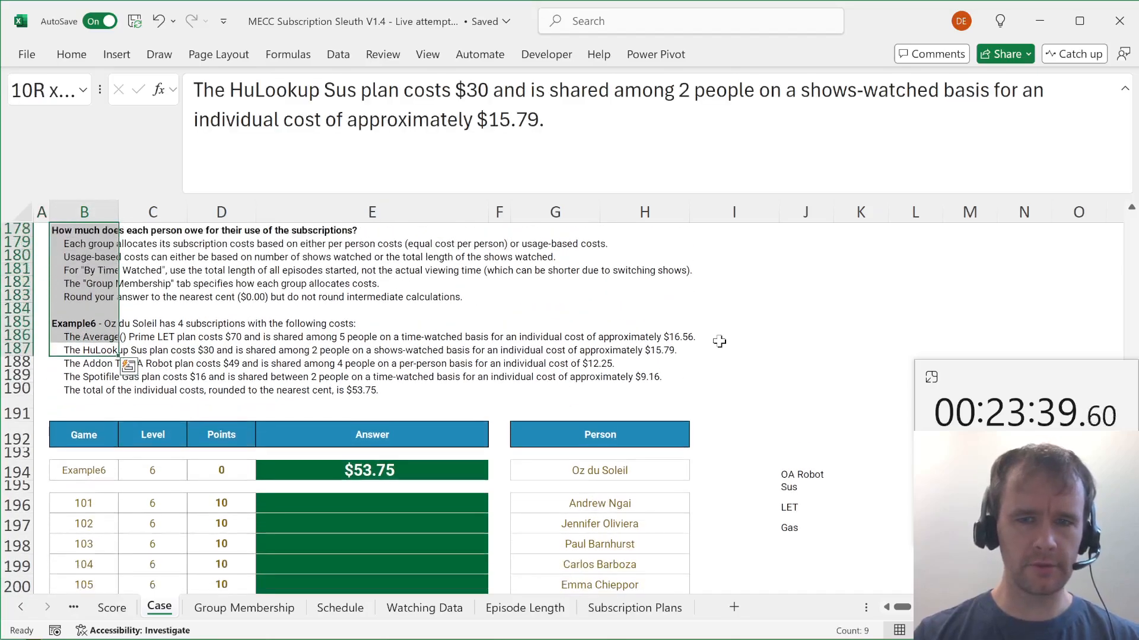
key("Left")
key("Right")
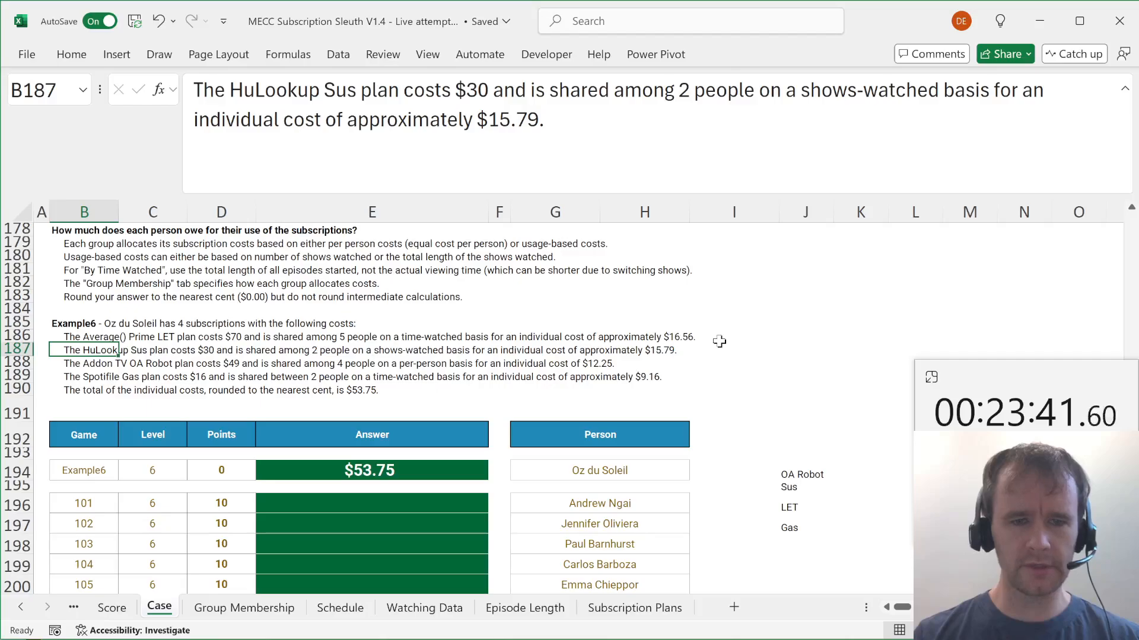
Clear the Full Name filter in the Group Membership table and filter Group Name to IndieIndexers.
key("ctrl+Page_Down")
key("Up")
key("Left")
key("ctrl+Left")
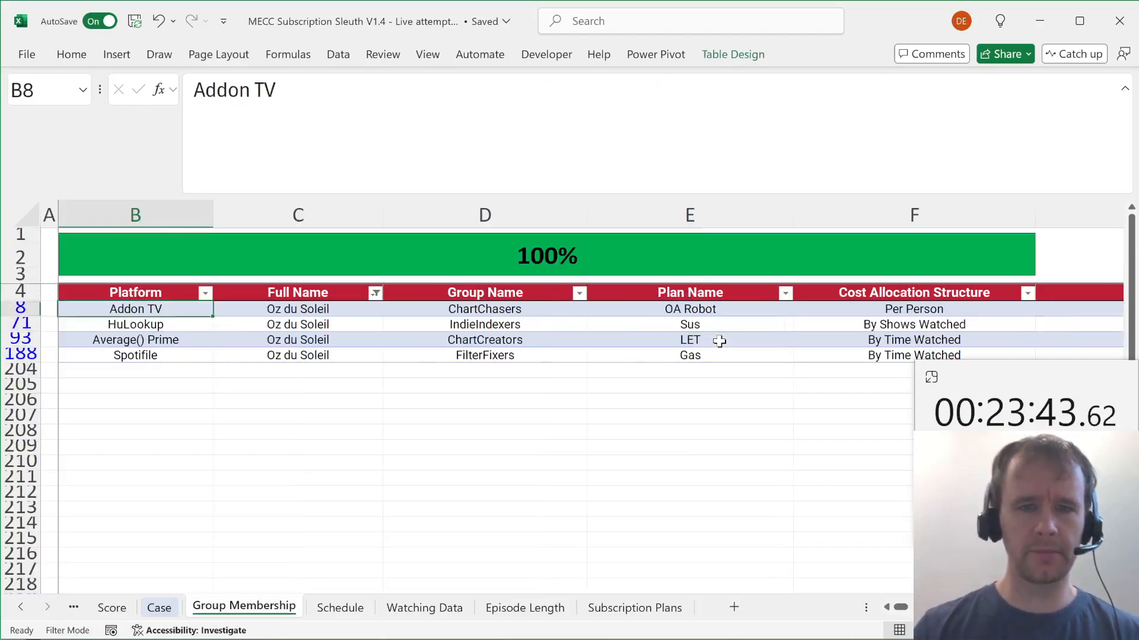
key("Down")
key("Right")
key("Right")
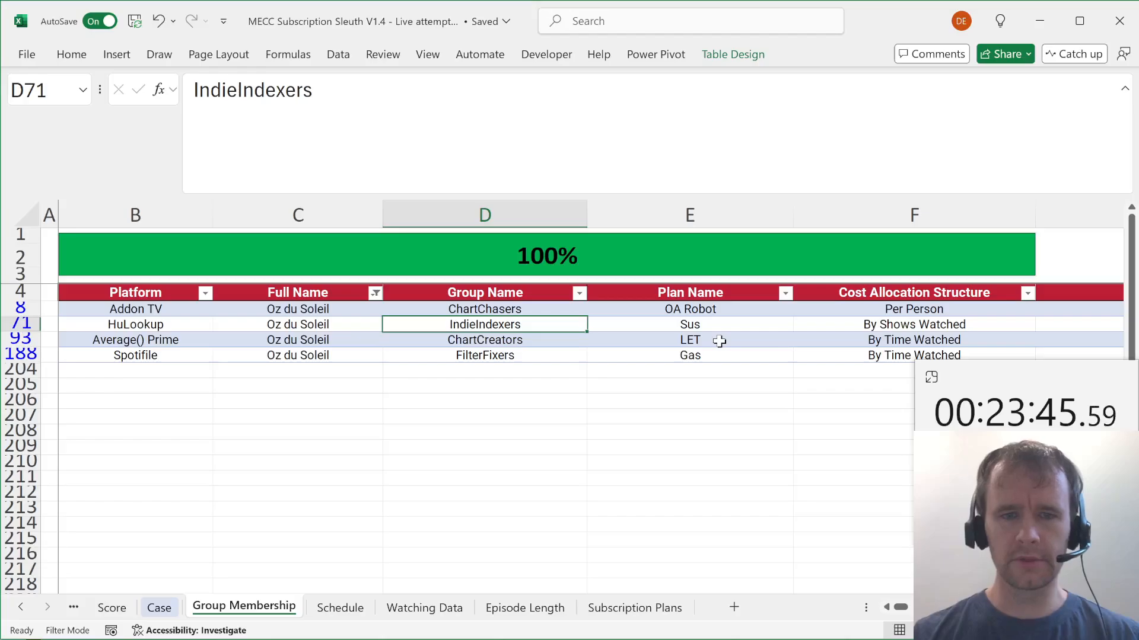
key("alt+h")
key("s")
key("c")
key("ctrl+c")
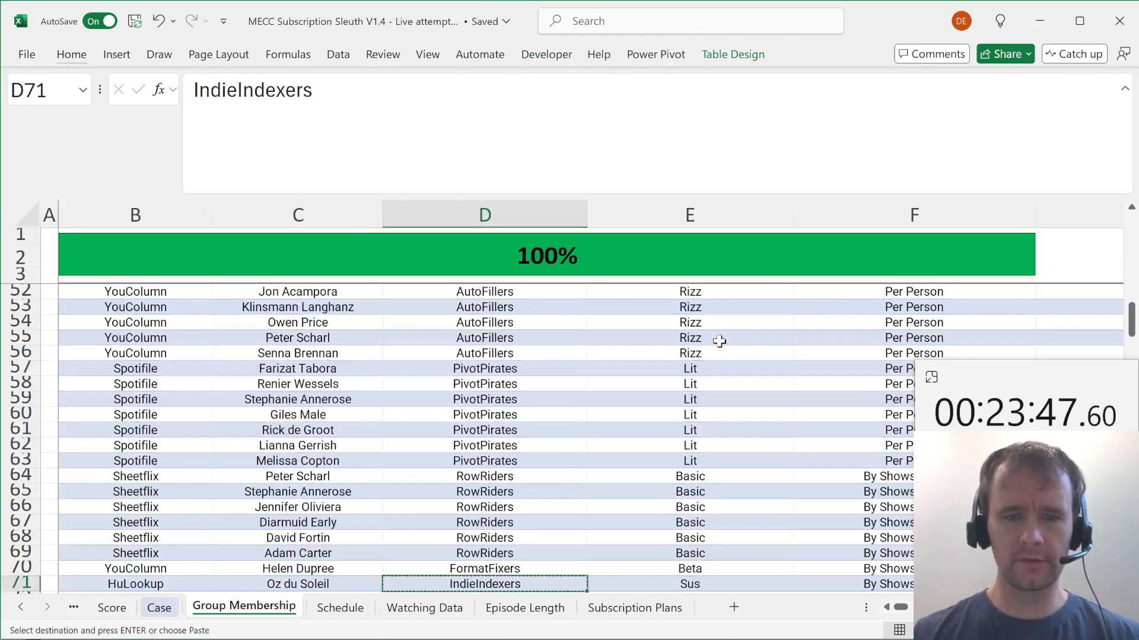
key("ctrl+Up")
key("ctrl+z")
key("ctrl+Down")
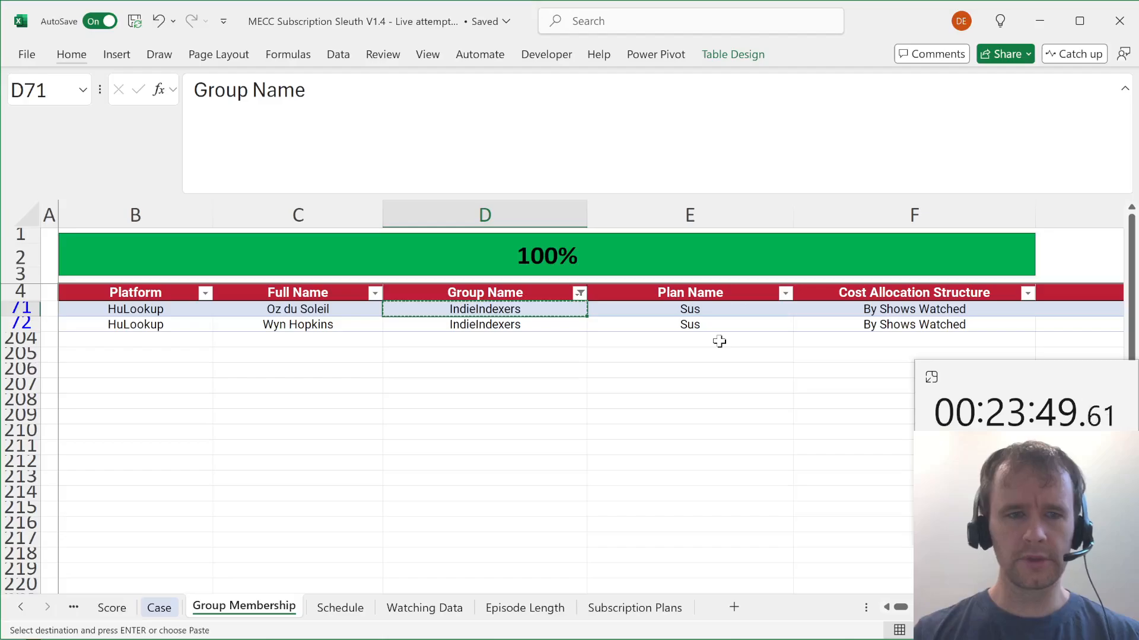
Check the Alloc metric values and formula for the IndieIndexers group members.
key("ctrl+Right")
key("Left")
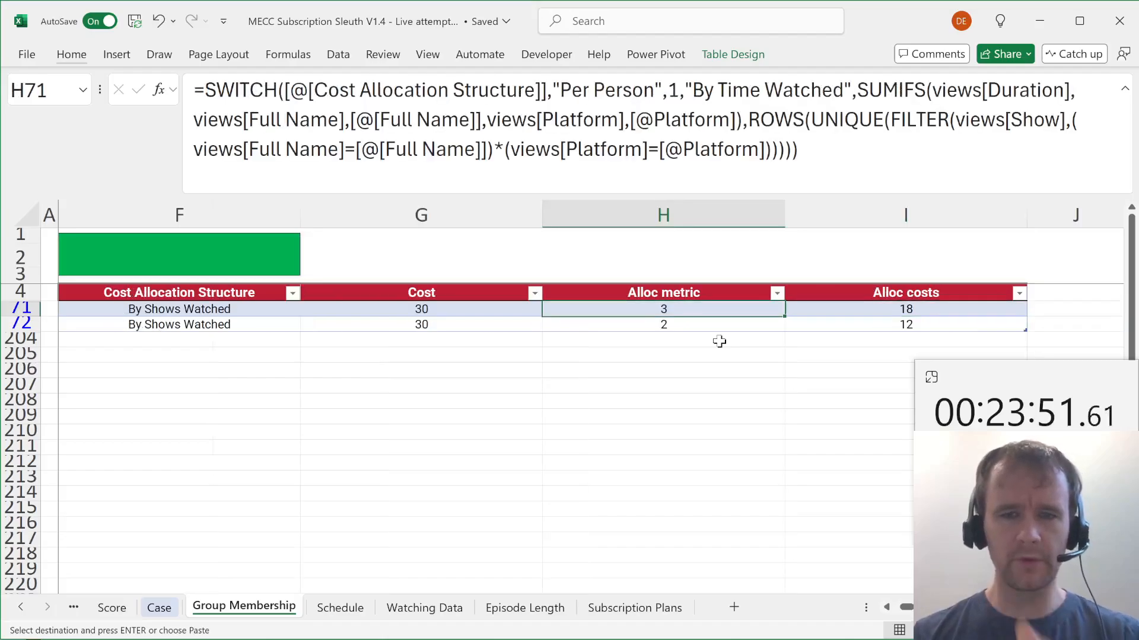
key("Home")
key("Right")
key("Right")
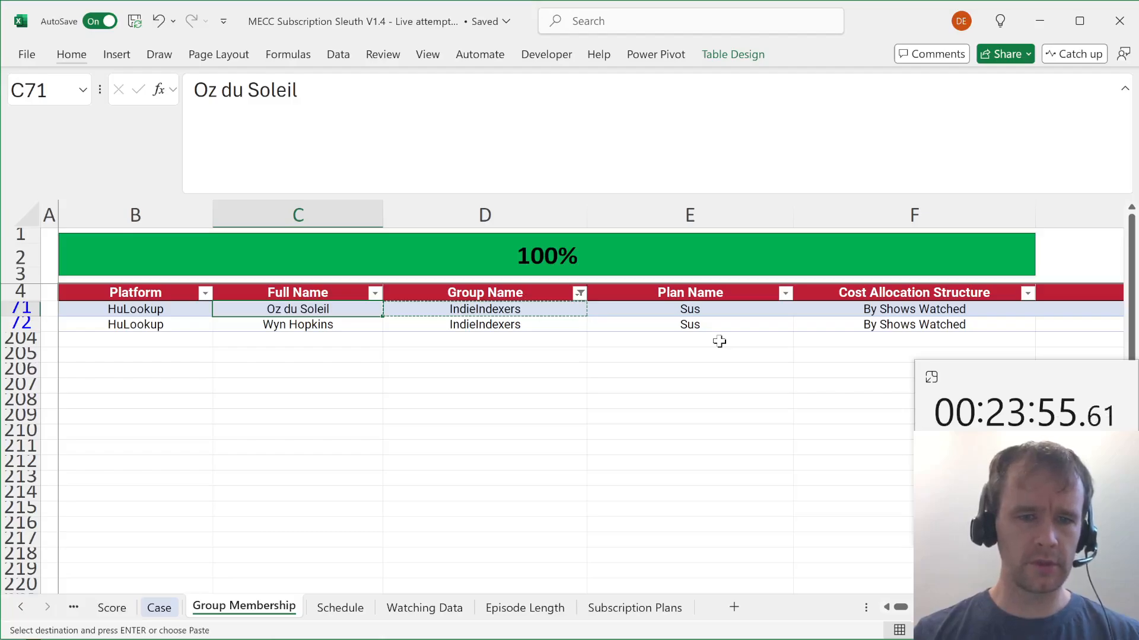
Filter the Platform column of the Watching Data table to show only HuLookup.
key("ctrl+Page_Down")
key("ctrl+Page_Down")
key("ctrl+Page_Down")
key("ctrl+Page_Up")
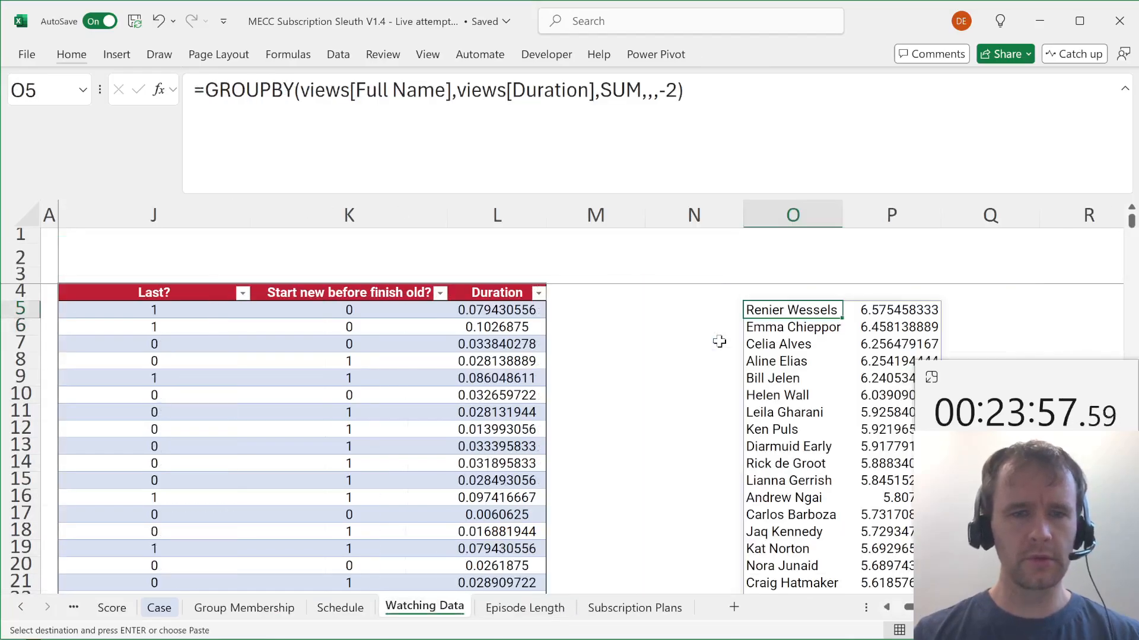
key("Left")
key("Left")
key("Left")
key("Home")
key("Up")
key("Right")
key("alt+Down")
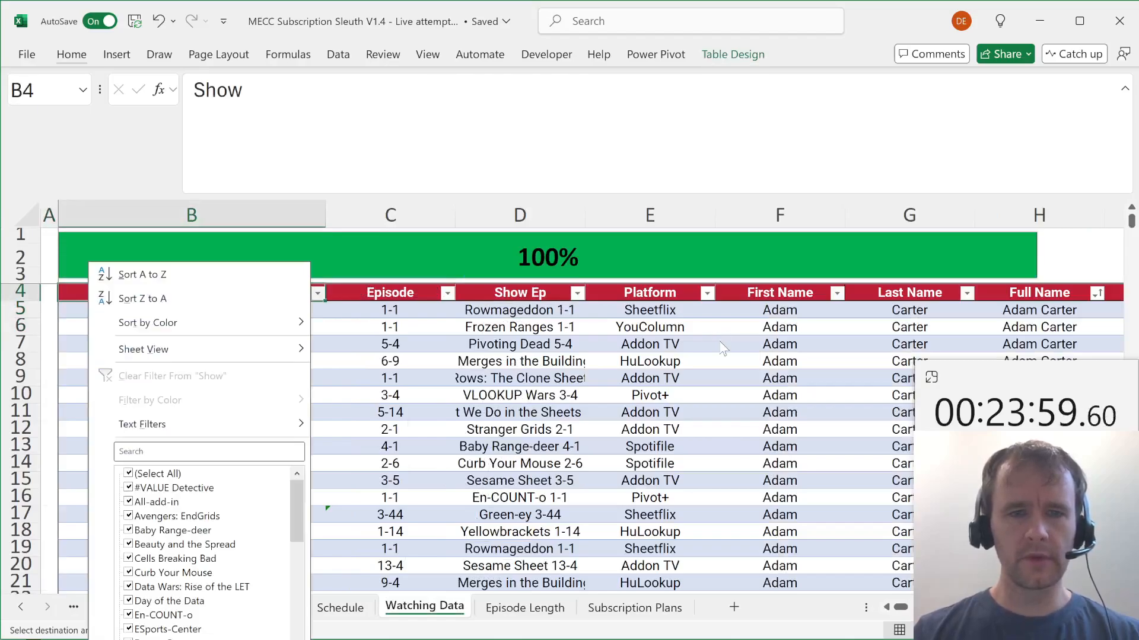
key("Escape")
key("Right")
key("Right")
key("Right")
key("alt+Down")
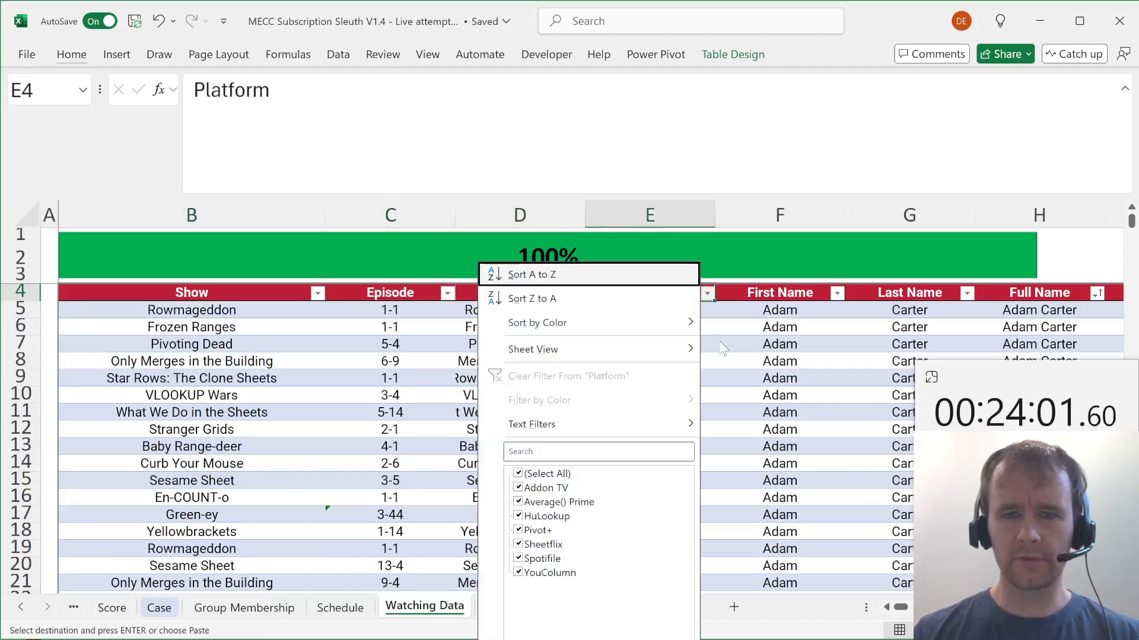
key("e")
key("Tab")
key("space")
key("Down")
key("Down")
key("Down")
key("space")
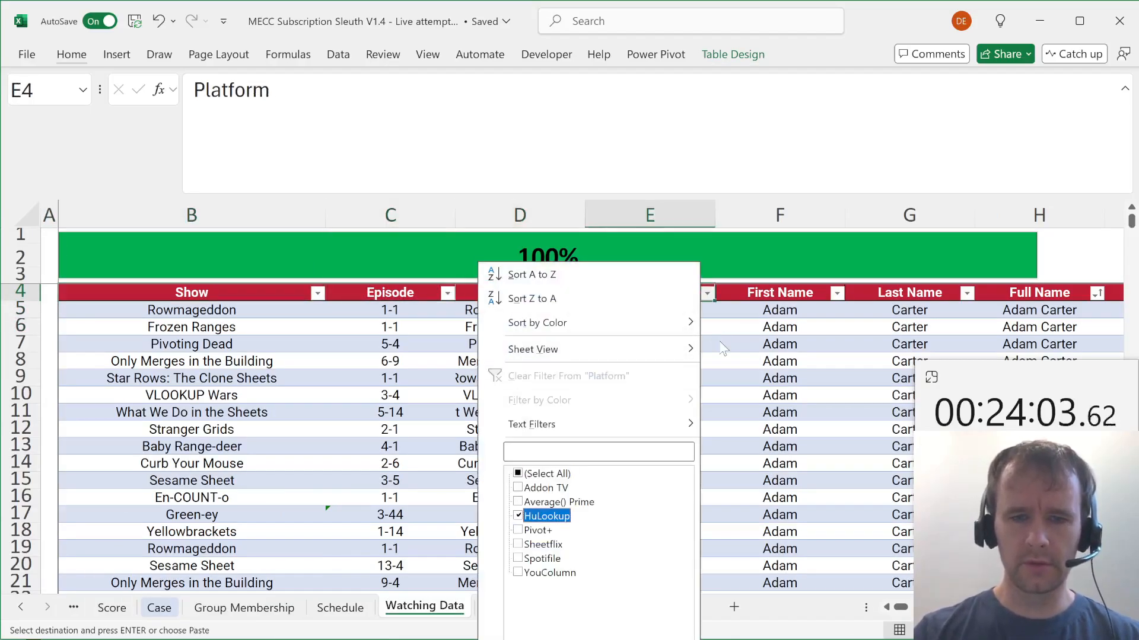
key("Return")
Filter the Full Name column of Watching Data to show only the two IndieIndexers group members.
key("Right")
key("Right")
key("Right")
key("alt+Down")
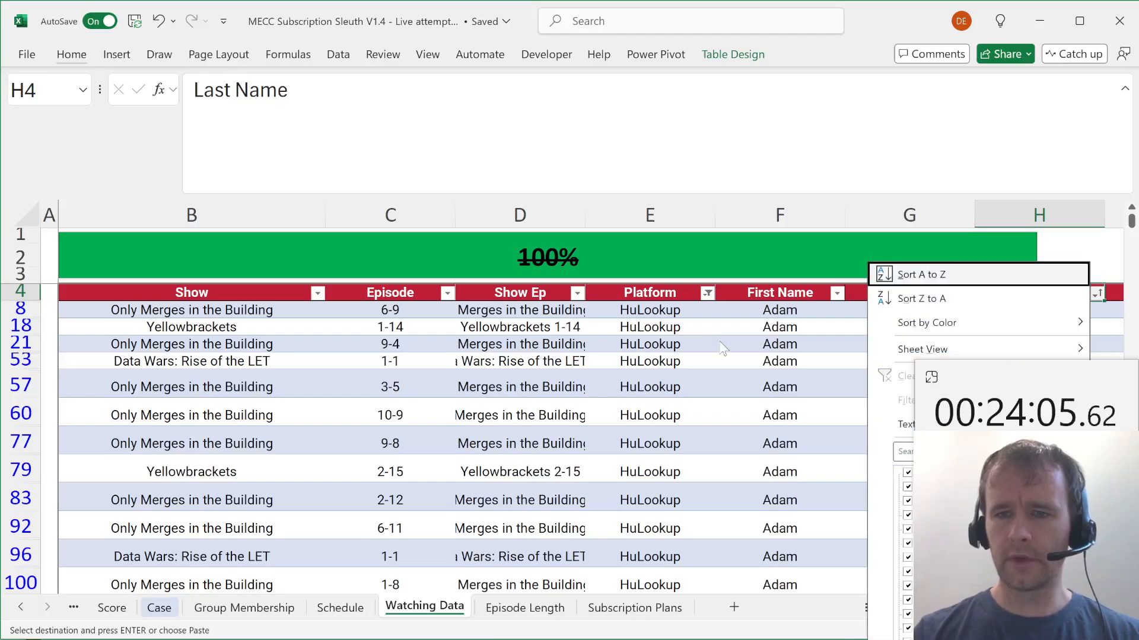
key("e")
key("Escape")
scroll(724, 349, "right", 4)
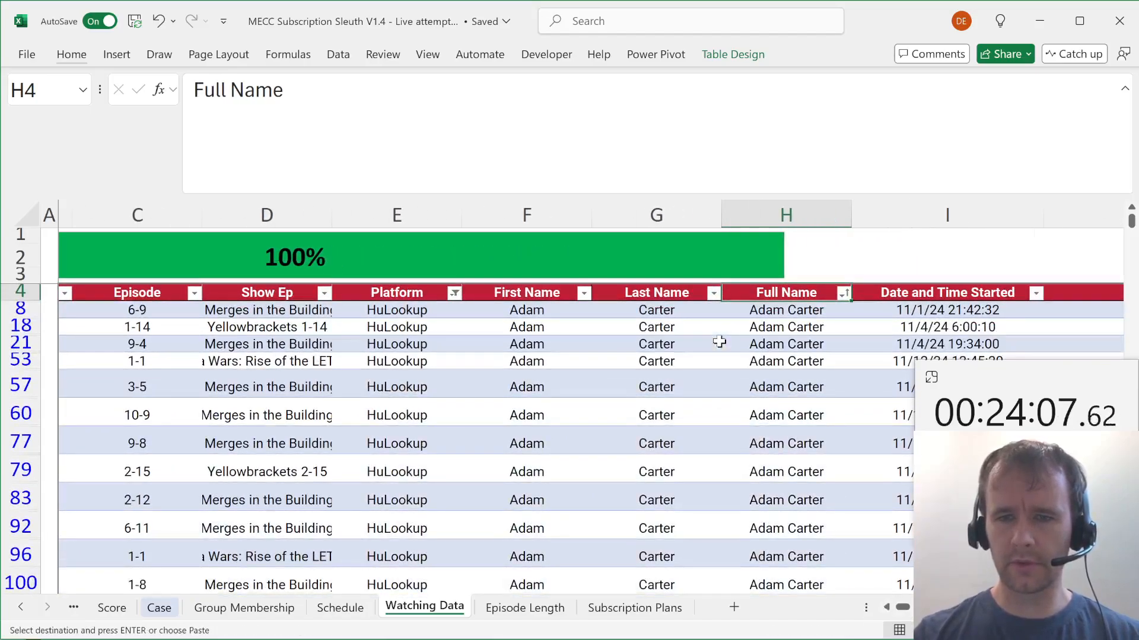
key("alt+Down")
key("Down")
key("Down")
key("Down")
key("Down")
key("Down")
key("Down")
key("Down")
key("Up")
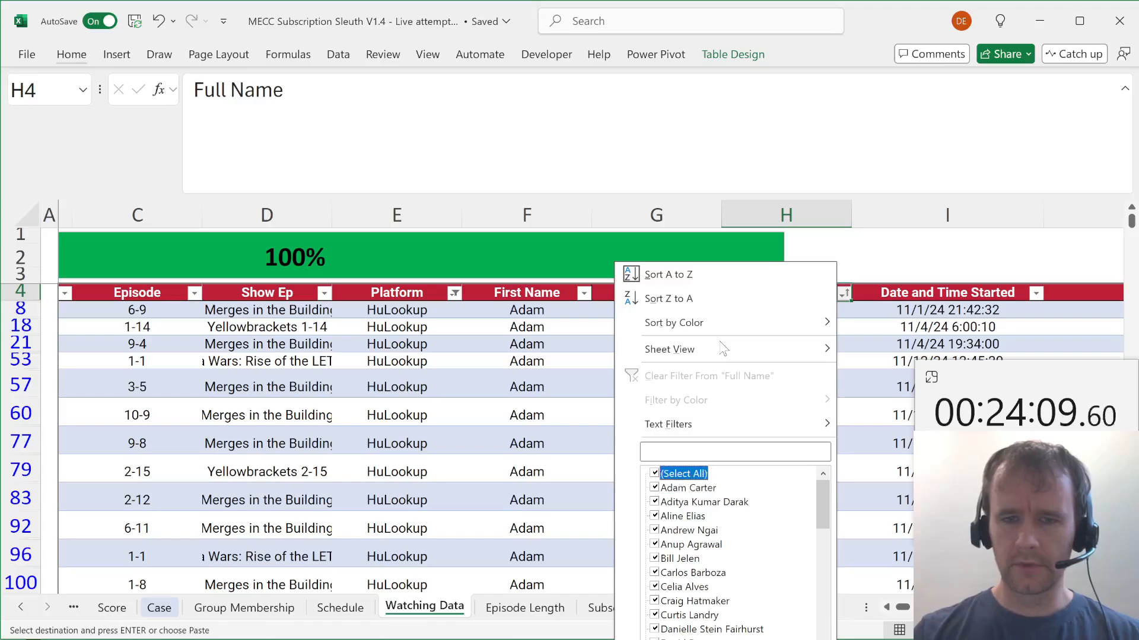
key("p")
key("Up")
key("space")
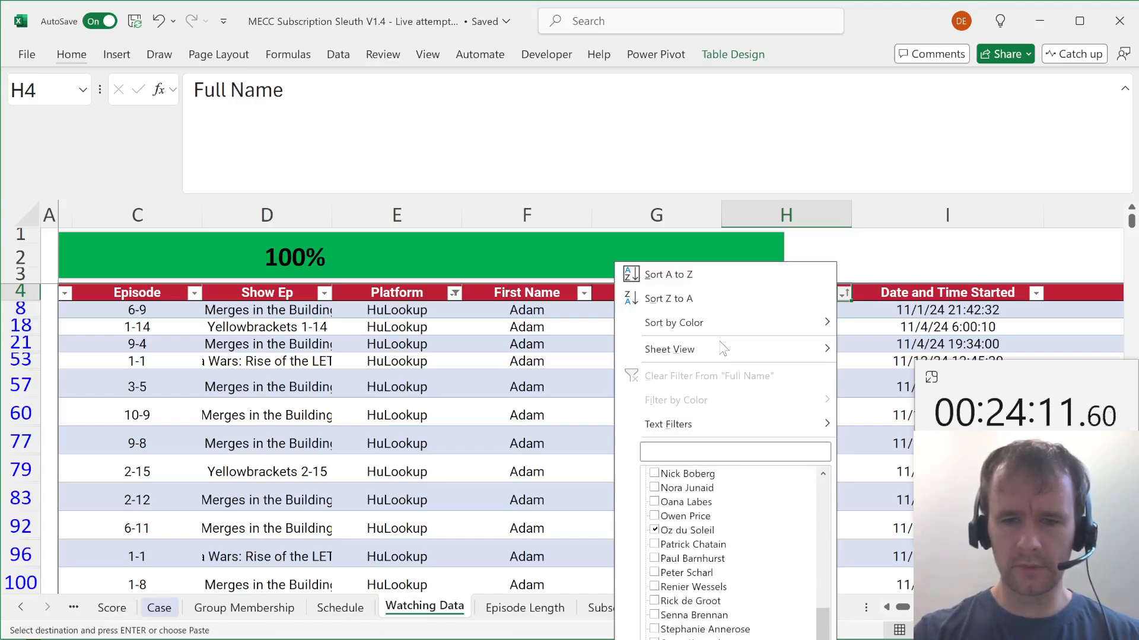
key("Return")
Review which HuLookup shows the two group members watched in the filtered Show column.
key("Right")
key("Right")
key("Right")
key("Right")
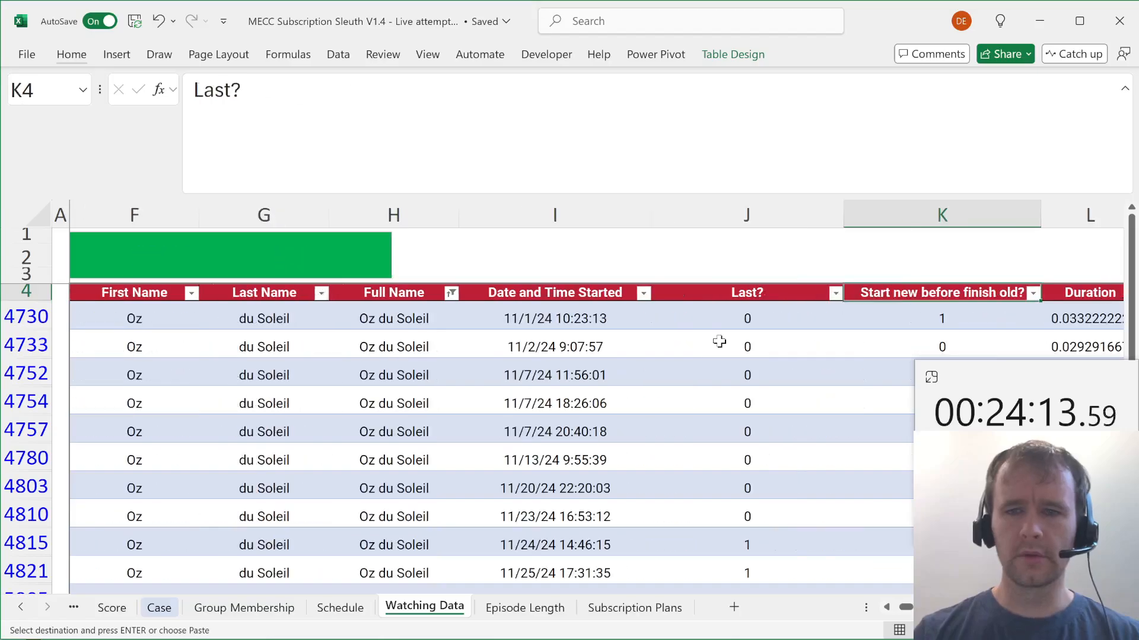
key("Left")
key("Left")
key("Down")
key("Left")
key("Left")
key("Left")
key("Left")
key("Left")
key("Left")
key("Left")
key("Left")
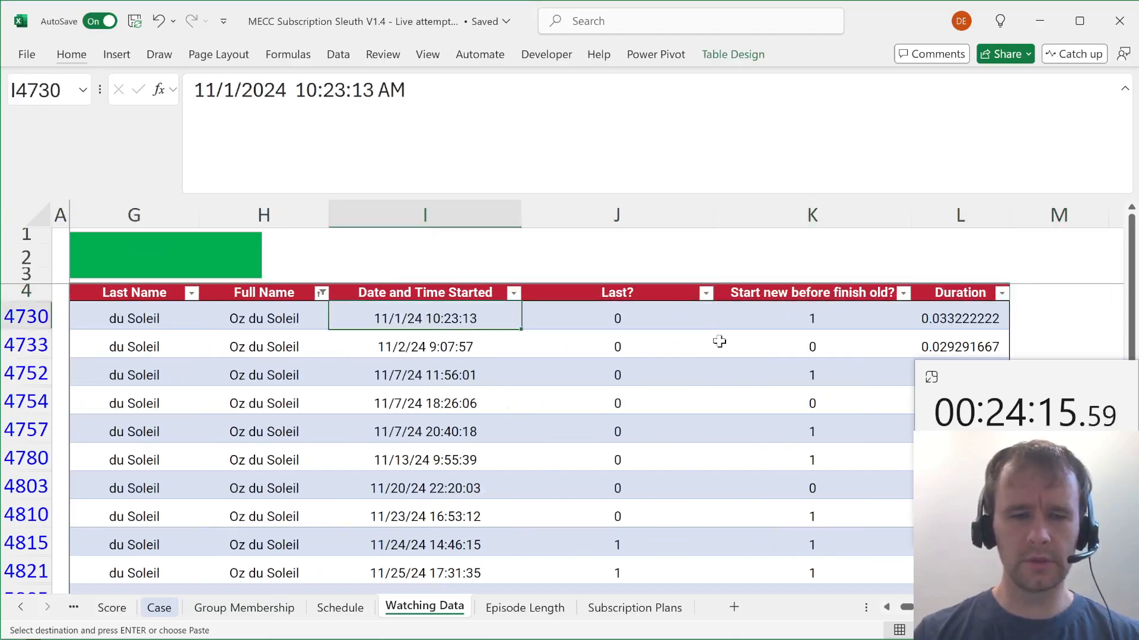
key("ctrl+shift+Down")
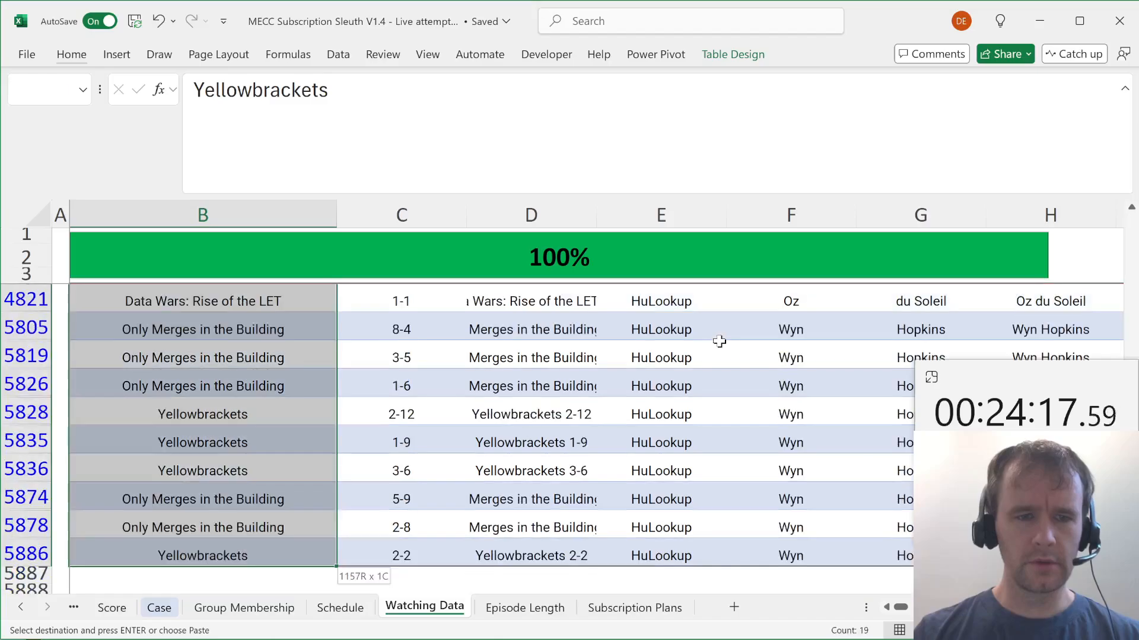
key("Right")
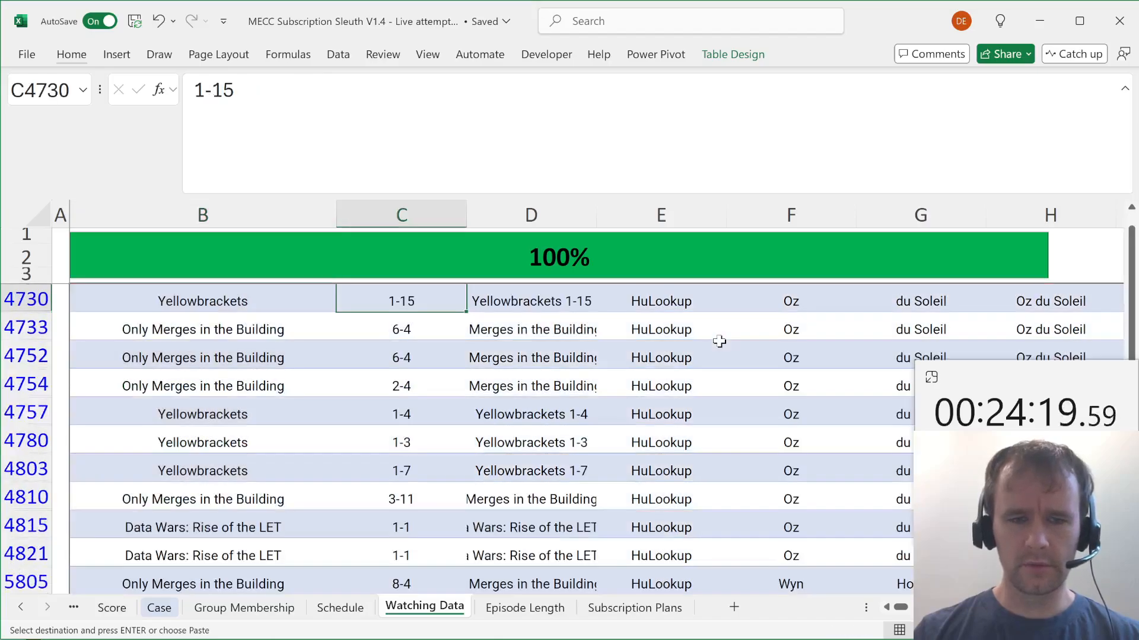
Examine the Last?, Start new before finish old? and Duration columns of the filtered HuLookup viewing rows.
key("Right")
key("Right")
key("Right")
key("Right")
key("Right")
key("Right")
key("Right")
key("Right")
key("Right")
key("Right")
key("Right")
key("Right")
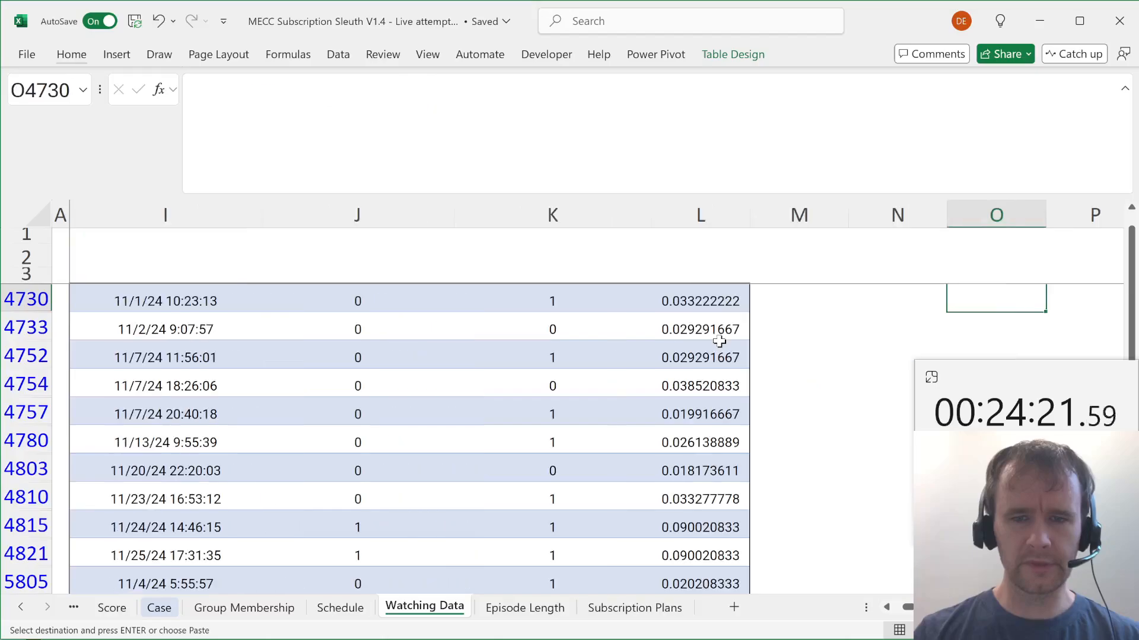
key("Left")
key("Left")
key("Left")
key("Left")
key("ctrl+Up")
key("Left")
key("Down")
key("Left")
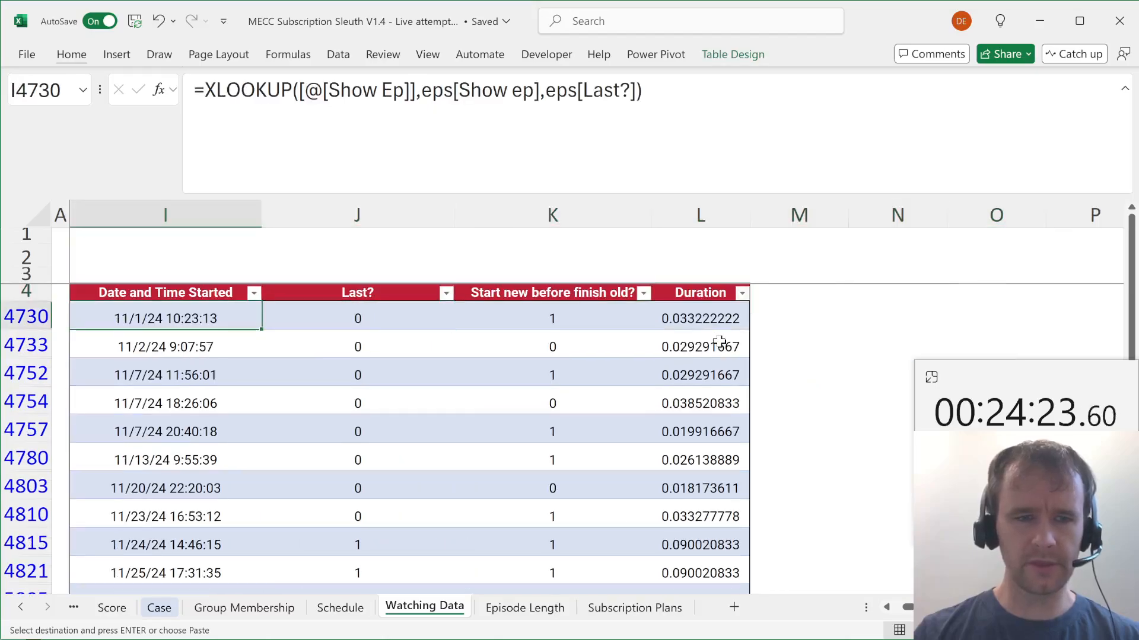
Inspect the Alloc costs and Alloc metric formulas of the HuLookup Sus rows in Group Membership.
key("Left")
key("Left")
key("Left")
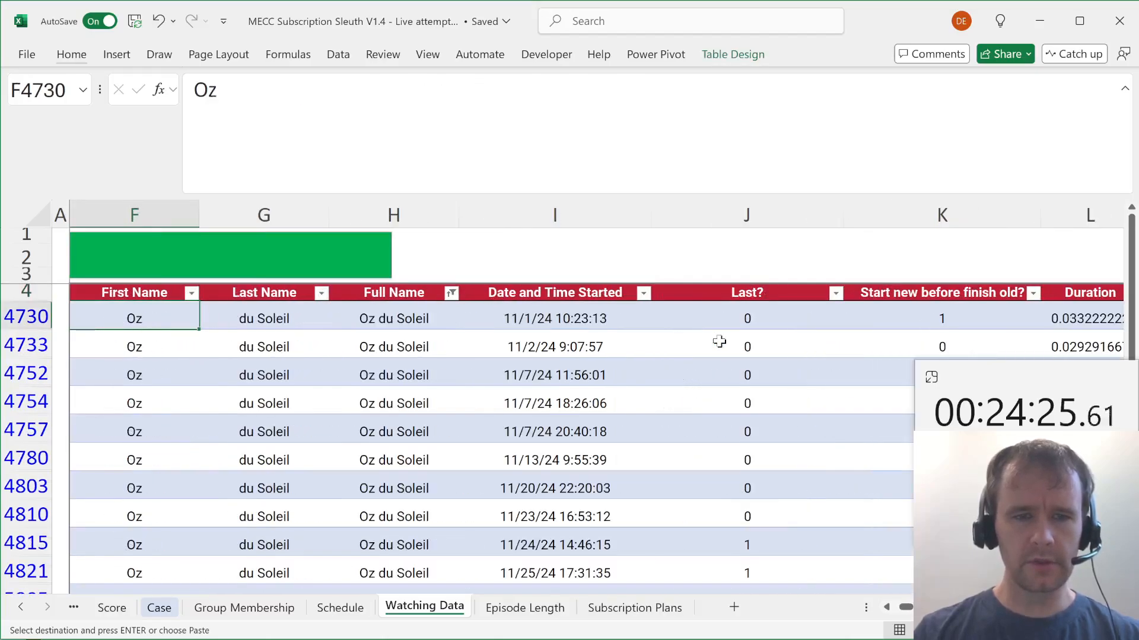
key("ctrl+Page_Down")
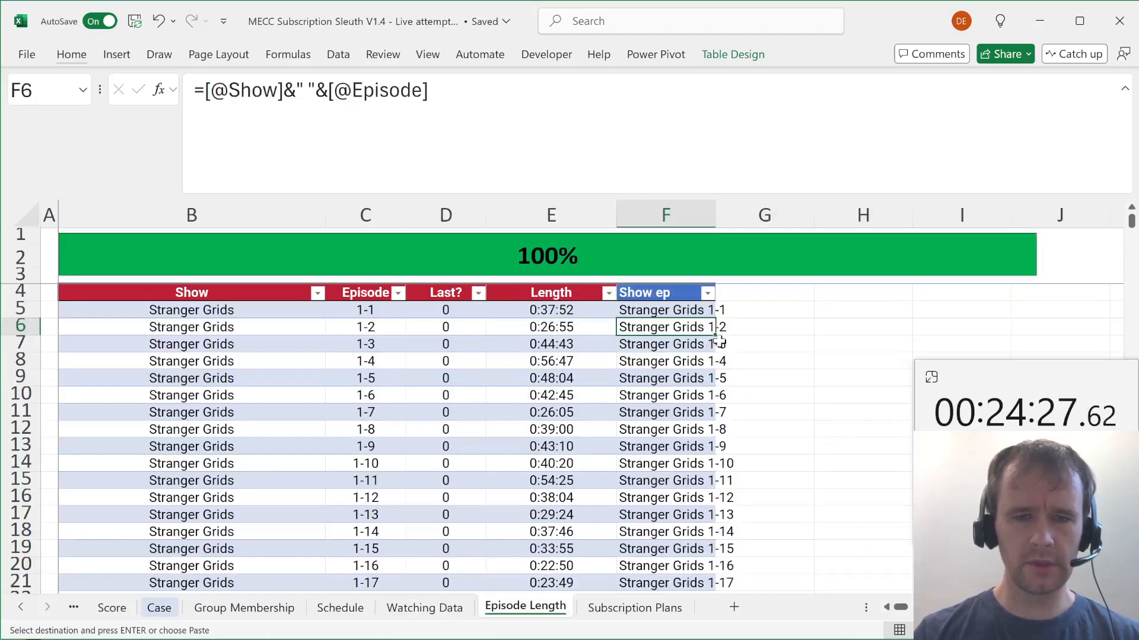
key("ctrl+Page_Up")
key("ctrl+Page_Up")
key("ctrl+Page_Up")
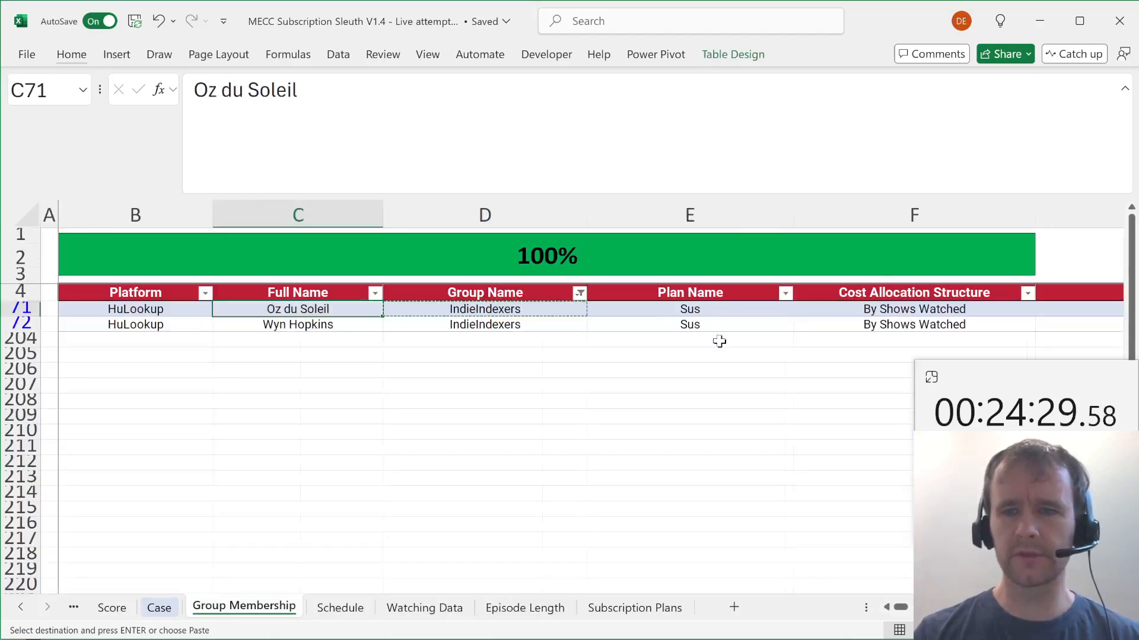
key("ctrl+Right")
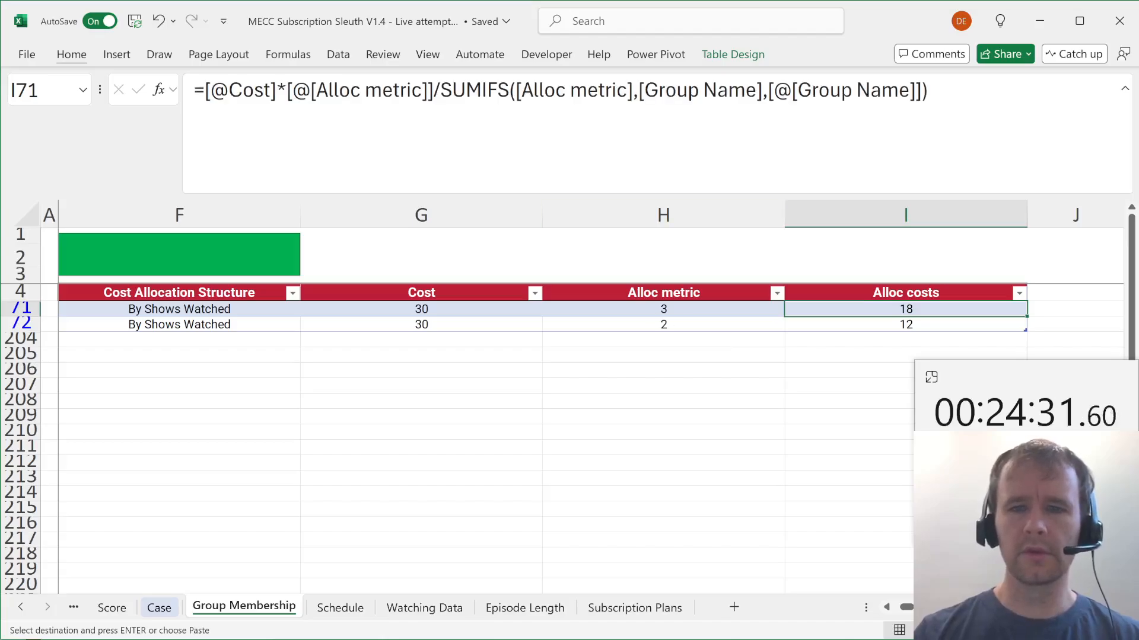
key("Left")
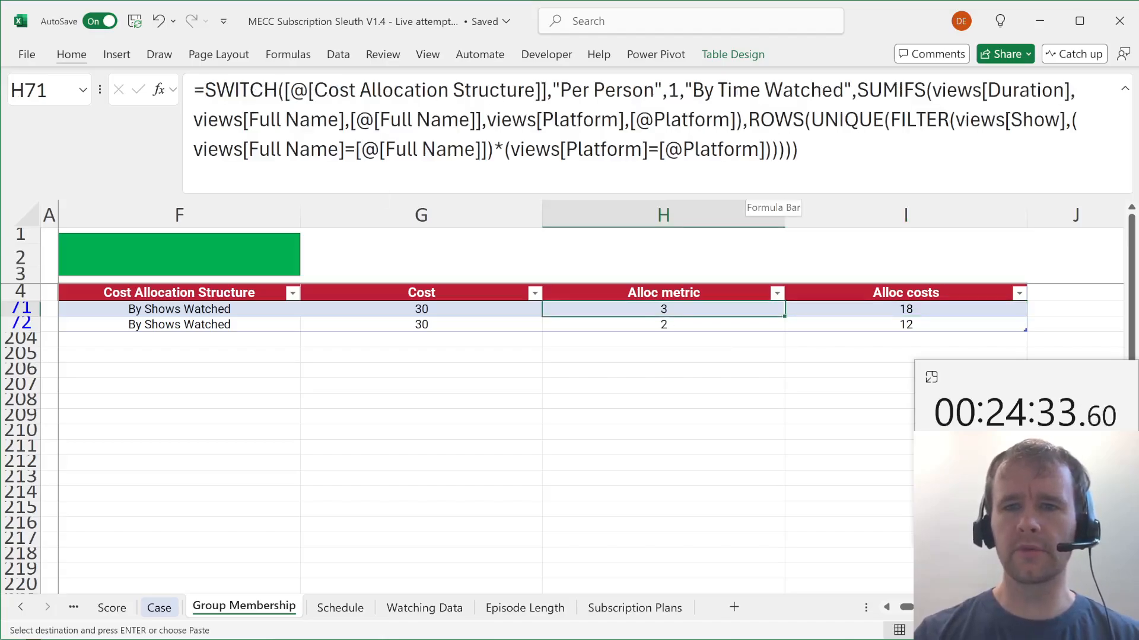
Remove UNIQUE from the shows-watched part of the Alloc metric formula so ROWS counts every filtered viewing.
left_click(747, 189)
left_click(854, 121)
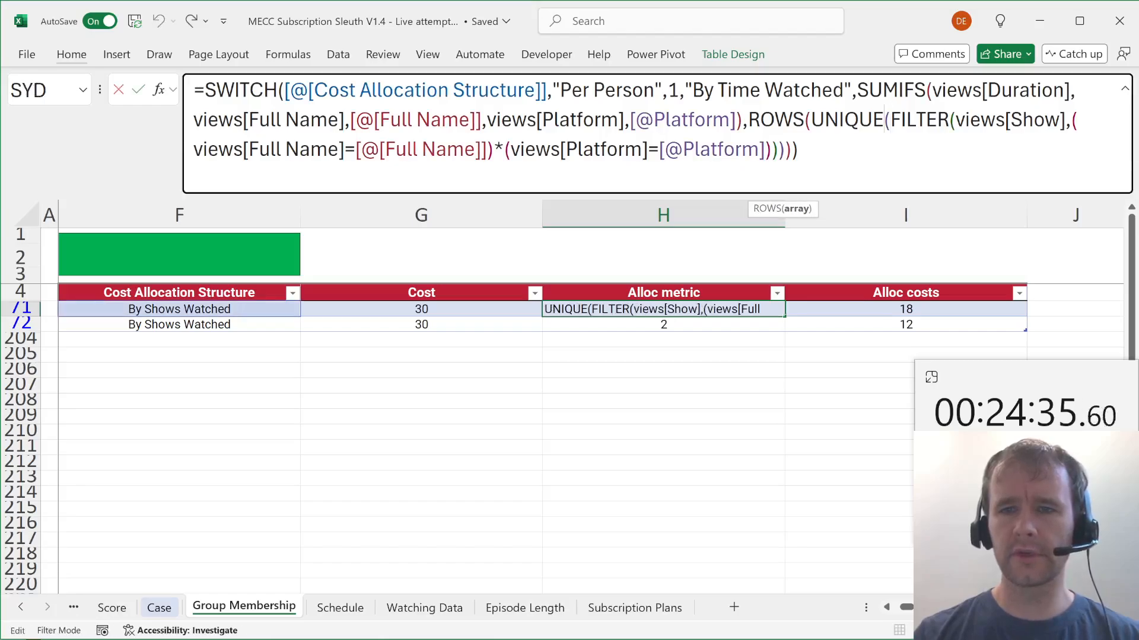
double_click(847, 121)
key("BackSpace")
key("Return")
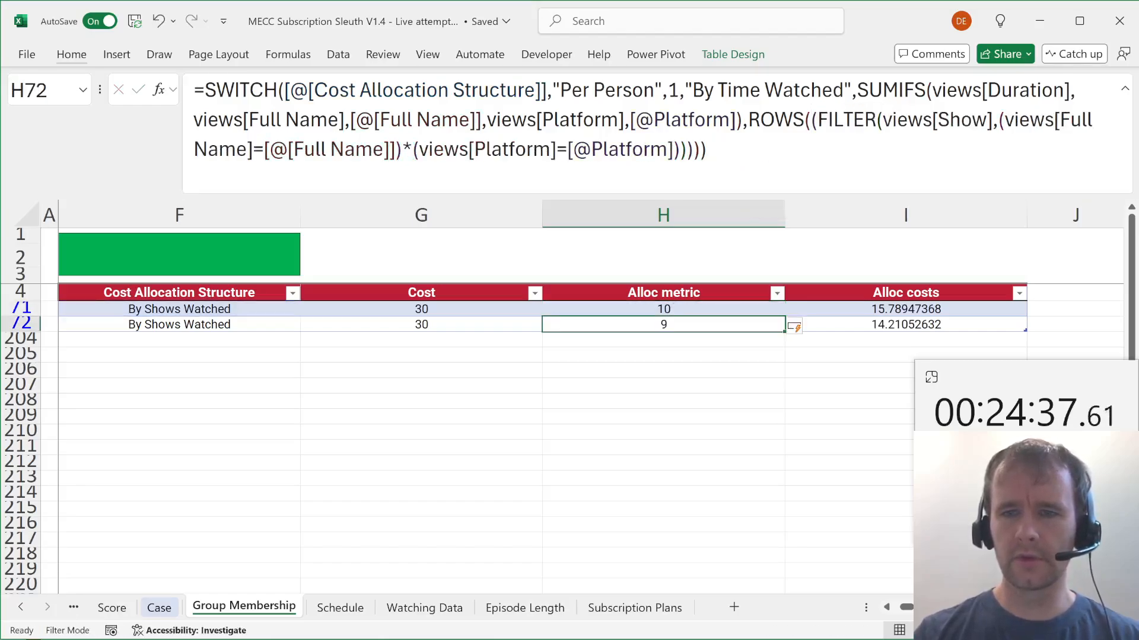
Compare the recalculated HuLookup Sus allocated cost with the individual cost stated in Example6 on the Case sheet.
left_click(905, 309)
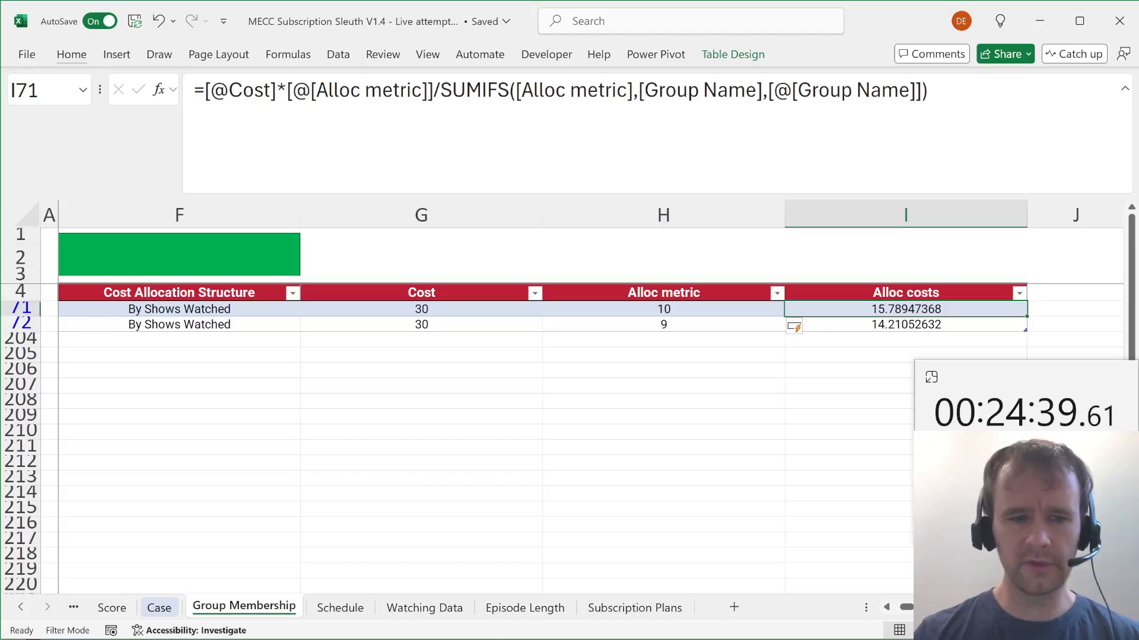
left_click(159, 608)
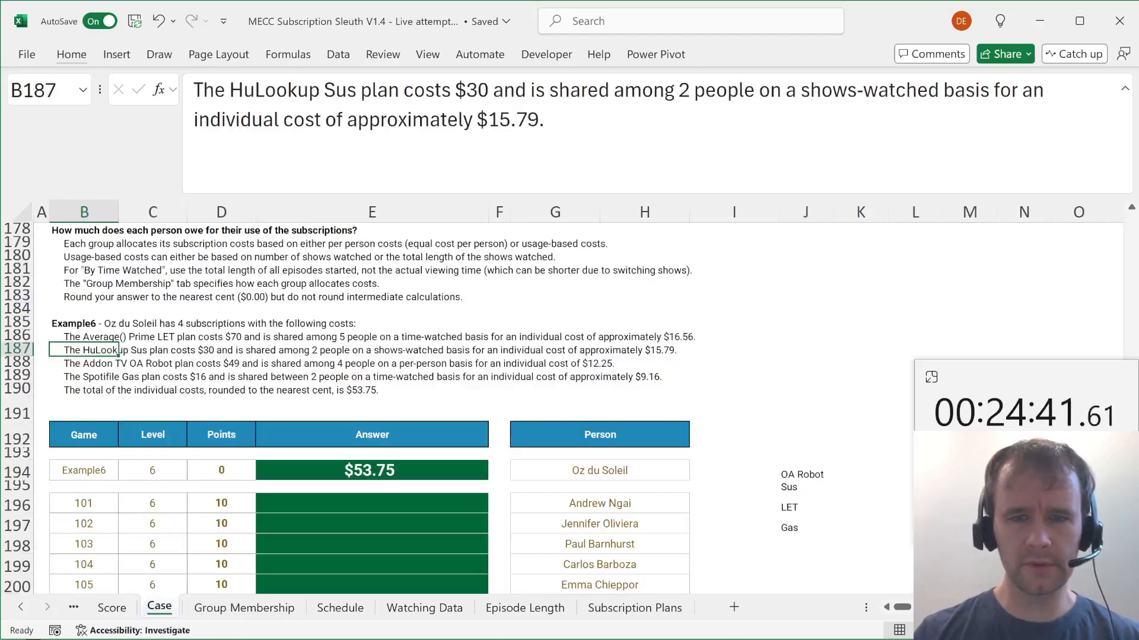
key("ctrl+Page_Down")
key("ctrl+Up")
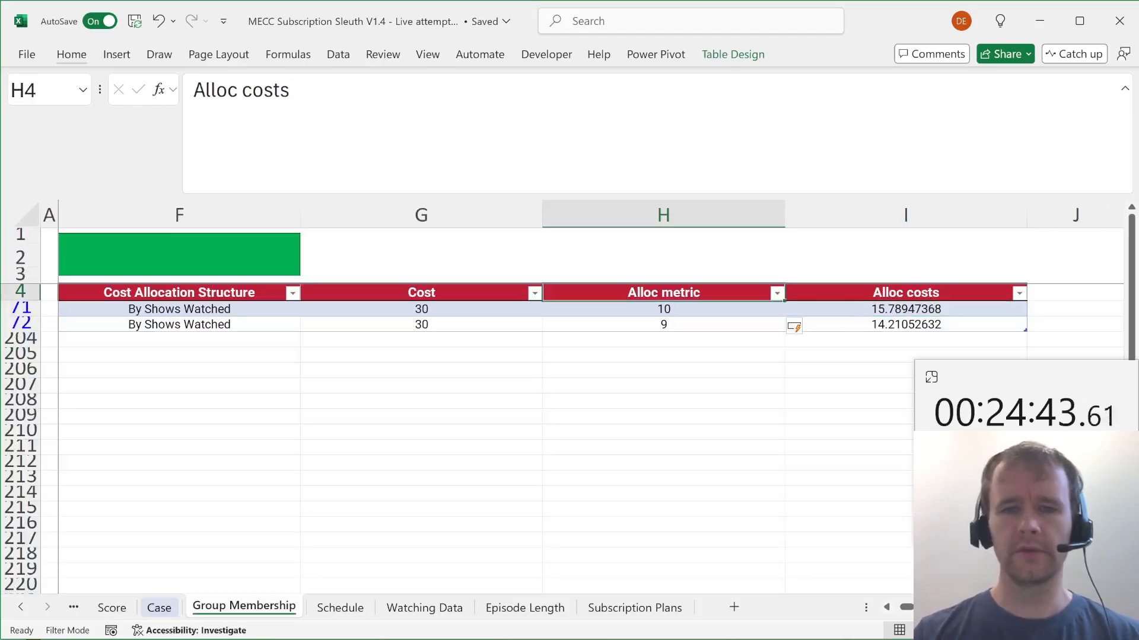
key("ctrl+Page_Up")
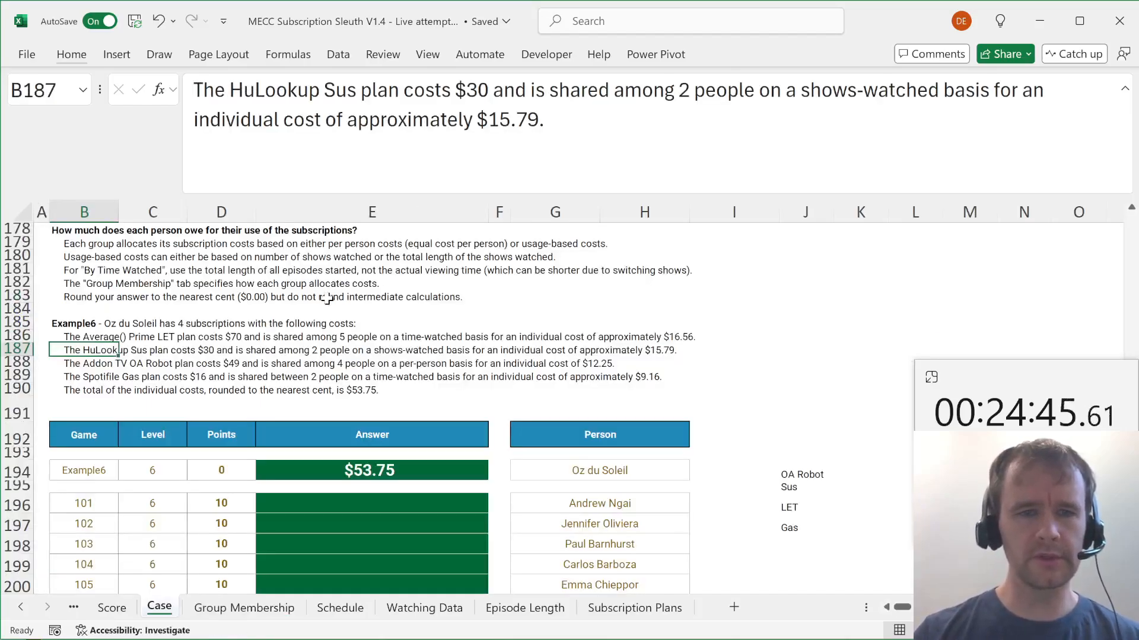
Highlight the usage-based costs rule in B180:G180 of the Case sheet in yellow.
left_click(229, 271)
key("Up")
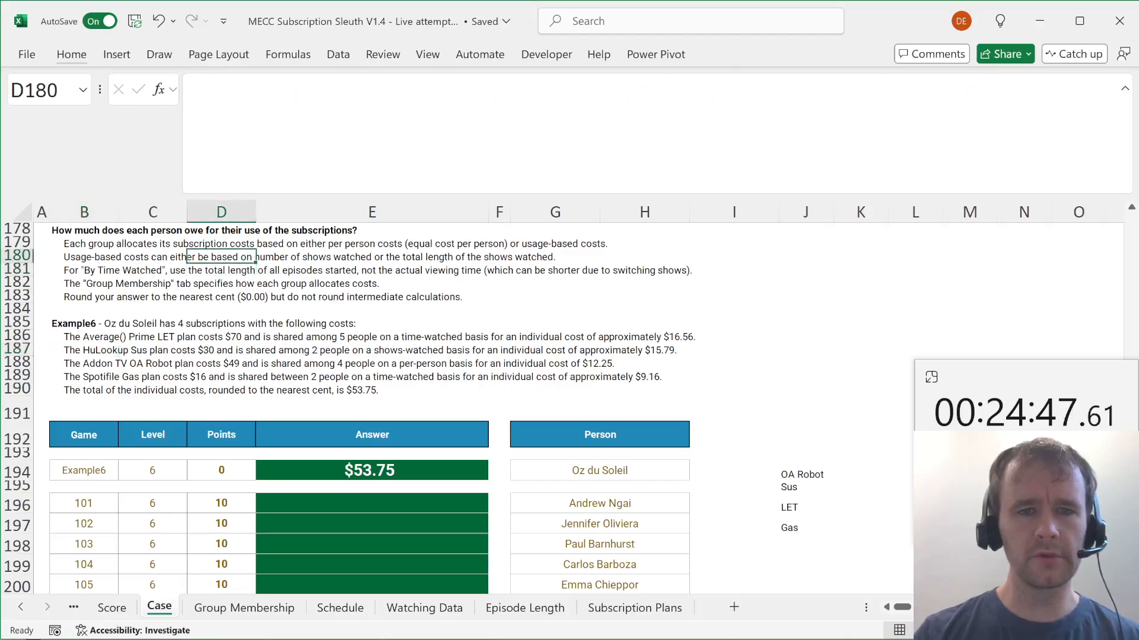
key("Left")
key("Left")
key("shift+Right")
key("shift+Right")
key("shift+Right")
key("shift+Right")
key("shift+Right")
key("shift+Right")
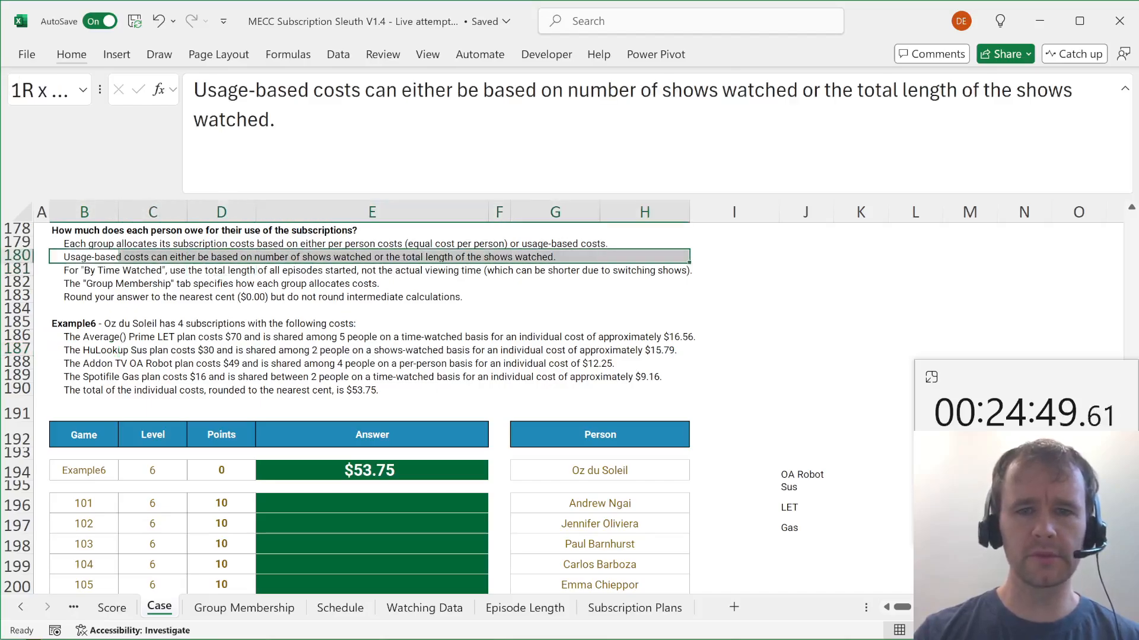
key("shift+Left")
left_click(71, 54)
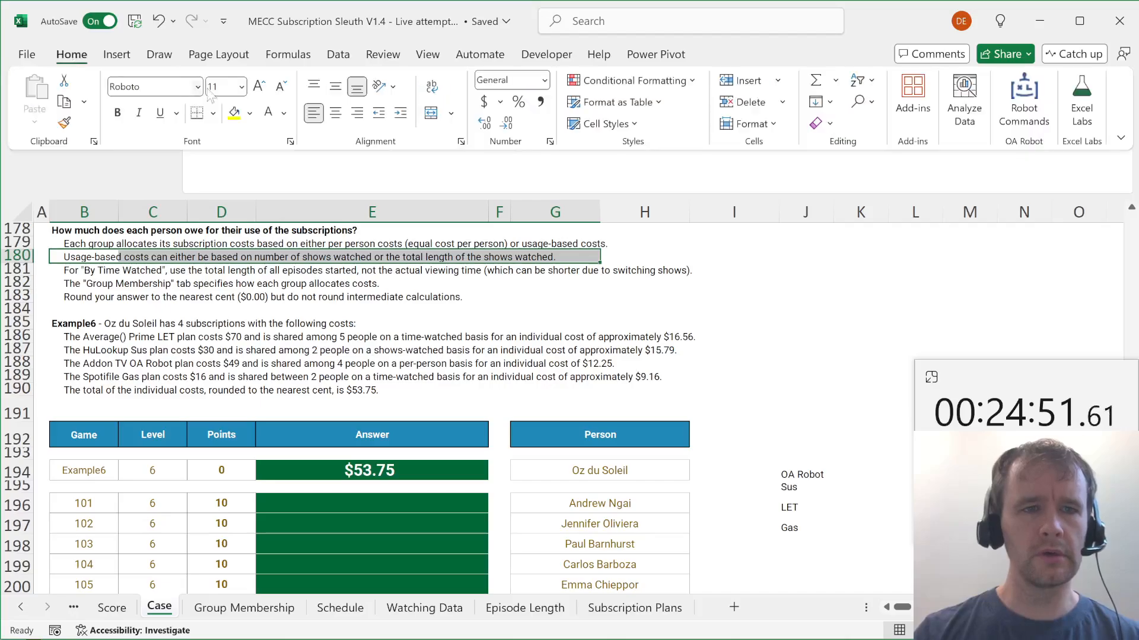
left_click(235, 112)
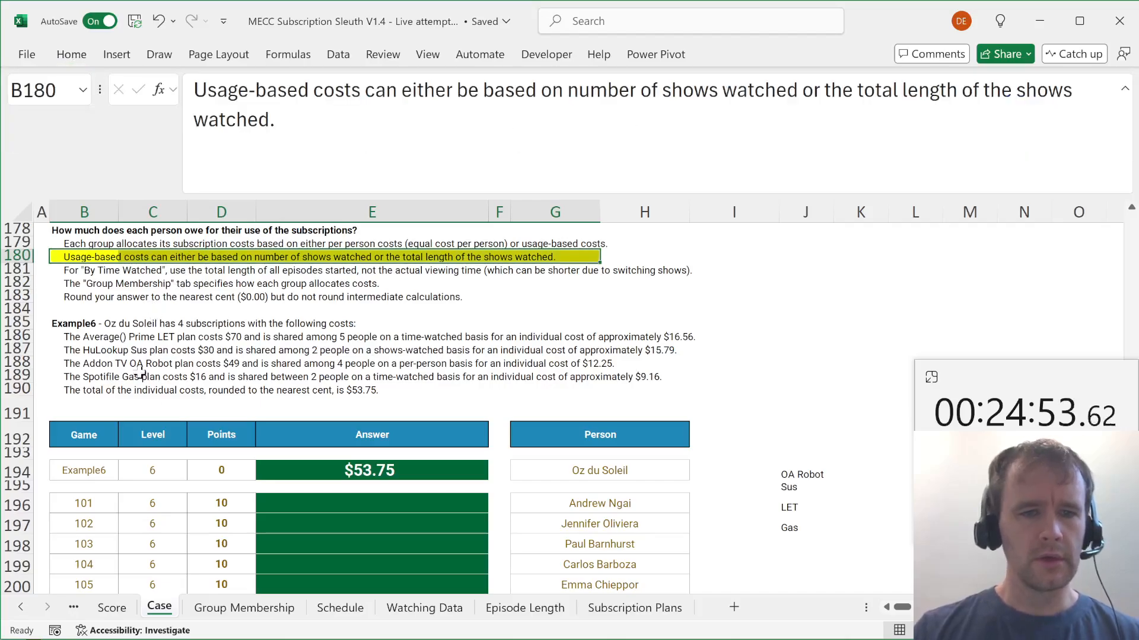
Start a SUMIFS formula in the Example6 answer cell E194 with groups[Alloc costs] as the sum range.
left_click(376, 465)
key("ctrl+Page_Down")
key("ctrl+Page_Up")
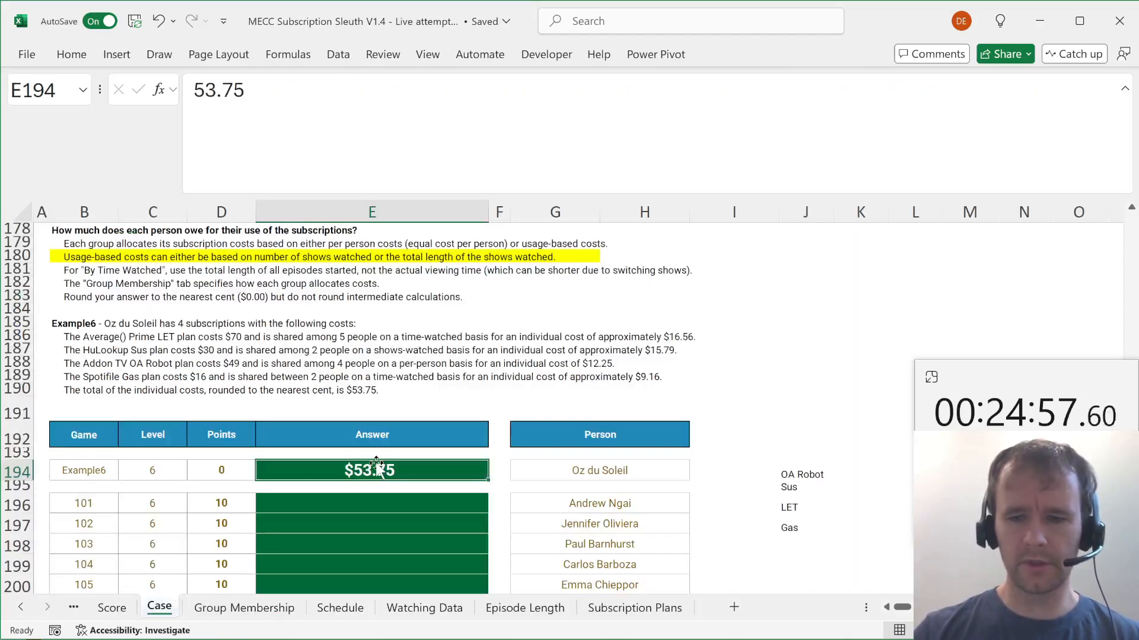
type("=sumifs")
key("Tab")
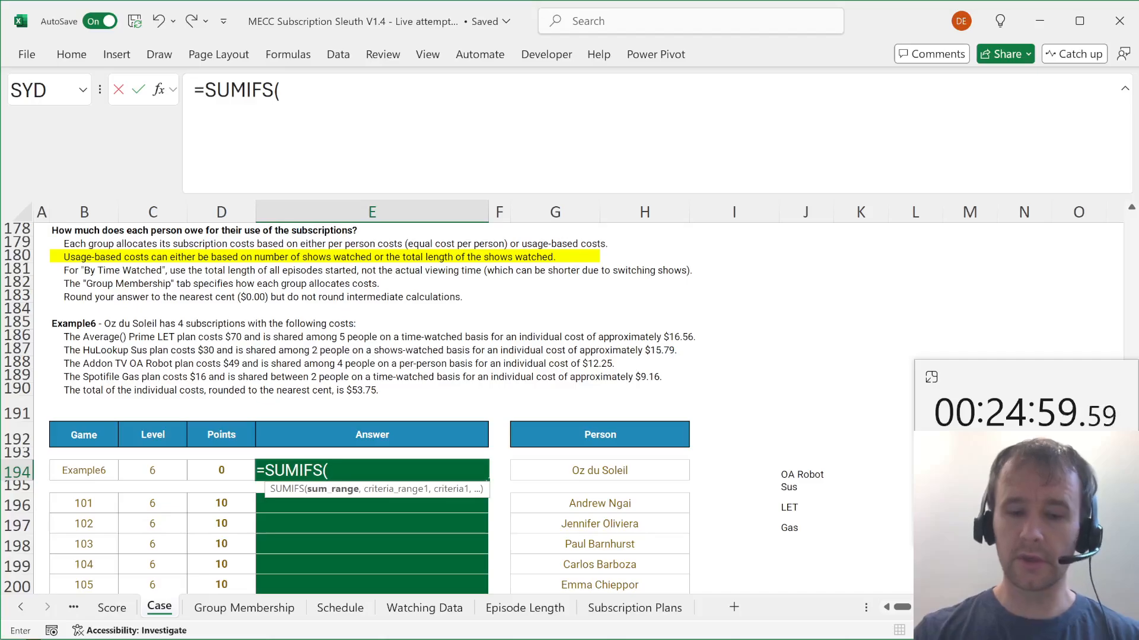
type("groups[")
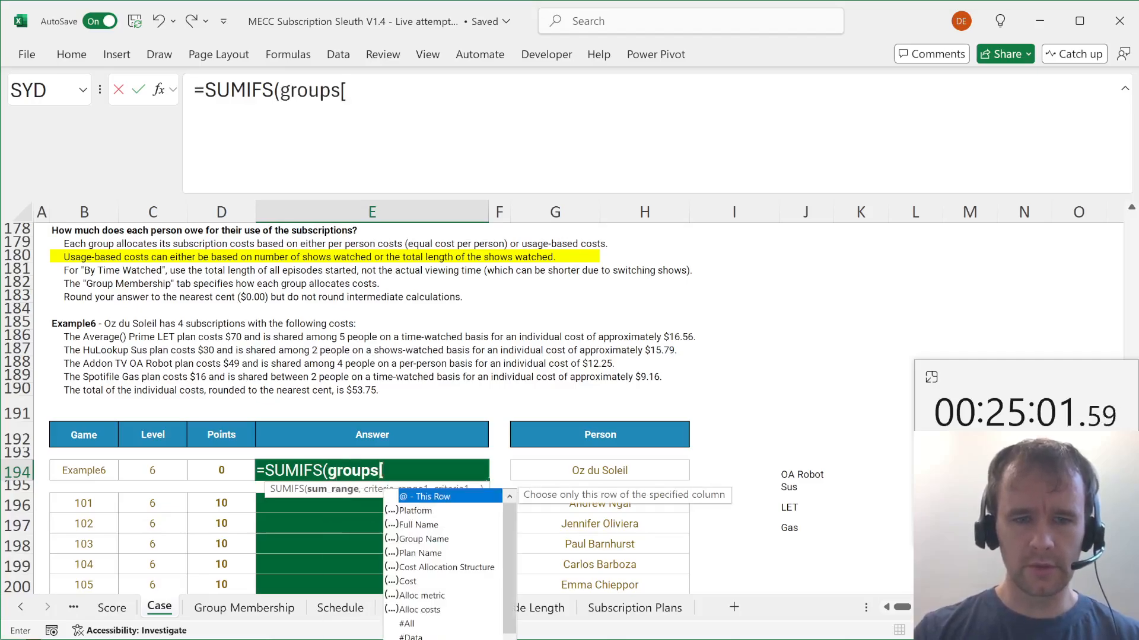
key("Down")
key("Down")
key("Down")
key("Down")
key("Down")
key("Down")
key("Down")
key("Down")
key("Tab")
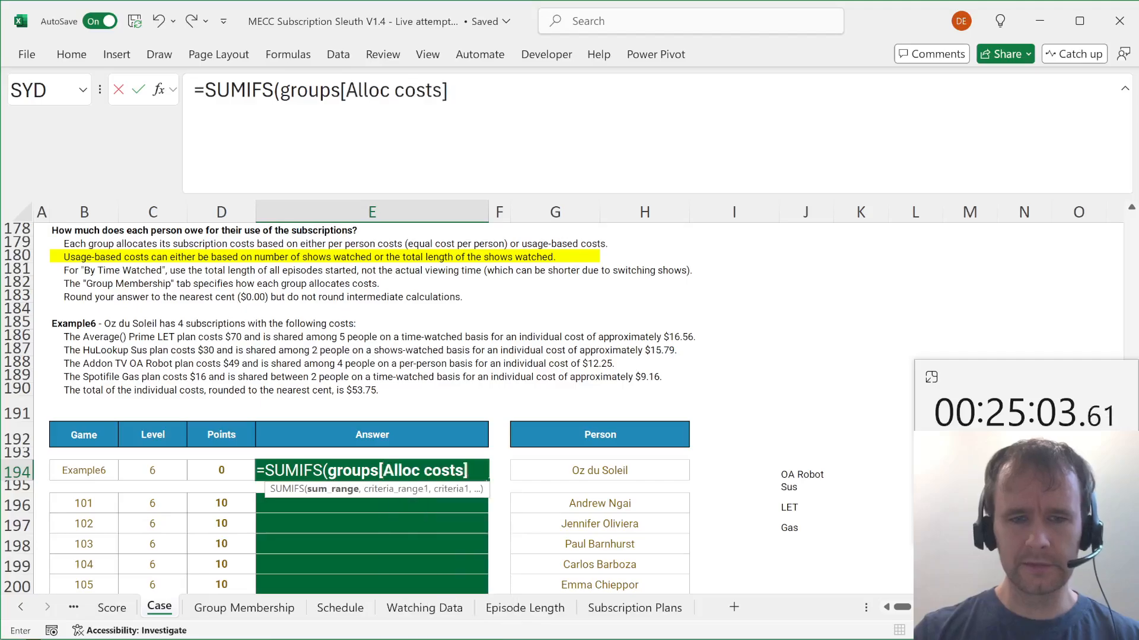
Complete the SUMIFS formula by matching groups[Full Name] to the person in G194, and enter it in E194.
type(",groups")
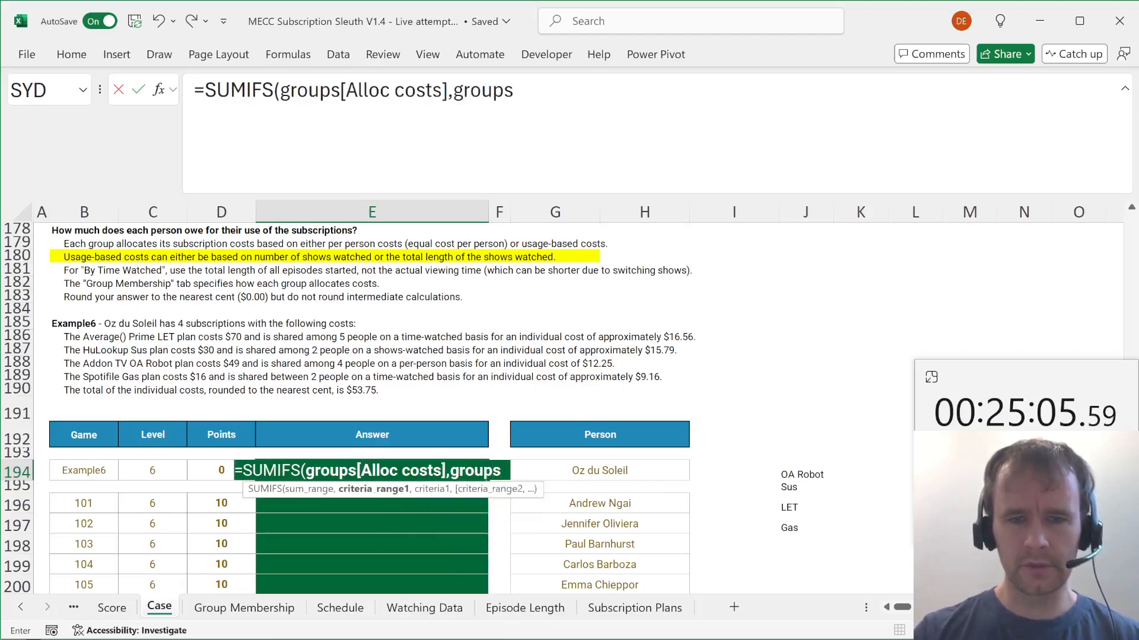
type("[n")
key("BackSpace")
type("f")
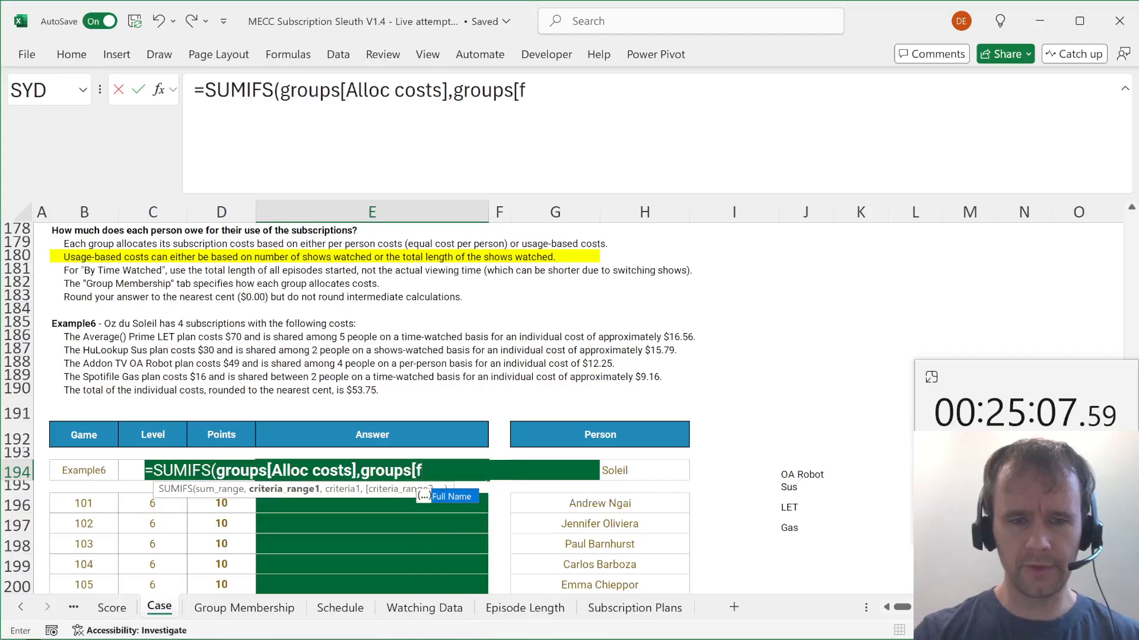
key("Tab")
type("],")
key("Right")
key("Right")
type(")")
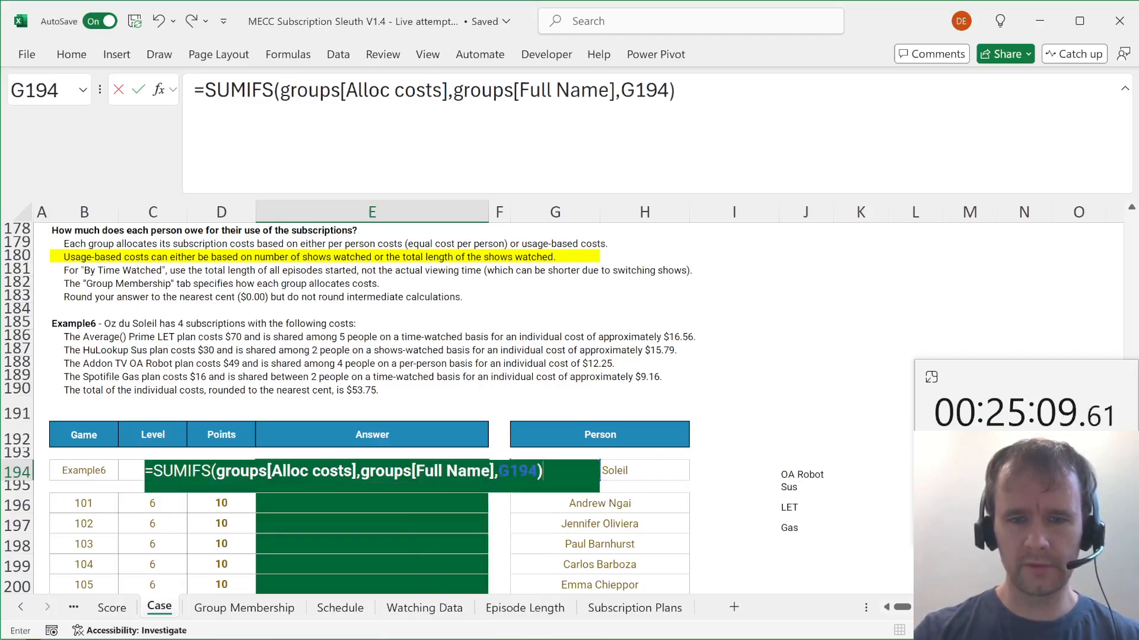
key("ctrl+Return")
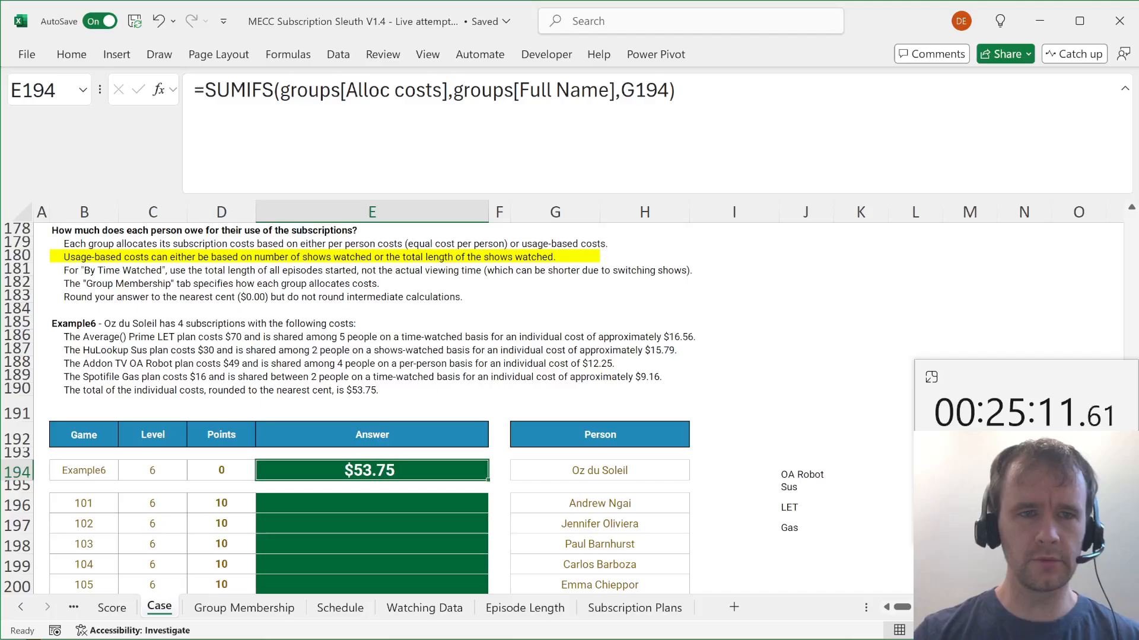
Wrap the Example6 SUMIFS formula in ROUND with 2 decimal places.
key("F2")
key("Home")
key("Right")
type("roun")
key("Tab")
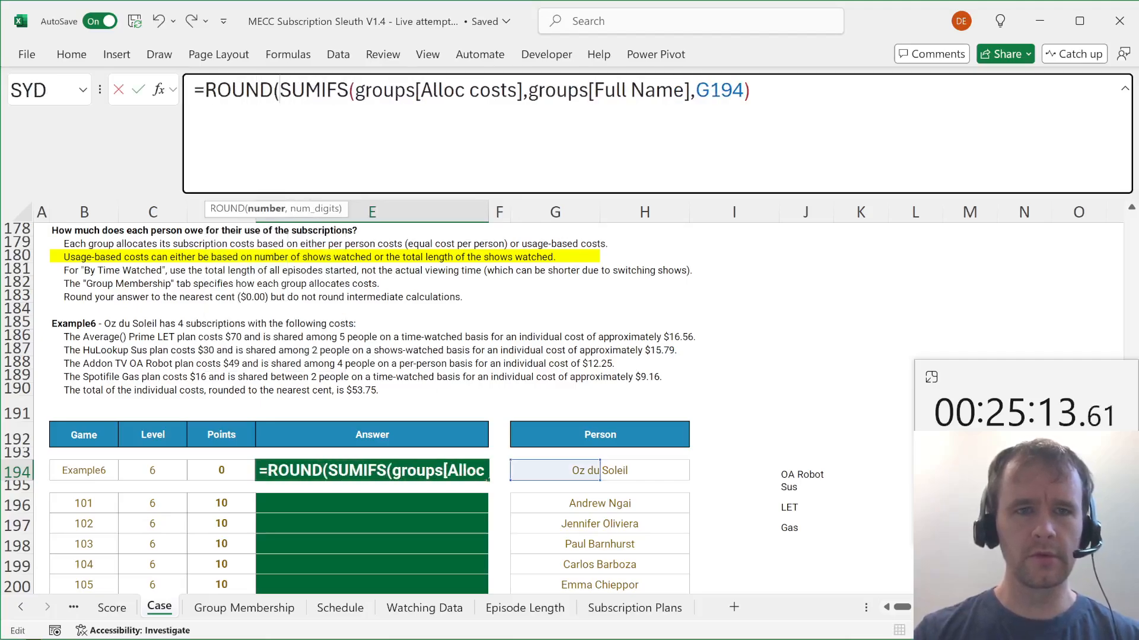
key("End")
type(",2)")
key("ctrl+Return")
Copy the Example6 formula into the Level 6 answer cells for games 101 to 120.
key("ctrl+c")
key("Down")
key("Down")
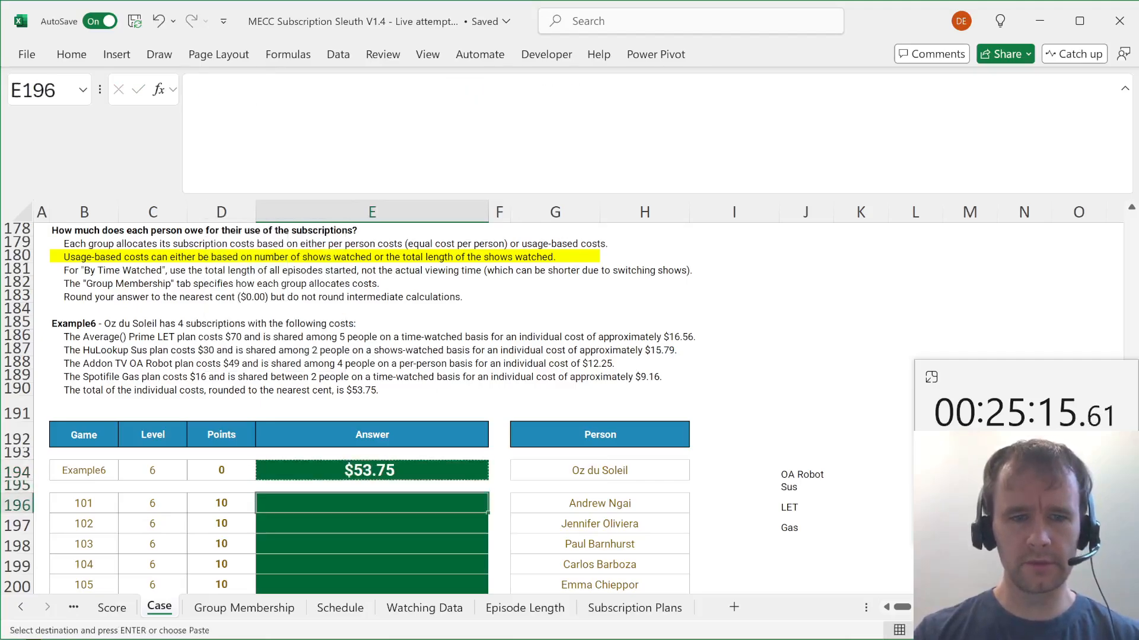
key("Left")
key("ctrl+Down")
key("Right")
key("ctrl+shift+Up")
key("Return")
Check the current score, then compare the Bonus 3 answer and question with its check on the Score sheet.
key("ctrl+Page_Up")
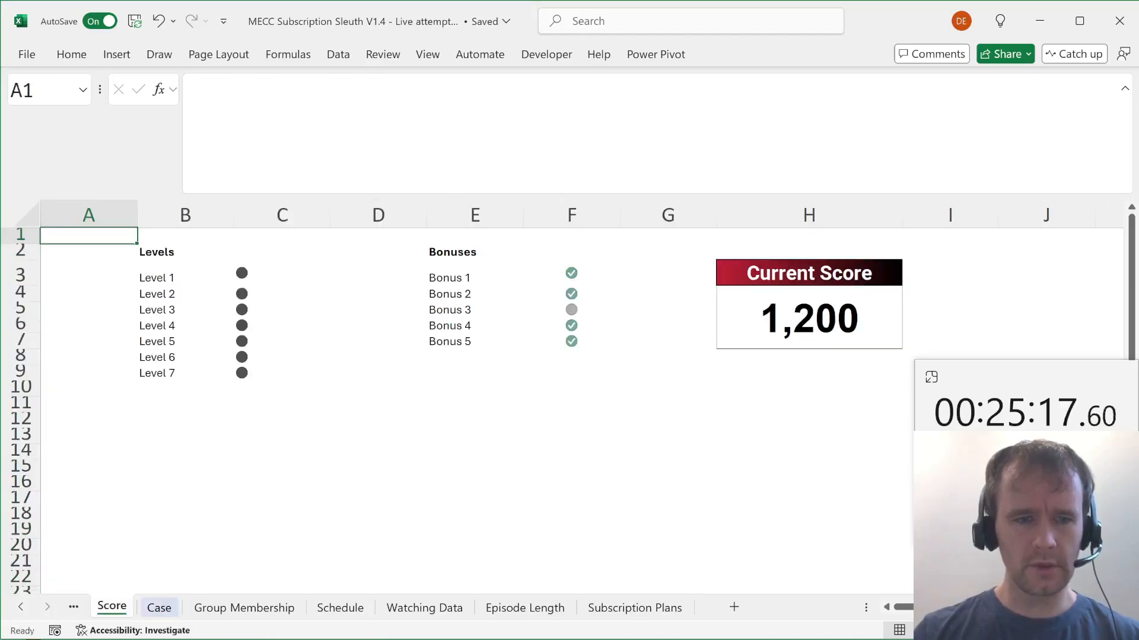
key("ctrl+Page_Down")
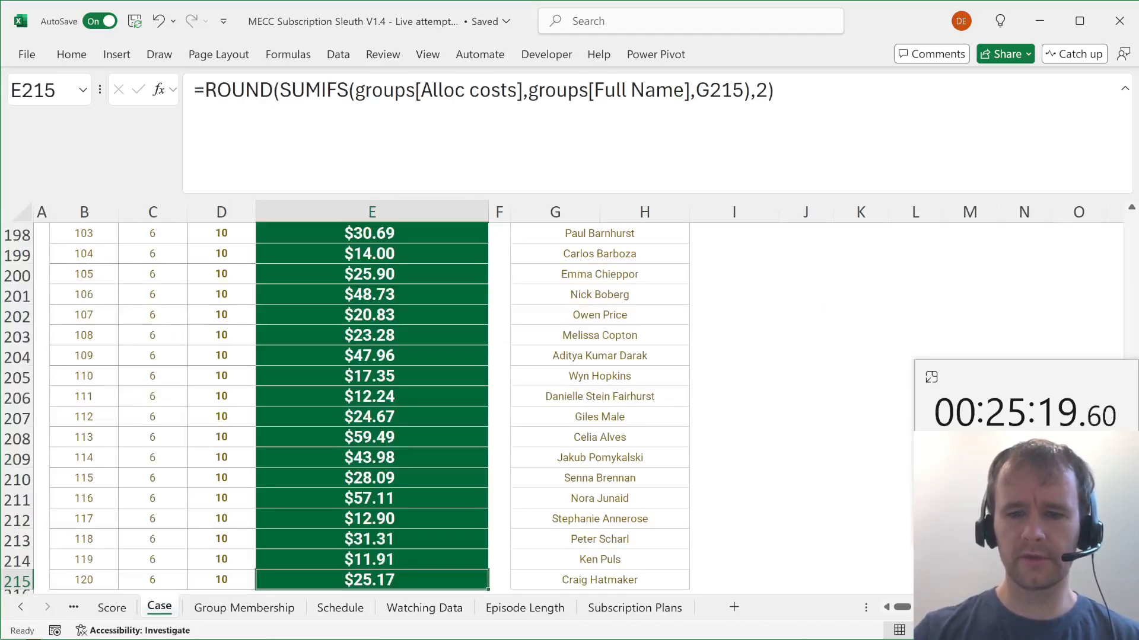
key("ctrl+Home")
left_click(533, 252)
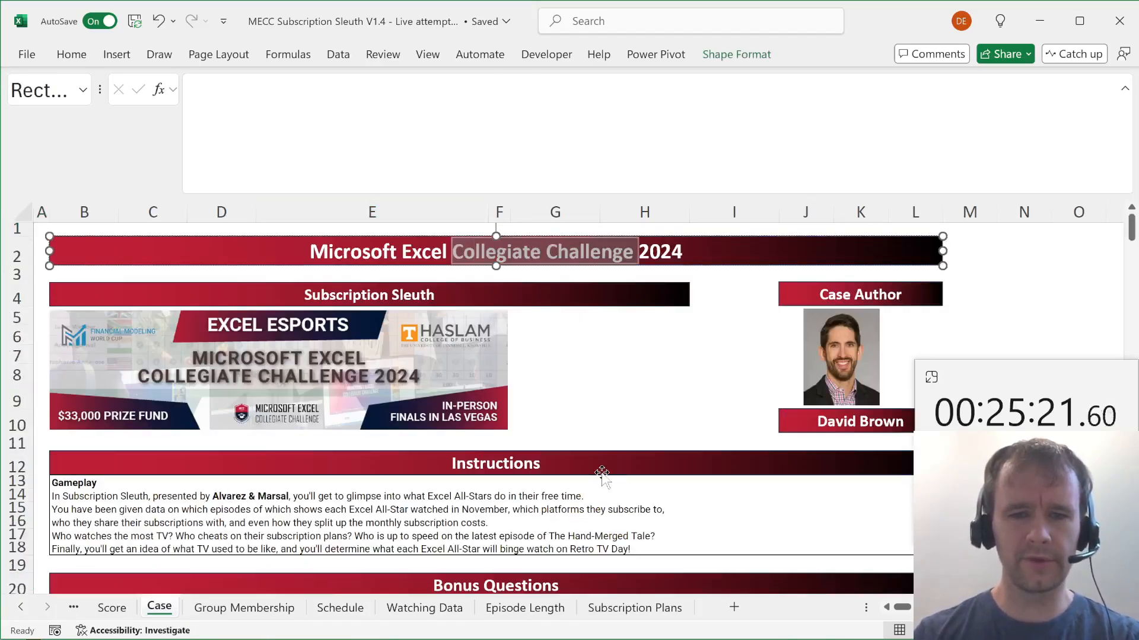
scroll(600, 472, "down", 6)
left_click(440, 360)
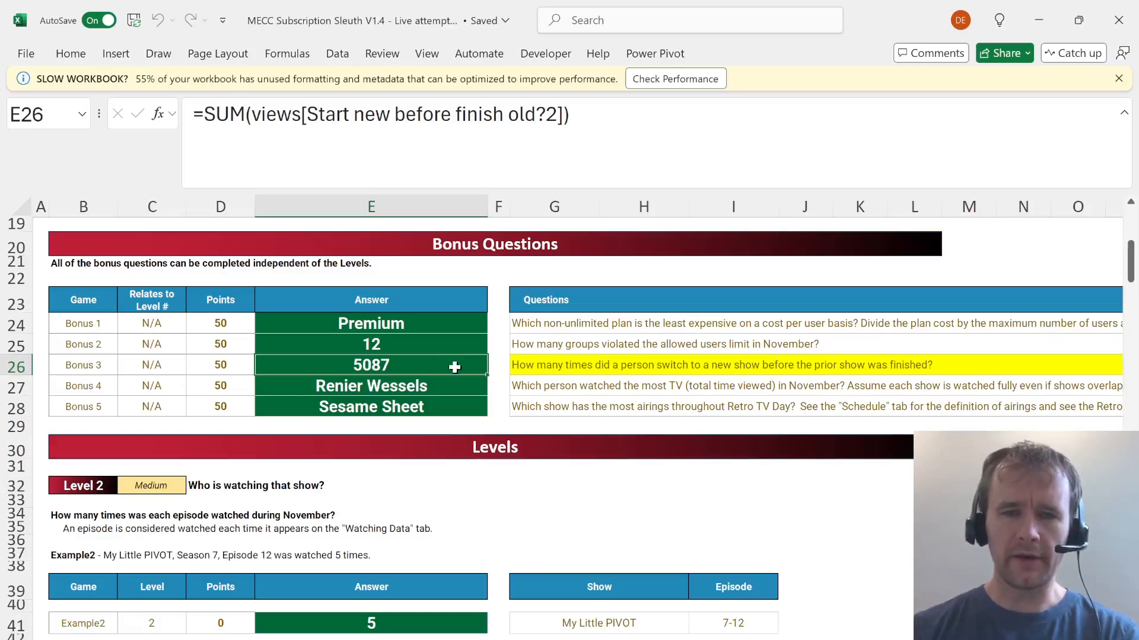
left_click(535, 365)
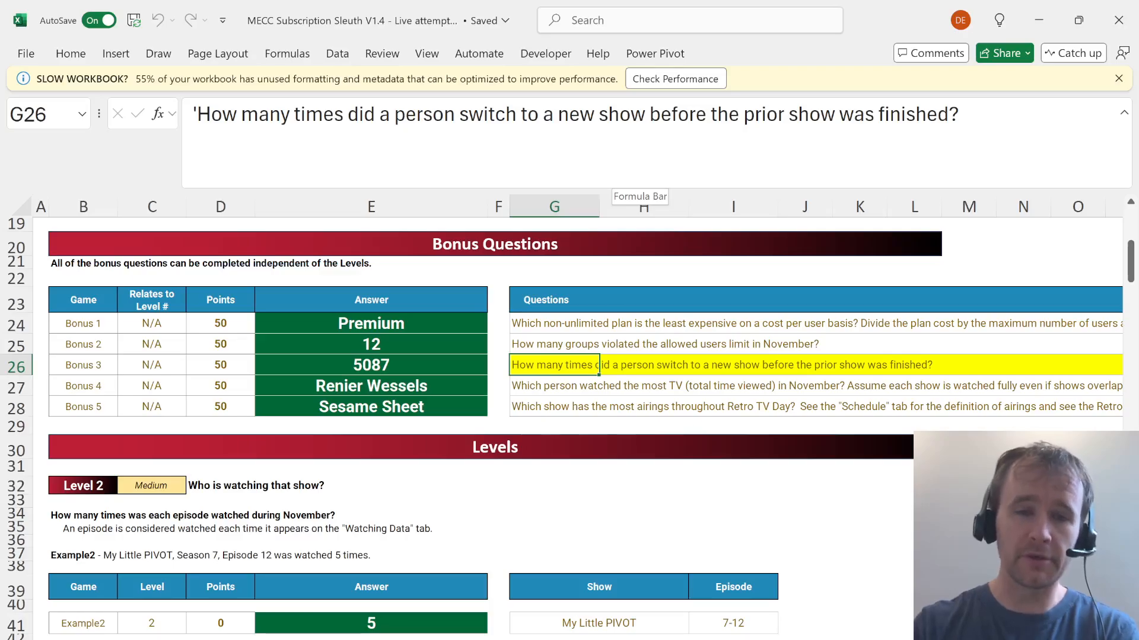
key("ctrl+Page_Up")
key("ctrl+Page_Up")
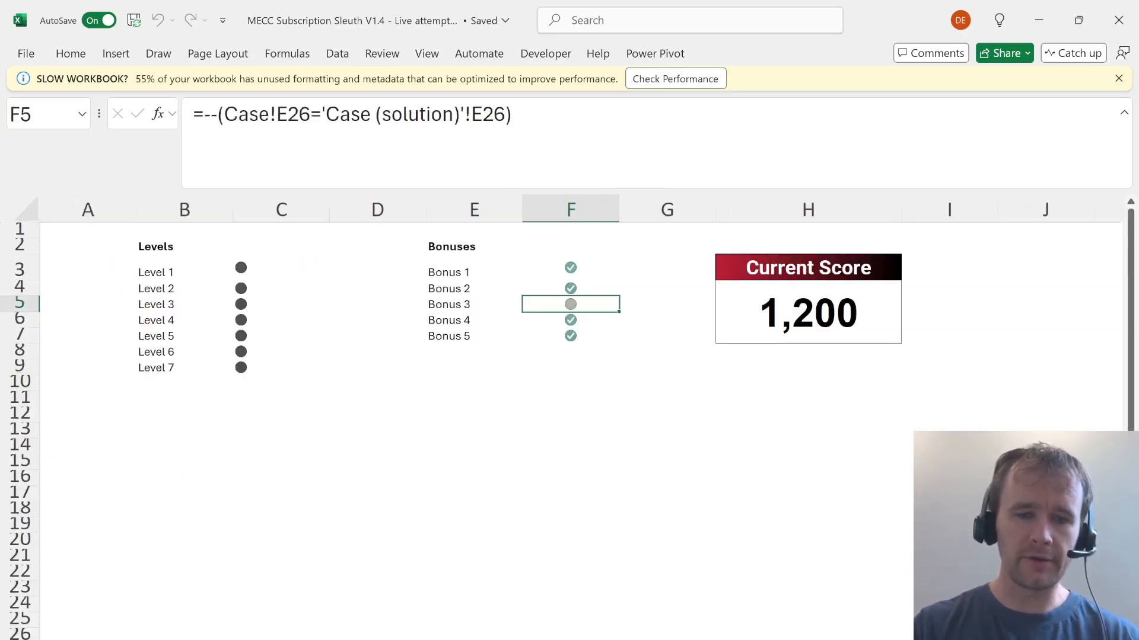
Examine the Overlap (other interpretation)? column and the first viewing row's Episode and Show in Watching Data.
key("ctrl+Page_Down")
key("ctrl+Page_Down")
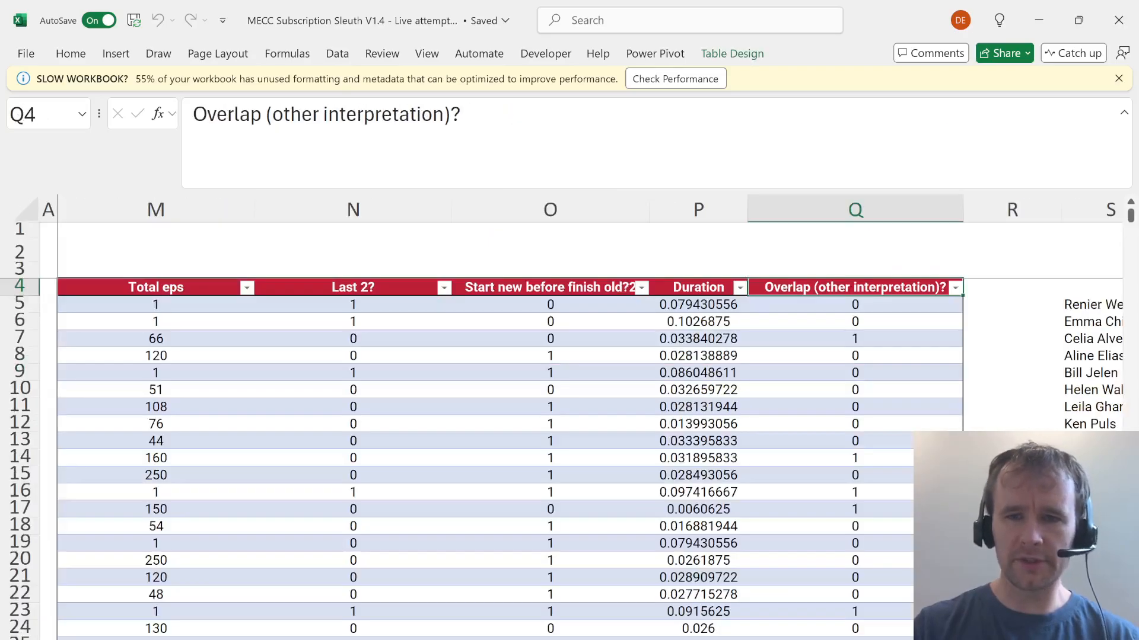
key("shift+F10")
key("Escape")
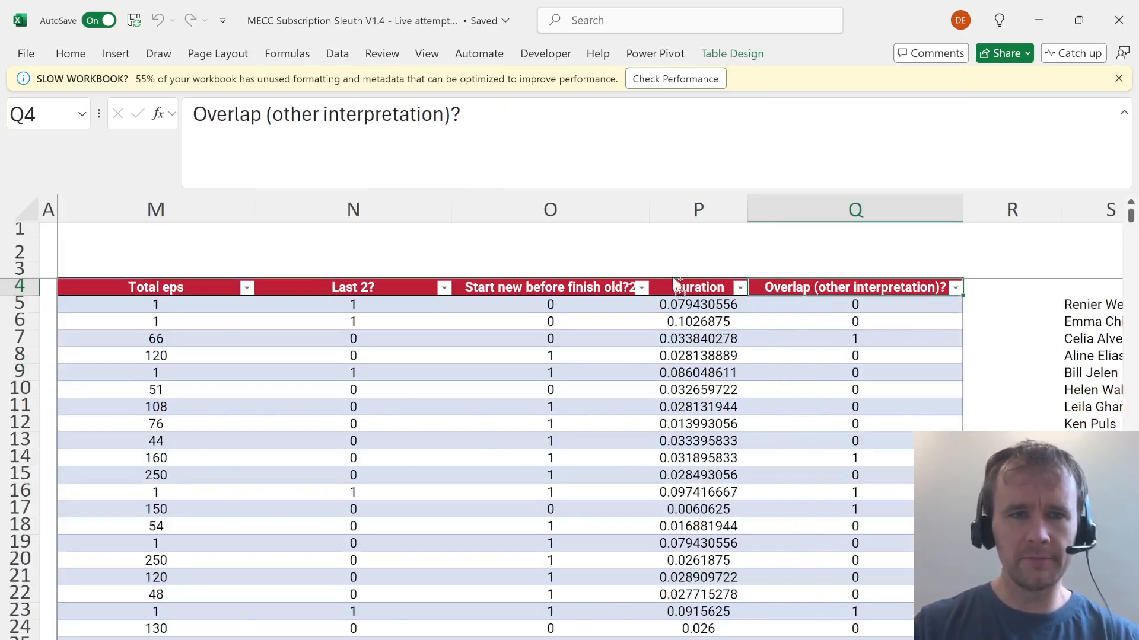
key("ctrl+Page_Down")
left_click(398, 310)
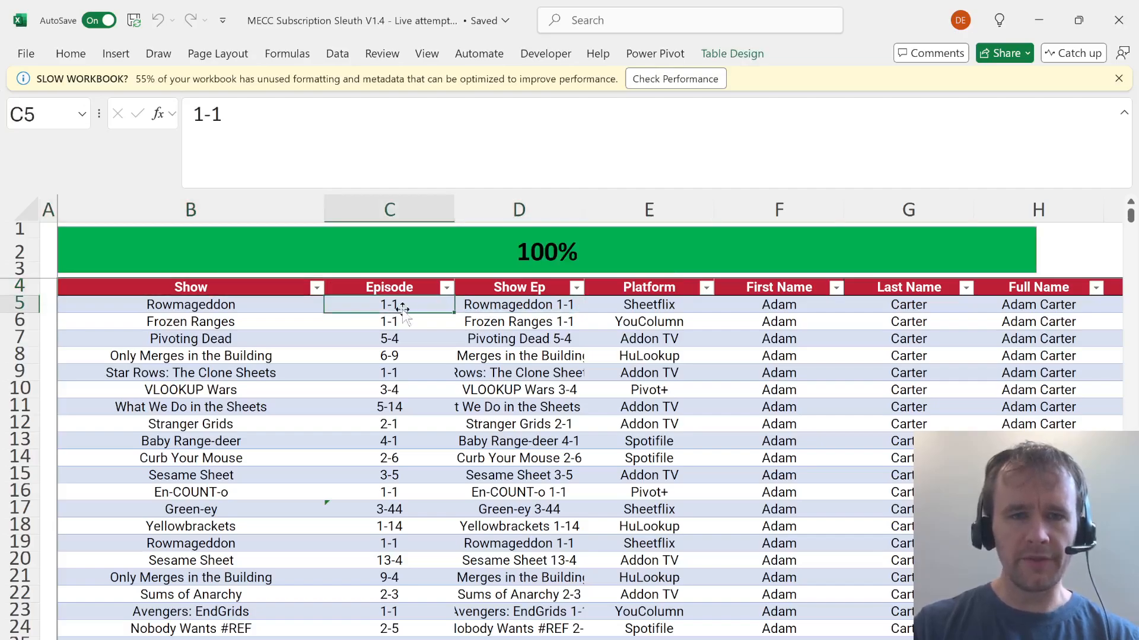
left_click(232, 304)
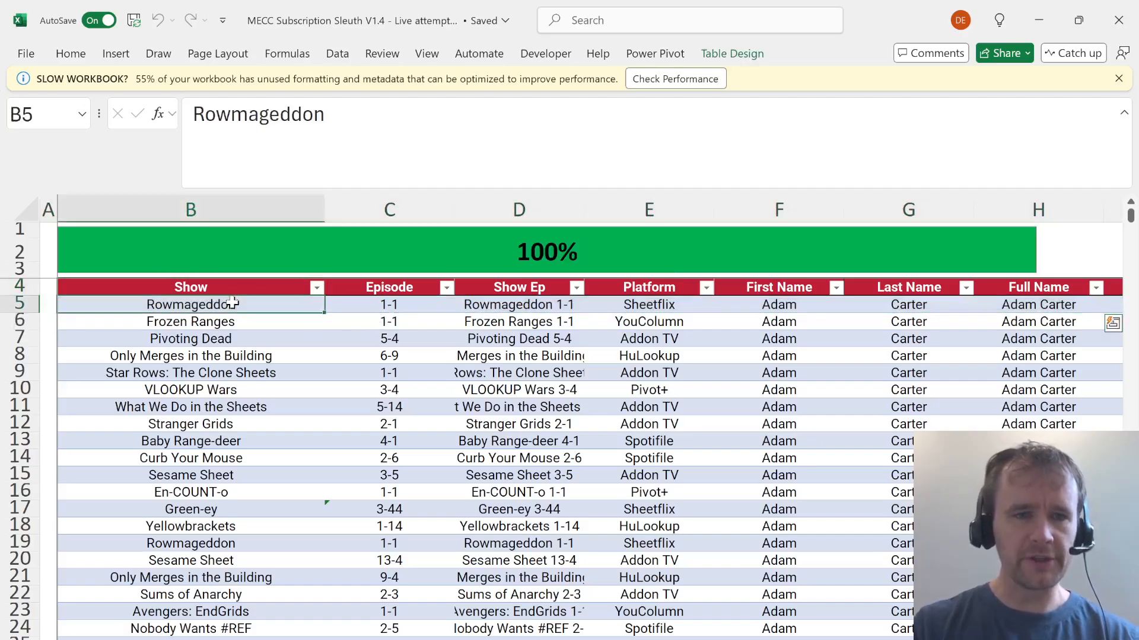
Examine the first viewing row's Episode and Date and Time Started, along with its Overlap (other interpretation)? formula.
left_click(427, 305)
scroll(765, 359, "right", 3)
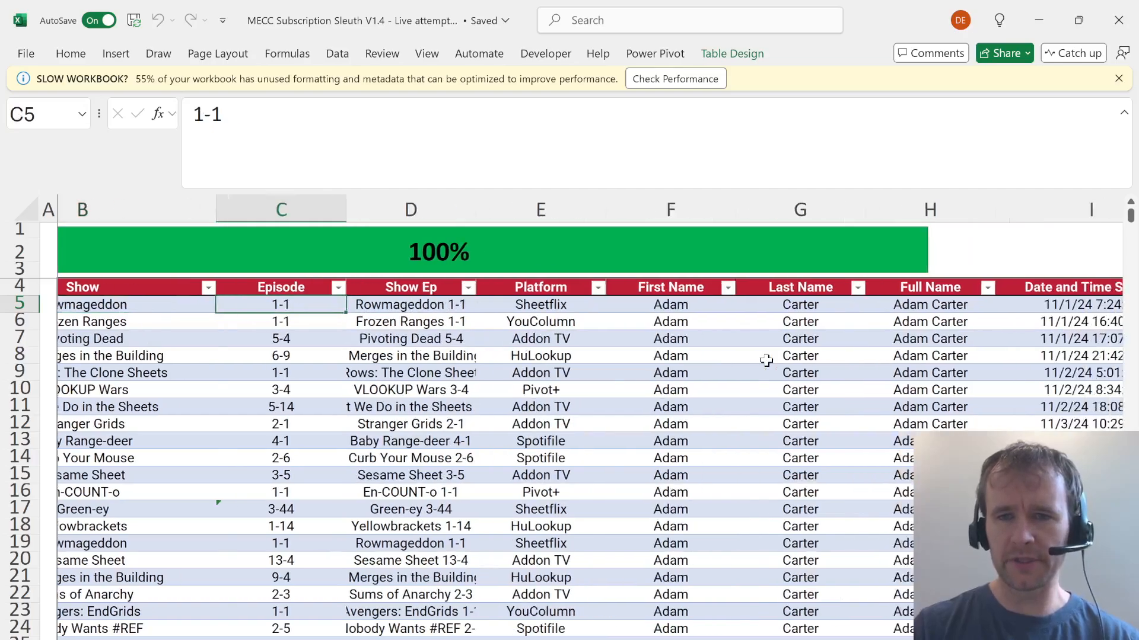
left_click(884, 303)
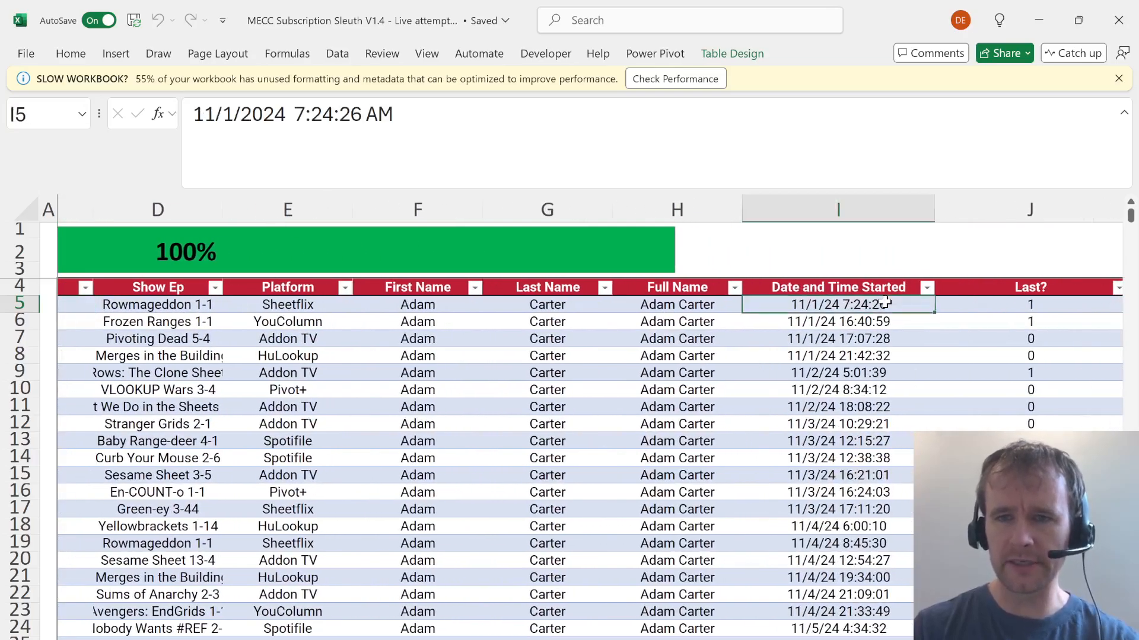
scroll(885, 303, "right", 6)
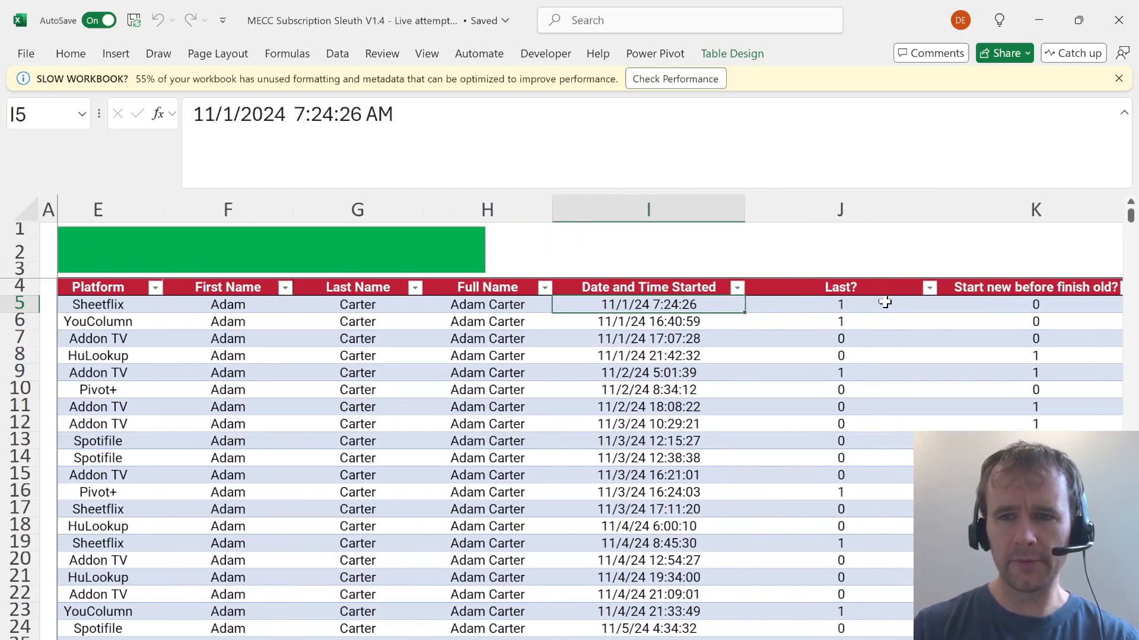
scroll(884, 303, "right", 4)
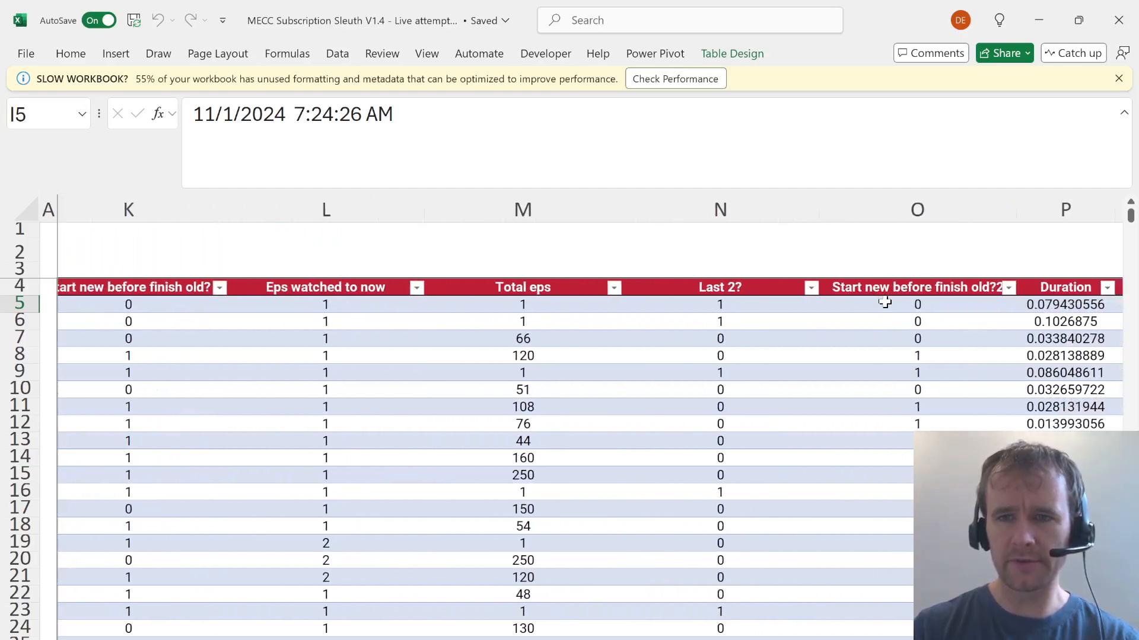
scroll(930, 303, "up", 1)
scroll(932, 305, "right", 1)
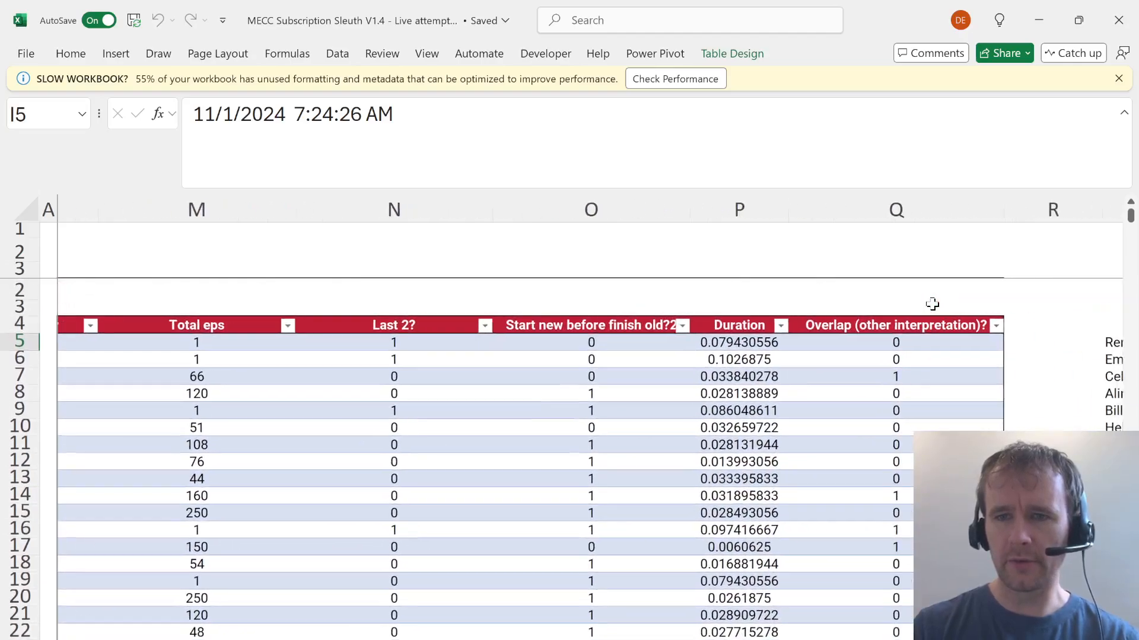
scroll(941, 338, "down", 1)
left_click(849, 305)
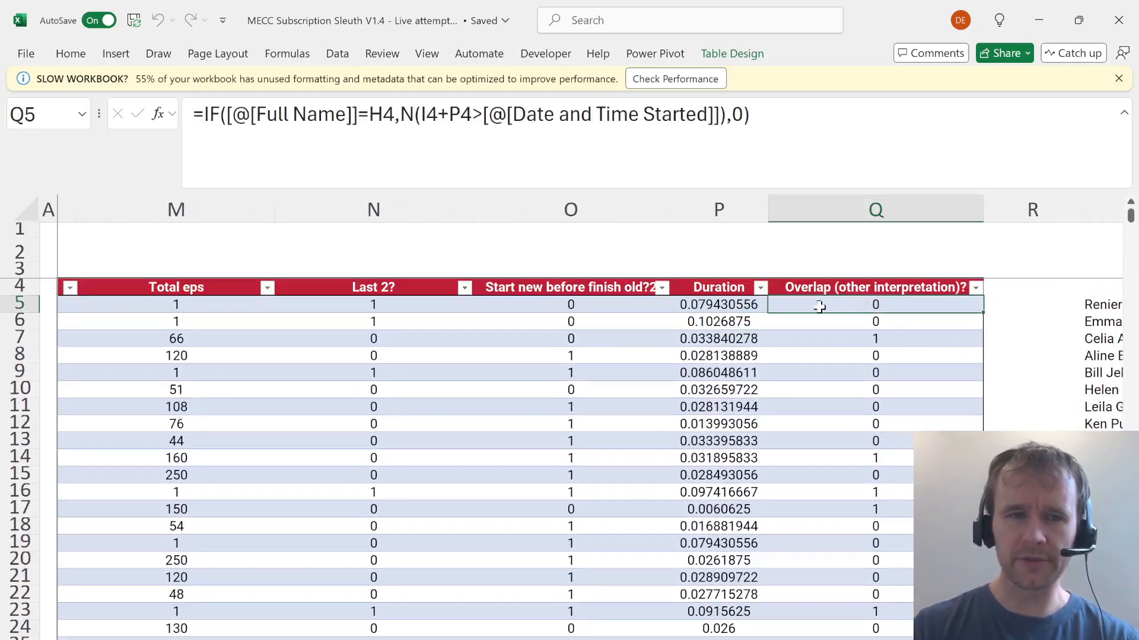
Trace the Full Name, start time and Duration cells referenced by the first row's Overlap formula, and look down the whole Overlap column.
left_click(420, 114)
scroll(552, 344, "left", 5)
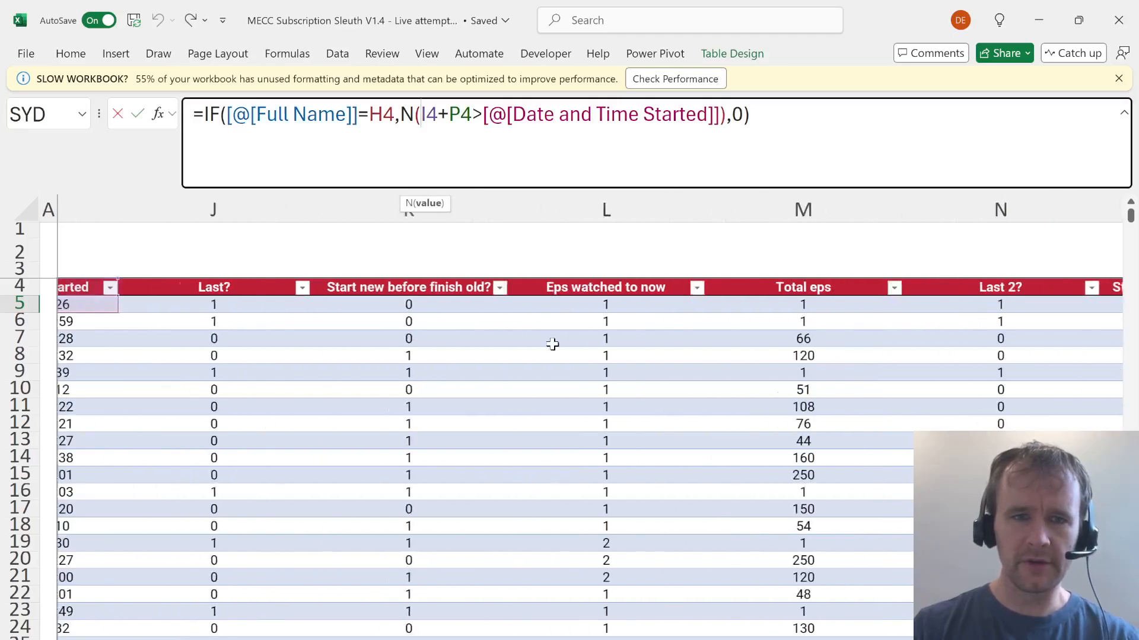
scroll(552, 344, "left", 1)
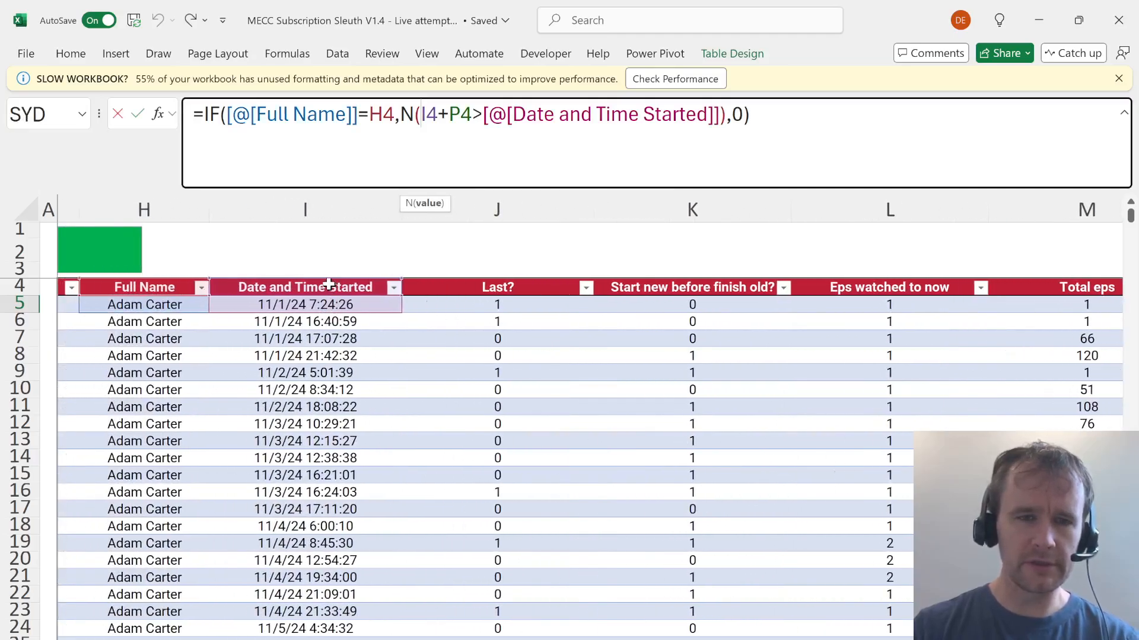
scroll(860, 371, "right", 4)
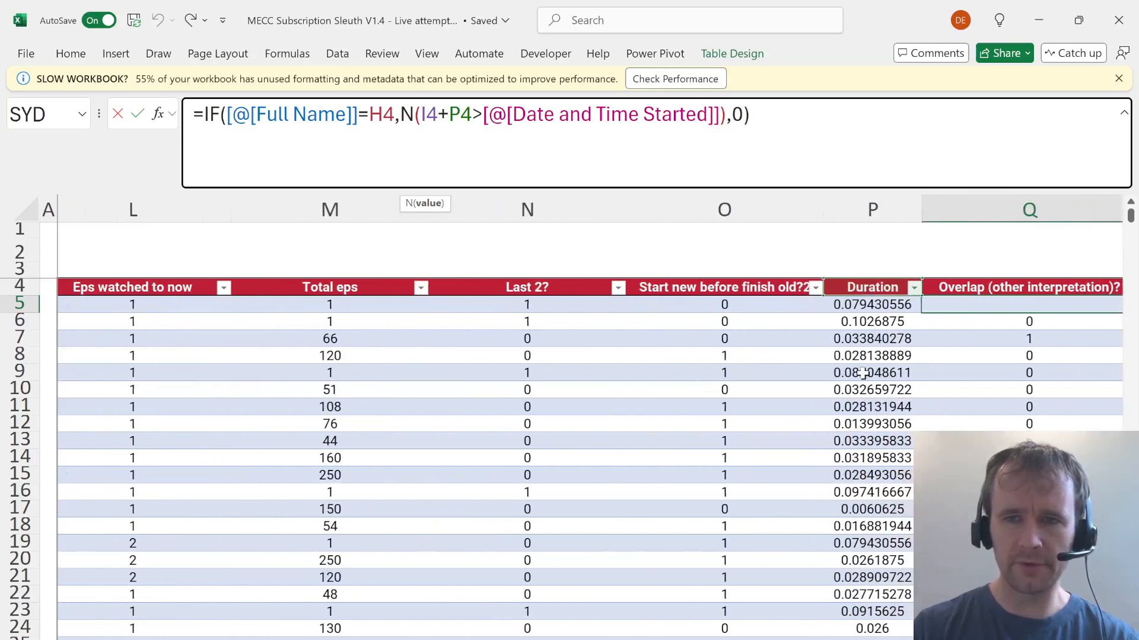
scroll(848, 314, "left", 6)
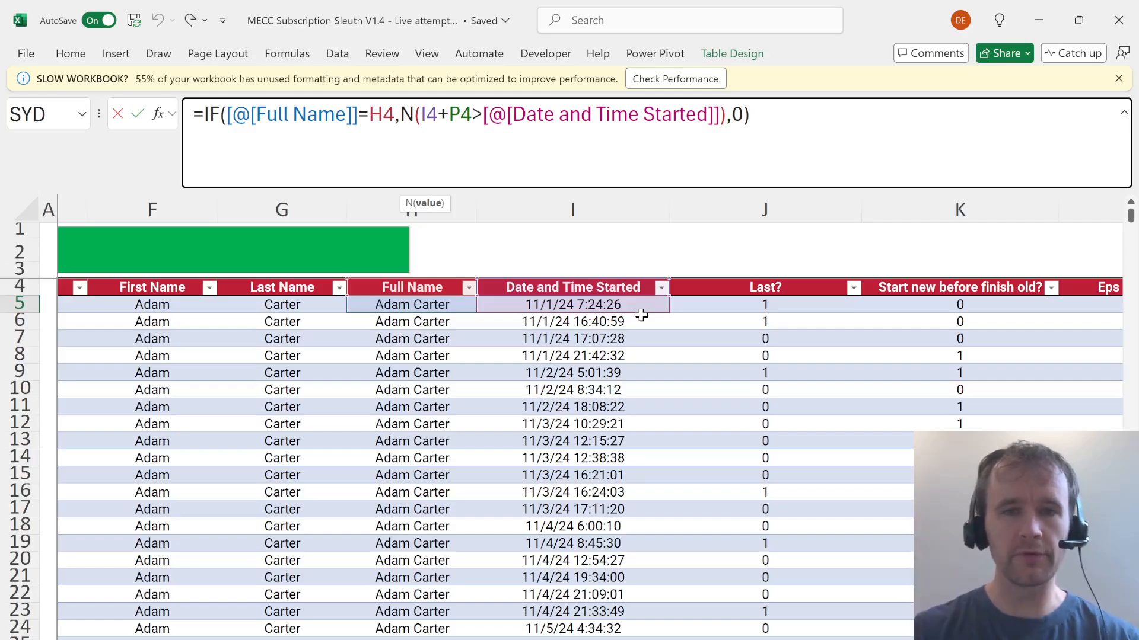
key("Escape")
key("ctrl+shift+Down")
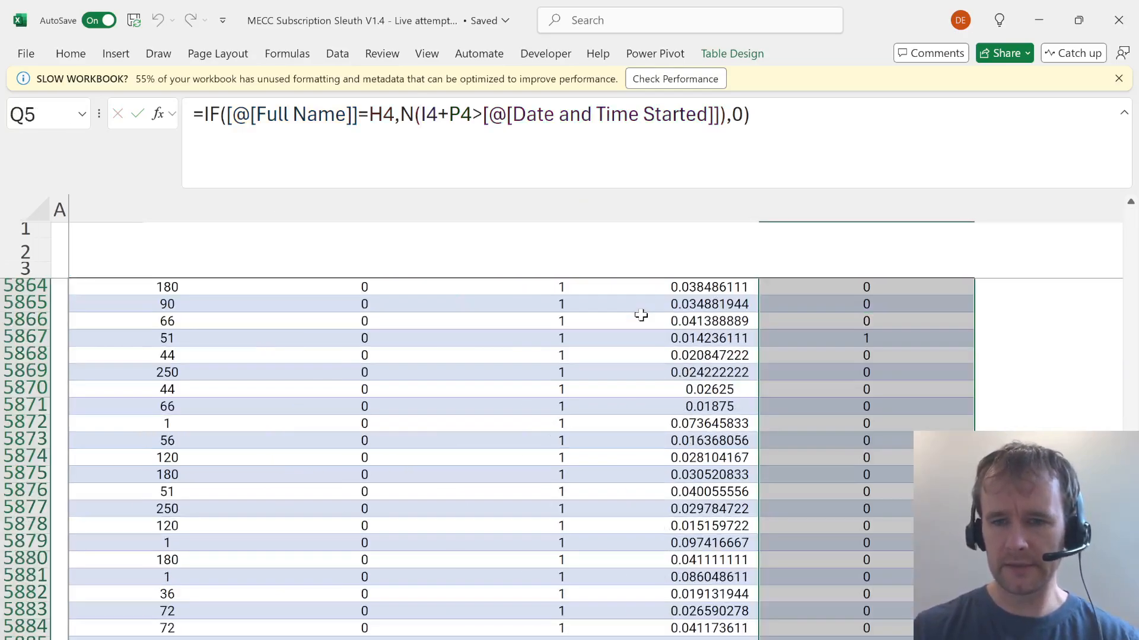
key("ctrl+shift+Up")
Replace the Bonus 3 answer in E26 with =SUM(views[Overlap (other interpretation)?]) and check it on the Score sheet.
key("ctrl+Page_Up")
key("Left")
key("Left")
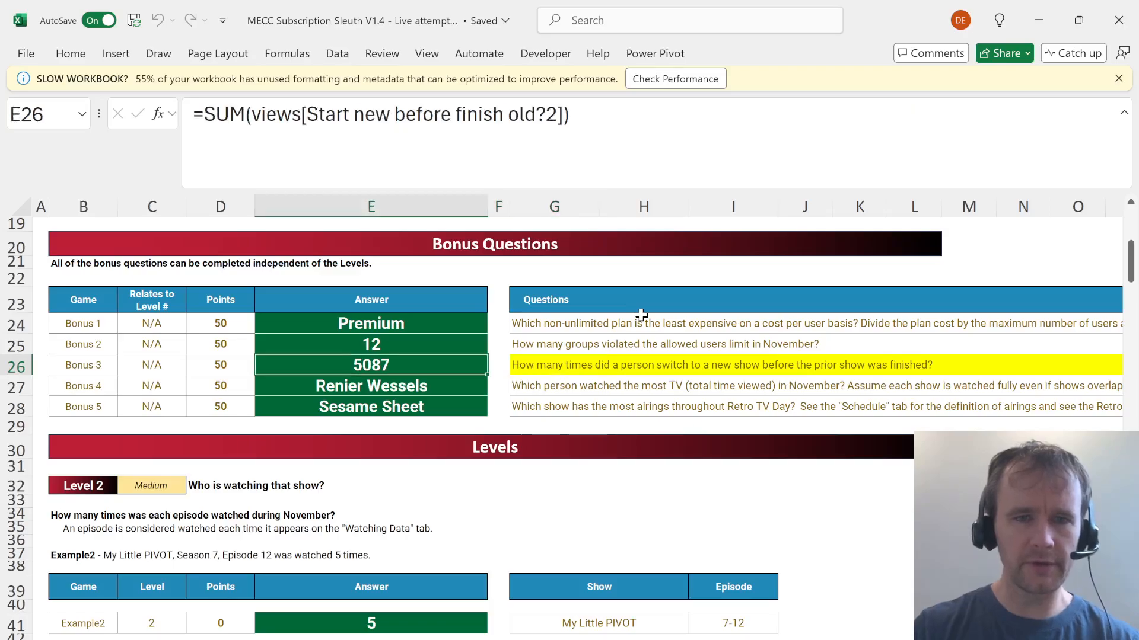
type("=su")
key("Tab")
key("ctrl+Page_Down")
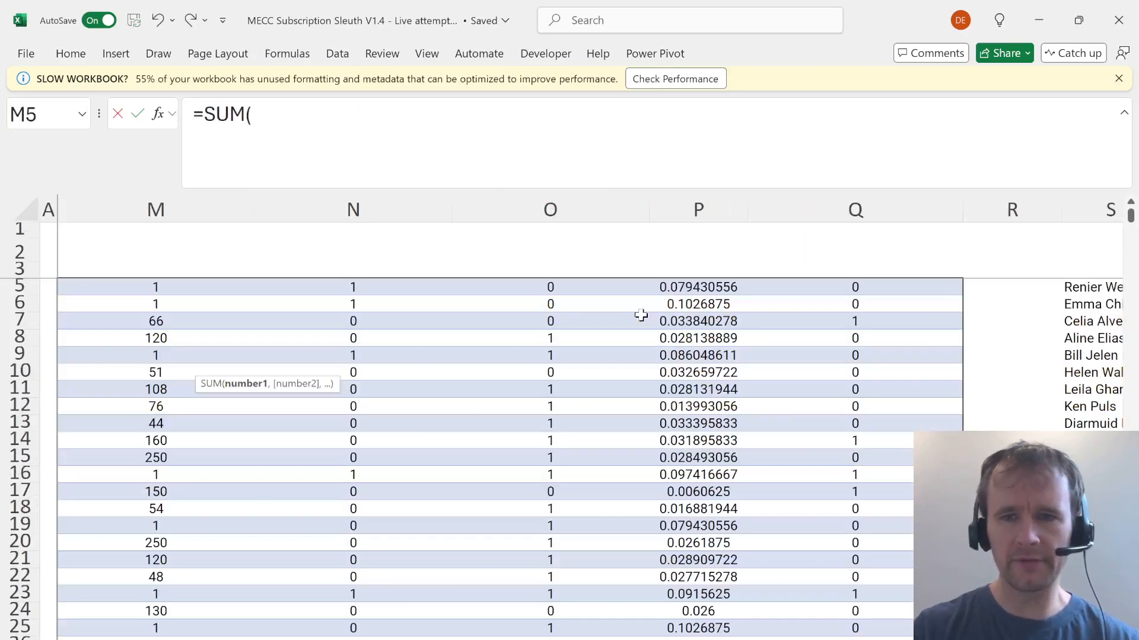
left_click(825, 375)
key("ctrl+space")
type(")")
key("Return")
key("ctrl+Page_Up")
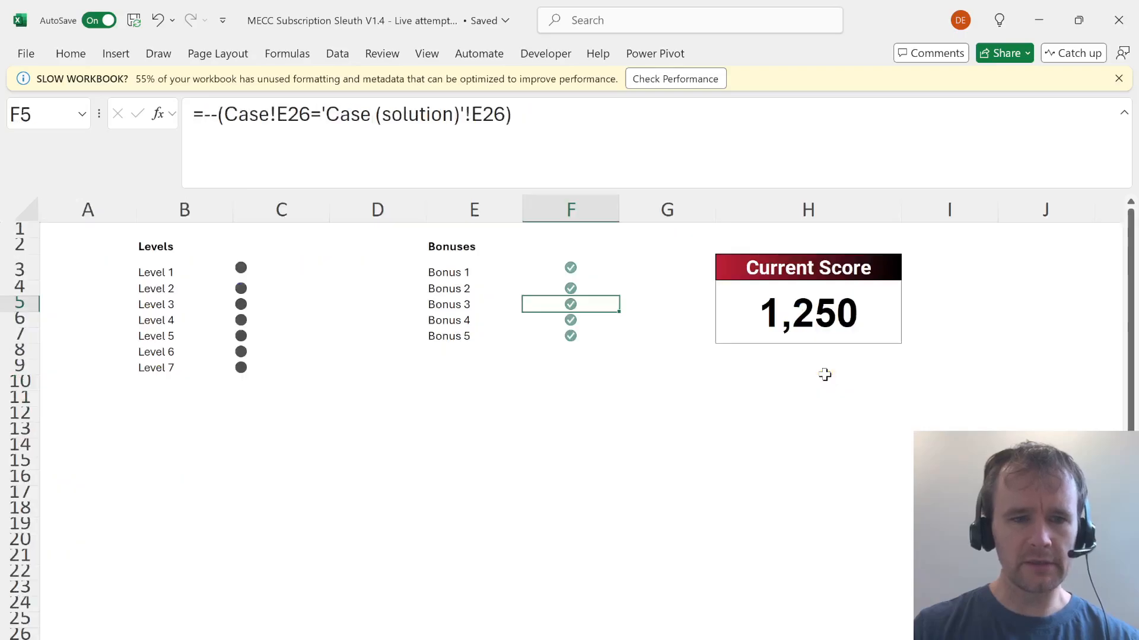
key("ctrl+Page_Down")
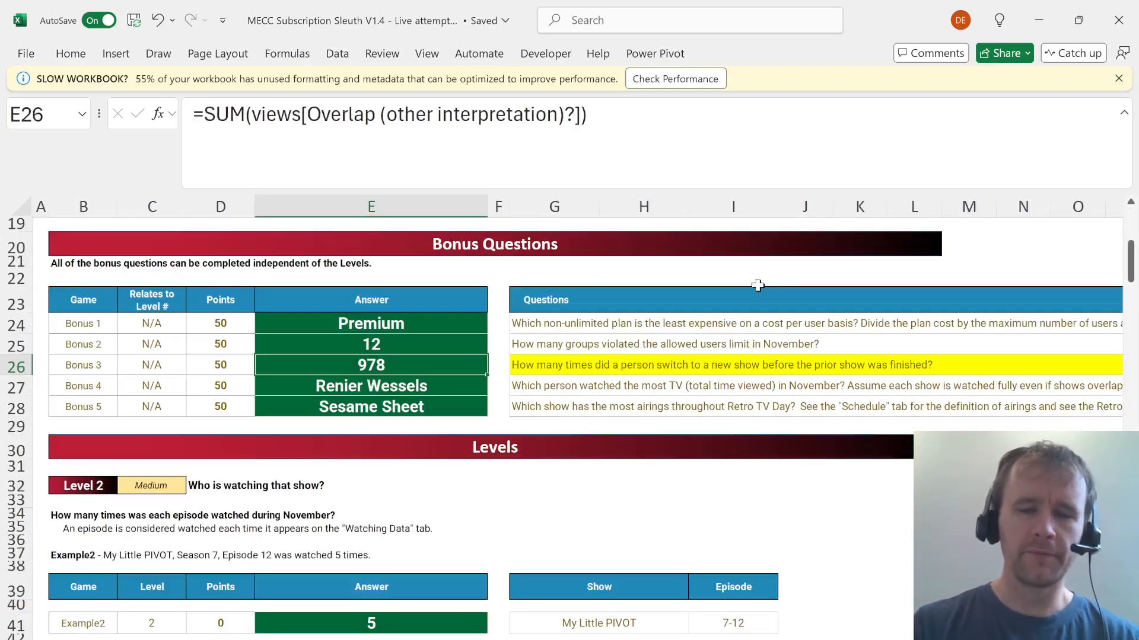
Reread the Bonus 3 question, and inspect the Show and Episode columns of the episode length table.
left_click(513, 368)
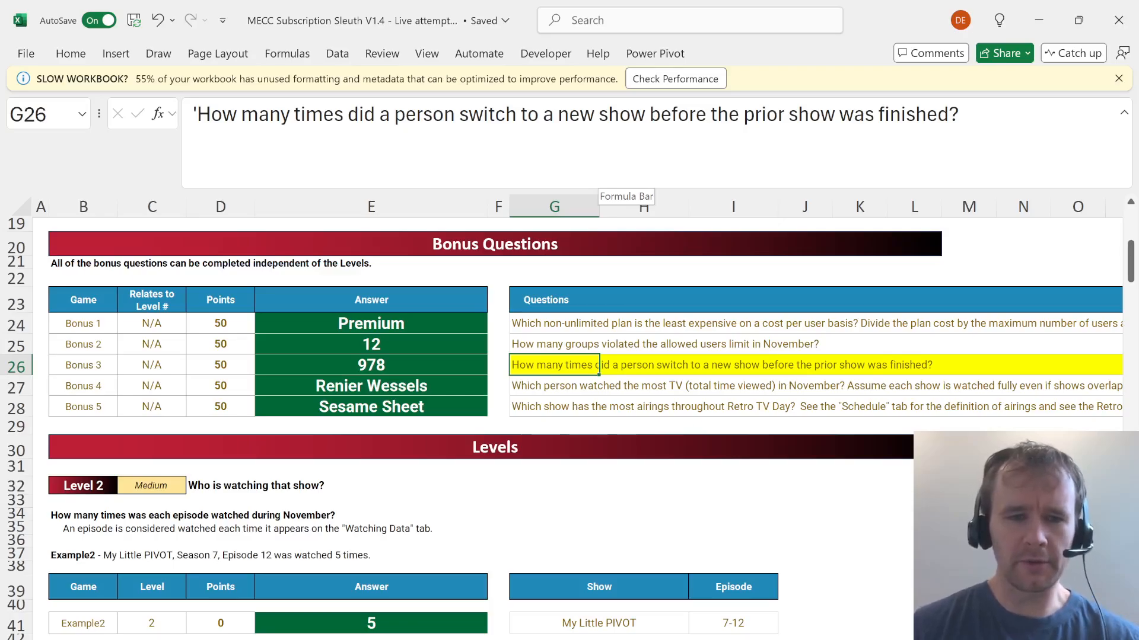
key("ctrl+Page_Down")
key("ctrl+Page_Down")
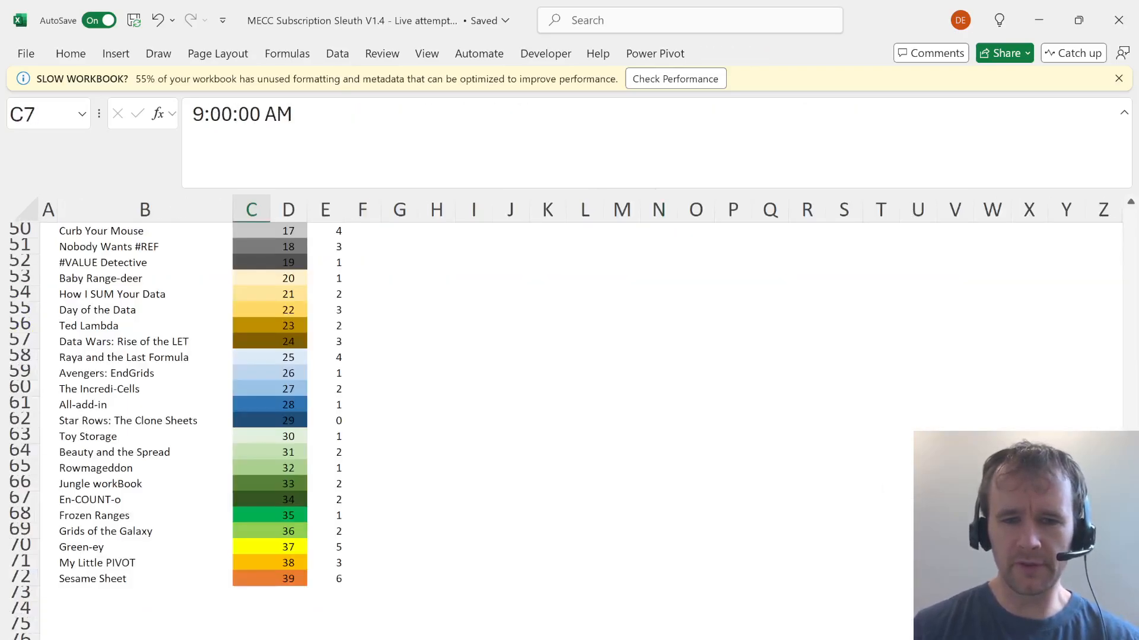
key("ctrl+Page_Down")
key("Left")
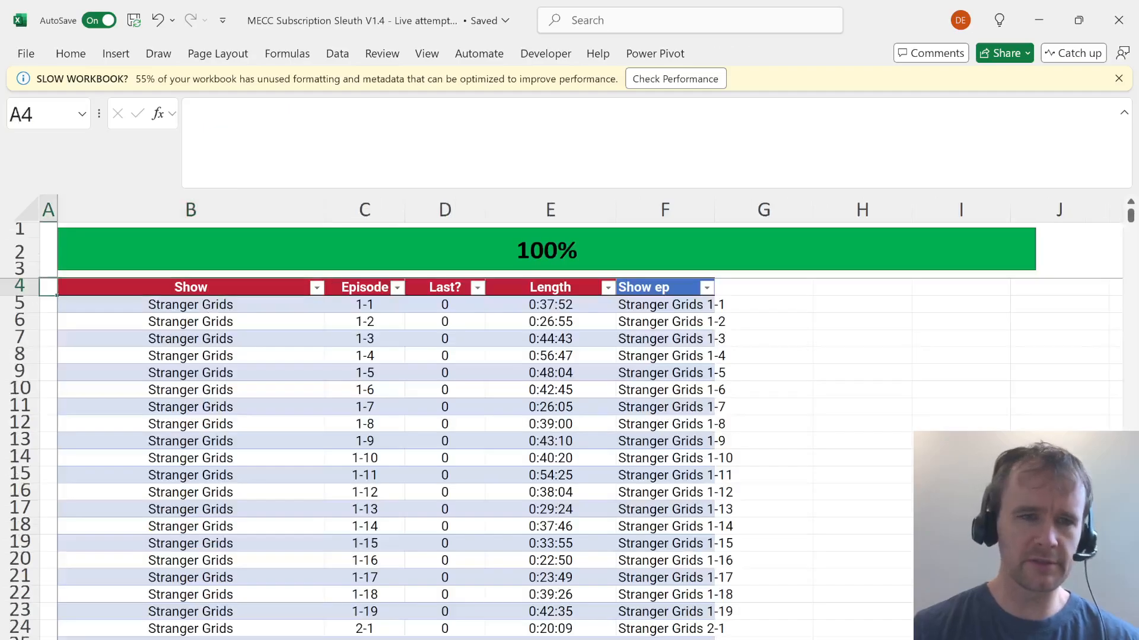
key("Right")
key("ctrl+shift+Down")
key("Right")
key("ctrl+shift+Down")
key("Left")
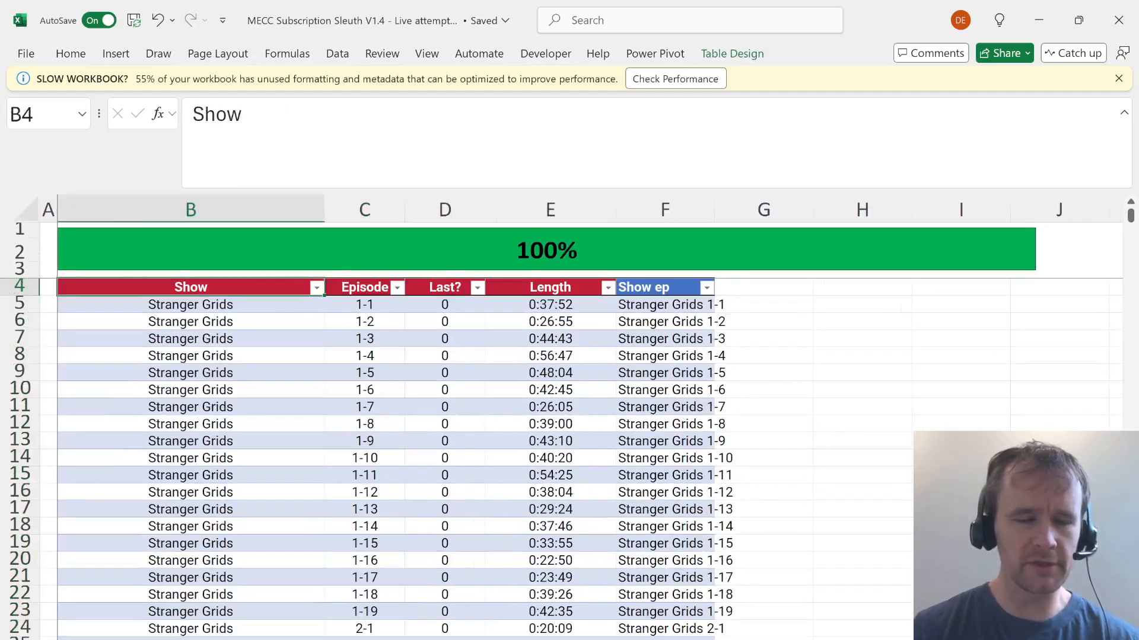
Go back to the Bonus 3 question and compare it with its check and the current score on the Score sheet.
key("ctrl+Page_Up")
key("ctrl+Page_Up")
key("ctrl+Page_Up")
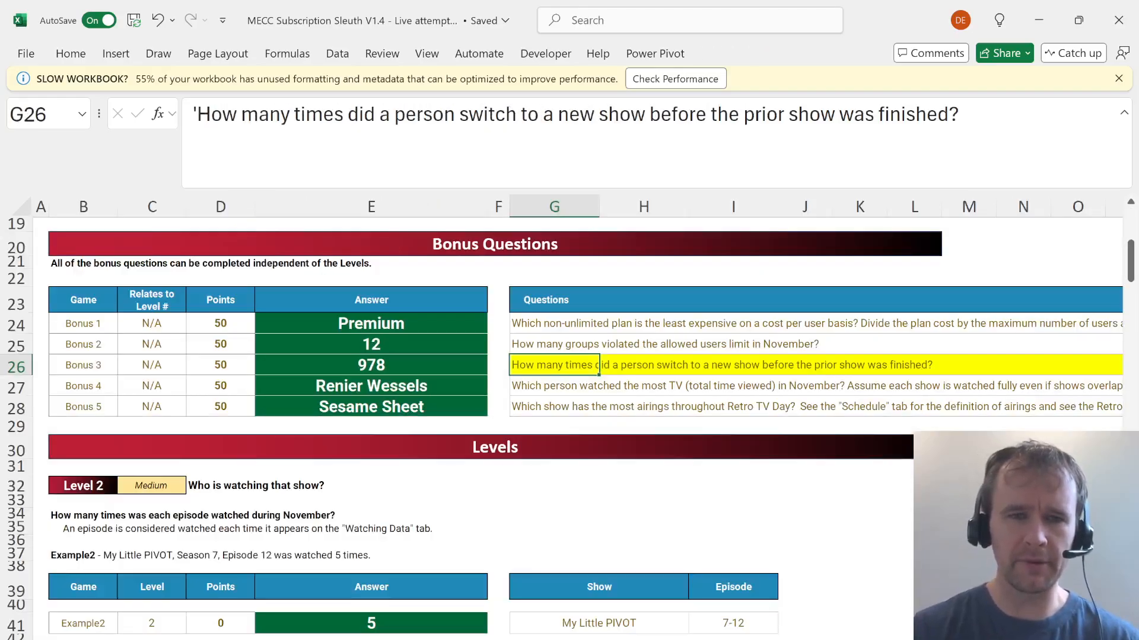
key("ctrl+Page_Up")
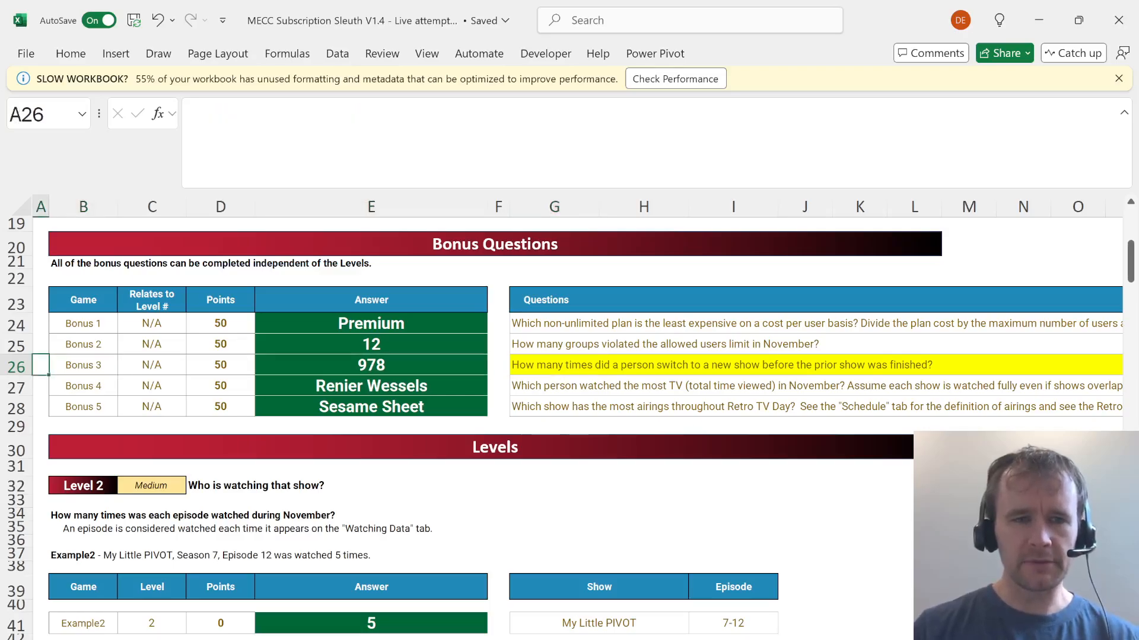
key("ctrl+Page_Up")
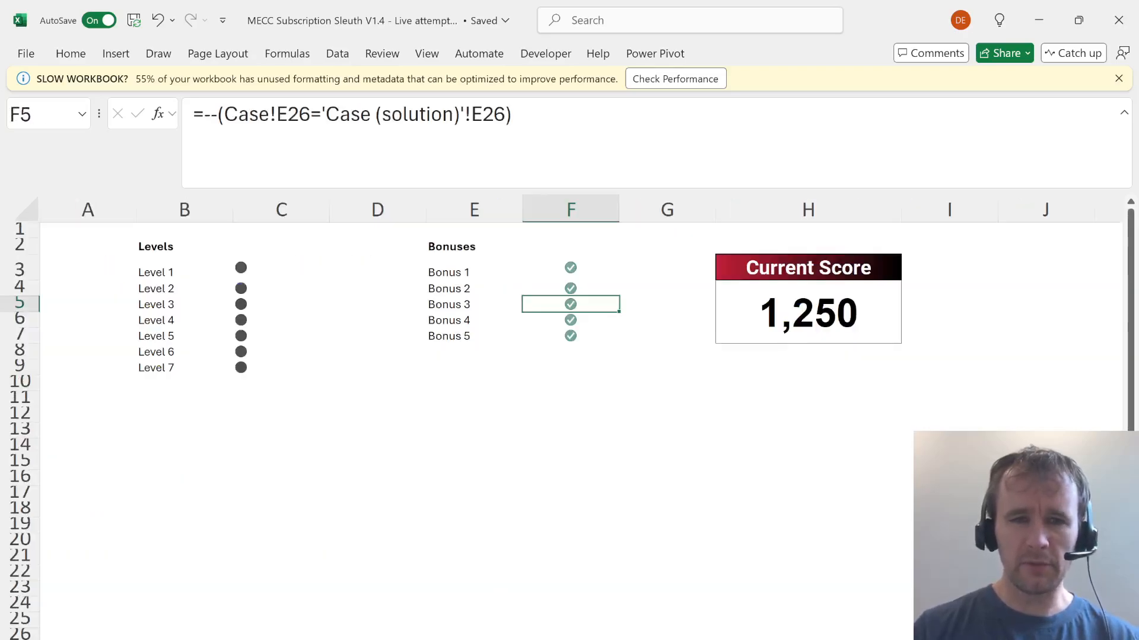
key("ctrl+Page_Down")
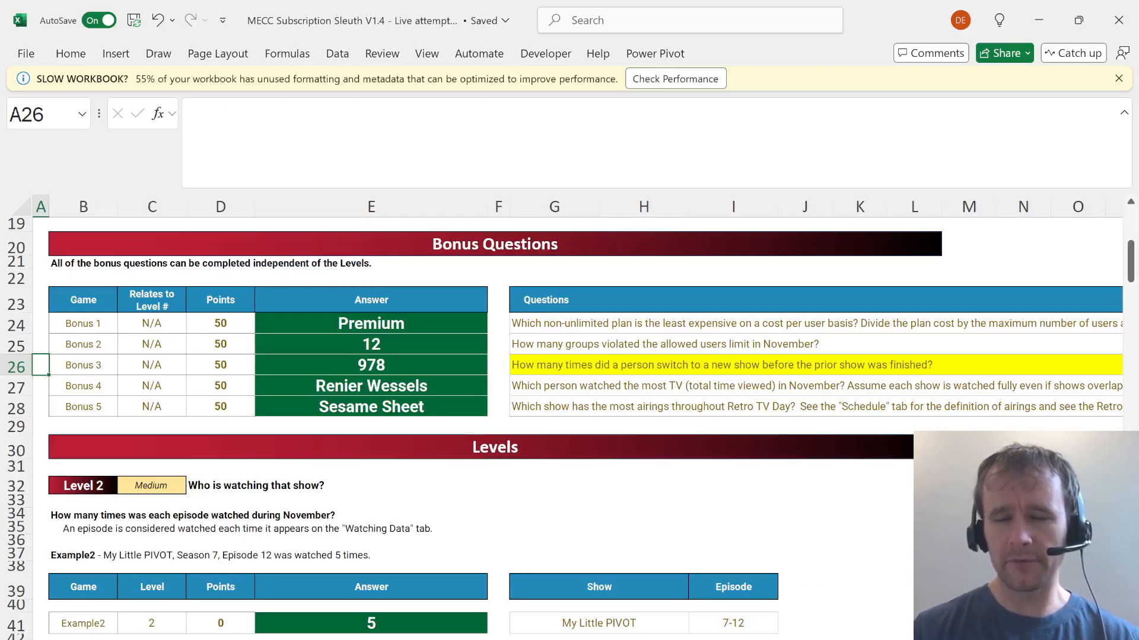